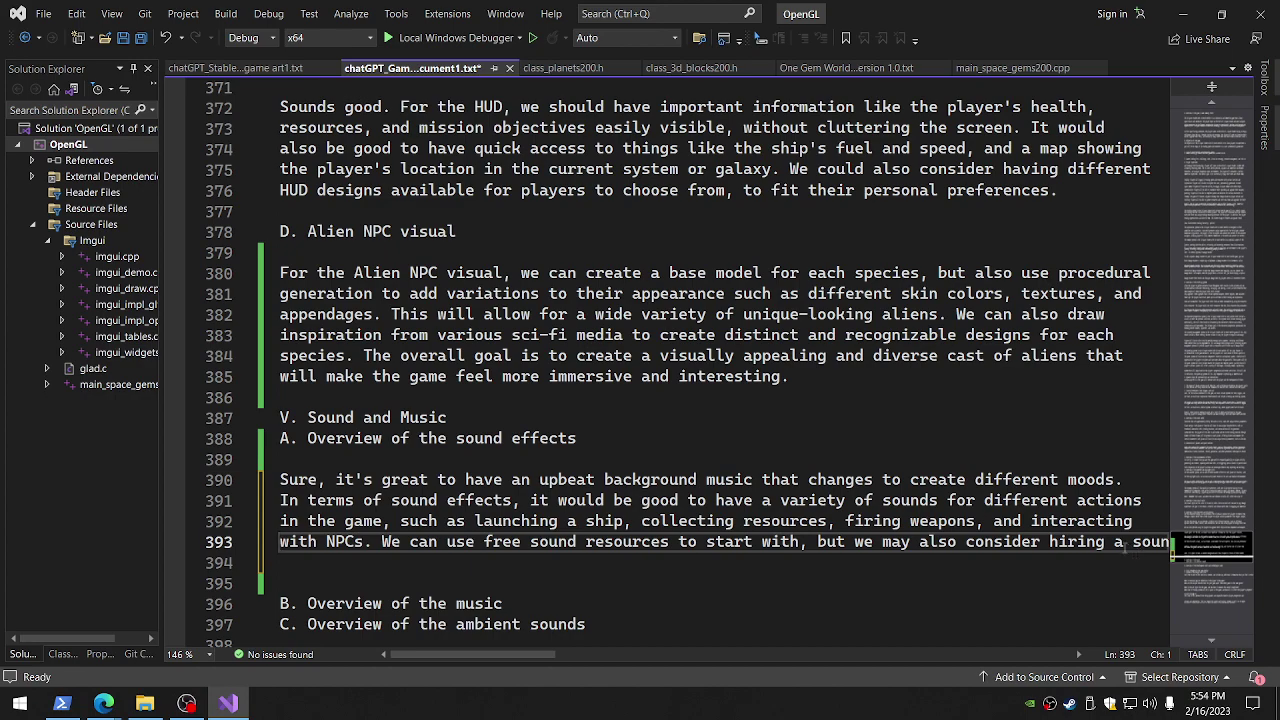
Wrap the long sound effects paragraph into shorter lines and remove the extra blank line beneath it
{"action": "key", "text": "Return"}
{"action": "left_click", "coordinate": [1117, 562]}
{"action": "key", "text": "Return"}
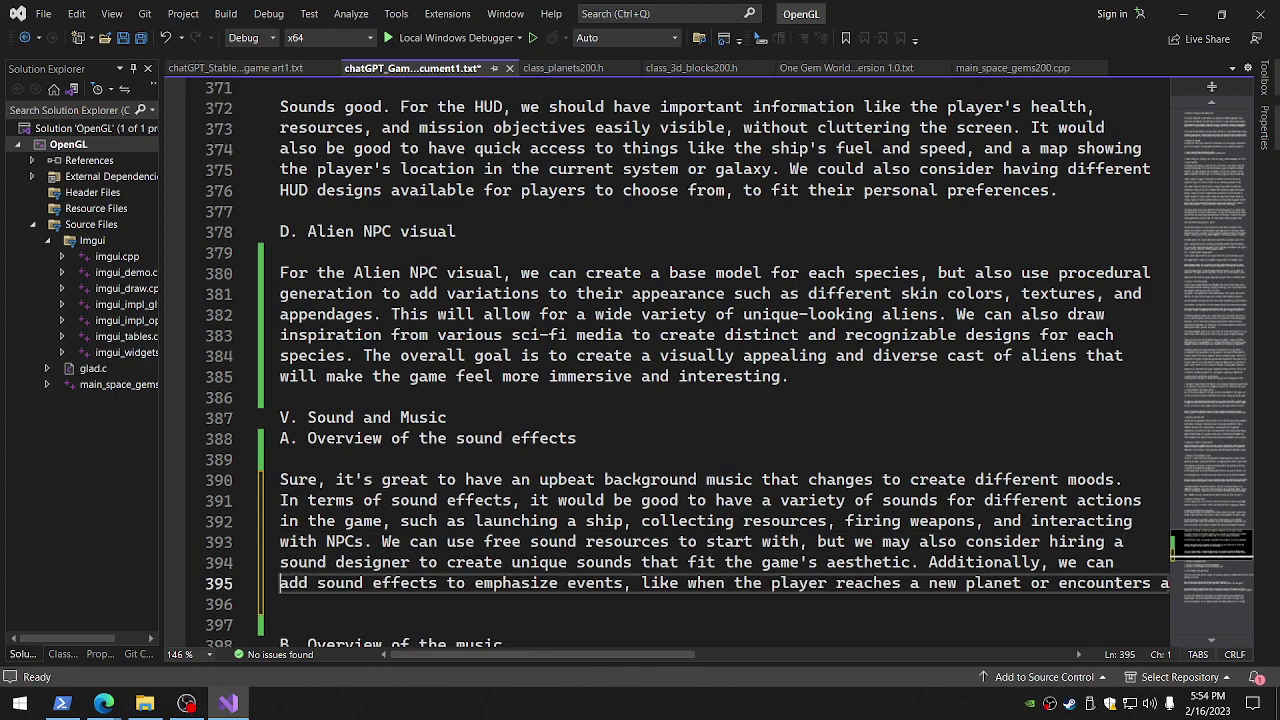
{"action": "left_click", "coordinate": [1150, 583]}
{"action": "key", "text": "Return"}
{"action": "scroll", "coordinate": [1131, 595], "scroll_direction": "down", "scroll_amount": 2}
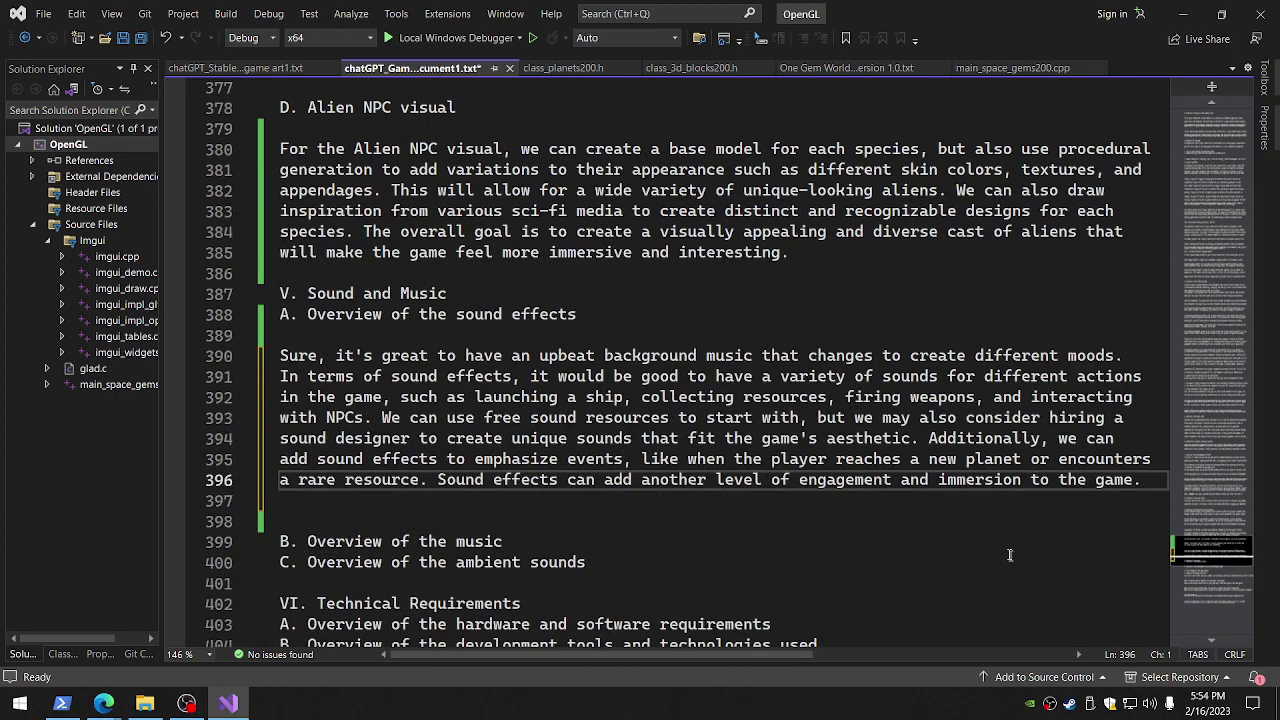
{"action": "key", "text": "End"}
{"action": "key", "text": "Down"}
{"action": "key", "text": "Delete"}
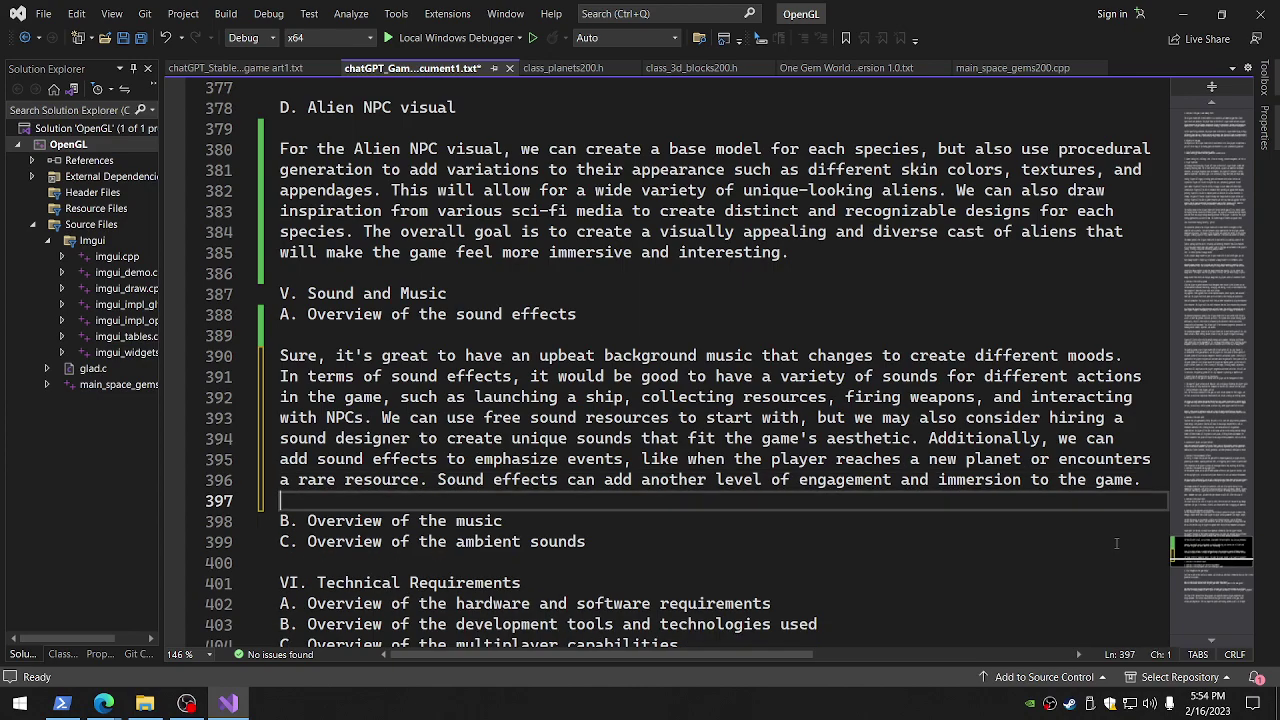
Insert three blank lines beneath the heading "B. Overview of the music" and save the document
{"action": "key", "text": "Down"}
{"action": "key", "text": "End"}
{"action": "key", "text": "Return"}
{"action": "key", "text": "Return"}
{"action": "key", "text": "Return"}
{"action": "key", "text": "Up"}
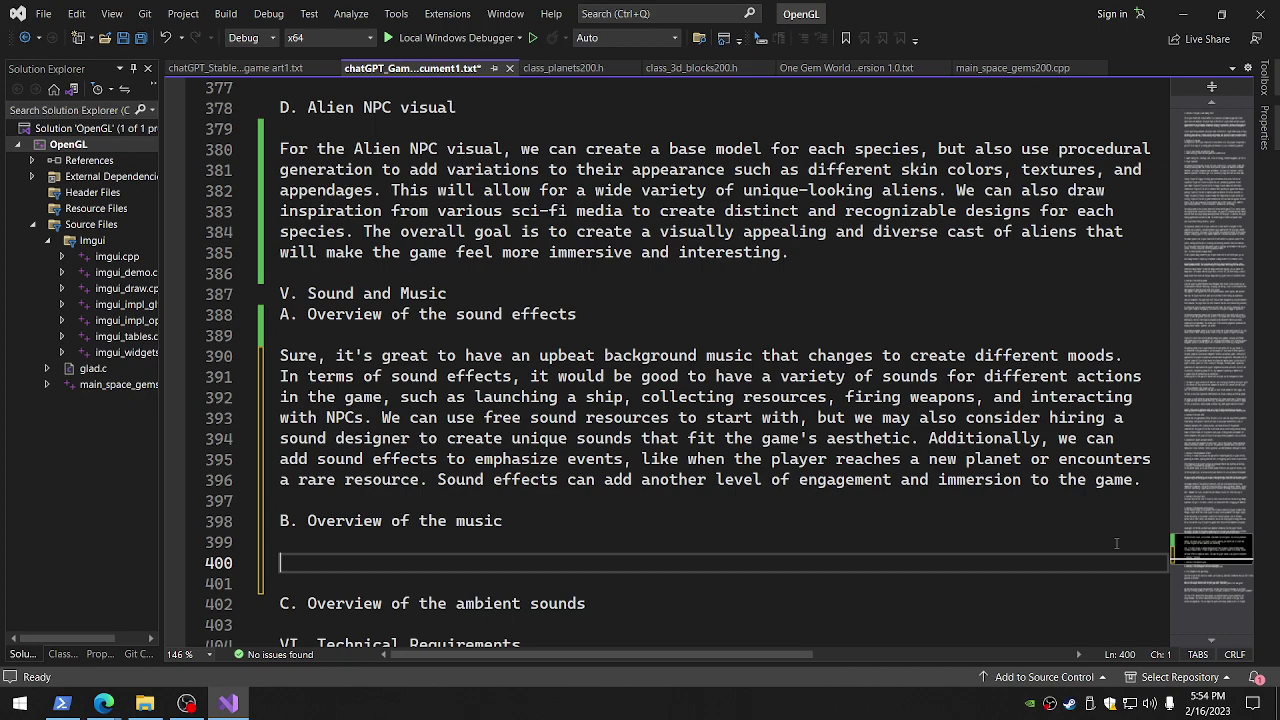
{"action": "key", "text": "ctrl+s"}
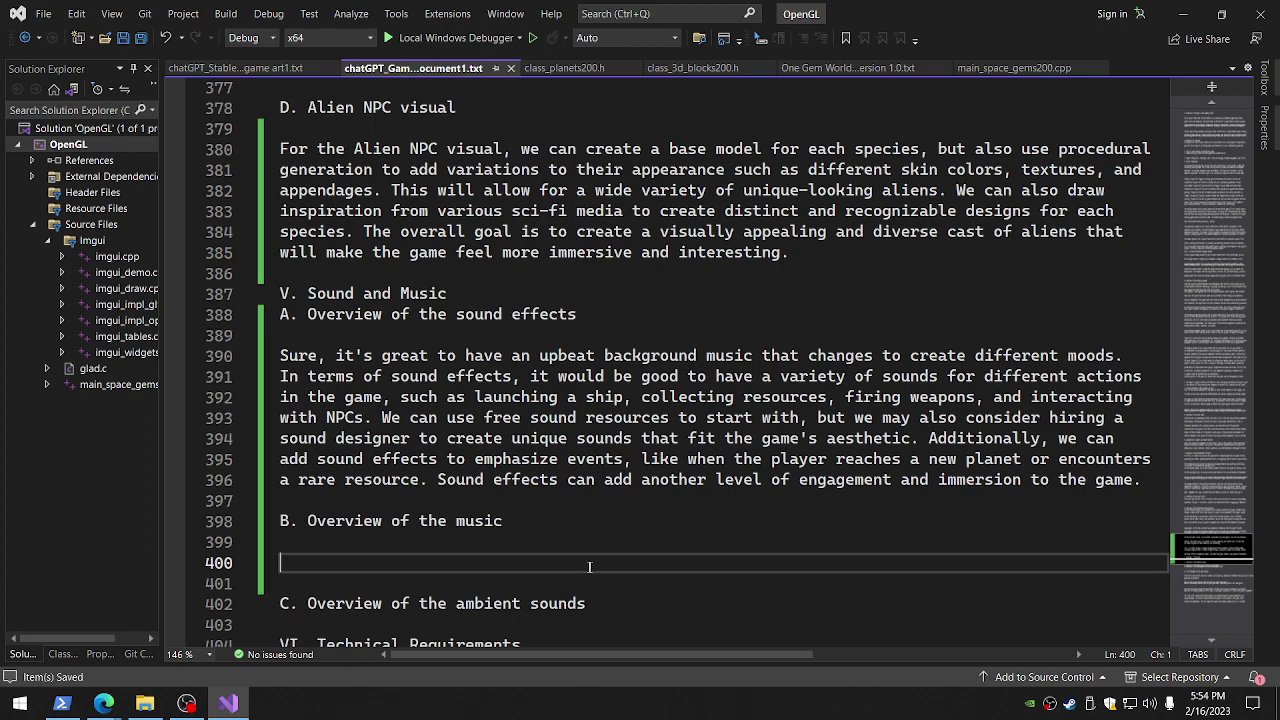
Switch to the Stable Diffusion Online page in Edge and copy the prompt "Customizable spaceship soaring through a faded nebula"
{"action": "left_click", "coordinate": [106, 702]}
{"action": "left_click", "coordinate": [112, 680]}
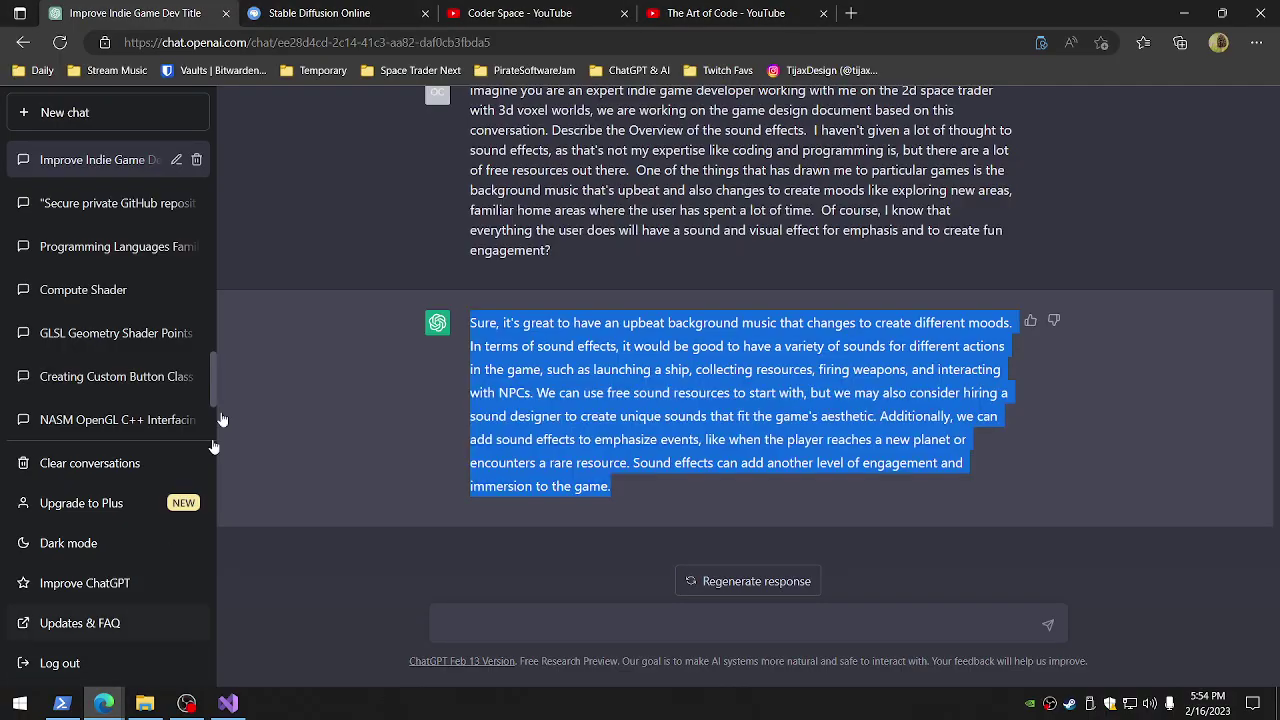
{"action": "left_click", "coordinate": [318, 13]}
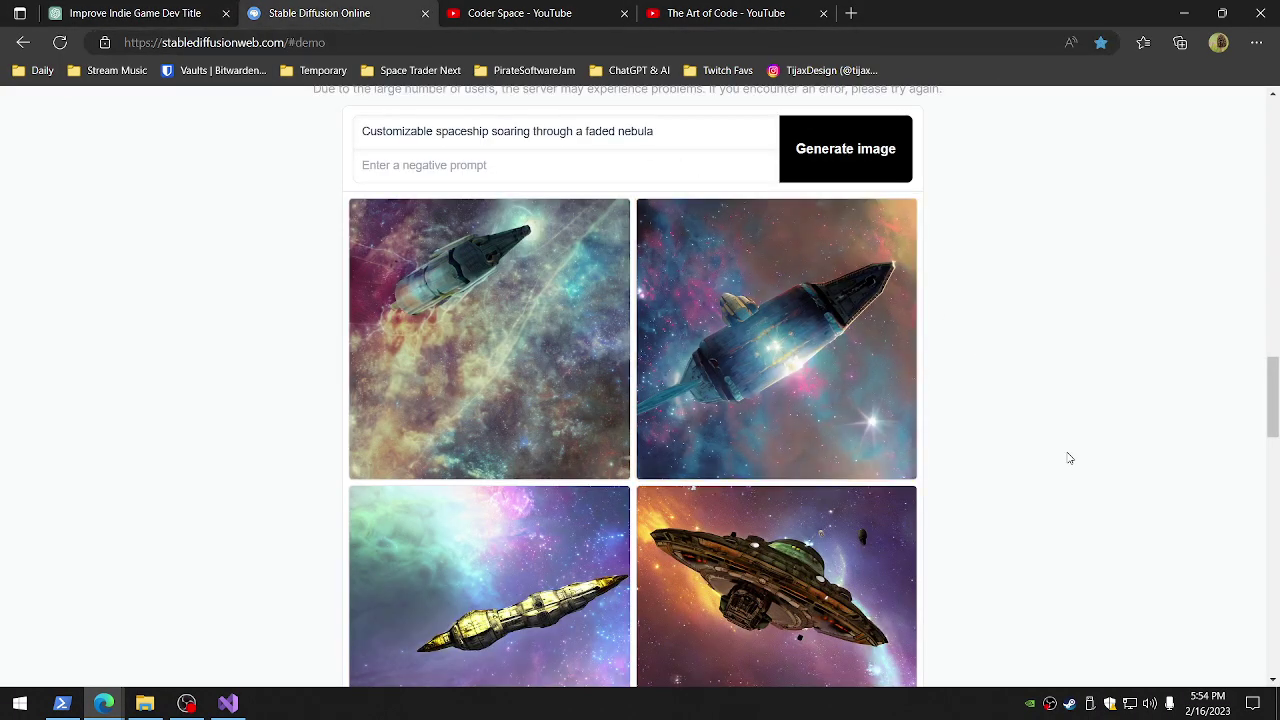
{"action": "scroll", "coordinate": [1069, 458], "scroll_direction": "down", "scroll_amount": 1}
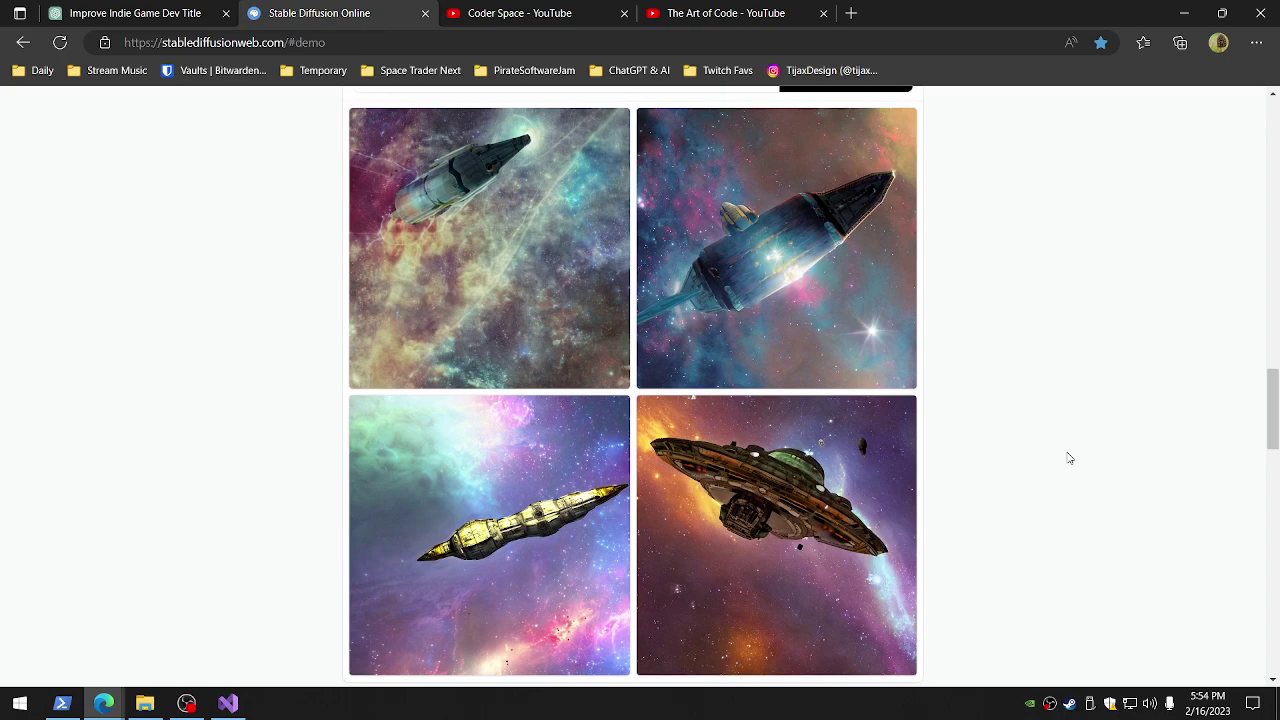
{"action": "scroll", "coordinate": [1069, 458], "scroll_direction": "up", "scroll_amount": 1}
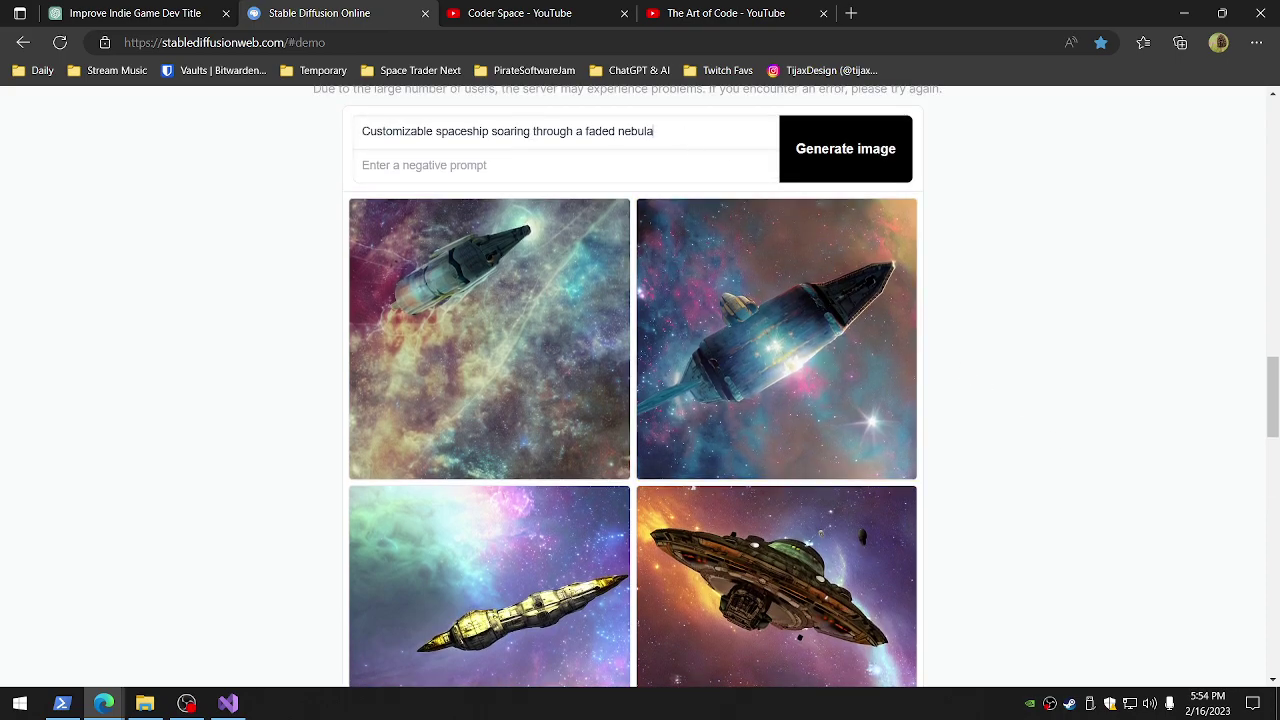
{"action": "key", "text": "ctrl+a"}
{"action": "key", "text": "ctrl+c"}
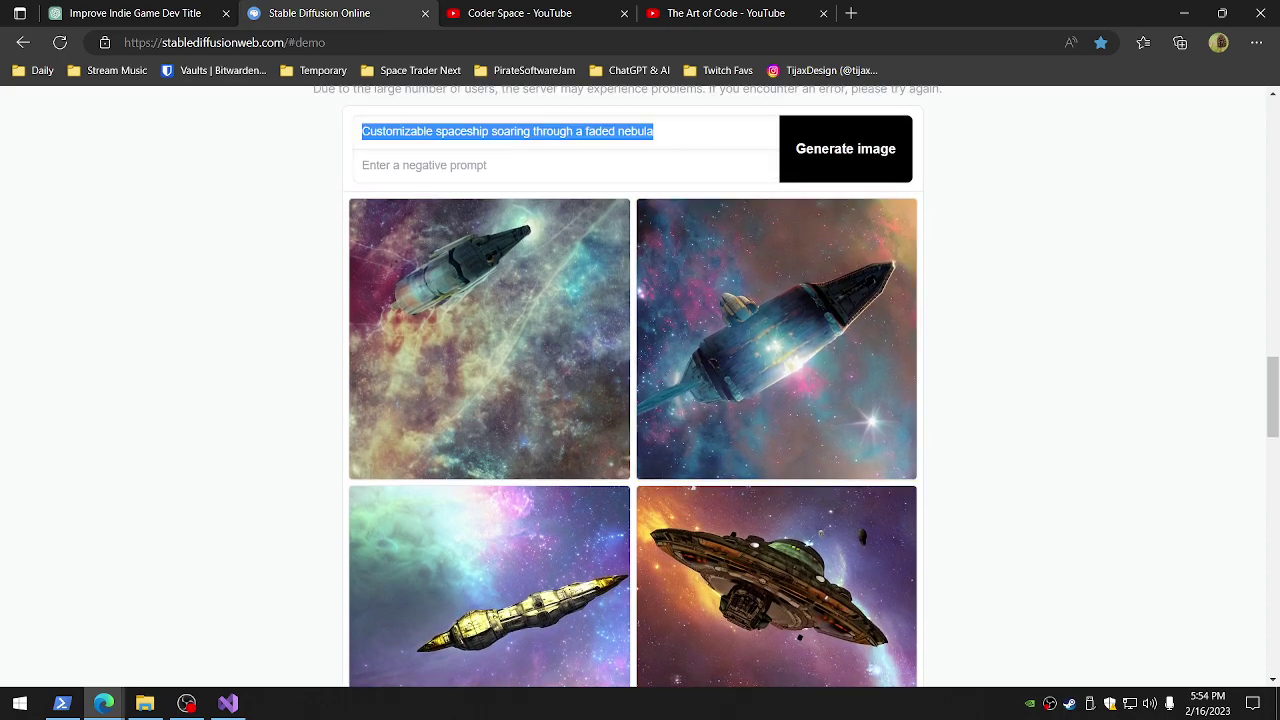
Save the first generated image to Pictures as "Customizable spaceship soaring through a faded nebula1"
{"action": "left_click", "coordinate": [456, 341]}
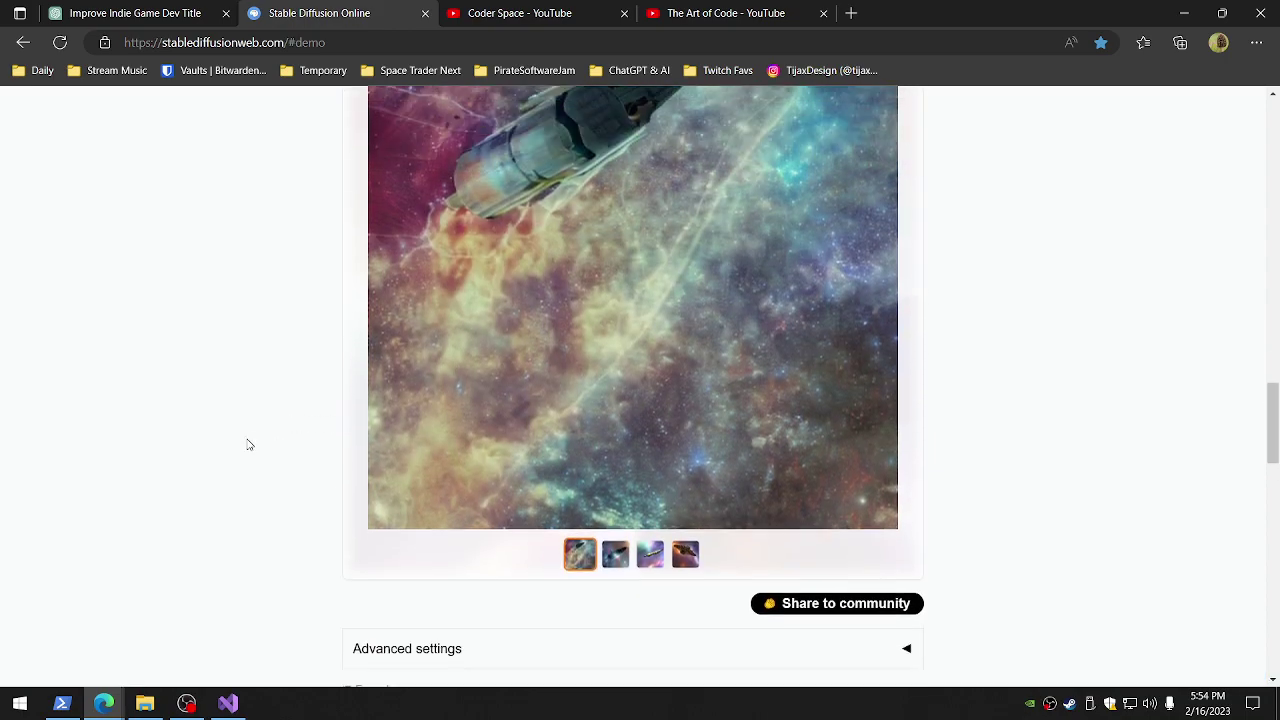
{"action": "scroll", "coordinate": [249, 444], "scroll_direction": "up", "scroll_amount": 1}
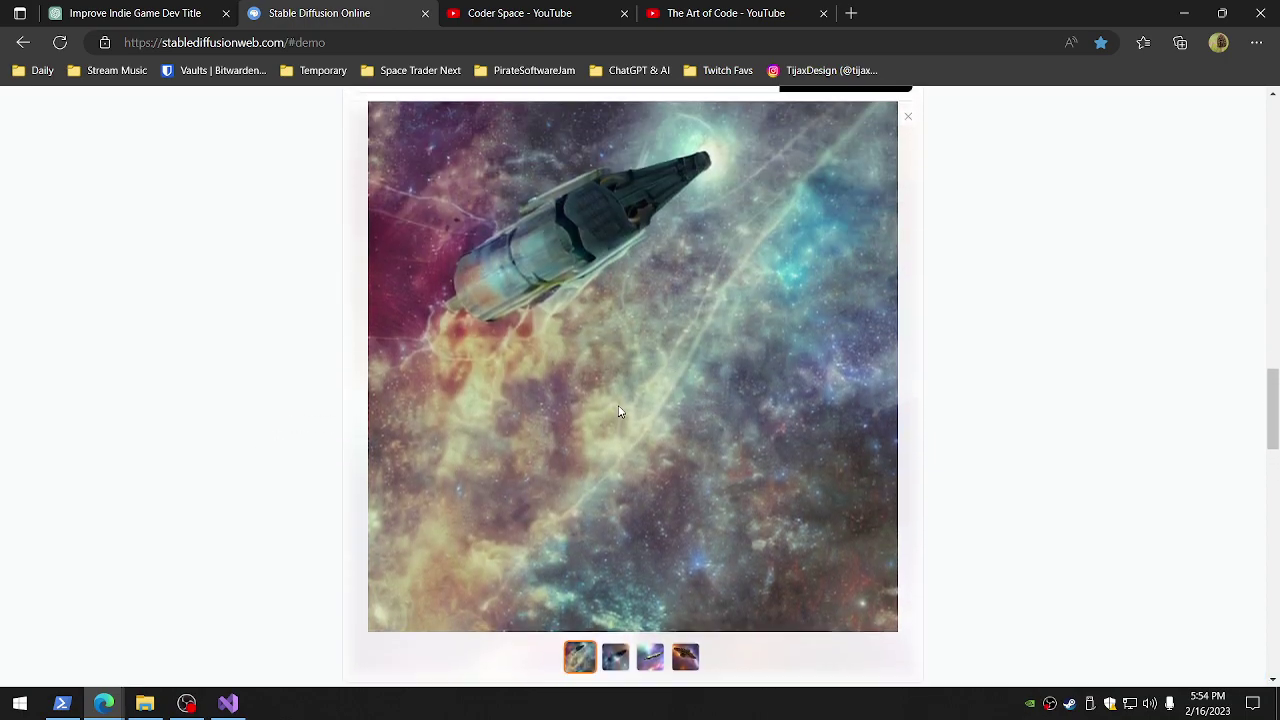
{"action": "right_click", "coordinate": [604, 351]}
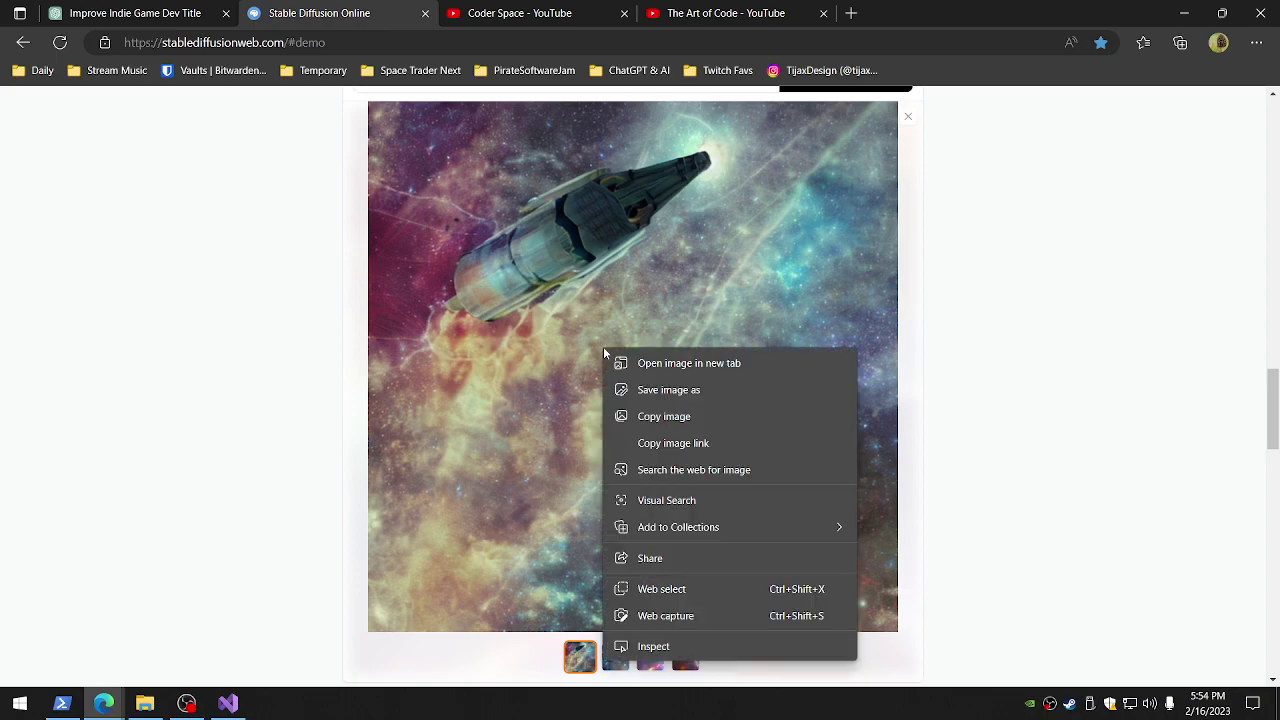
{"action": "left_click", "coordinate": [652, 389]}
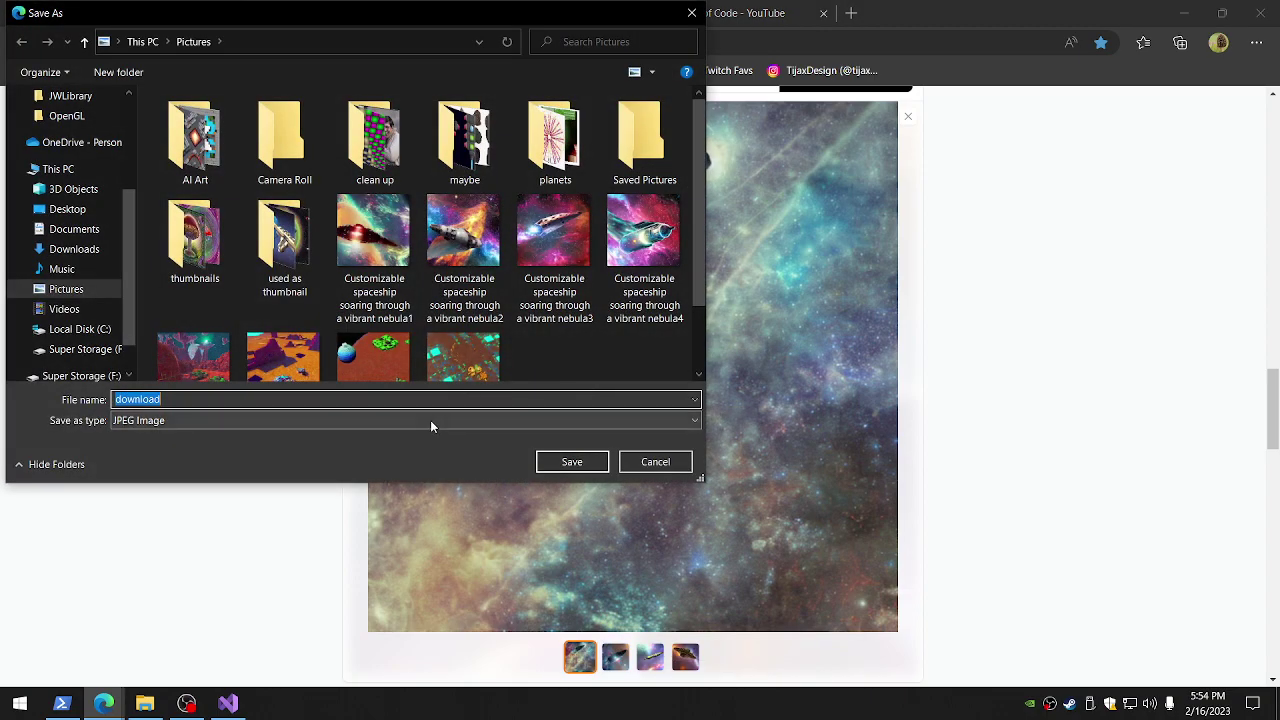
{"action": "key", "text": "ctrl+v"}
{"action": "left_click", "coordinate": [566, 462]}
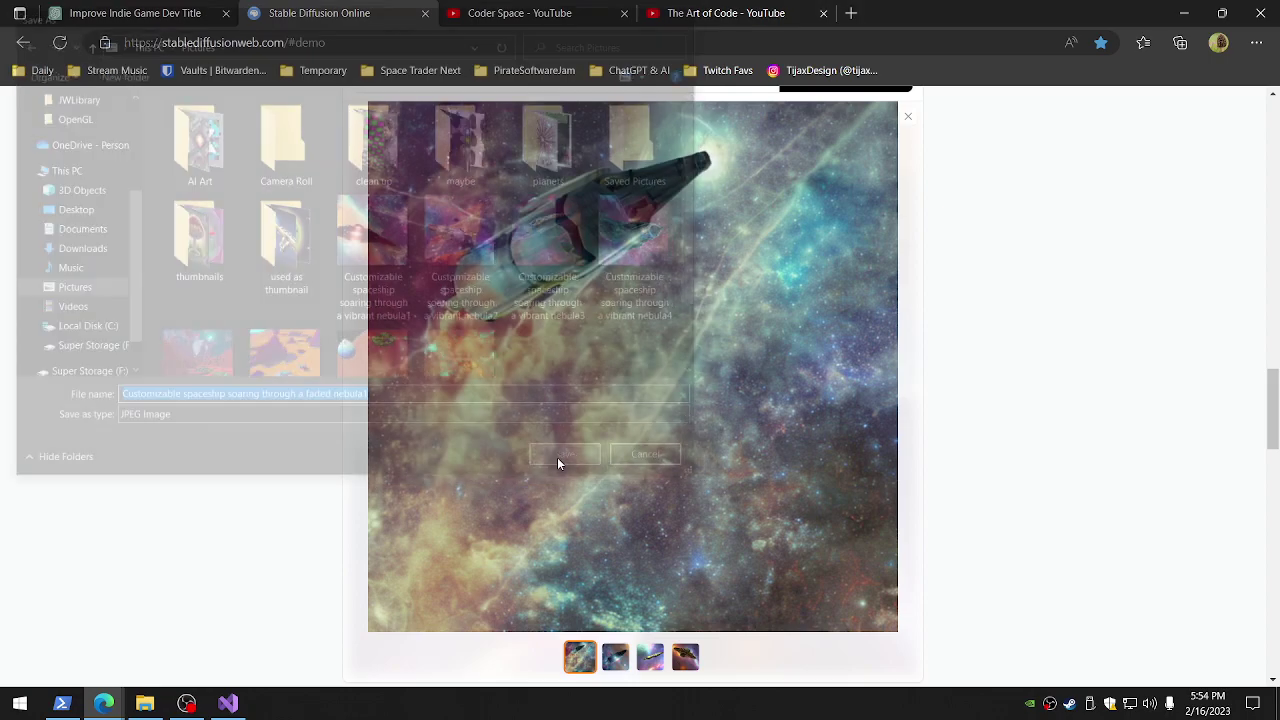
Save the second generated image to Pictures as "Customizable spaceship soaring through a faded nebula2"
{"action": "left_click", "coordinate": [615, 657]}
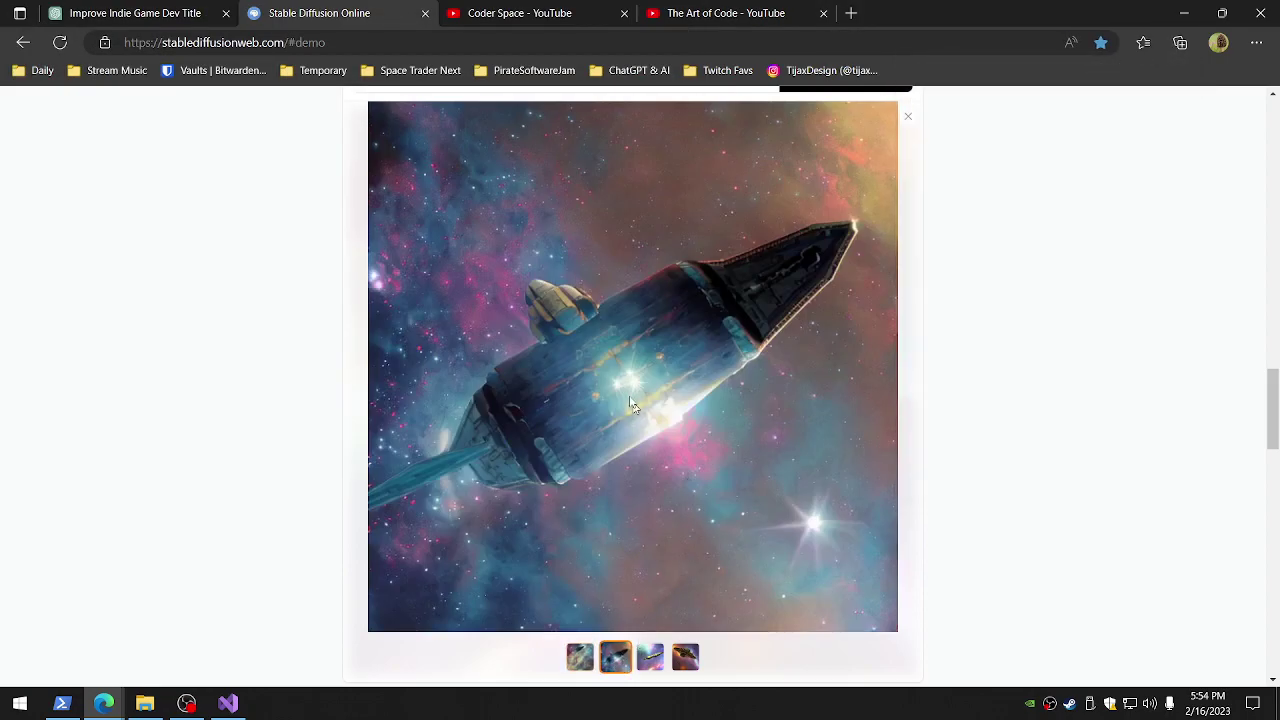
{"action": "right_click", "coordinate": [603, 348]}
{"action": "left_click", "coordinate": [645, 391]}
{"action": "key", "text": "ctrl+v"}
{"action": "type", "text": "2"}
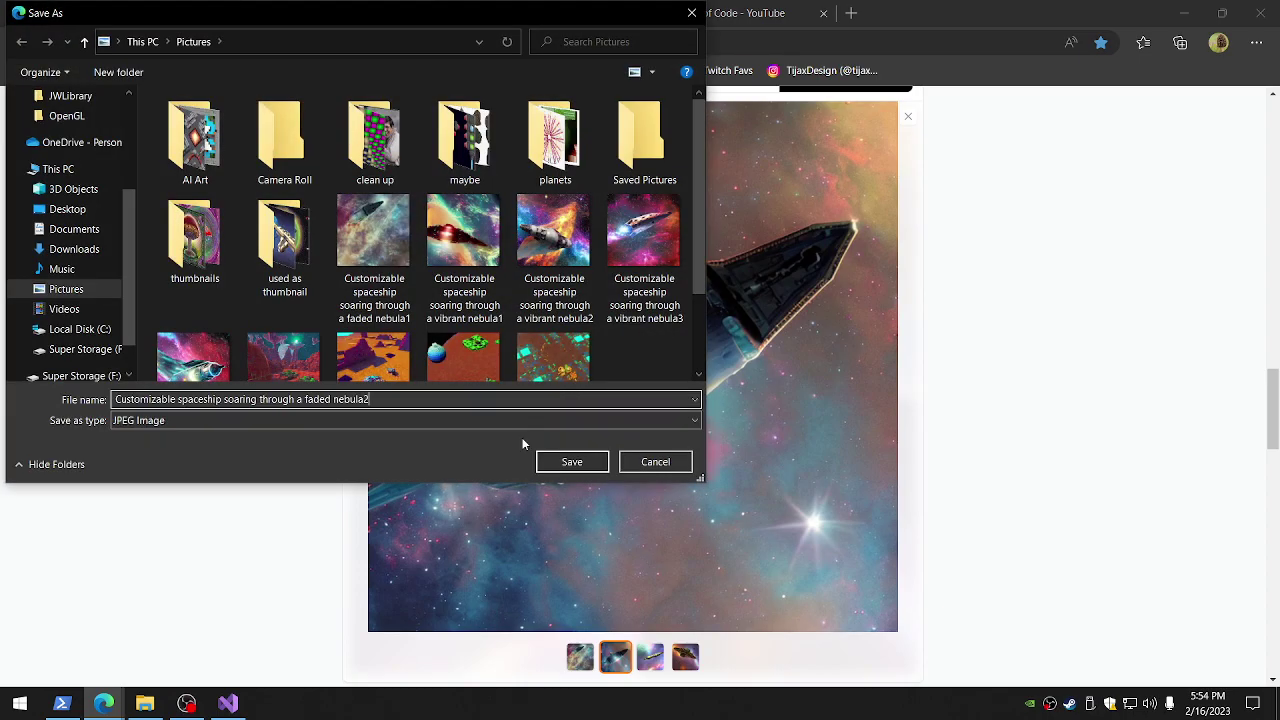
{"action": "left_click", "coordinate": [572, 462]}
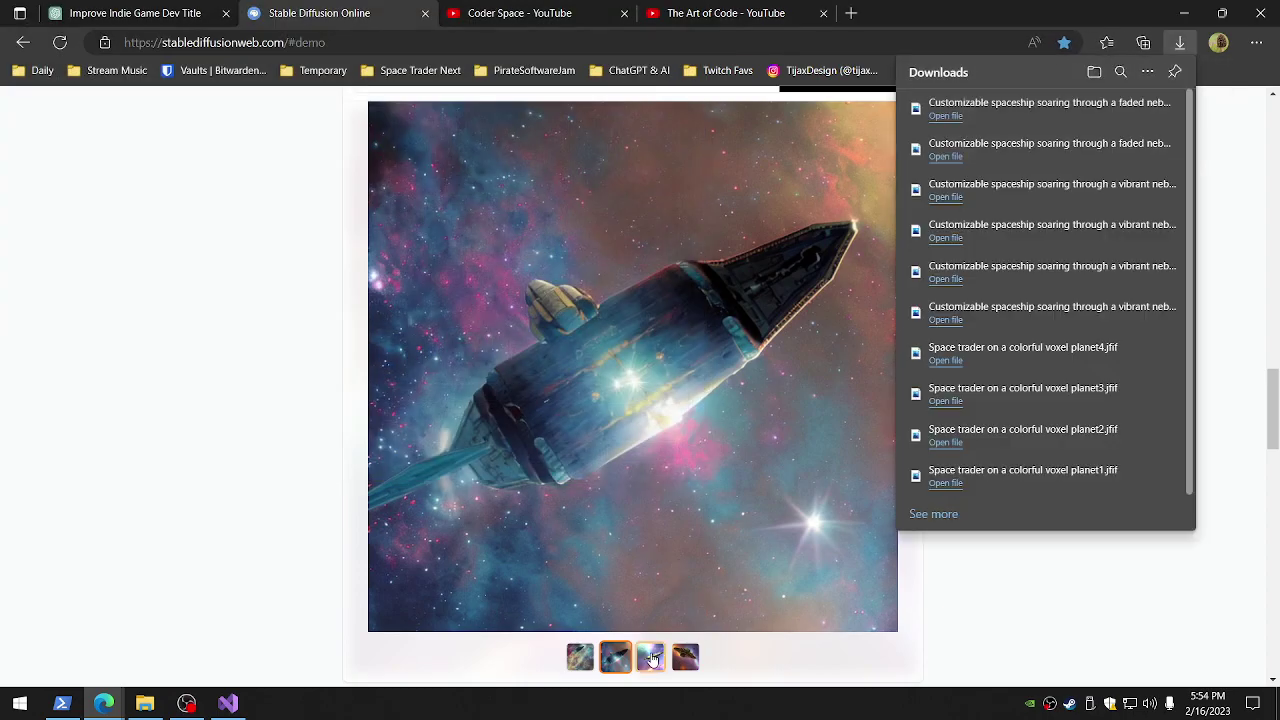
Save the third generated image to Pictures as "Customizable spaceship soaring through a faded nebula3"
{"action": "left_click", "coordinate": [650, 657]}
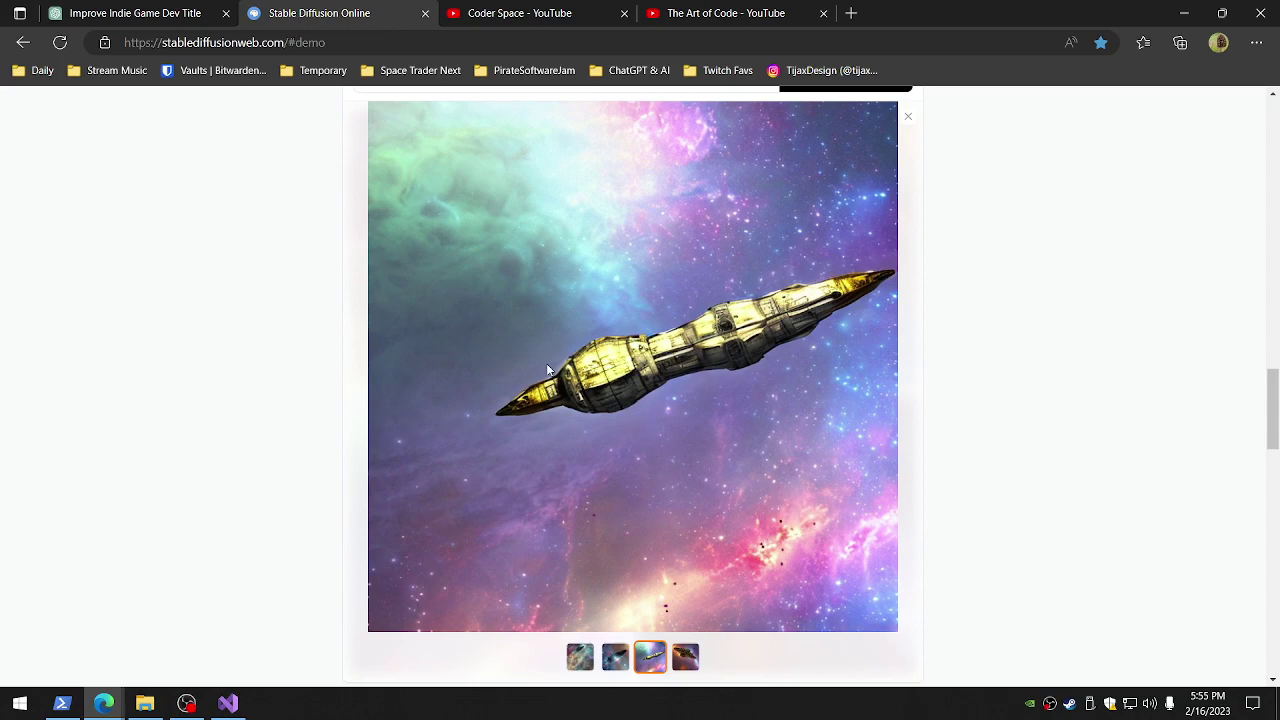
{"action": "right_click", "coordinate": [518, 341]}
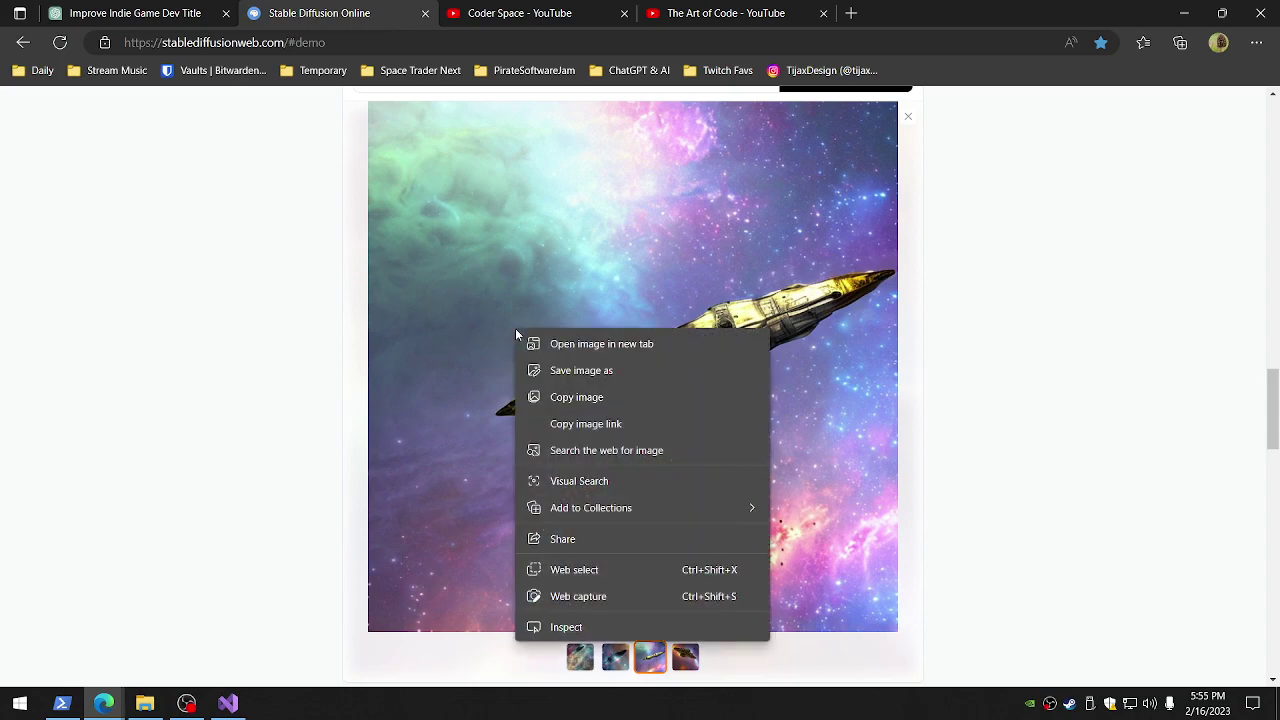
{"action": "left_click", "coordinate": [556, 370]}
{"action": "key", "text": "ctrl+v"}
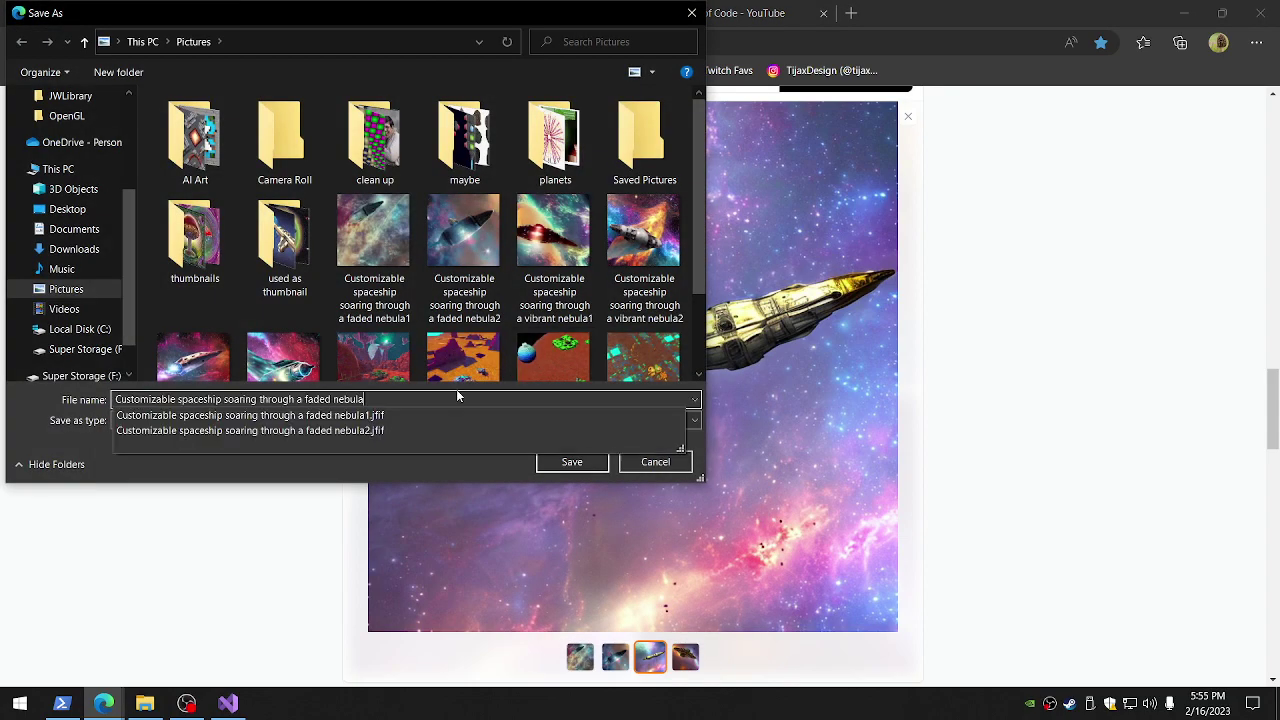
{"action": "type", "text": "3"}
{"action": "left_click", "coordinate": [552, 461]}
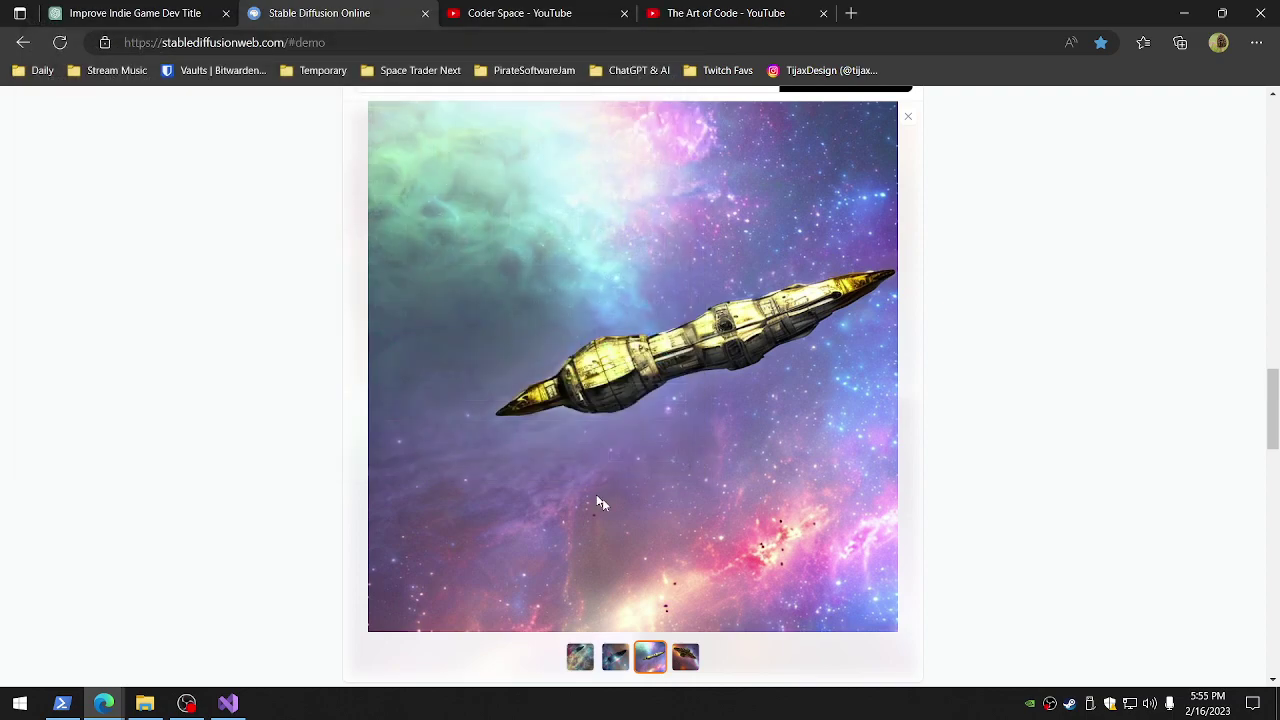
Save the fourth generated image to Pictures as "Customizable spaceship soaring through a faded nebula4"
{"action": "left_click", "coordinate": [683, 660]}
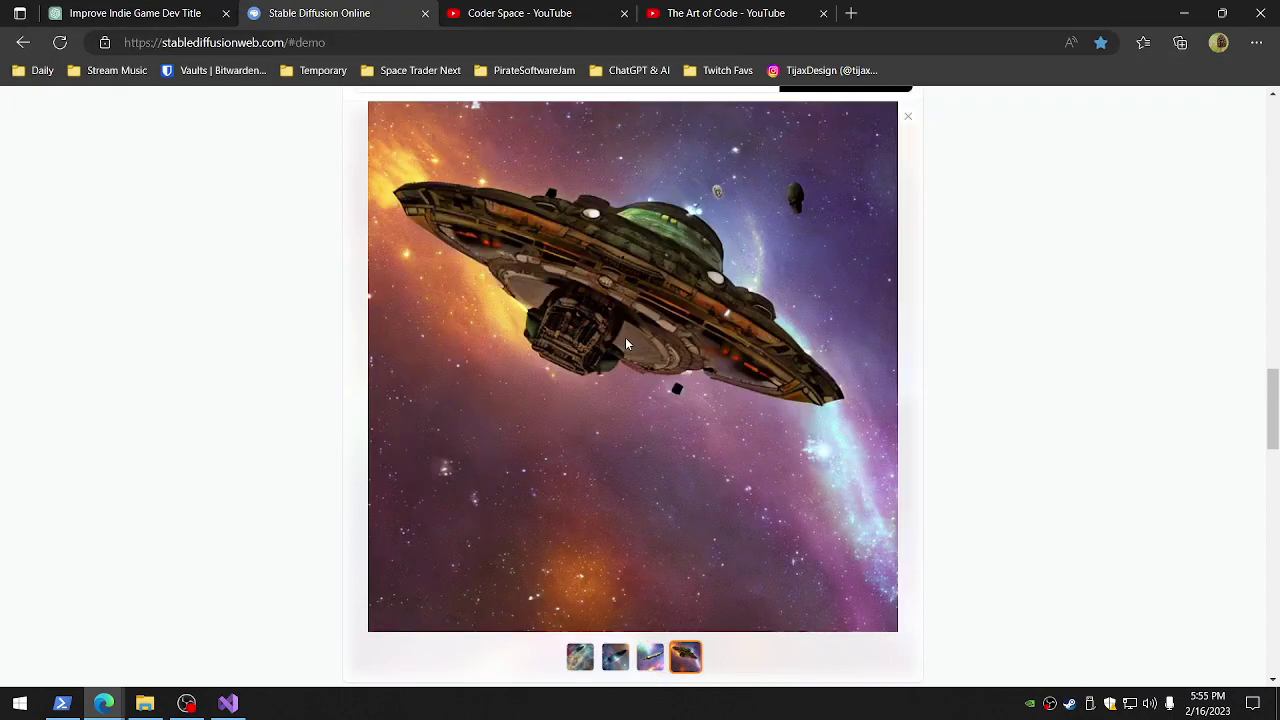
{"action": "right_click", "coordinate": [540, 387]}
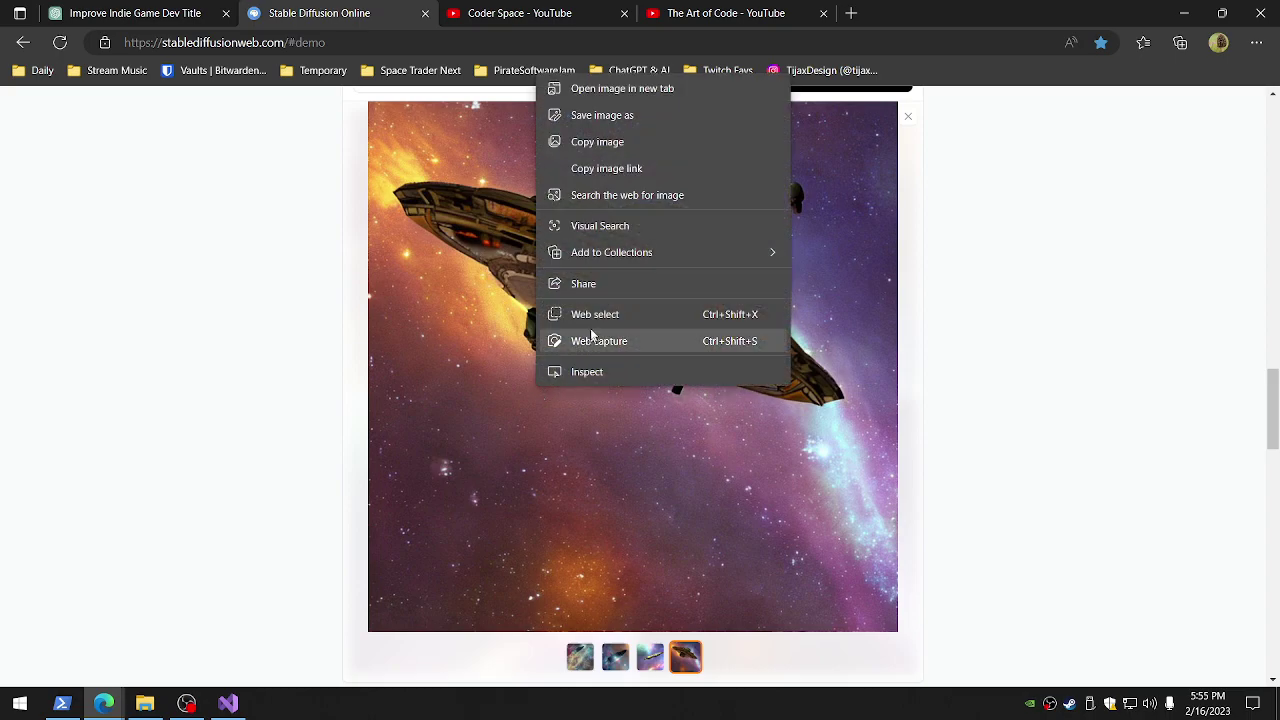
{"action": "left_click", "coordinate": [600, 115]}
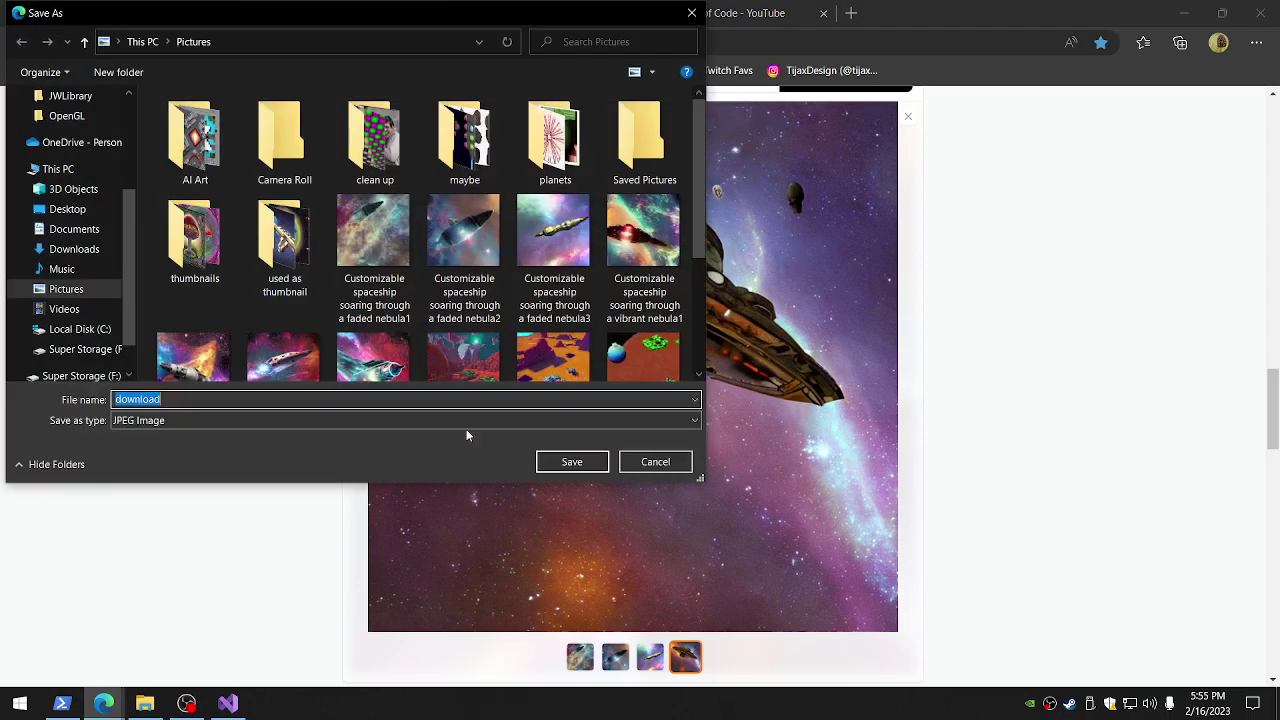
{"action": "key", "text": "ctrl+v"}
{"action": "type", "text": "4"}
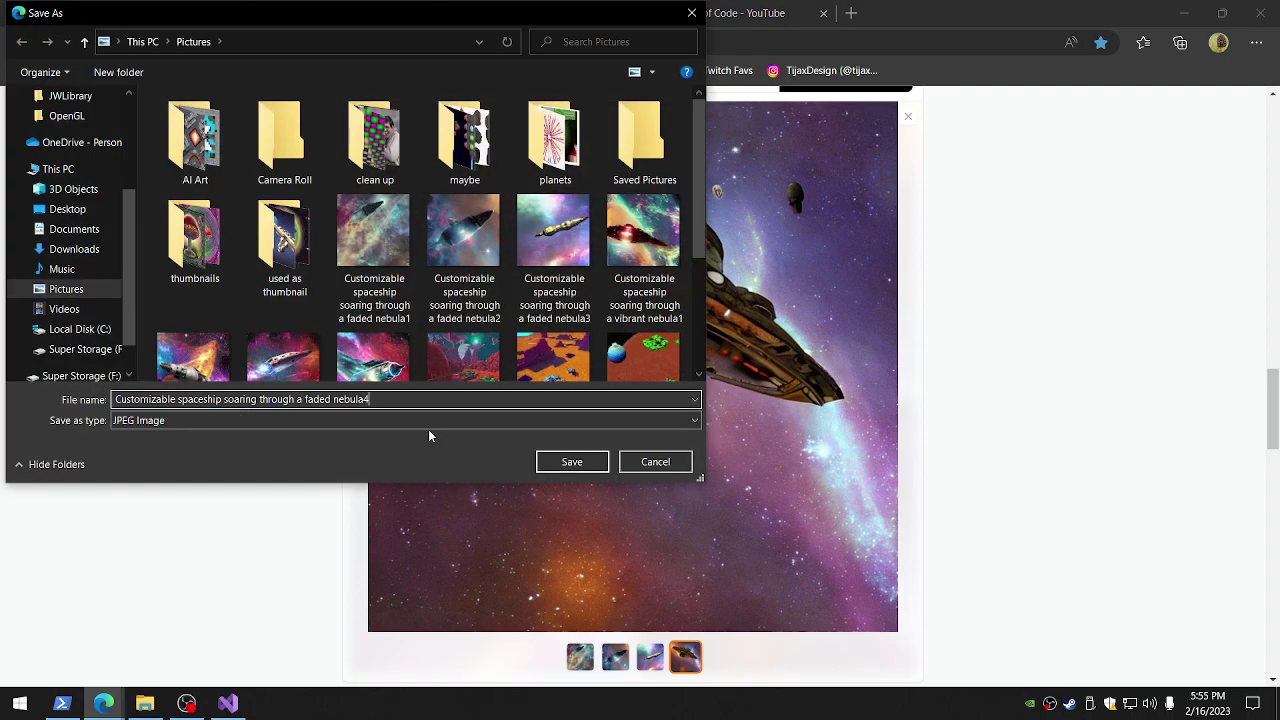
{"action": "left_click", "coordinate": [573, 460]}
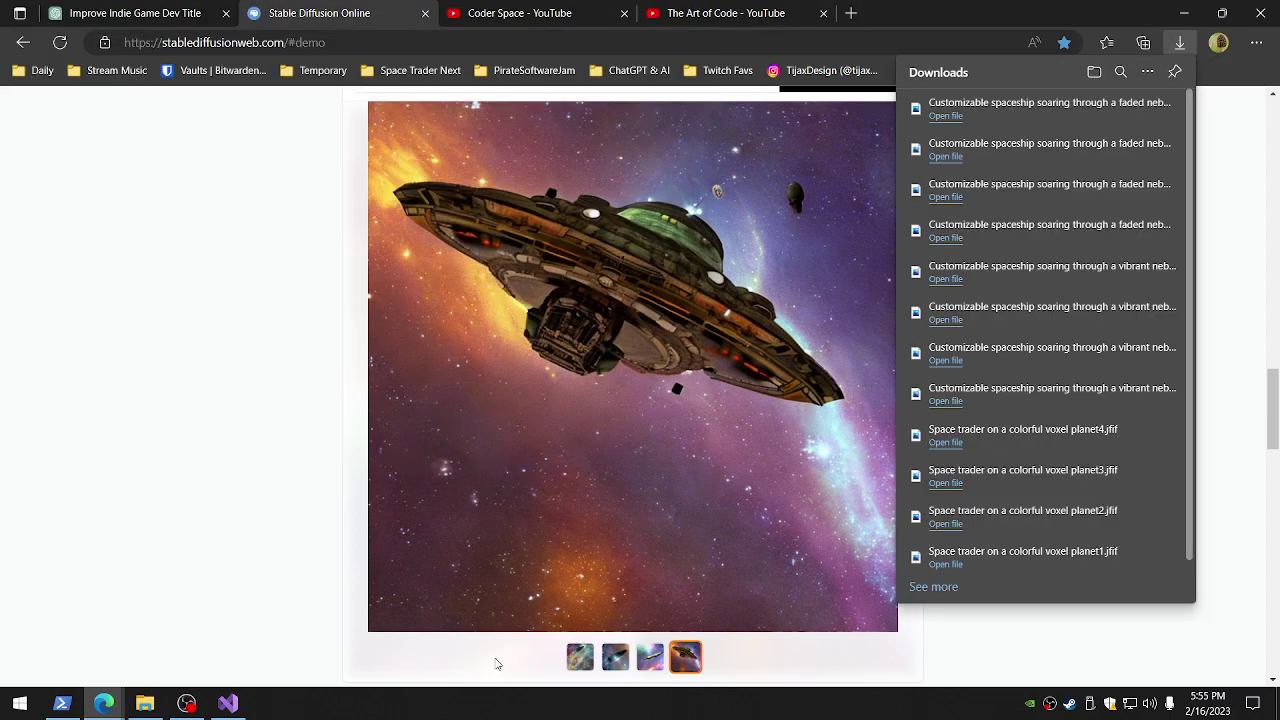
Switch to Visual Studio and copy "Exploring an abandoned, eerie space station", without its quotes, from the game art prompt list
{"action": "scroll", "coordinate": [624, 381], "scroll_direction": "up", "scroll_amount": 1}
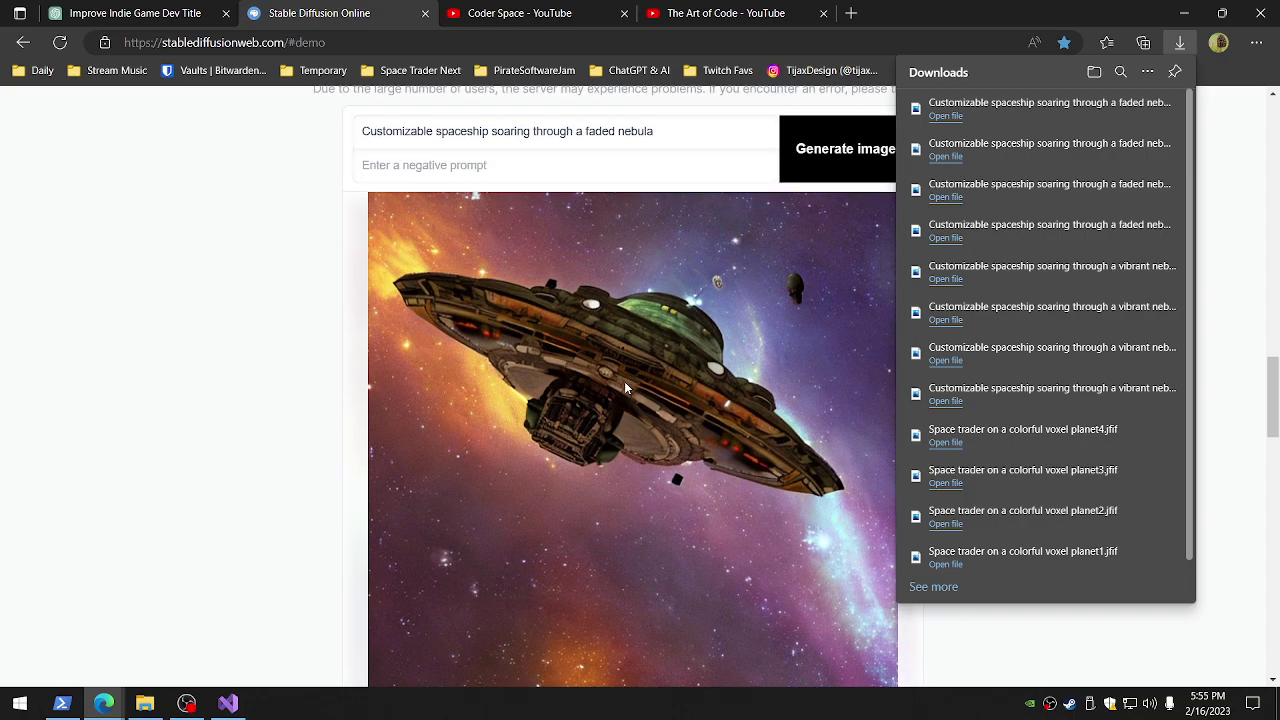
{"action": "left_click", "coordinate": [228, 703]}
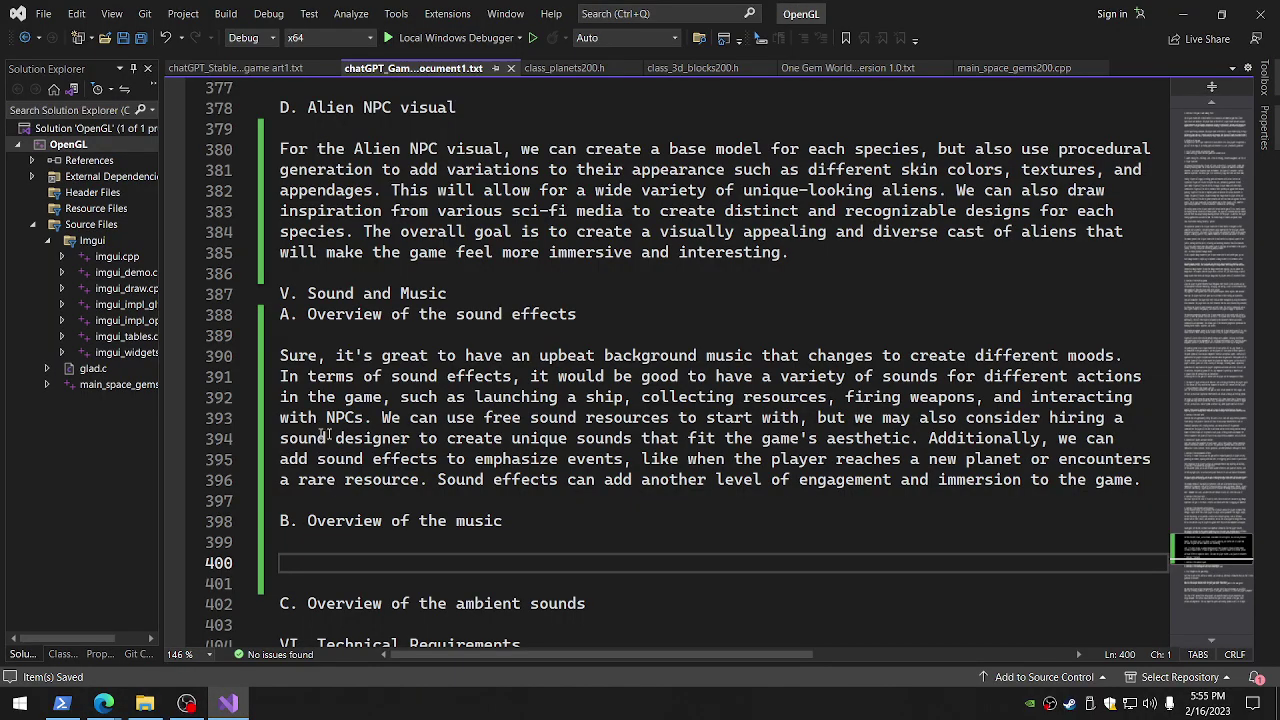
{"action": "left_click", "coordinate": [262, 70]}
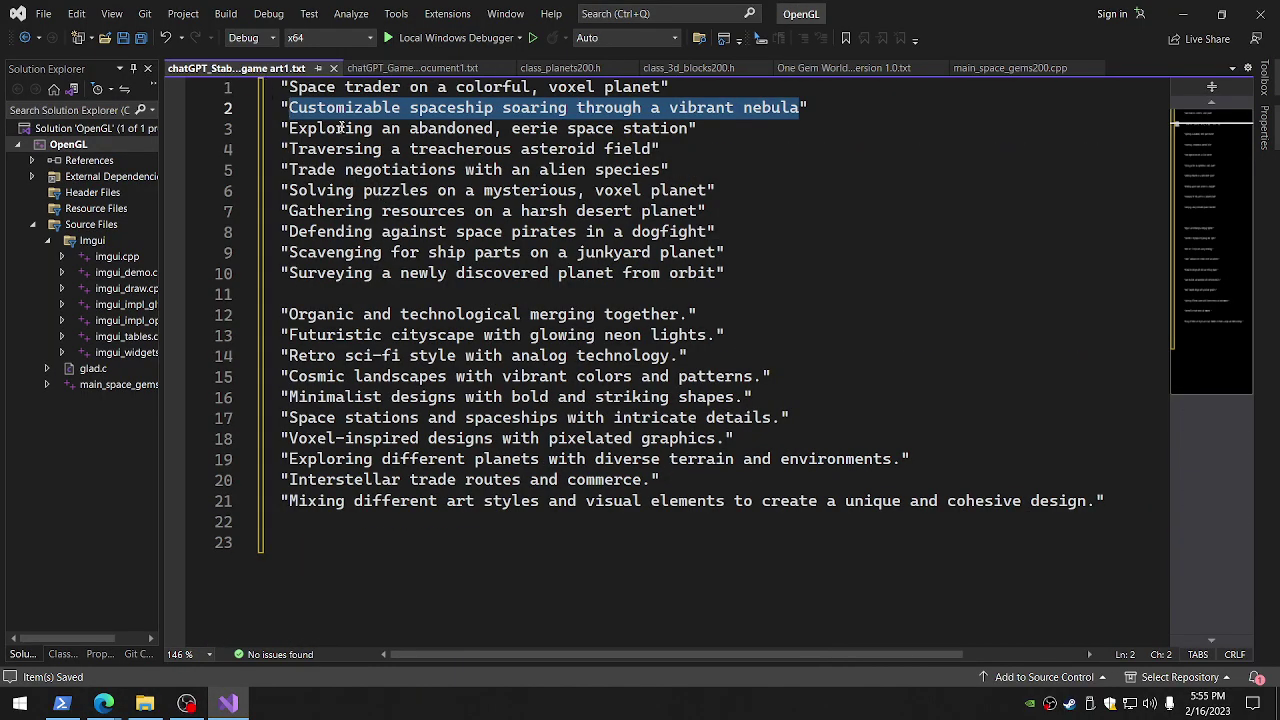
{"action": "left_click_drag", "start_coordinate": [289, 128], "coordinate": [690, 128]}
{"action": "key", "text": "ctrl+c"}
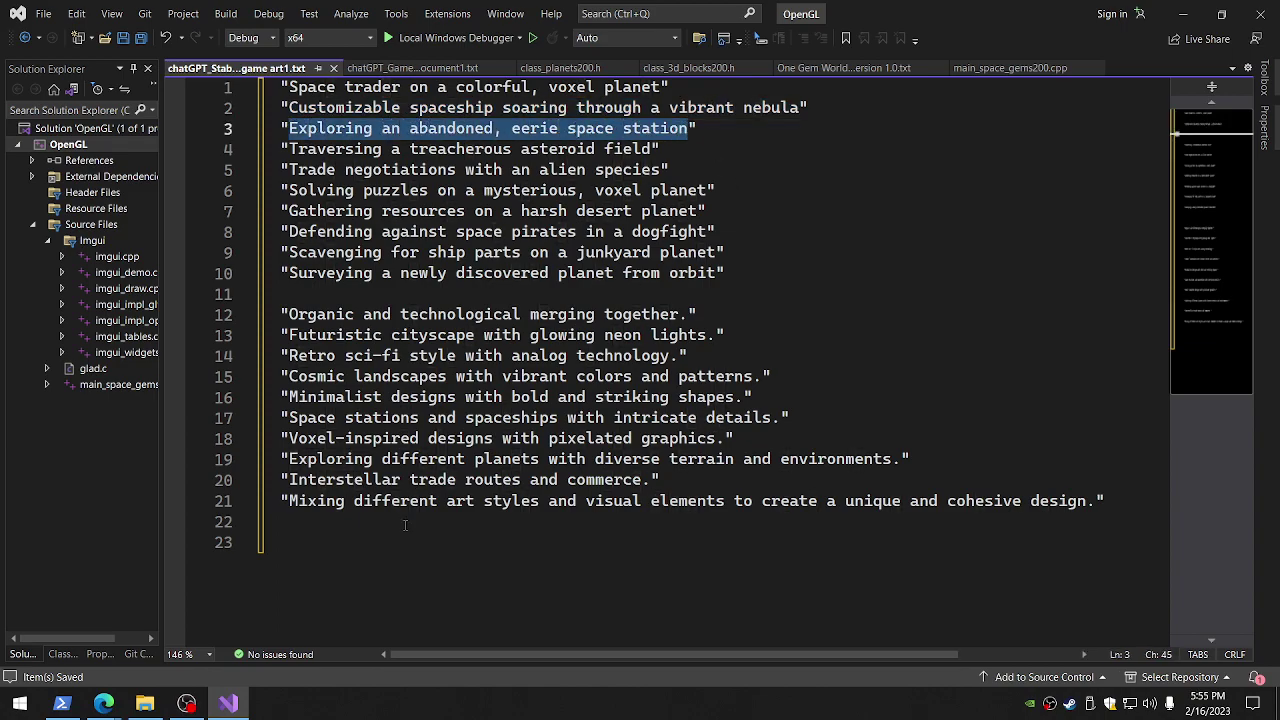
Return to Edge, replace the image prompt with "Exploring an abandoned, eerie space station" and generate the images
{"action": "left_click", "coordinate": [104, 703]}
{"action": "left_click", "coordinate": [106, 640]}
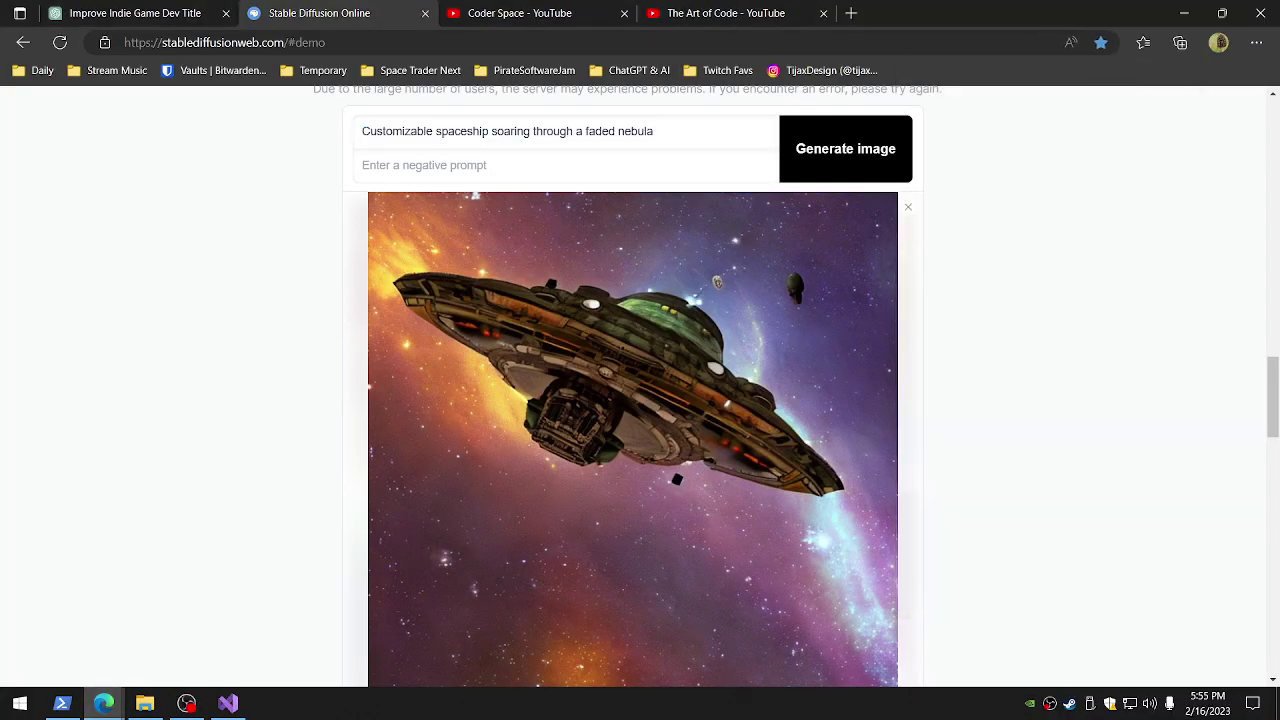
{"action": "key", "text": "ctrl+a"}
{"action": "key", "text": "ctrl+v"}
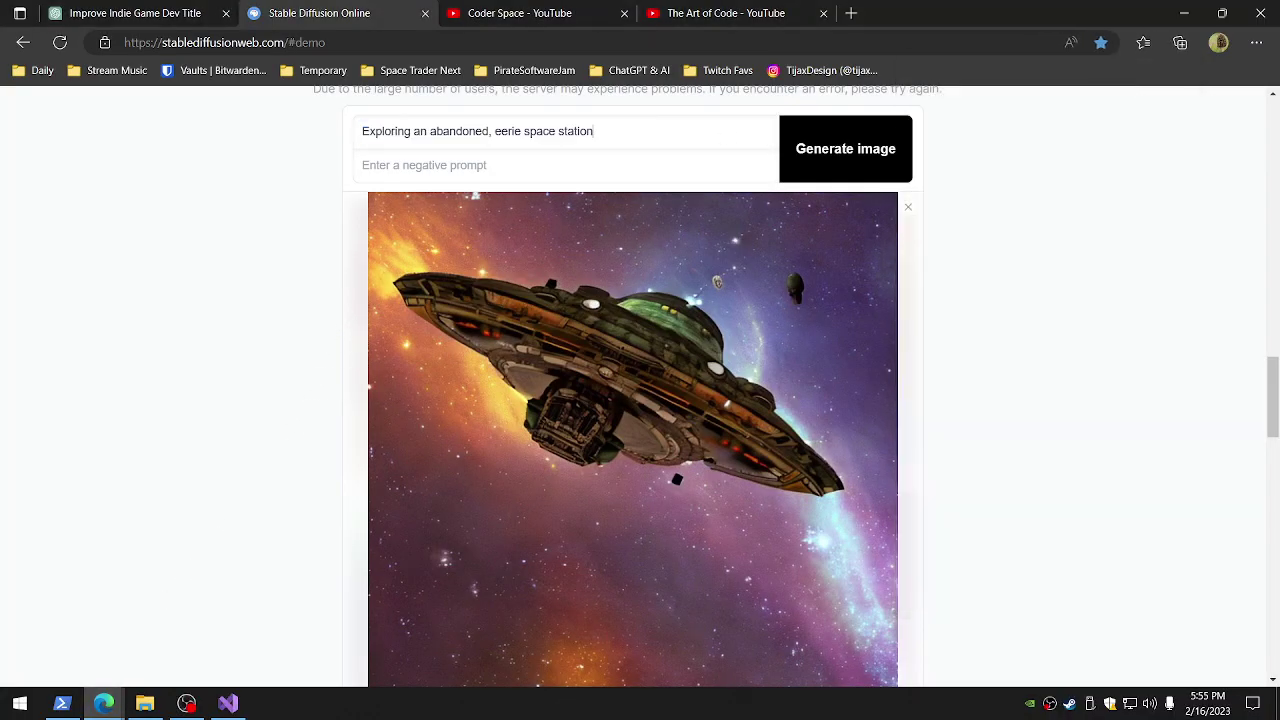
{"action": "left_click", "coordinate": [812, 163]}
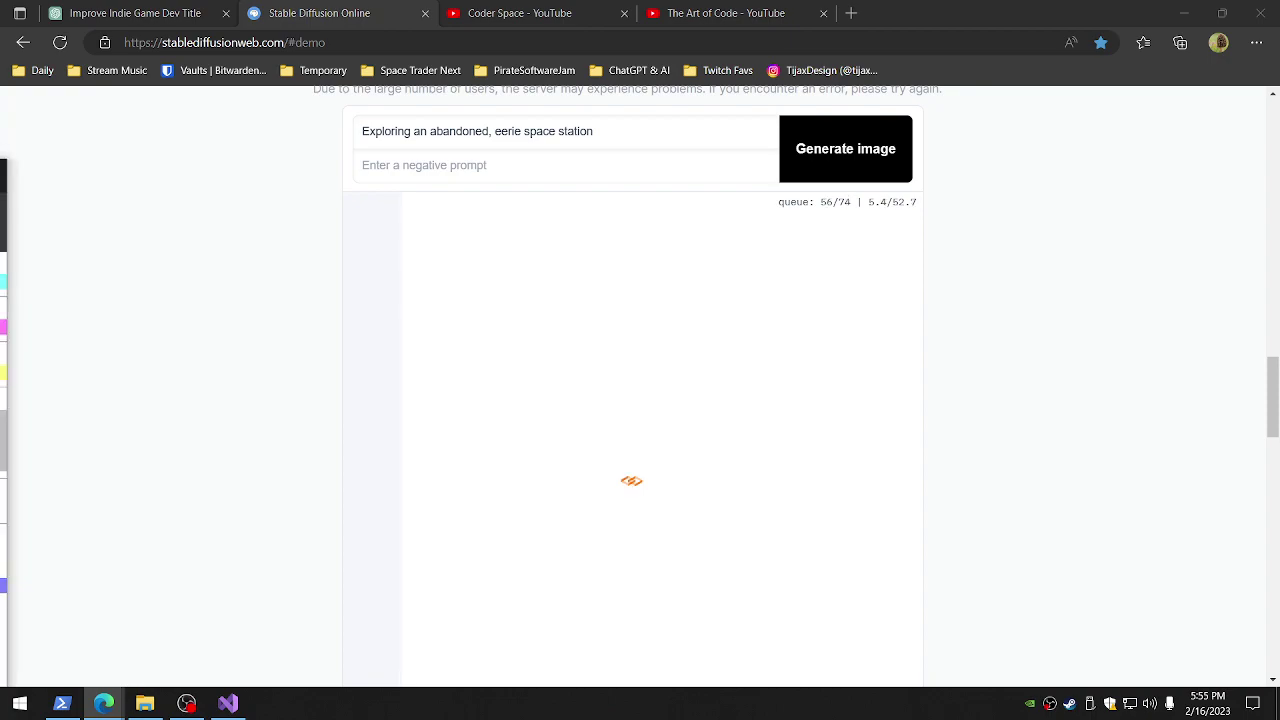
Bring up the tears2.html game window, maximize it and draw a card in its mini-game
{"action": "key", "text": "super+Right"}
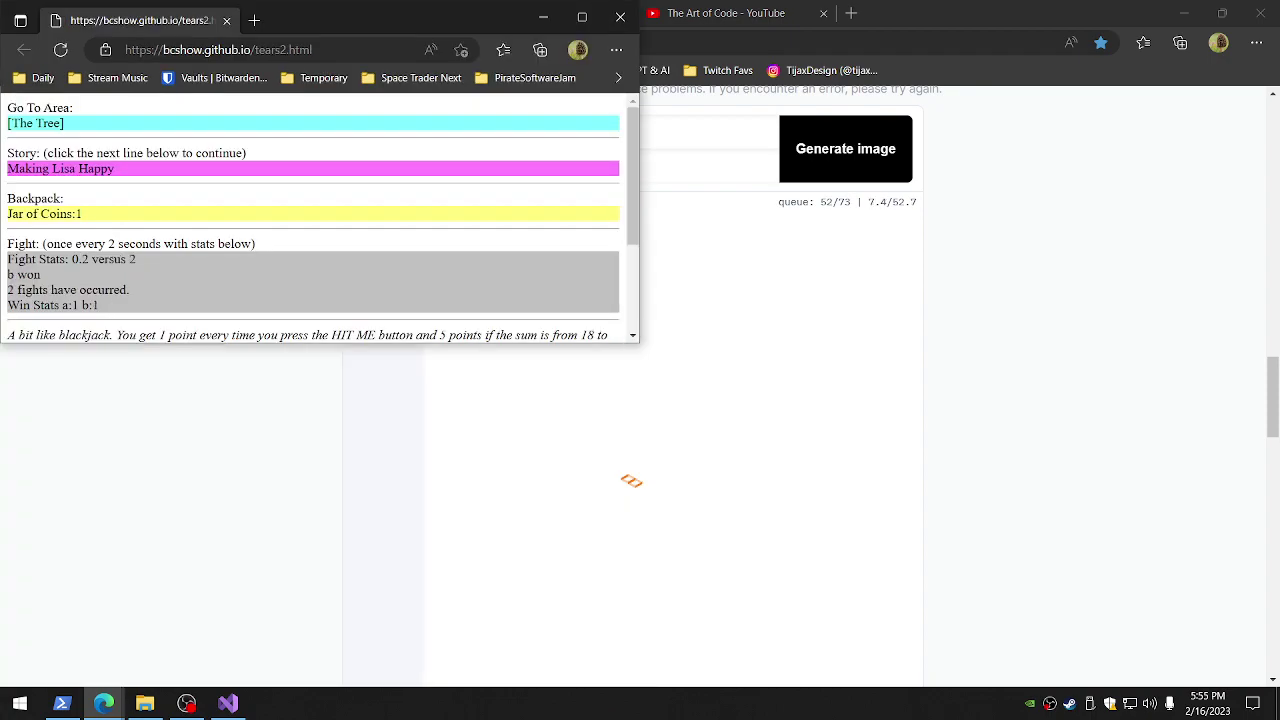
{"action": "key", "text": "super+Up"}
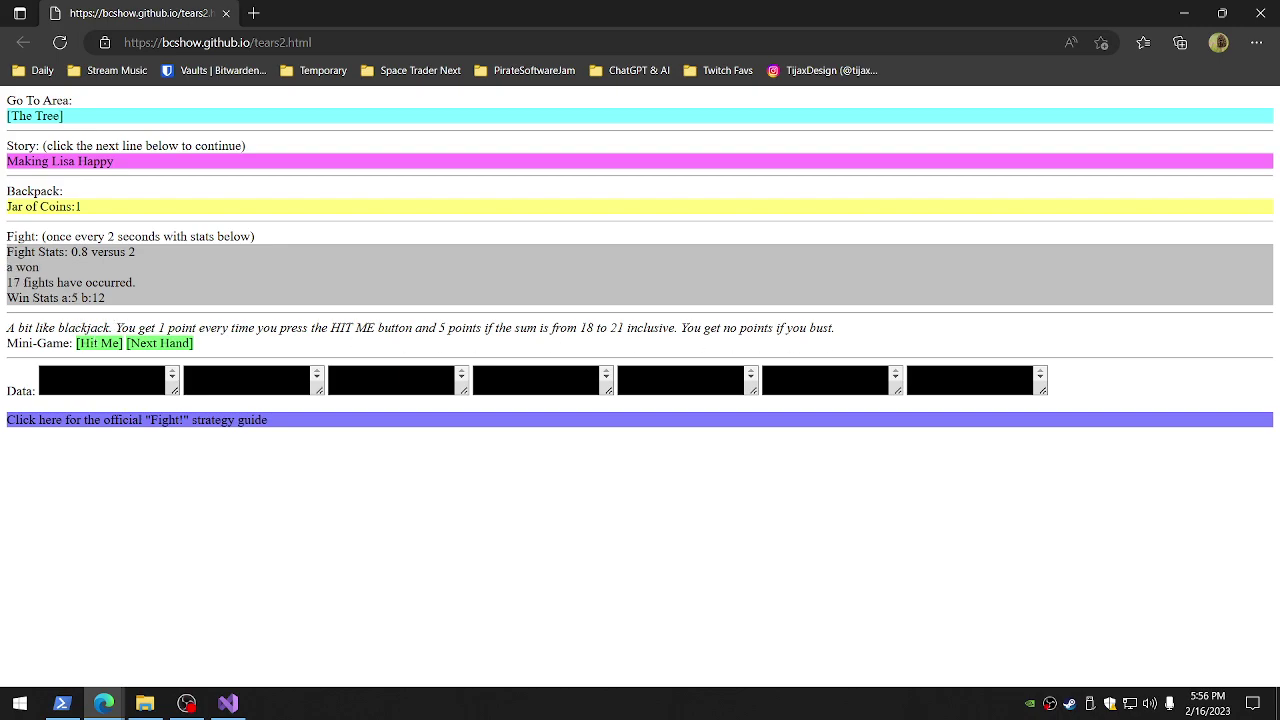
{"action": "left_click", "coordinate": [99, 343]}
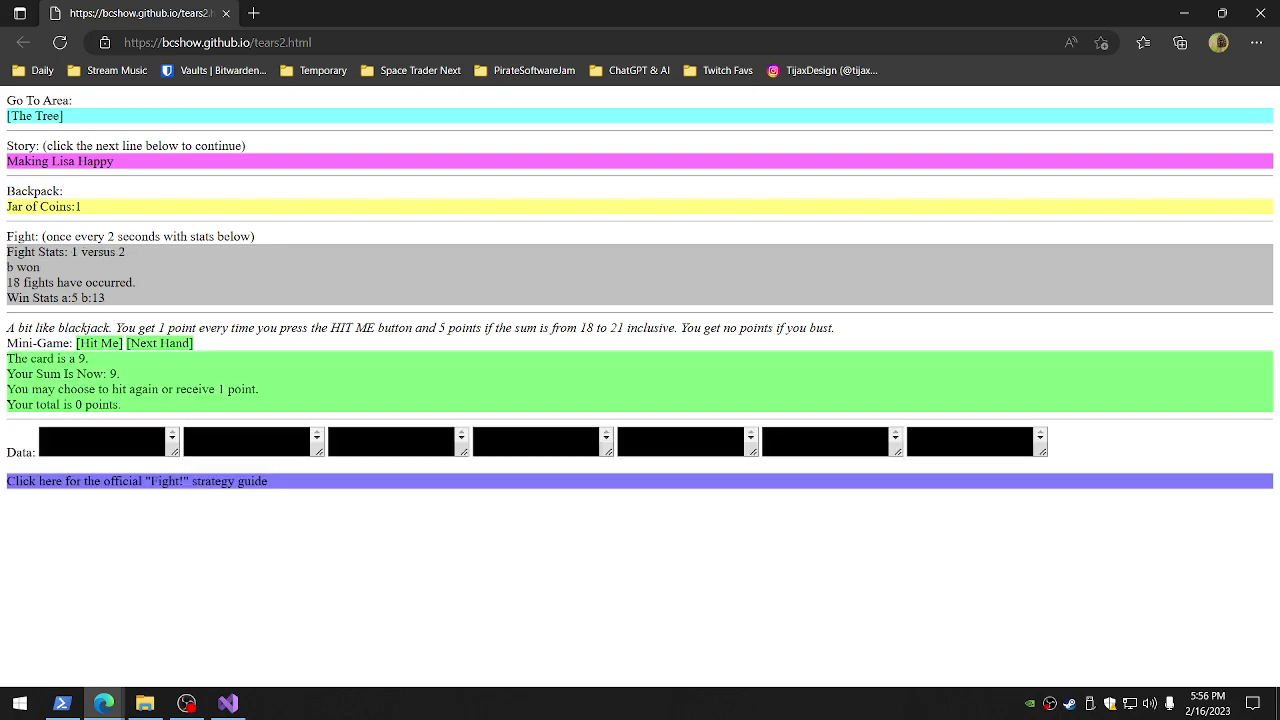
Advance the game's story through The Store to The Sad Lisa area and draw another mini-game card
{"action": "left_click", "coordinate": [46, 161]}
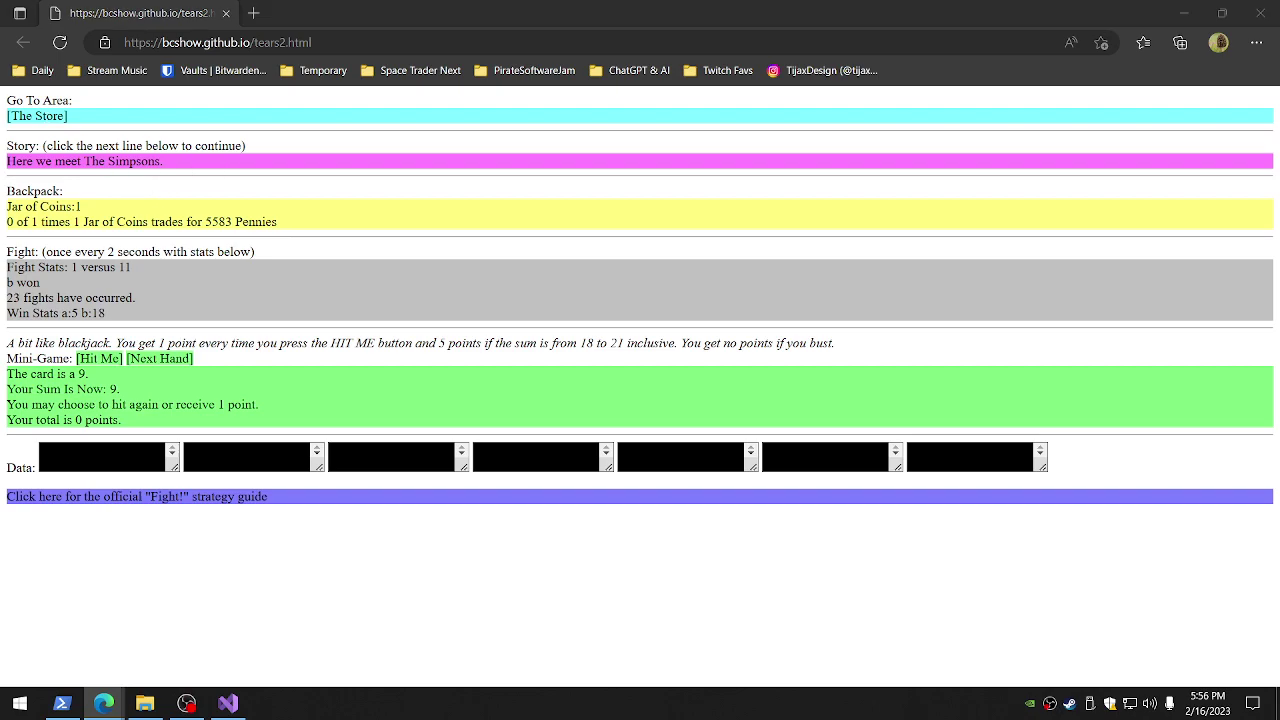
{"action": "left_click", "coordinate": [88, 120]}
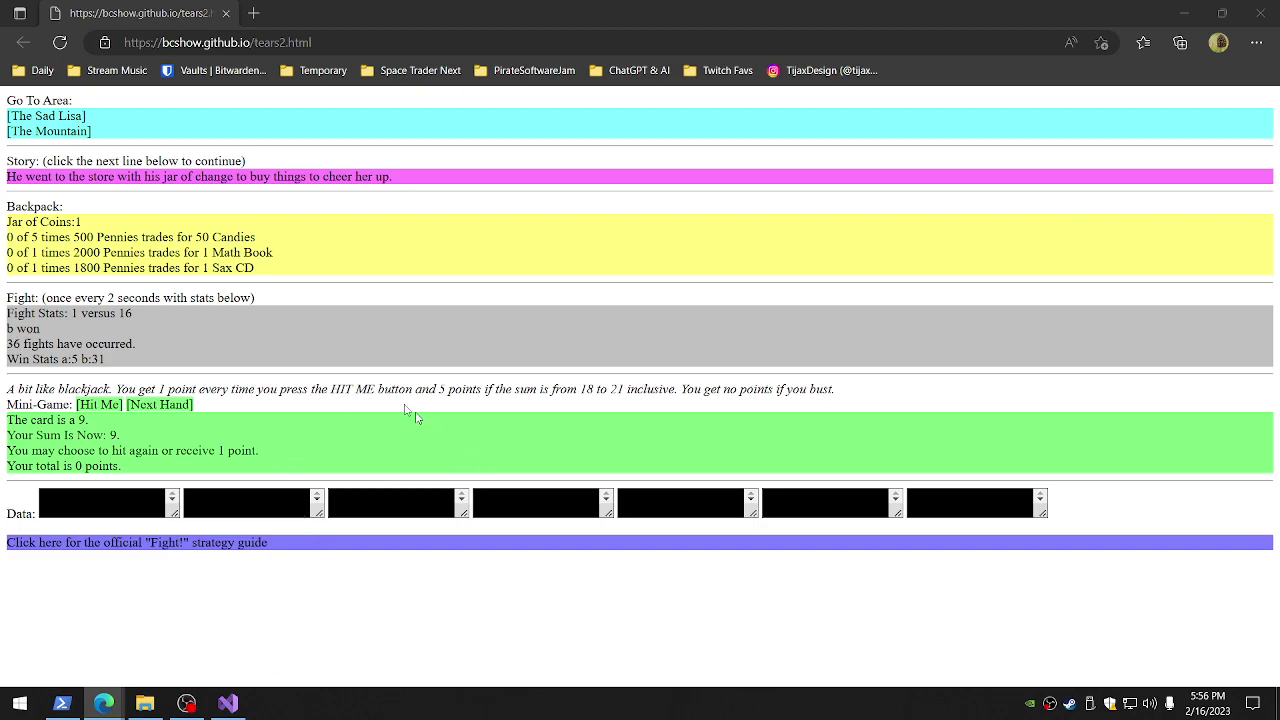
{"action": "left_click", "coordinate": [46, 116]}
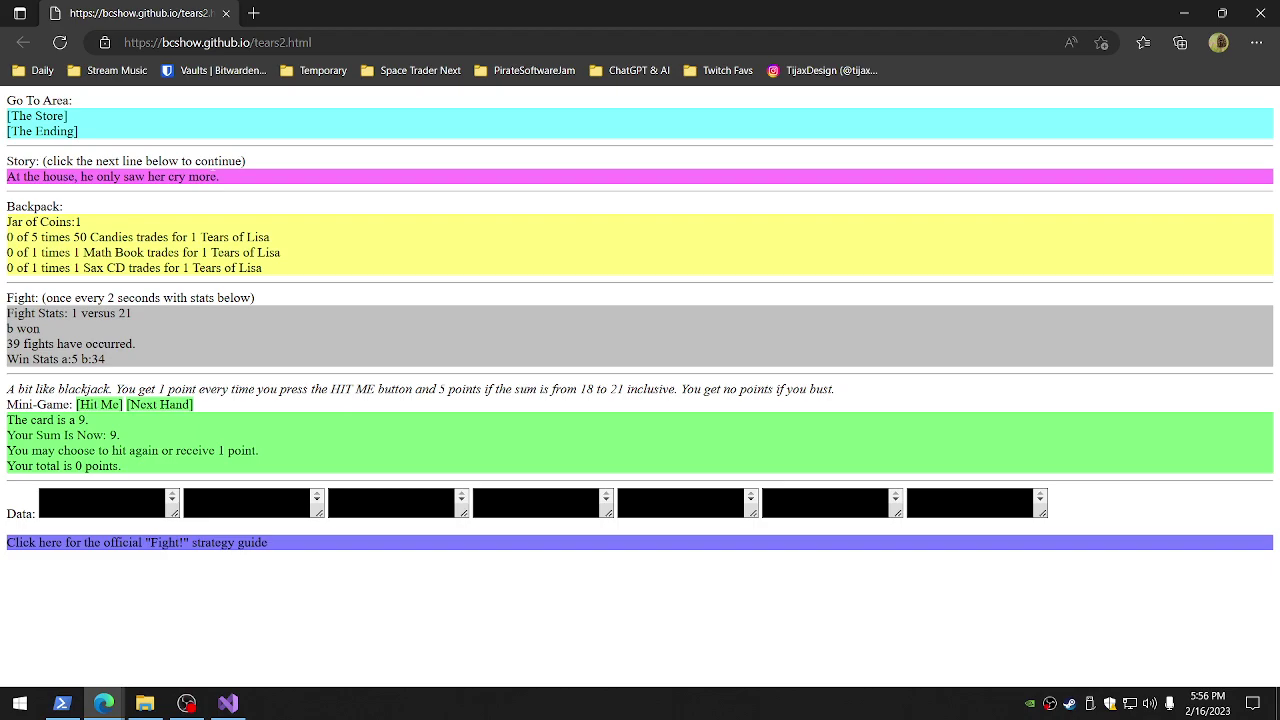
{"action": "left_click", "coordinate": [226, 178]}
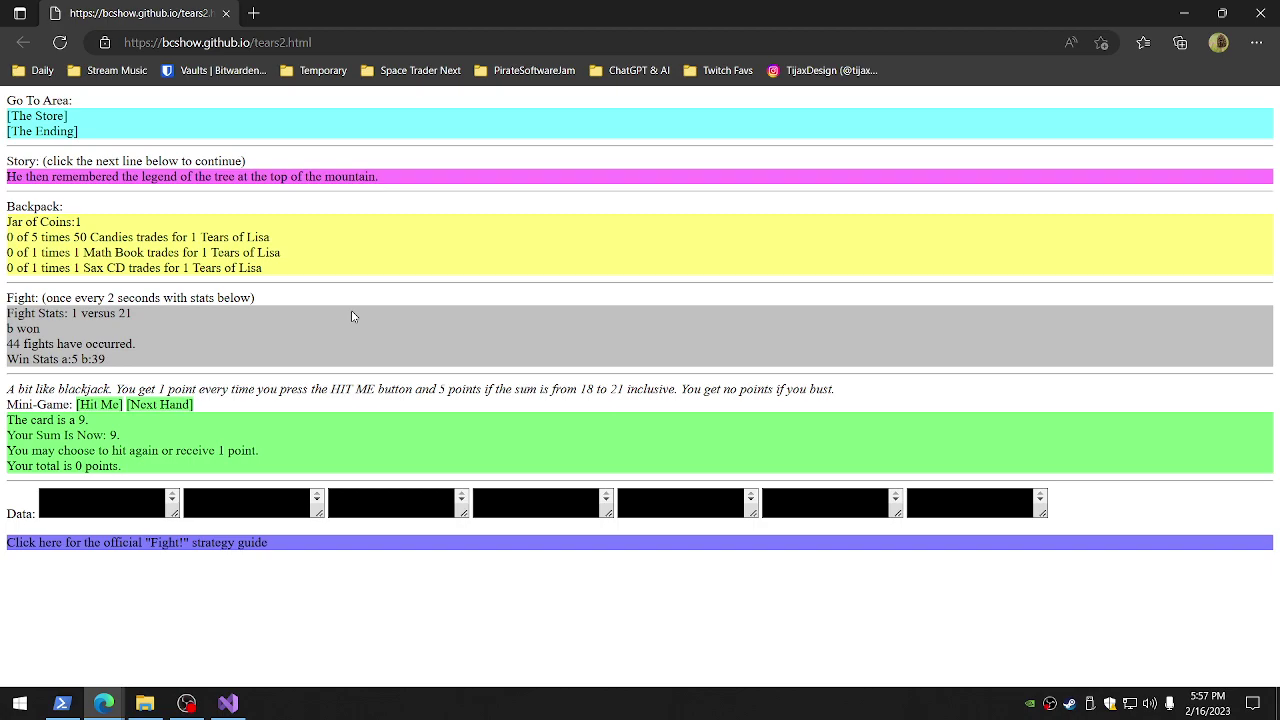
{"action": "left_click", "coordinate": [103, 405]}
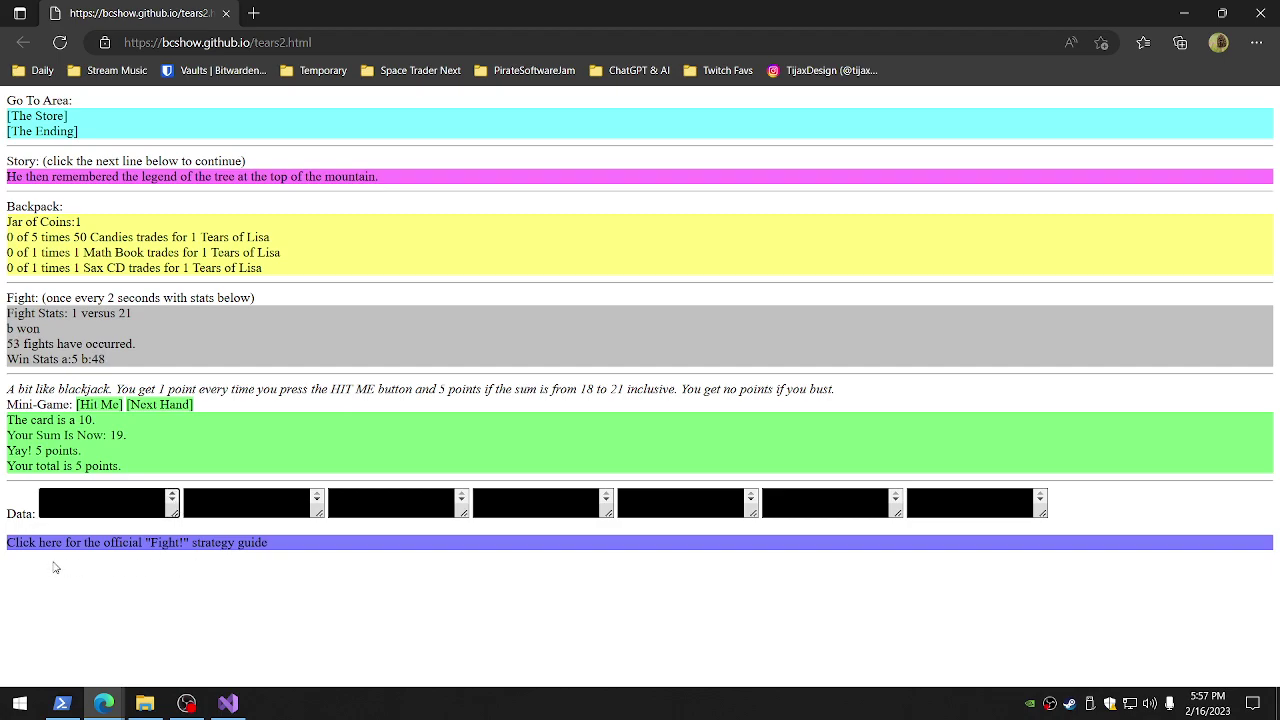
Read and dismiss the official "Fight!" strategy guide, and continue the story to the area leading to The Last Page
{"action": "left_click", "coordinate": [152, 544]}
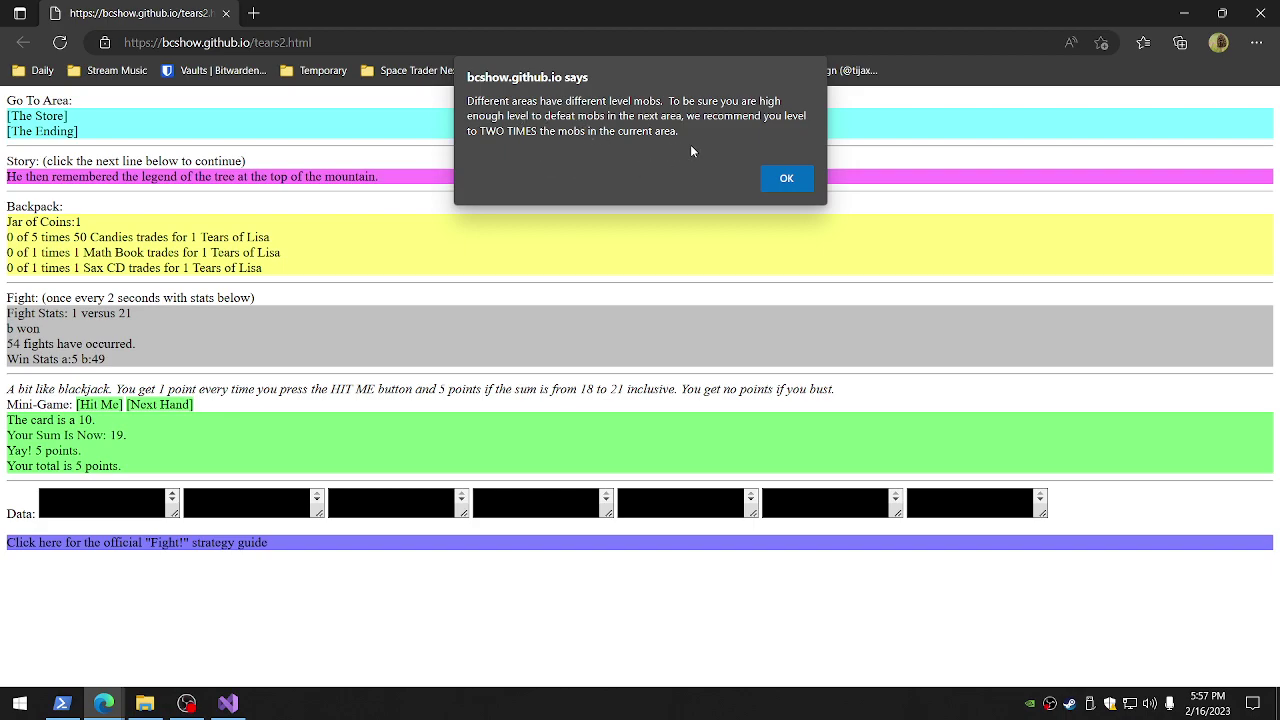
{"action": "left_click", "coordinate": [786, 178]}
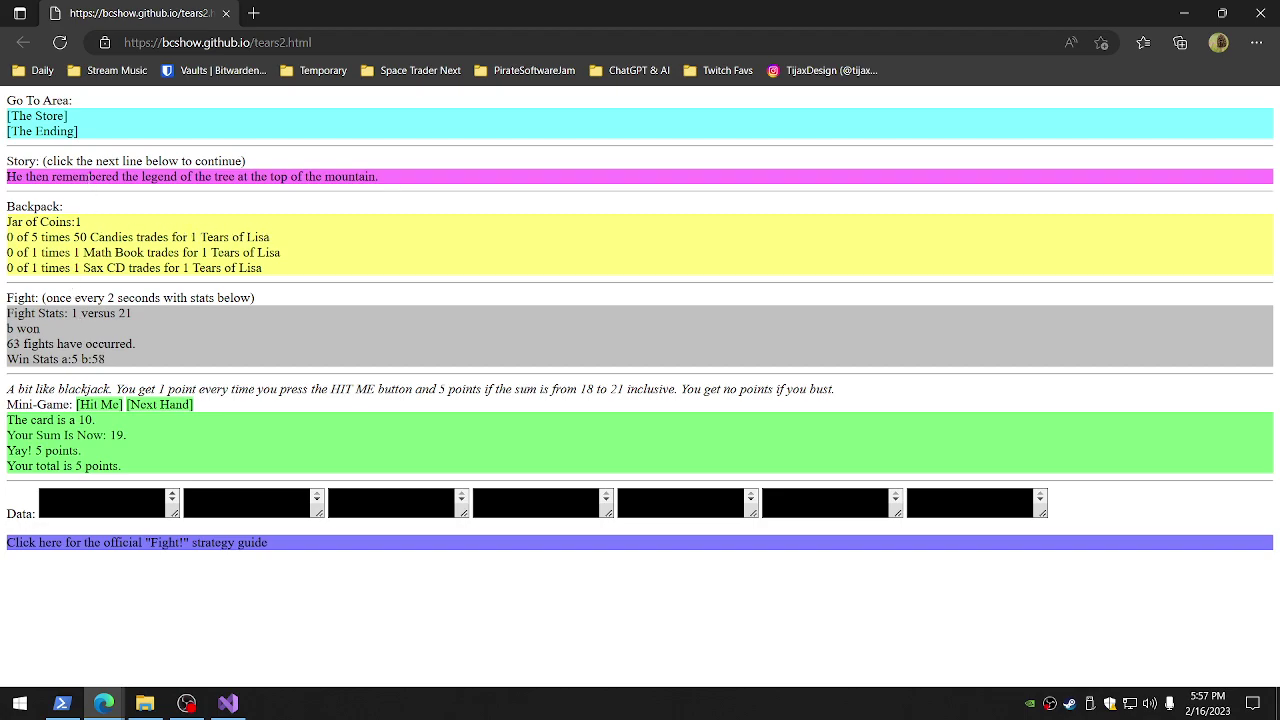
{"action": "left_click", "coordinate": [92, 177]}
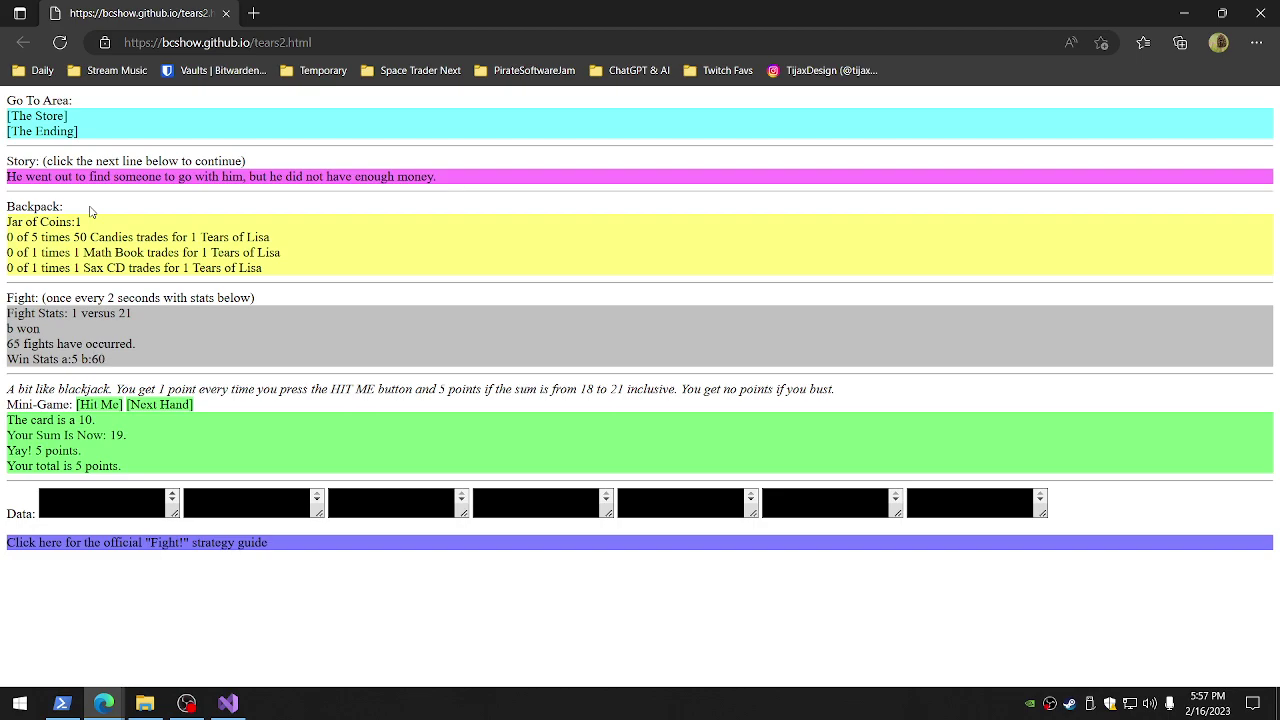
{"action": "left_click", "coordinate": [88, 176]}
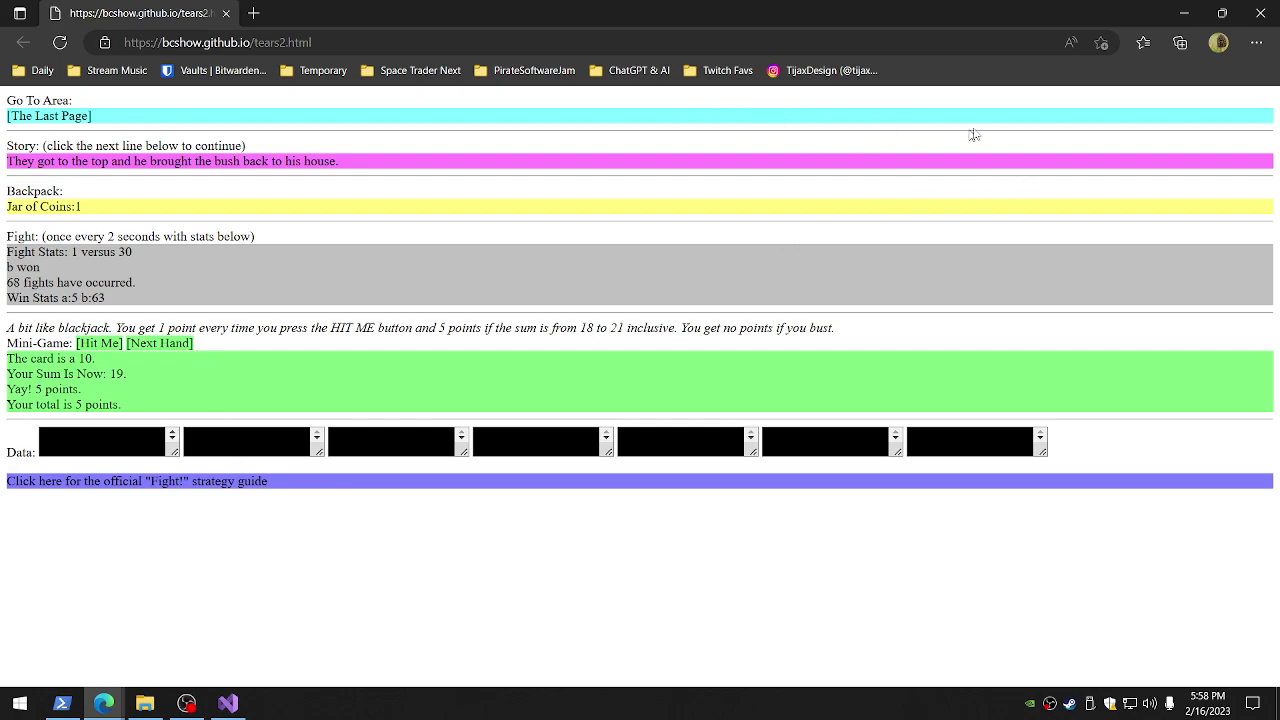
Add the tears2.html game page to the favorites in the Temporary folder
{"action": "left_click", "coordinate": [1106, 43]}
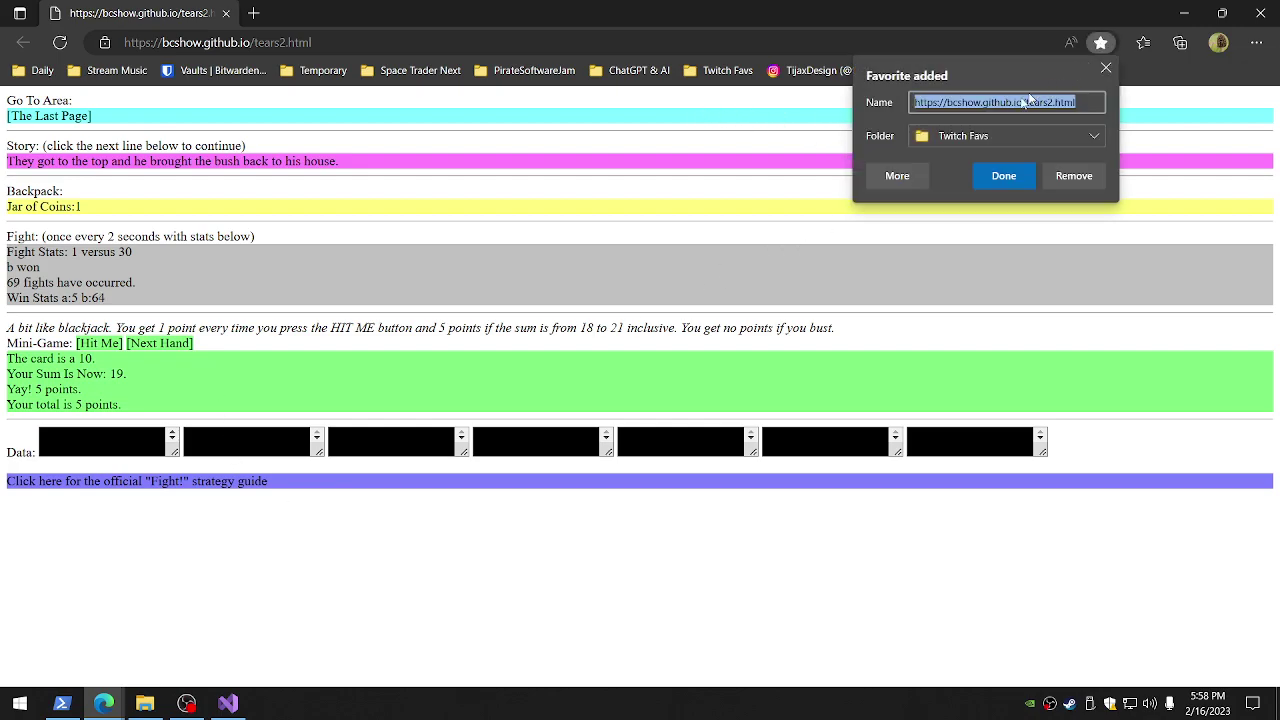
{"action": "left_click", "coordinate": [979, 137]}
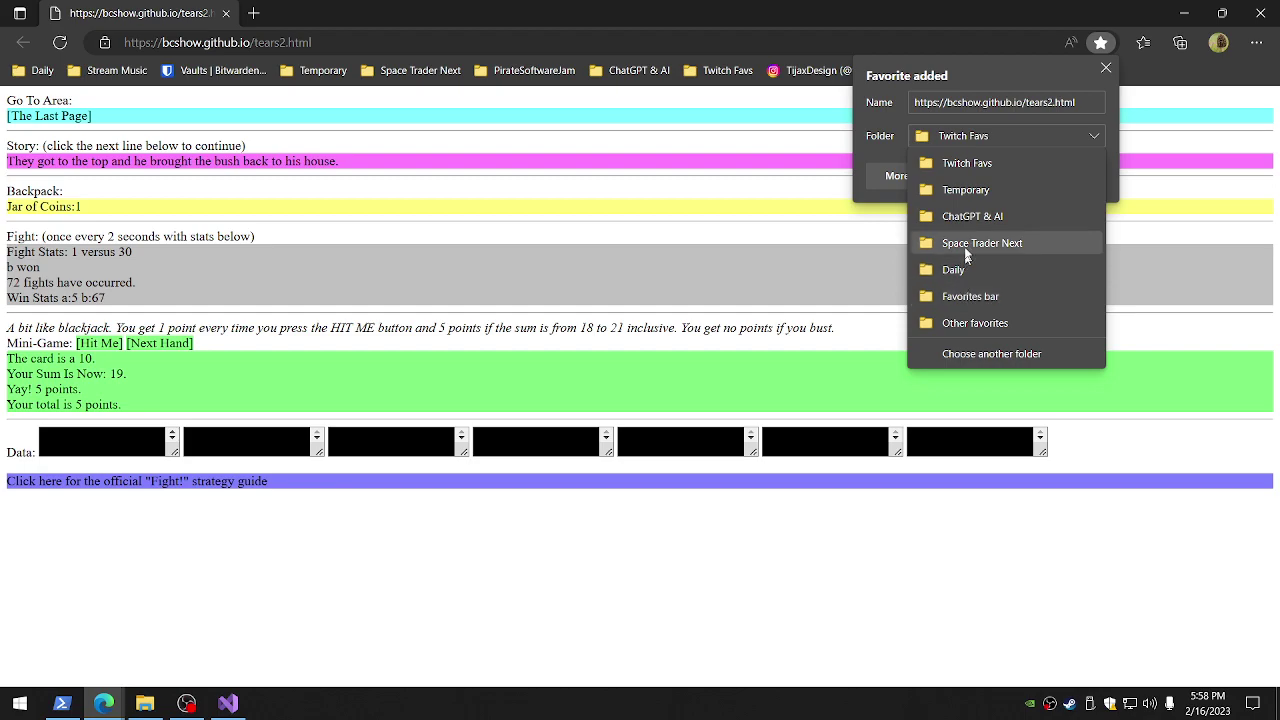
{"action": "left_click", "coordinate": [966, 191]}
{"action": "left_click", "coordinate": [1000, 177]}
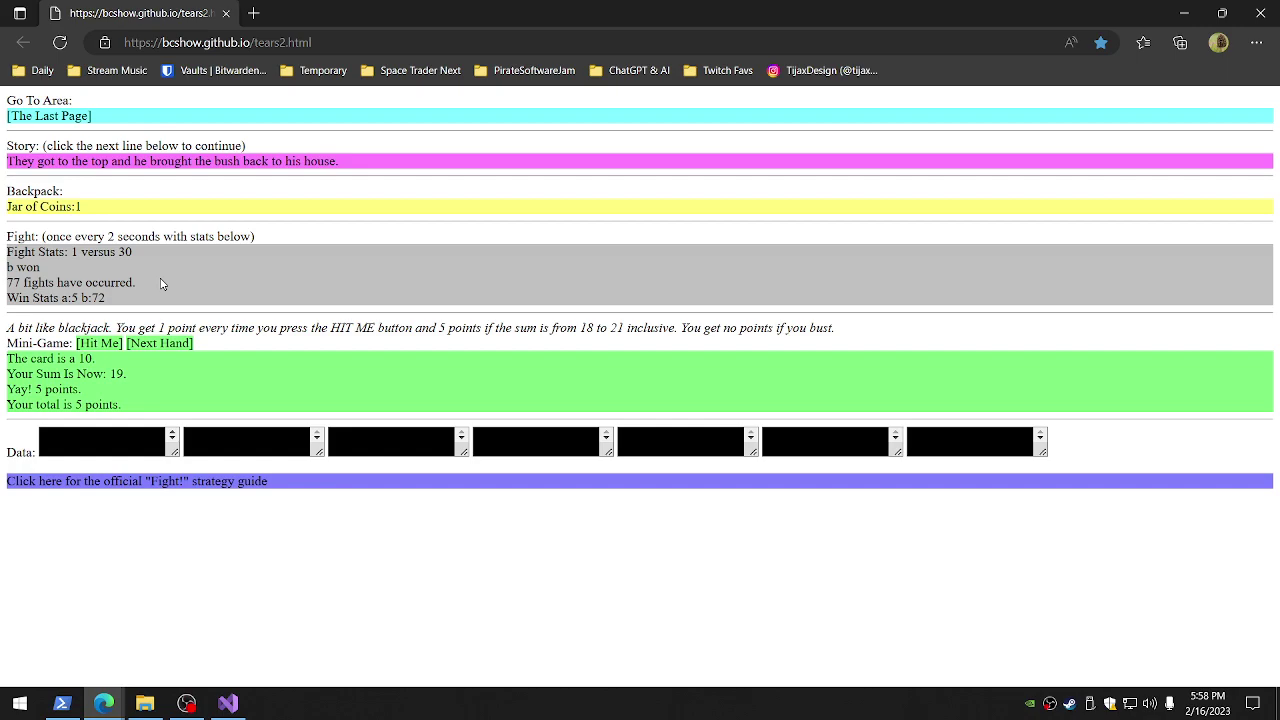
Play the game's story through to The End and reload the page to restart it
{"action": "left_click", "coordinate": [77, 160]}
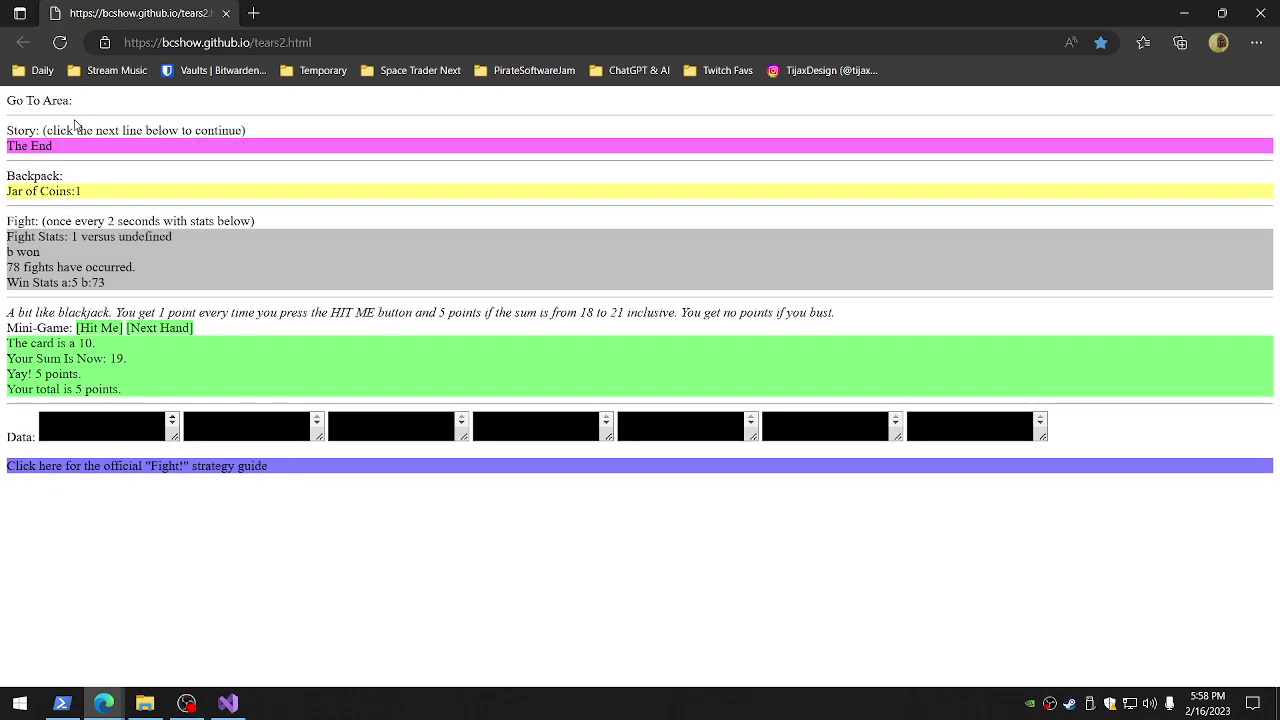
{"action": "left_click", "coordinate": [77, 150]}
{"action": "left_click", "coordinate": [60, 42]}
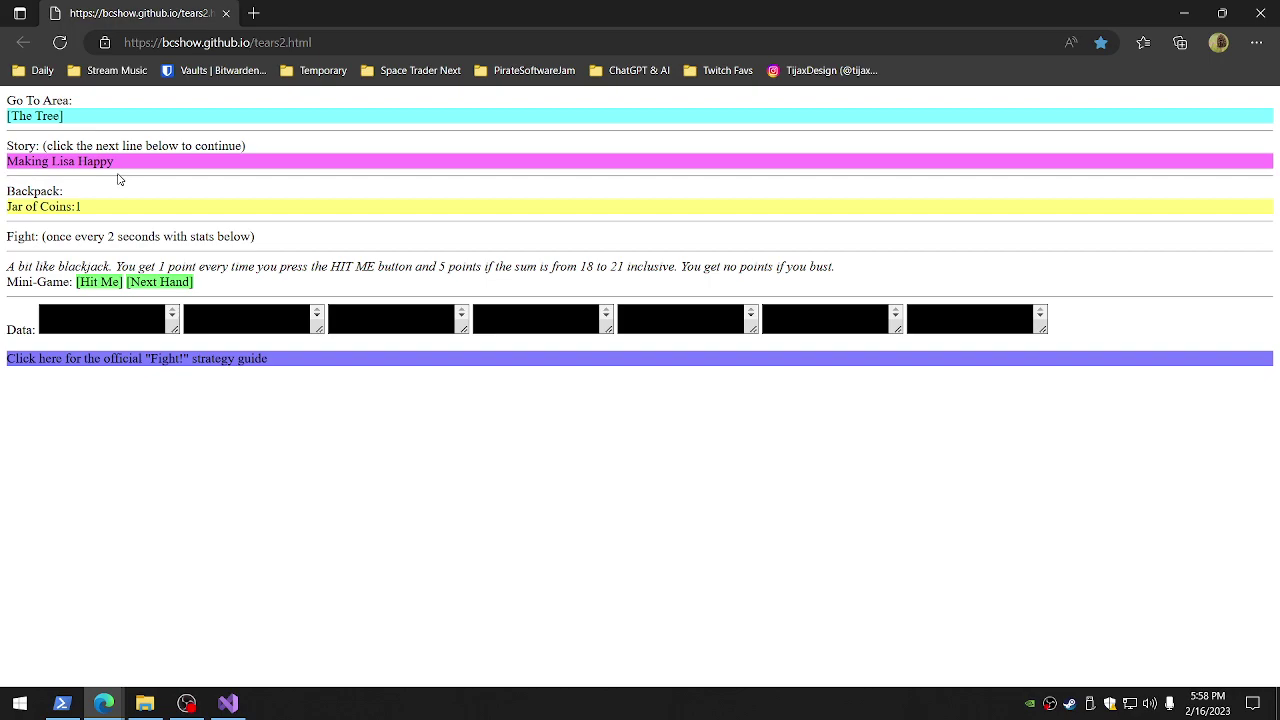
Advance the restarted story by one line, and close the game window to view the generated space station images
{"action": "left_click", "coordinate": [118, 166]}
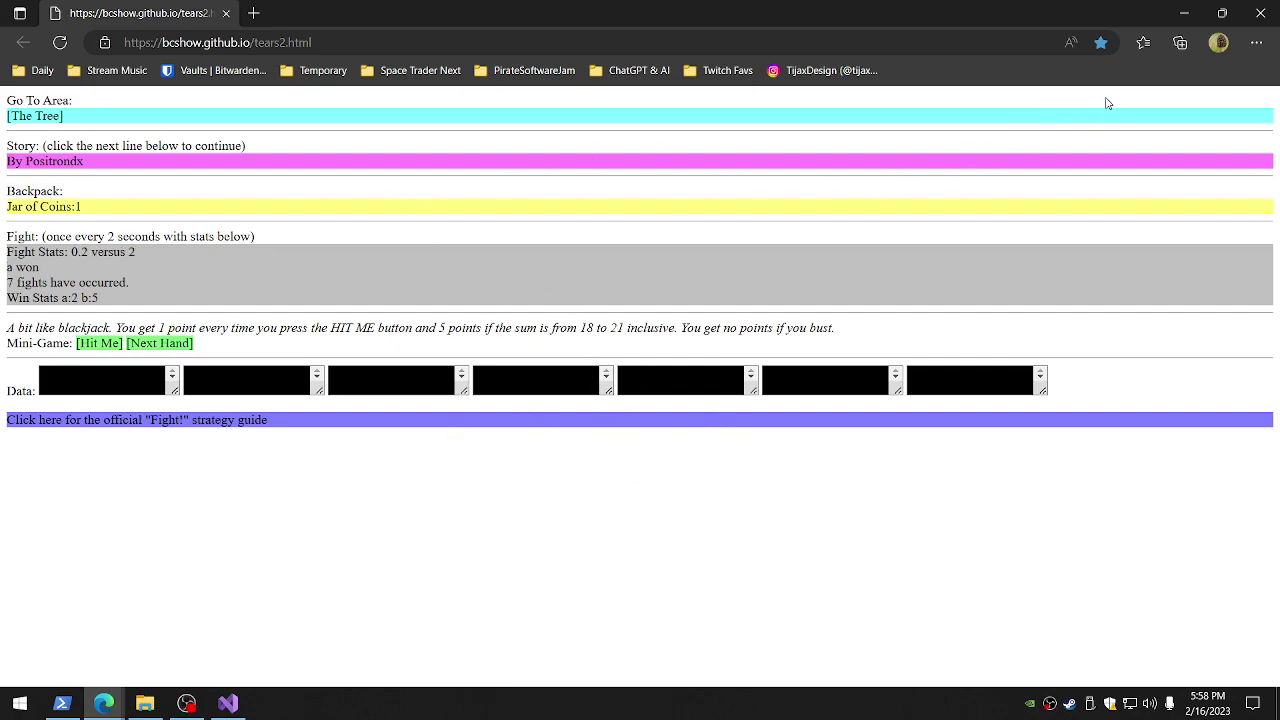
{"action": "left_click", "coordinate": [226, 14]}
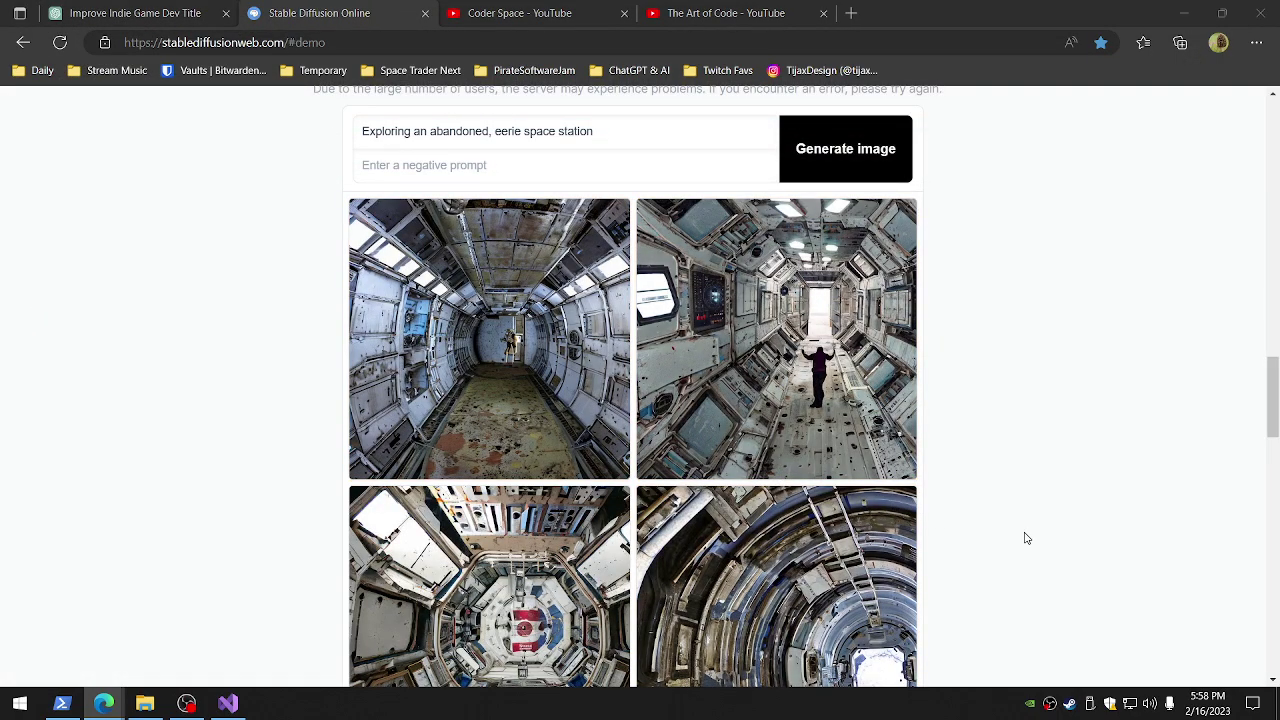
{"action": "scroll", "coordinate": [1025, 538], "scroll_direction": "down", "scroll_amount": 1}
{"action": "scroll", "coordinate": [1025, 538], "scroll_direction": "up", "scroll_amount": 1}
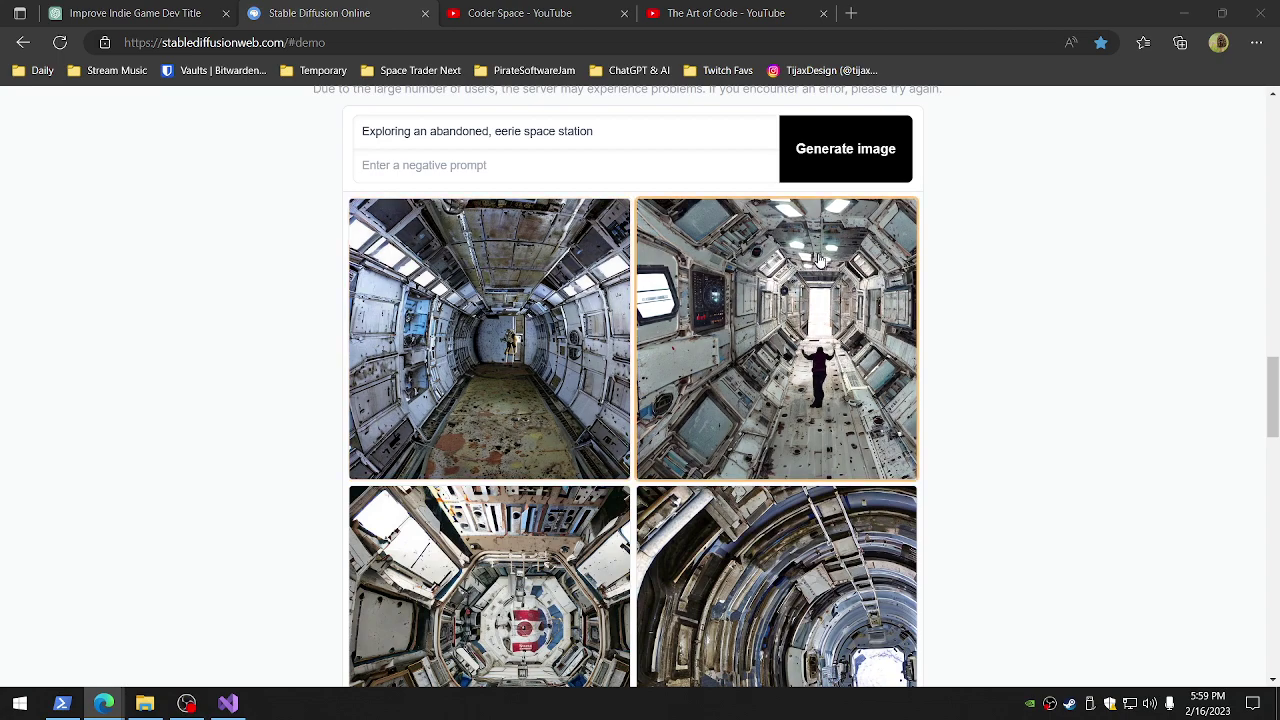
Create a new folder named "Shared on Stream" in the favorites bar
{"action": "left_click", "coordinate": [1143, 44]}
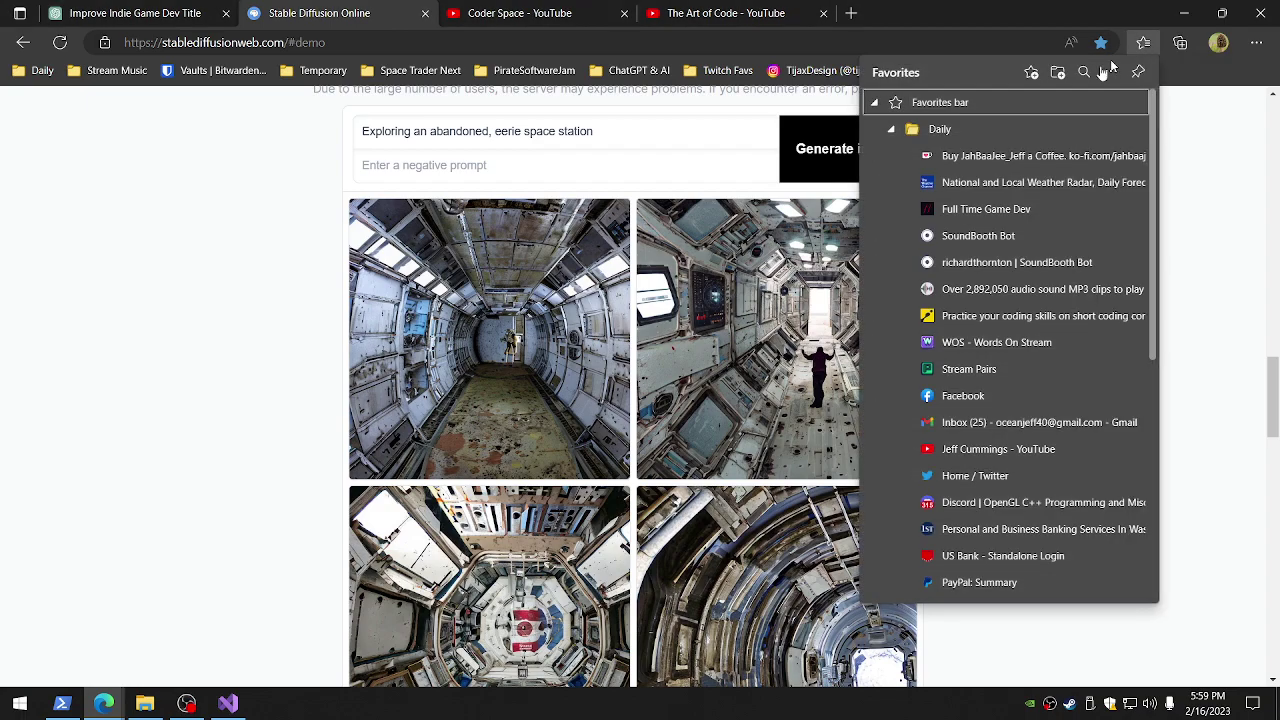
{"action": "left_click", "coordinate": [892, 130]}
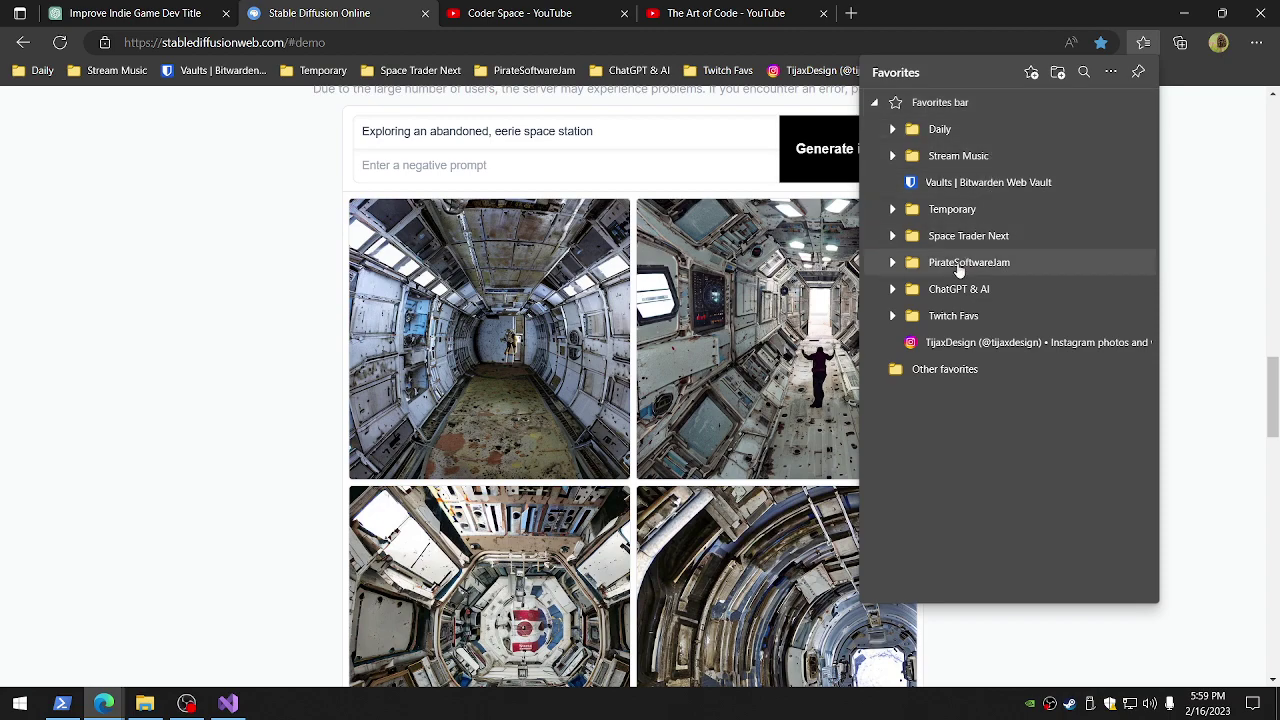
{"action": "left_click", "coordinate": [1057, 75]}
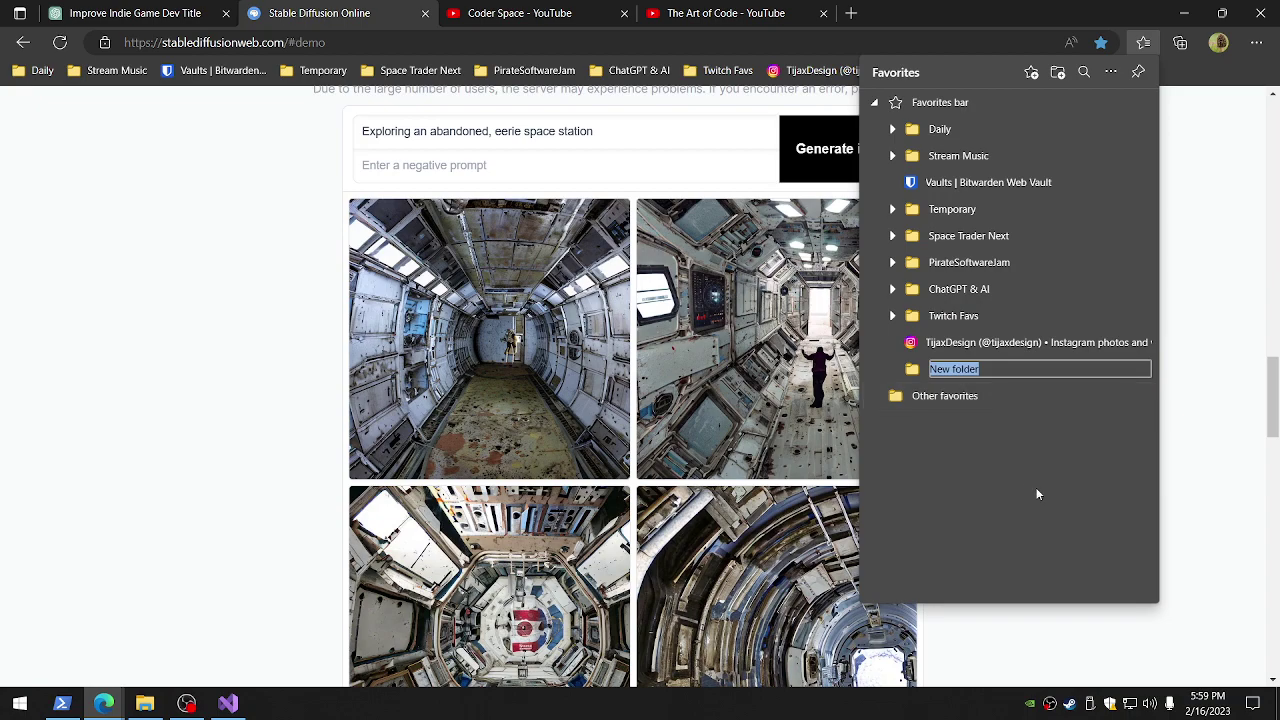
{"action": "type", "text": "Shader on"}
{"action": "key", "text": "BackSpace"}
{"action": "key", "text": "BackSpace"}
{"action": "key", "text": "BackSpace"}
{"action": "key", "text": "BackSpace"}
{"action": "key", "text": "BackSpace"}
{"action": "key", "text": "BackSpace"}
{"action": "key", "text": "BackSpace"}
{"action": "type", "text": "ared on Stream"}
{"action": "key", "text": "Return"}
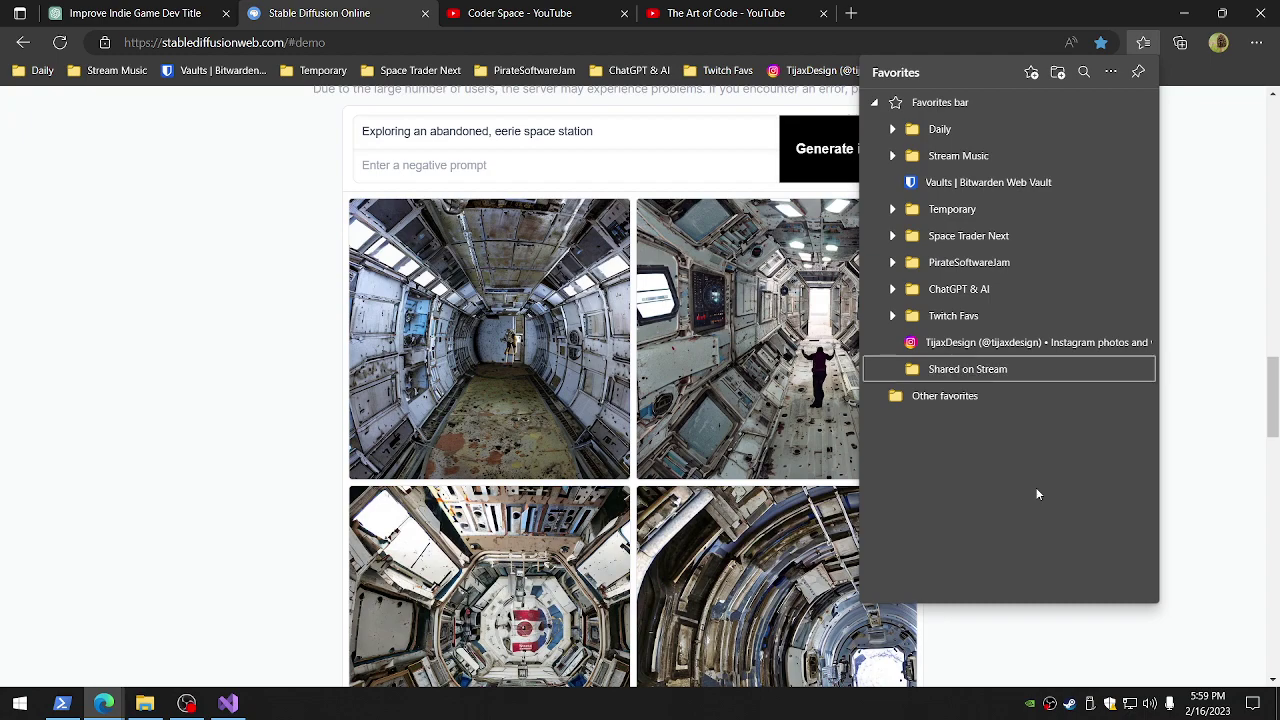
Move the tears2.html favorite from the Temporary folder to "Shared on Stream" and check the folder's contents
{"action": "left_click", "coordinate": [893, 209]}
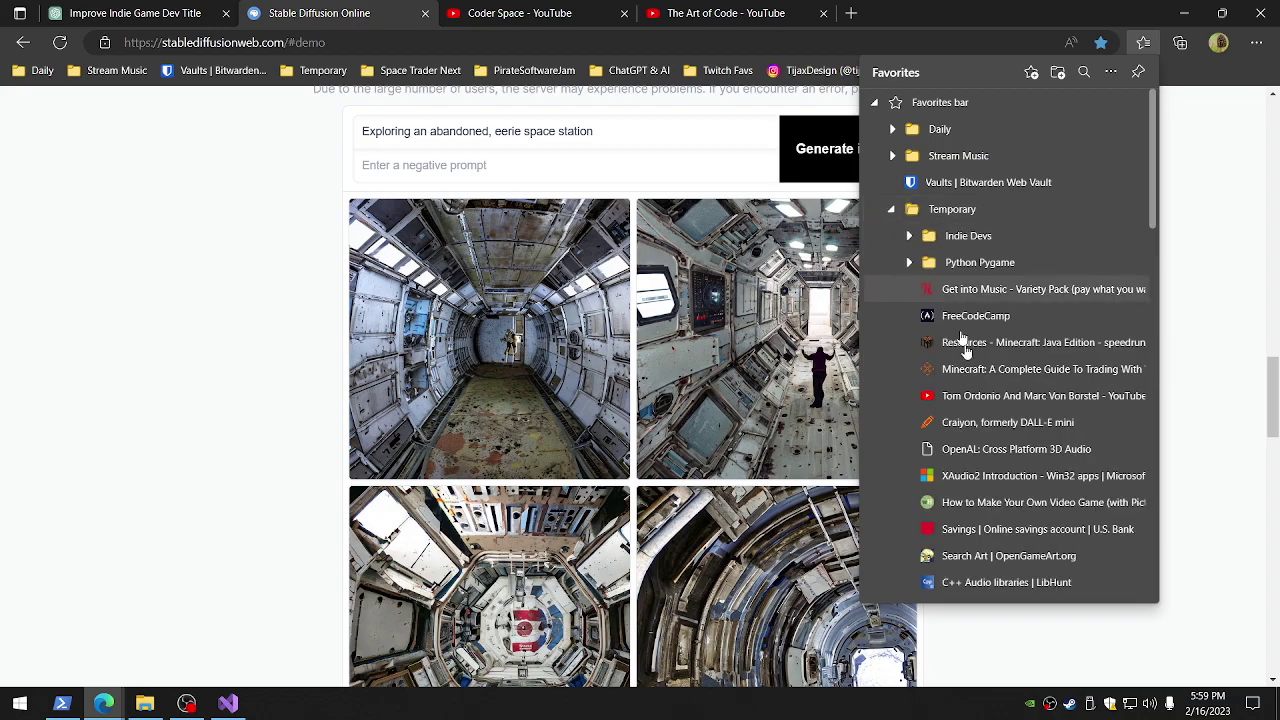
{"action": "scroll", "coordinate": [964, 345], "scroll_direction": "down", "scroll_amount": 10}
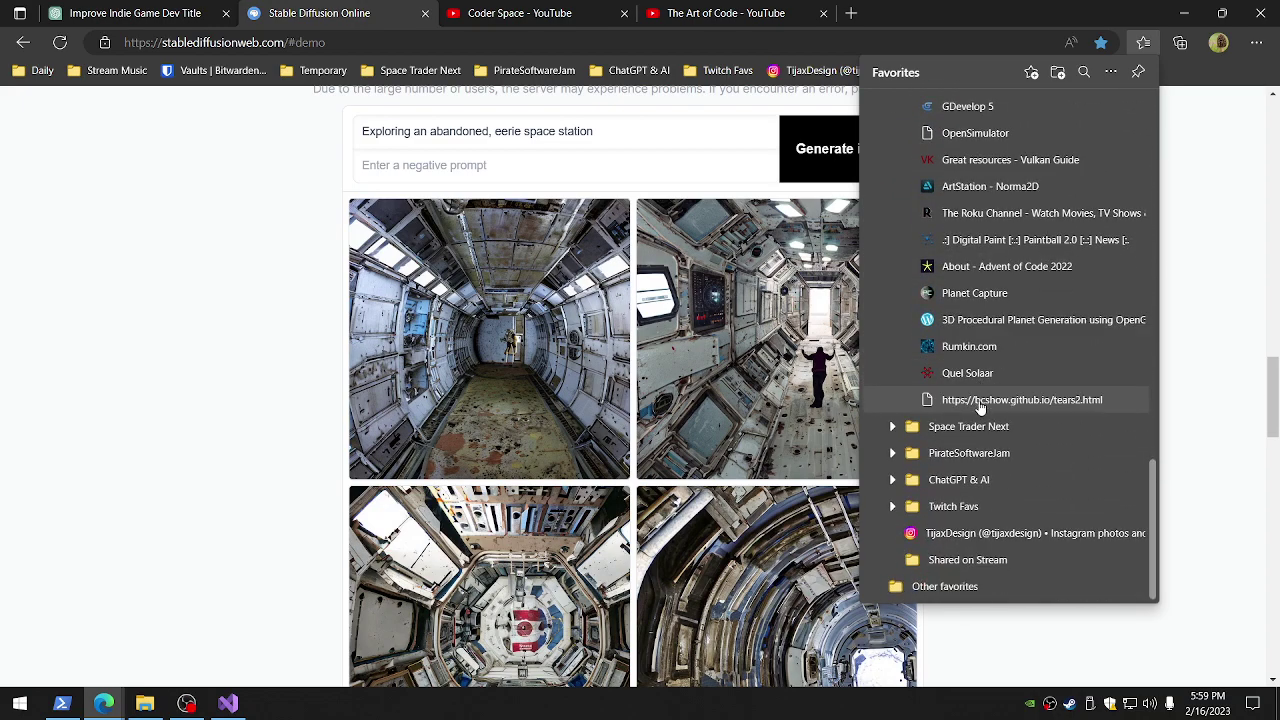
{"action": "left_click_drag", "start_coordinate": [980, 407], "coordinate": [958, 565]}
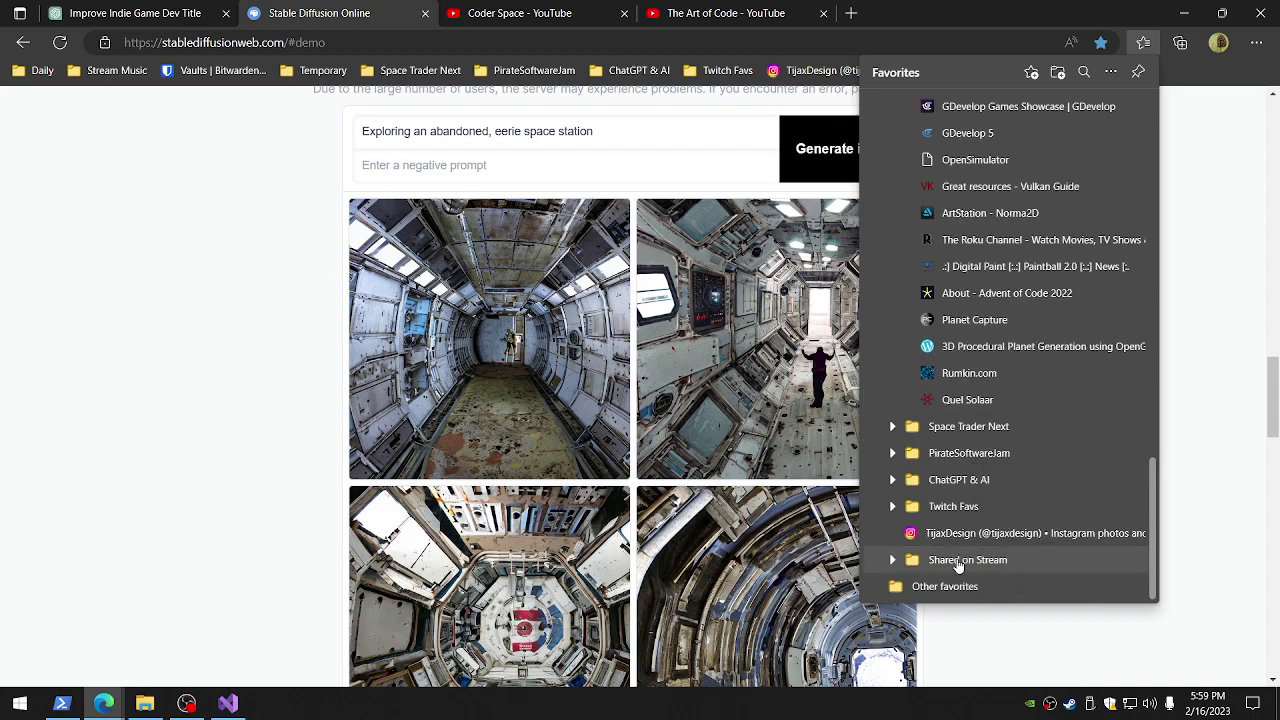
{"action": "left_click", "coordinate": [958, 563]}
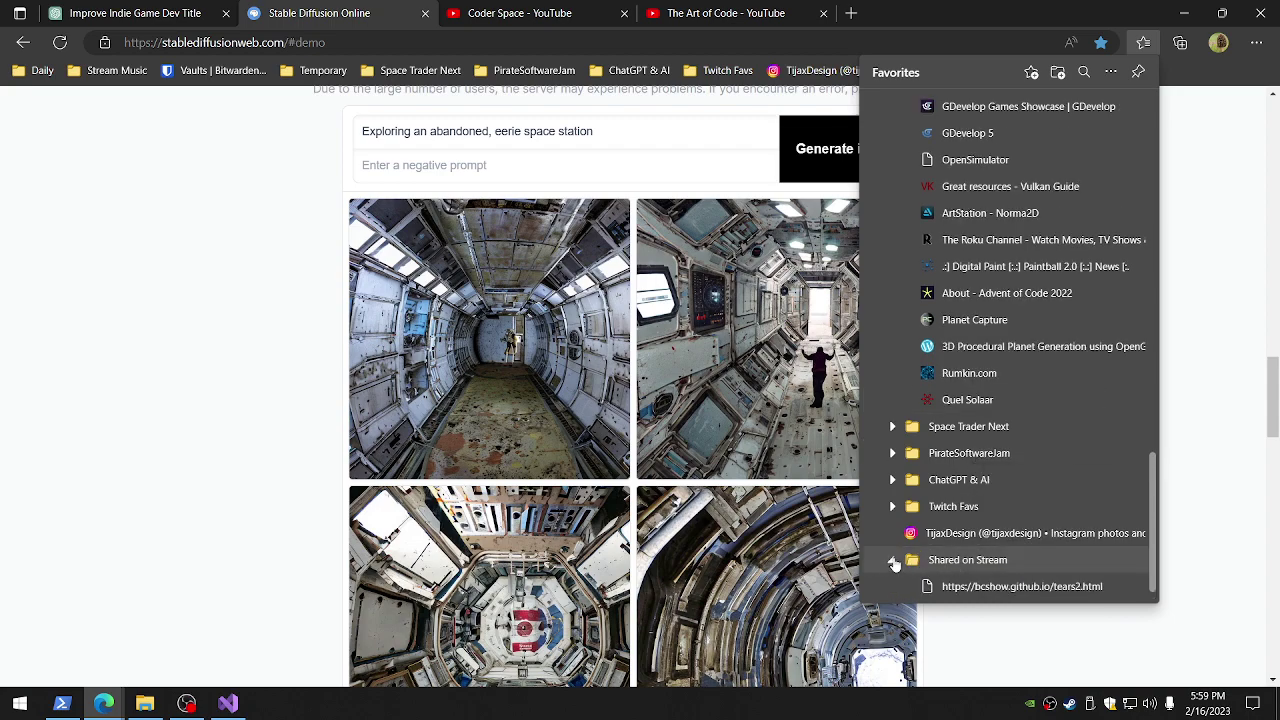
{"action": "left_click", "coordinate": [894, 563]}
{"action": "left_click", "coordinate": [1140, 44]}
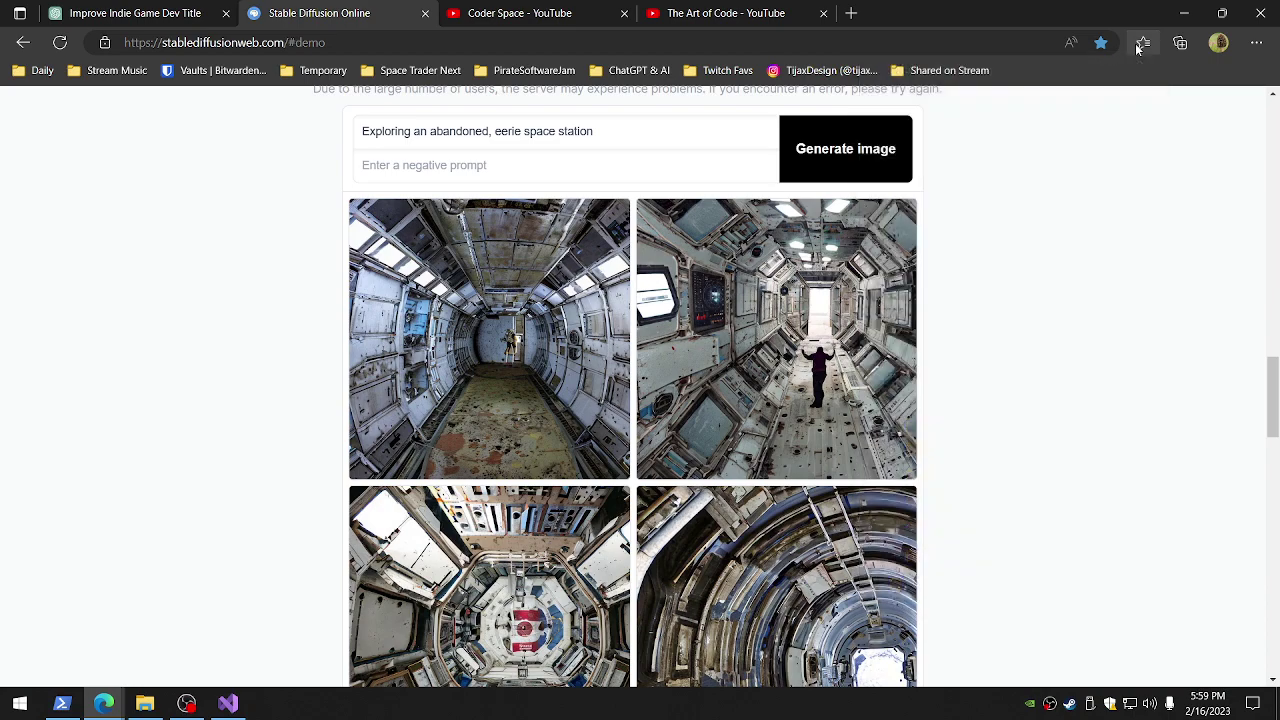
{"action": "left_click", "coordinate": [950, 71]}
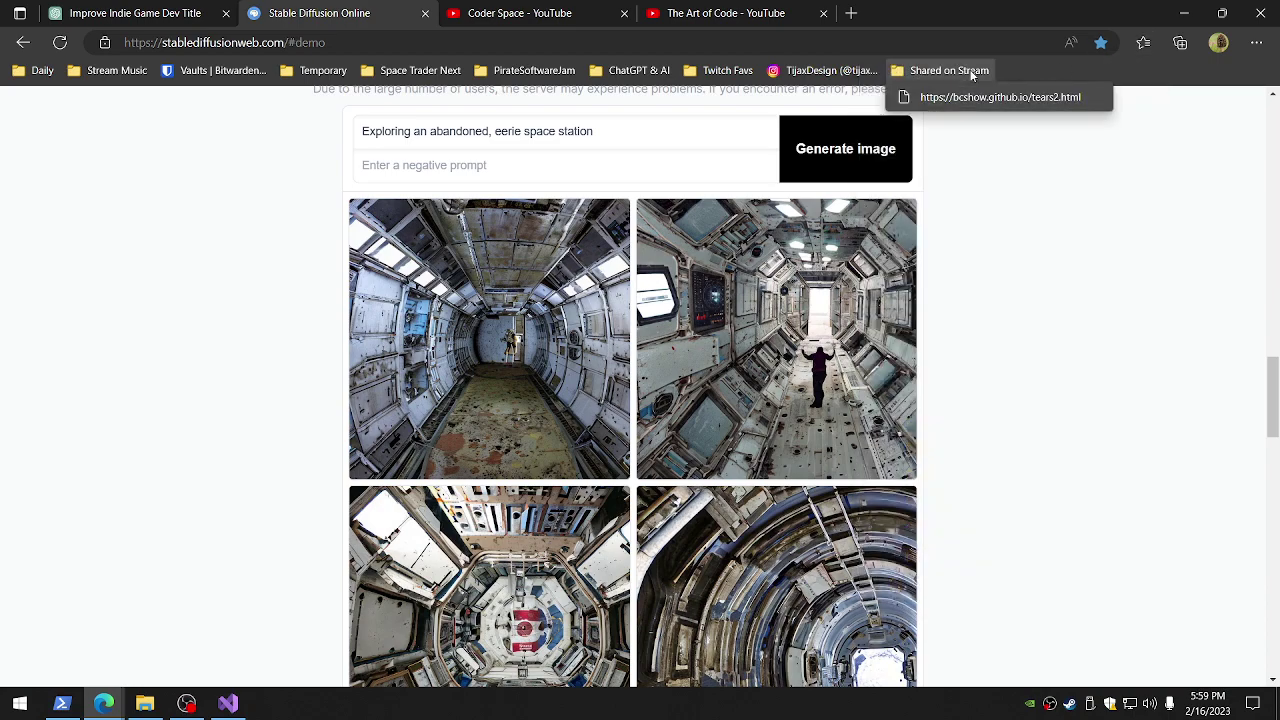
{"action": "left_click", "coordinate": [969, 69]}
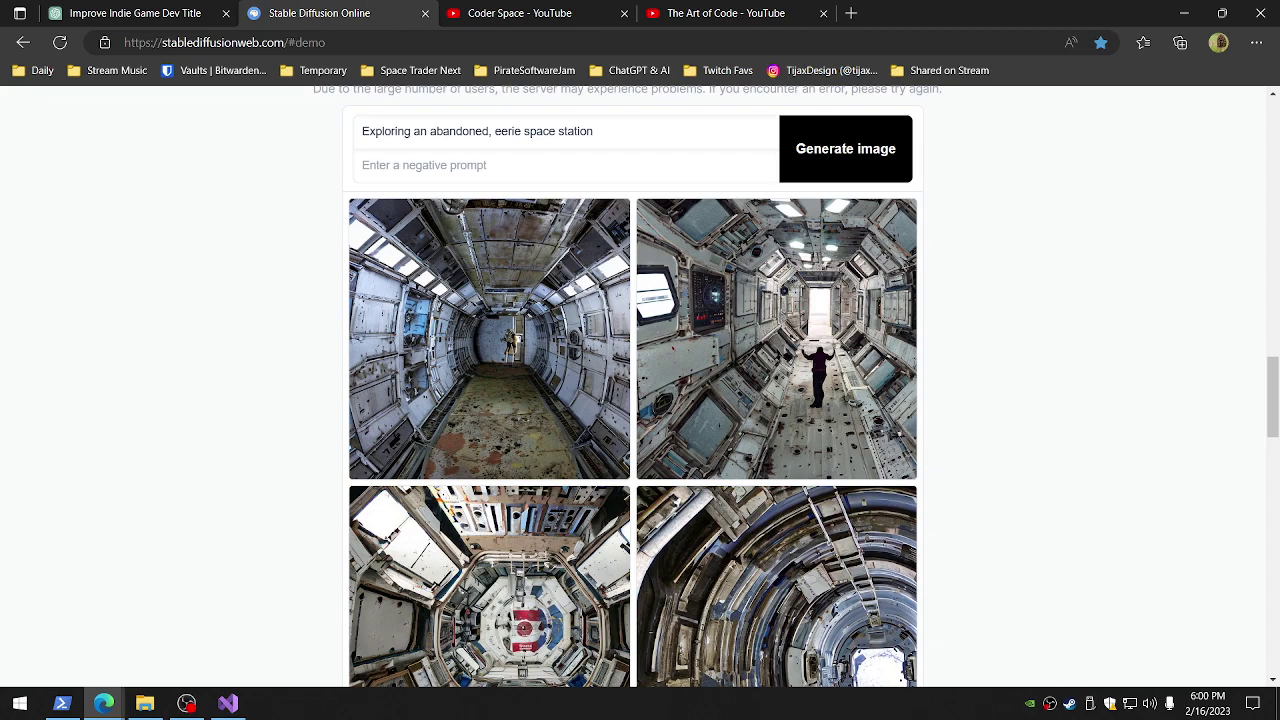
Copy the full image prompt "Exploring an abandoned, eerie space station" from the Stable Diffusion prompt field
{"action": "key", "text": "ctrl+a"}
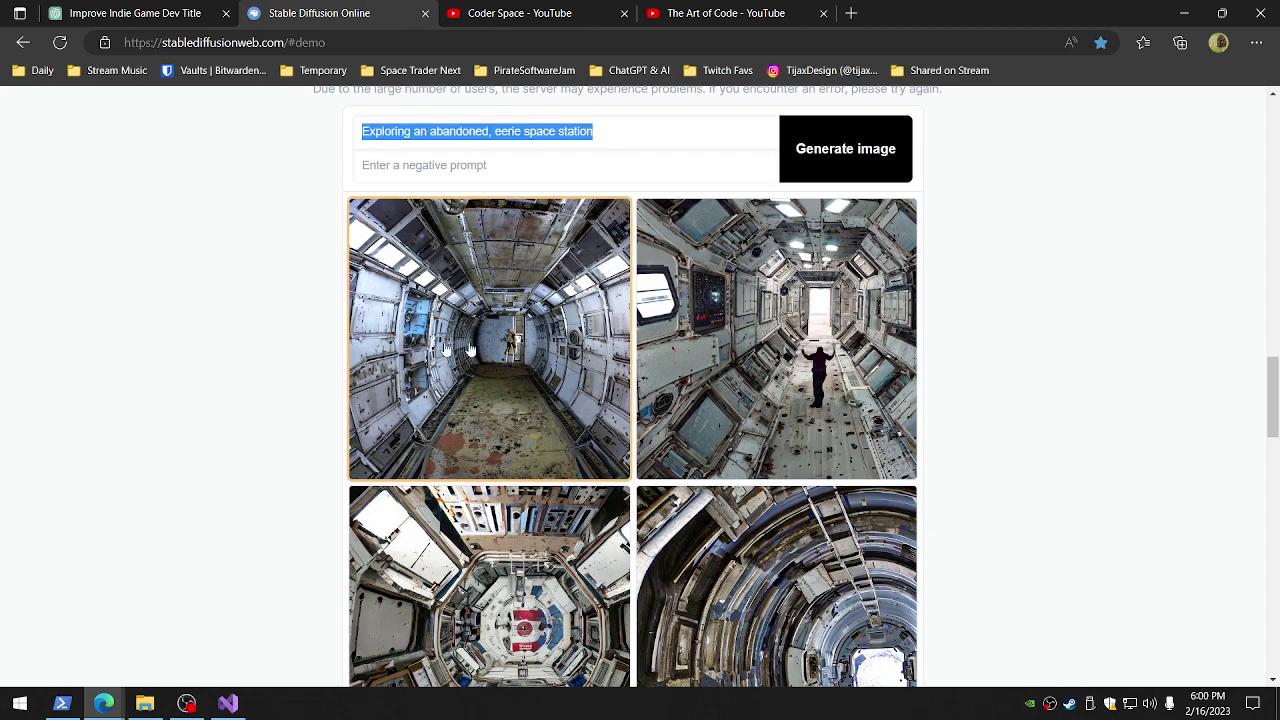
{"action": "key", "text": "alt+Tab"}
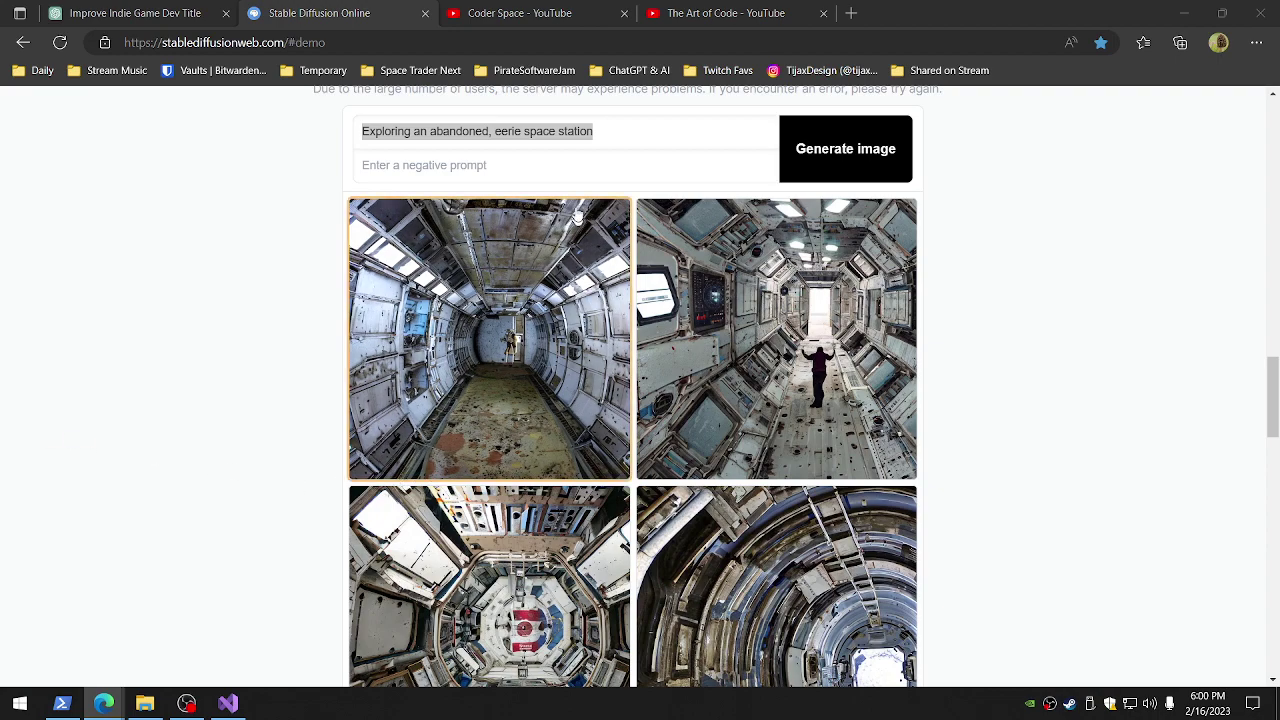
{"action": "left_click", "coordinate": [594, 131]}
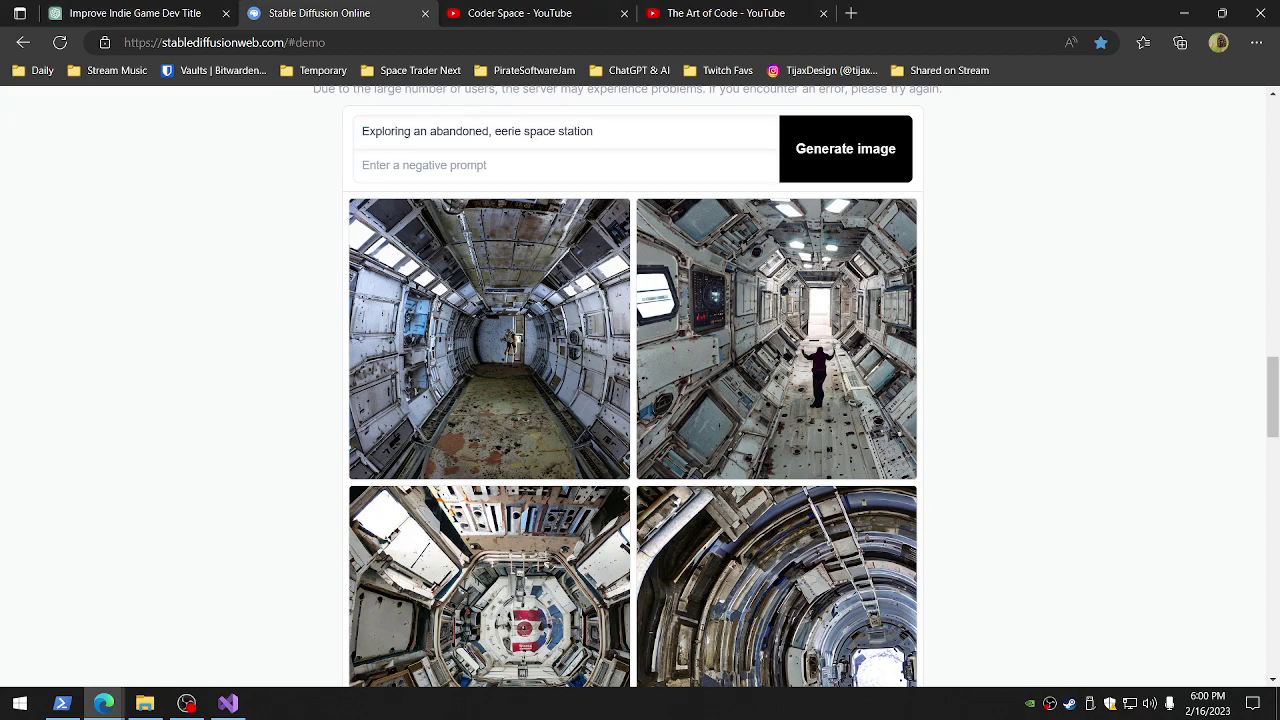
{"action": "key", "text": "ctrl+a"}
{"action": "key", "text": "ctrl+c"}
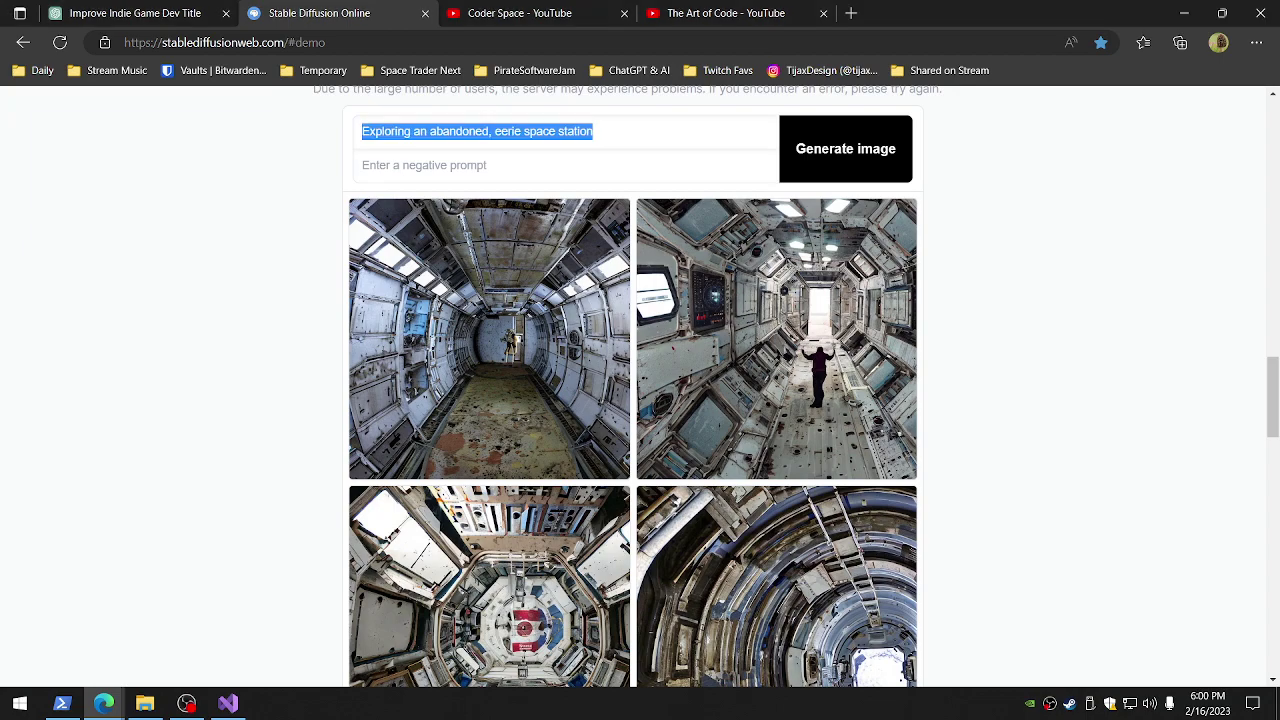
Enlarge the first generated space station image and save it to Pictures as "Exploring an abandoned, eerie space station1"
{"action": "left_click", "coordinate": [522, 362]}
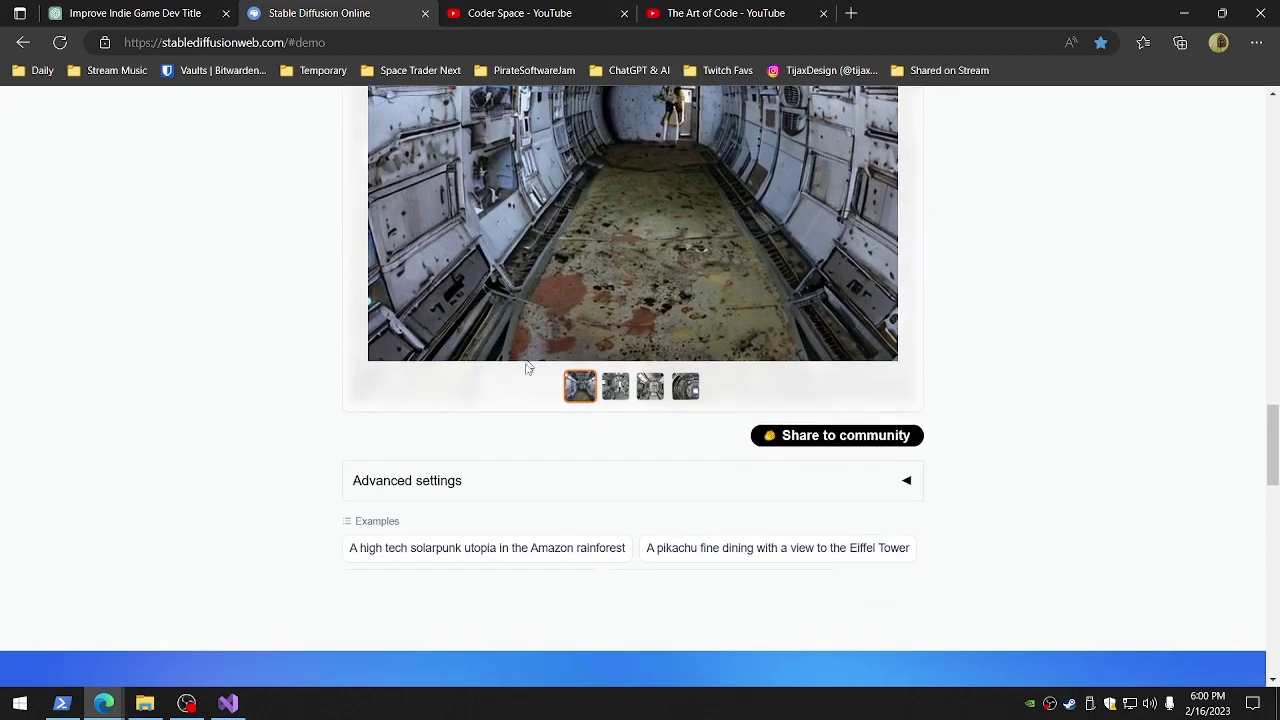
{"action": "scroll", "coordinate": [490, 478], "scroll_direction": "up", "scroll_amount": 2}
{"action": "scroll", "coordinate": [860, 480], "scroll_direction": "up", "scroll_amount": 1}
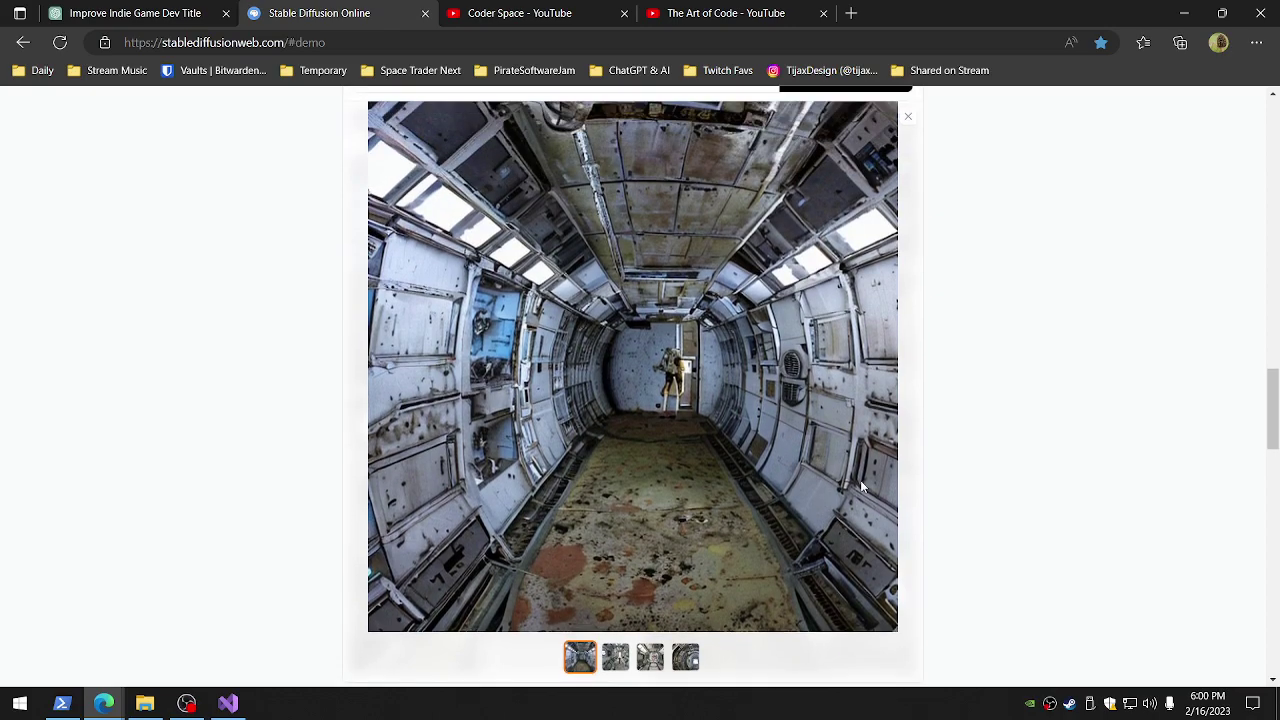
{"action": "right_click", "coordinate": [610, 371]}
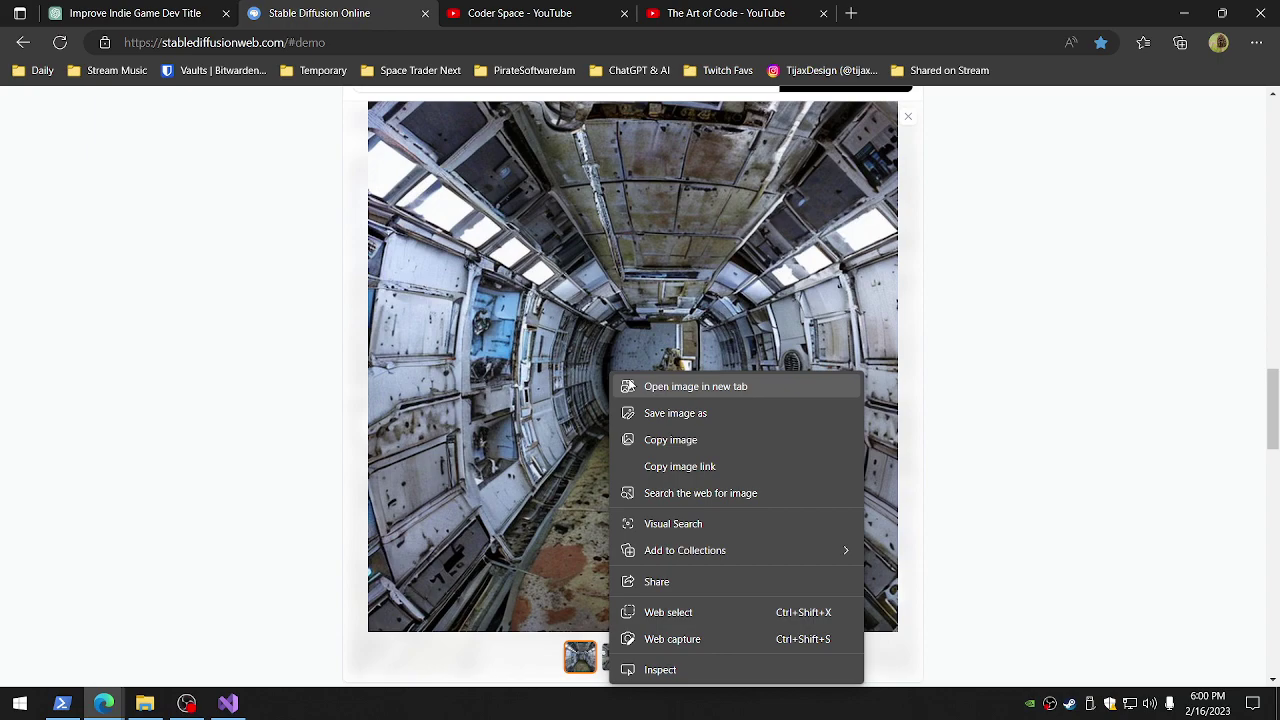
{"action": "left_click", "coordinate": [668, 413]}
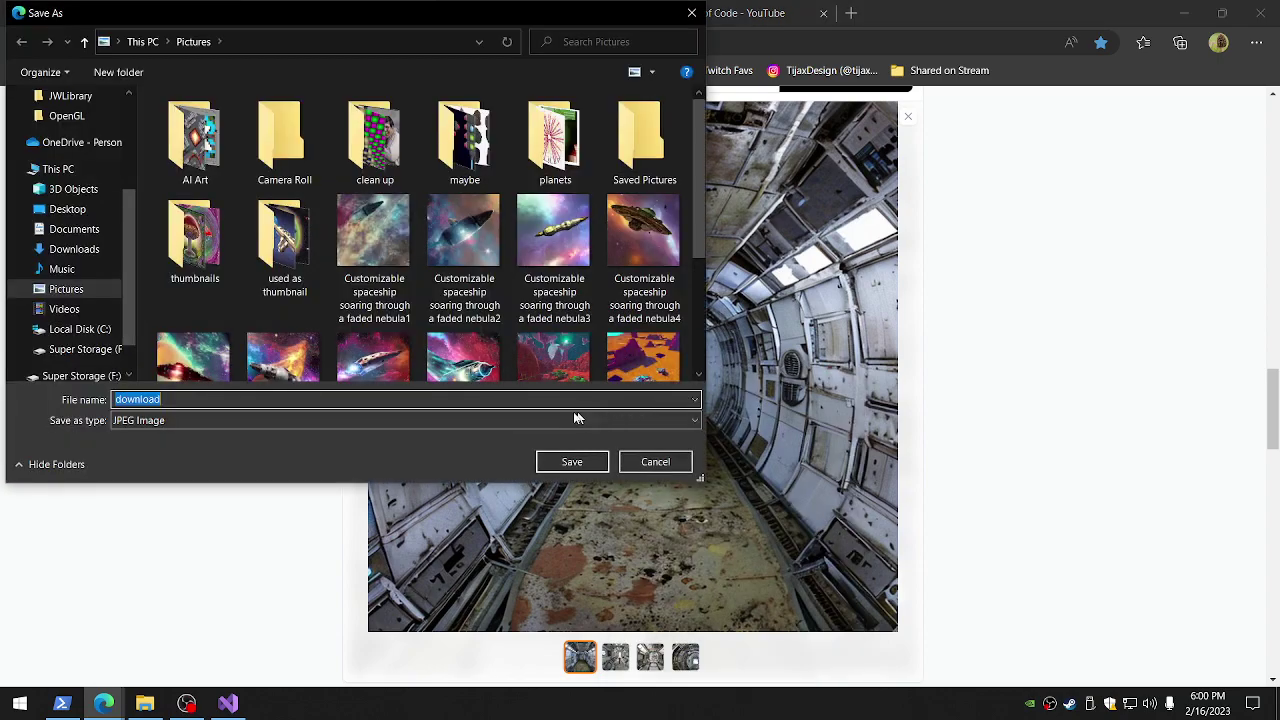
{"action": "key", "text": "ctrl+v"}
{"action": "type", "text": "1"}
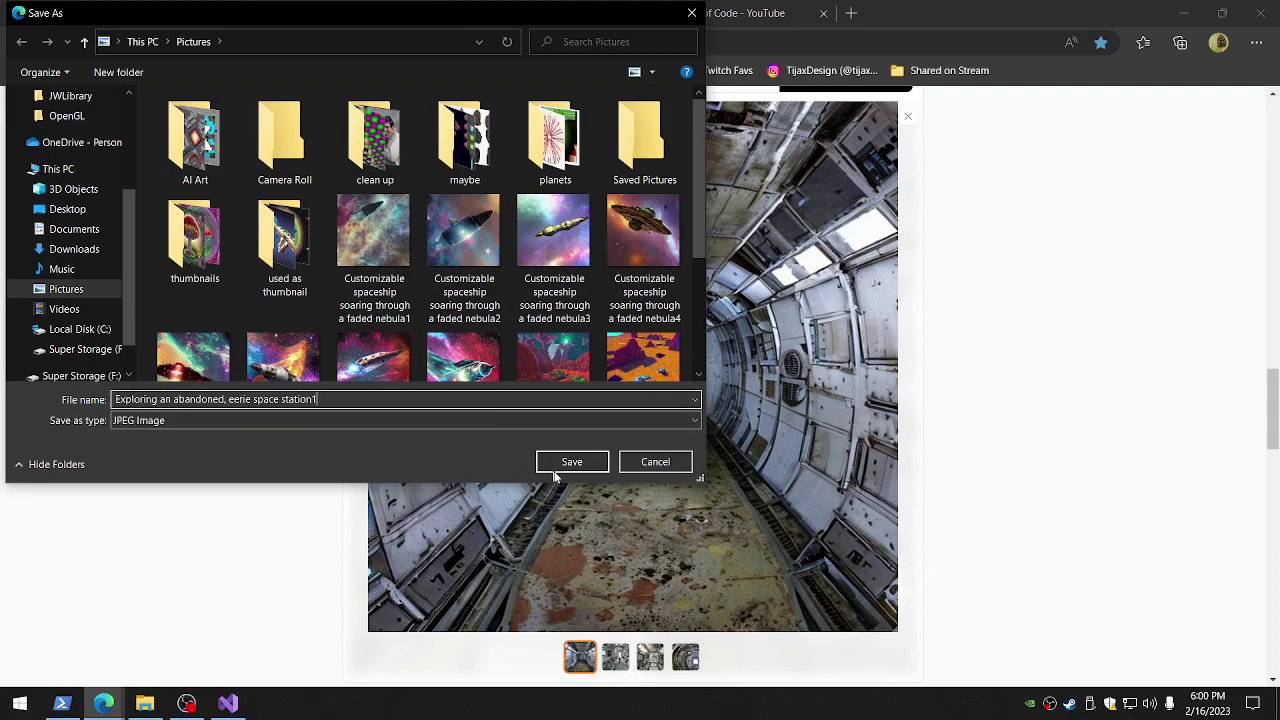
{"action": "left_click", "coordinate": [571, 462]}
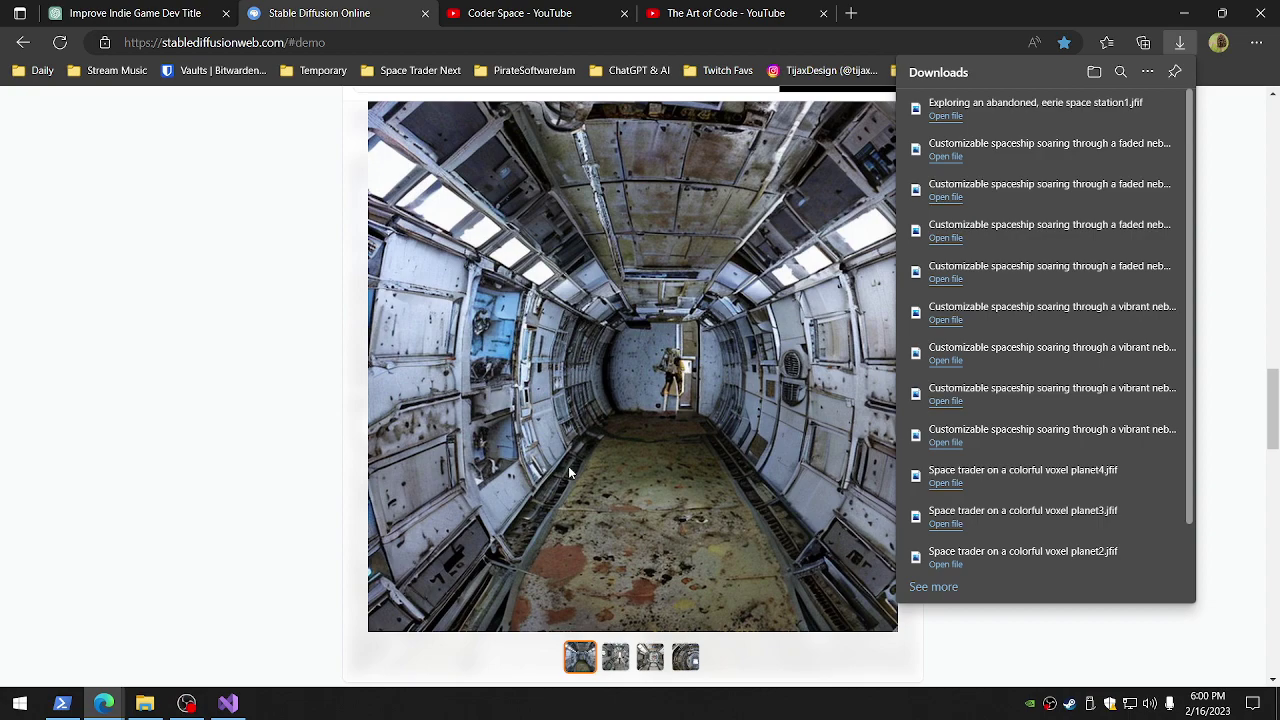
Save the second generated image, with the silhouetted figure, to Pictures as "Exploring an abandoned, eerie space station2"
{"action": "left_click", "coordinate": [622, 657]}
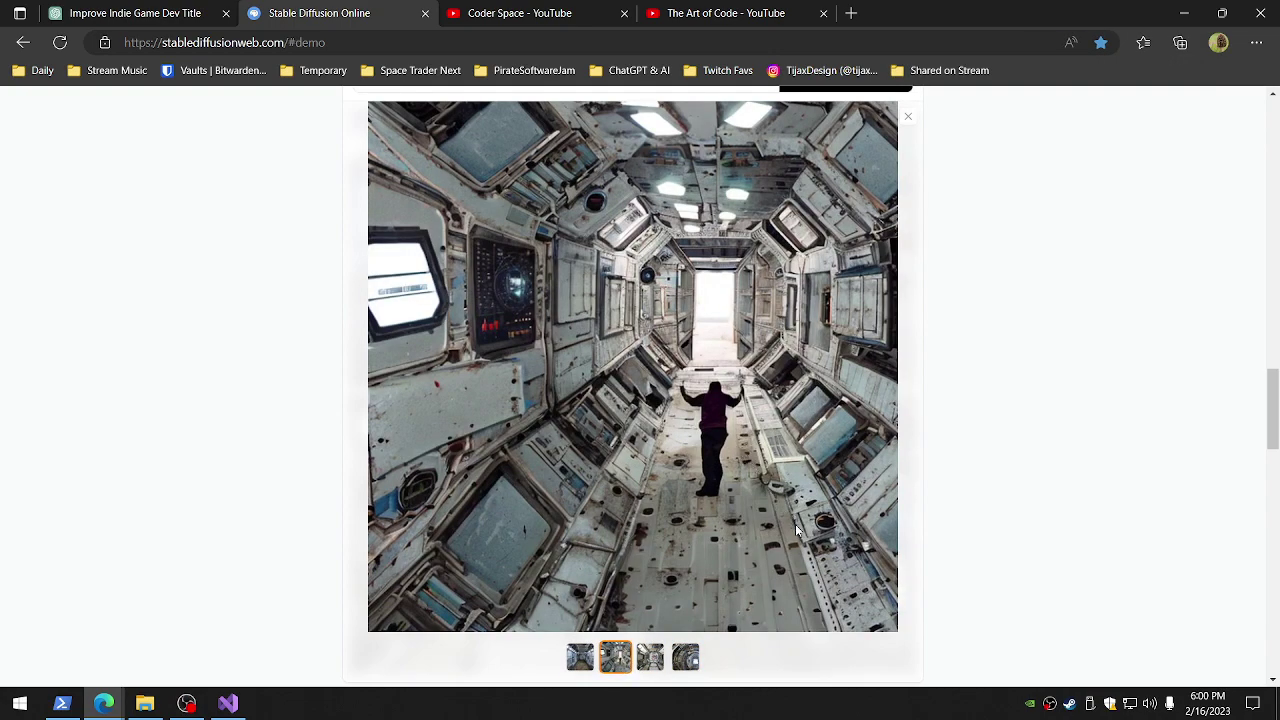
{"action": "right_click", "coordinate": [596, 321]}
{"action": "left_click", "coordinate": [647, 366]}
{"action": "key", "text": "ctrl+v"}
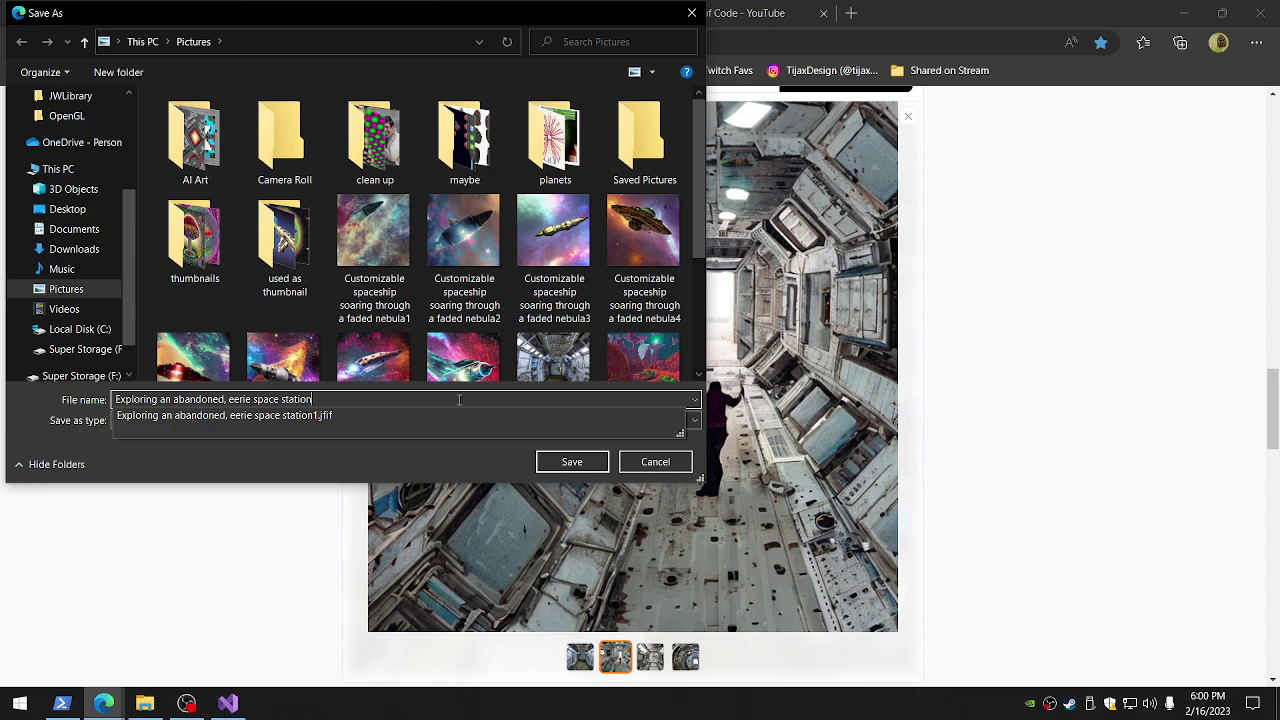
{"action": "left_click", "coordinate": [571, 461]}
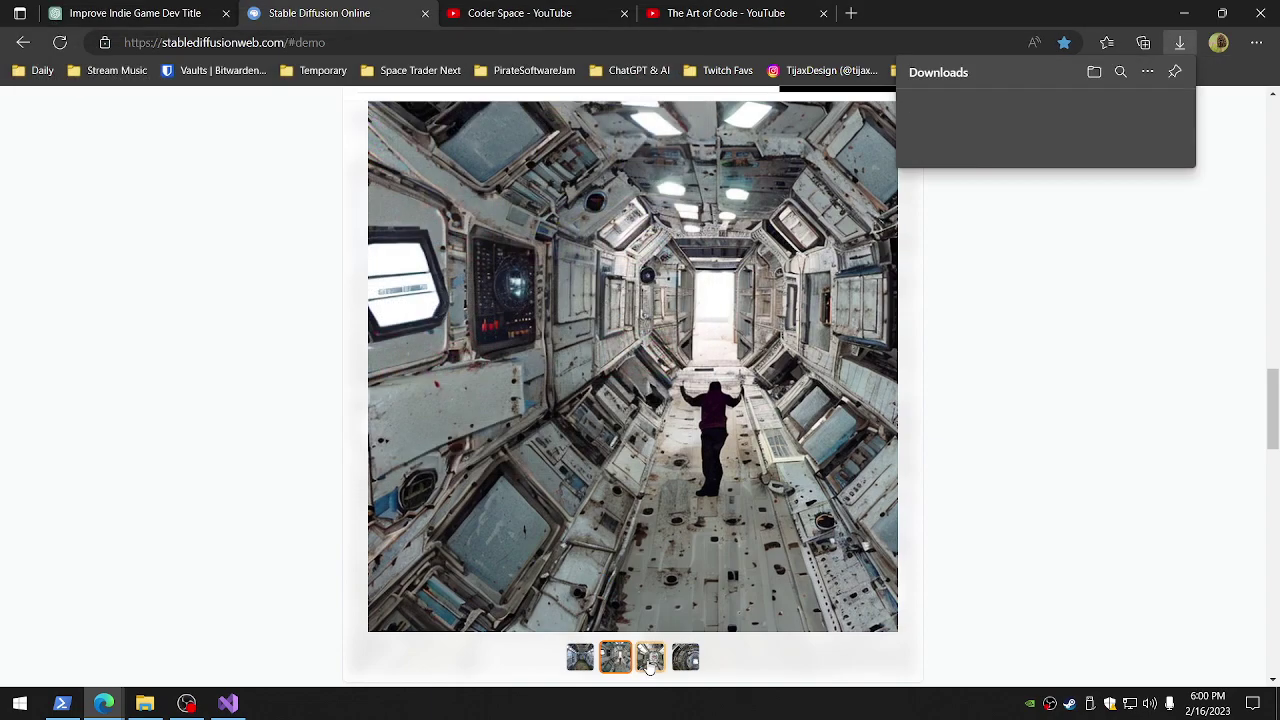
Save the third generated image, the octagonal module interior, to Pictures as "Exploring an abandoned, eerie space station3"
{"action": "left_click", "coordinate": [650, 657]}
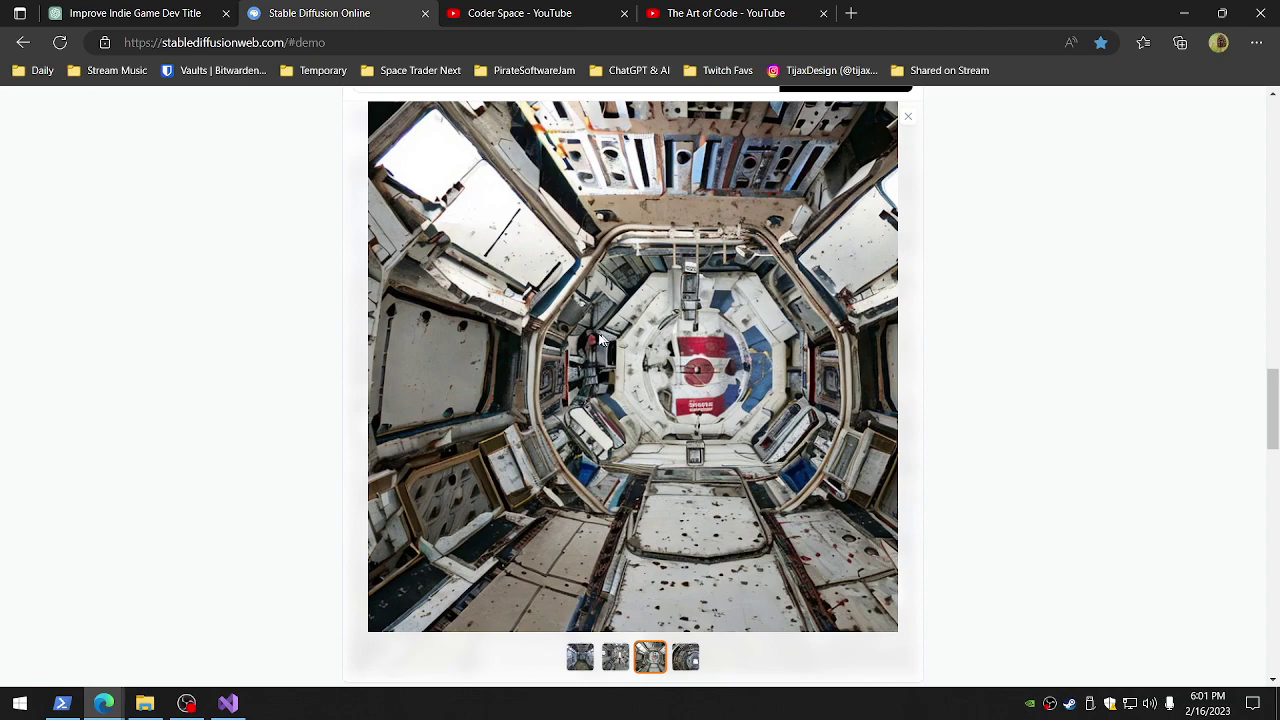
{"action": "right_click", "coordinate": [527, 314]}
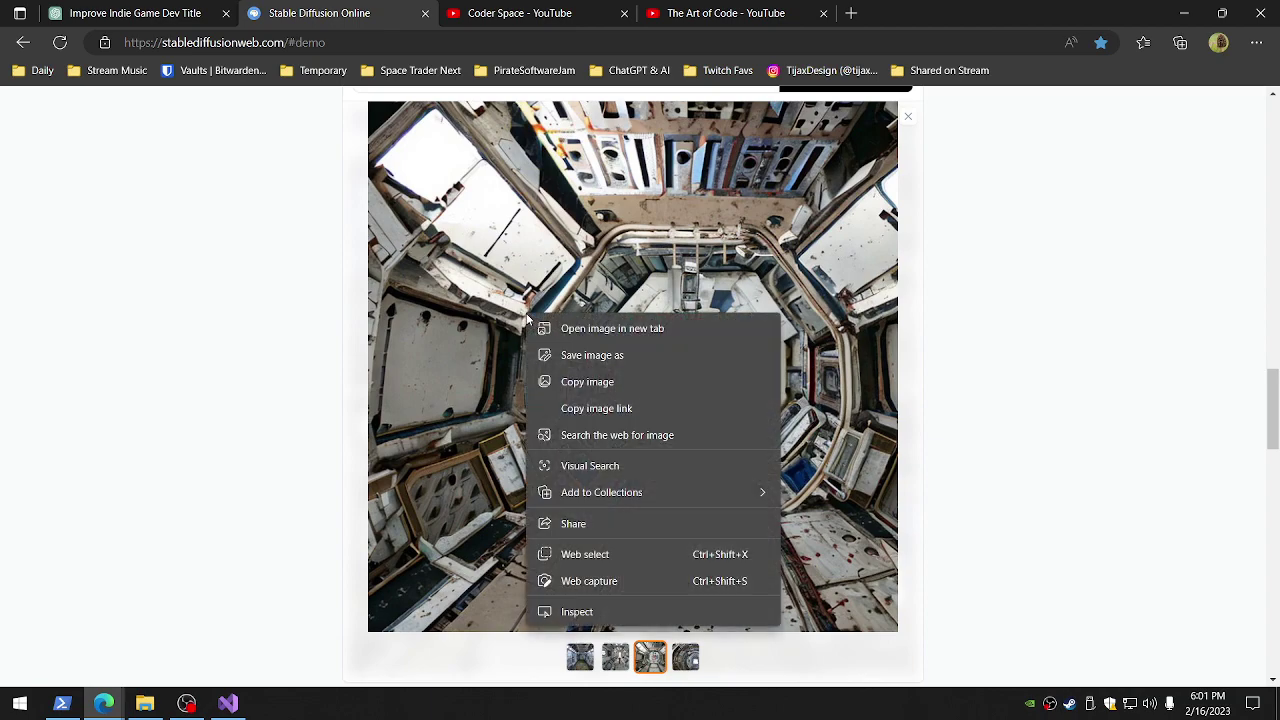
{"action": "left_click", "coordinate": [587, 355]}
{"action": "key", "text": "ctrl+v"}
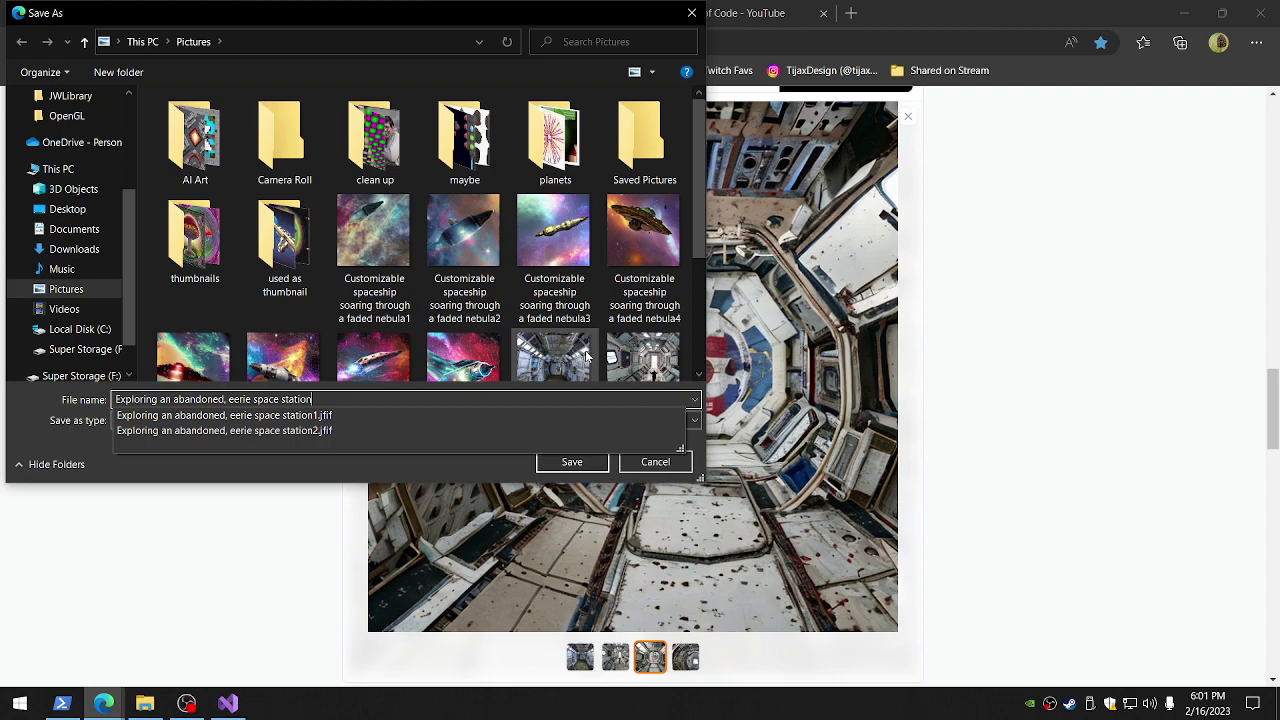
{"action": "type", "text": "3"}
{"action": "left_click", "coordinate": [563, 462]}
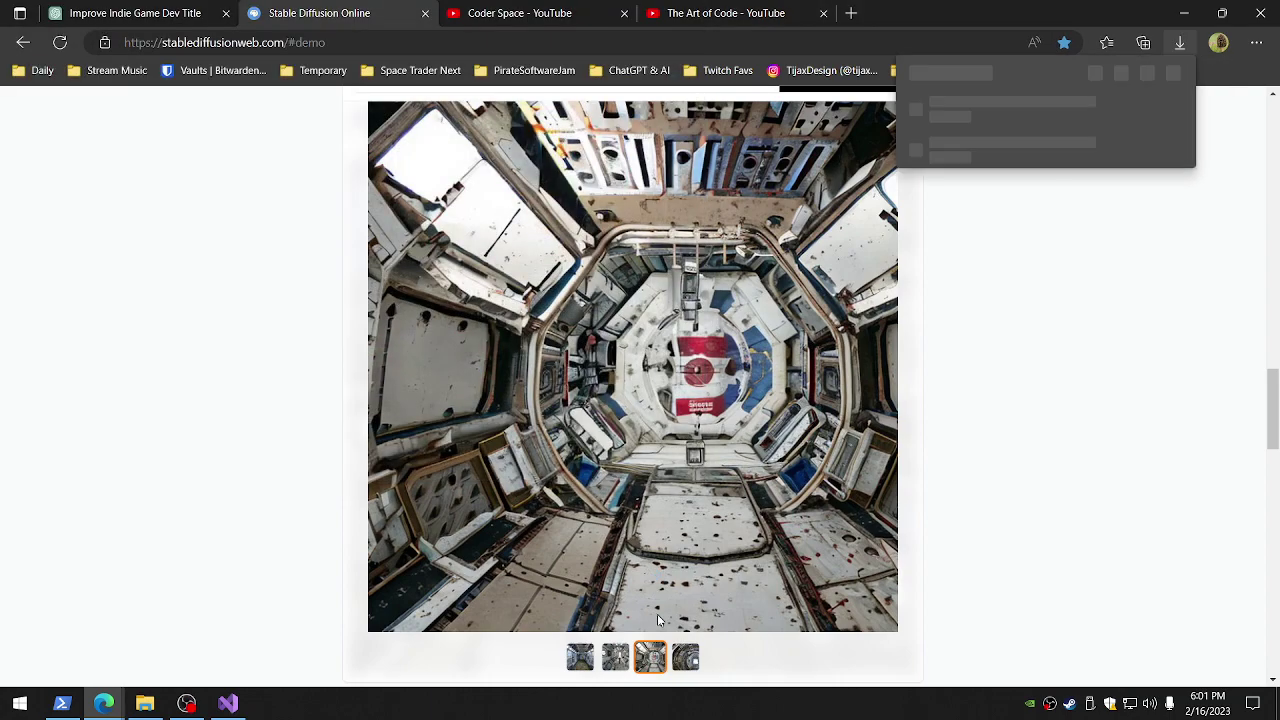
Save the fourth generated image, the round tunnel with a ladder, to Pictures as "Exploring an abandoned, eerie space station4"
{"action": "left_click", "coordinate": [685, 657]}
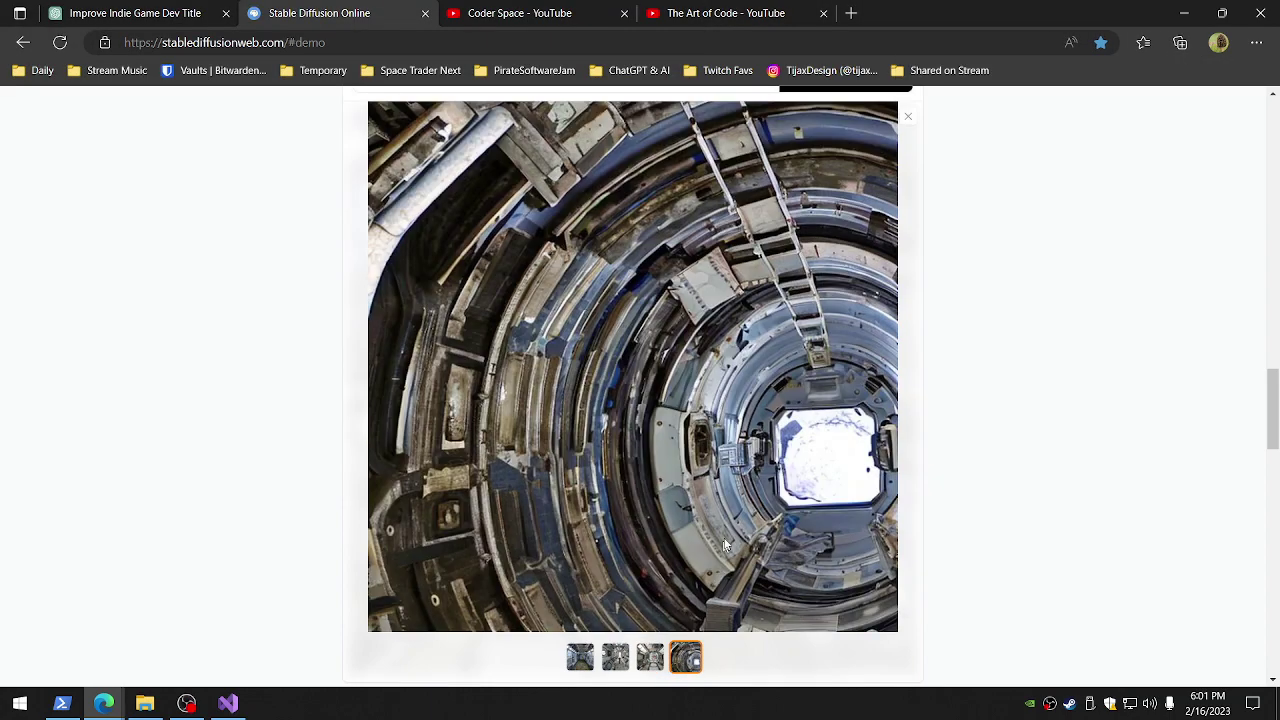
{"action": "right_click", "coordinate": [545, 328]}
{"action": "left_click", "coordinate": [608, 368]}
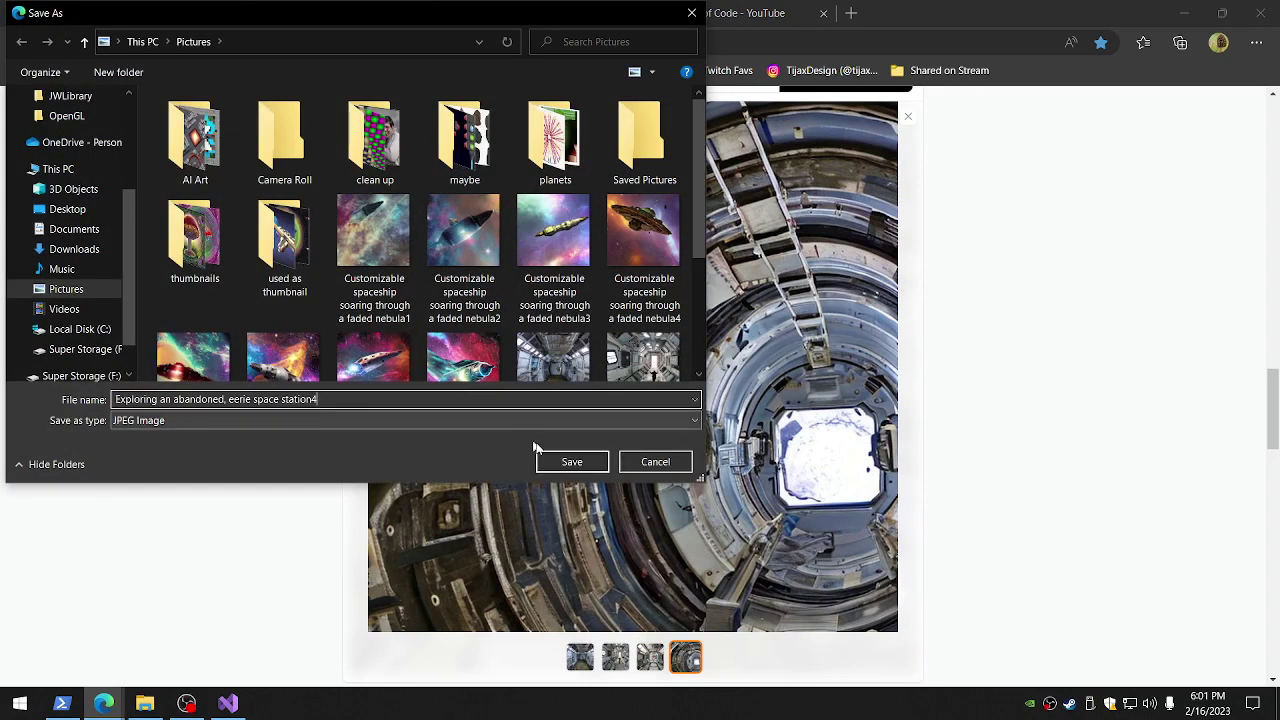
{"action": "left_click", "coordinate": [568, 459]}
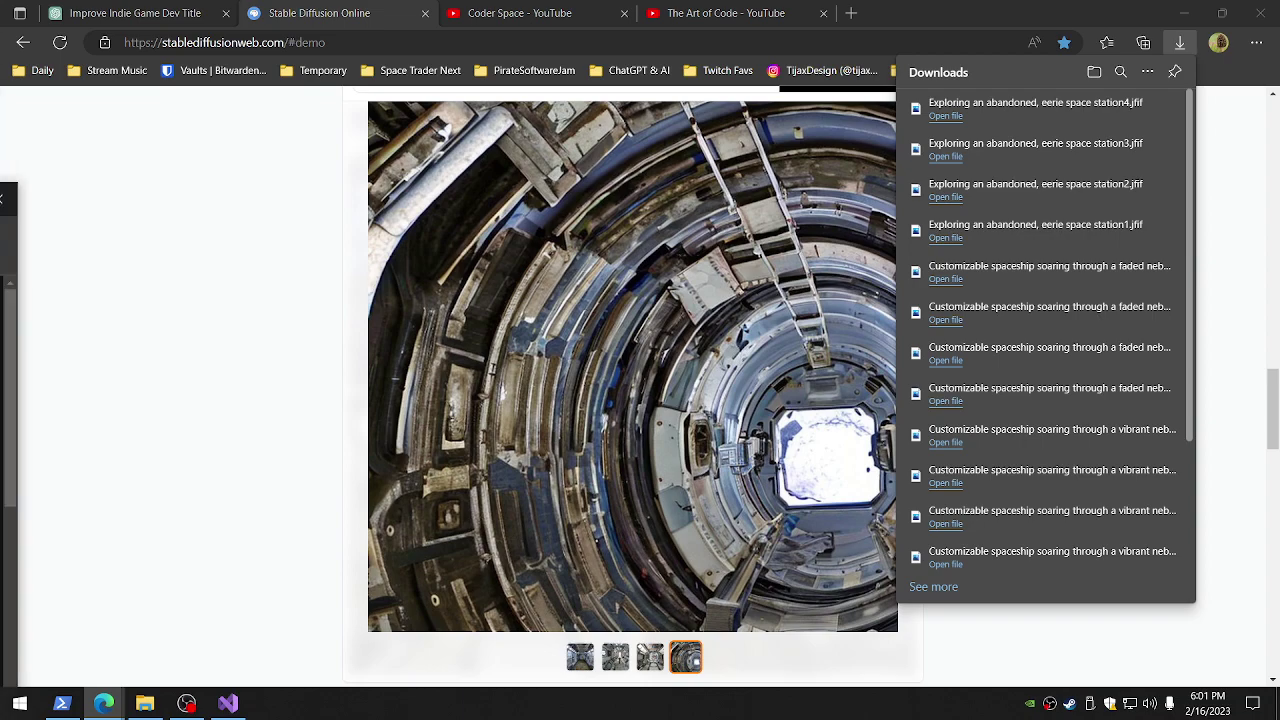
Bring the browser window with the artist's Instagram profile onto this screen, maximize it, and follow the account
{"action": "key", "text": "super+Left"}
{"action": "key", "text": "super+Up"}
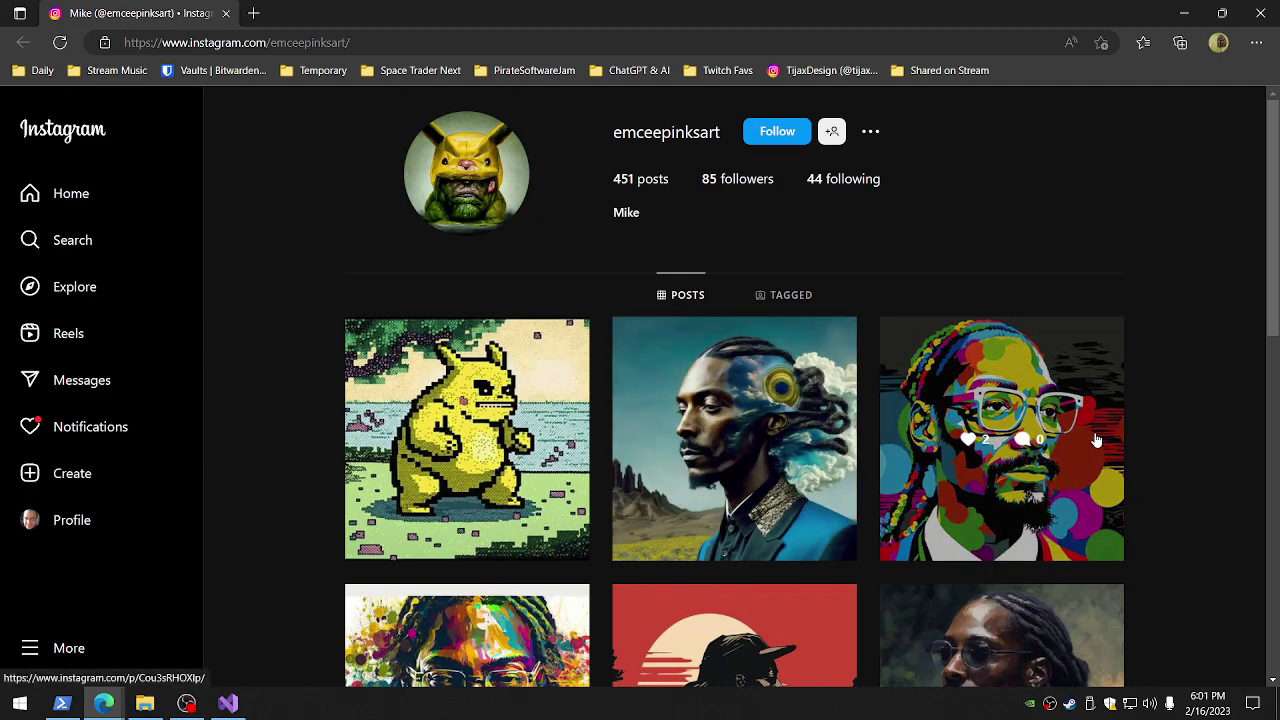
{"action": "scroll", "coordinate": [1206, 506], "scroll_direction": "down", "scroll_amount": 1}
{"action": "scroll", "coordinate": [1206, 506], "scroll_direction": "up", "scroll_amount": 1}
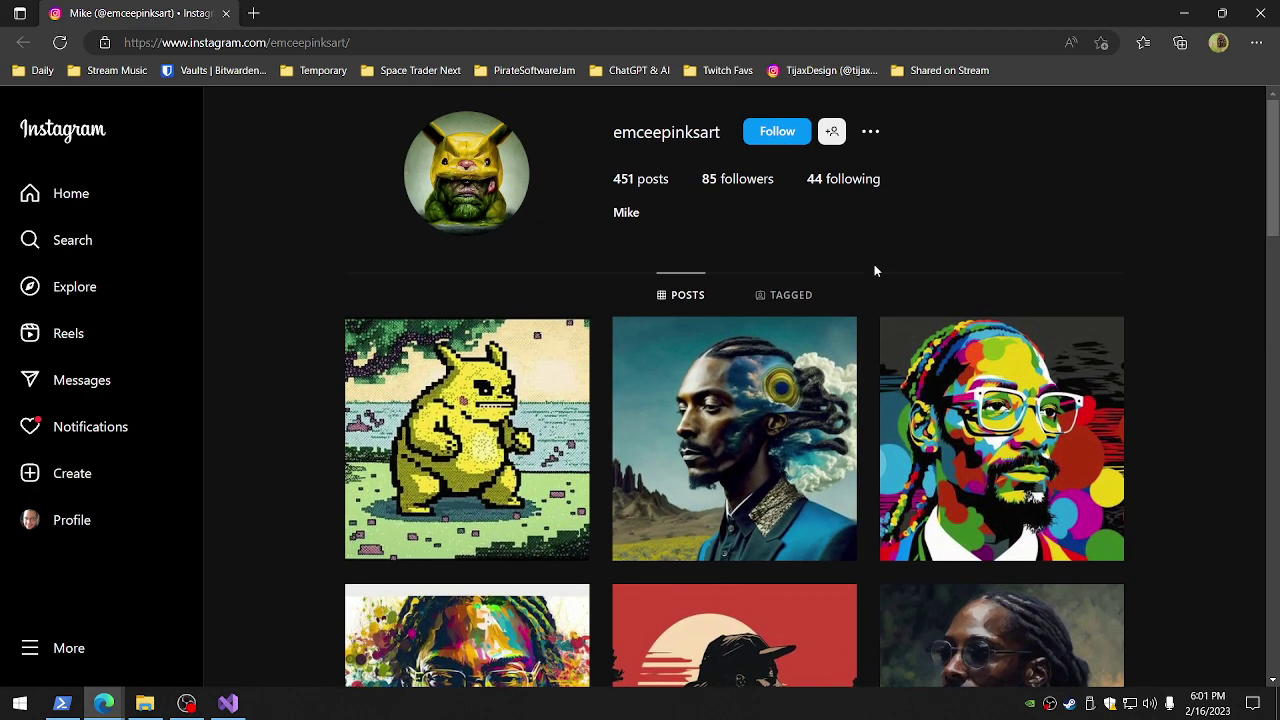
{"action": "left_click", "coordinate": [777, 135]}
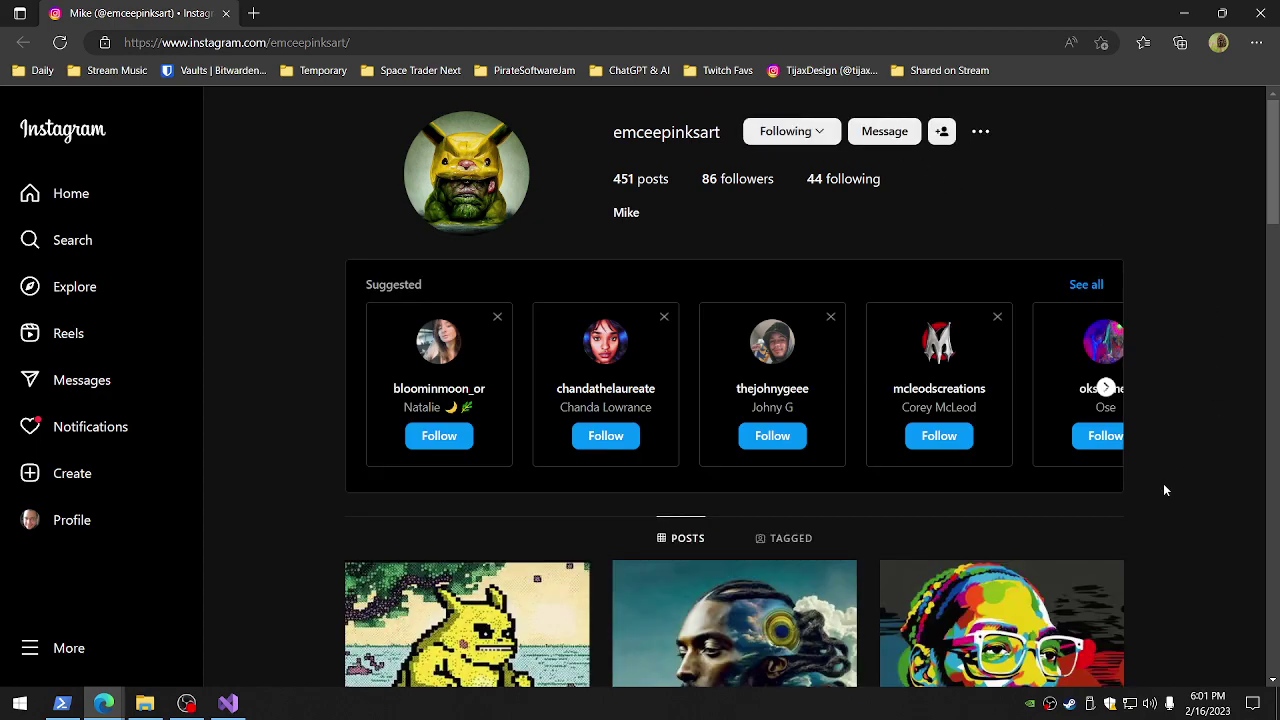
Look through the artwork posts on the artist's Instagram profile, from the portraits down to the creature and character art
{"action": "scroll", "coordinate": [1164, 490], "scroll_direction": "down", "scroll_amount": 3}
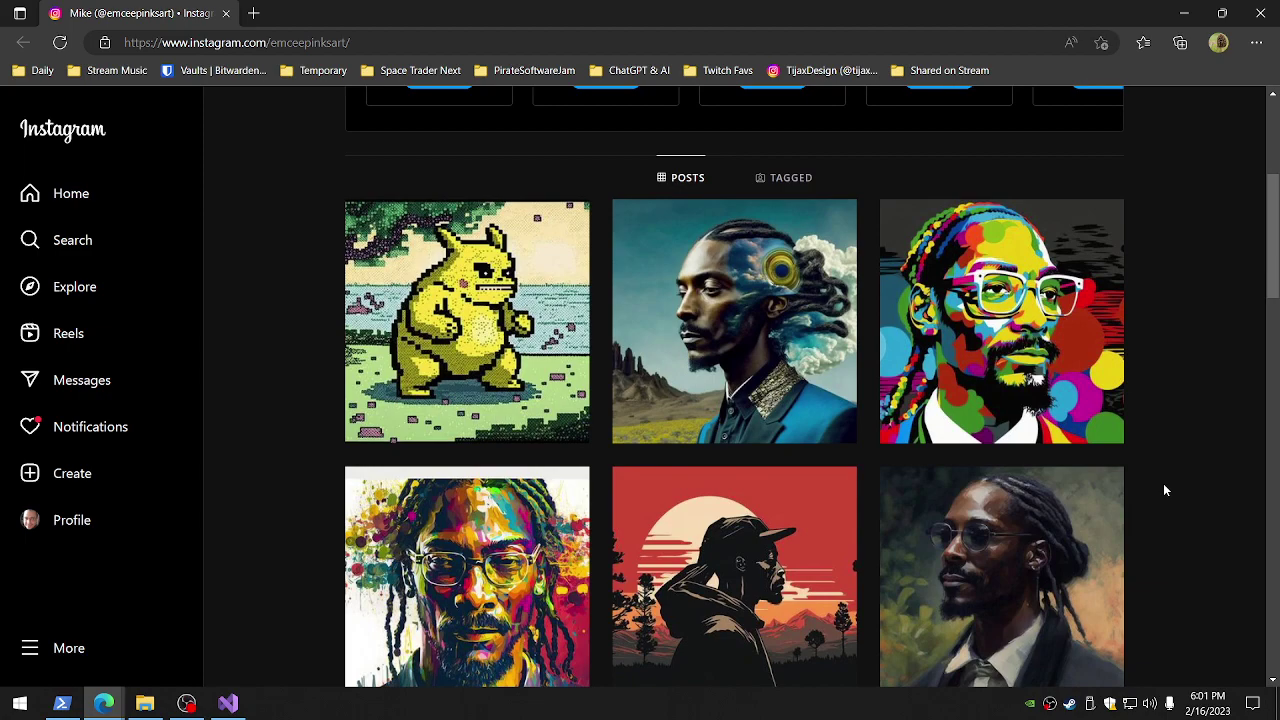
{"action": "scroll", "coordinate": [1164, 490], "scroll_direction": "down", "scroll_amount": 1}
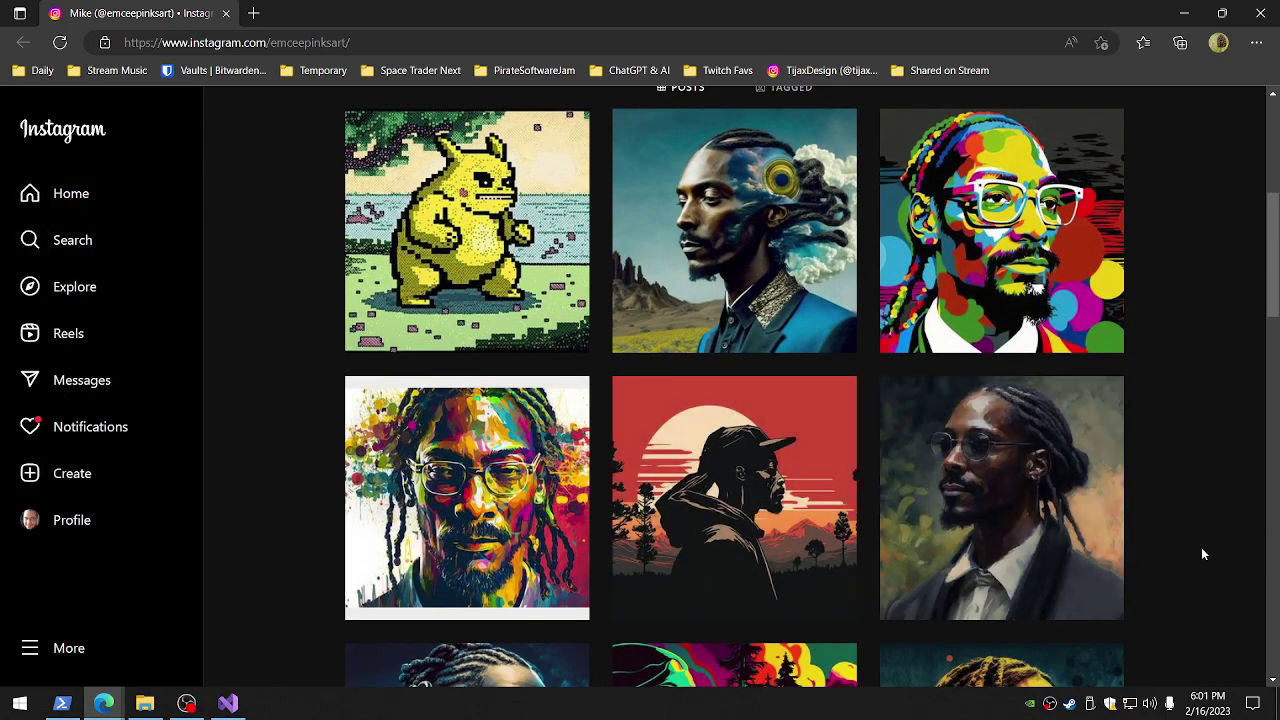
{"action": "scroll", "coordinate": [1203, 554], "scroll_direction": "down", "scroll_amount": 2}
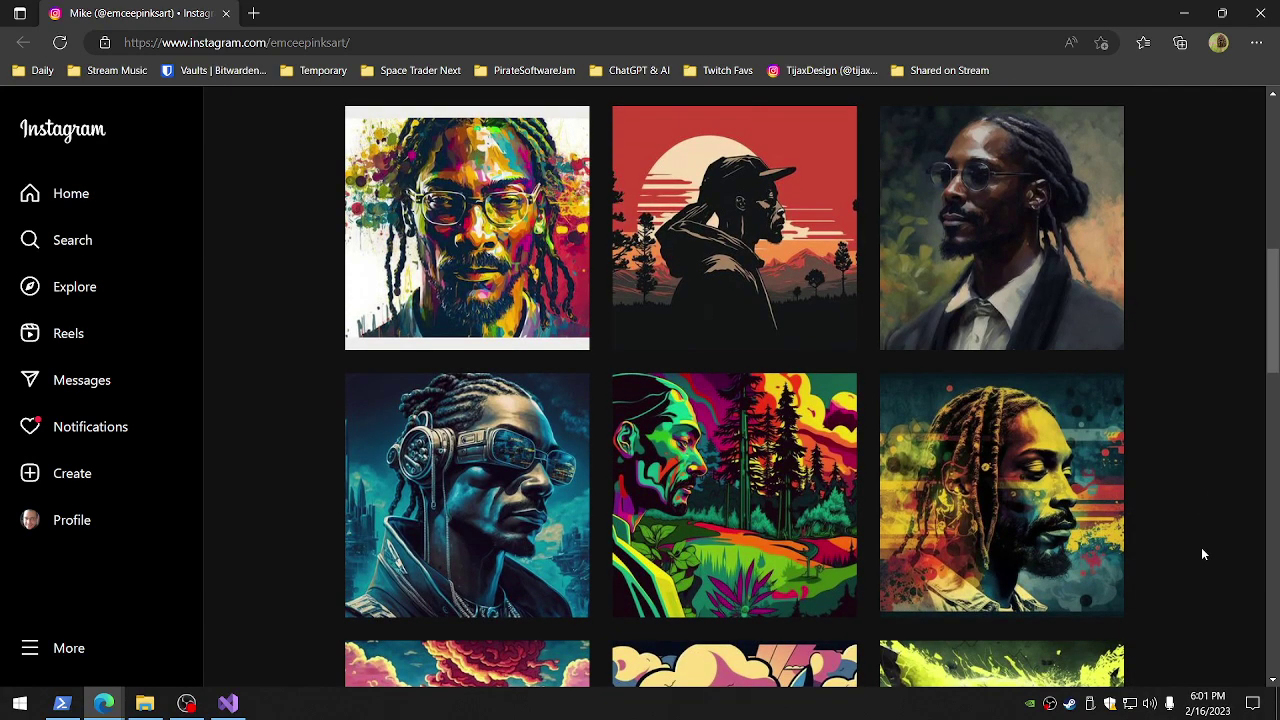
{"action": "scroll", "coordinate": [1203, 554], "scroll_direction": "down", "scroll_amount": 2}
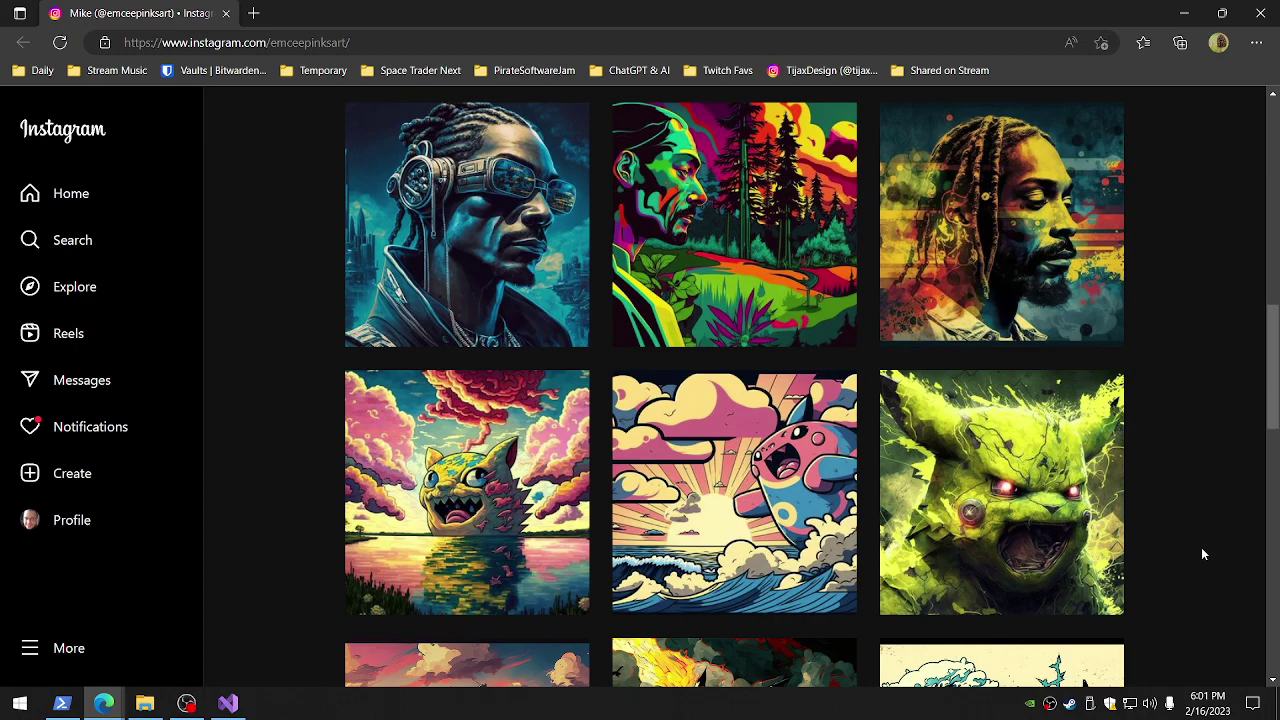
{"action": "scroll", "coordinate": [1203, 550], "scroll_direction": "down", "scroll_amount": 3}
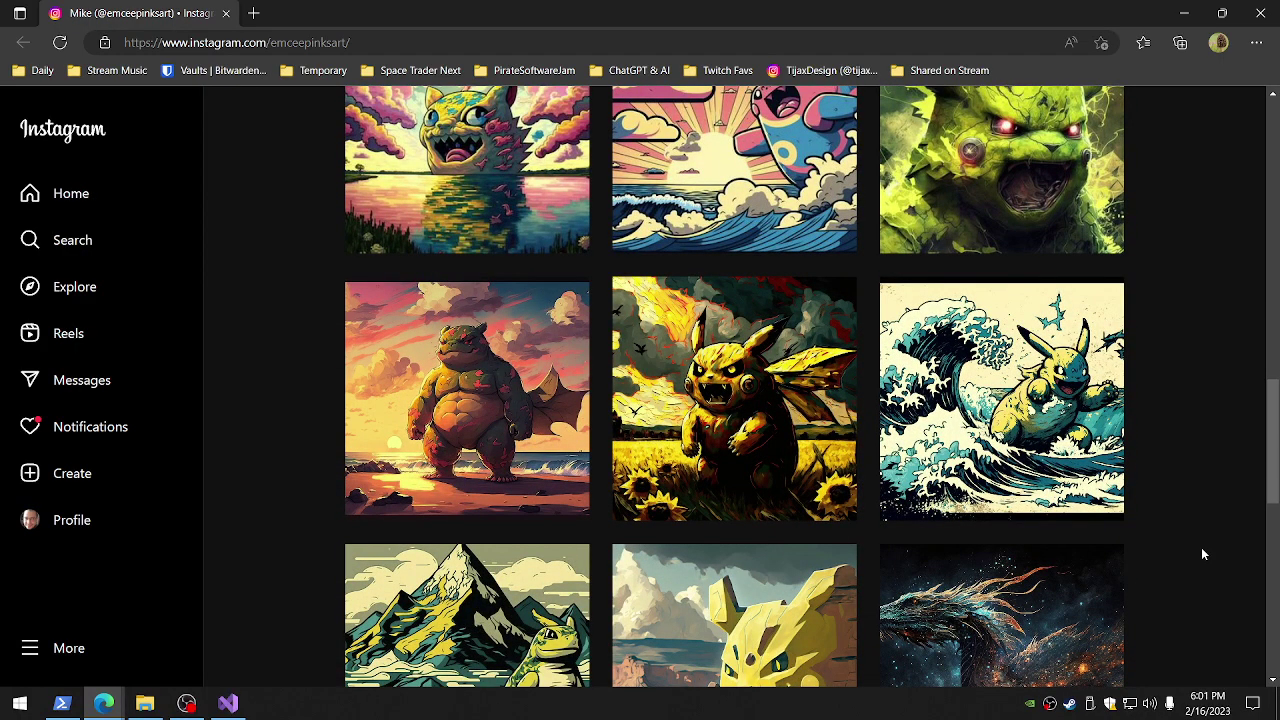
{"action": "scroll", "coordinate": [1203, 554], "scroll_direction": "down", "scroll_amount": 4}
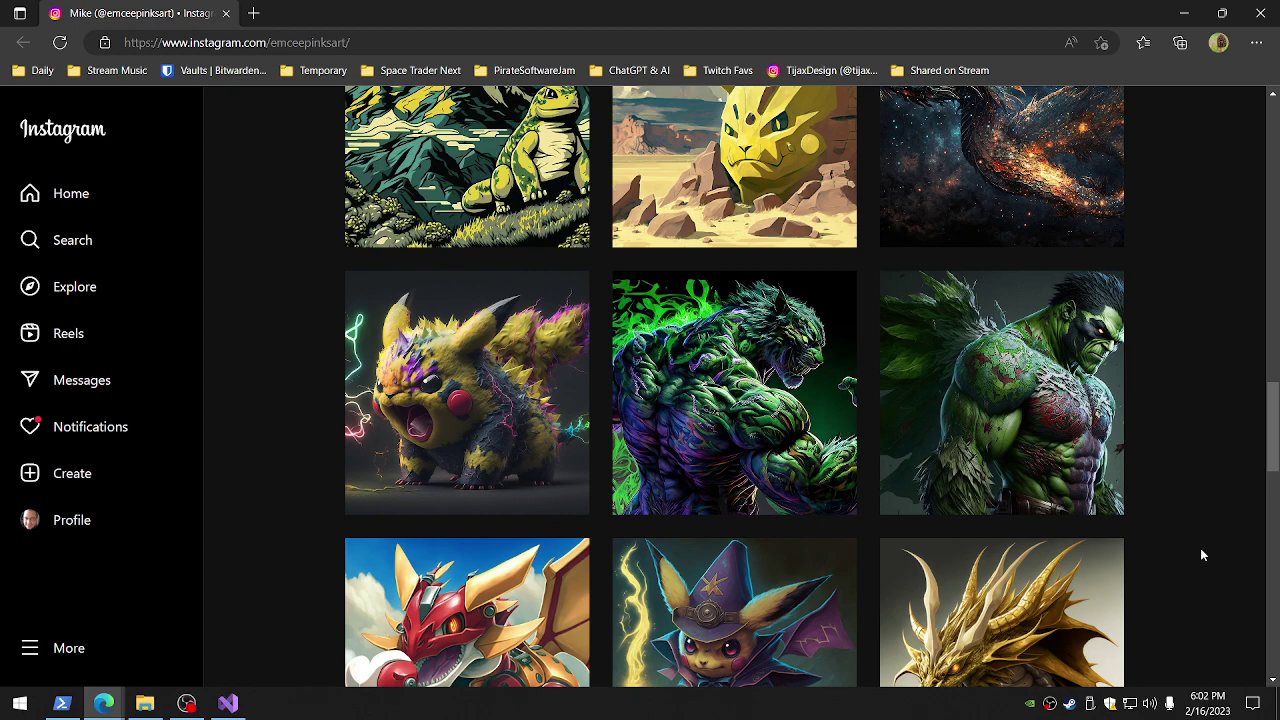
{"action": "scroll", "coordinate": [1203, 550], "scroll_direction": "down", "scroll_amount": 3}
{"action": "scroll", "coordinate": [1203, 550], "scroll_direction": "down", "scroll_amount": 1}
{"action": "scroll", "coordinate": [1203, 555], "scroll_direction": "down", "scroll_amount": 1}
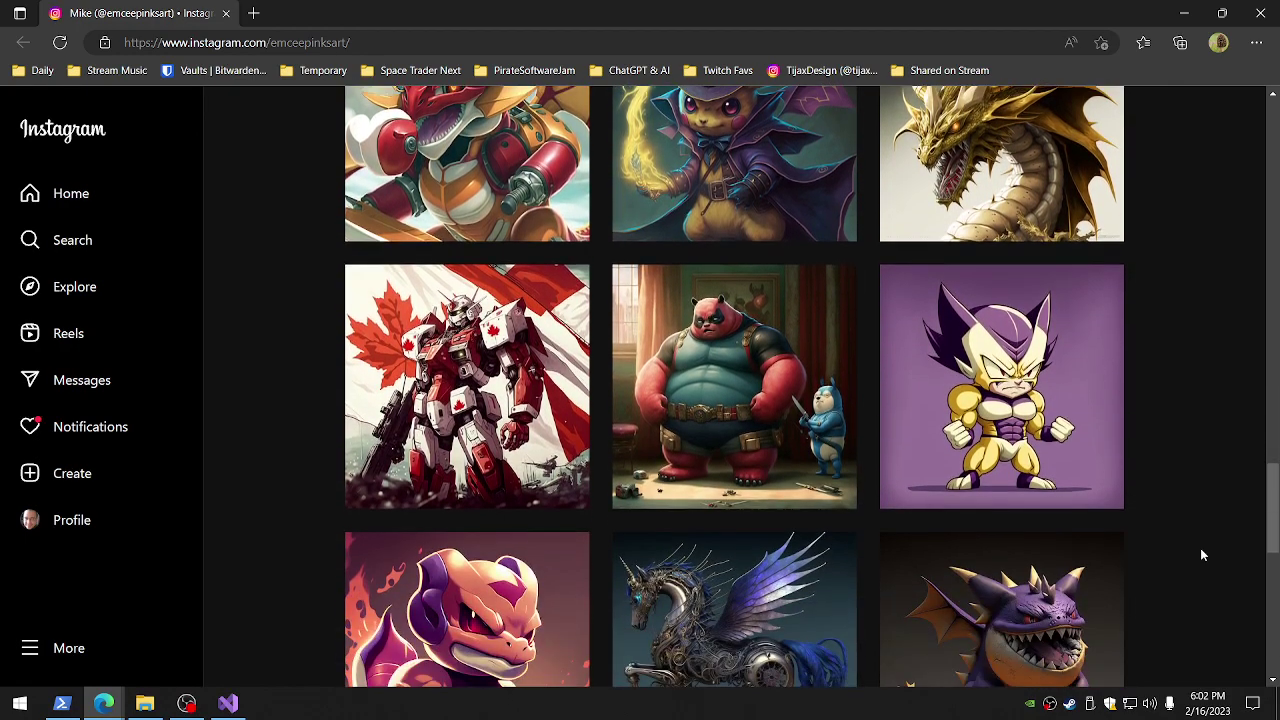
{"action": "scroll", "coordinate": [1203, 555], "scroll_direction": "down", "scroll_amount": 2}
{"action": "scroll", "coordinate": [1203, 555], "scroll_direction": "down", "scroll_amount": 3}
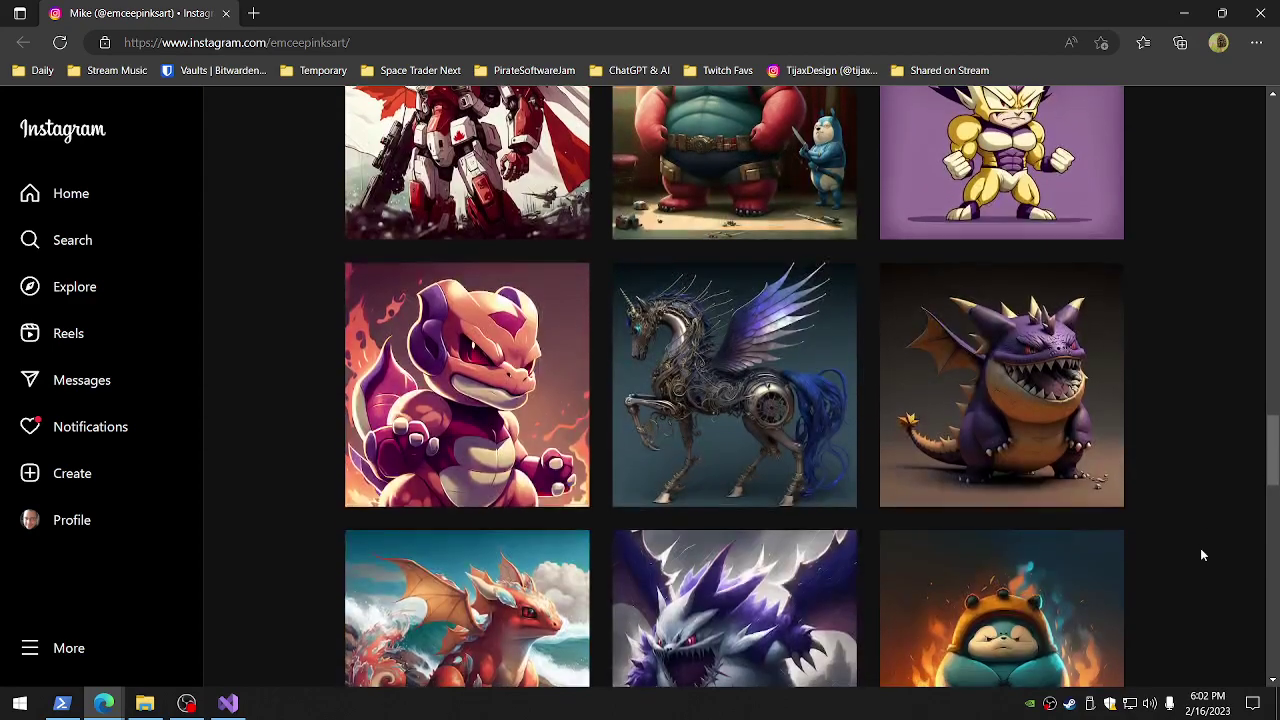
{"action": "scroll", "coordinate": [1203, 555], "scroll_direction": "down", "scroll_amount": 2}
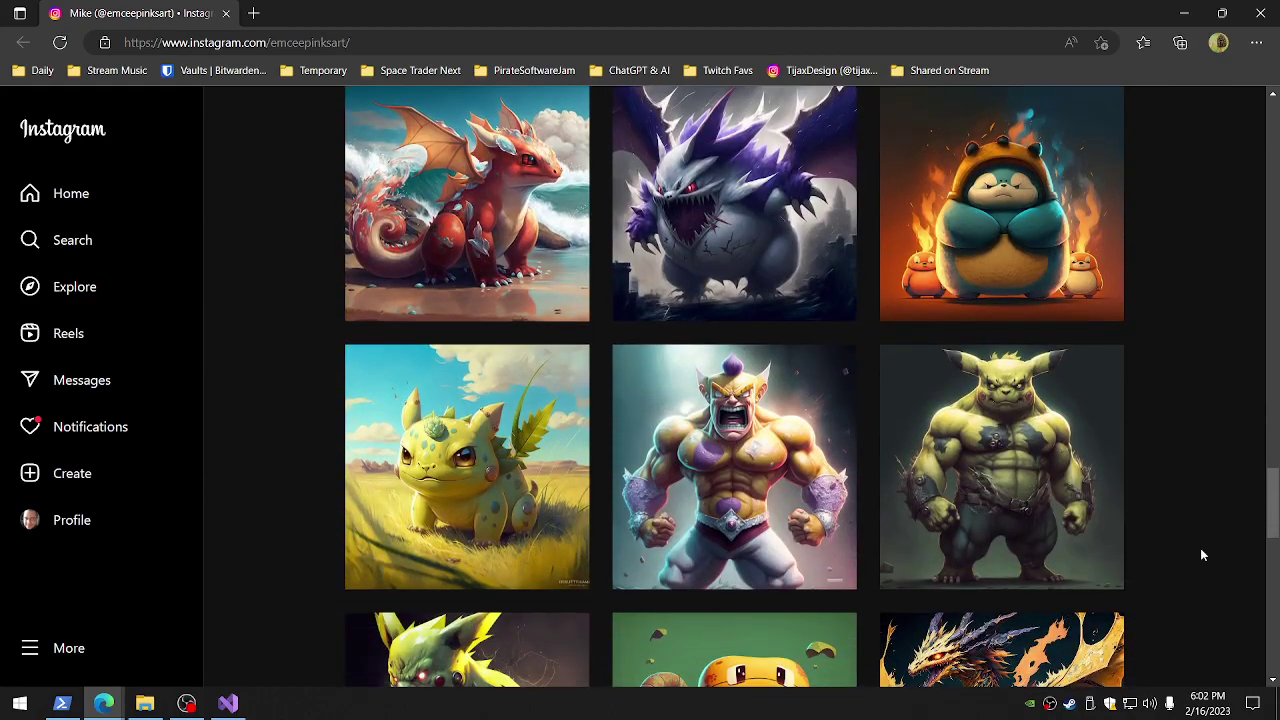
{"action": "scroll", "coordinate": [1203, 555], "scroll_direction": "down", "scroll_amount": 2}
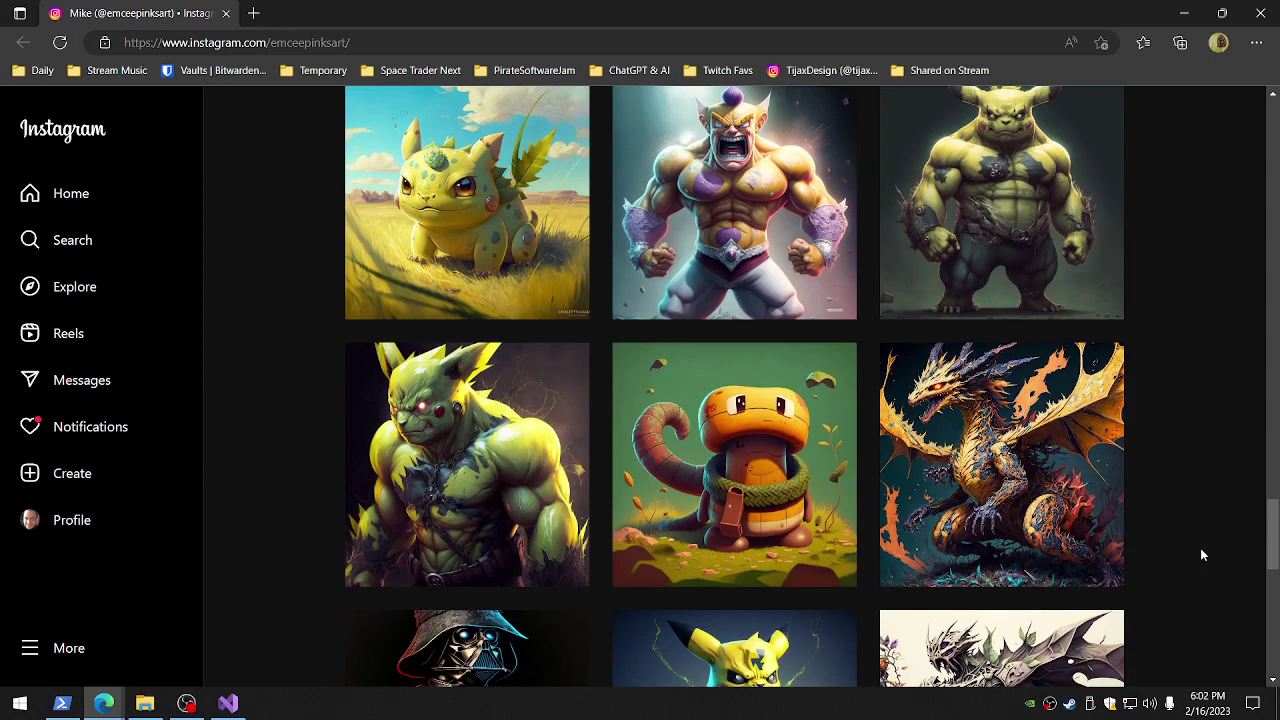
{"action": "scroll", "coordinate": [1203, 555], "scroll_direction": "down", "scroll_amount": 2}
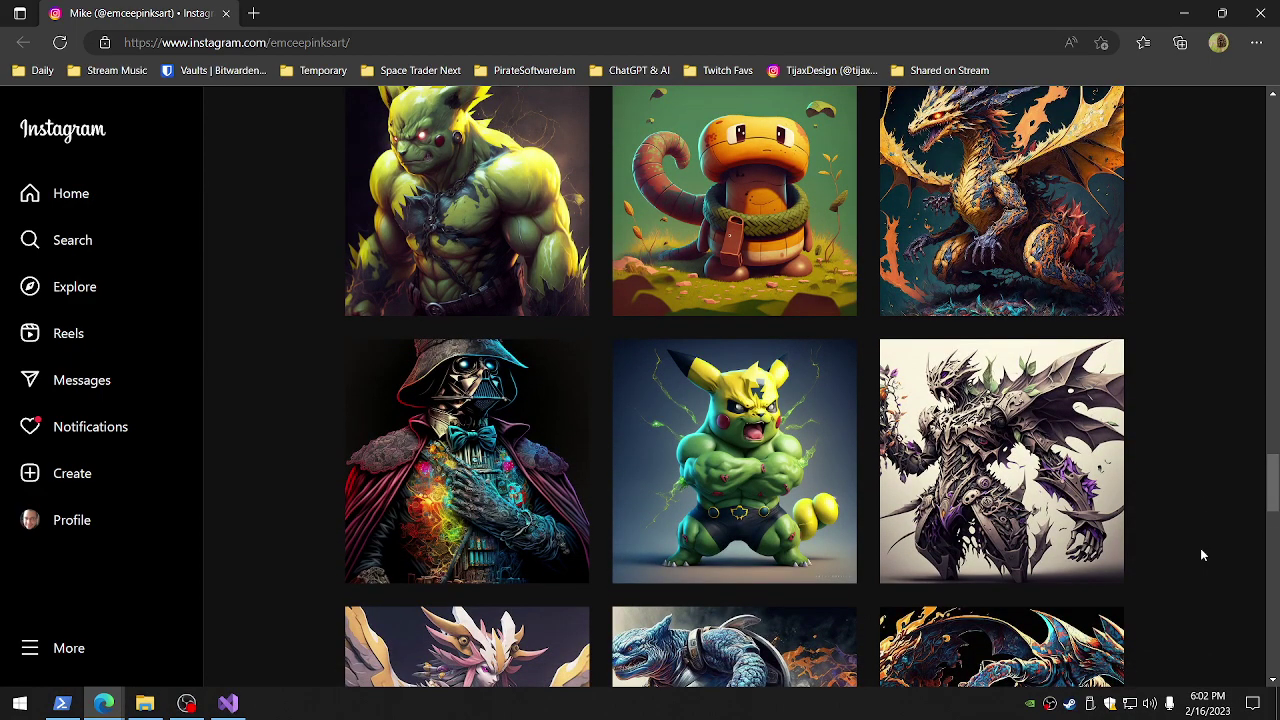
{"action": "scroll", "coordinate": [1203, 555], "scroll_direction": "down", "scroll_amount": 2}
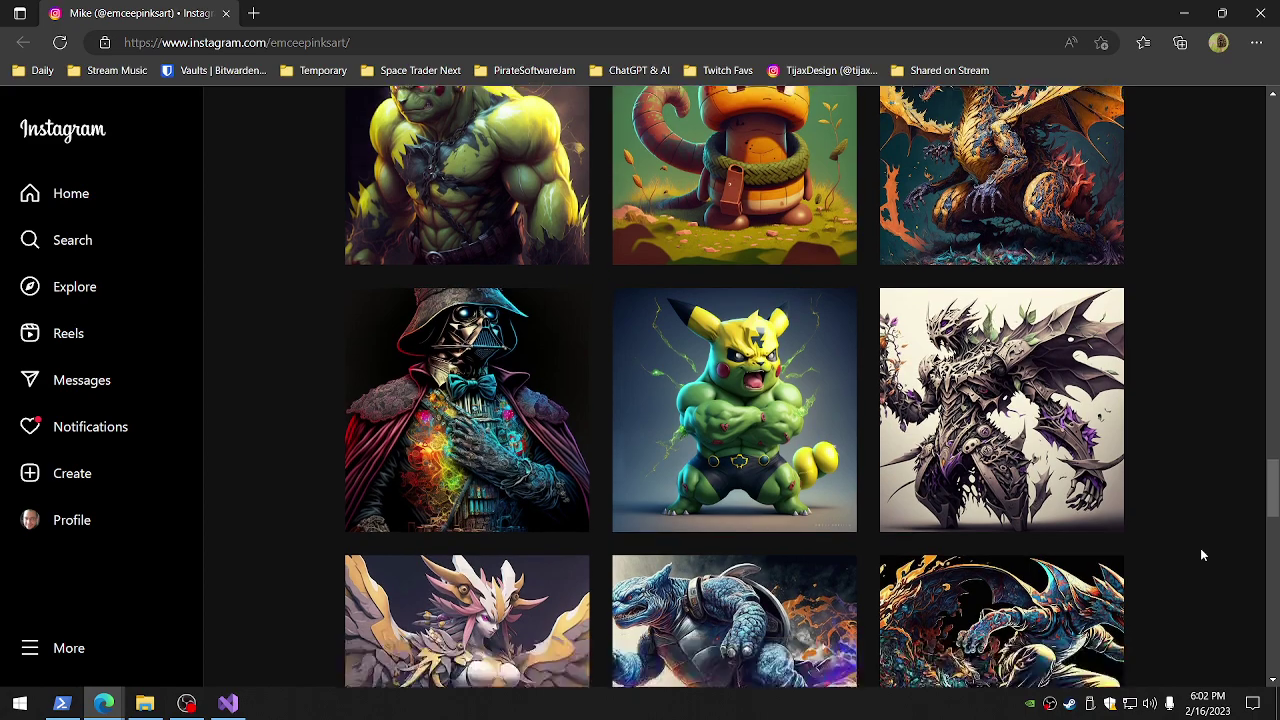
Add the artist's Instagram profile to the "Shared on Stream" favorites folder and check the folder's contents
{"action": "left_click", "coordinate": [1100, 42]}
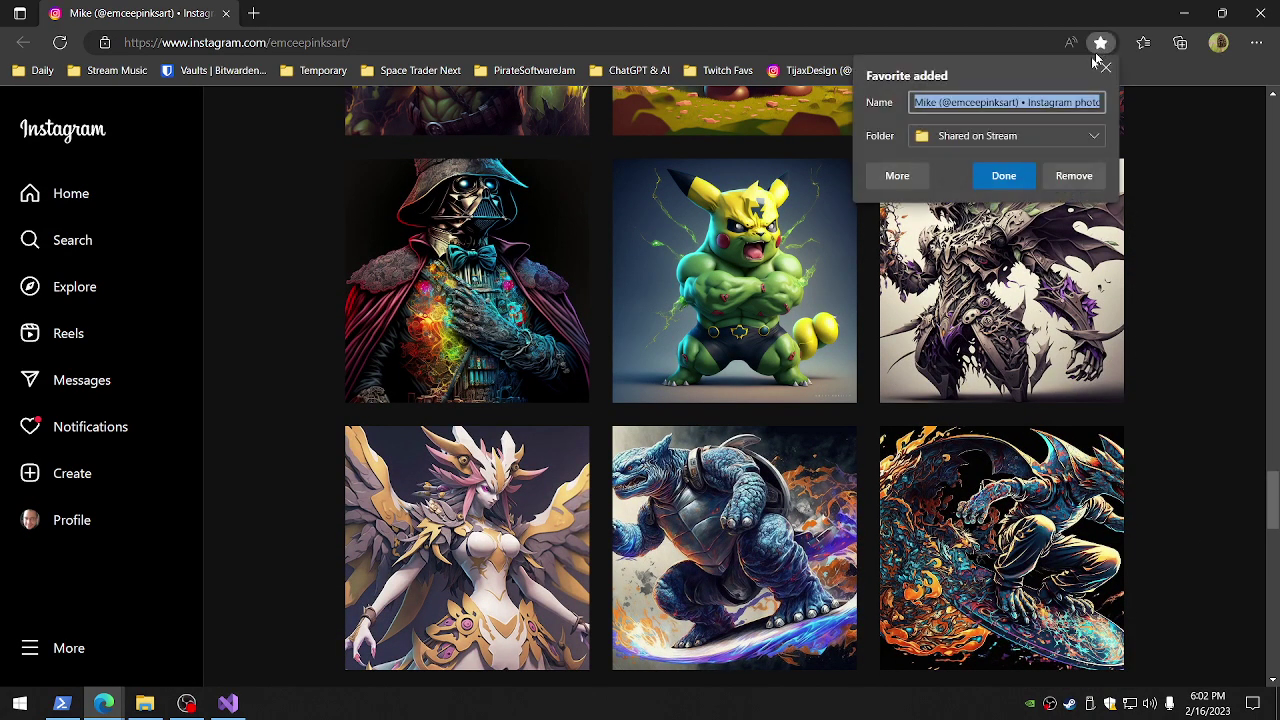
{"action": "left_click", "coordinate": [1016, 175]}
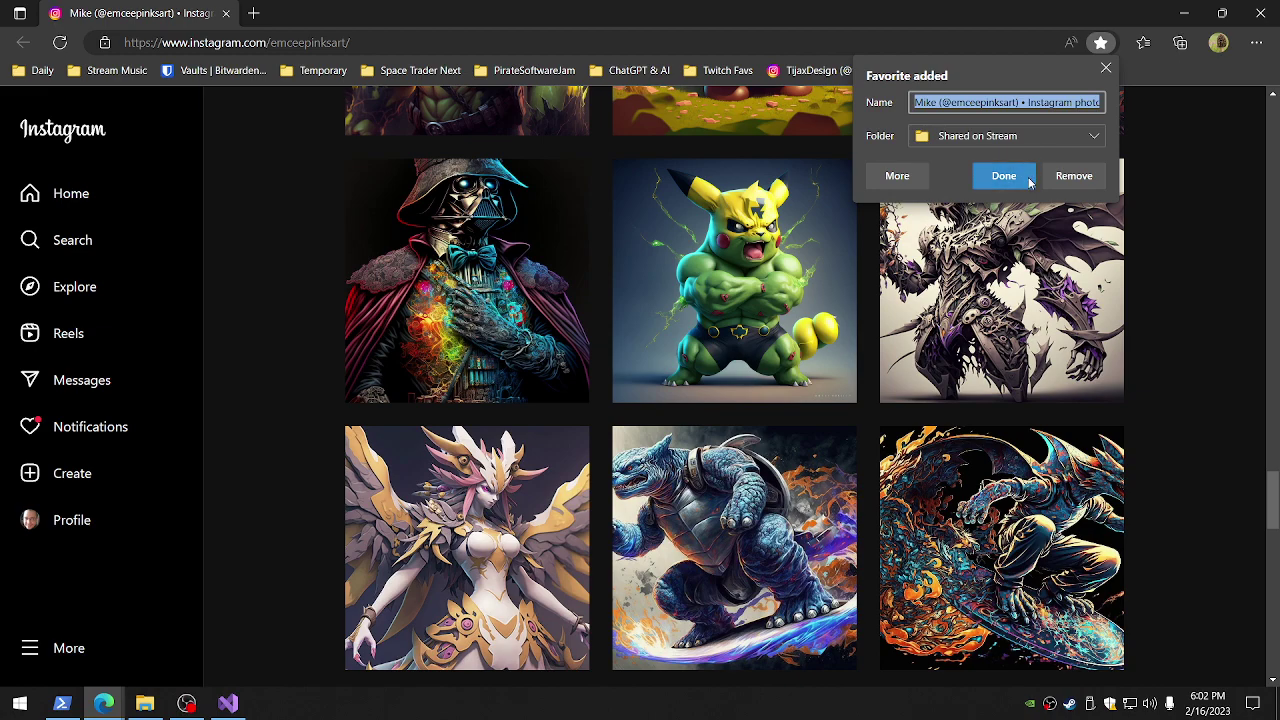
{"action": "left_click", "coordinate": [974, 75]}
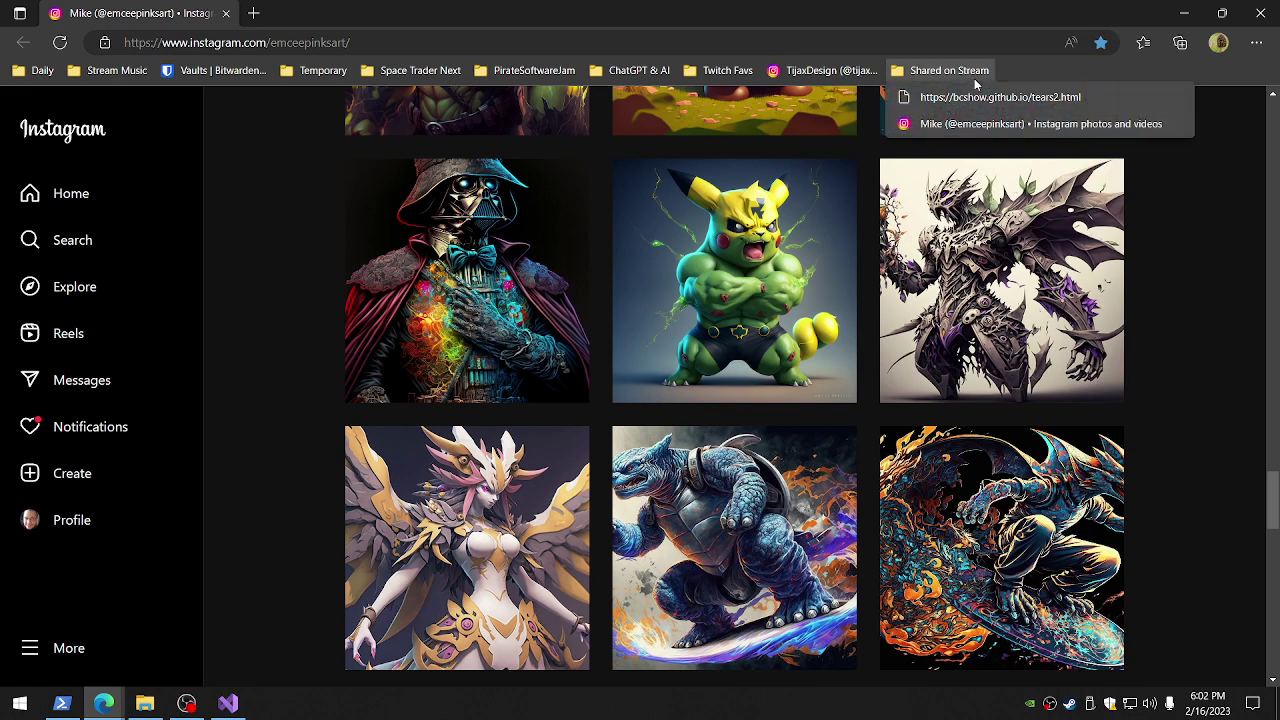
{"action": "left_click", "coordinate": [974, 75]}
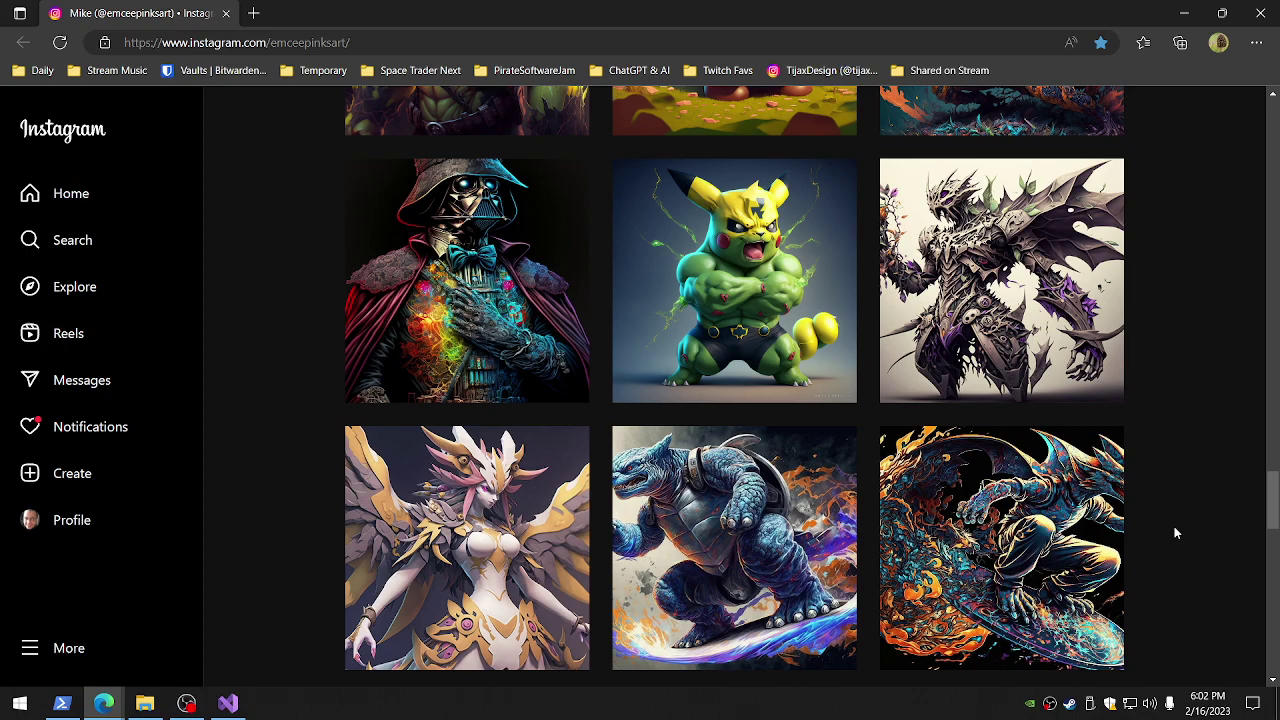
Look further through the artist's Instagram posts, from the armored creature and character art down to the winged gorilla and horned-bull pieces
{"action": "scroll", "coordinate": [1175, 533], "scroll_direction": "down", "scroll_amount": 3}
{"action": "scroll", "coordinate": [1175, 533], "scroll_direction": "down", "scroll_amount": 2}
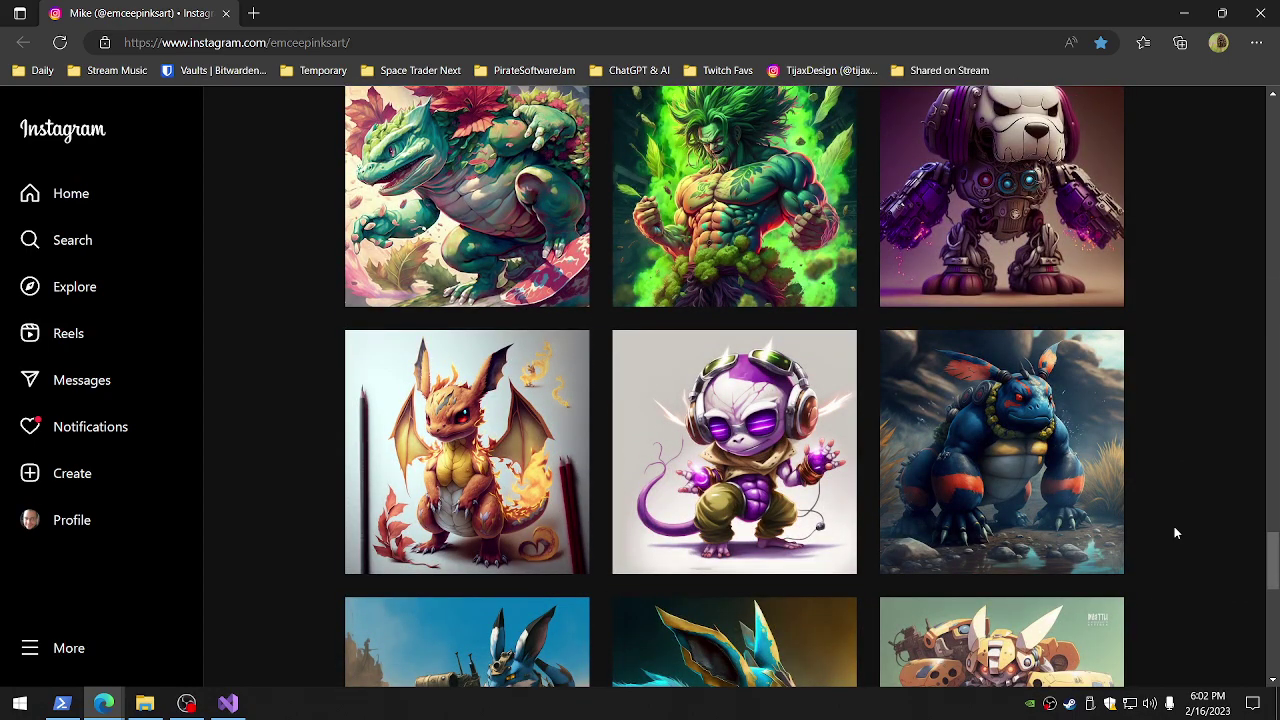
{"action": "scroll", "coordinate": [1175, 533], "scroll_direction": "down", "scroll_amount": 5}
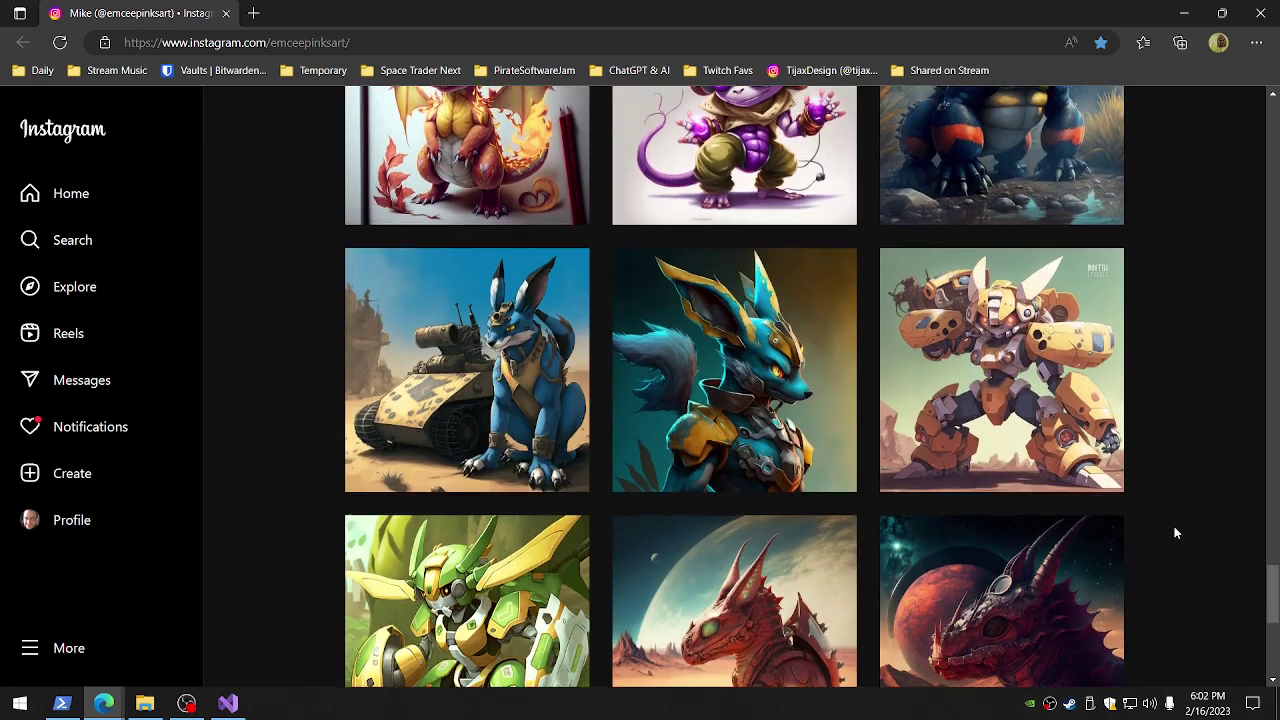
{"action": "scroll", "coordinate": [1175, 533], "scroll_direction": "down", "scroll_amount": 3}
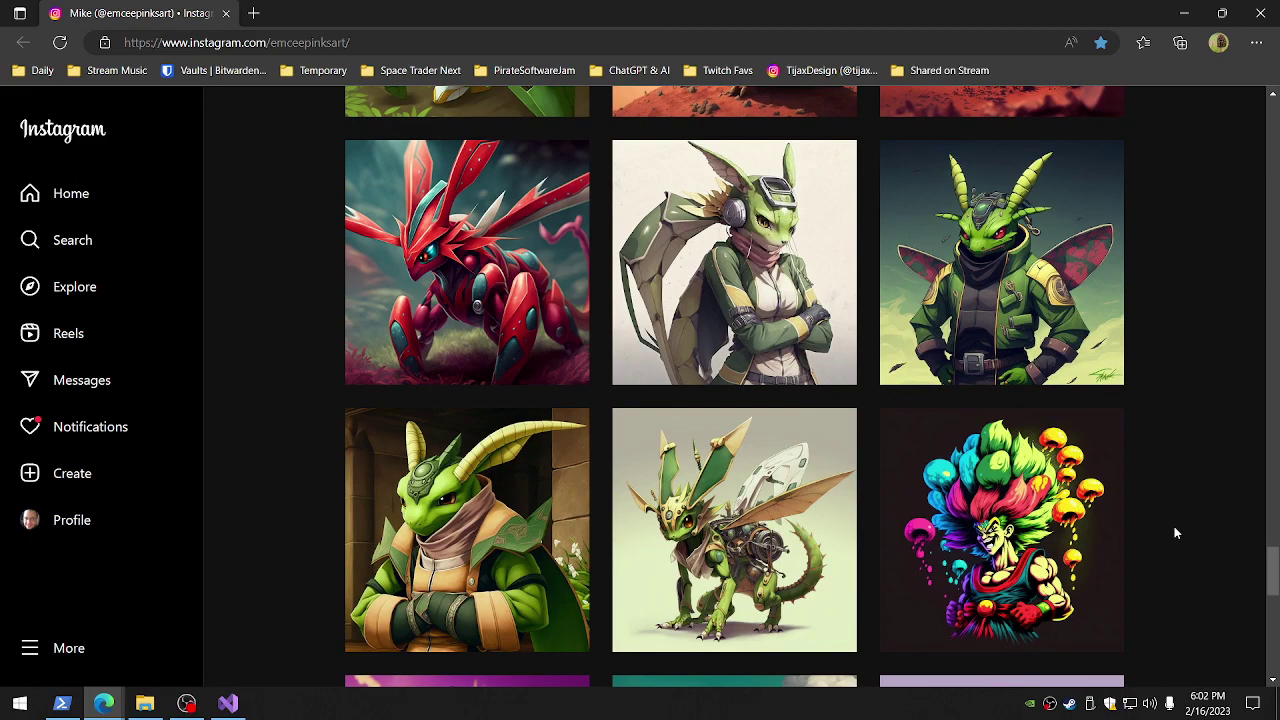
{"action": "scroll", "coordinate": [1175, 533], "scroll_direction": "down", "scroll_amount": 3}
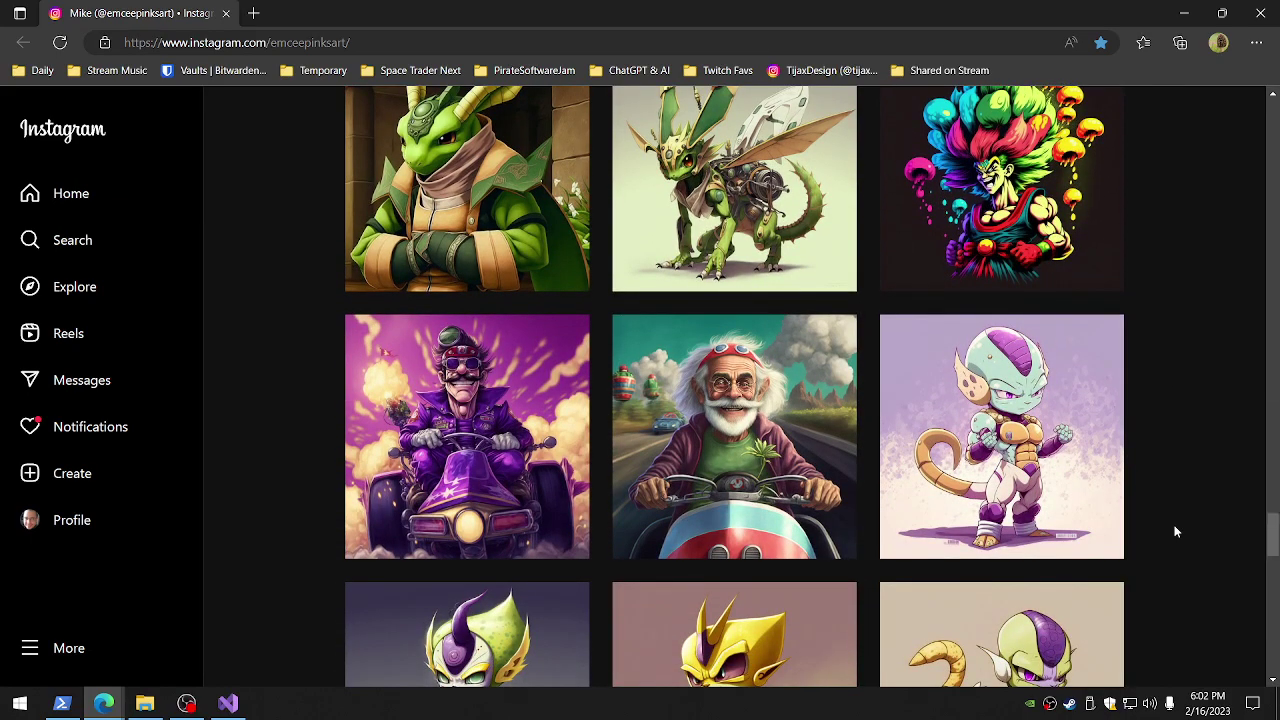
{"action": "scroll", "coordinate": [1175, 533], "scroll_direction": "down", "scroll_amount": 2}
{"action": "scroll", "coordinate": [1175, 532], "scroll_direction": "down", "scroll_amount": 3}
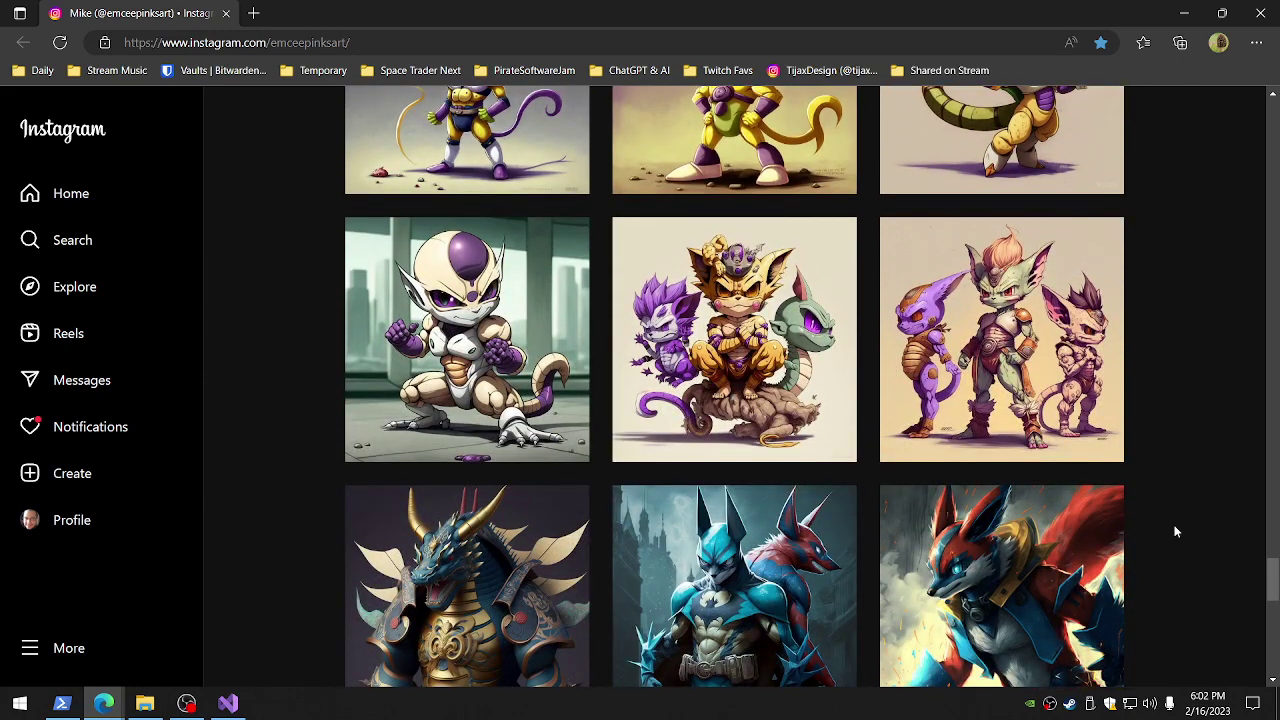
{"action": "scroll", "coordinate": [1175, 532], "scroll_direction": "down", "scroll_amount": 2}
{"action": "scroll", "coordinate": [1175, 532], "scroll_direction": "down", "scroll_amount": 1}
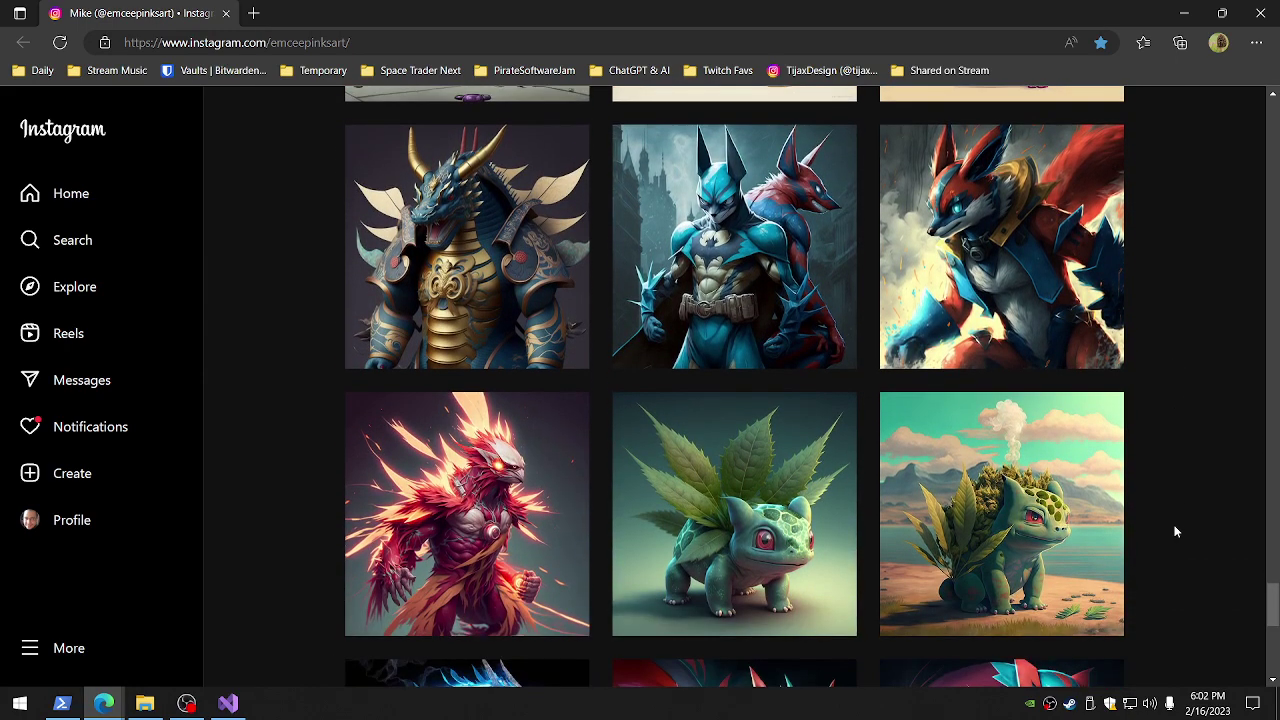
{"action": "scroll", "coordinate": [1175, 532], "scroll_direction": "down", "scroll_amount": 2}
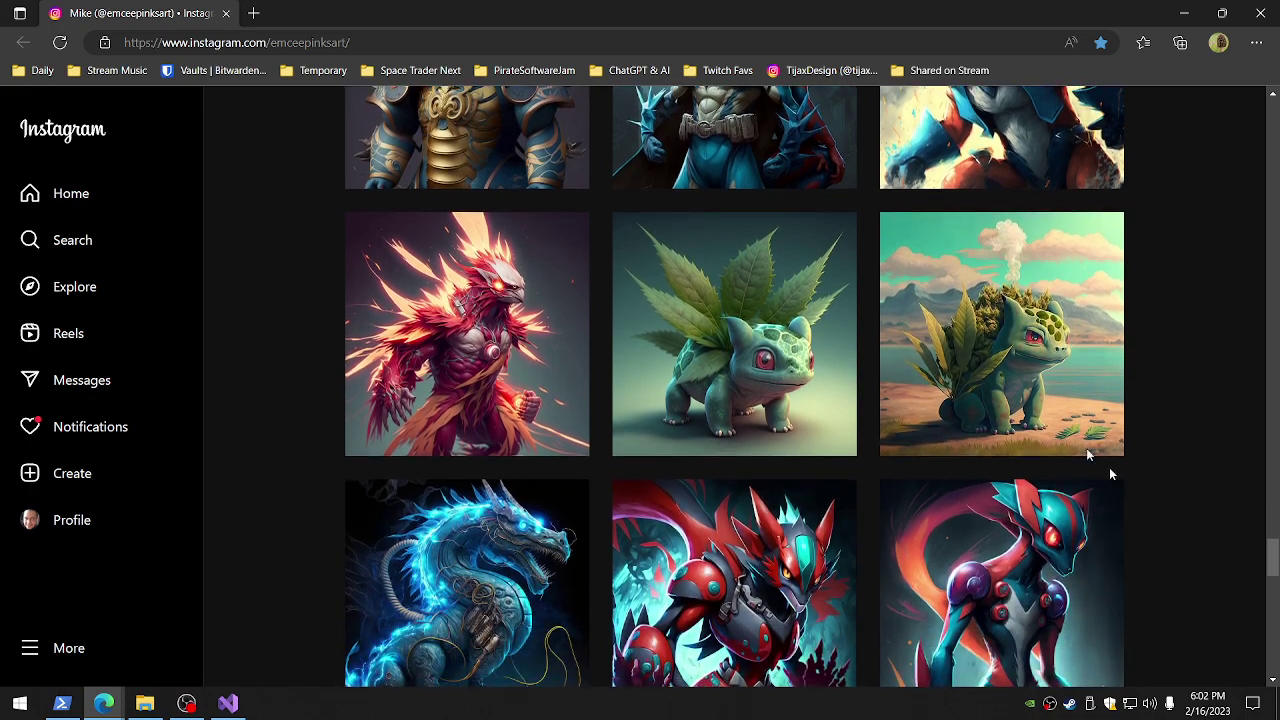
{"action": "scroll", "coordinate": [1184, 552], "scroll_direction": "down", "scroll_amount": 5}
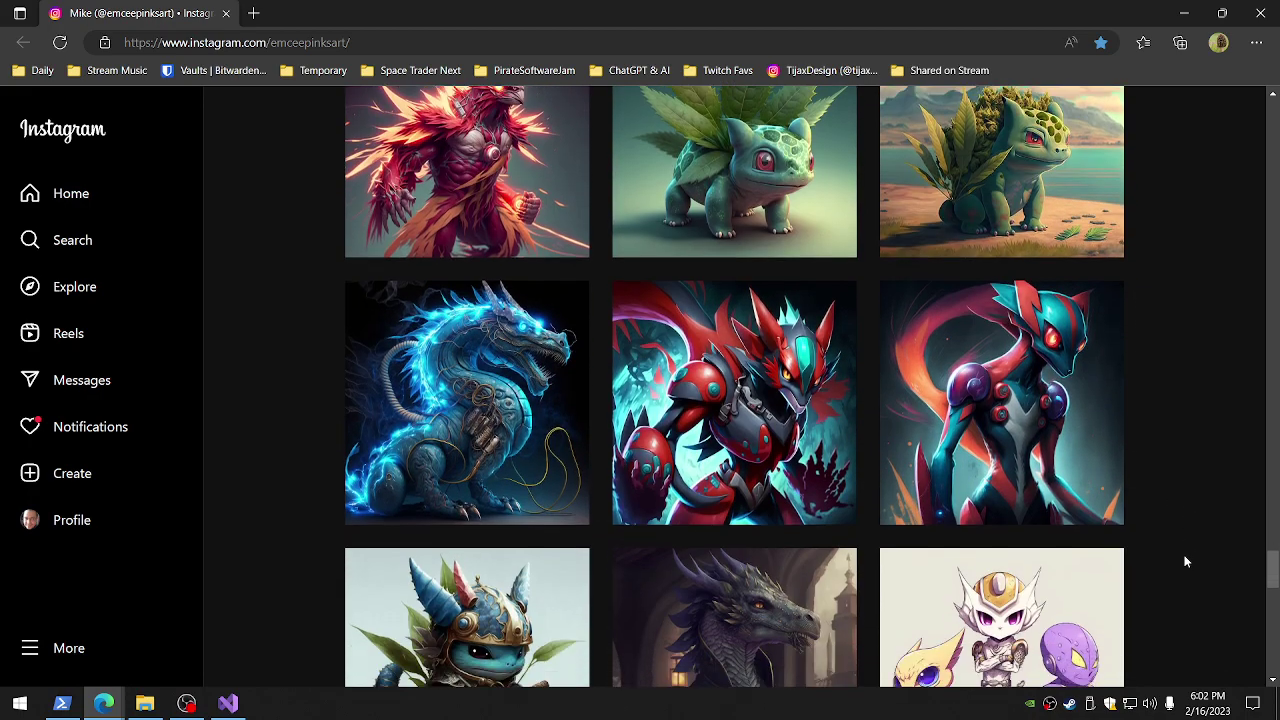
{"action": "scroll", "coordinate": [1185, 562], "scroll_direction": "down", "scroll_amount": 3}
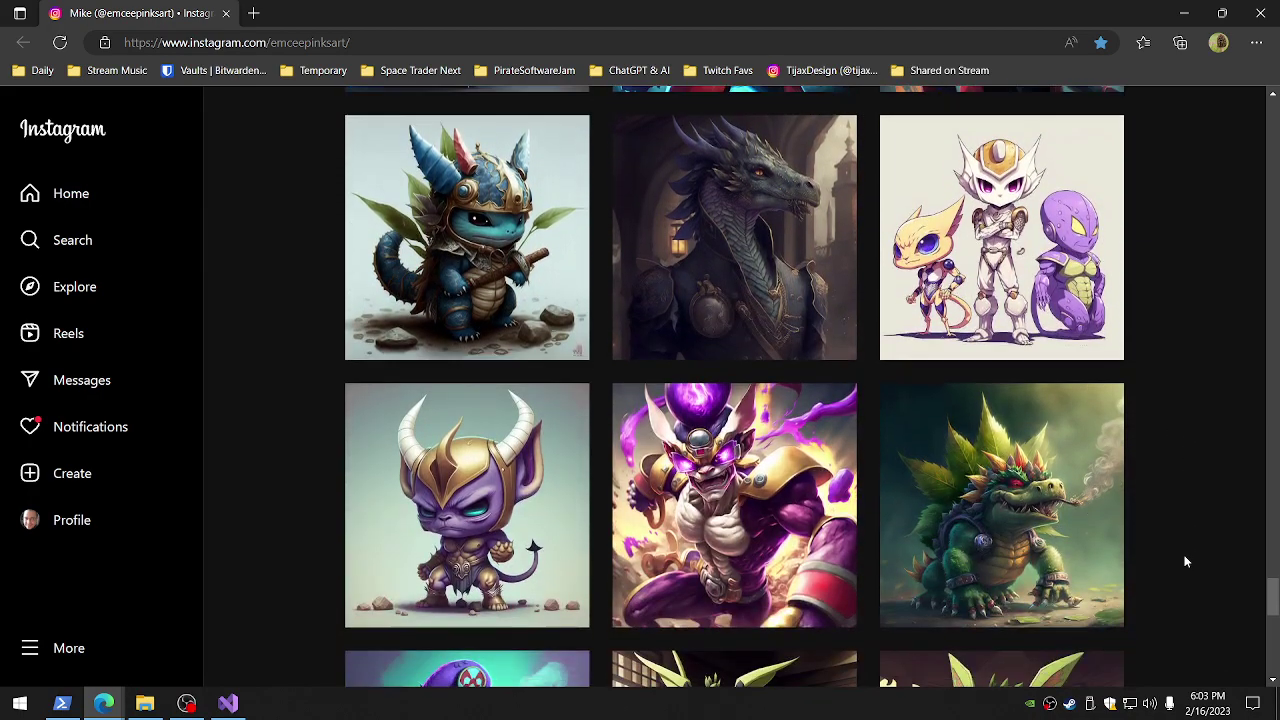
{"action": "scroll", "coordinate": [1192, 567], "scroll_direction": "down", "scroll_amount": 3}
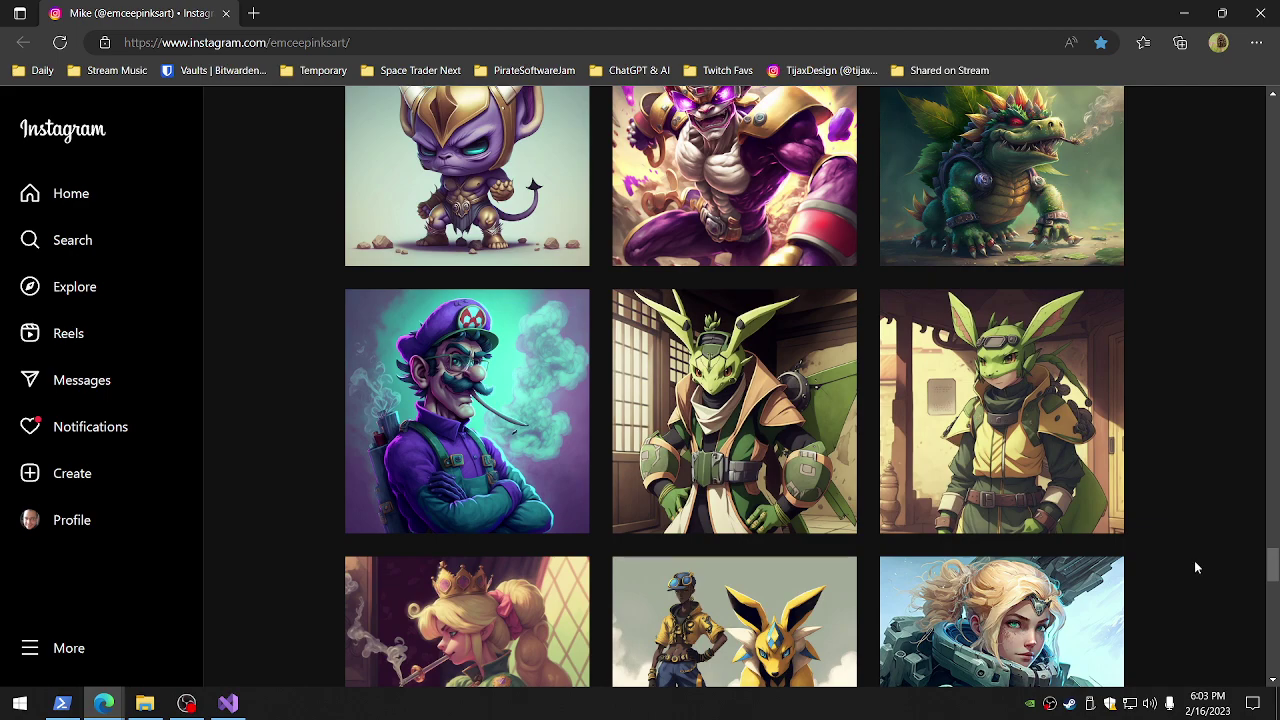
{"action": "scroll", "coordinate": [1166, 581], "scroll_direction": "down", "scroll_amount": 3}
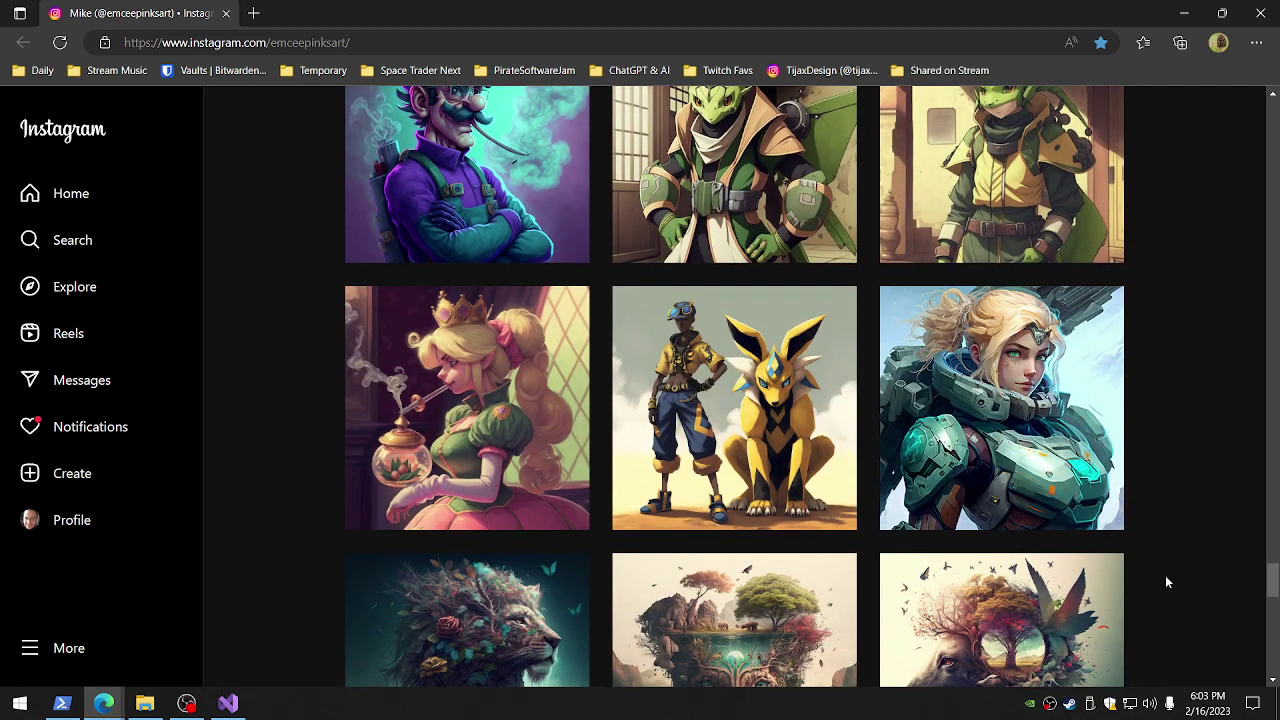
{"action": "scroll", "coordinate": [1166, 581], "scroll_direction": "down", "scroll_amount": 3}
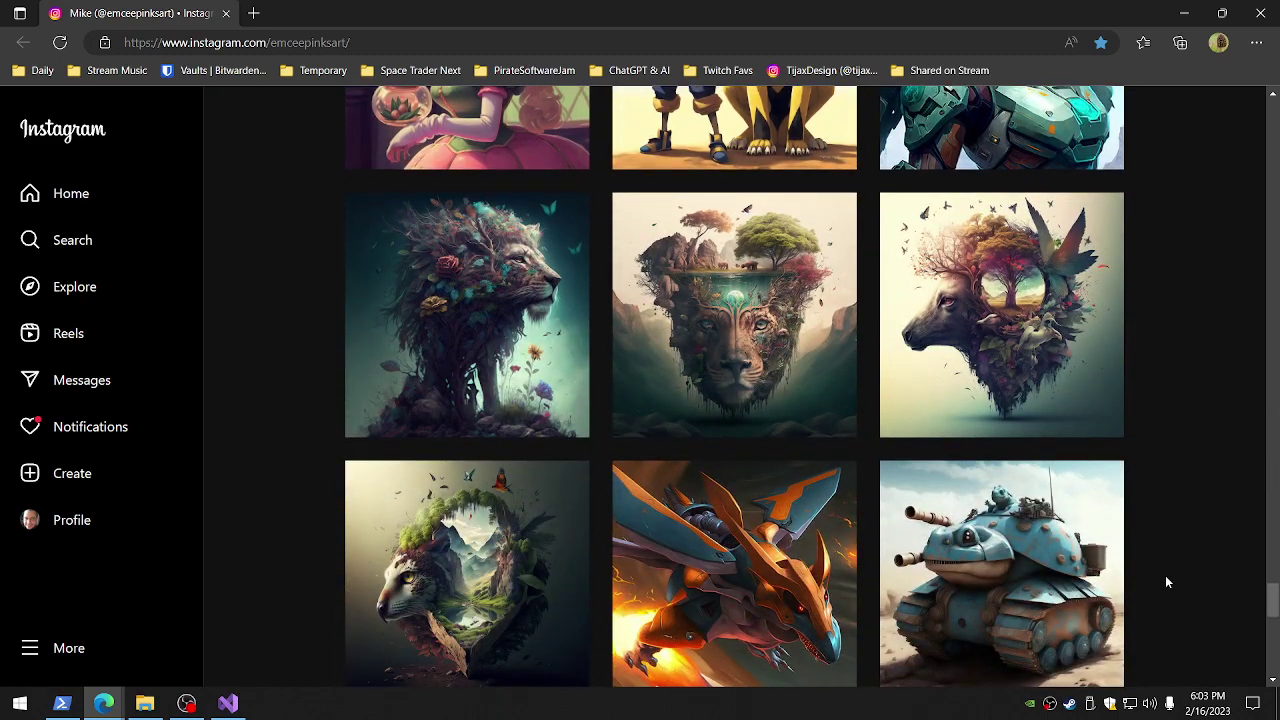
{"action": "scroll", "coordinate": [1166, 581], "scroll_direction": "down", "scroll_amount": 2}
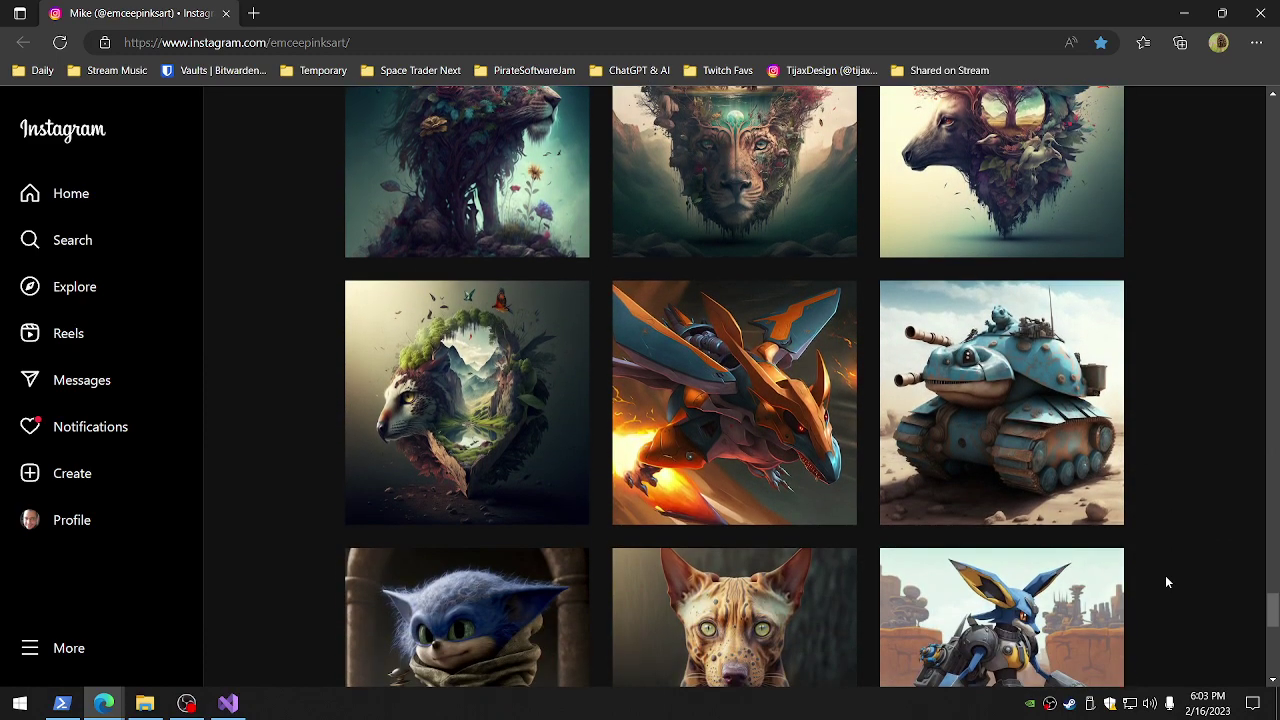
{"action": "scroll", "coordinate": [1166, 581], "scroll_direction": "down", "scroll_amount": 3}
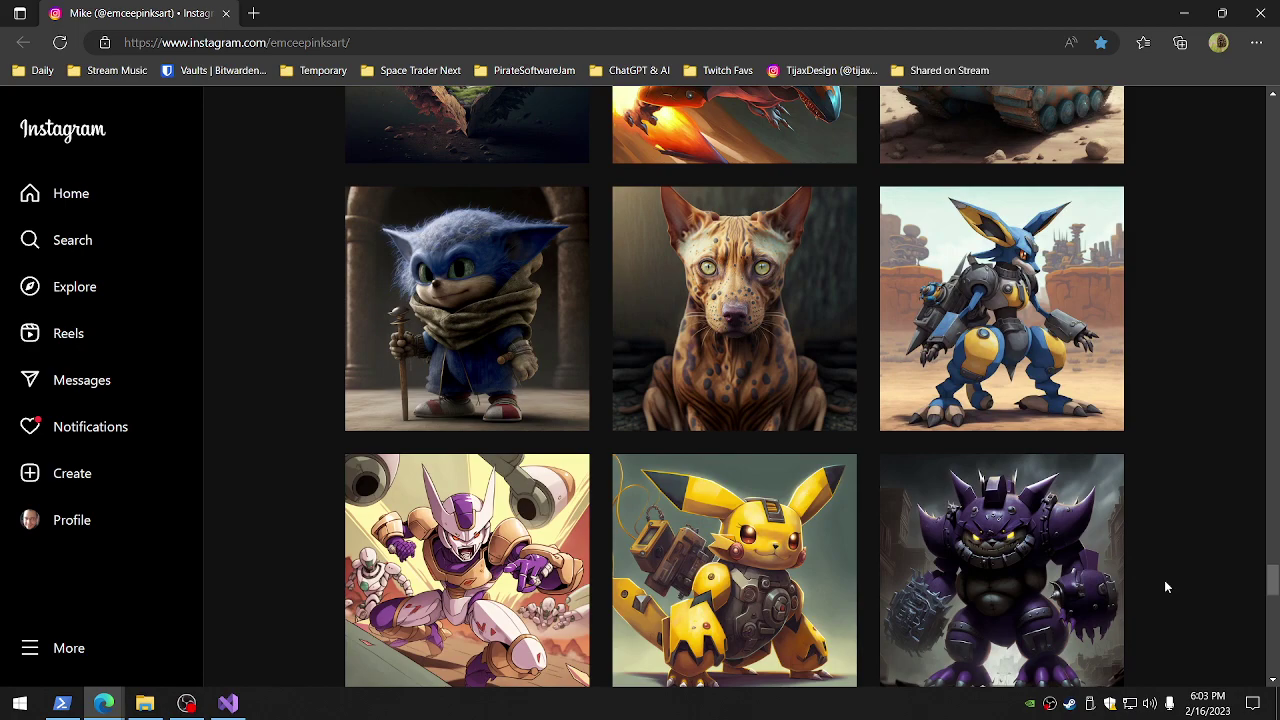
{"action": "scroll", "coordinate": [1165, 582], "scroll_direction": "down", "scroll_amount": 4}
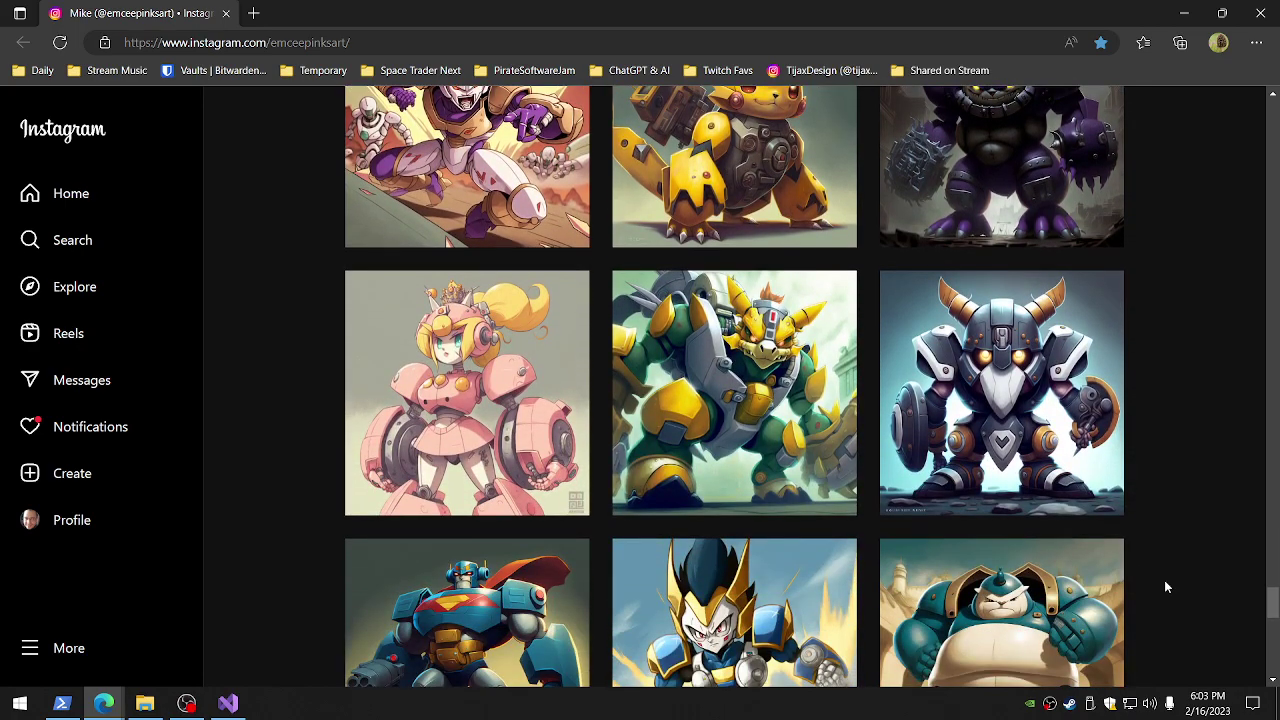
{"action": "scroll", "coordinate": [1165, 582], "scroll_direction": "down", "scroll_amount": 5}
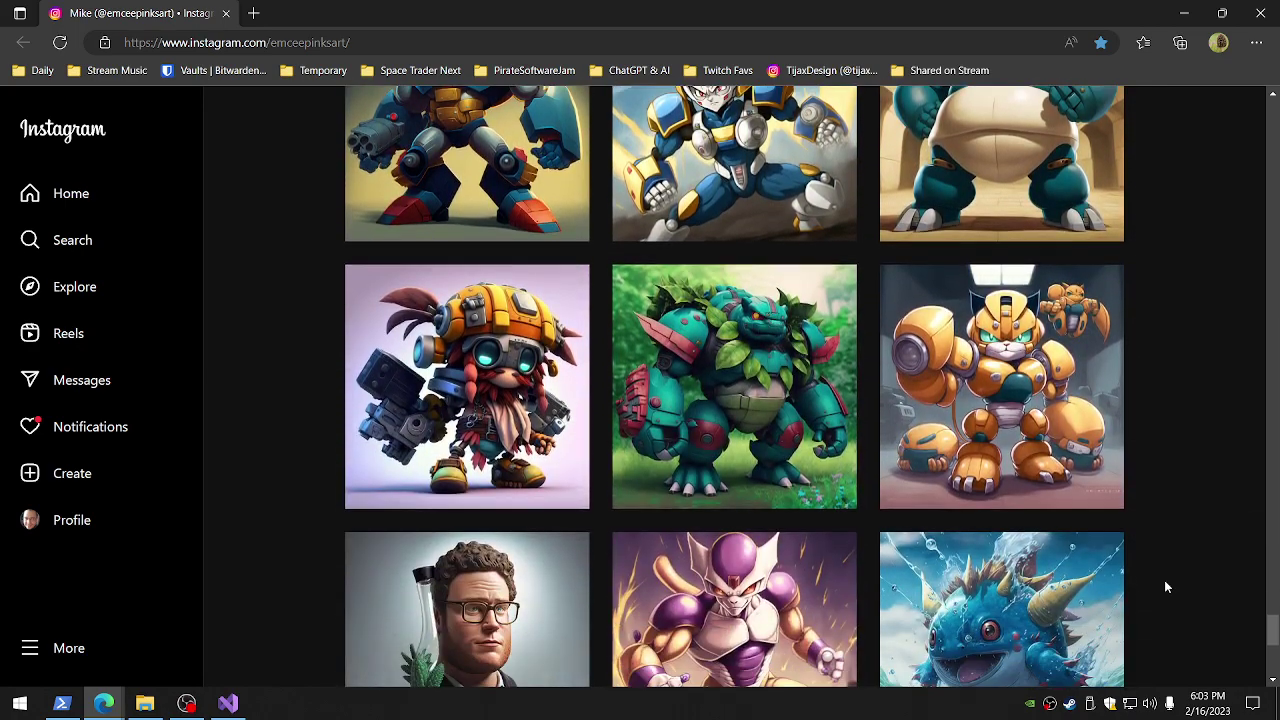
{"action": "scroll", "coordinate": [1165, 587], "scroll_direction": "down", "scroll_amount": 3}
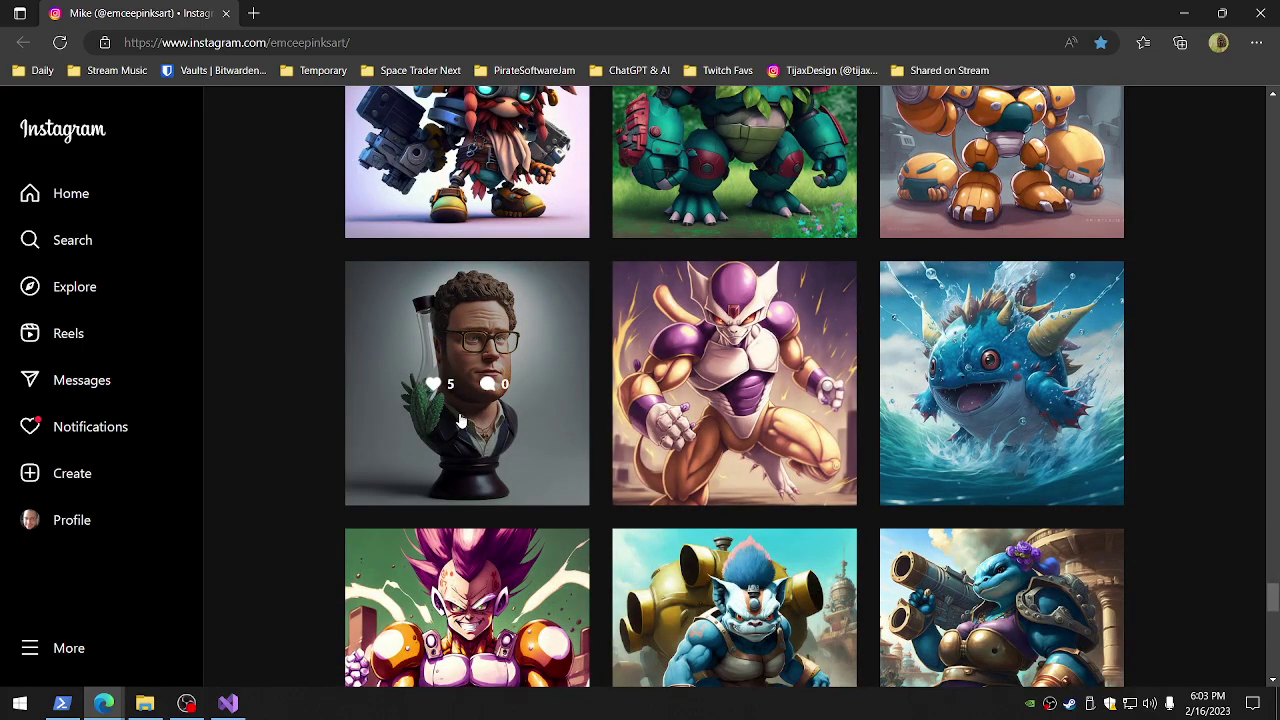
{"action": "scroll", "coordinate": [1179, 517], "scroll_direction": "down", "scroll_amount": 2}
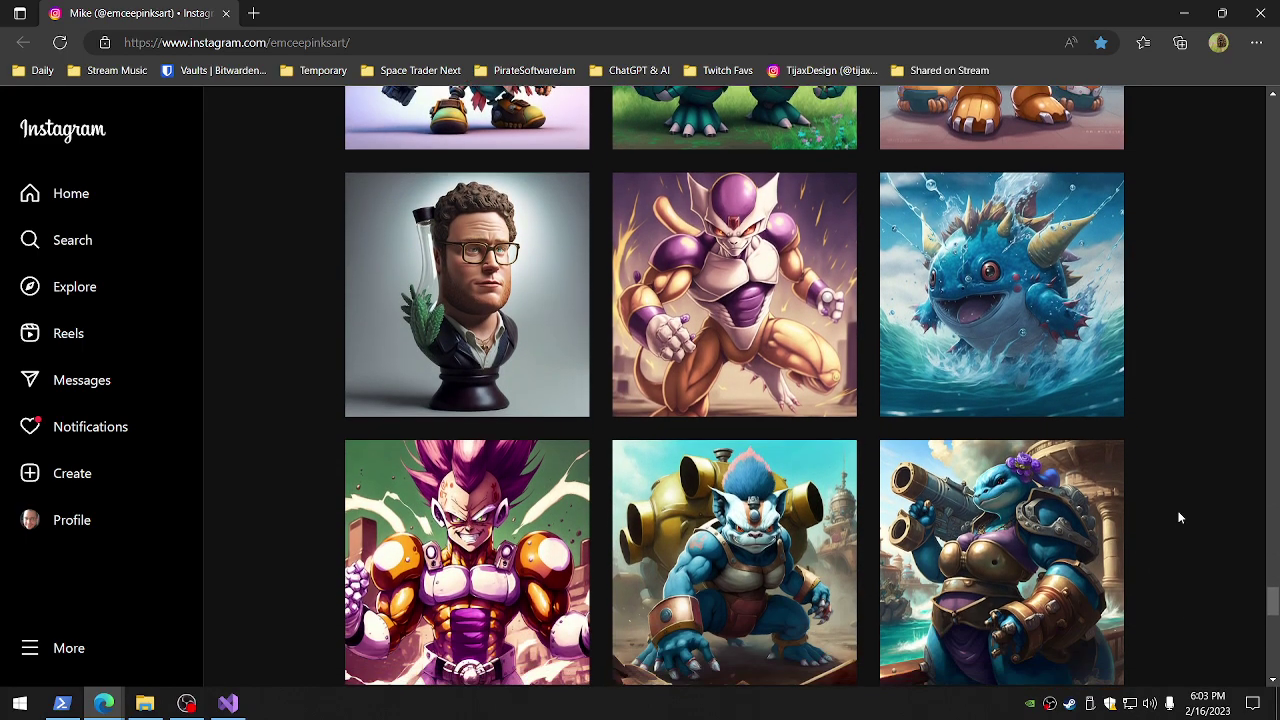
{"action": "scroll", "coordinate": [1179, 517], "scroll_direction": "down", "scroll_amount": 1}
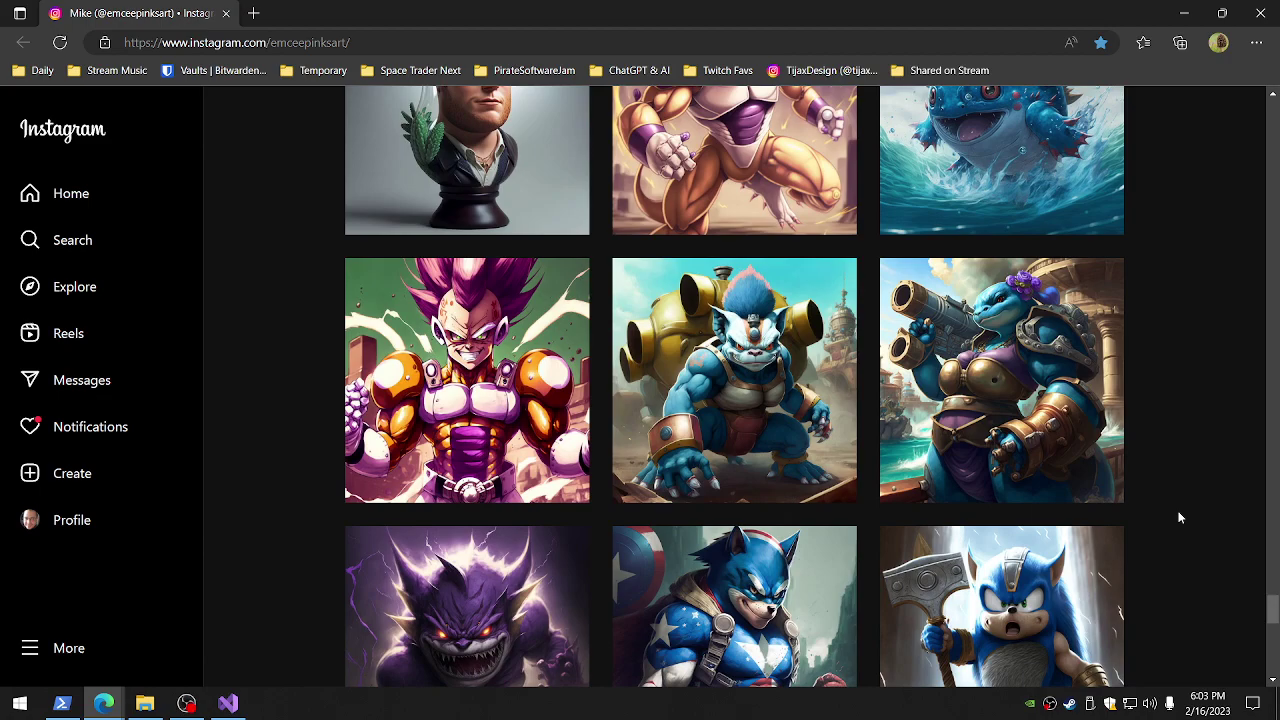
{"action": "scroll", "coordinate": [1178, 512], "scroll_direction": "down", "scroll_amount": 3}
{"action": "scroll", "coordinate": [1175, 510], "scroll_direction": "up", "scroll_amount": 4}
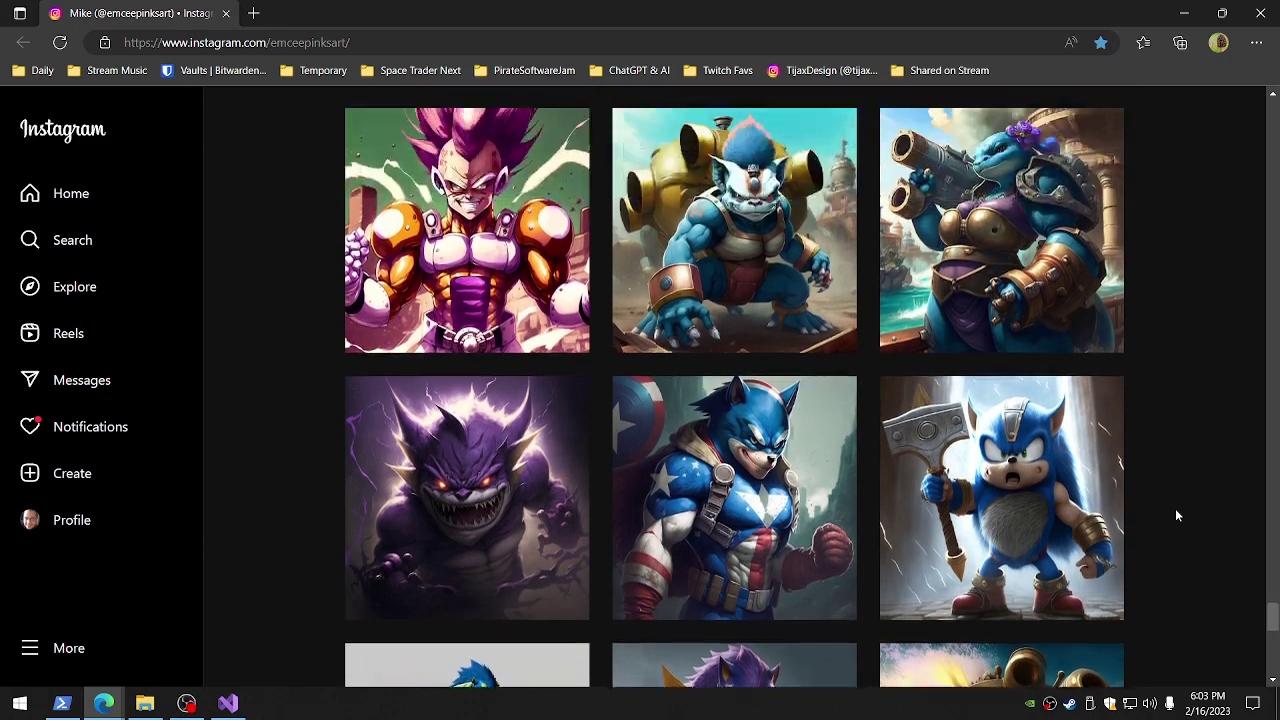
{"action": "scroll", "coordinate": [1140, 537], "scroll_direction": "down", "scroll_amount": 4}
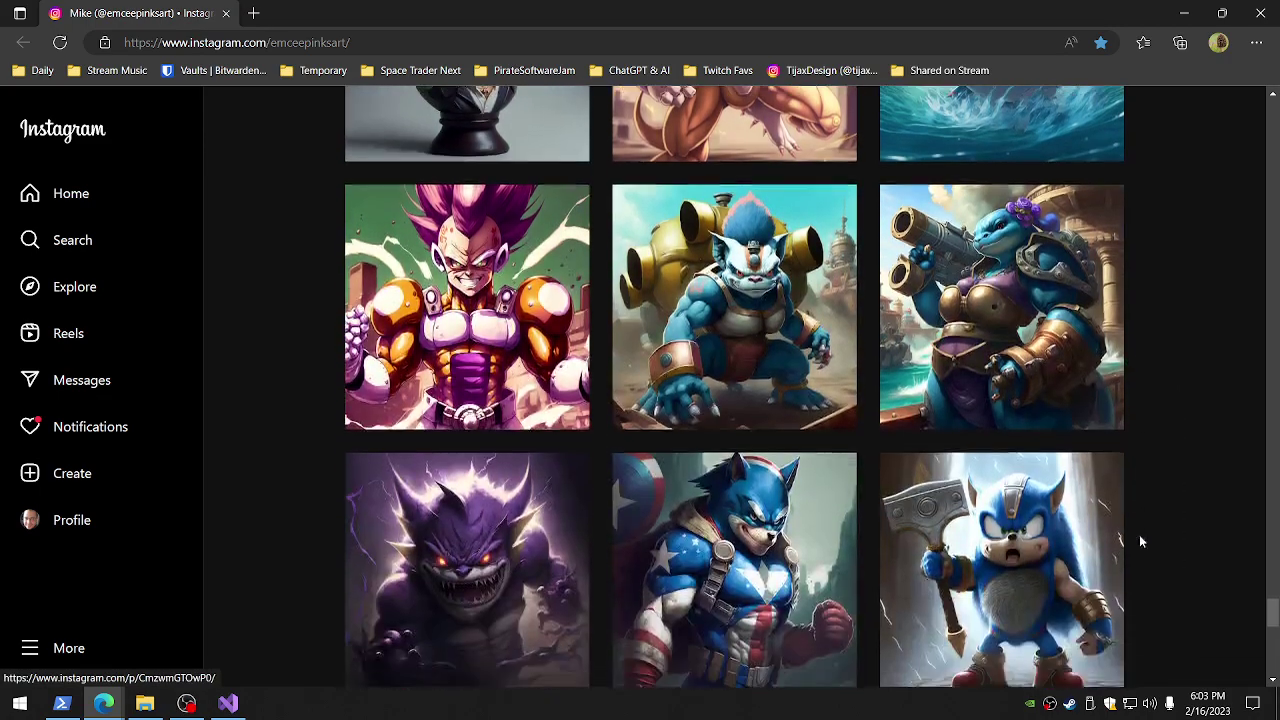
{"action": "scroll", "coordinate": [1147, 552], "scroll_direction": "down", "scroll_amount": 2}
{"action": "scroll", "coordinate": [1147, 552], "scroll_direction": "down", "scroll_amount": 3}
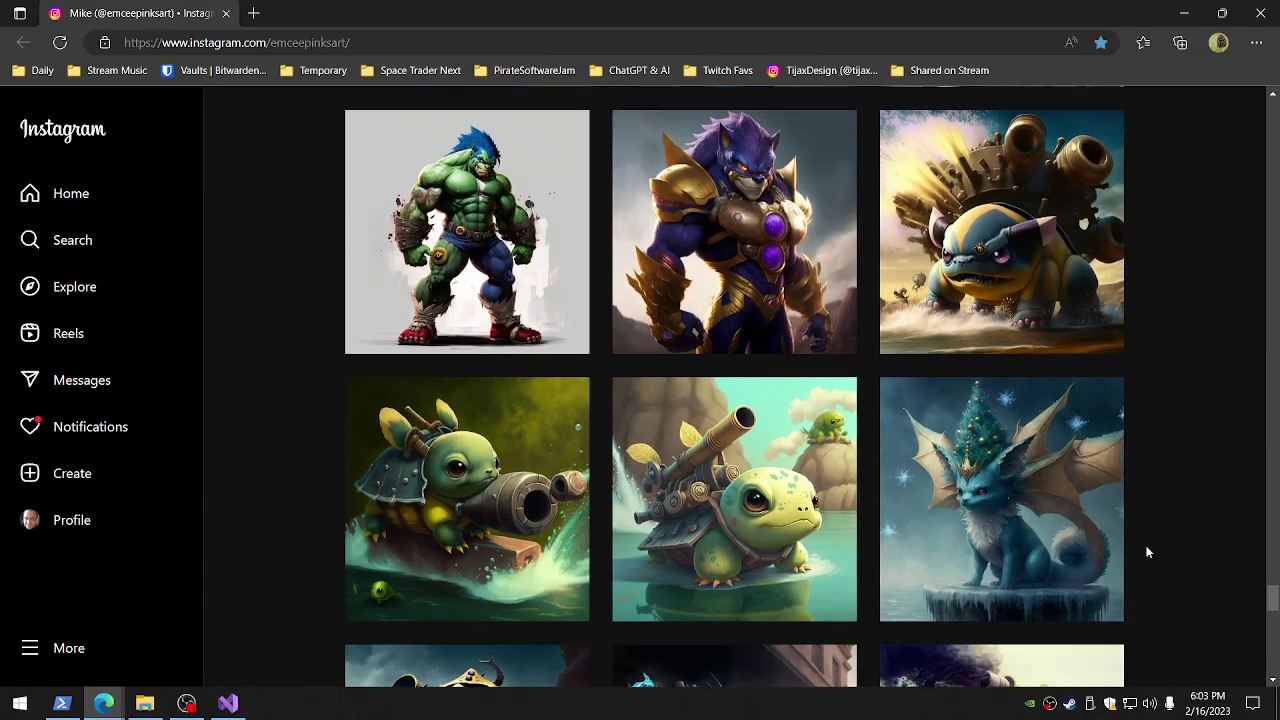
{"action": "scroll", "coordinate": [1147, 552], "scroll_direction": "down", "scroll_amount": 2}
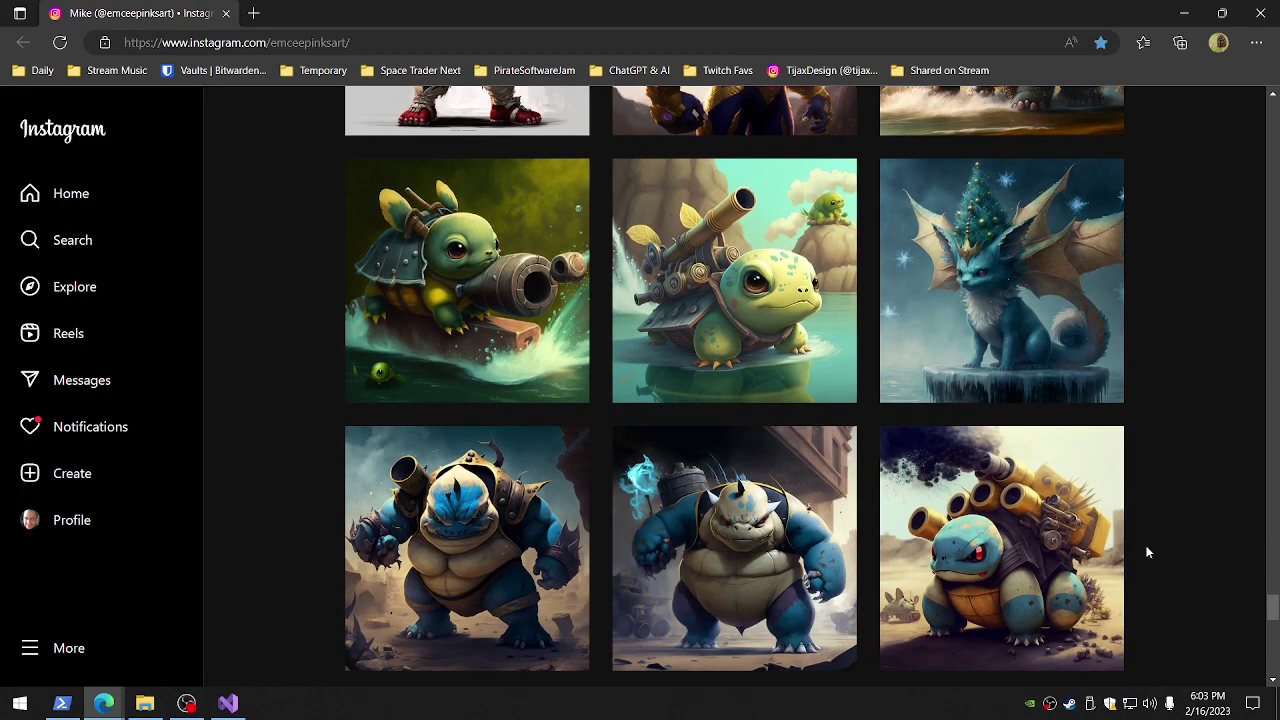
{"action": "scroll", "coordinate": [1147, 552], "scroll_direction": "down", "scroll_amount": 6}
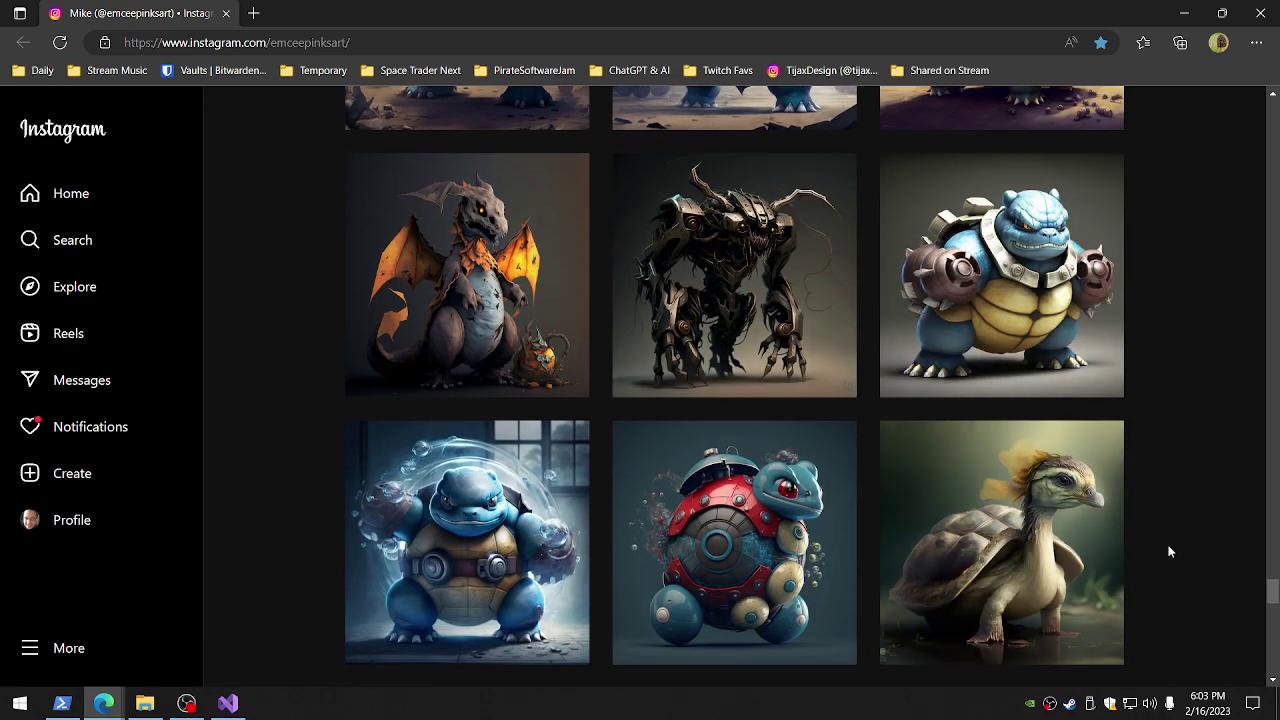
{"action": "scroll", "coordinate": [1170, 551], "scroll_direction": "down", "scroll_amount": 4}
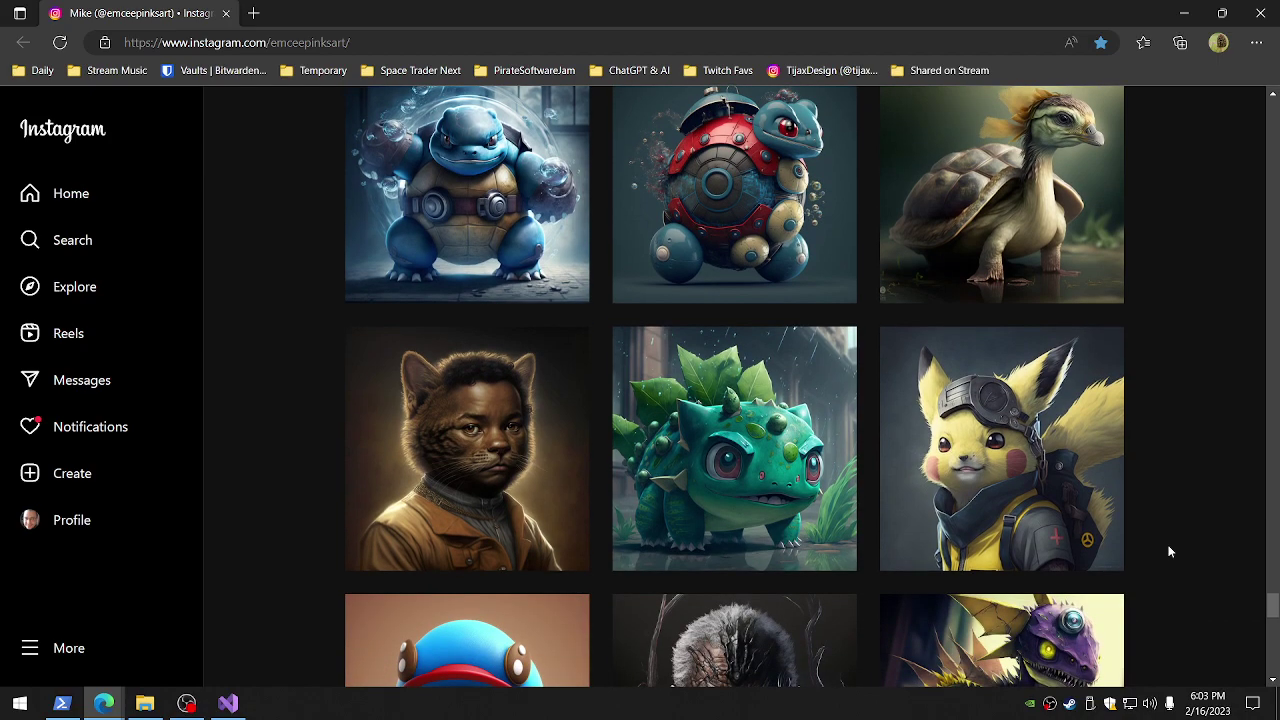
{"action": "scroll", "coordinate": [1170, 551], "scroll_direction": "down", "scroll_amount": 2}
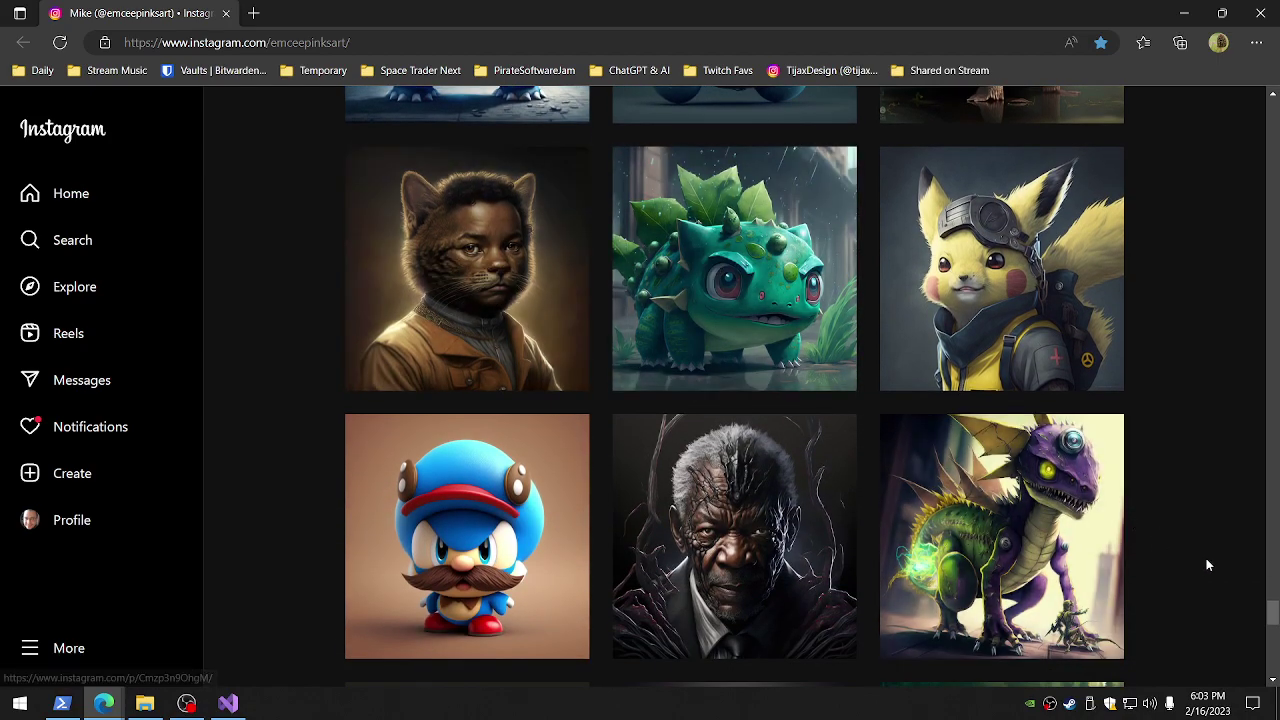
{"action": "scroll", "coordinate": [1206, 563], "scroll_direction": "down", "scroll_amount": 2}
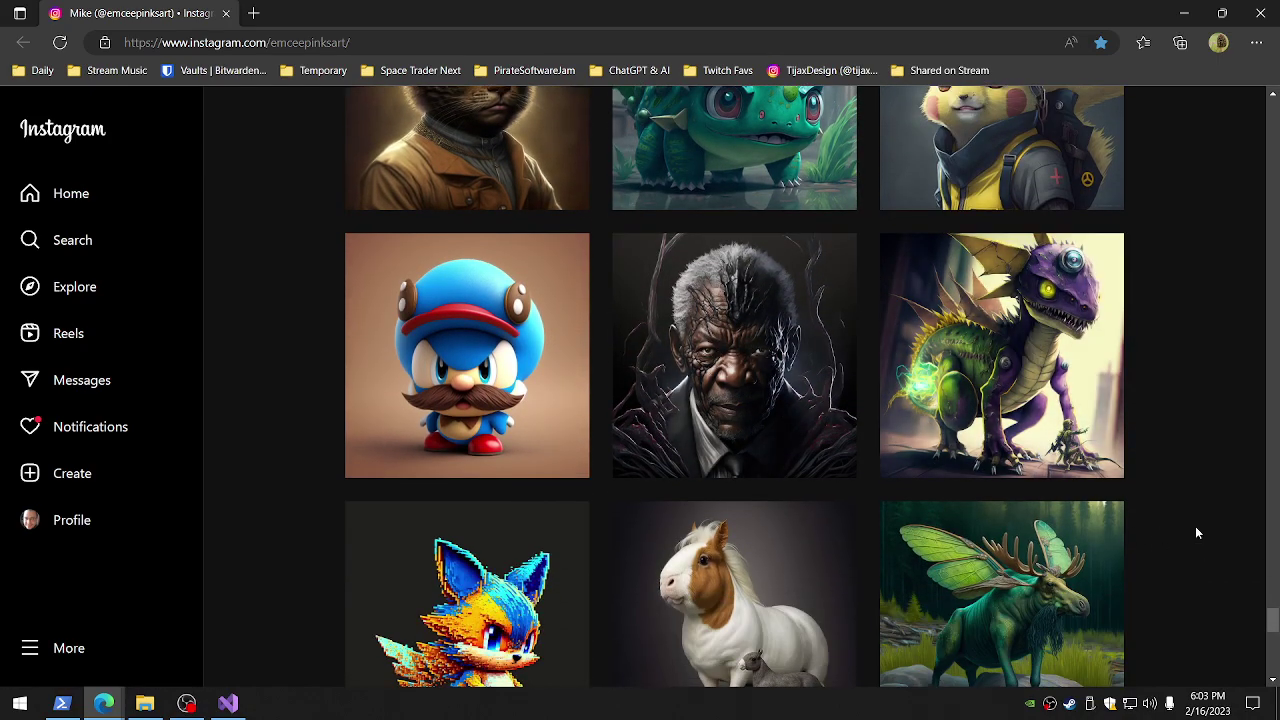
{"action": "scroll", "coordinate": [1197, 533], "scroll_direction": "down", "scroll_amount": 1}
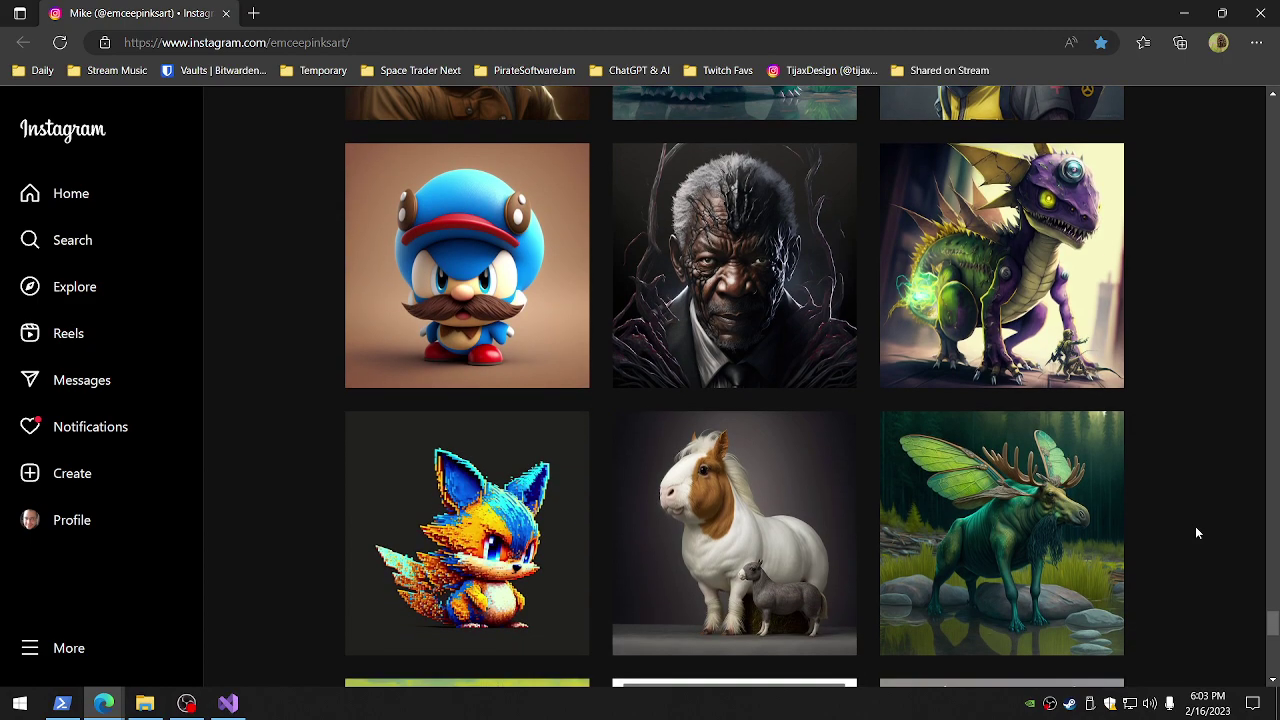
{"action": "scroll", "coordinate": [1170, 568], "scroll_direction": "down", "scroll_amount": 4}
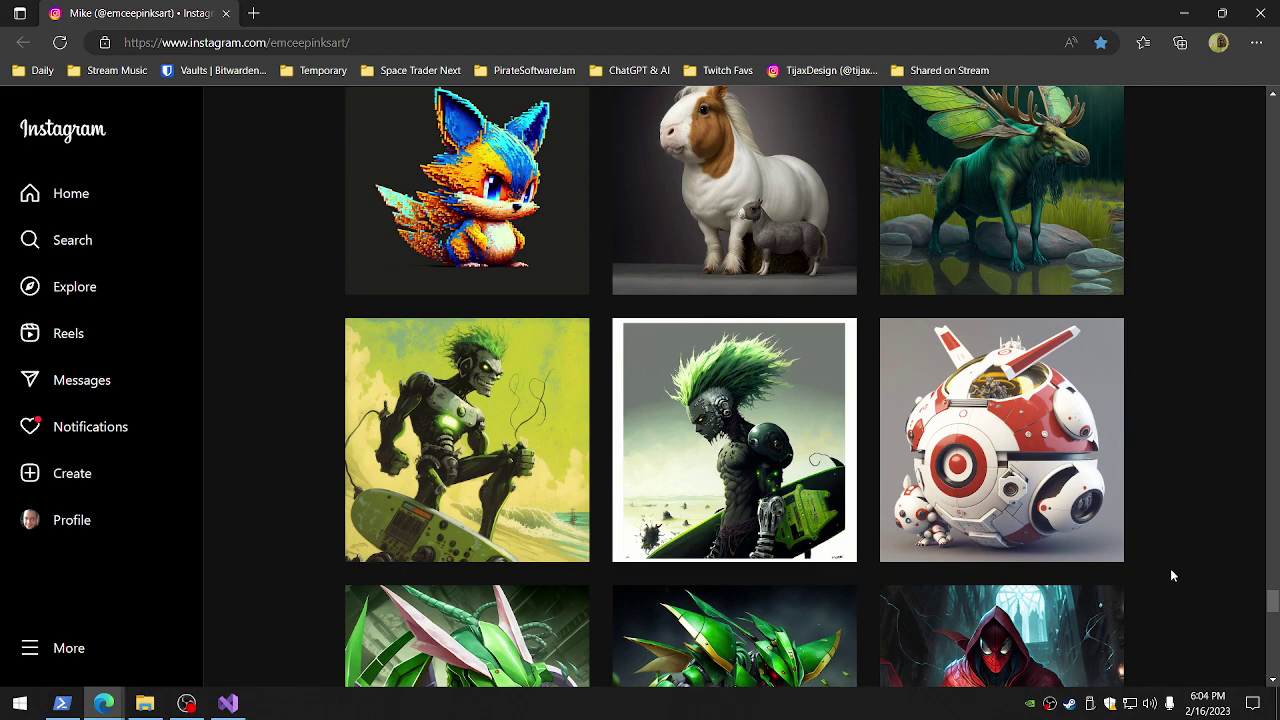
{"action": "scroll", "coordinate": [1172, 576], "scroll_direction": "down", "scroll_amount": 4}
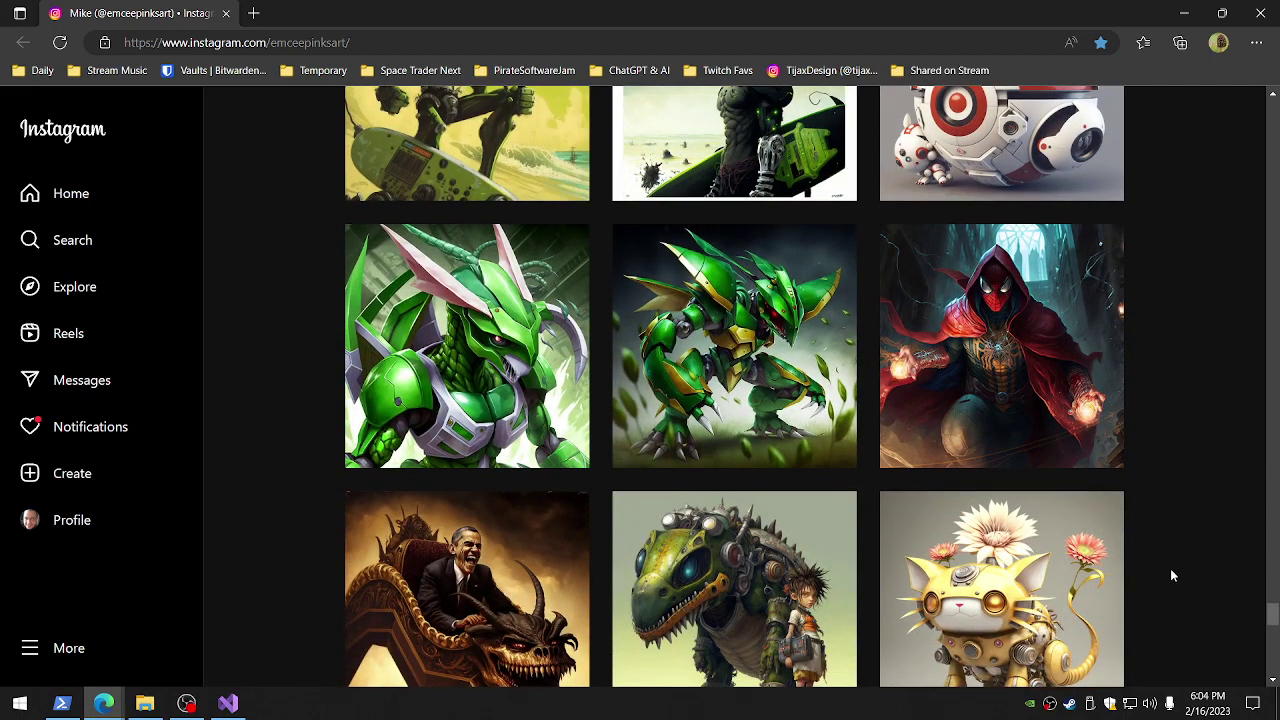
{"action": "scroll", "coordinate": [1172, 576], "scroll_direction": "down", "scroll_amount": 3}
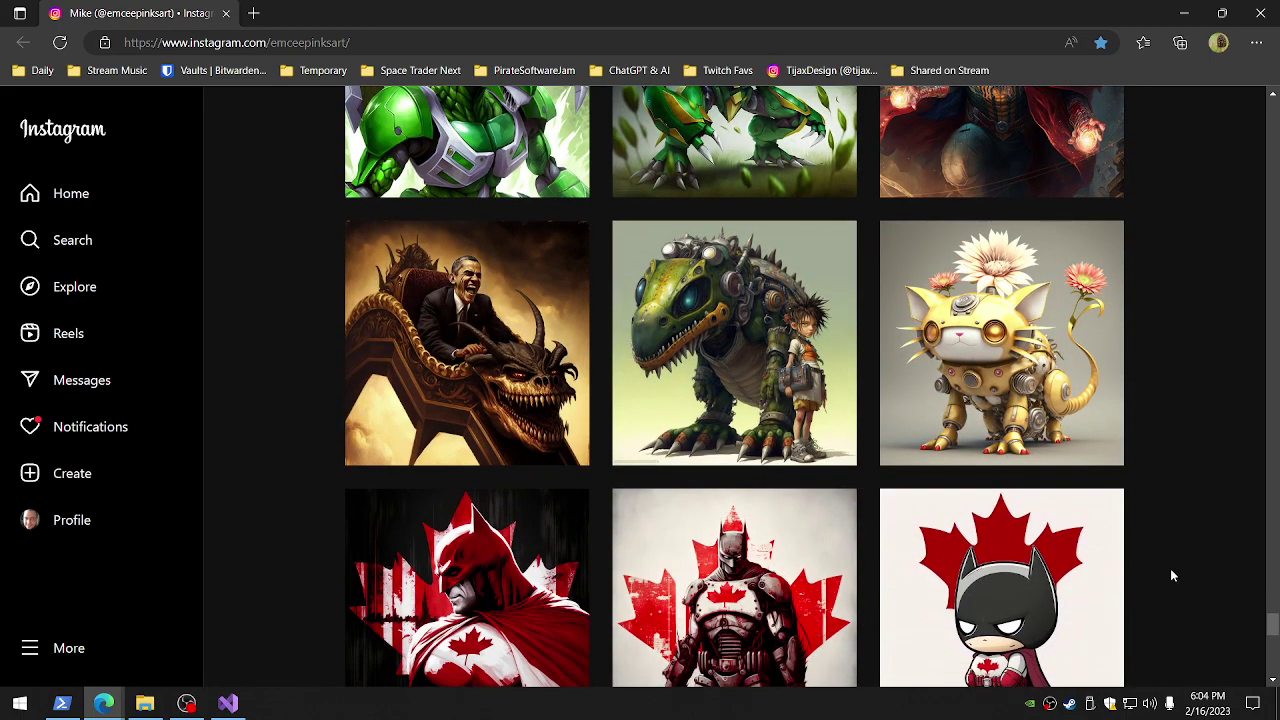
{"action": "scroll", "coordinate": [1172, 576], "scroll_direction": "down", "scroll_amount": 5}
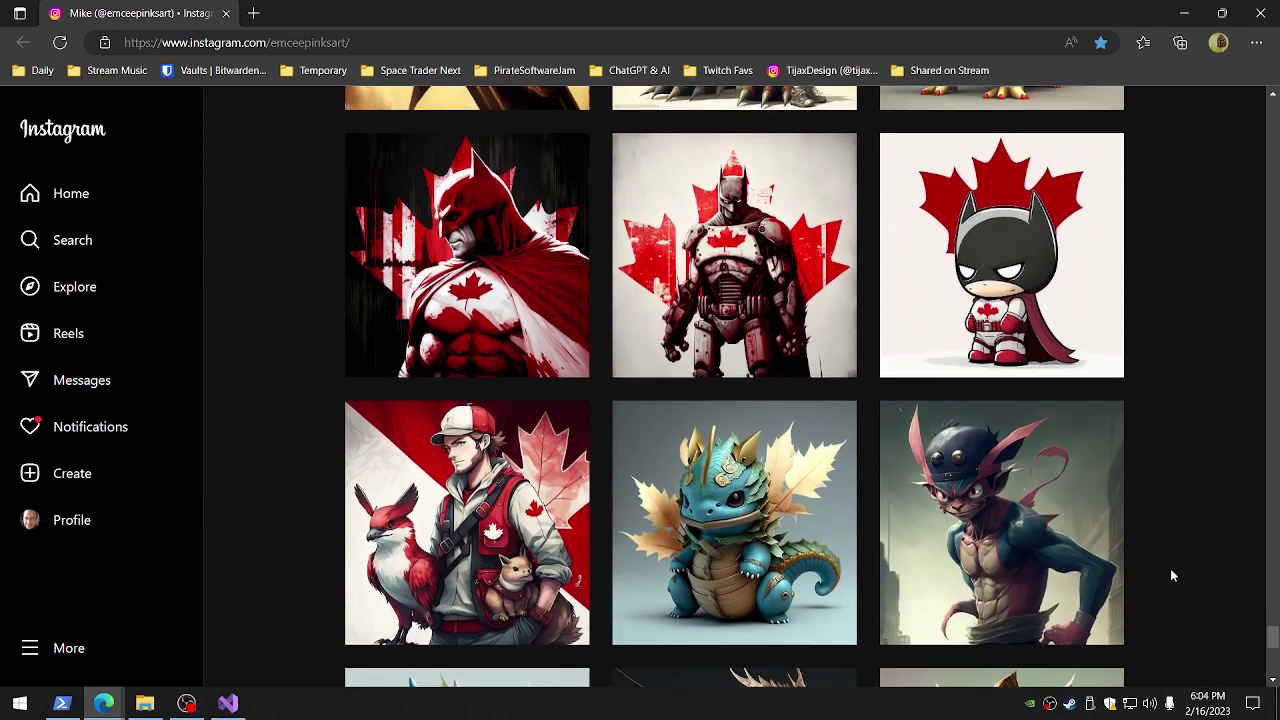
{"action": "scroll", "coordinate": [1172, 576], "scroll_direction": "down", "scroll_amount": 4}
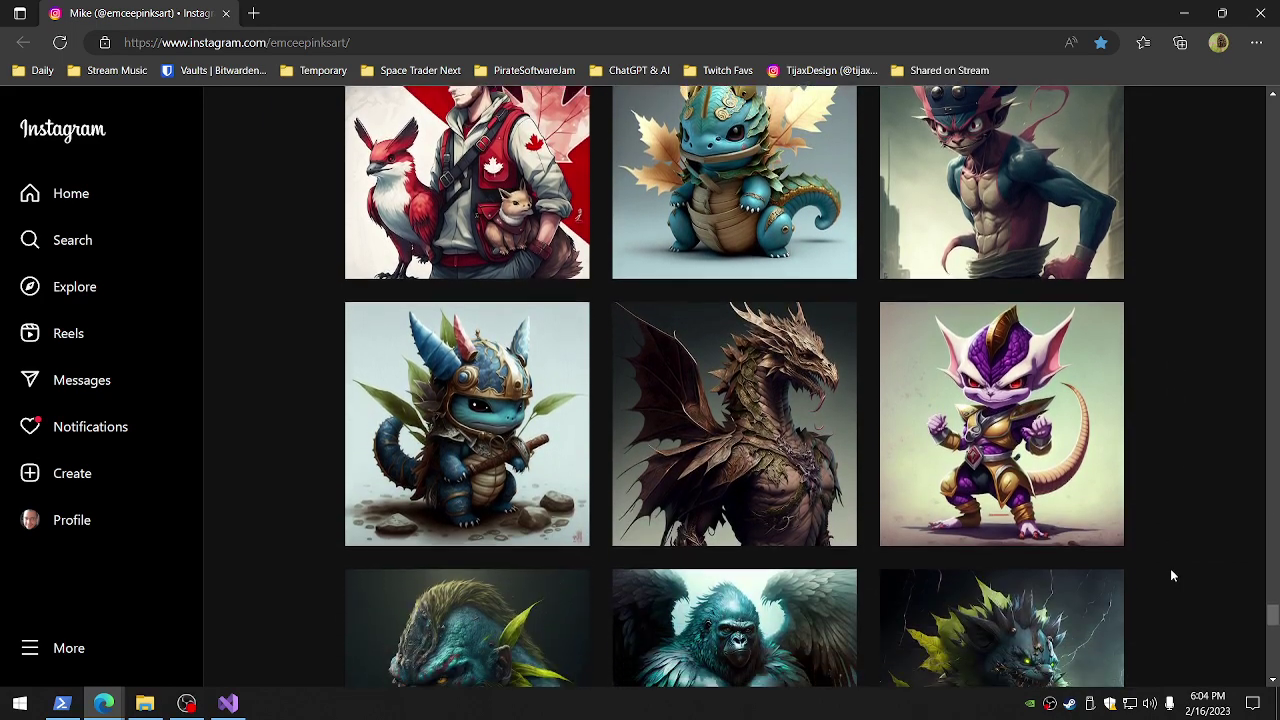
{"action": "scroll", "coordinate": [1172, 576], "scroll_direction": "down", "scroll_amount": 4}
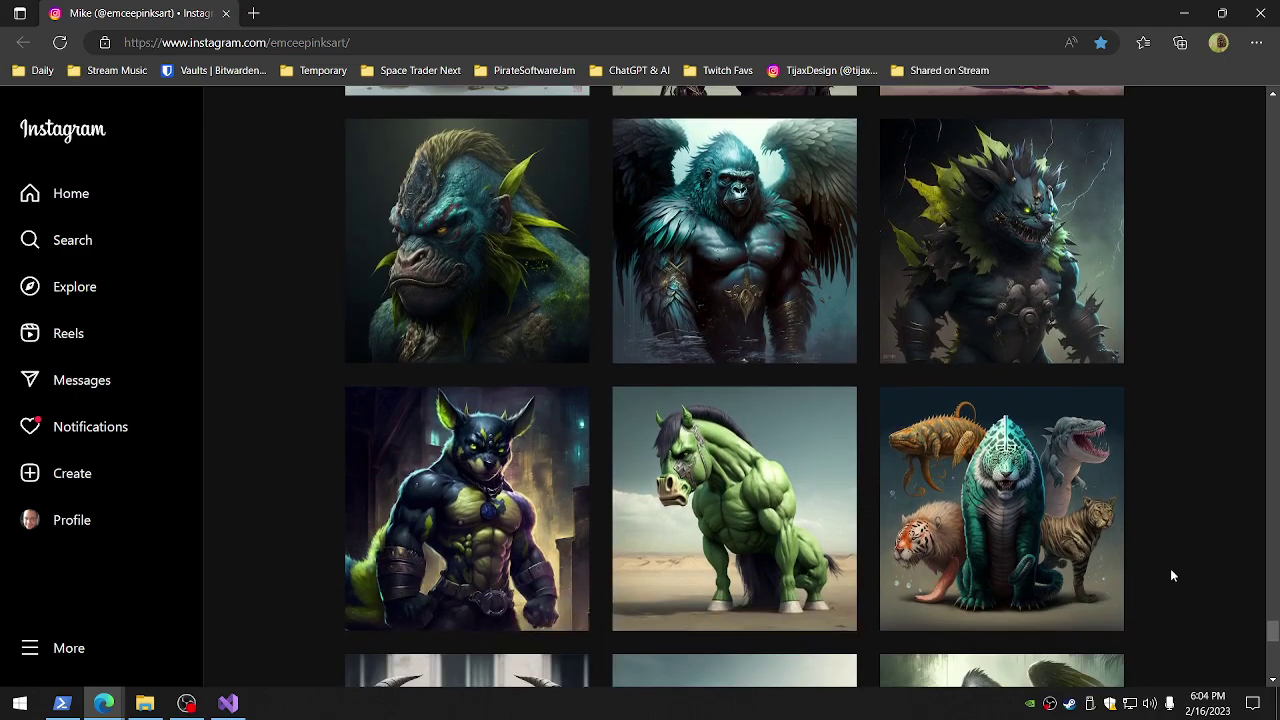
{"action": "scroll", "coordinate": [1172, 576], "scroll_direction": "down", "scroll_amount": 1}
{"action": "scroll", "coordinate": [1173, 575], "scroll_direction": "down", "scroll_amount": 1}
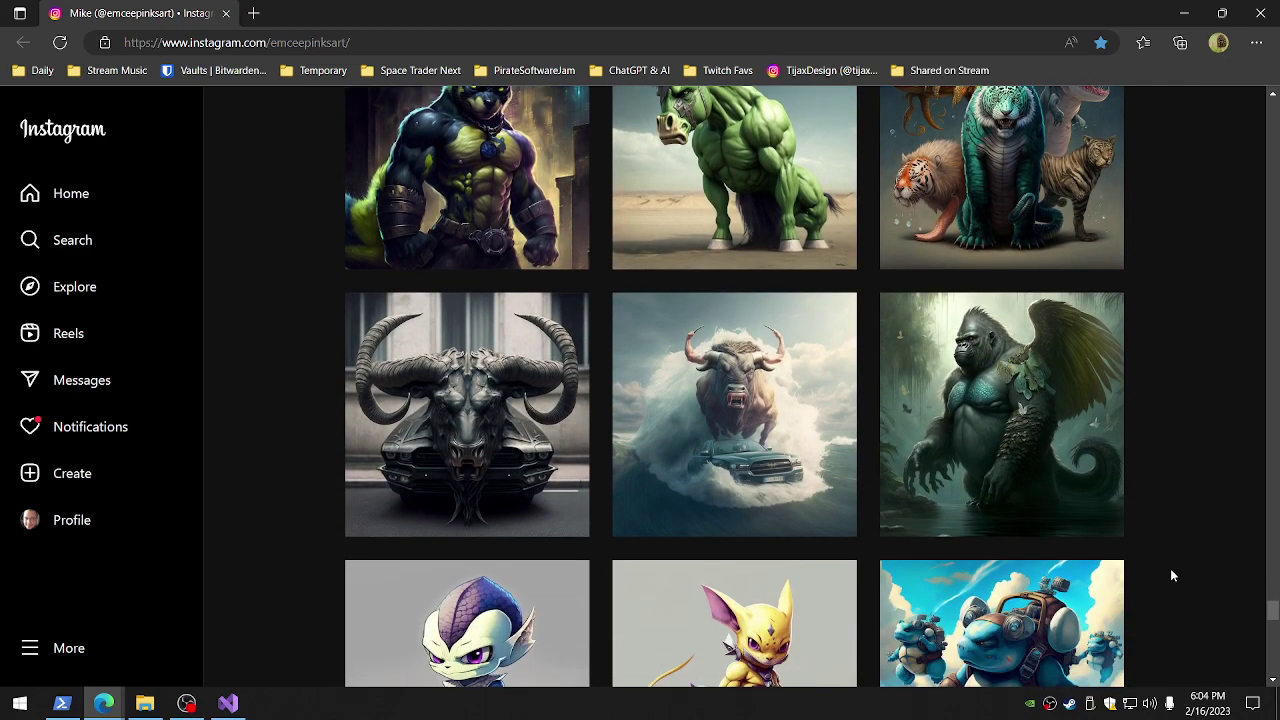
Look through the artist's next Instagram posts, from the chibi creatures and dragons down to the big-eyed fantasy animals
{"action": "scroll", "coordinate": [1173, 575], "scroll_direction": "down", "scroll_amount": 5}
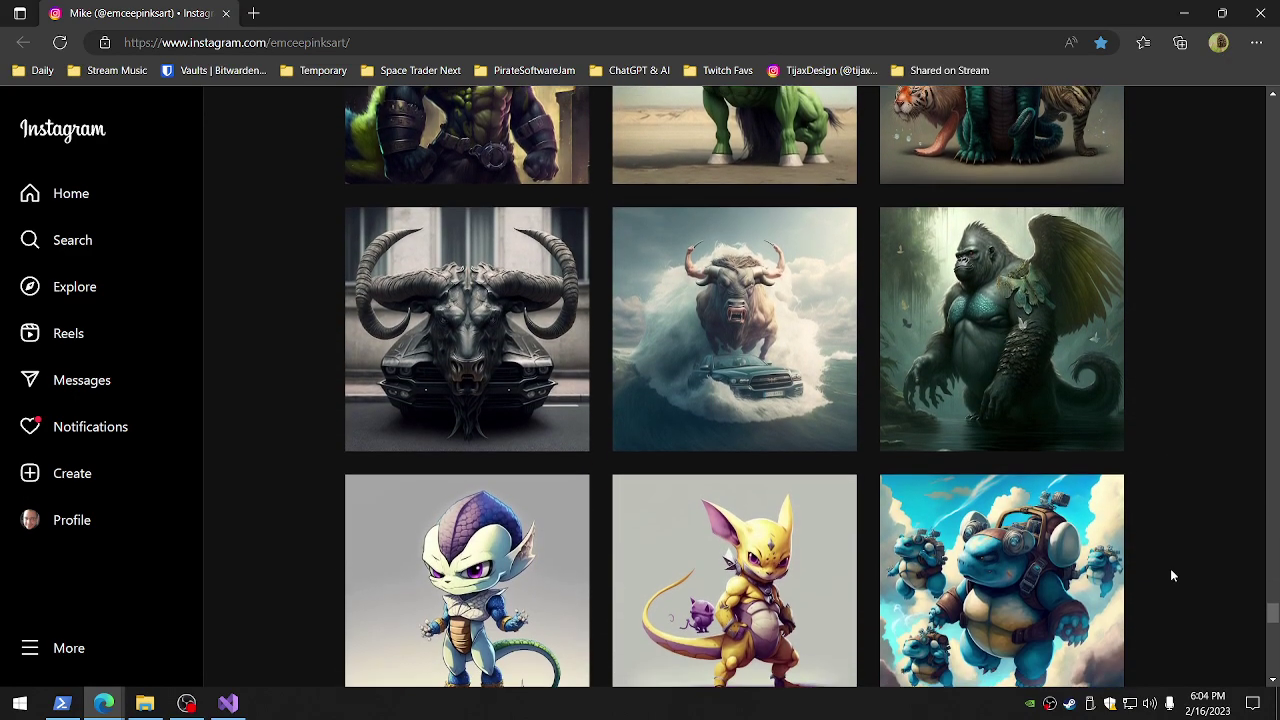
{"action": "scroll", "coordinate": [1173, 575], "scroll_direction": "down", "scroll_amount": 4}
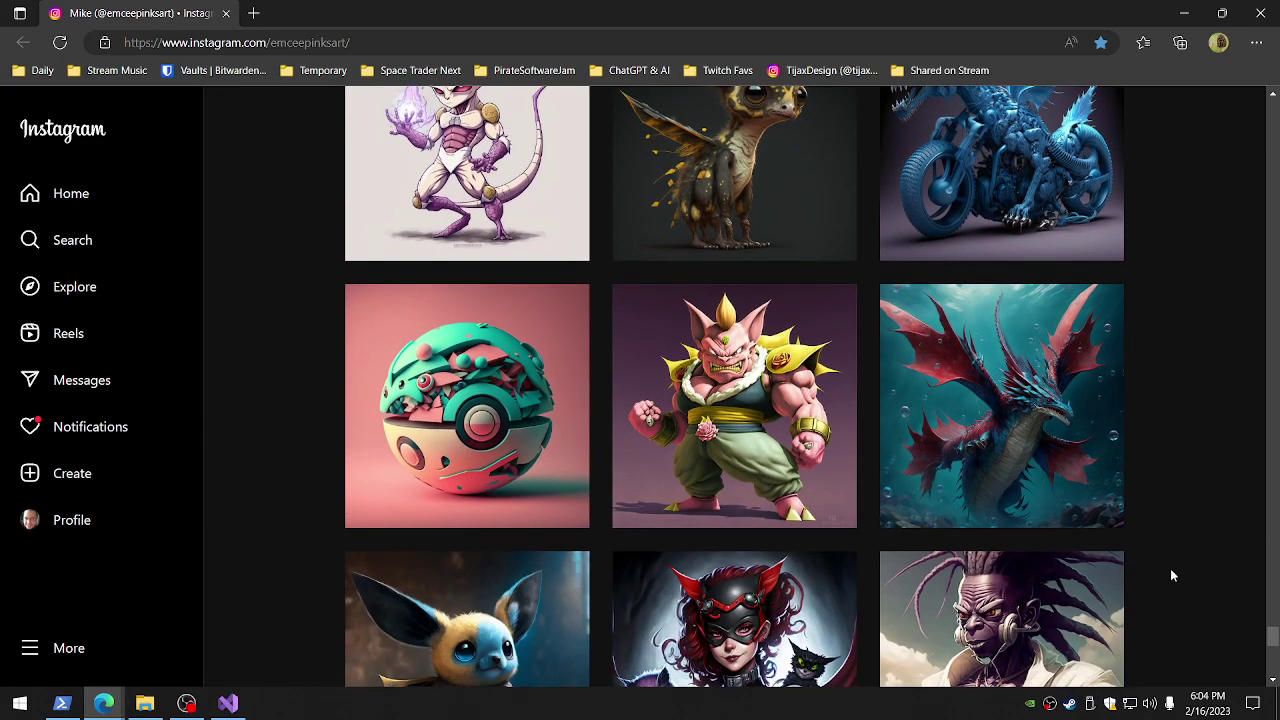
{"action": "scroll", "coordinate": [1173, 575], "scroll_direction": "down", "scroll_amount": 3}
{"action": "scroll", "coordinate": [1173, 575], "scroll_direction": "down", "scroll_amount": 4}
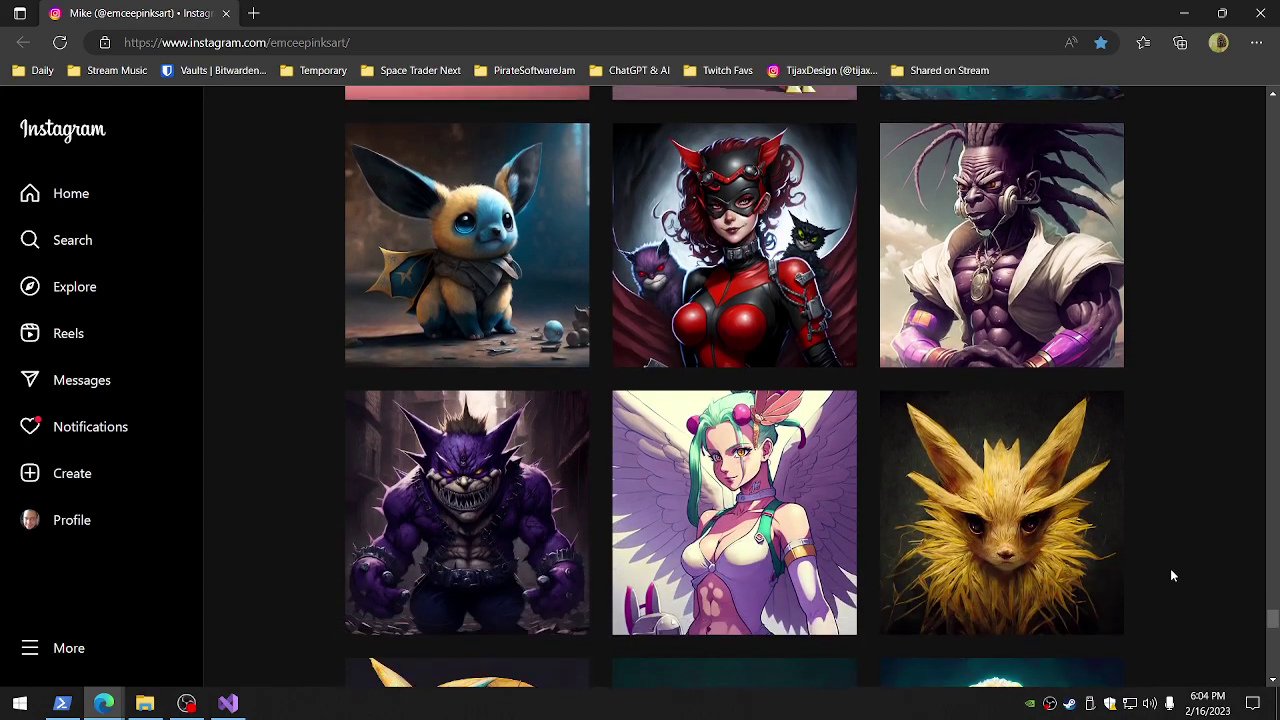
{"action": "scroll", "coordinate": [1173, 575], "scroll_direction": "down", "scroll_amount": 1}
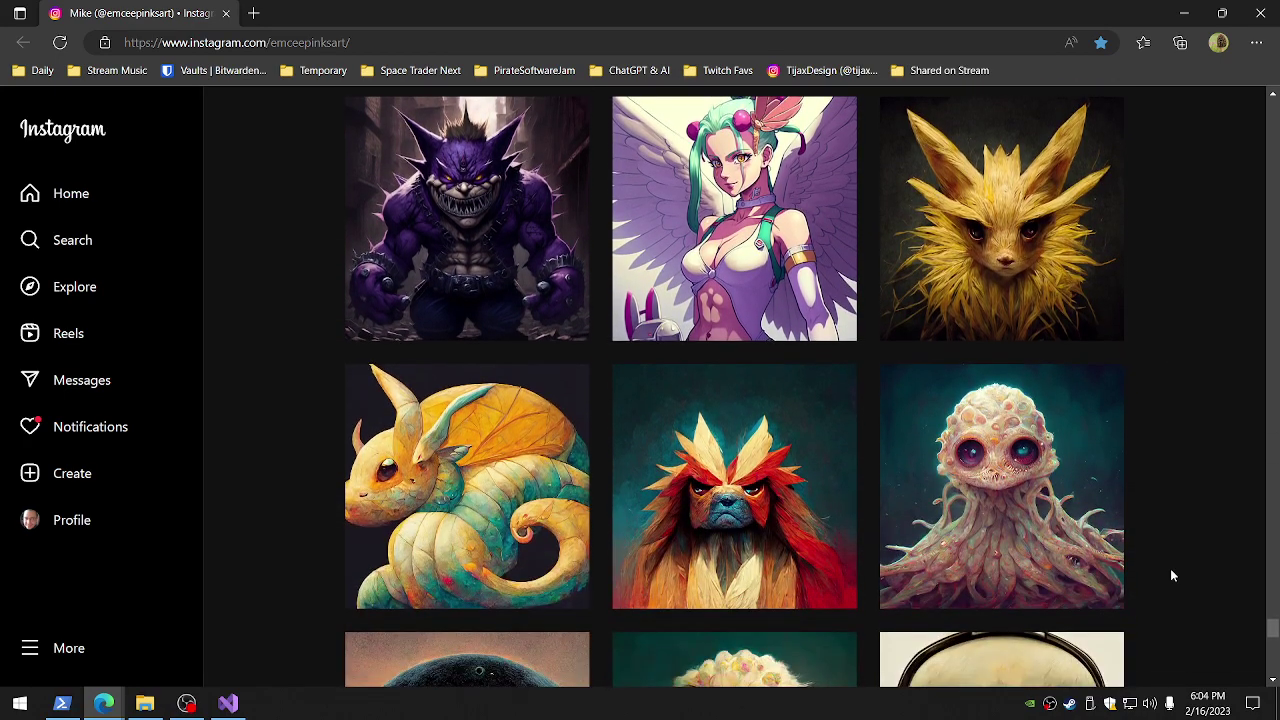
{"action": "scroll", "coordinate": [1173, 575], "scroll_direction": "down", "scroll_amount": 2}
{"action": "scroll", "coordinate": [1173, 575], "scroll_direction": "down", "scroll_amount": 2}
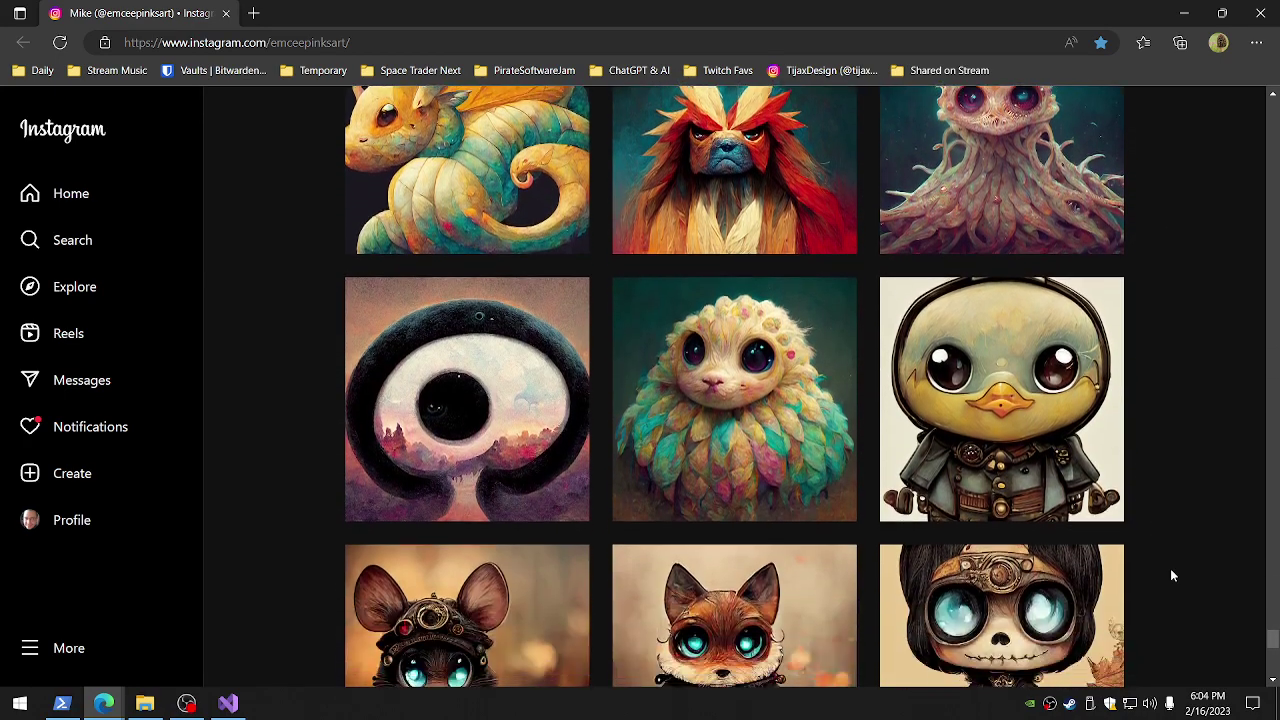
{"action": "scroll", "coordinate": [1173, 575], "scroll_direction": "down", "scroll_amount": 1}
Browse the artist's series of steampunk animal characters, from the goggled dogs and hummingbird down to the lion and bears
{"action": "scroll", "coordinate": [1173, 575], "scroll_direction": "down", "scroll_amount": 5}
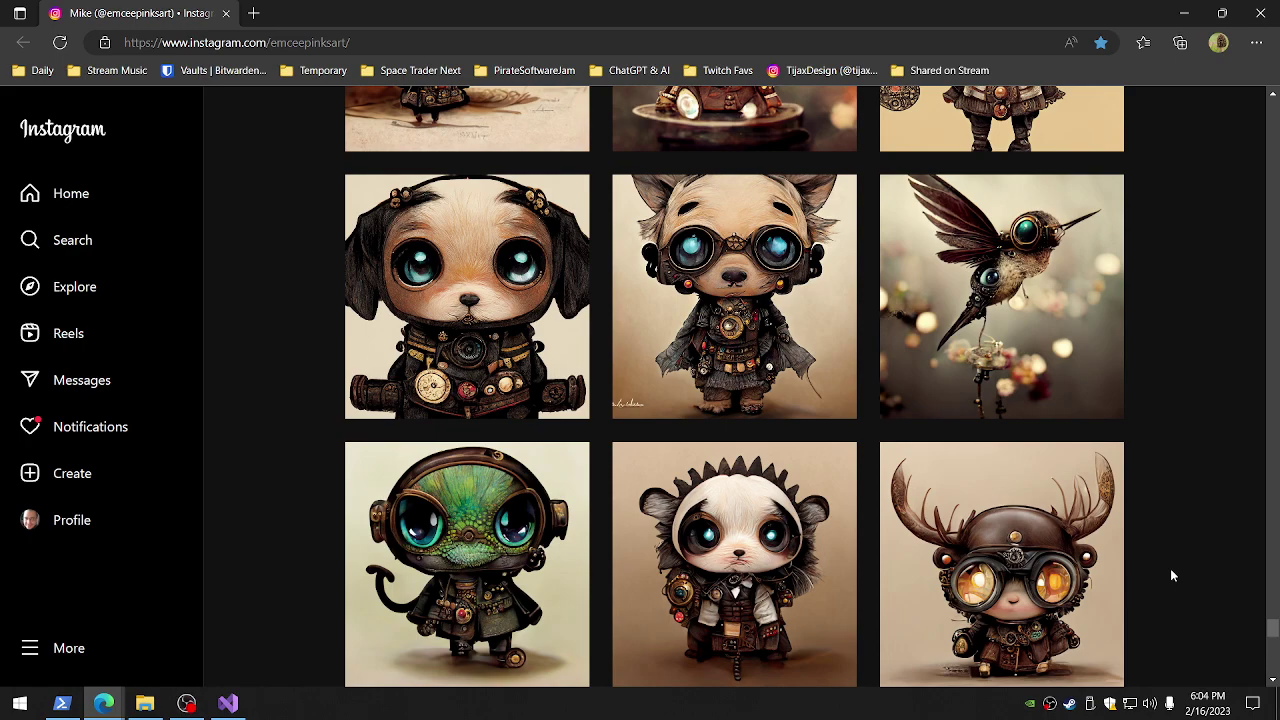
{"action": "scroll", "coordinate": [1173, 575], "scroll_direction": "down", "scroll_amount": 4}
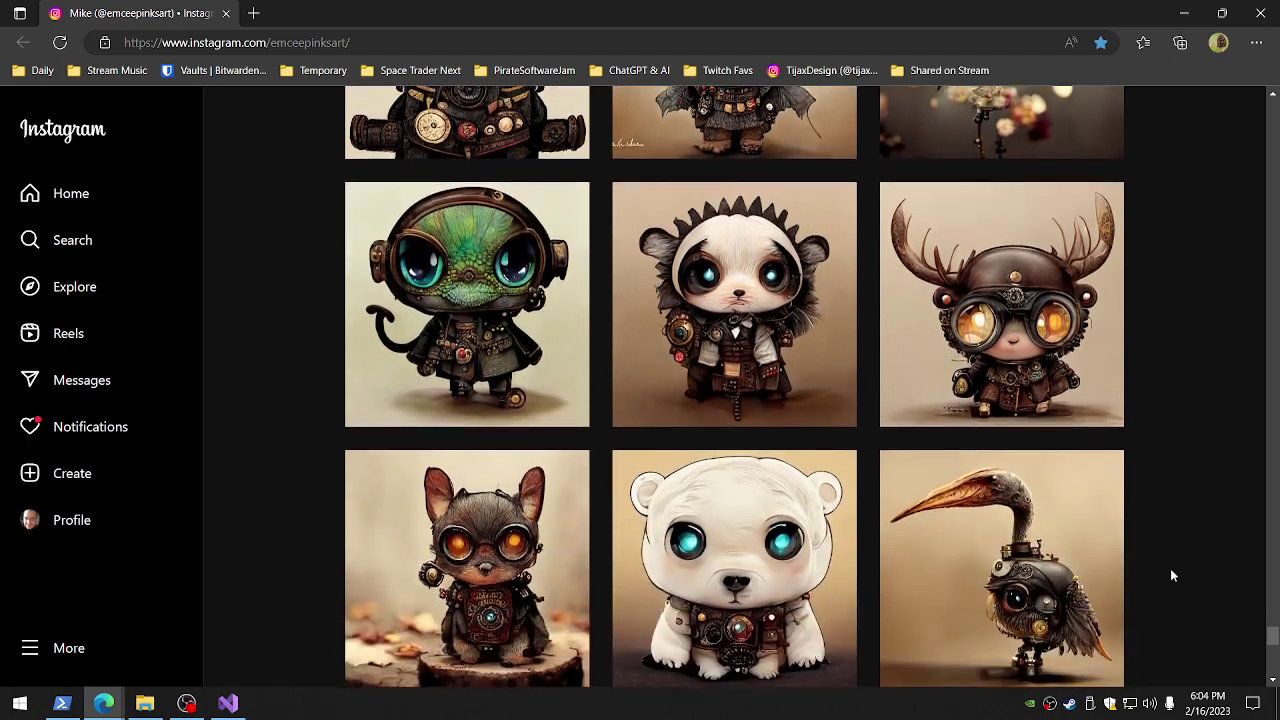
{"action": "scroll", "coordinate": [1173, 575], "scroll_direction": "down", "scroll_amount": 4}
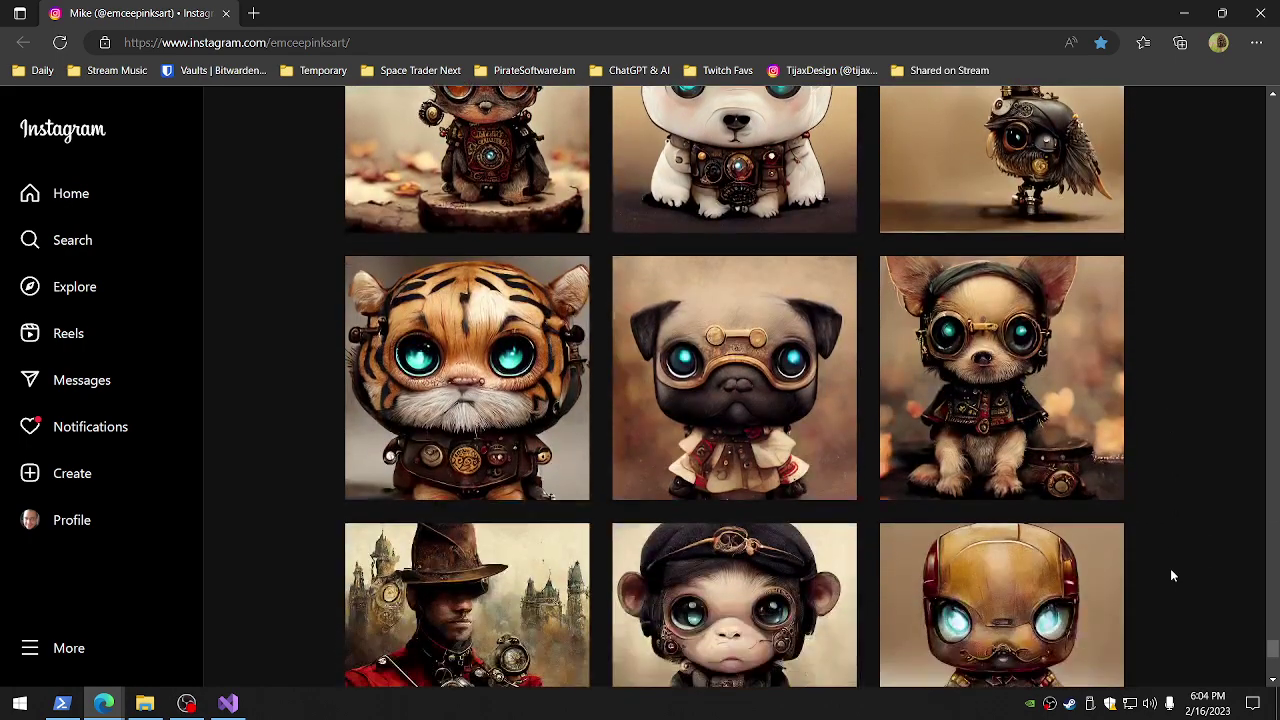
{"action": "scroll", "coordinate": [1173, 575], "scroll_direction": "down", "scroll_amount": 2}
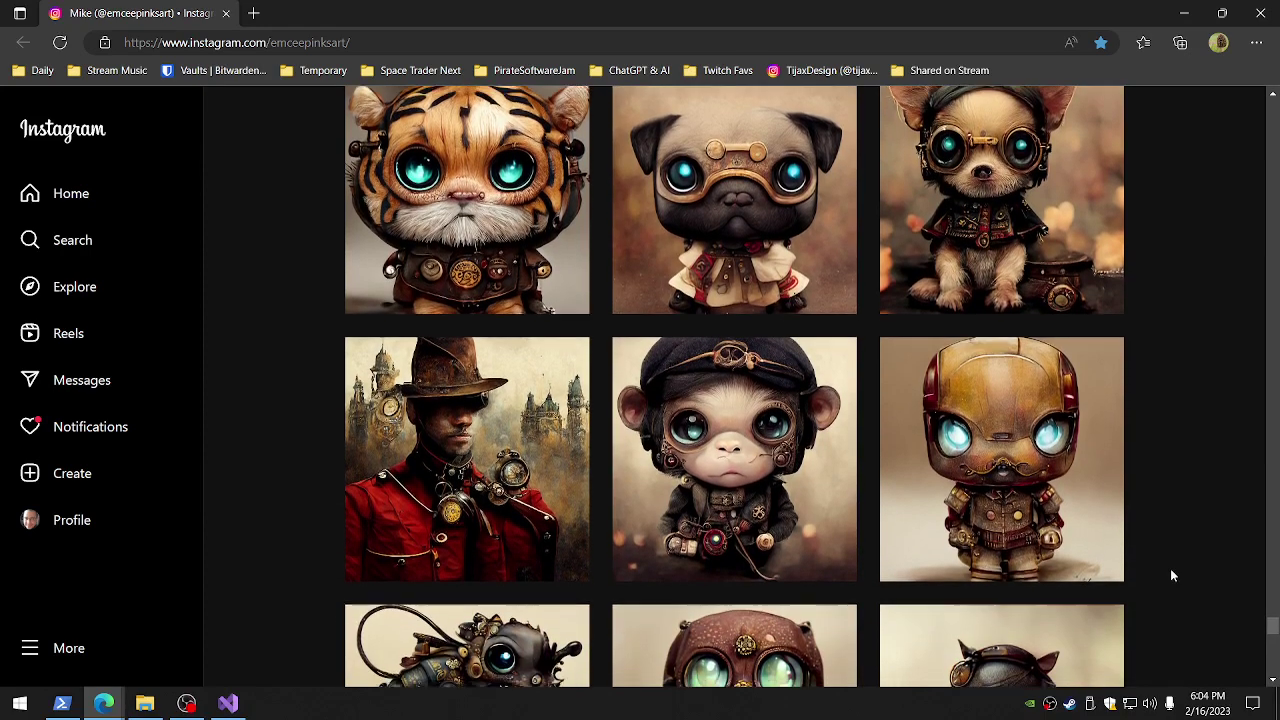
{"action": "scroll", "coordinate": [1173, 575], "scroll_direction": "down", "scroll_amount": 2}
{"action": "scroll", "coordinate": [1173, 575], "scroll_direction": "down", "scroll_amount": 1}
{"action": "scroll", "coordinate": [1173, 575], "scroll_direction": "down", "scroll_amount": 2}
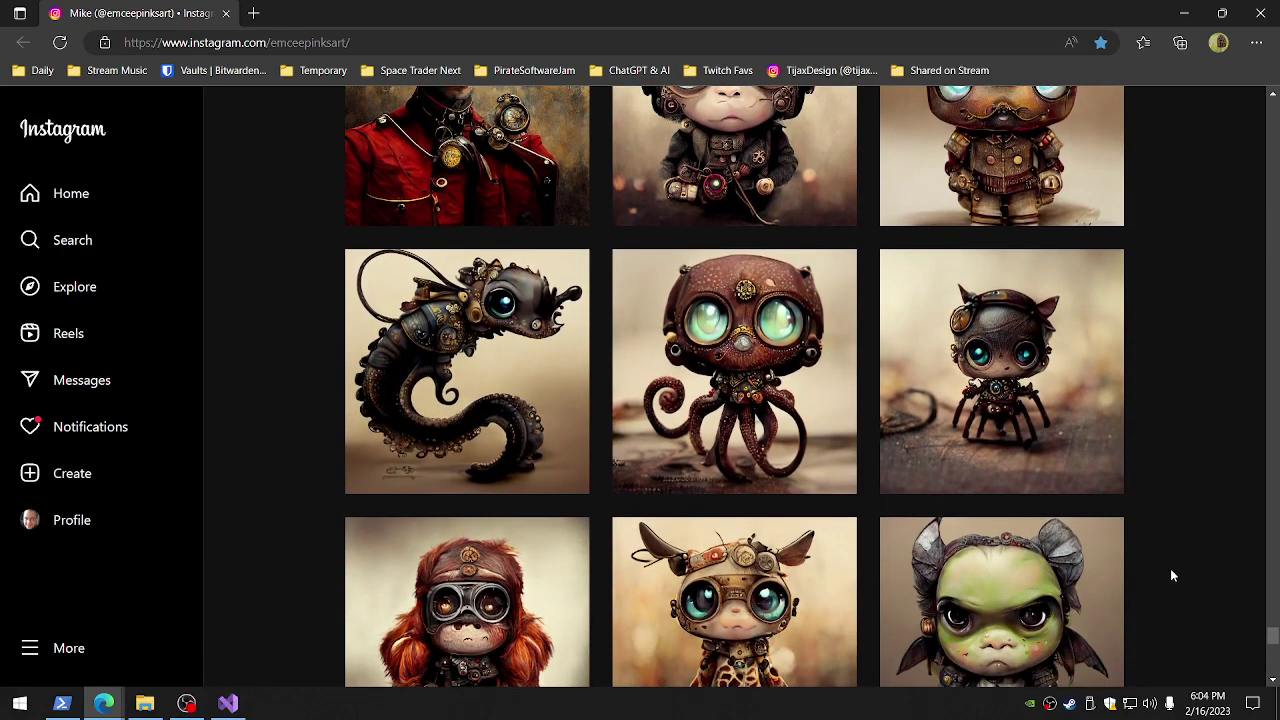
{"action": "scroll", "coordinate": [1173, 575], "scroll_direction": "down", "scroll_amount": 4}
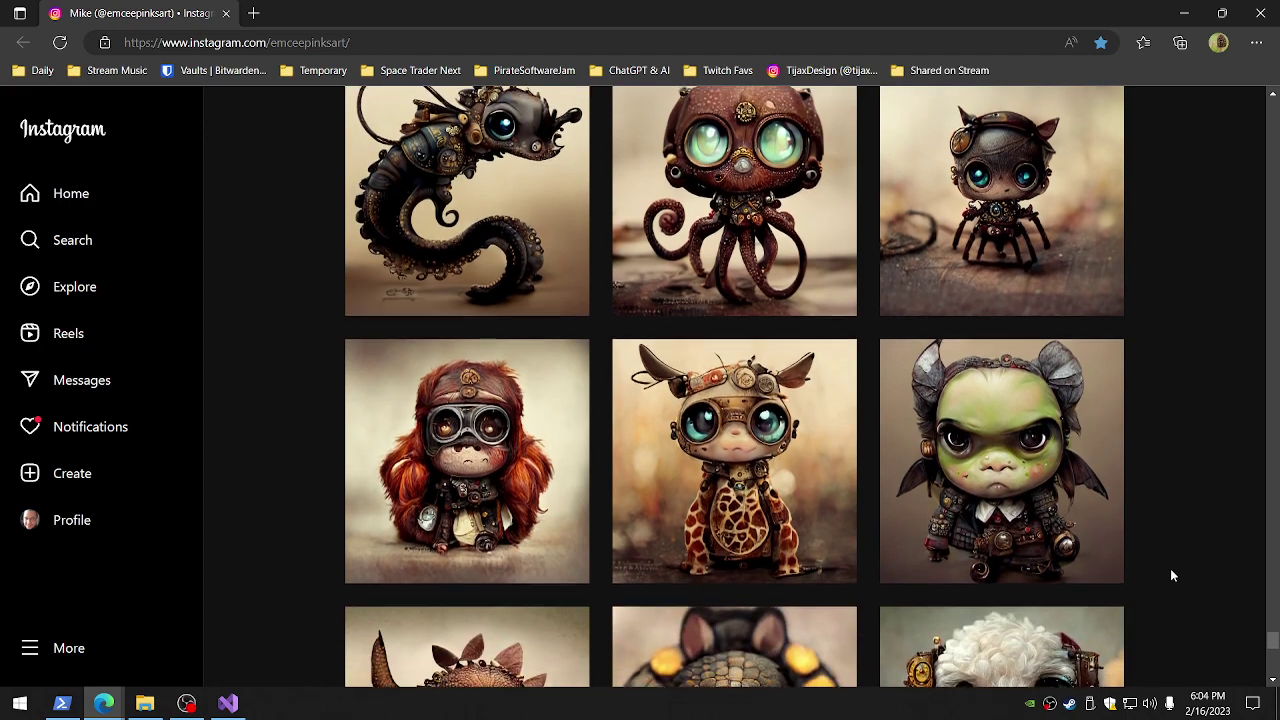
{"action": "scroll", "coordinate": [1173, 575], "scroll_direction": "down", "scroll_amount": 3}
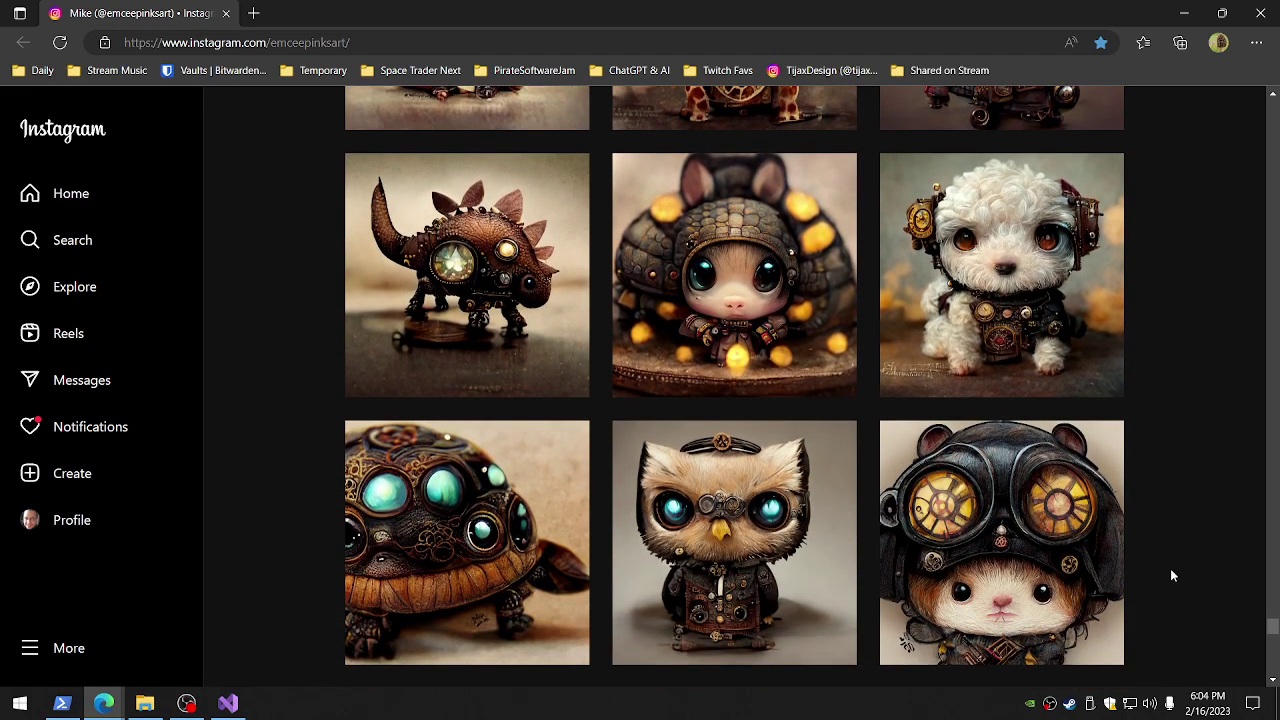
{"action": "scroll", "coordinate": [1173, 575], "scroll_direction": "down", "scroll_amount": 5}
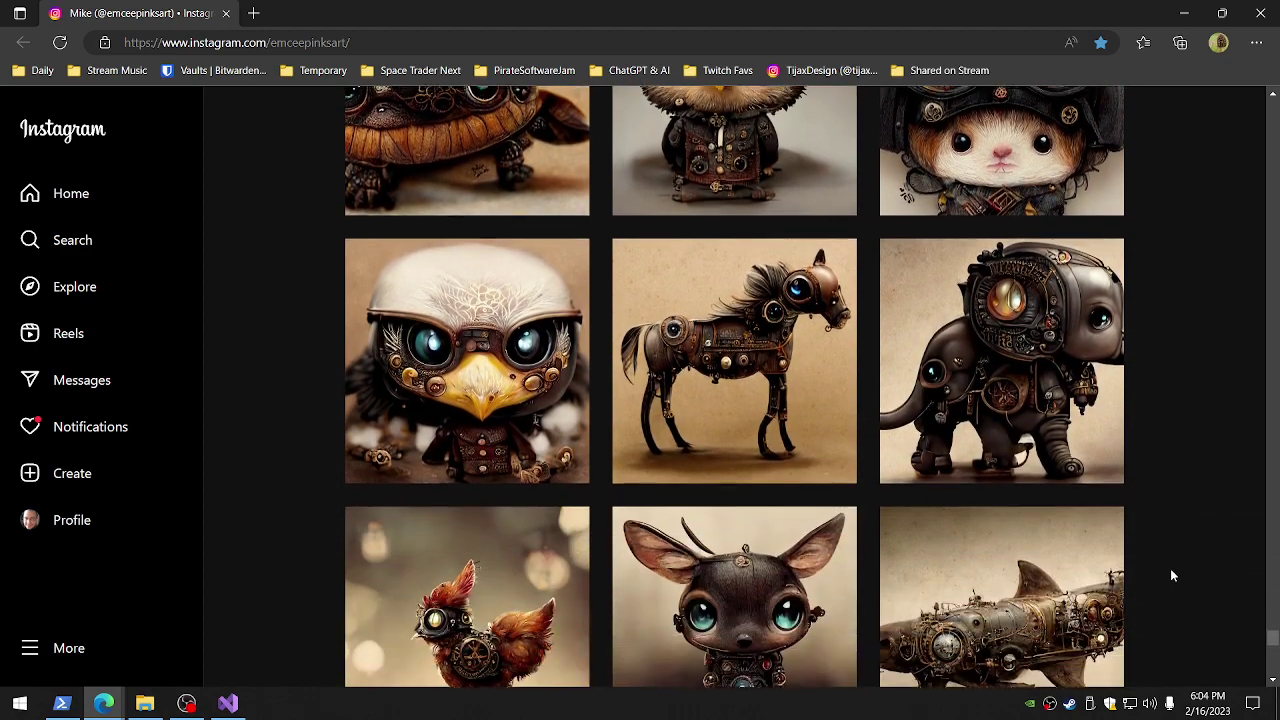
{"action": "scroll", "coordinate": [1173, 575], "scroll_direction": "down", "scroll_amount": 3}
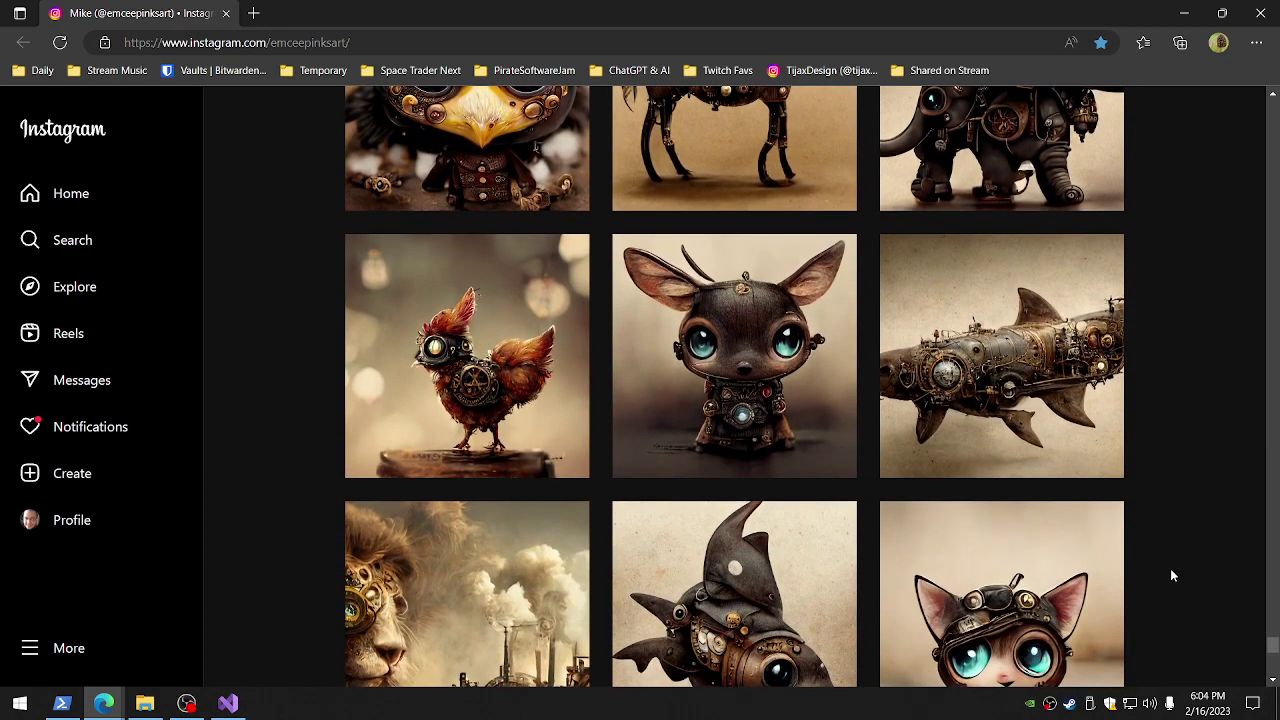
{"action": "scroll", "coordinate": [1173, 575], "scroll_direction": "down", "scroll_amount": 1}
{"action": "scroll", "coordinate": [1173, 575], "scroll_direction": "down", "scroll_amount": 3}
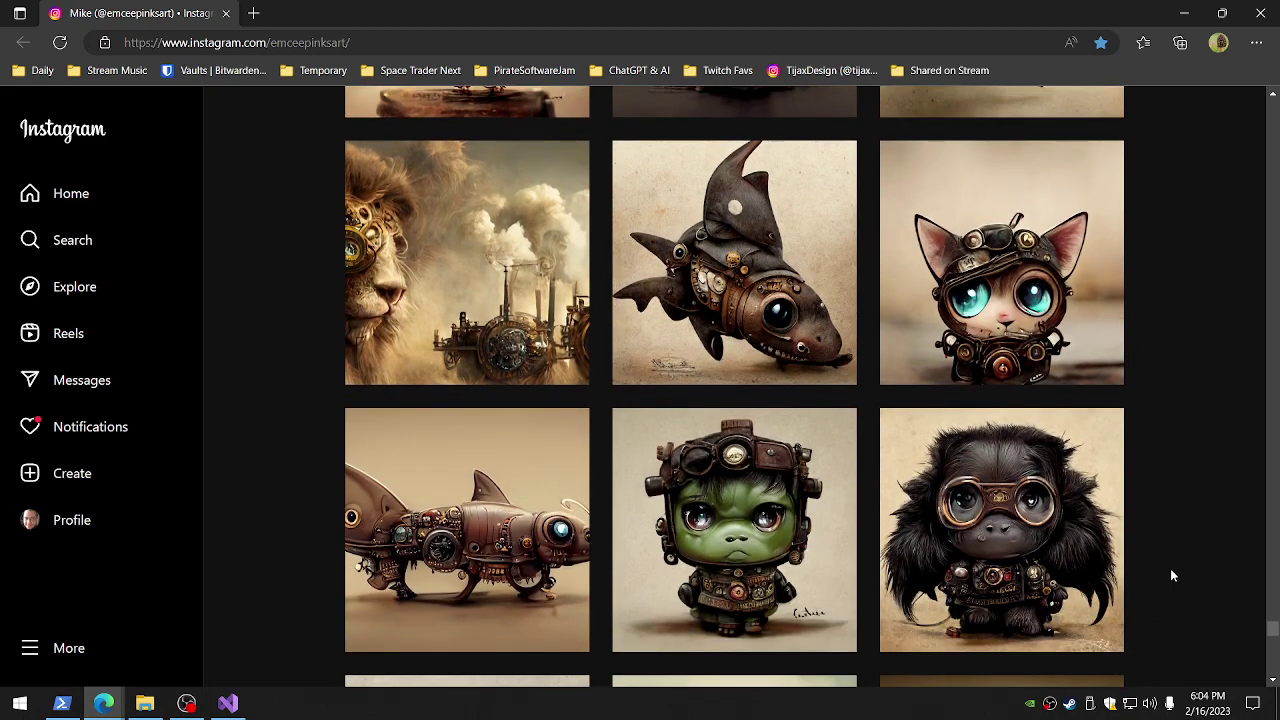
{"action": "scroll", "coordinate": [1173, 575], "scroll_direction": "down", "scroll_amount": 6}
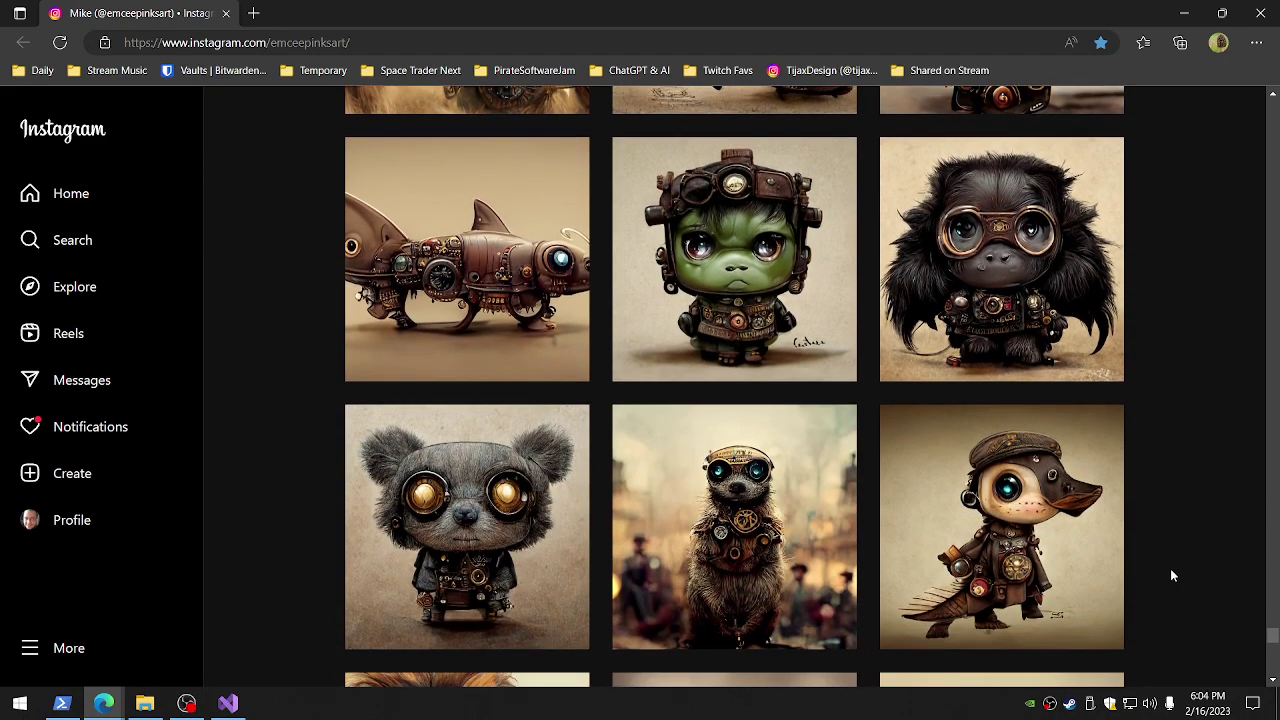
{"action": "scroll", "coordinate": [1173, 575], "scroll_direction": "down", "scroll_amount": 3}
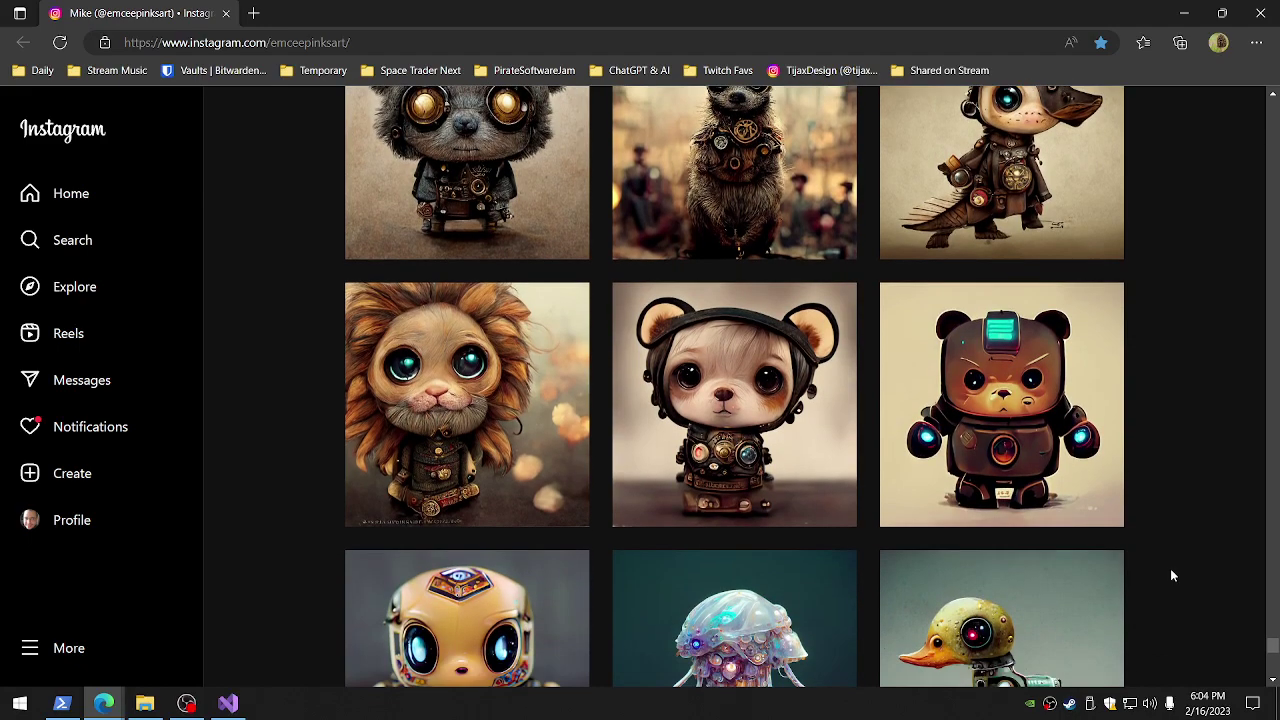
Examine the robotic and cyborg creature posts on the profile, from the jellyfish and baby dragons down to the metallic tiger and pug
{"action": "scroll", "coordinate": [1173, 575], "scroll_direction": "down", "scroll_amount": 3}
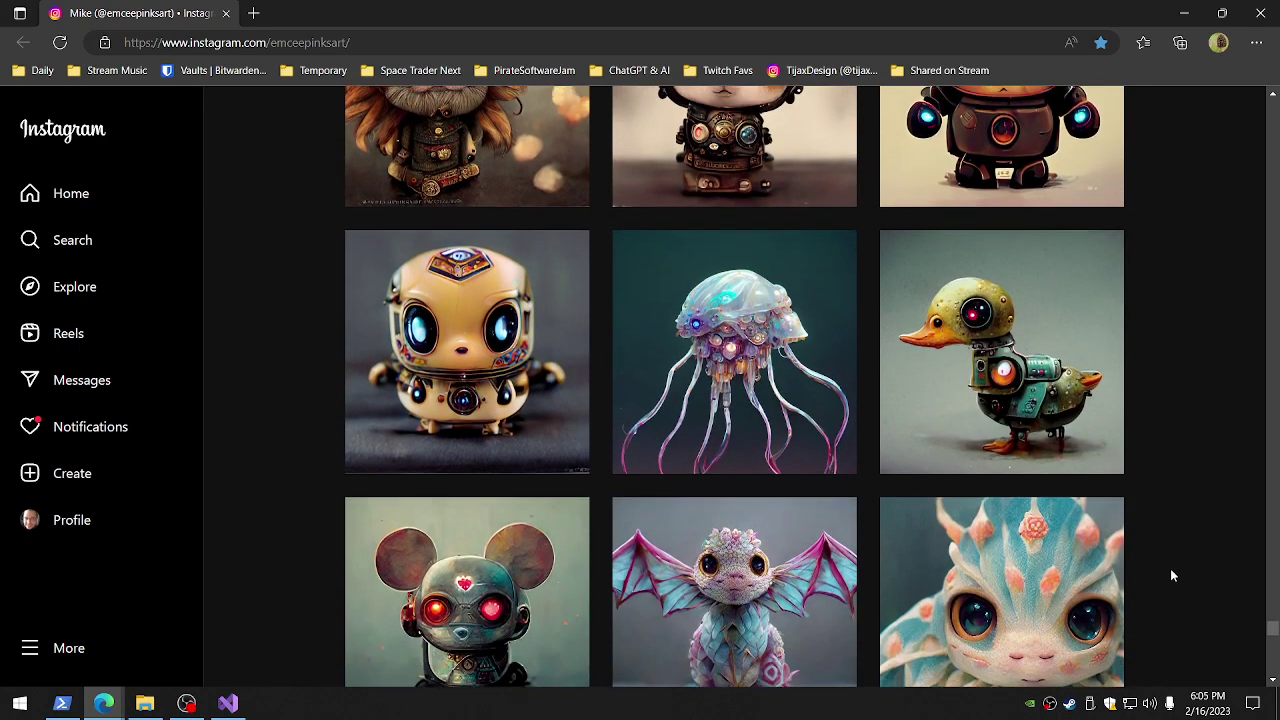
{"action": "scroll", "coordinate": [1173, 575], "scroll_direction": "down", "scroll_amount": 2}
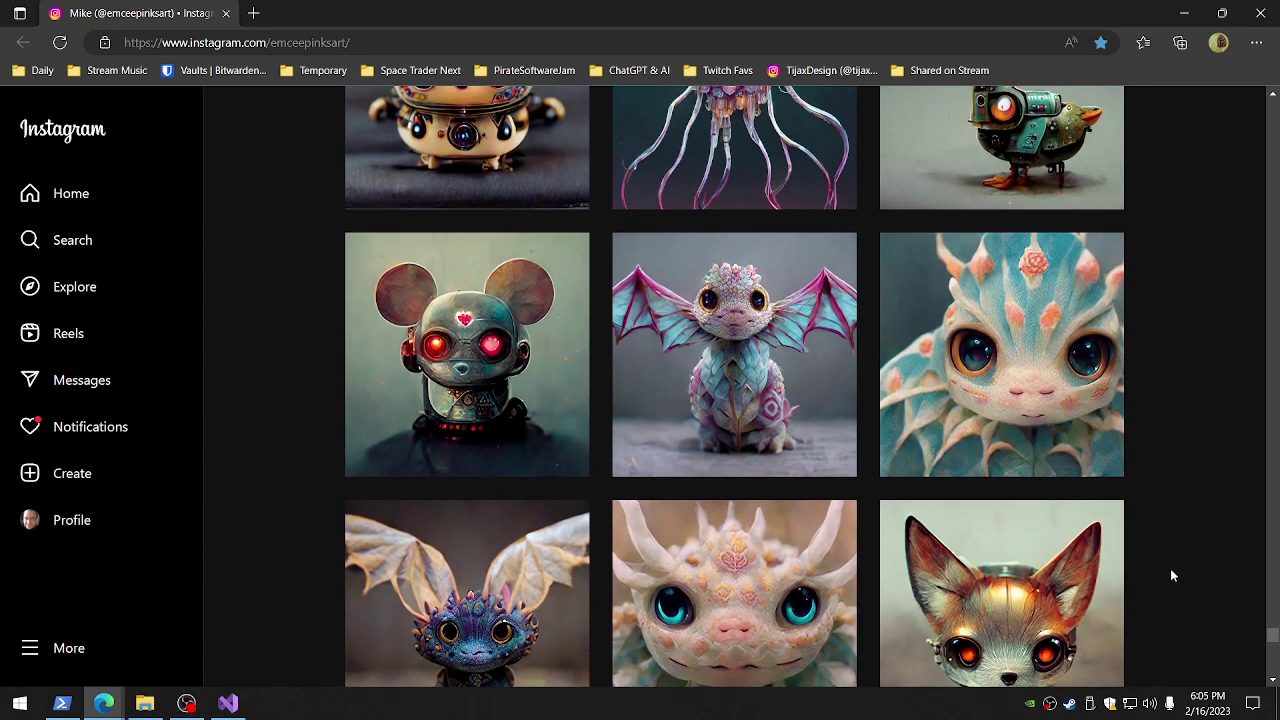
{"action": "scroll", "coordinate": [1173, 575], "scroll_direction": "down", "scroll_amount": 1}
{"action": "scroll", "coordinate": [1173, 575], "scroll_direction": "down", "scroll_amount": 3}
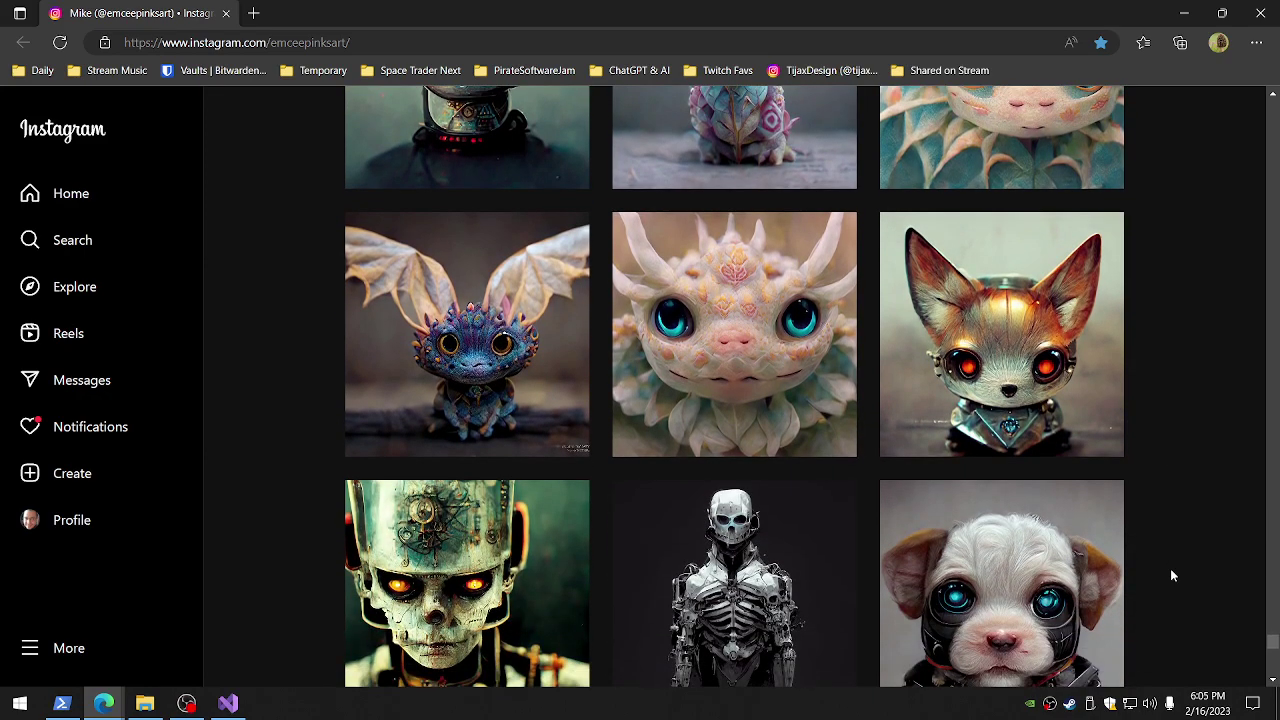
{"action": "scroll", "coordinate": [1173, 575], "scroll_direction": "down", "scroll_amount": 2}
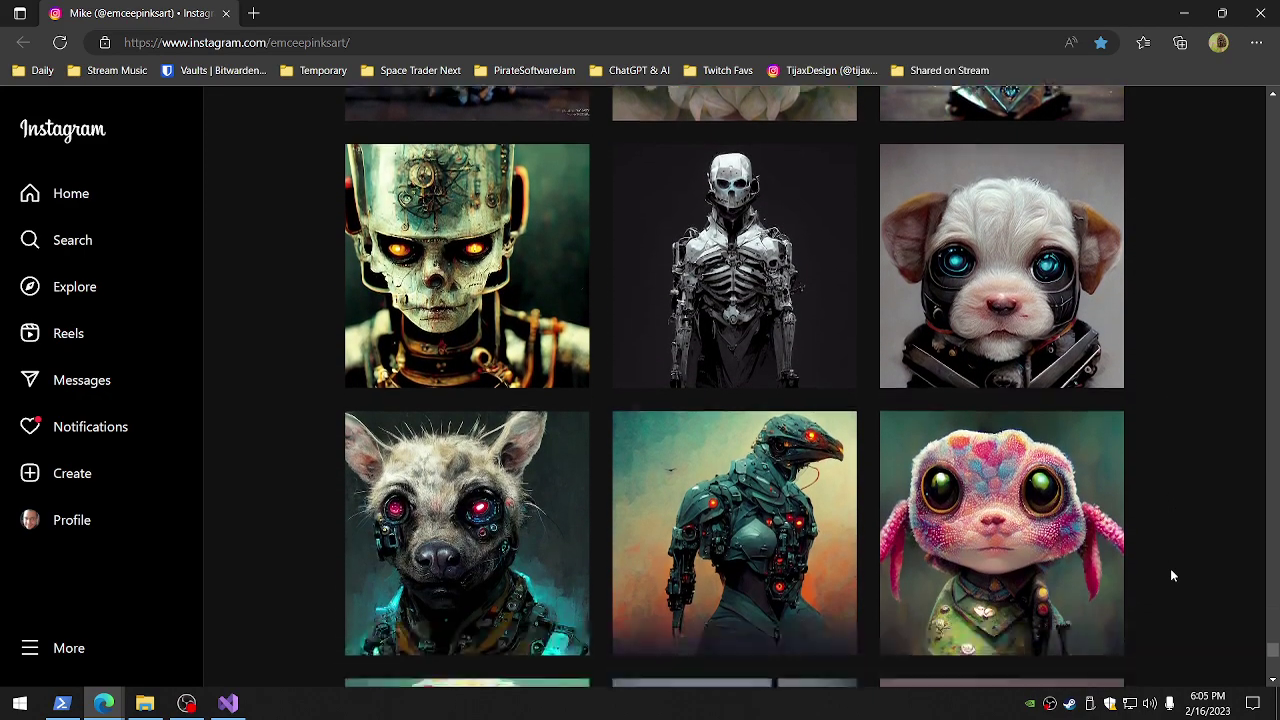
{"action": "scroll", "coordinate": [1173, 575], "scroll_direction": "down", "scroll_amount": 2}
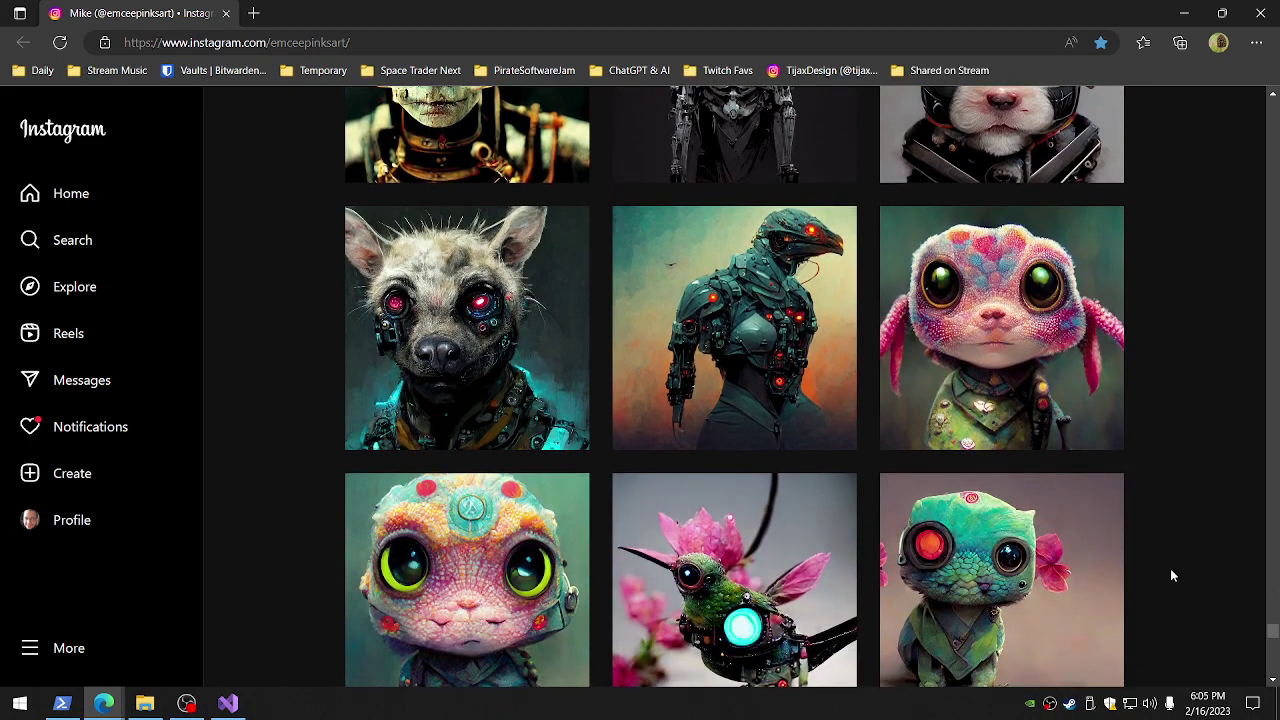
{"action": "scroll", "coordinate": [1173, 575], "scroll_direction": "down", "scroll_amount": 2}
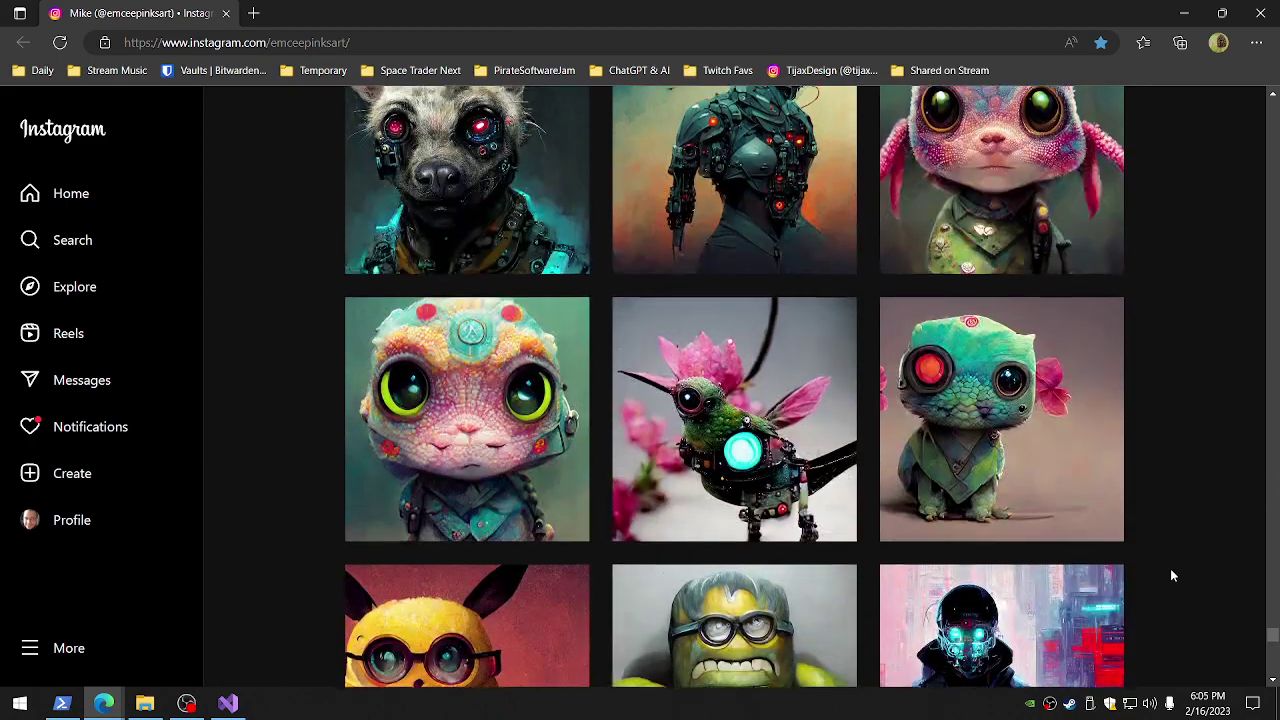
{"action": "scroll", "coordinate": [1173, 575], "scroll_direction": "down", "scroll_amount": 4}
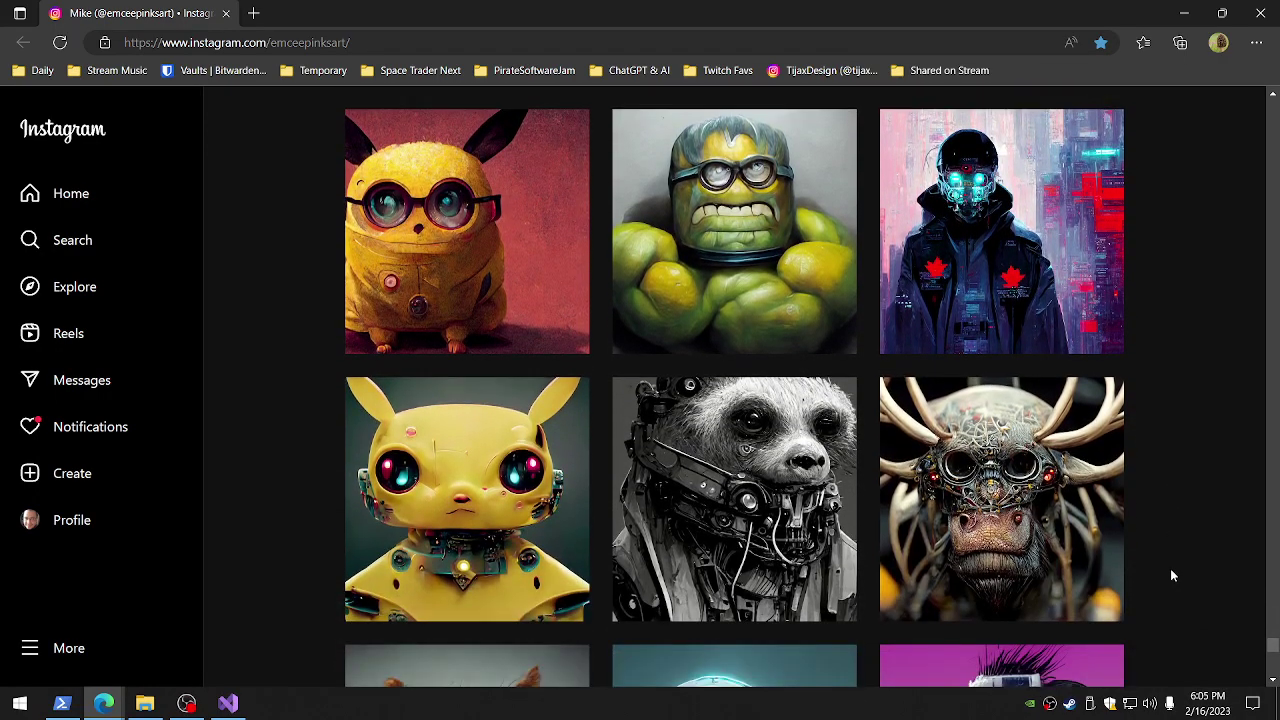
{"action": "scroll", "coordinate": [1173, 575], "scroll_direction": "down", "scroll_amount": 3}
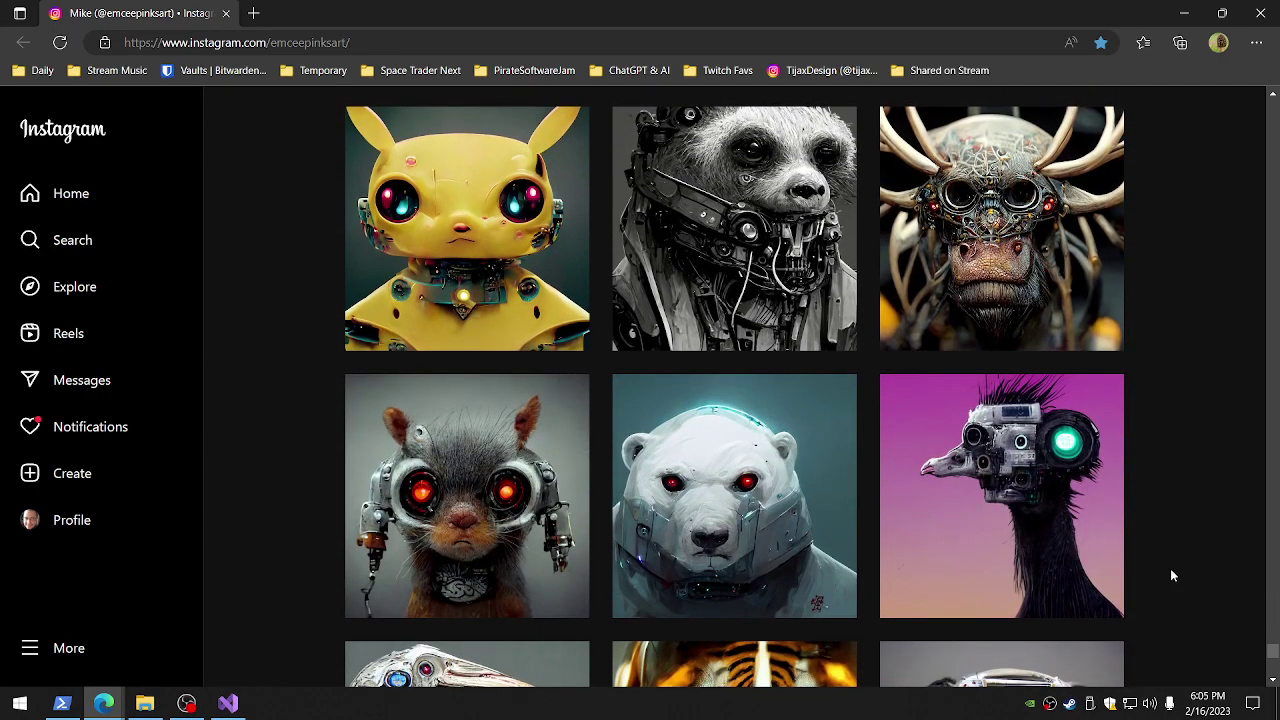
{"action": "scroll", "coordinate": [1173, 575], "scroll_direction": "down", "scroll_amount": 1}
{"action": "scroll", "coordinate": [1173, 575], "scroll_direction": "down", "scroll_amount": 3}
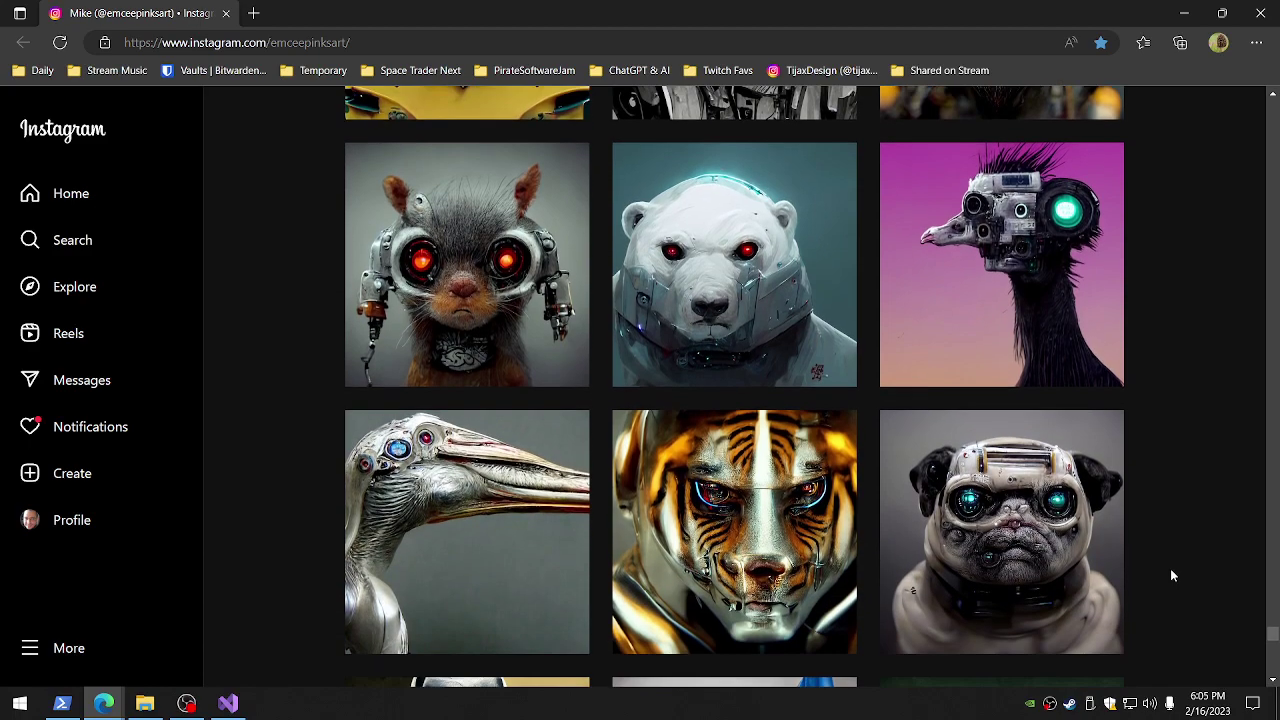
View the artist's older posts, from the Ukraine- and Canada-themed heroes down to the cyborg animals and green Hulk-style characters
{"action": "scroll", "coordinate": [1173, 575], "scroll_direction": "down", "scroll_amount": 1}
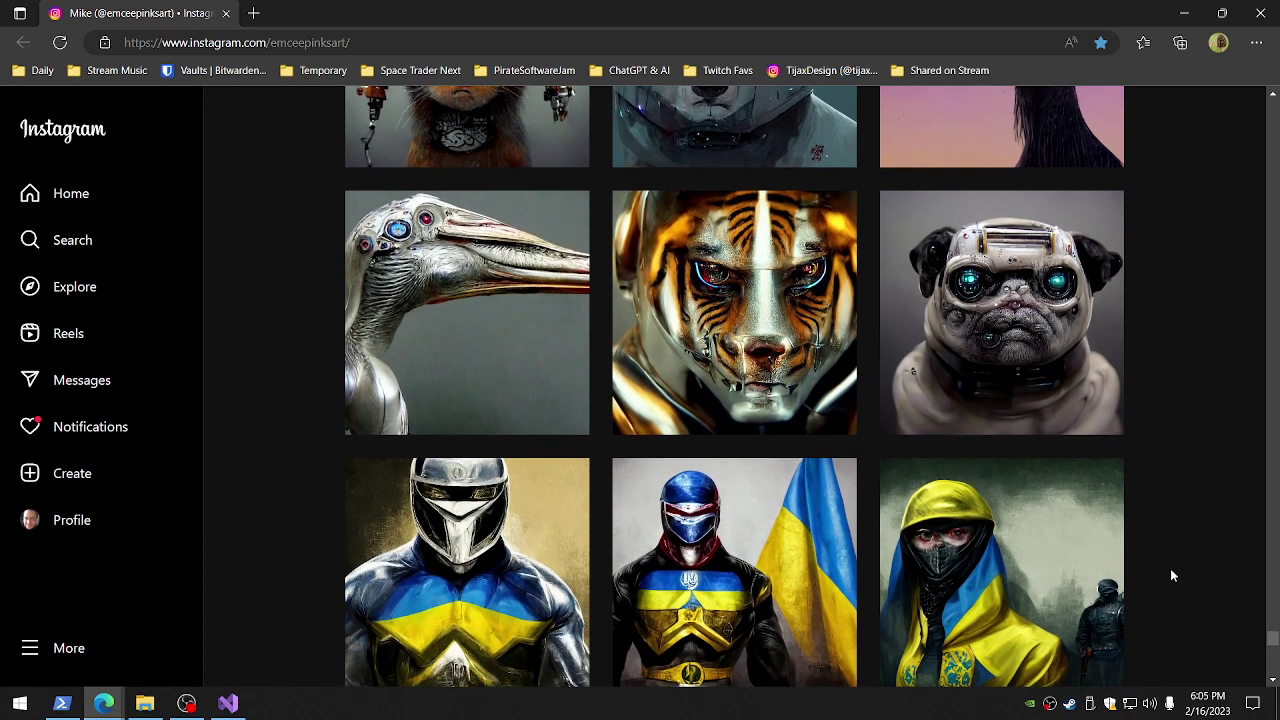
{"action": "scroll", "coordinate": [1173, 575], "scroll_direction": "down", "scroll_amount": 2}
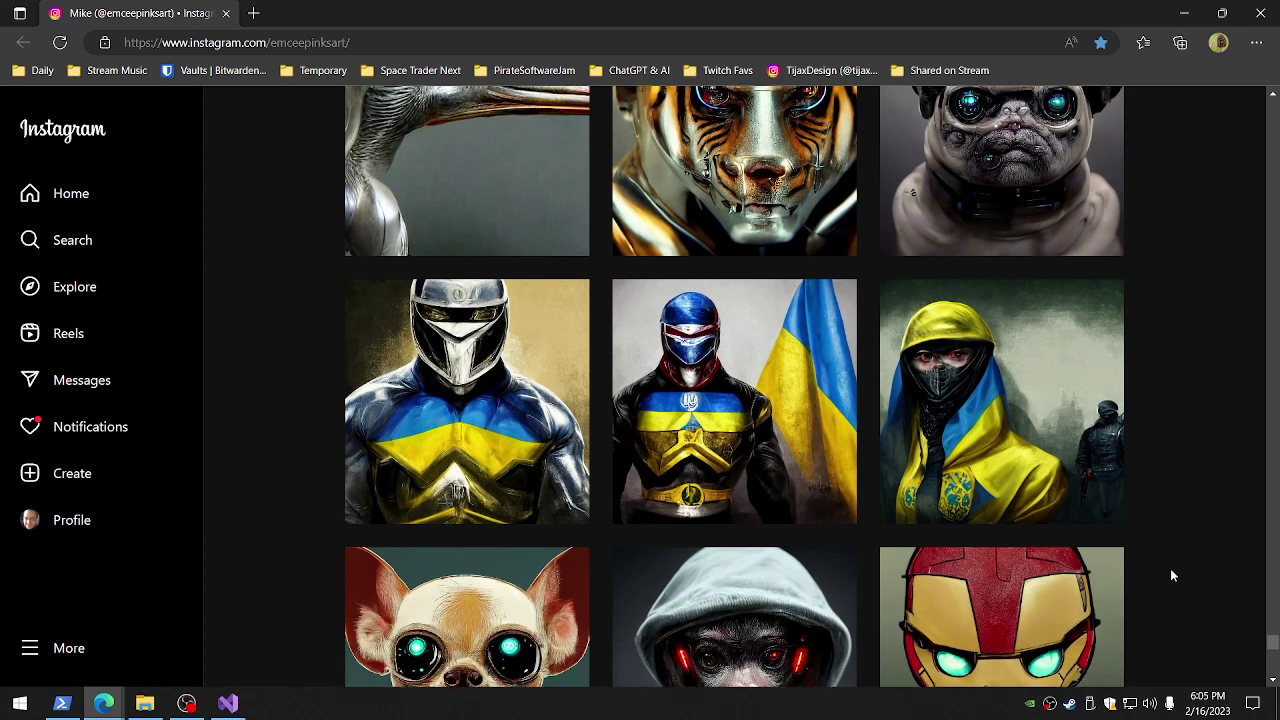
{"action": "scroll", "coordinate": [1173, 575], "scroll_direction": "down", "scroll_amount": 1}
{"action": "scroll", "coordinate": [1173, 575], "scroll_direction": "down", "scroll_amount": 1}
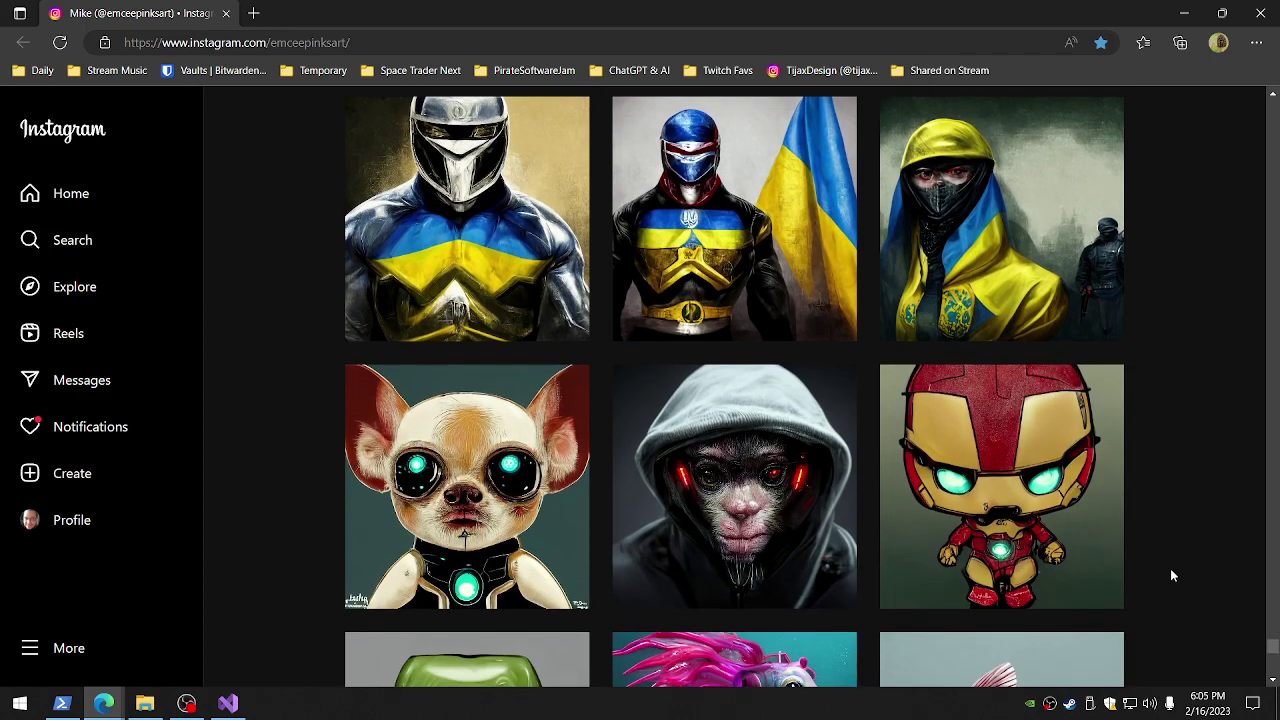
{"action": "scroll", "coordinate": [1173, 575], "scroll_direction": "down", "scroll_amount": 4}
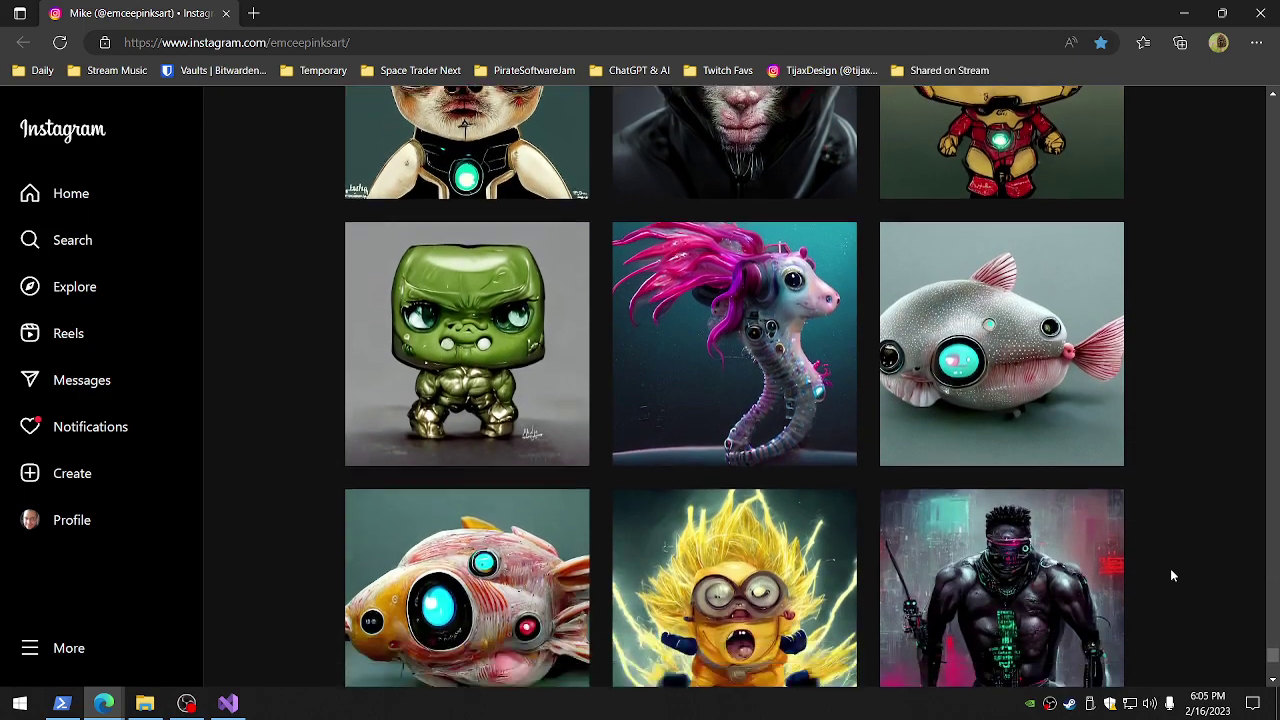
{"action": "scroll", "coordinate": [1173, 575], "scroll_direction": "down", "scroll_amount": 1}
{"action": "scroll", "coordinate": [1173, 575], "scroll_direction": "down", "scroll_amount": 3}
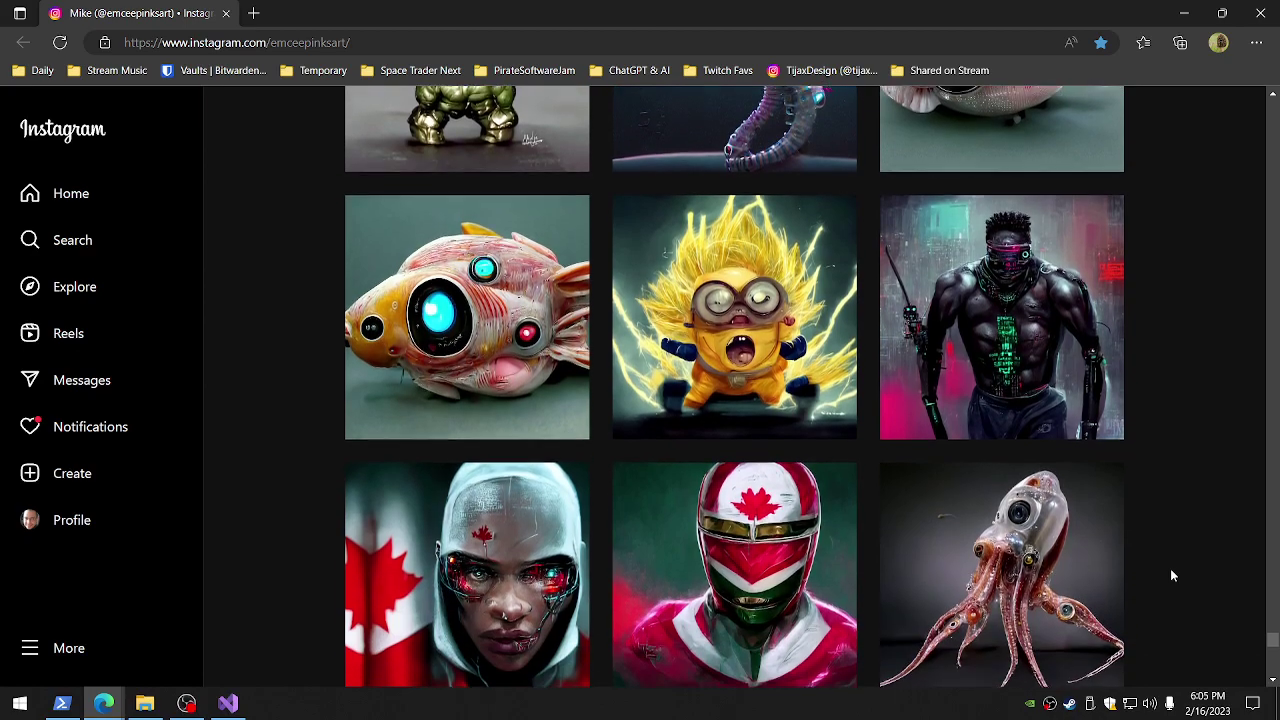
{"action": "scroll", "coordinate": [1173, 575], "scroll_direction": "down", "scroll_amount": 3}
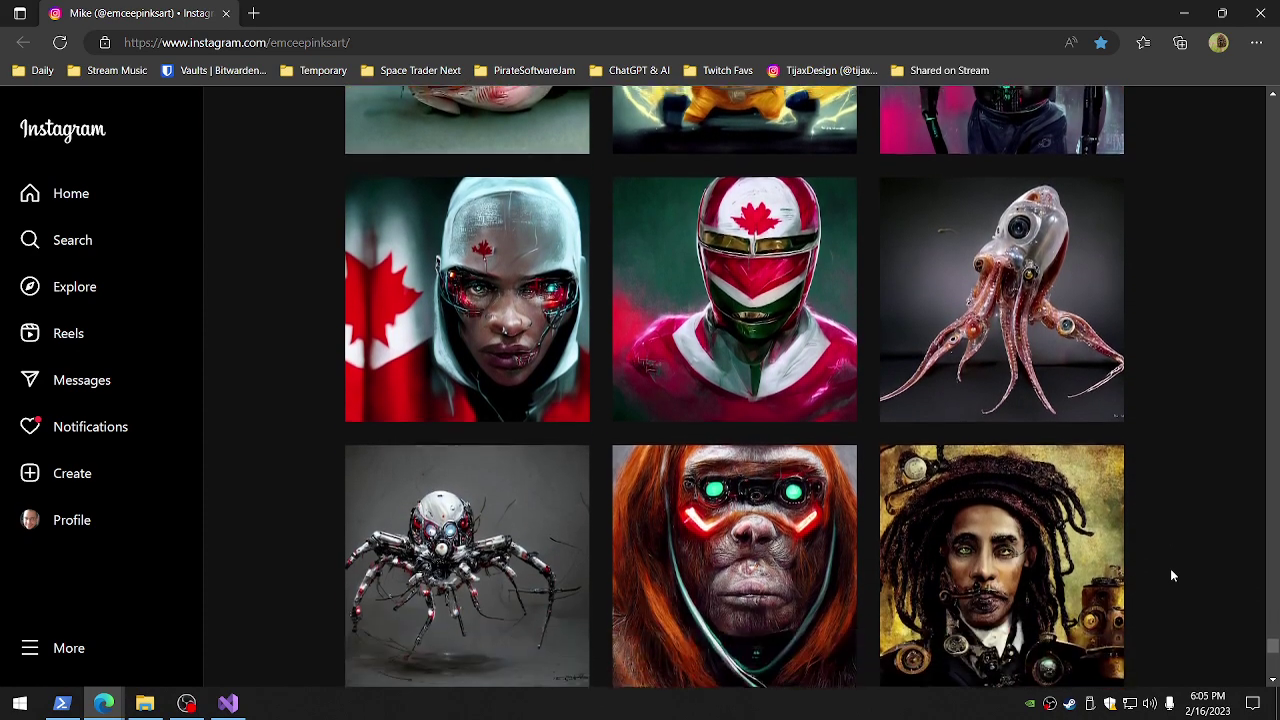
{"action": "scroll", "coordinate": [1173, 575], "scroll_direction": "down", "scroll_amount": 6}
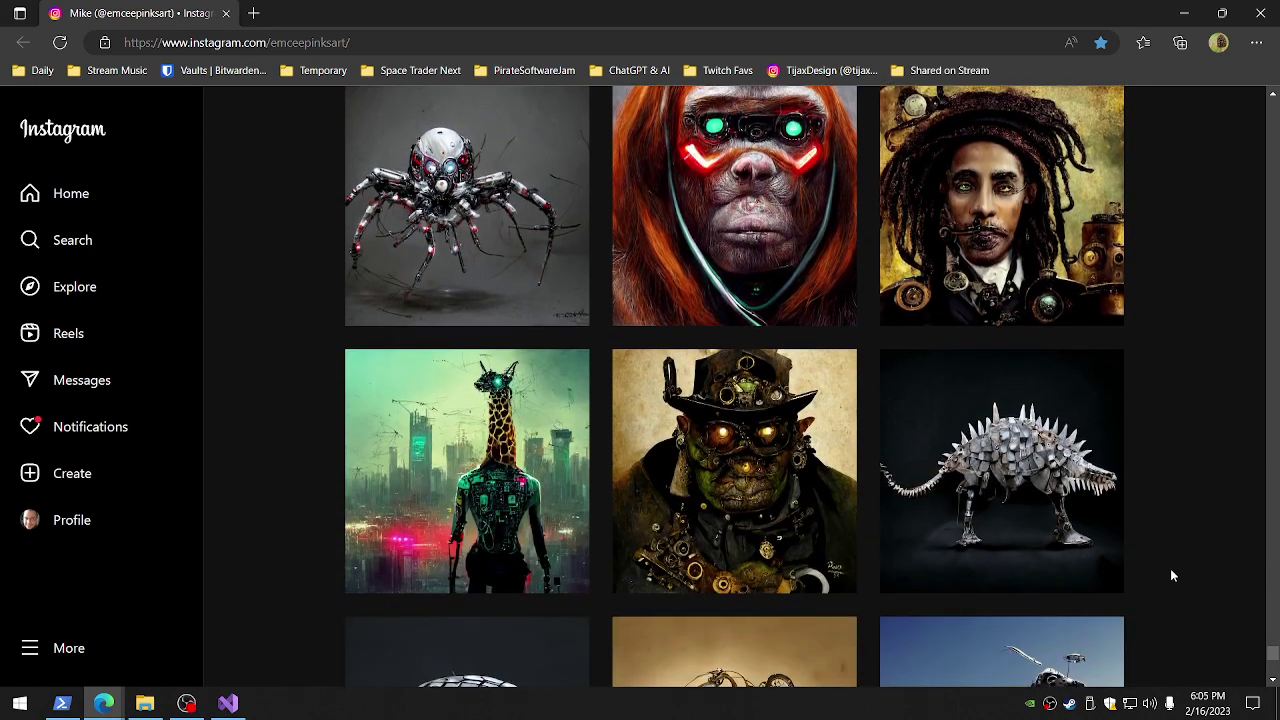
{"action": "scroll", "coordinate": [1173, 575], "scroll_direction": "down", "scroll_amount": 4}
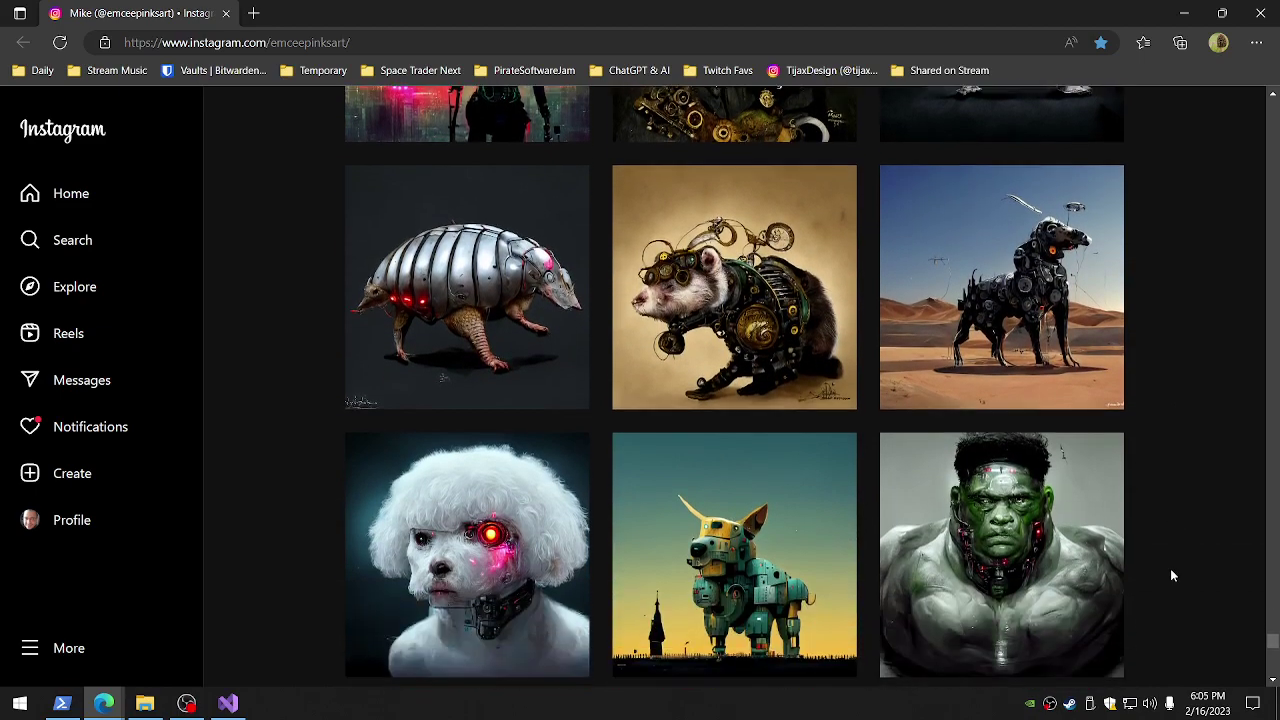
{"action": "scroll", "coordinate": [1173, 575], "scroll_direction": "down", "scroll_amount": 4}
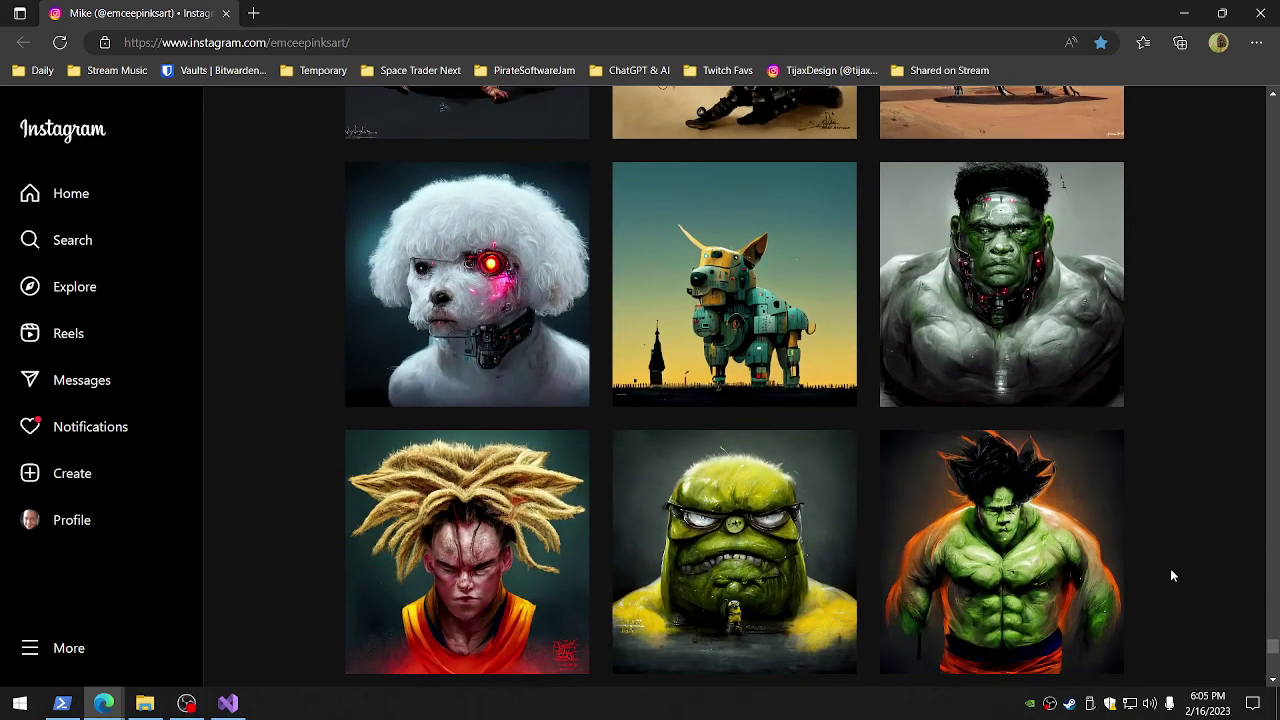
Examine the artist's cyborg animal posts, from the steampunk dogs and turtles down to the koala, snake and lion
{"action": "scroll", "coordinate": [1173, 575], "scroll_direction": "down", "scroll_amount": 4}
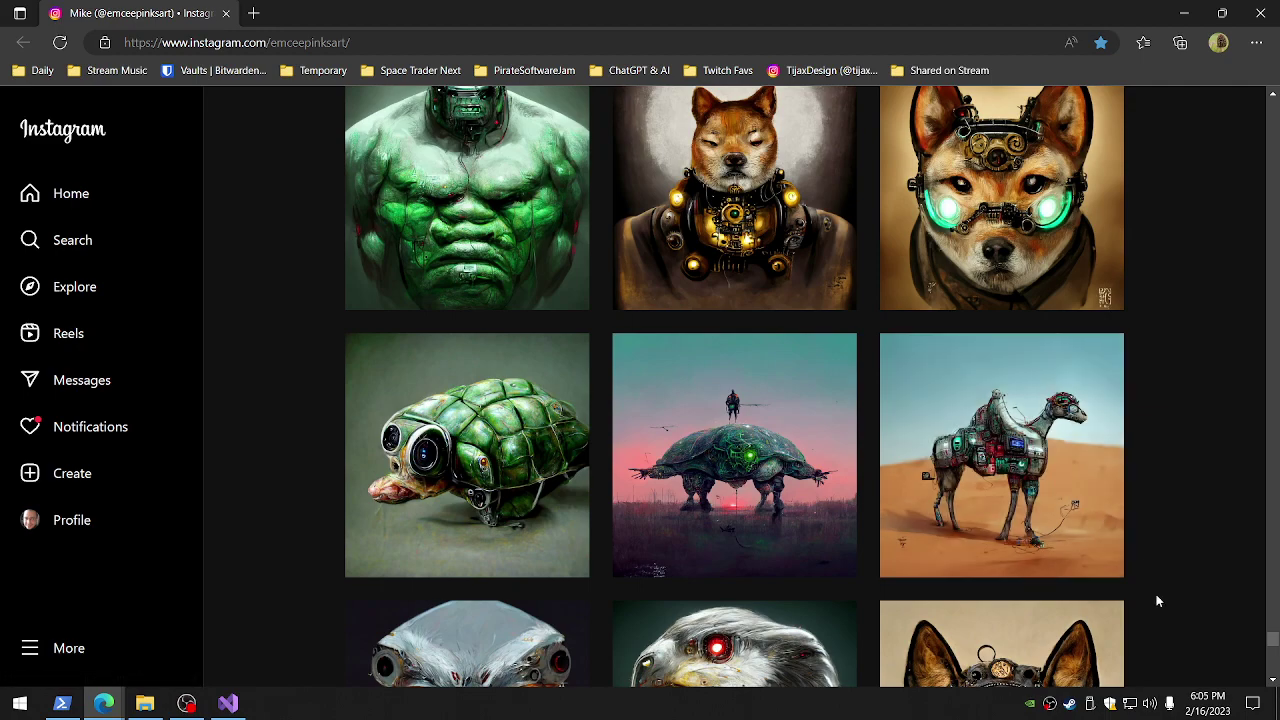
{"action": "scroll", "coordinate": [1156, 597], "scroll_direction": "down", "scroll_amount": 1}
{"action": "scroll", "coordinate": [1156, 596], "scroll_direction": "down", "scroll_amount": 1}
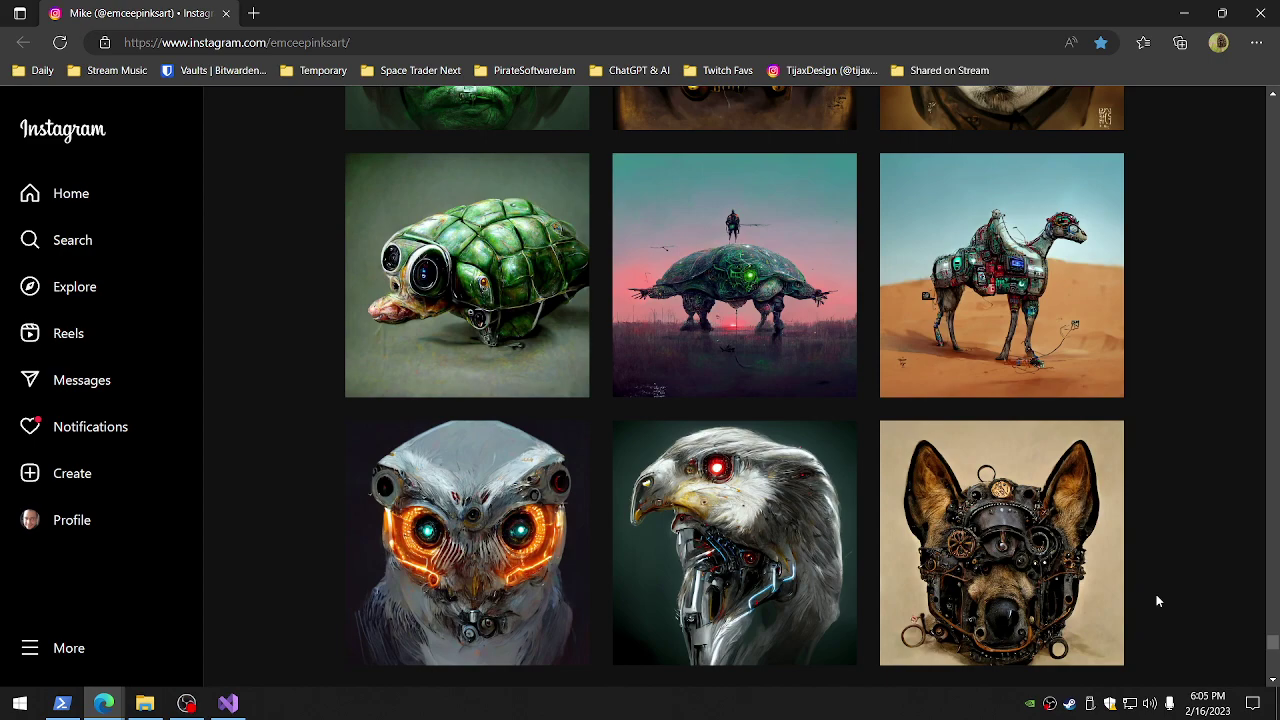
{"action": "scroll", "coordinate": [1156, 600], "scroll_direction": "down", "scroll_amount": 2}
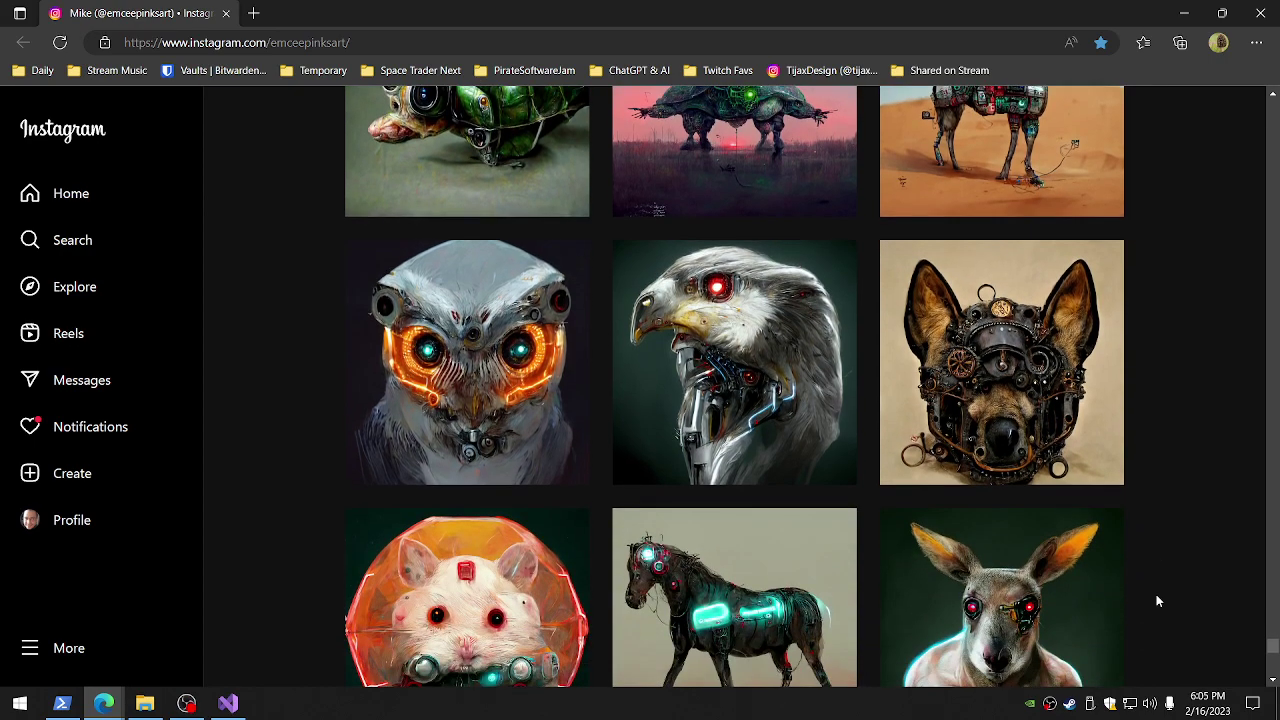
{"action": "scroll", "coordinate": [1157, 600], "scroll_direction": "down", "scroll_amount": 1}
{"action": "scroll", "coordinate": [1156, 600], "scroll_direction": "down", "scroll_amount": 3}
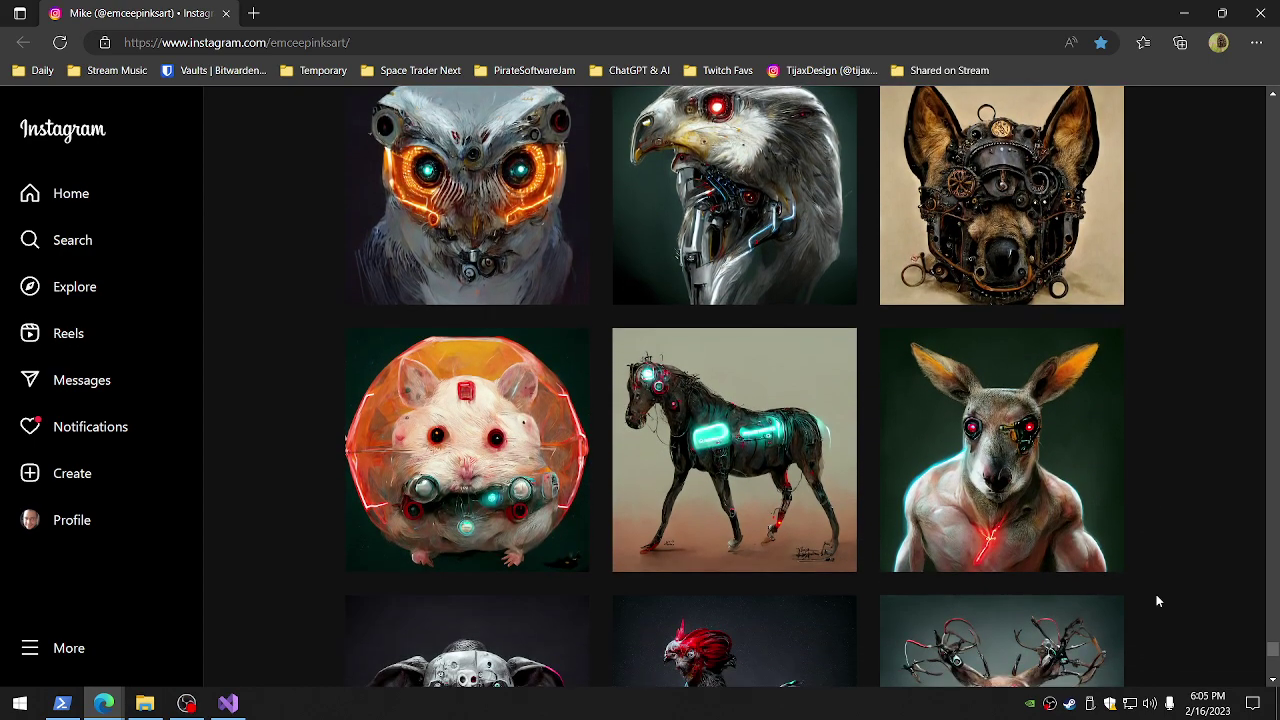
{"action": "scroll", "coordinate": [1157, 600], "scroll_direction": "down", "scroll_amount": 4}
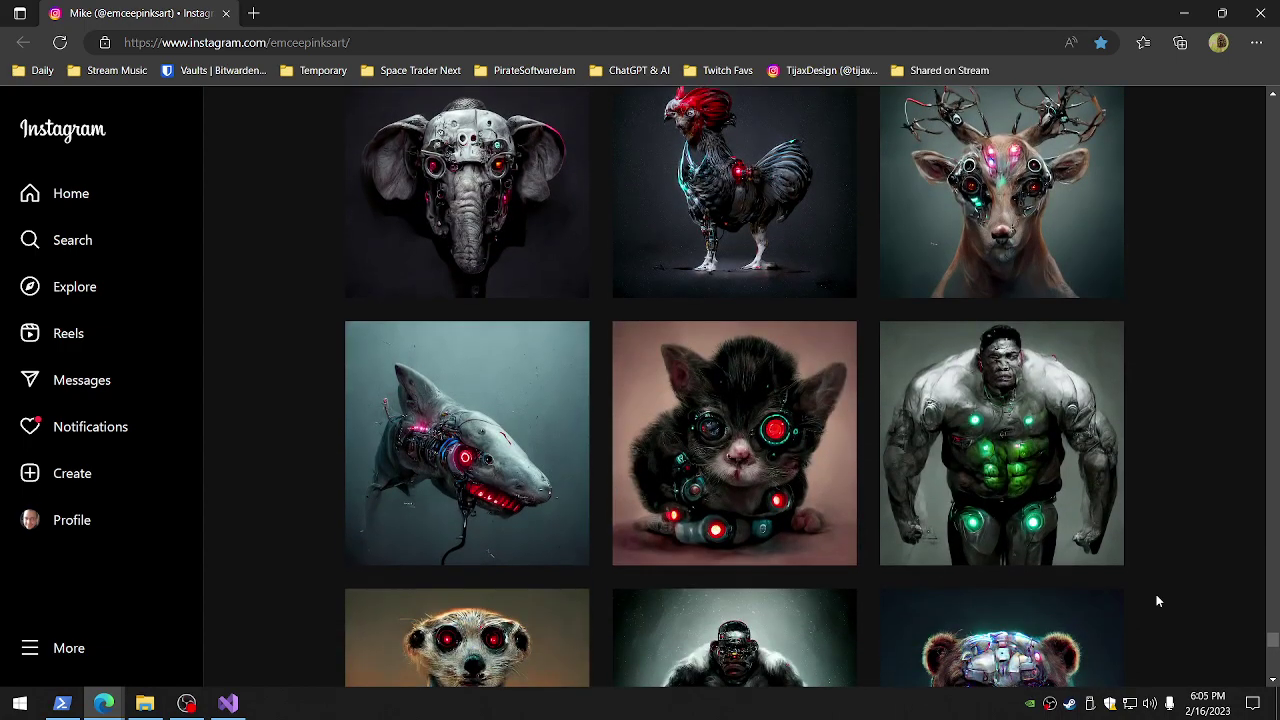
{"action": "scroll", "coordinate": [1157, 600], "scroll_direction": "down", "scroll_amount": 4}
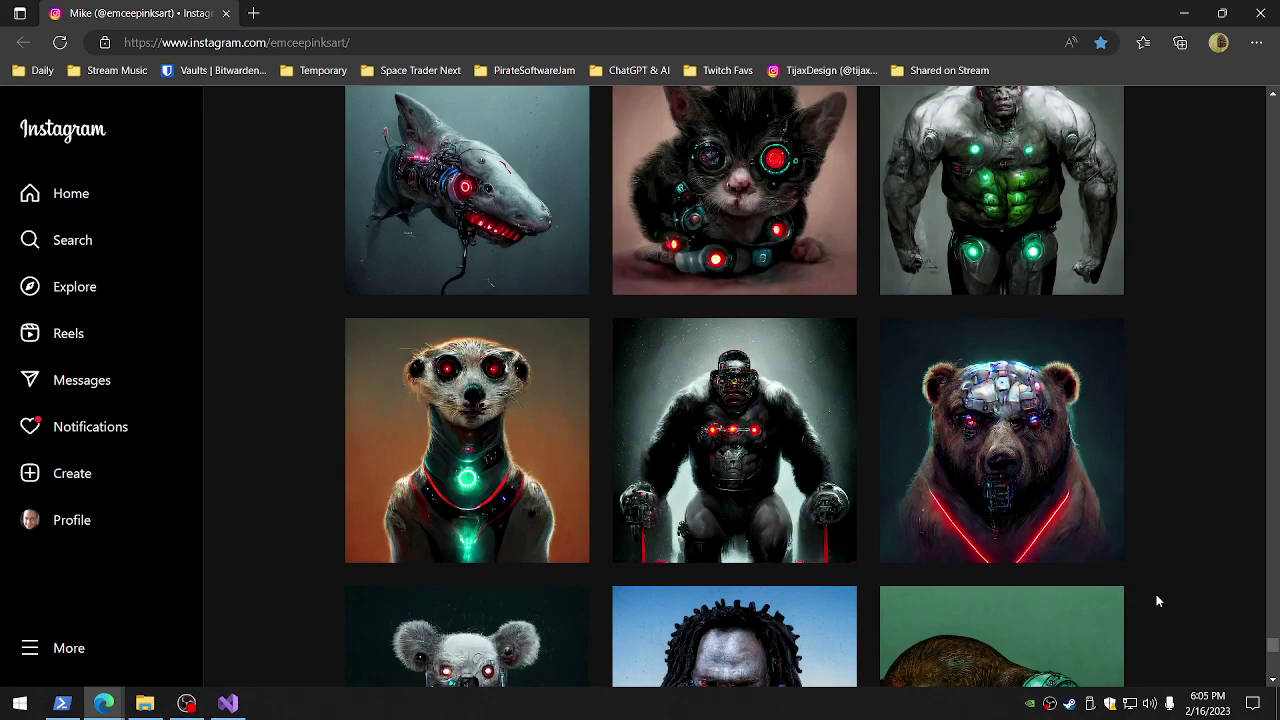
{"action": "scroll", "coordinate": [1157, 601], "scroll_direction": "down", "scroll_amount": 1}
{"action": "scroll", "coordinate": [1157, 601], "scroll_direction": "down", "scroll_amount": 2}
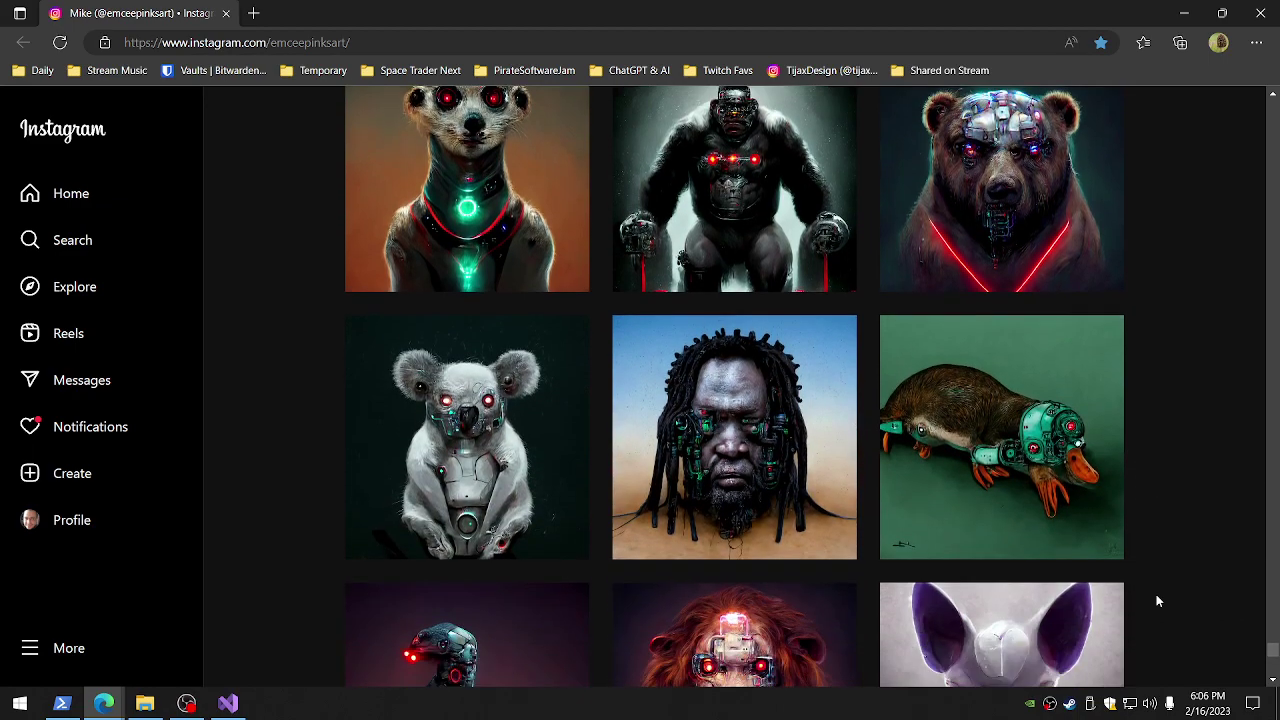
{"action": "scroll", "coordinate": [1157, 601], "scroll_direction": "down", "scroll_amount": 3}
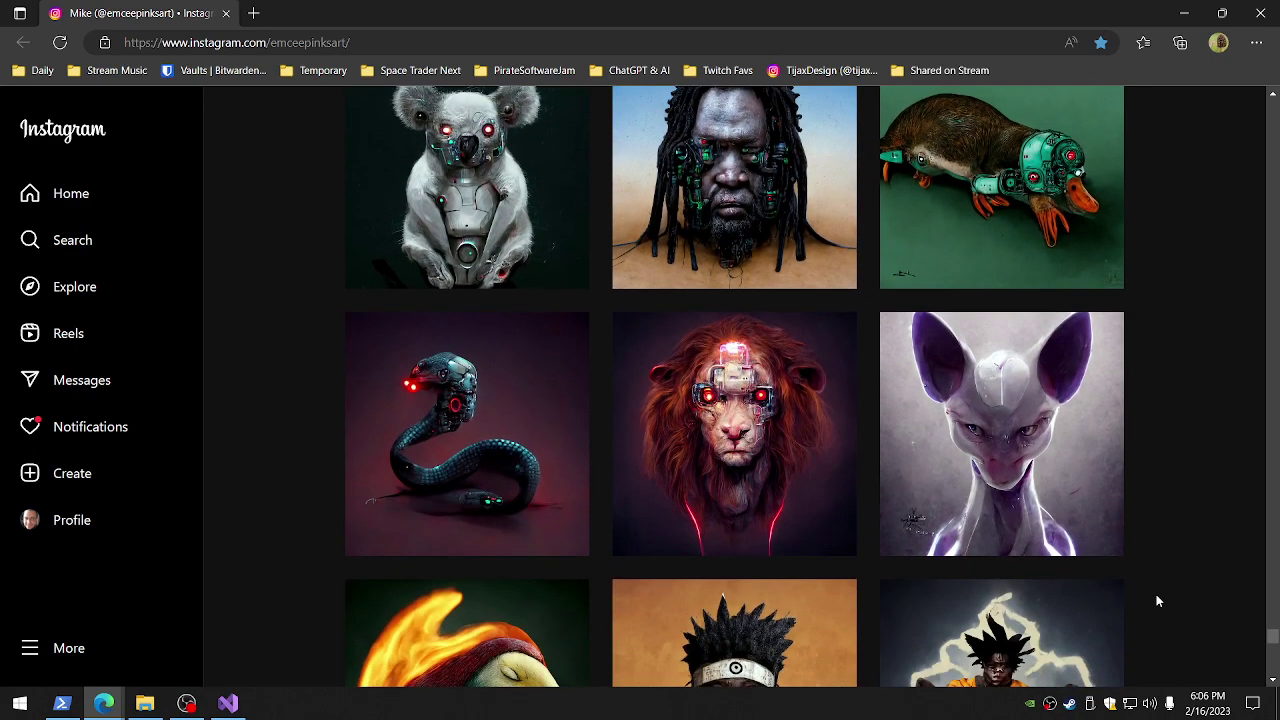
Browse the anime- and Pokémon-inspired portraits on the profile, from the flaming creature and ninja down to the ghost Pikachu and dreadlocked lion
{"action": "scroll", "coordinate": [1157, 601], "scroll_direction": "down", "scroll_amount": 3}
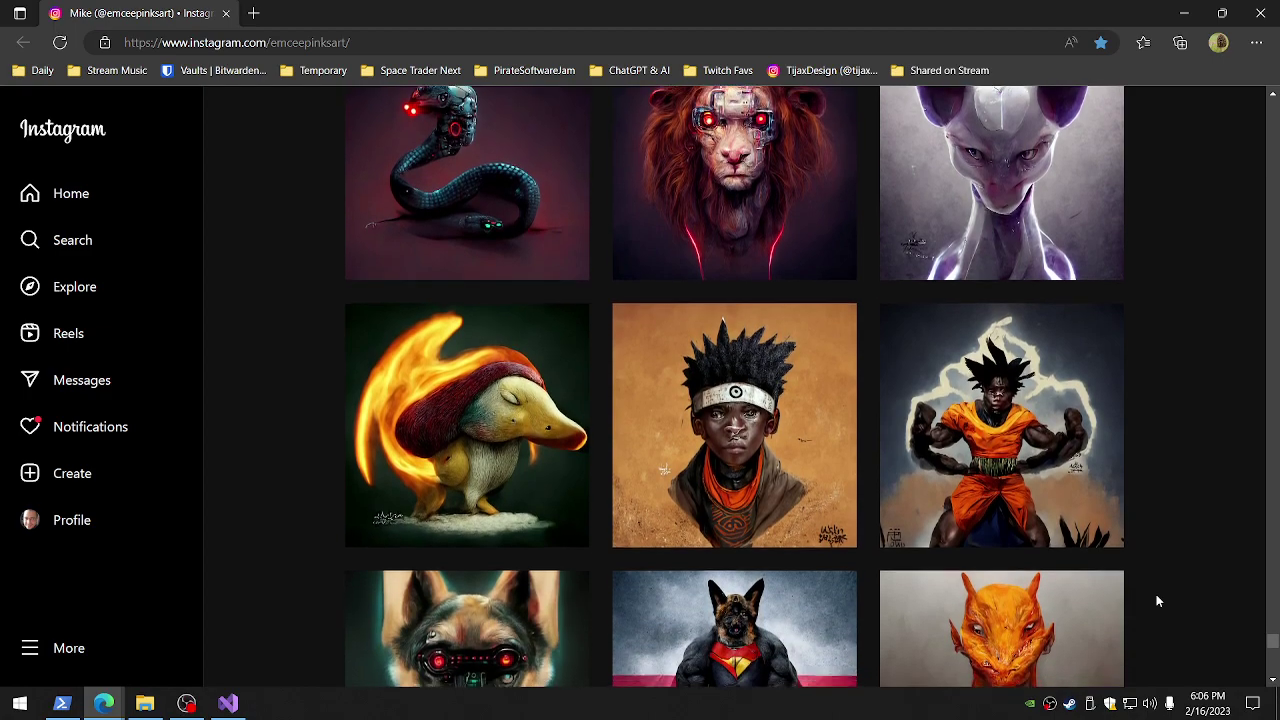
{"action": "scroll", "coordinate": [1157, 600], "scroll_direction": "down", "scroll_amount": 1}
{"action": "scroll", "coordinate": [1157, 600], "scroll_direction": "down", "scroll_amount": 3}
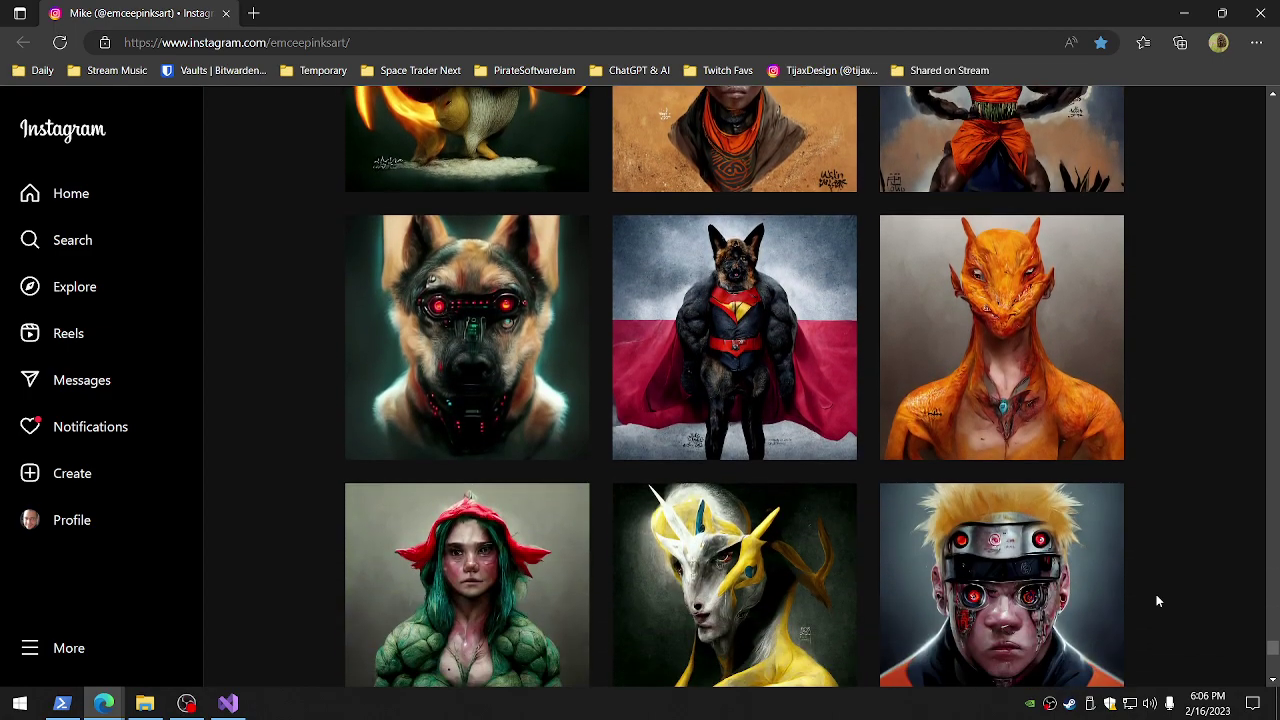
{"action": "scroll", "coordinate": [1157, 601], "scroll_direction": "down", "scroll_amount": 3}
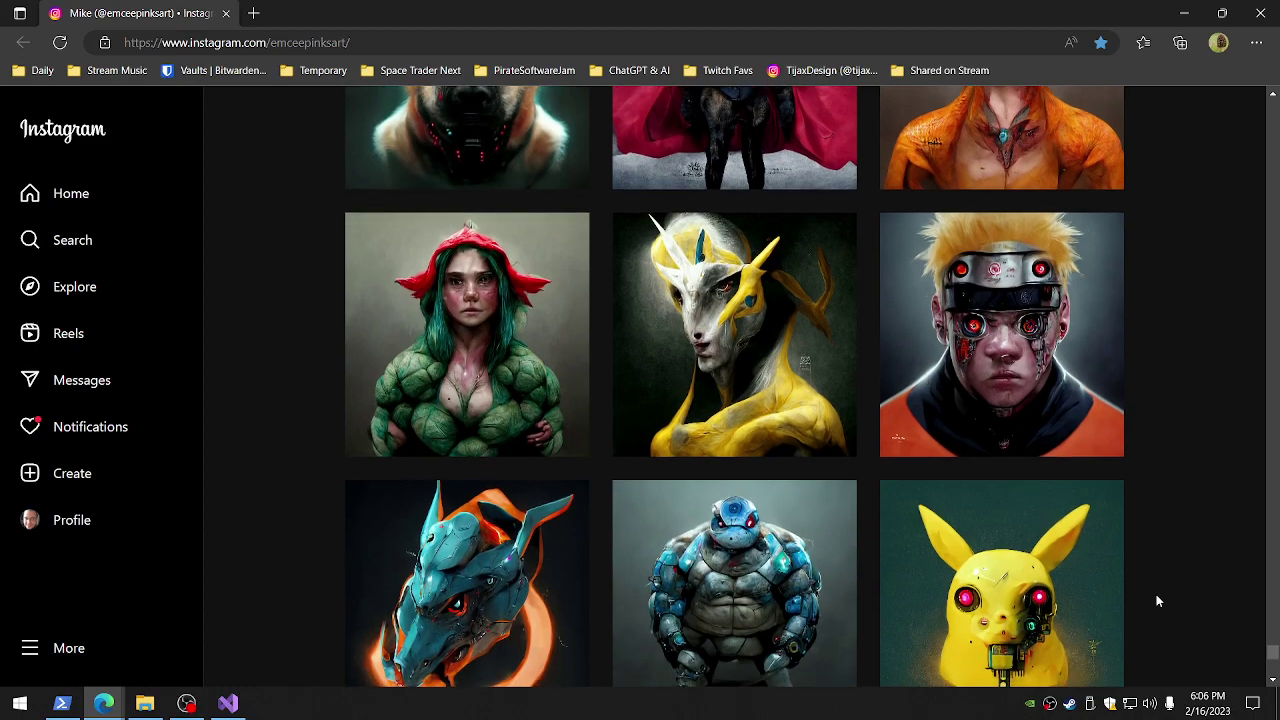
{"action": "scroll", "coordinate": [1157, 601], "scroll_direction": "down", "scroll_amount": 3}
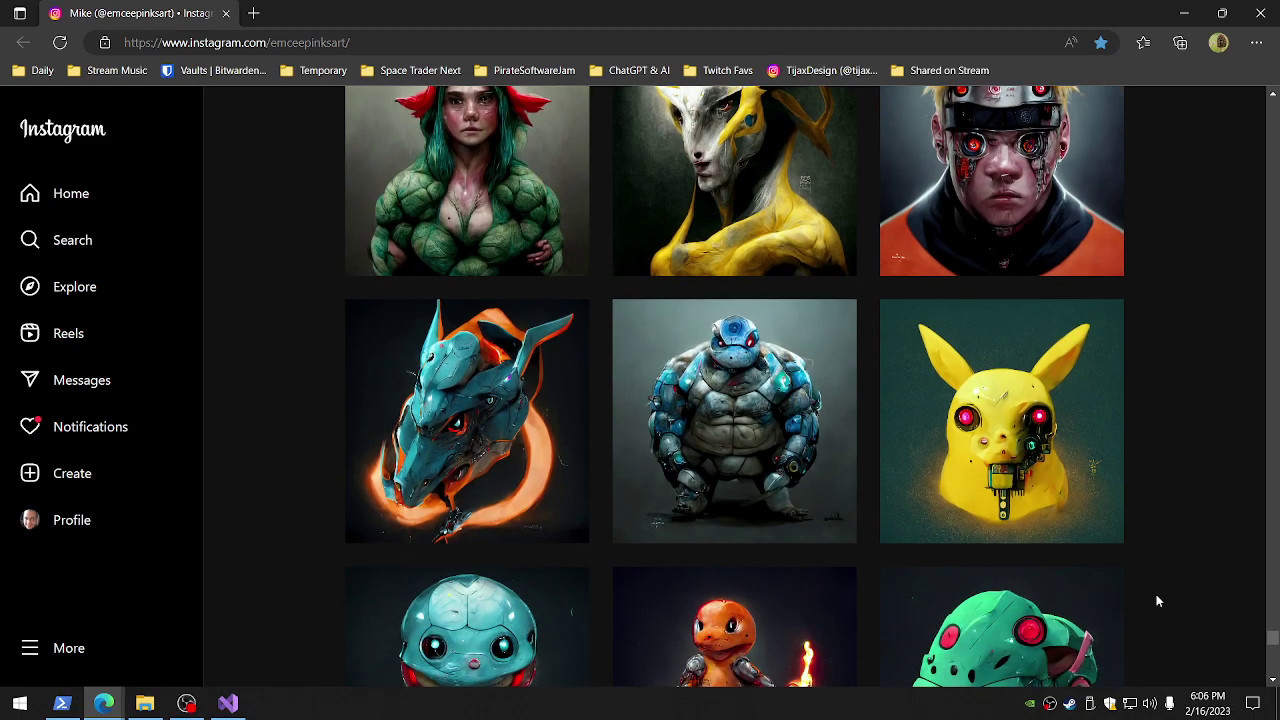
{"action": "scroll", "coordinate": [1157, 600], "scroll_direction": "down", "scroll_amount": 3}
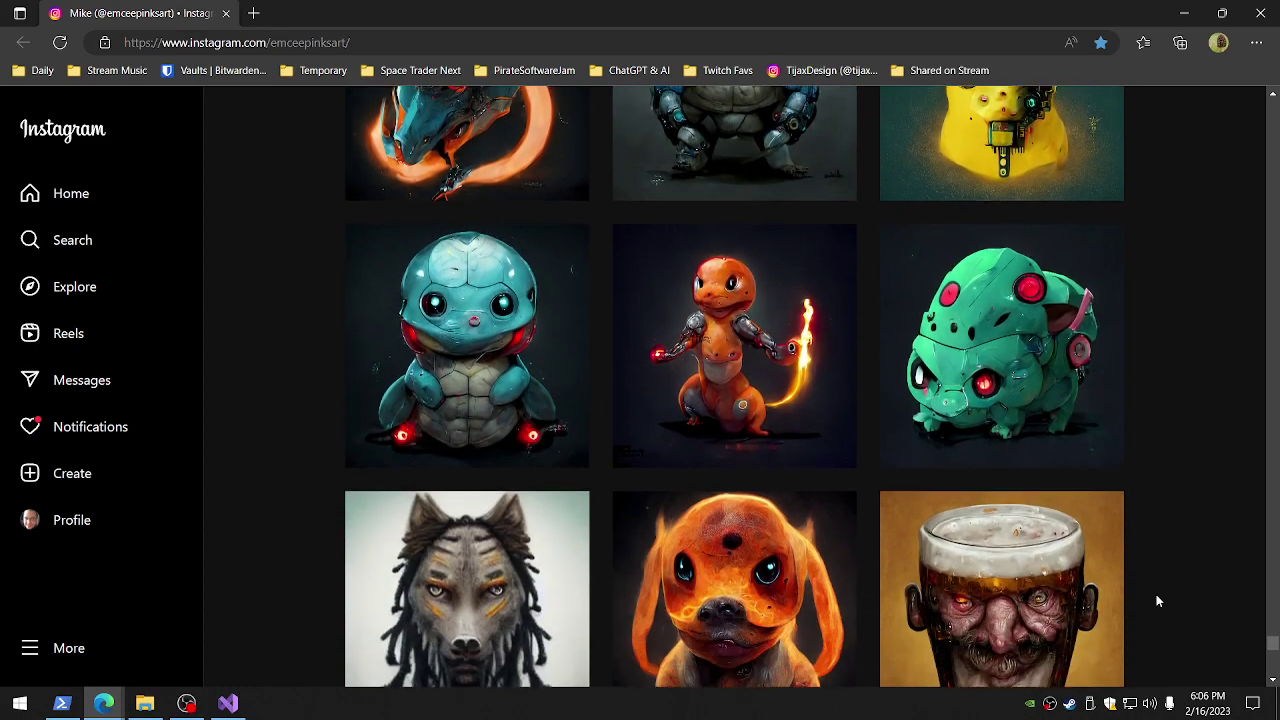
{"action": "scroll", "coordinate": [1157, 600], "scroll_direction": "down", "scroll_amount": 3}
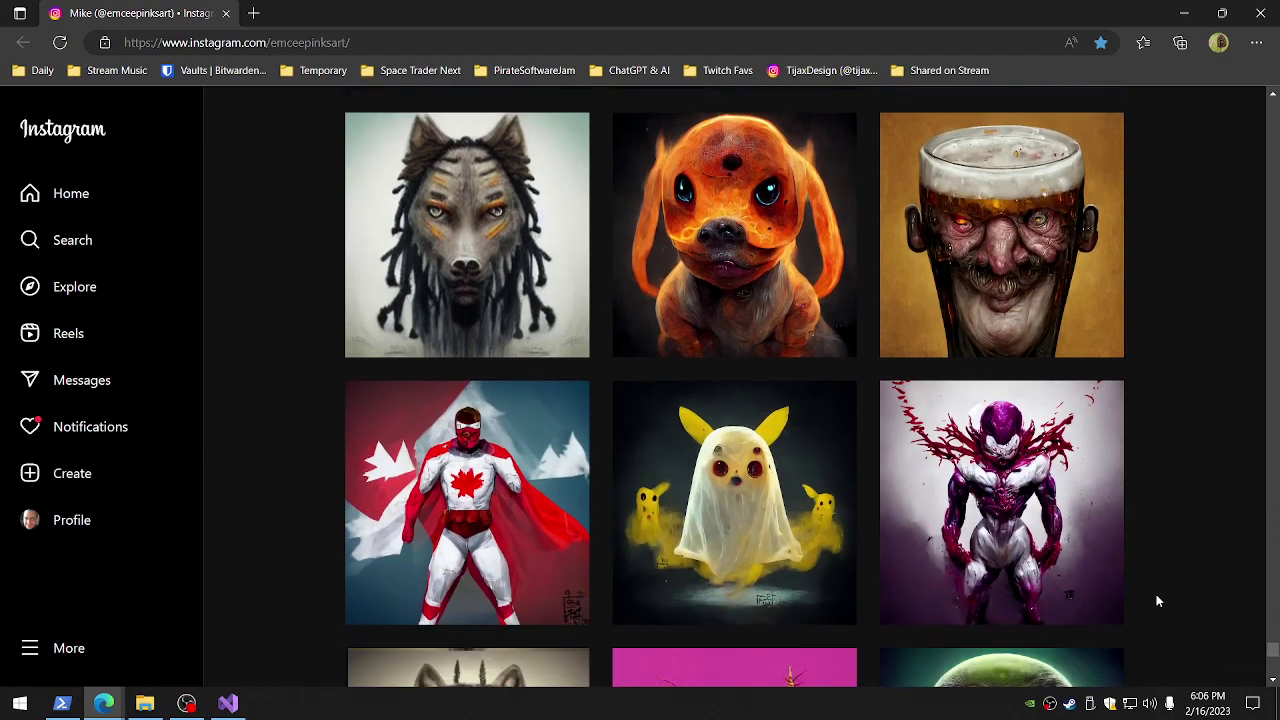
{"action": "scroll", "coordinate": [1157, 600], "scroll_direction": "down", "scroll_amount": 3}
{"action": "scroll", "coordinate": [1157, 600], "scroll_direction": "down", "scroll_amount": 3}
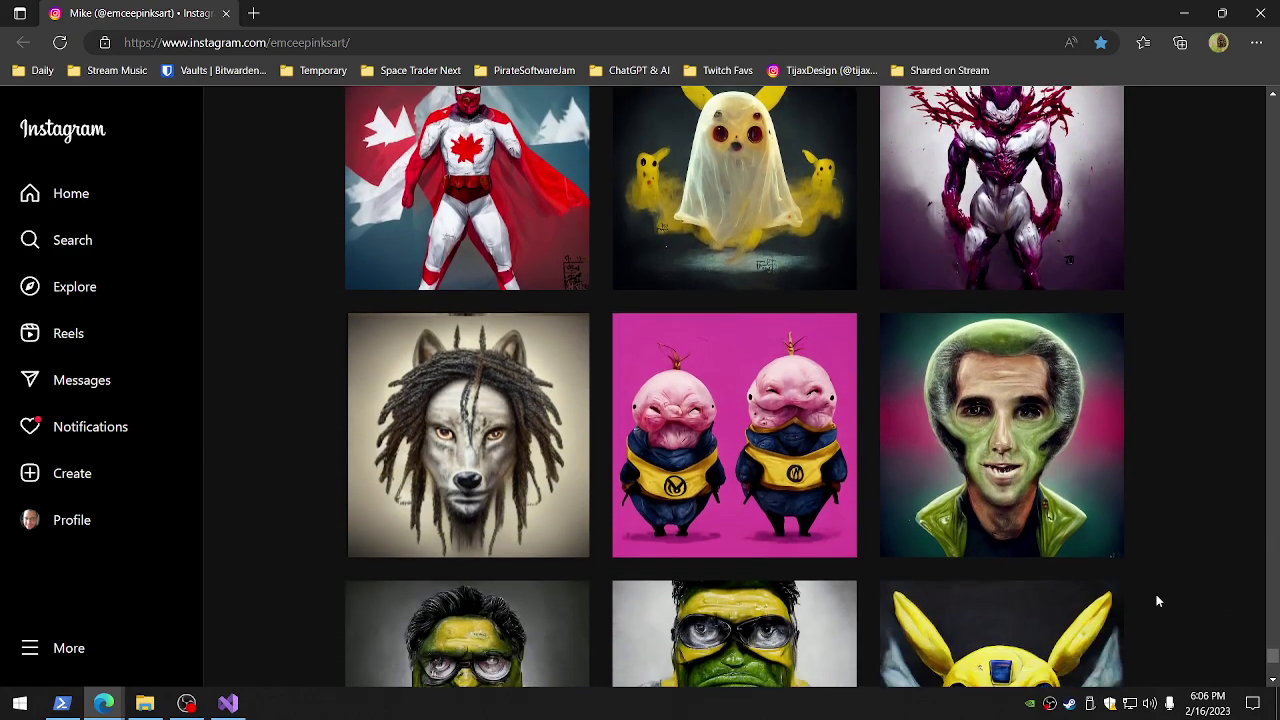
View the older character mashups, from the green and yellow Hulk-style figures through the Frieza variants to the chrome Pikachus and golden fighters
{"action": "scroll", "coordinate": [1156, 600], "scroll_direction": "down", "scroll_amount": 2}
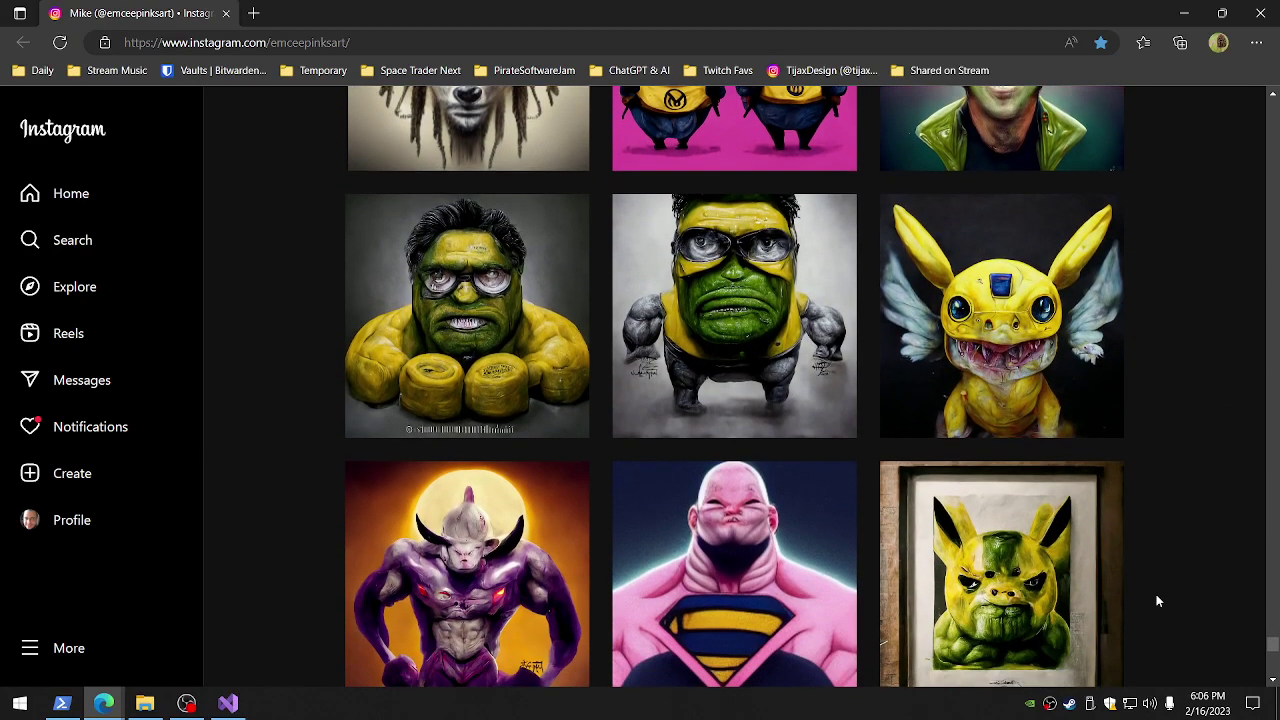
{"action": "scroll", "coordinate": [1156, 600], "scroll_direction": "down", "scroll_amount": 1}
{"action": "scroll", "coordinate": [1156, 600], "scroll_direction": "down", "scroll_amount": 3}
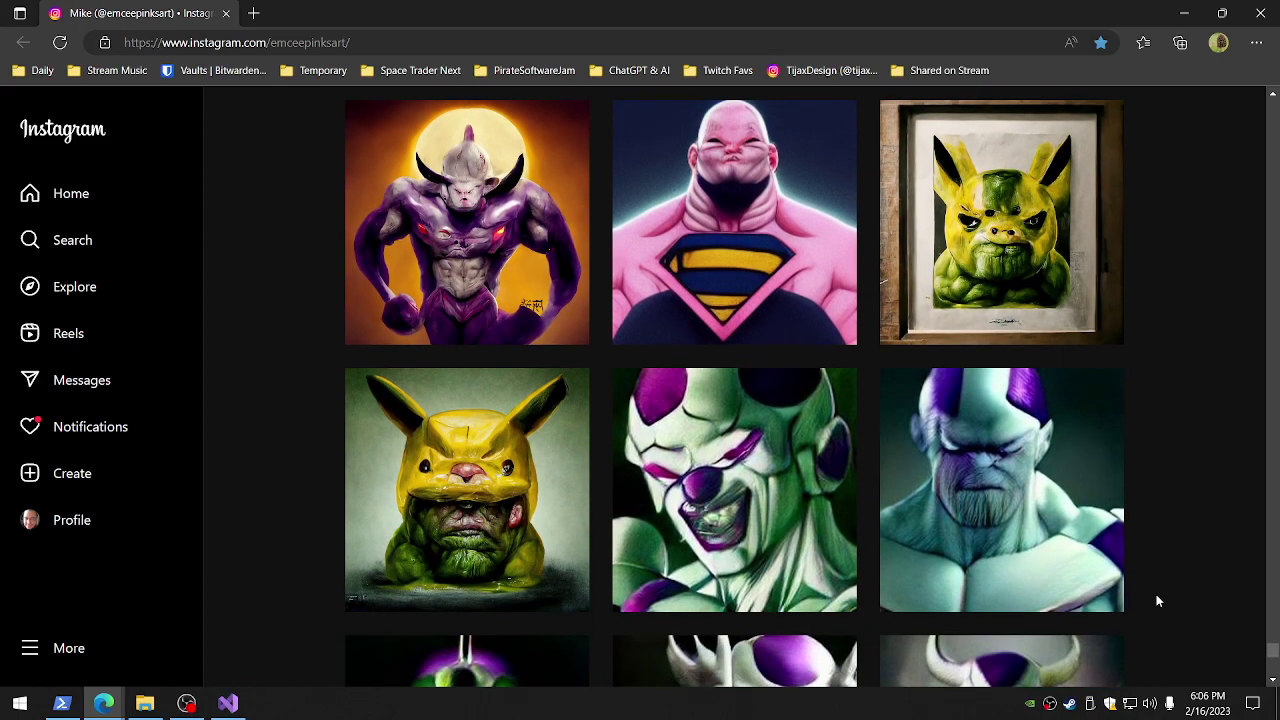
{"action": "scroll", "coordinate": [1156, 600], "scroll_direction": "down", "scroll_amount": 3}
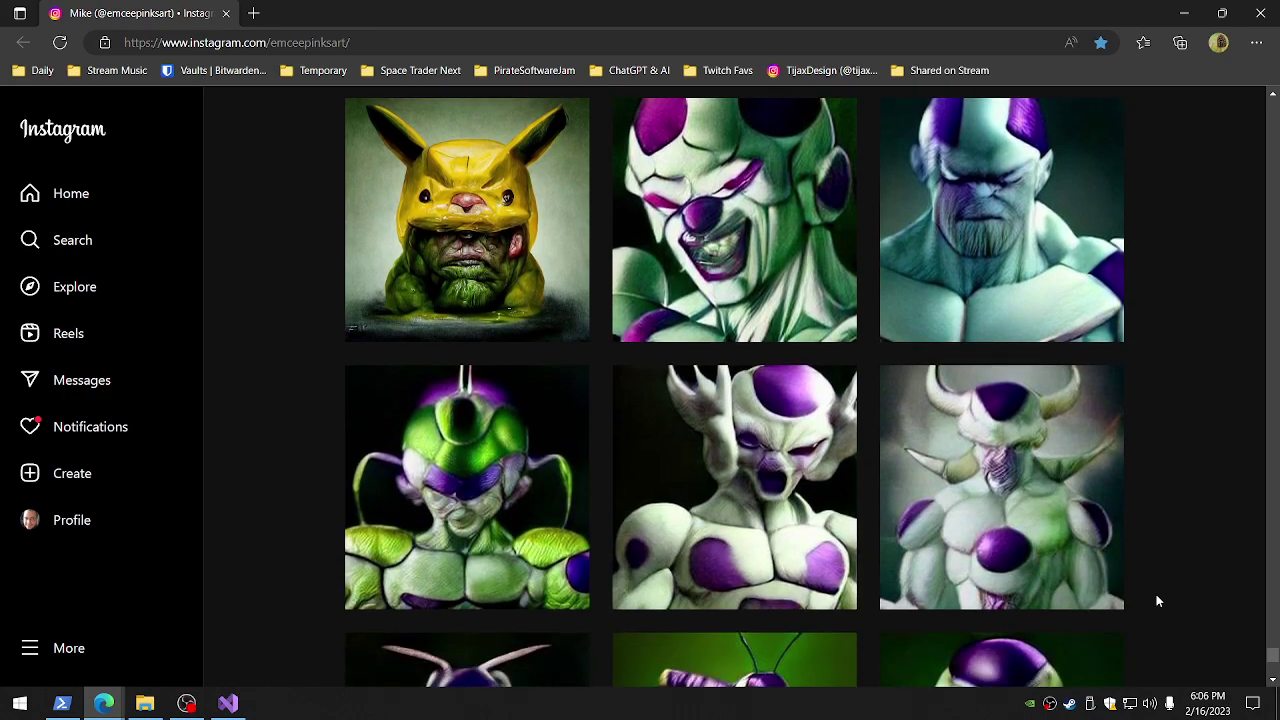
{"action": "scroll", "coordinate": [1157, 600], "scroll_direction": "down", "scroll_amount": 3}
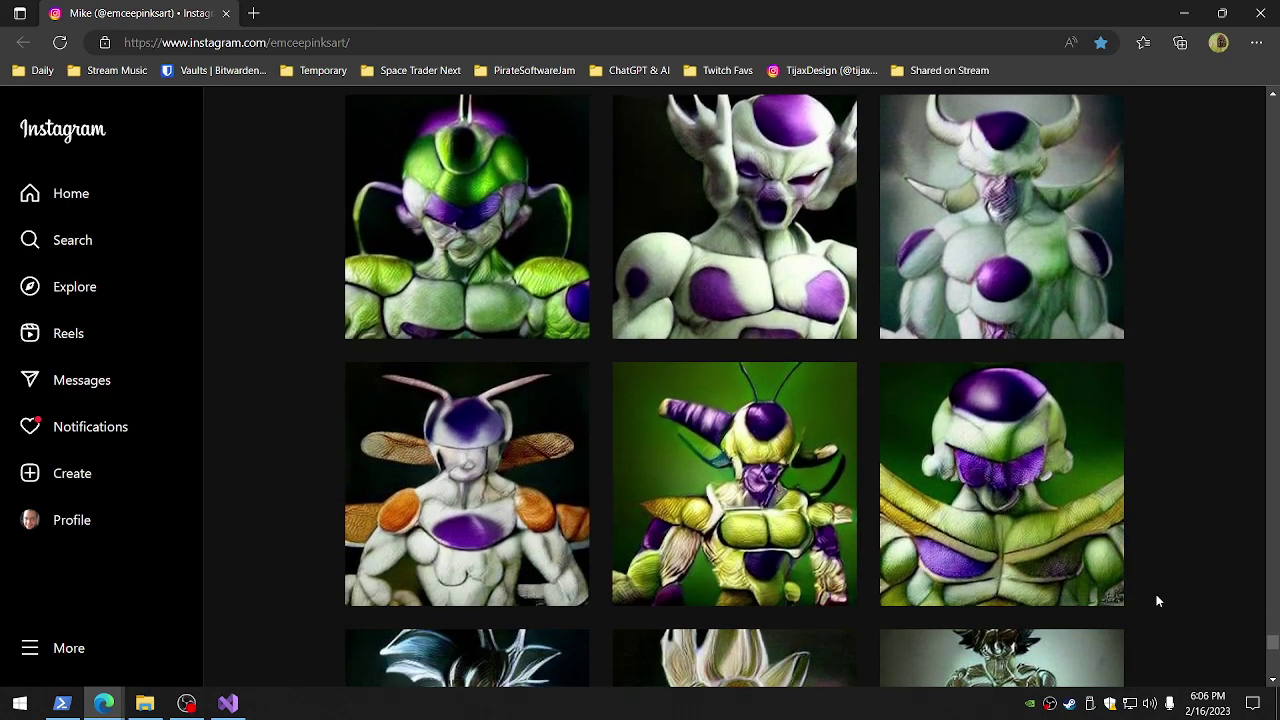
{"action": "scroll", "coordinate": [1157, 600], "scroll_direction": "down", "scroll_amount": 2}
{"action": "scroll", "coordinate": [1157, 600], "scroll_direction": "down", "scroll_amount": 1}
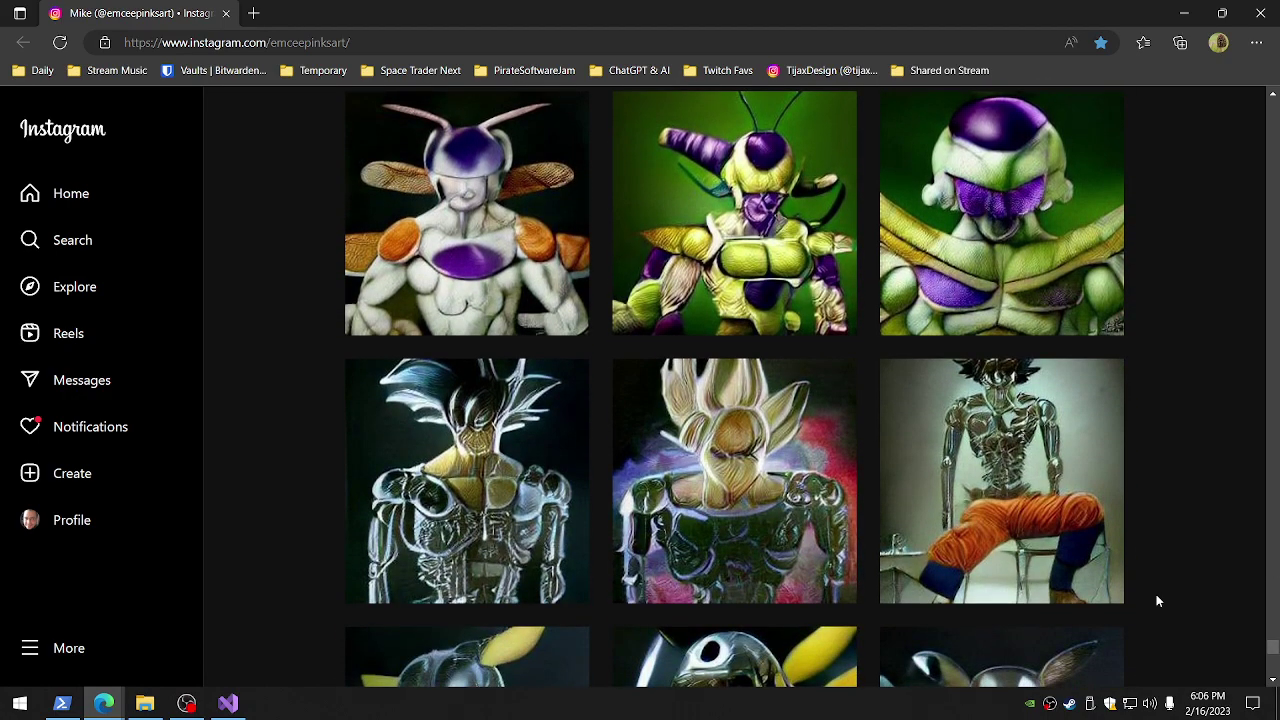
{"action": "scroll", "coordinate": [1157, 600], "scroll_direction": "down", "scroll_amount": 2}
{"action": "scroll", "coordinate": [1157, 600], "scroll_direction": "down", "scroll_amount": 1}
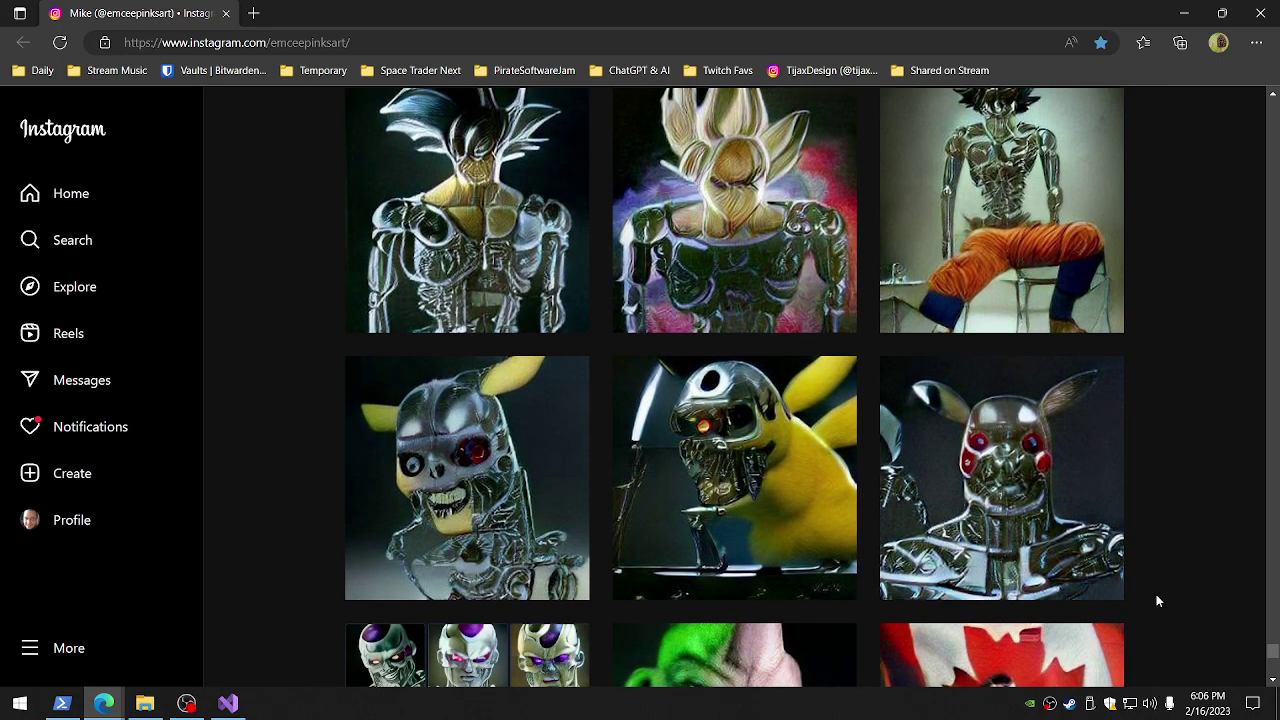
{"action": "scroll", "coordinate": [1157, 600], "scroll_direction": "down", "scroll_amount": 4}
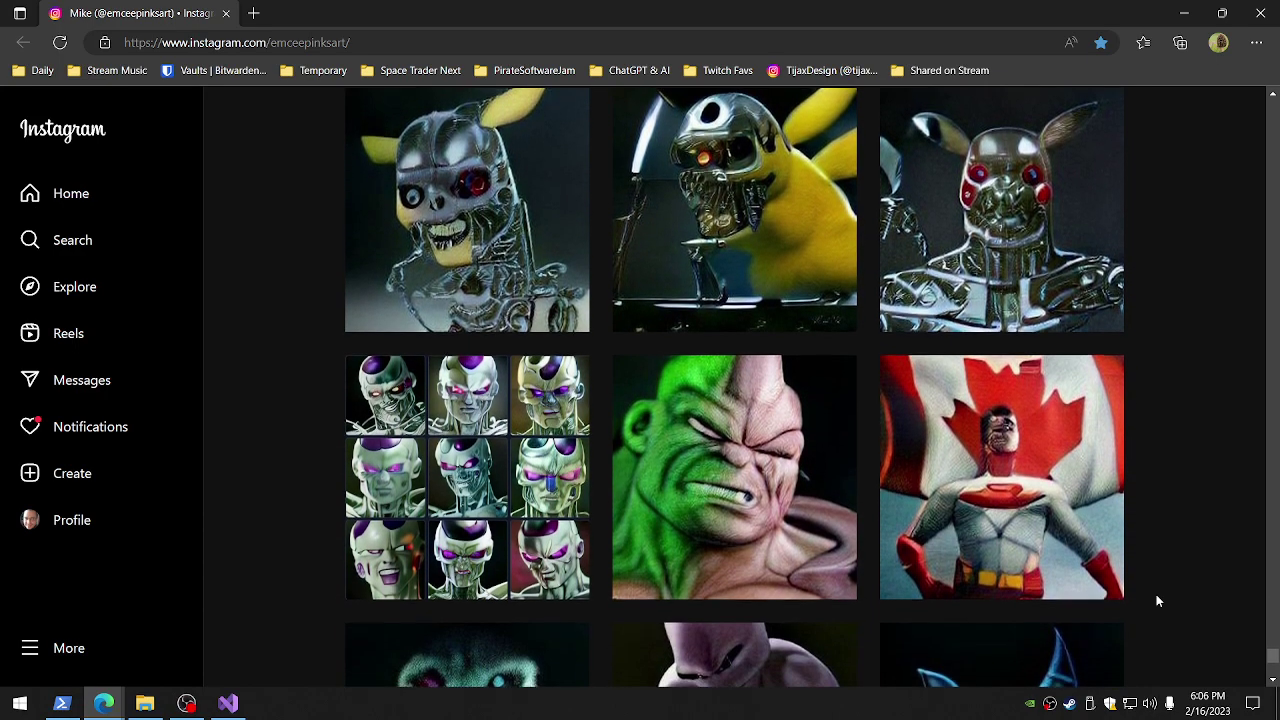
{"action": "scroll", "coordinate": [1156, 600], "scroll_direction": "down", "scroll_amount": 2}
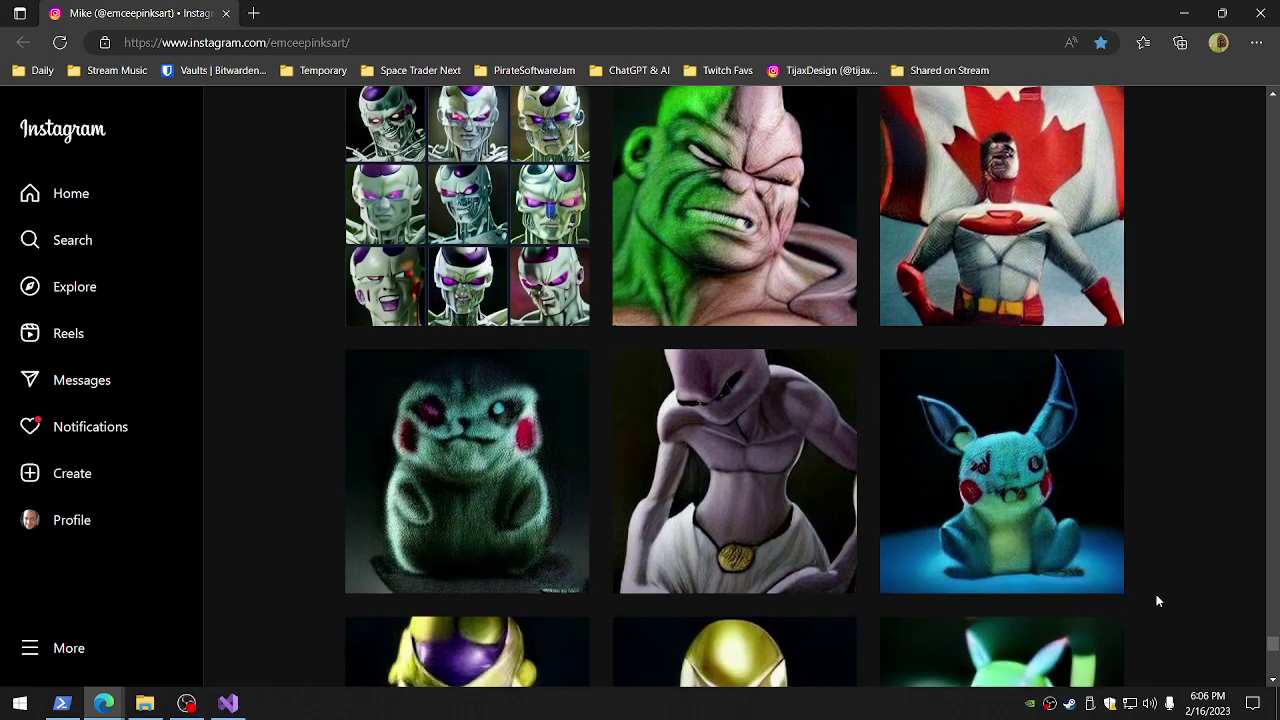
{"action": "scroll", "coordinate": [1156, 600], "scroll_direction": "down", "scroll_amount": 3}
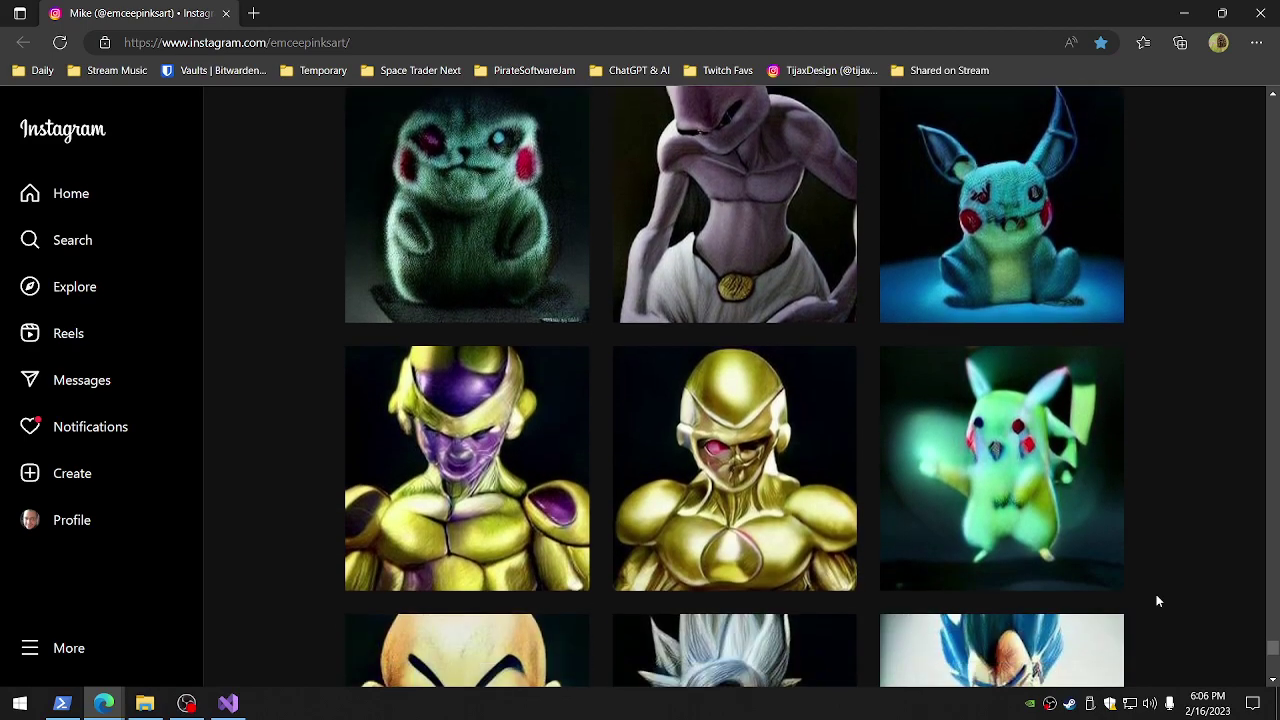
Look through the artist's earliest posts, from the Dragon Ball fighters and glowing Pikachus down to the Pokémon placed in real-world photos
{"action": "scroll", "coordinate": [1156, 600], "scroll_direction": "up", "scroll_amount": 1}
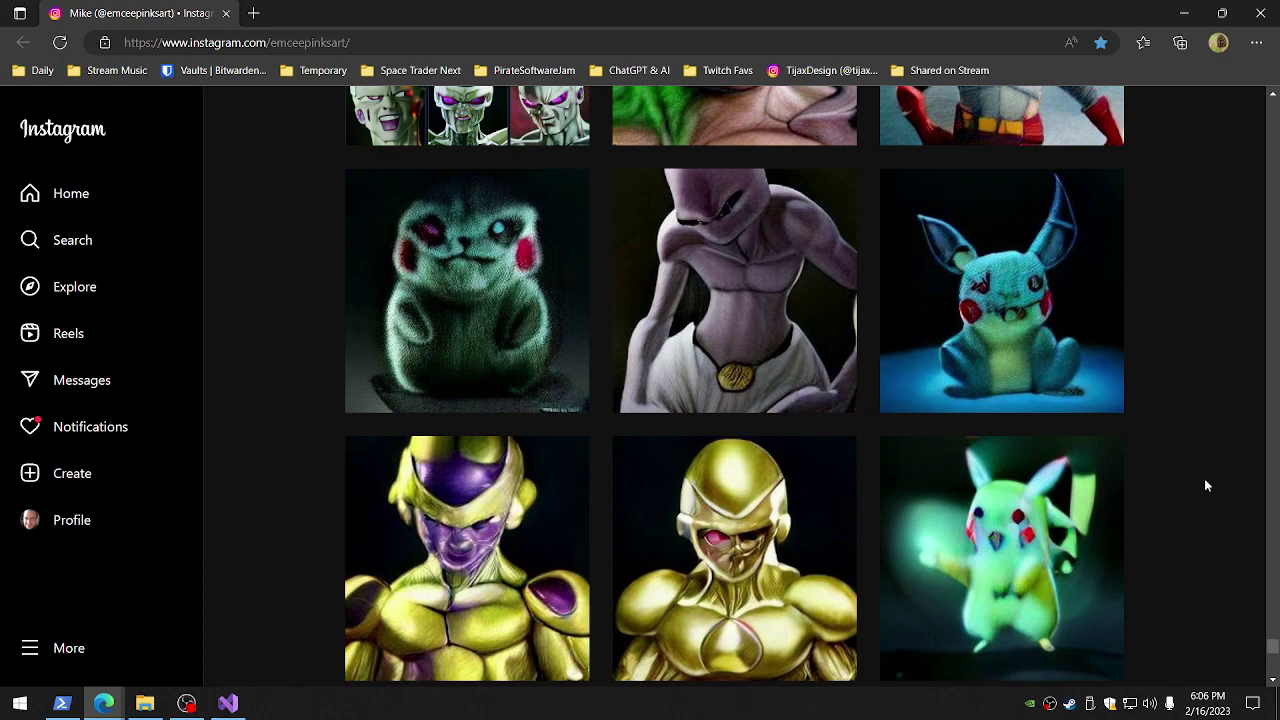
{"action": "scroll", "coordinate": [1205, 485], "scroll_direction": "down", "scroll_amount": 6}
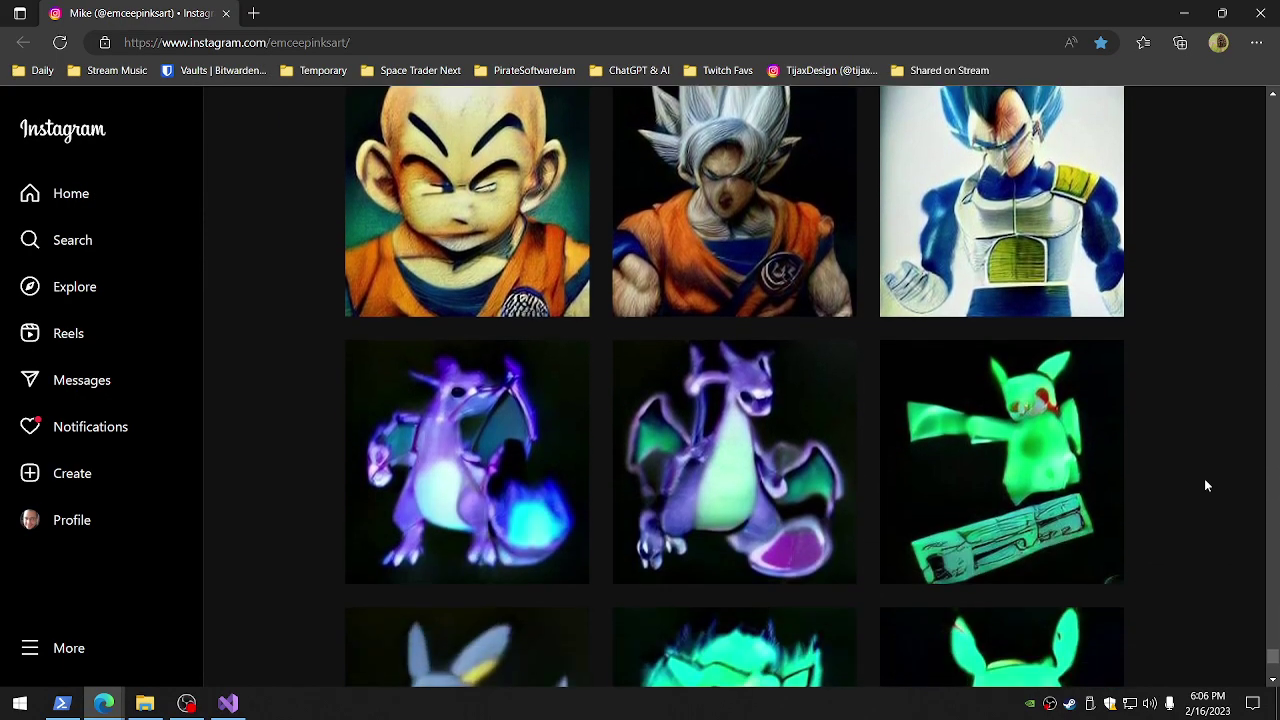
{"action": "scroll", "coordinate": [1205, 485], "scroll_direction": "down", "scroll_amount": 3}
{"action": "scroll", "coordinate": [1205, 485], "scroll_direction": "down", "scroll_amount": 4}
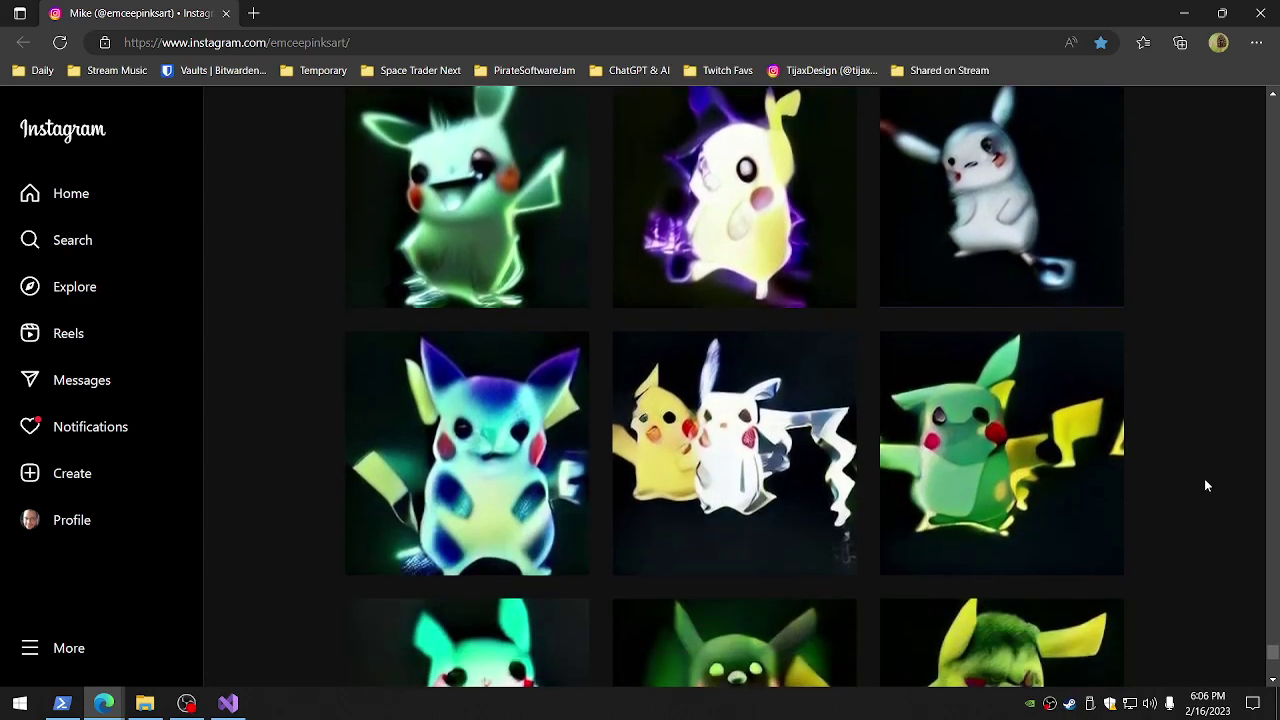
{"action": "scroll", "coordinate": [1205, 485], "scroll_direction": "down", "scroll_amount": 3}
{"action": "scroll", "coordinate": [1205, 485], "scroll_direction": "down", "scroll_amount": 4}
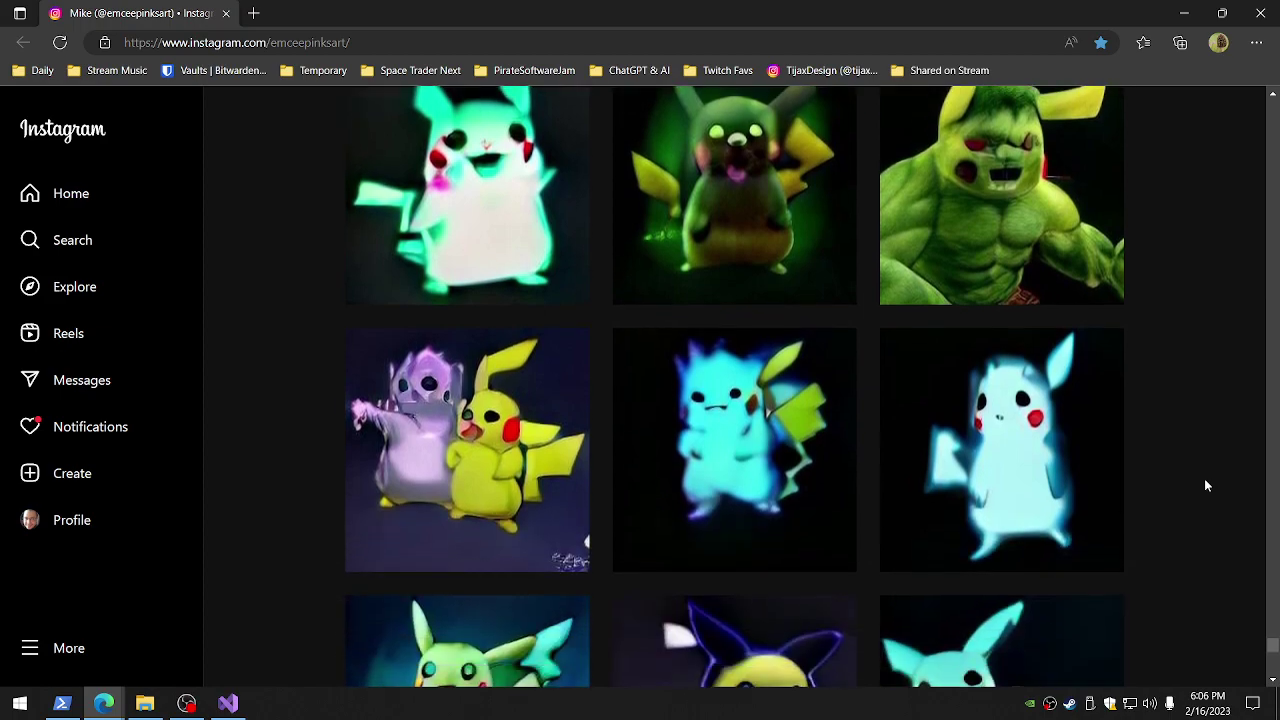
{"action": "scroll", "coordinate": [1205, 485], "scroll_direction": "down", "scroll_amount": 2}
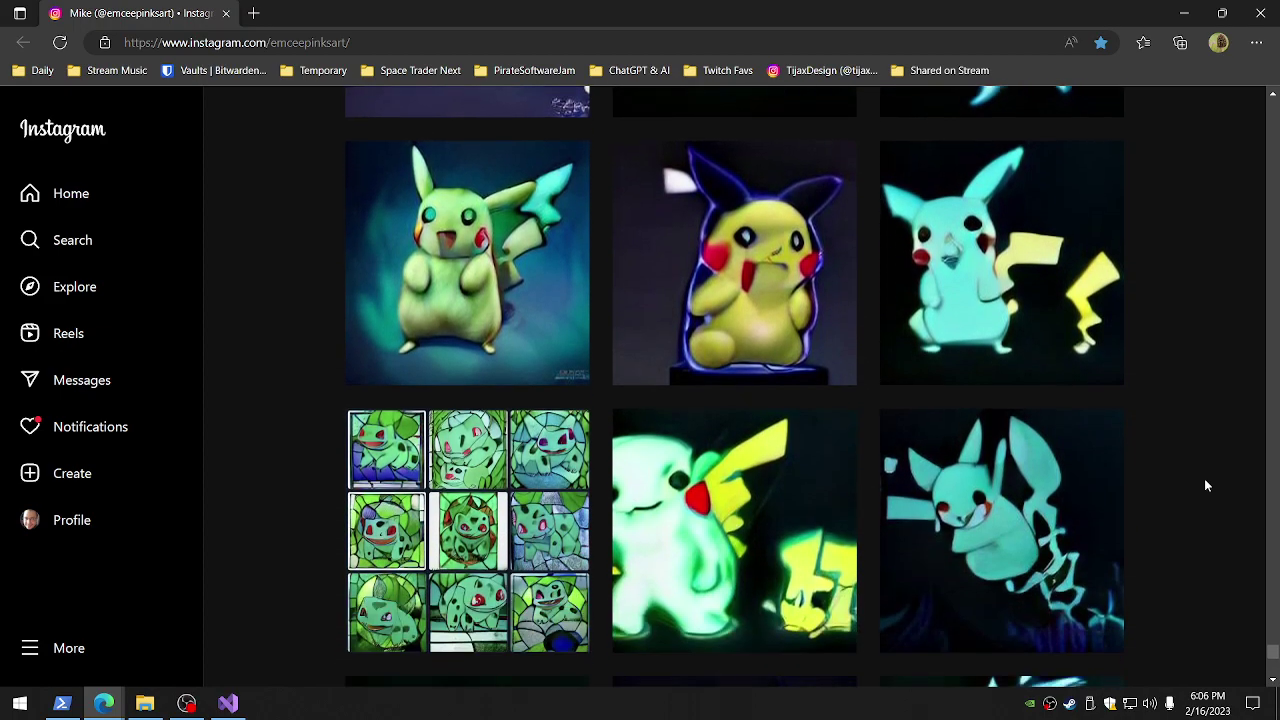
{"action": "scroll", "coordinate": [1205, 485], "scroll_direction": "down", "scroll_amount": 2}
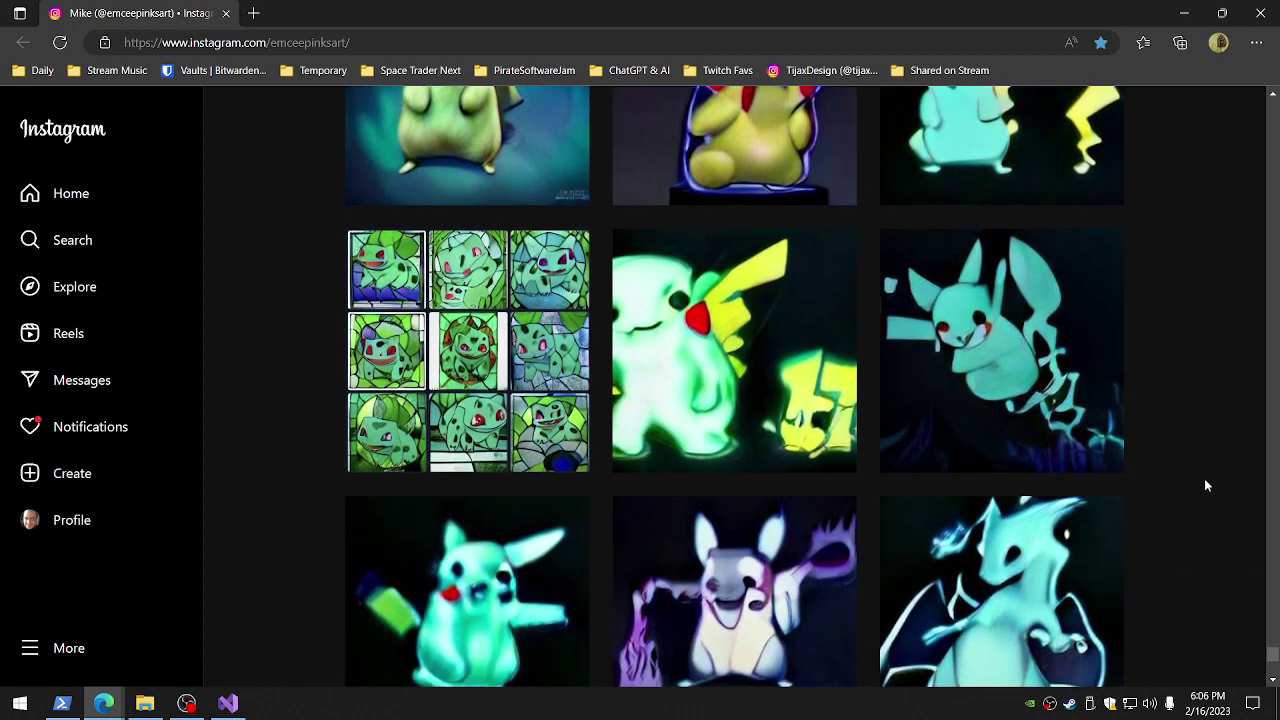
{"action": "scroll", "coordinate": [1205, 485], "scroll_direction": "down", "scroll_amount": 3}
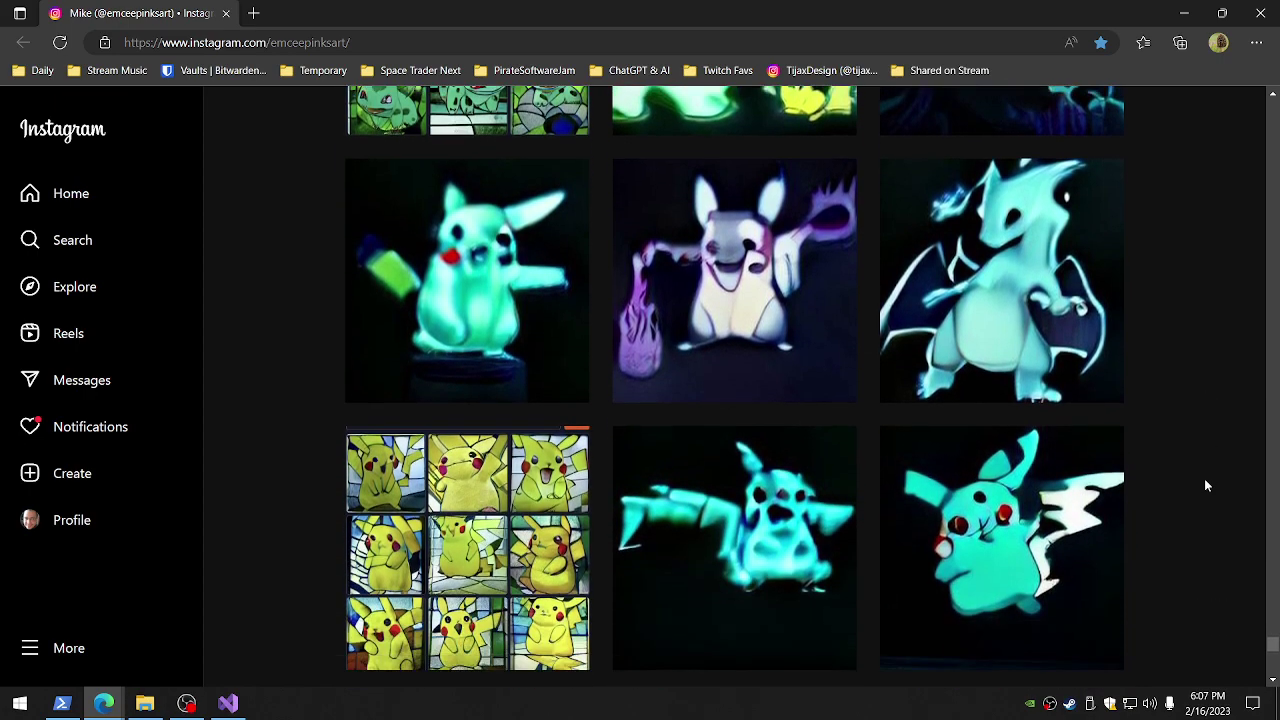
{"action": "scroll", "coordinate": [1205, 485], "scroll_direction": "down", "scroll_amount": 4}
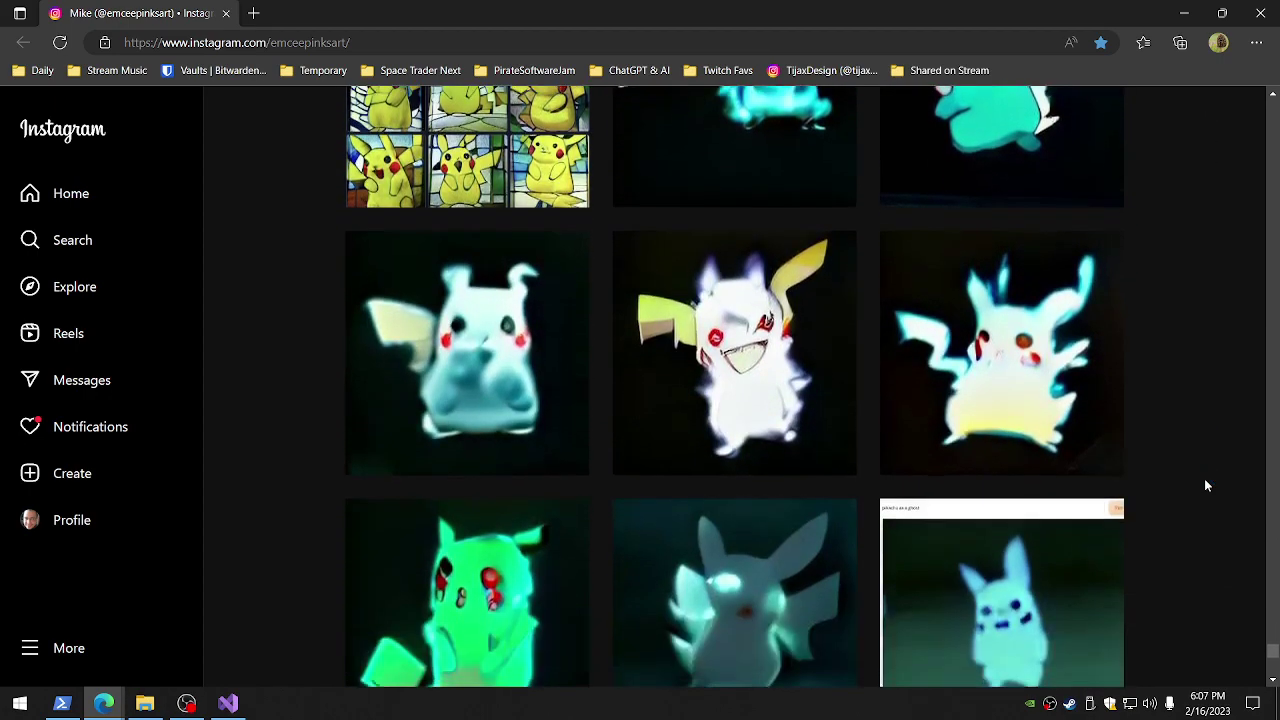
{"action": "scroll", "coordinate": [1205, 485], "scroll_direction": "down", "scroll_amount": 3}
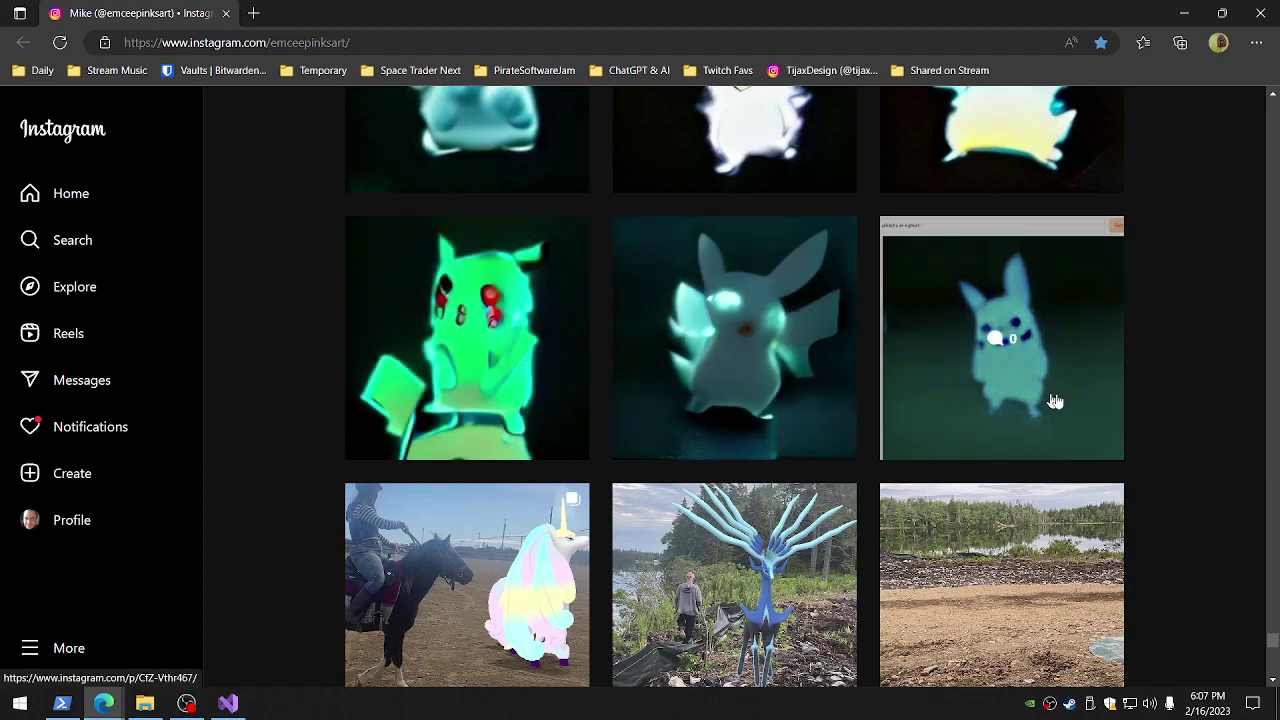
{"action": "scroll", "coordinate": [1225, 464], "scroll_direction": "down", "scroll_amount": 2}
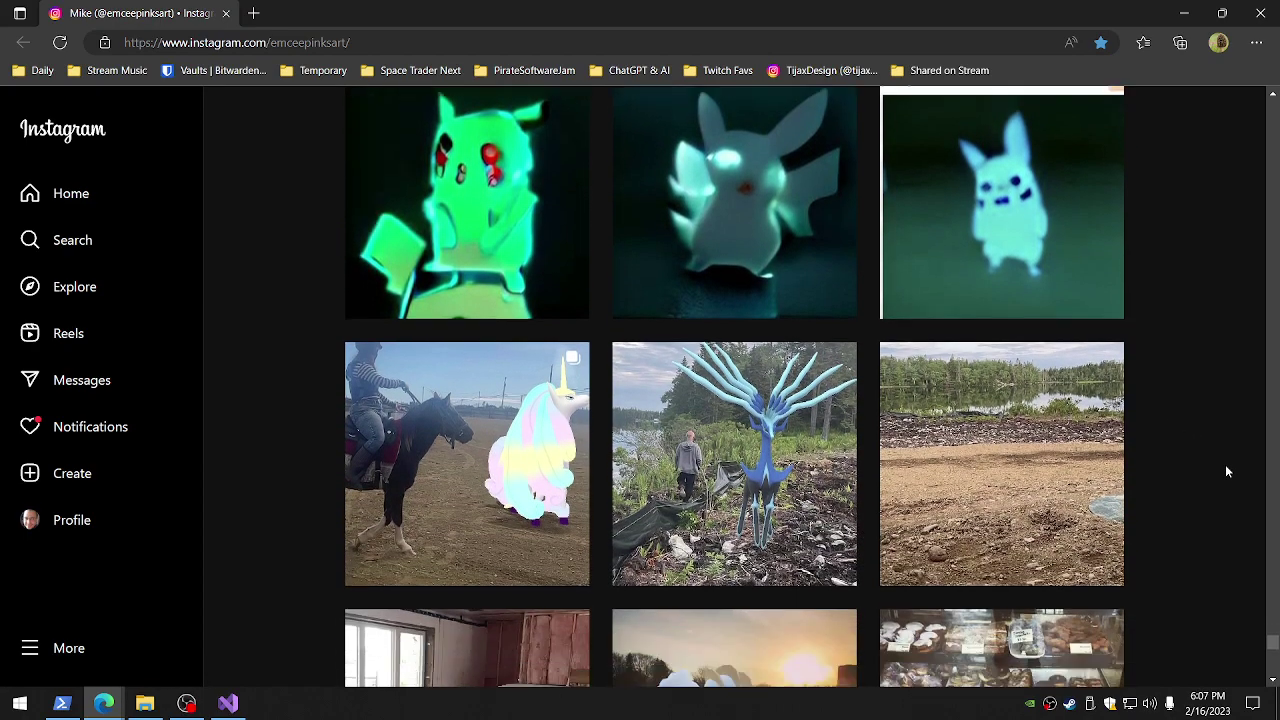
{"action": "scroll", "coordinate": [1228, 471], "scroll_direction": "down", "scroll_amount": 4}
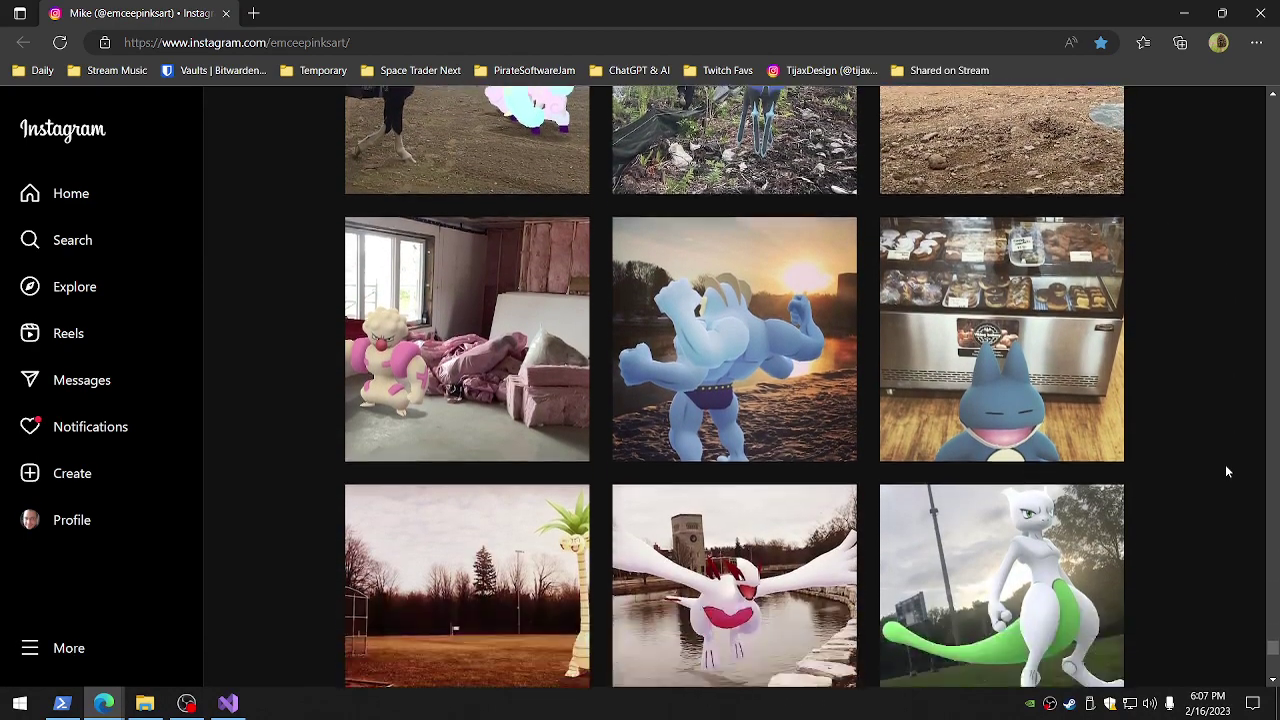
Browse the remaining Pokémon-in-real-life photos on the artist's profile, from the muscular blue fighter down to the very first post
{"action": "scroll", "coordinate": [1228, 471], "scroll_direction": "down", "scroll_amount": 4}
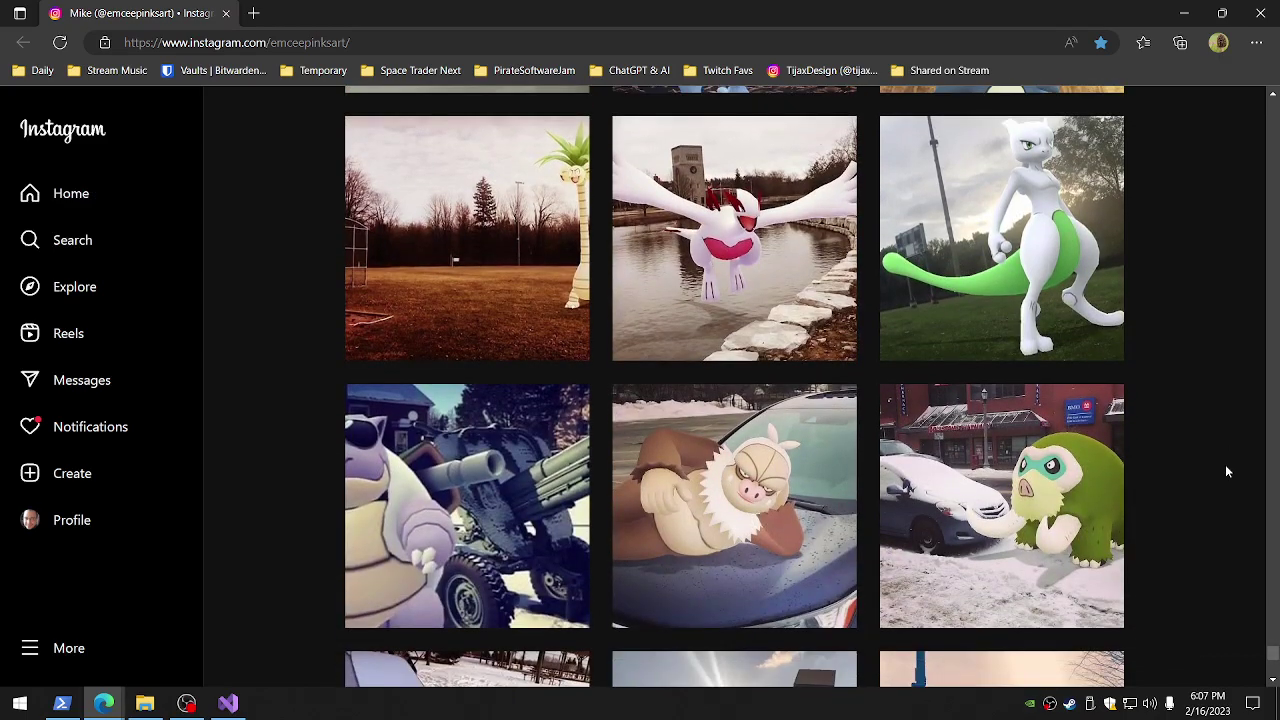
{"action": "scroll", "coordinate": [1228, 471], "scroll_direction": "down", "scroll_amount": 5}
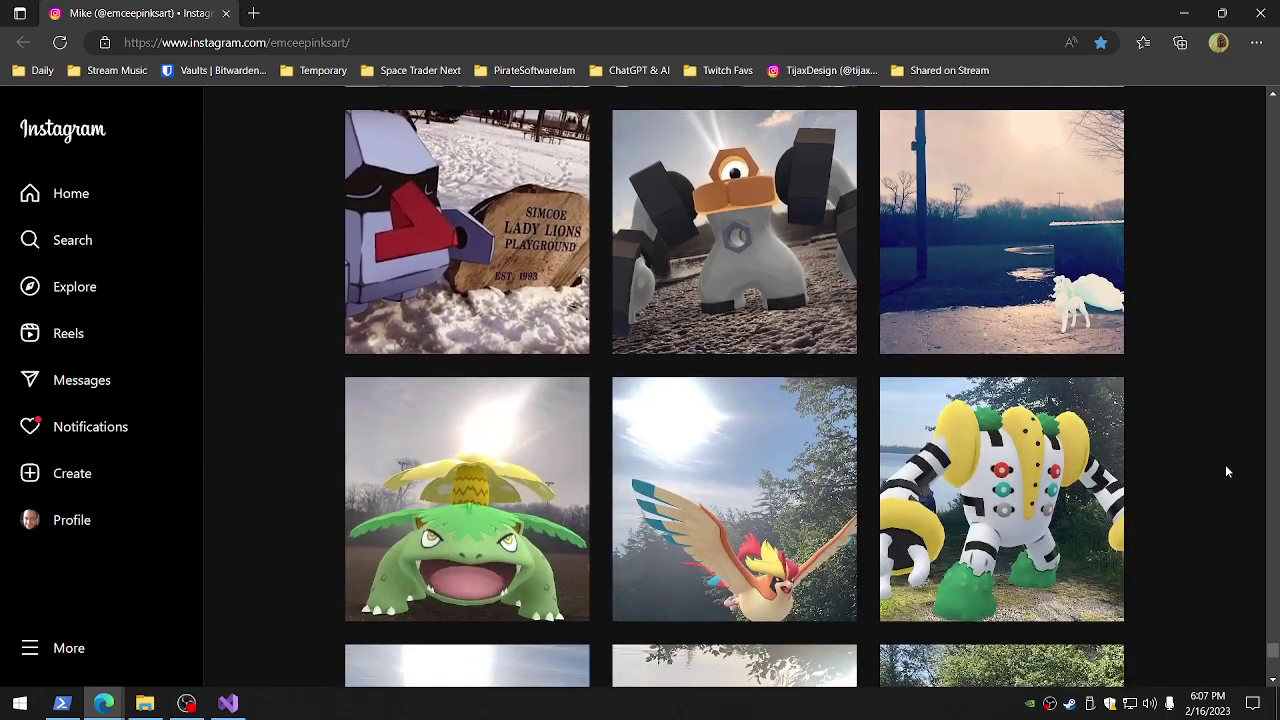
{"action": "scroll", "coordinate": [1228, 471], "scroll_direction": "down", "scroll_amount": 5}
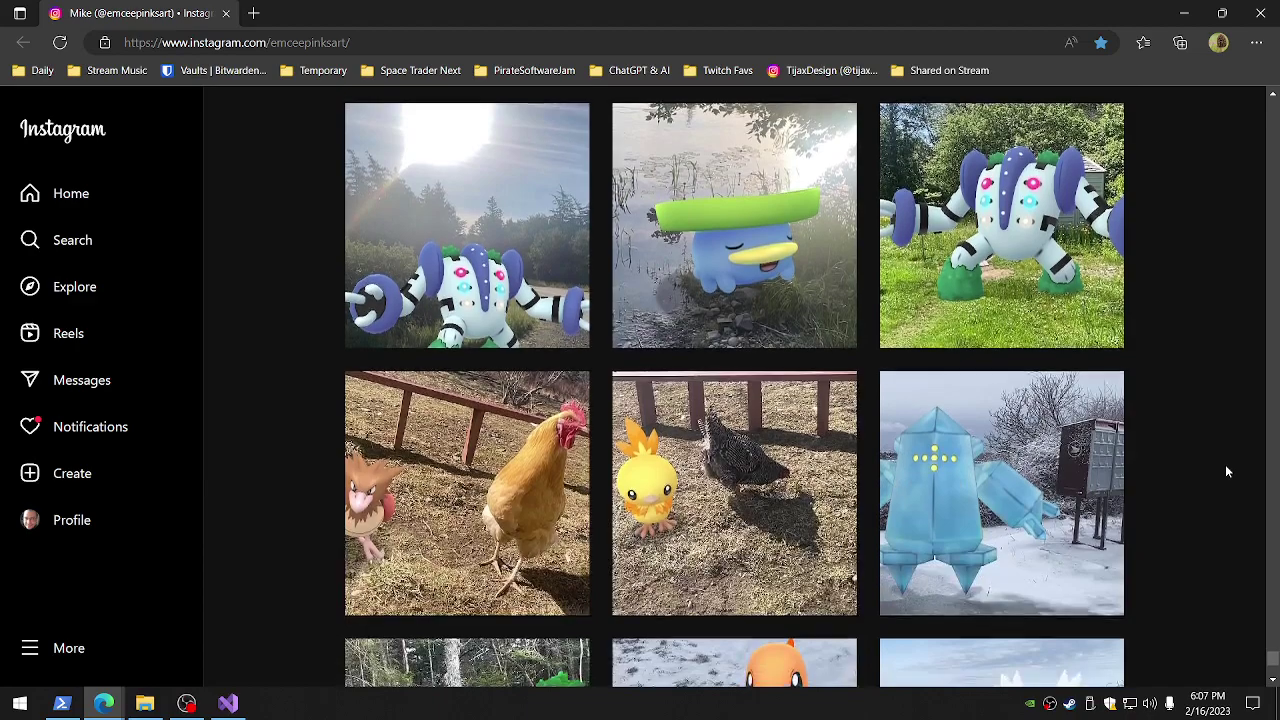
{"action": "scroll", "coordinate": [1228, 471], "scroll_direction": "down", "scroll_amount": 5}
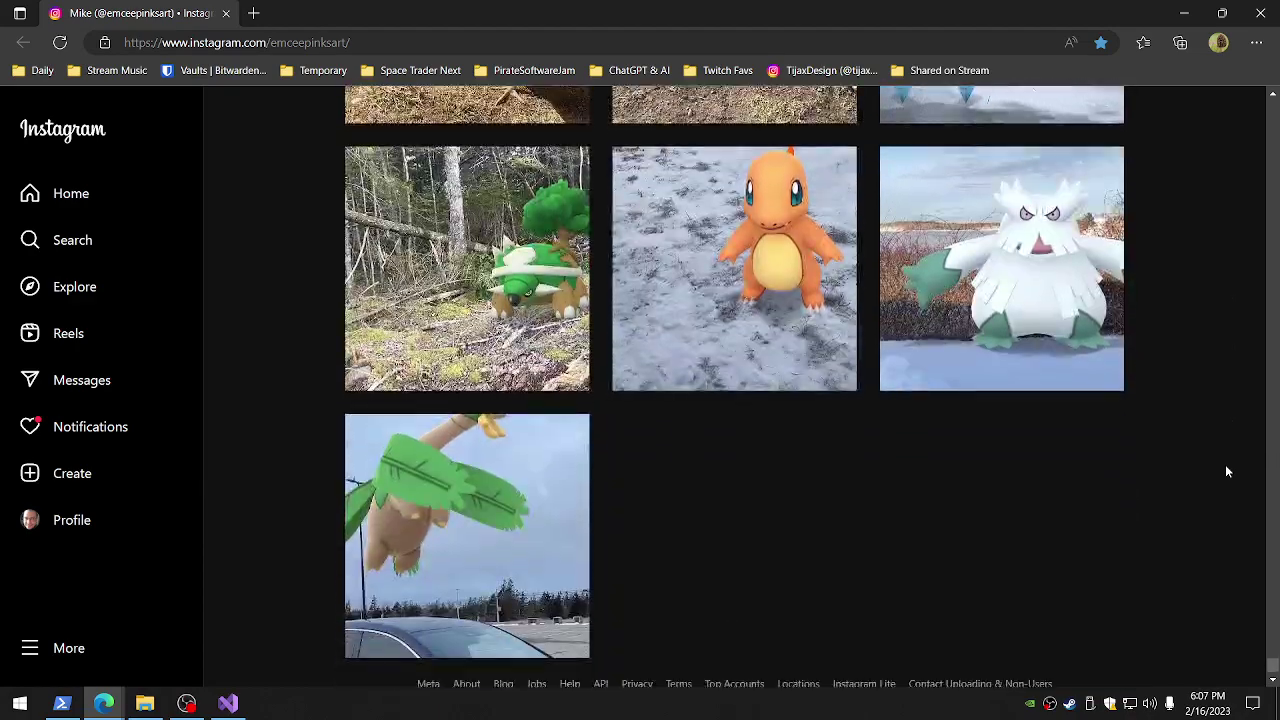
{"action": "scroll", "coordinate": [1228, 471], "scroll_direction": "down", "scroll_amount": 2}
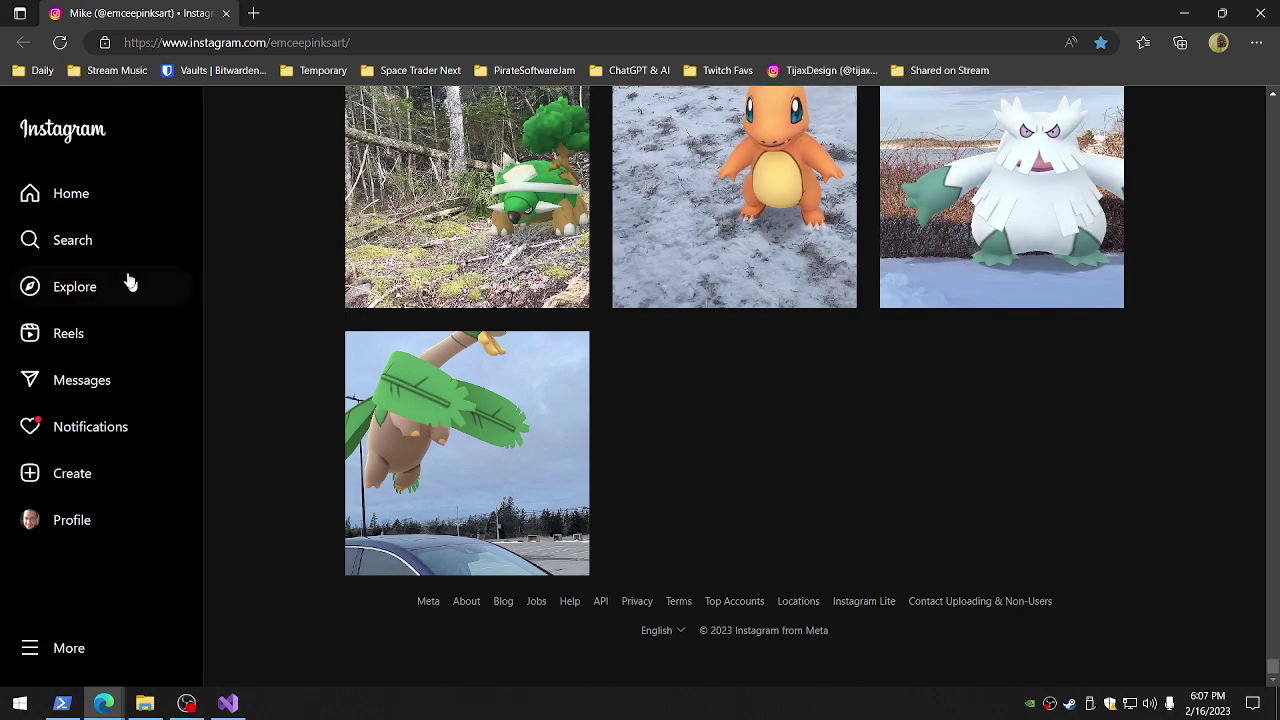
Go to the home feed, open the signed-in account's own profile and view its newest posts, from the glyph-filled circle to the fractal sphere
{"action": "left_click", "coordinate": [81, 208]}
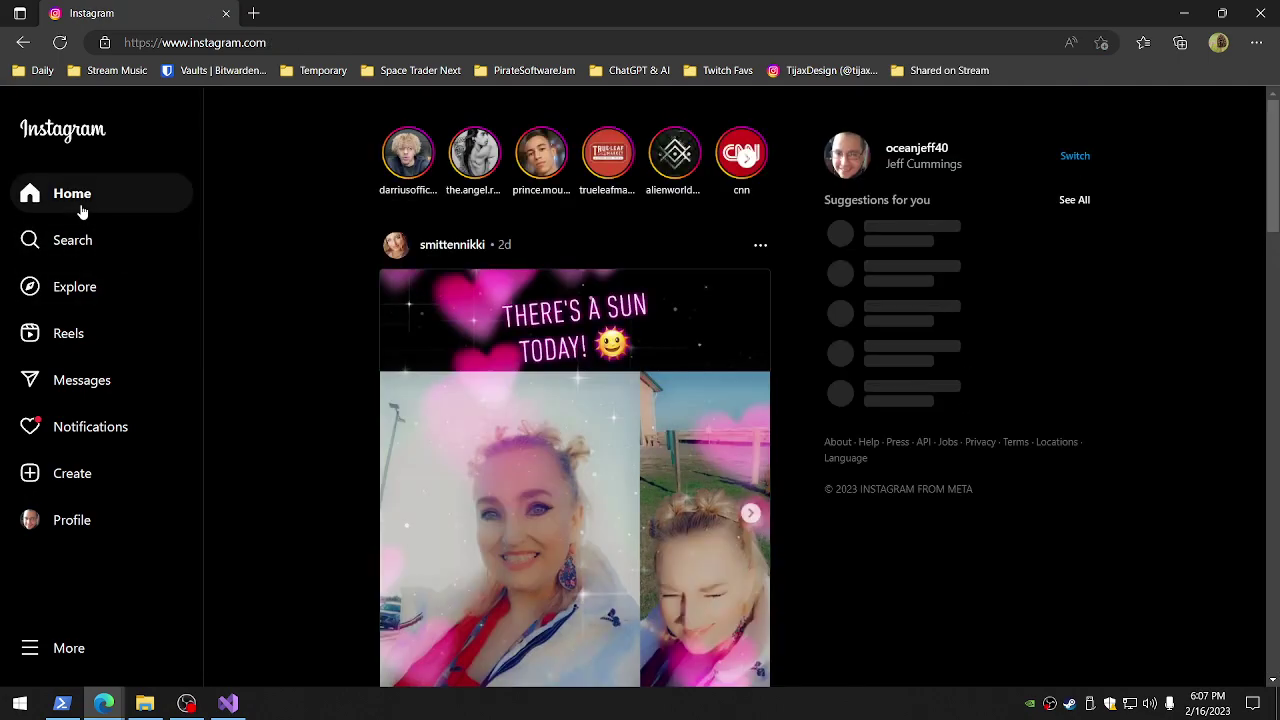
{"action": "left_click", "coordinate": [933, 150]}
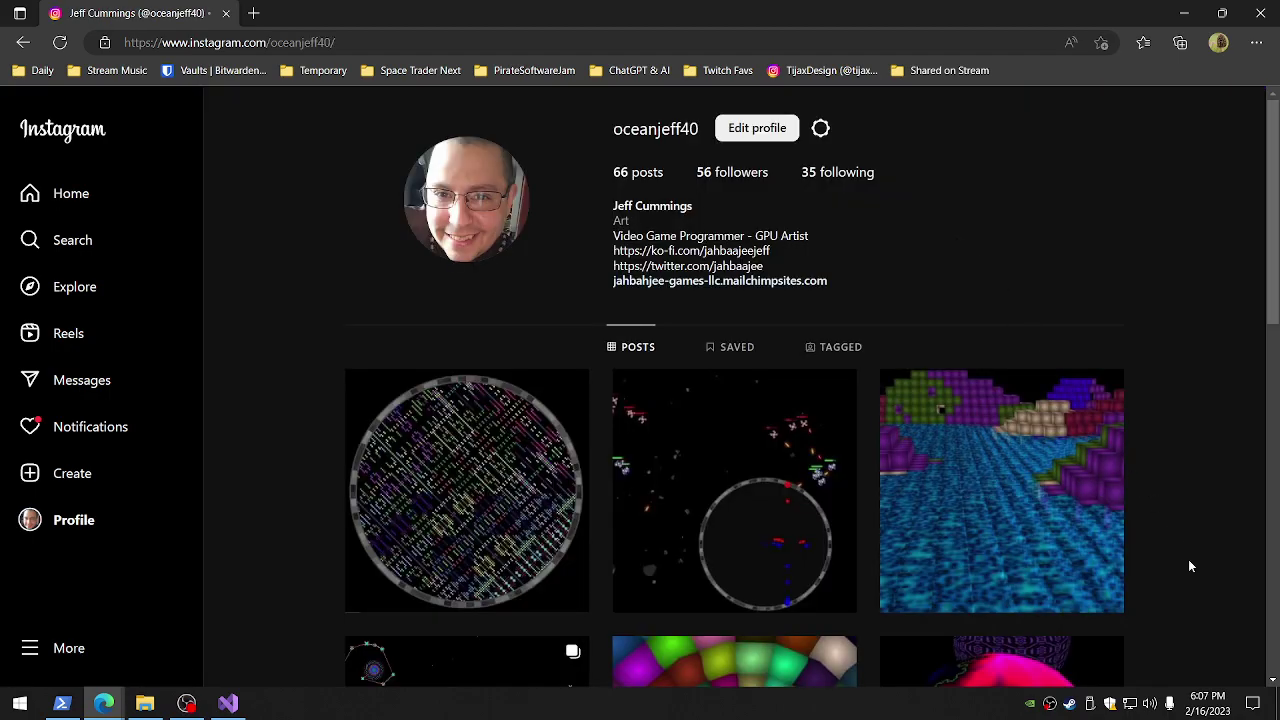
{"action": "scroll", "coordinate": [1204, 565], "scroll_direction": "down", "scroll_amount": 2}
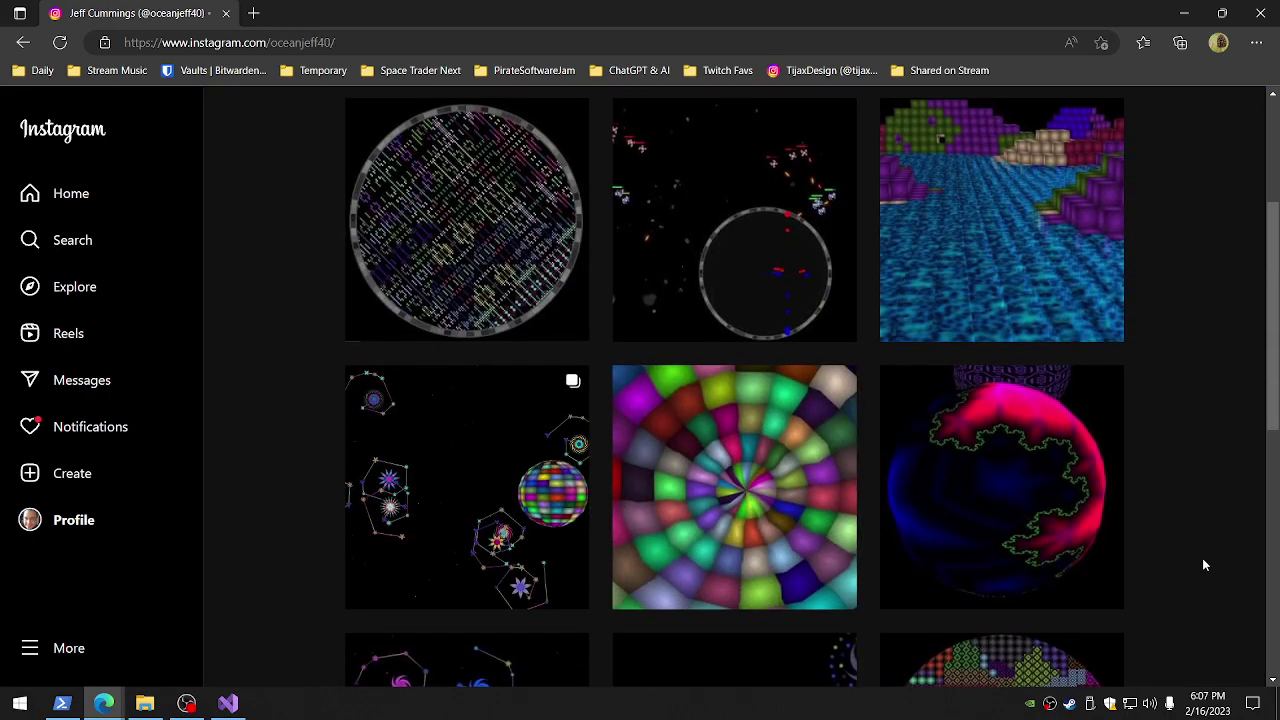
{"action": "scroll", "coordinate": [1204, 565], "scroll_direction": "down", "scroll_amount": 3}
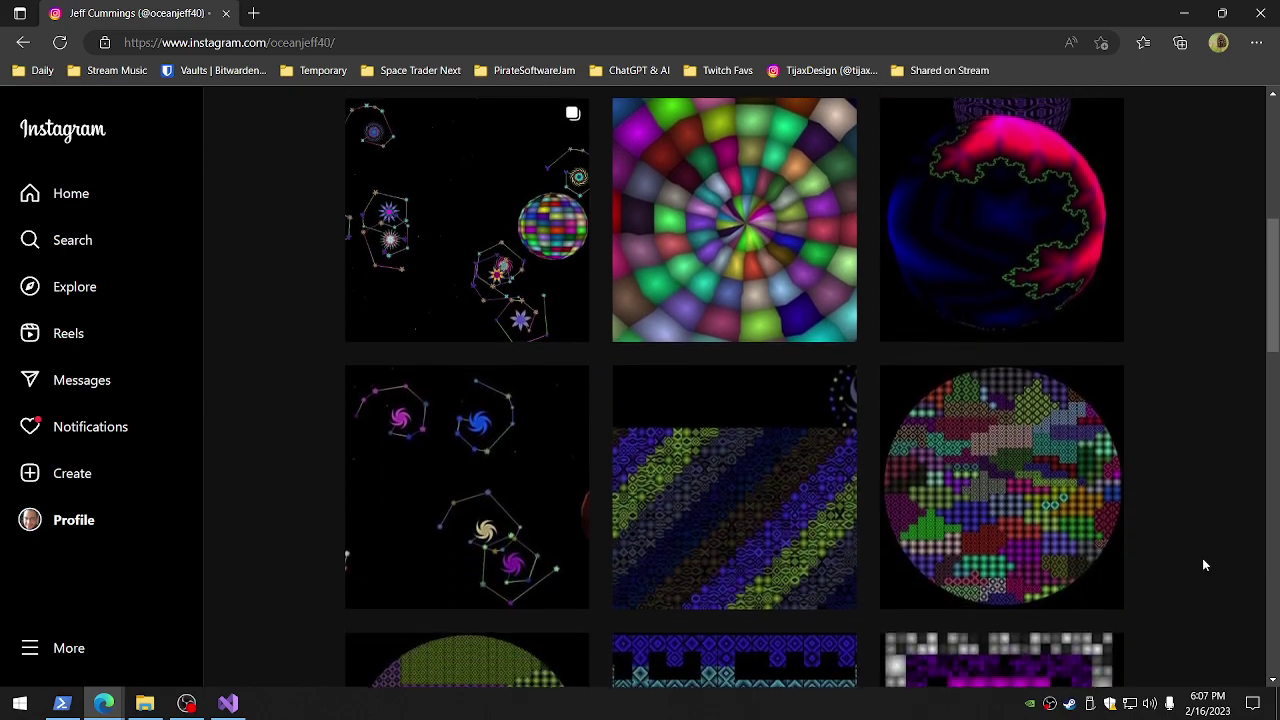
{"action": "scroll", "coordinate": [1204, 565], "scroll_direction": "up", "scroll_amount": 5}
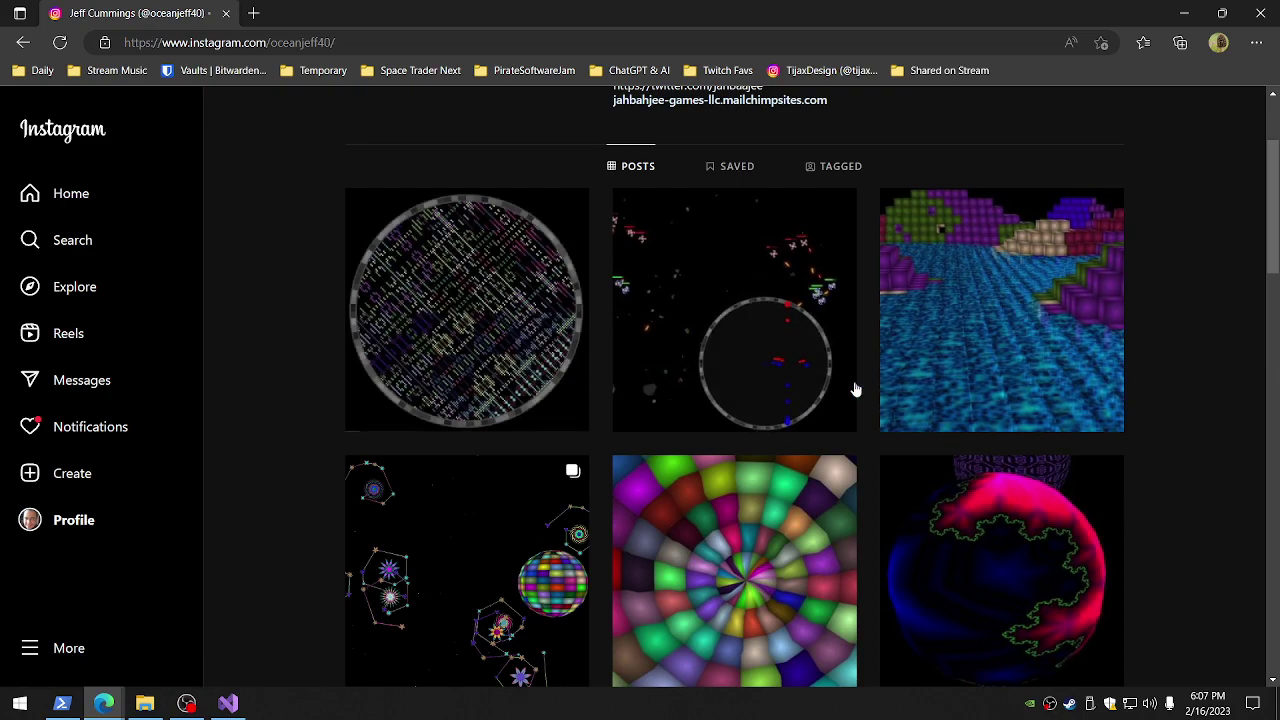
{"action": "scroll", "coordinate": [1178, 543], "scroll_direction": "down", "scroll_amount": 1}
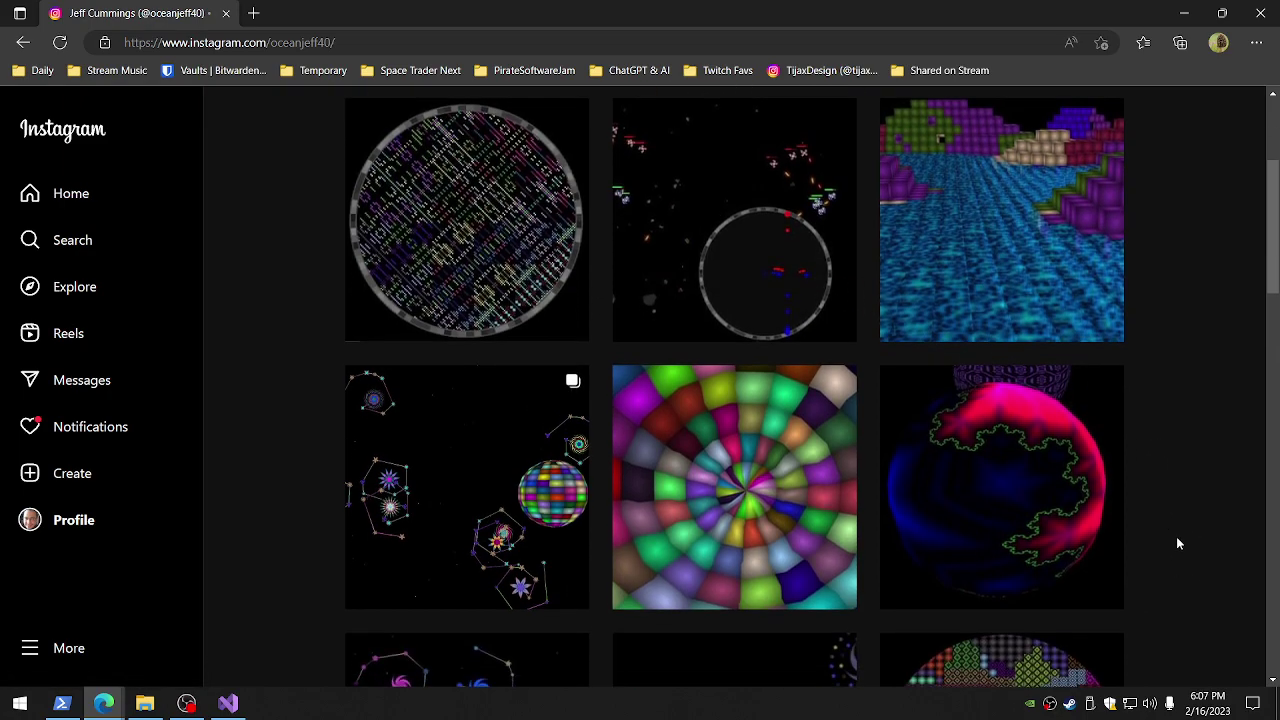
{"action": "scroll", "coordinate": [1178, 543], "scroll_direction": "down", "scroll_amount": 1}
{"action": "scroll", "coordinate": [1176, 536], "scroll_direction": "up", "scroll_amount": 2}
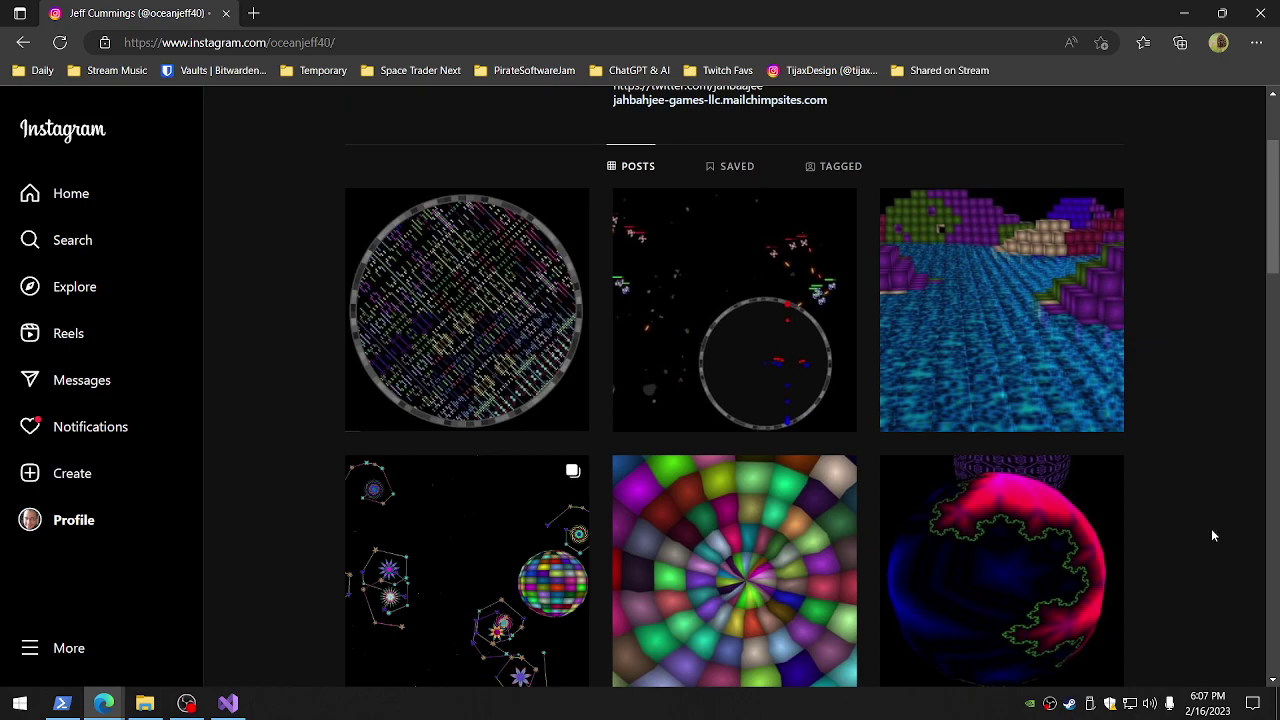
Look through the profile's generative pattern posts, from the spiral constellations and patchwork spheres down to the colored cubes and JahBaaJee Games logo
{"action": "scroll", "coordinate": [1212, 536], "scroll_direction": "down", "scroll_amount": 3}
{"action": "scroll", "coordinate": [1212, 536], "scroll_direction": "down", "scroll_amount": 2}
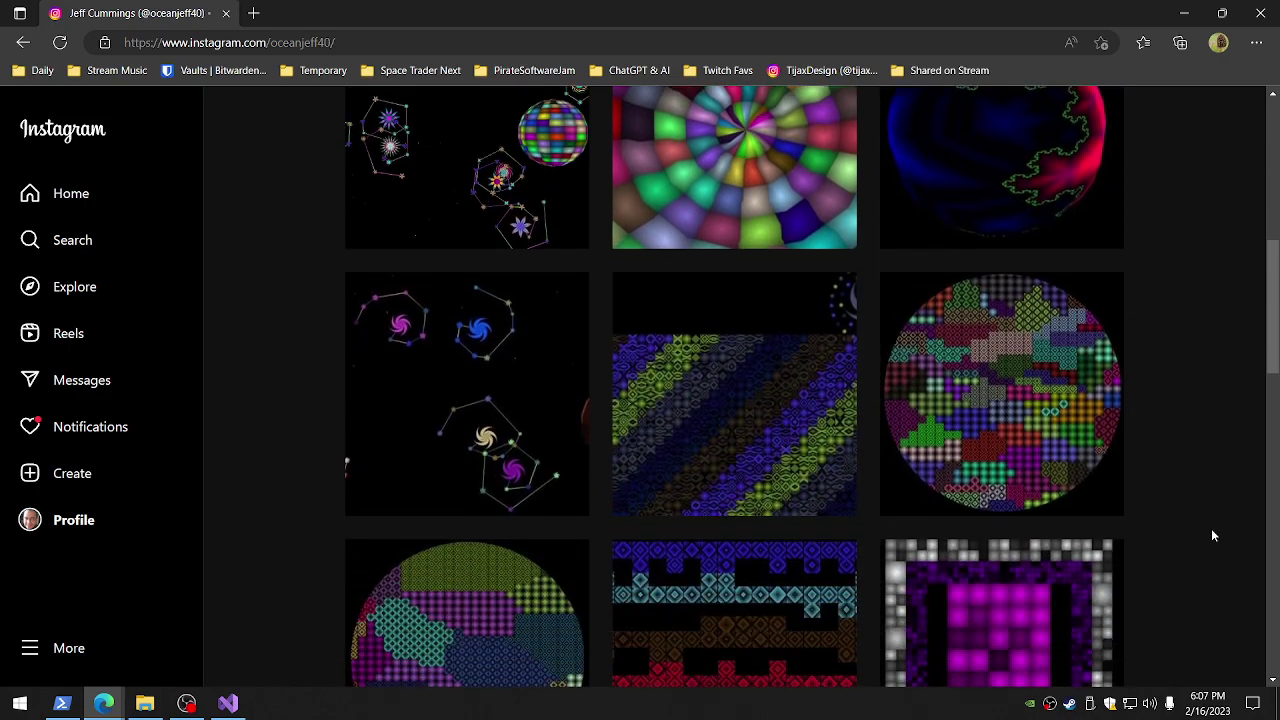
{"action": "scroll", "coordinate": [1211, 536], "scroll_direction": "down", "scroll_amount": 3}
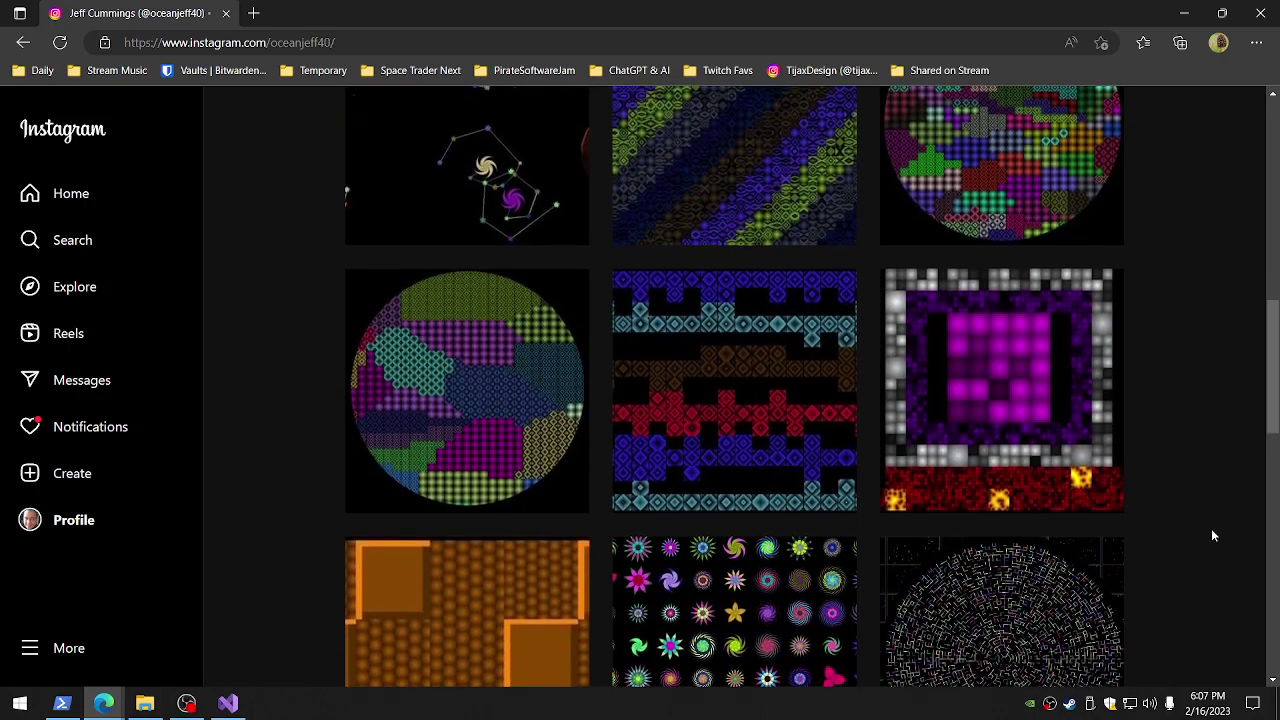
{"action": "scroll", "coordinate": [1215, 539], "scroll_direction": "down", "scroll_amount": 4}
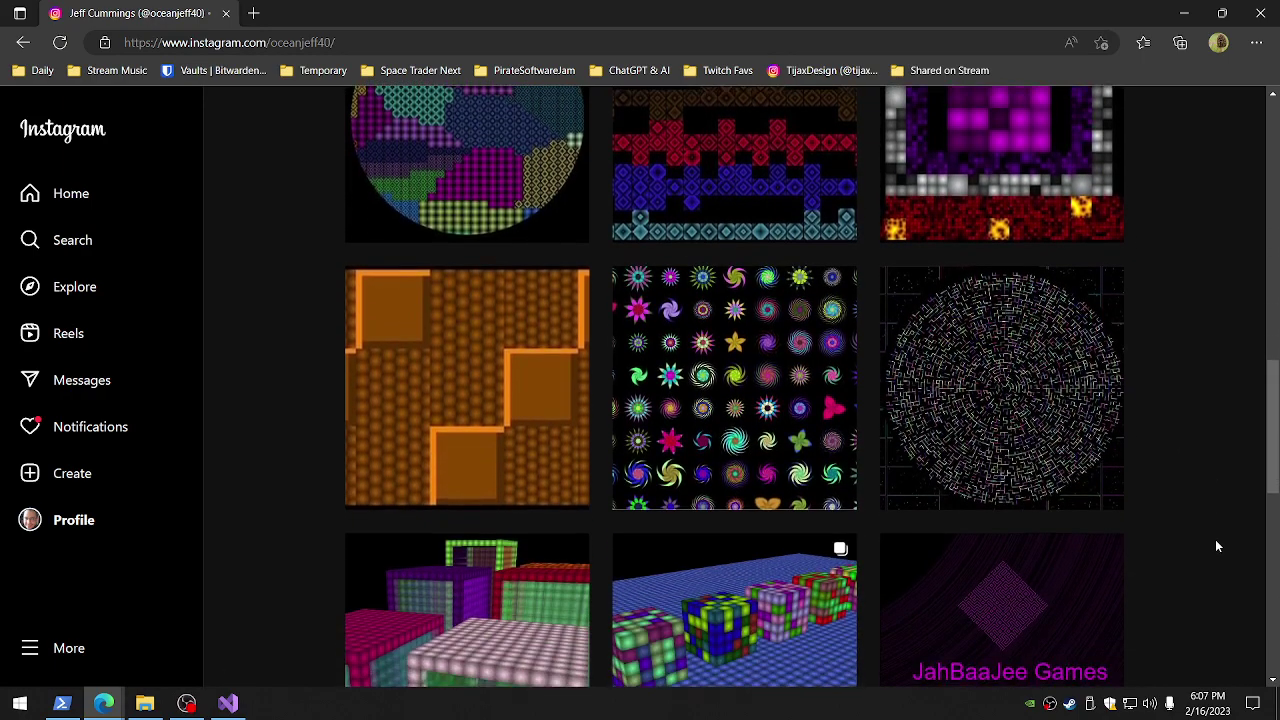
{"action": "scroll", "coordinate": [1217, 540], "scroll_direction": "down", "scroll_amount": 1}
{"action": "scroll", "coordinate": [1220, 534], "scroll_direction": "up", "scroll_amount": 1}
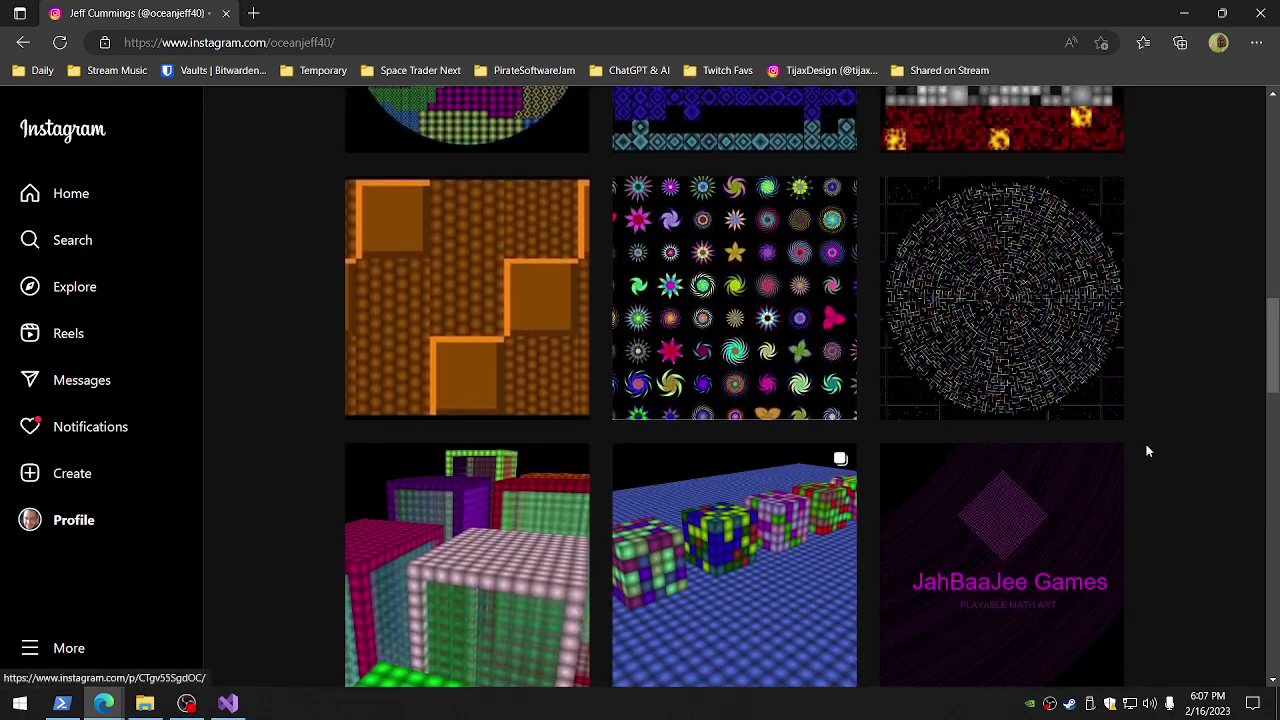
{"action": "scroll", "coordinate": [1190, 553], "scroll_direction": "down", "scroll_amount": 2}
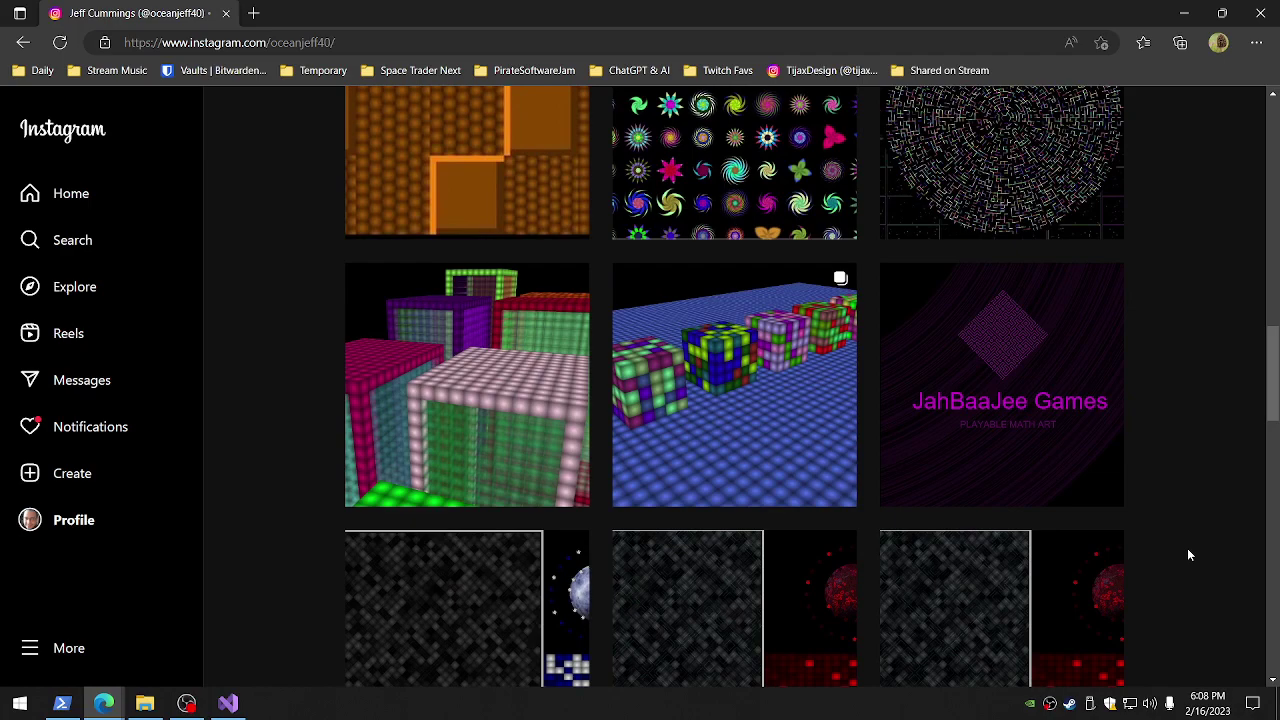
{"action": "scroll", "coordinate": [1188, 555], "scroll_direction": "down", "scroll_amount": 2}
{"action": "scroll", "coordinate": [1188, 552], "scroll_direction": "up", "scroll_amount": 2}
{"action": "scroll", "coordinate": [1188, 577], "scroll_direction": "down", "scroll_amount": 3}
{"action": "scroll", "coordinate": [1190, 578], "scroll_direction": "up", "scroll_amount": 3}
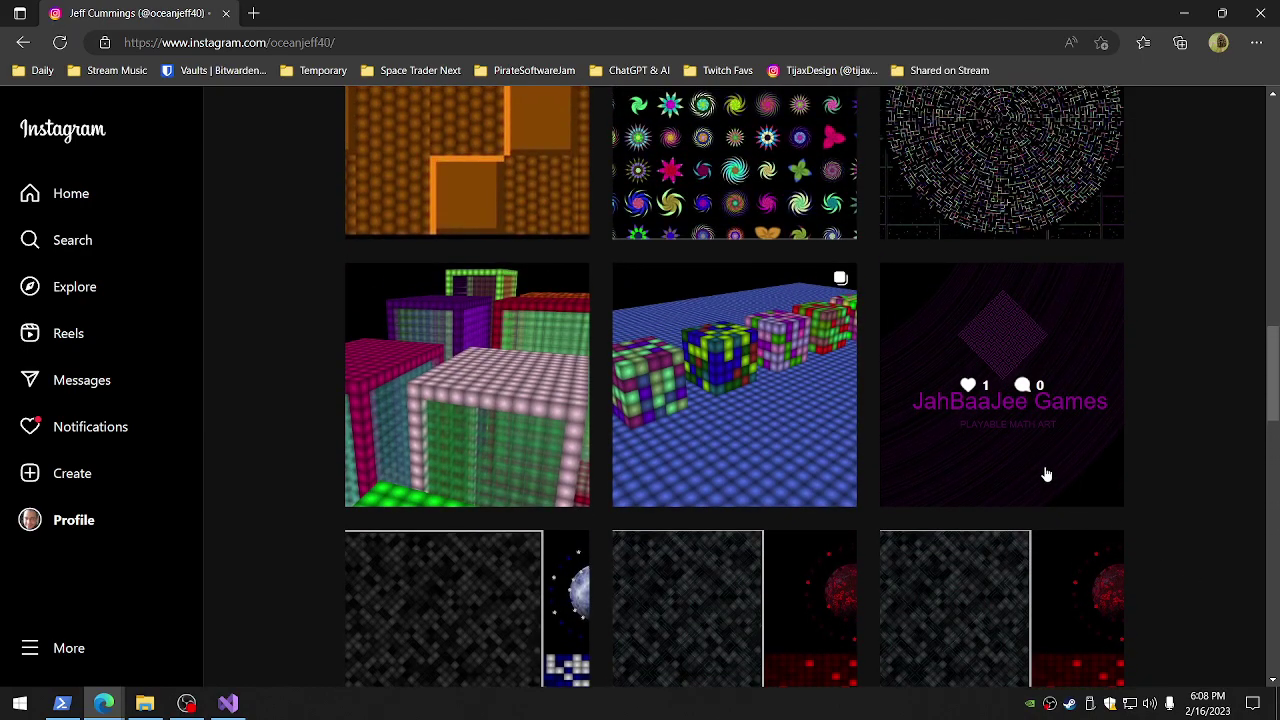
View the older posts from the dark grids and green planets down to the flower scenes, pink spirals and starburst shapes
{"action": "scroll", "coordinate": [1167, 585], "scroll_direction": "down", "scroll_amount": 3}
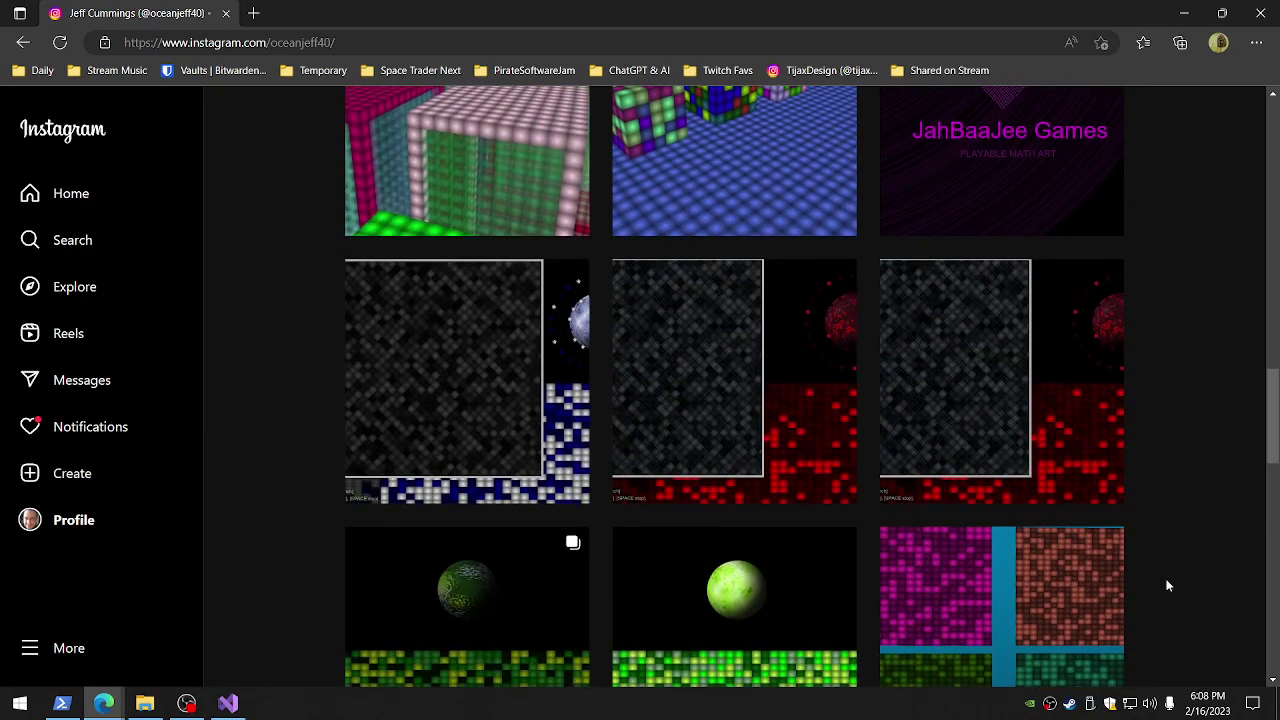
{"action": "scroll", "coordinate": [1167, 585], "scroll_direction": "down", "scroll_amount": 2}
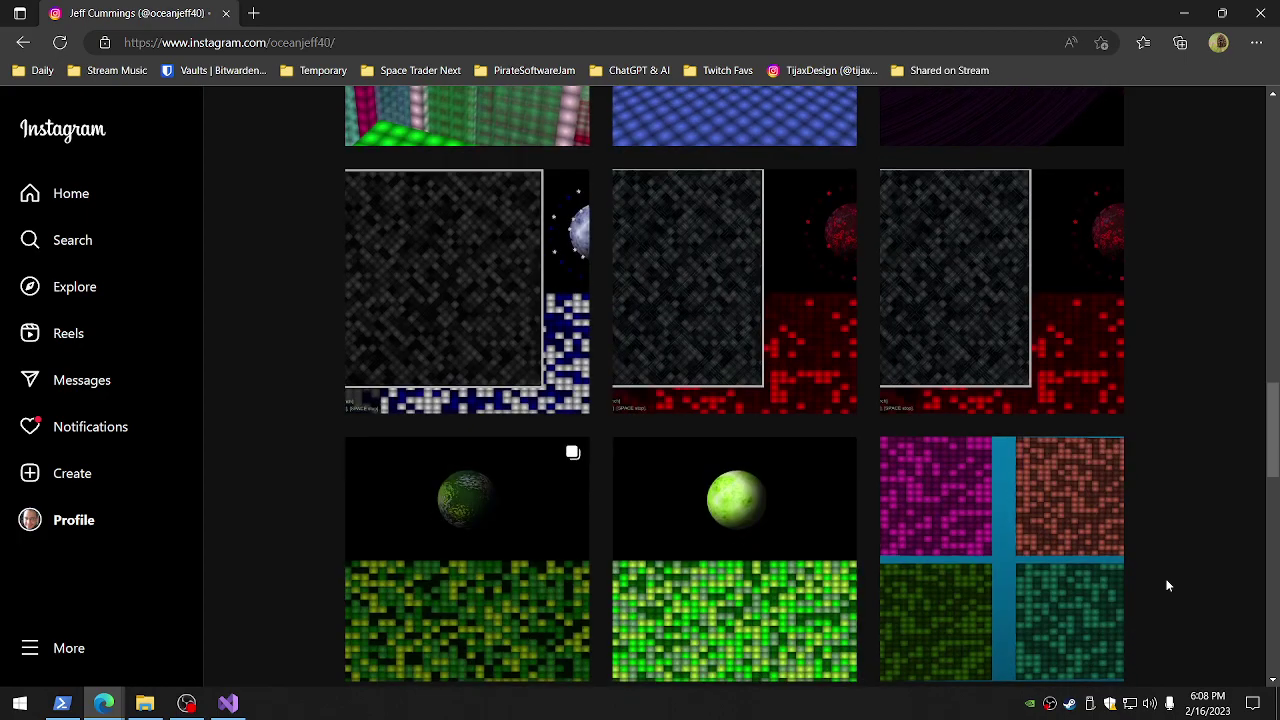
{"action": "scroll", "coordinate": [1167, 585], "scroll_direction": "down", "scroll_amount": 2}
{"action": "scroll", "coordinate": [1167, 585], "scroll_direction": "down", "scroll_amount": 6}
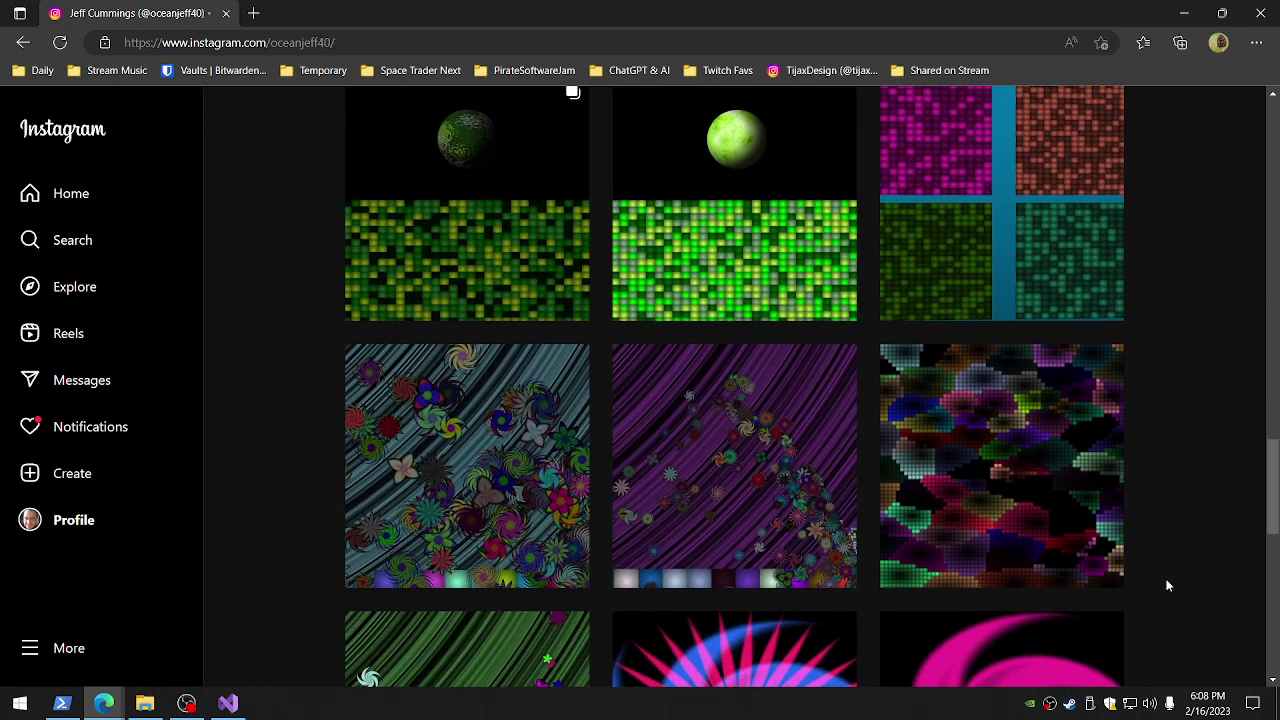
{"action": "scroll", "coordinate": [1167, 585], "scroll_direction": "down", "scroll_amount": 5}
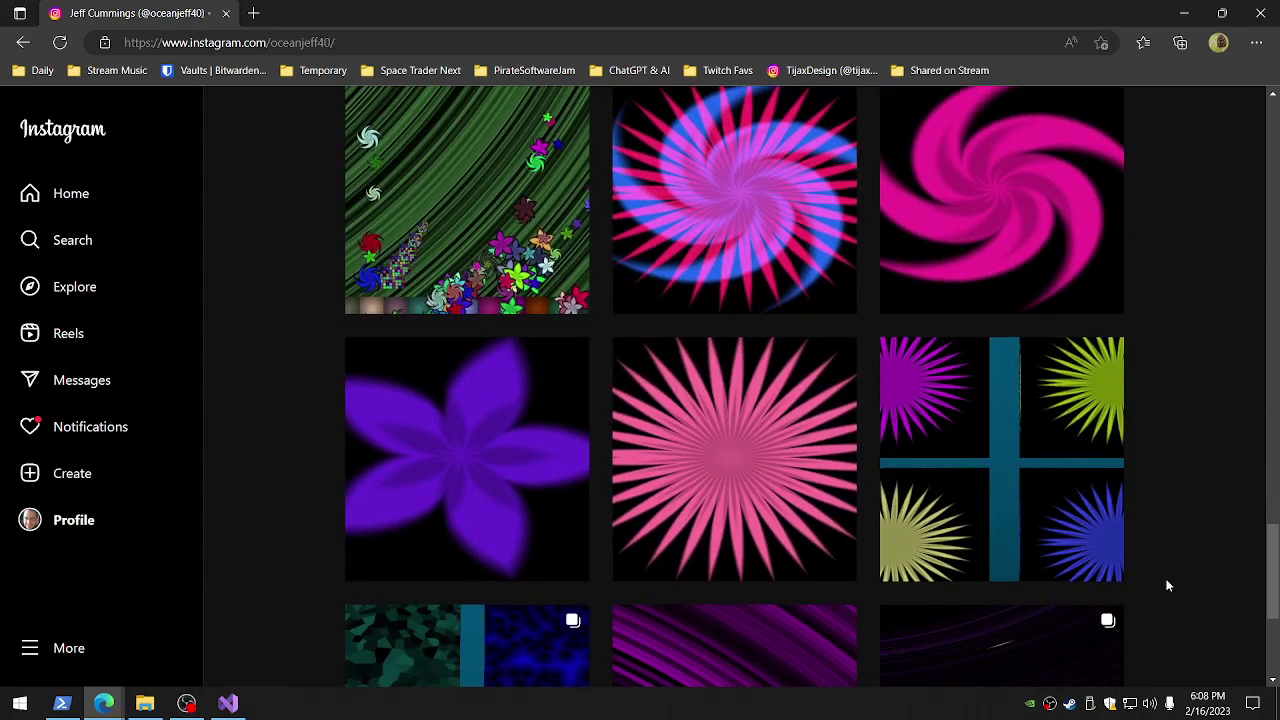
{"action": "scroll", "coordinate": [1167, 585], "scroll_direction": "up", "scroll_amount": 5}
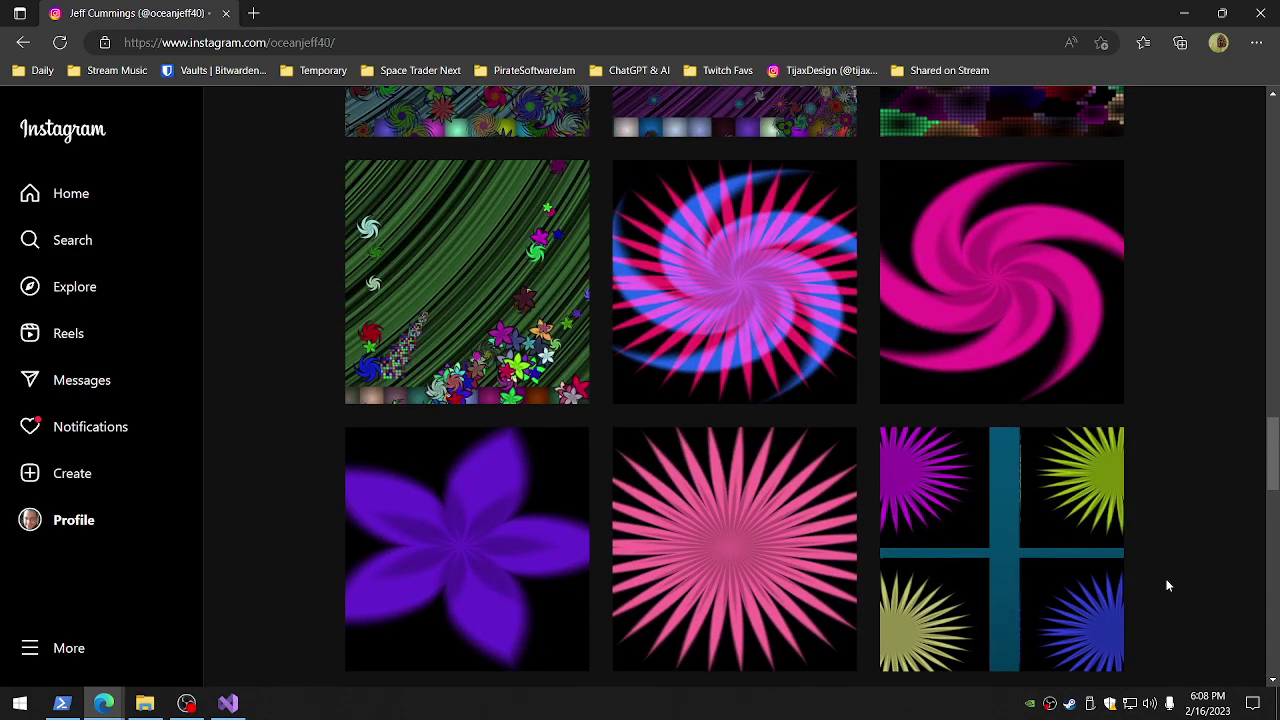
{"action": "scroll", "coordinate": [1167, 585], "scroll_direction": "down", "scroll_amount": 4}
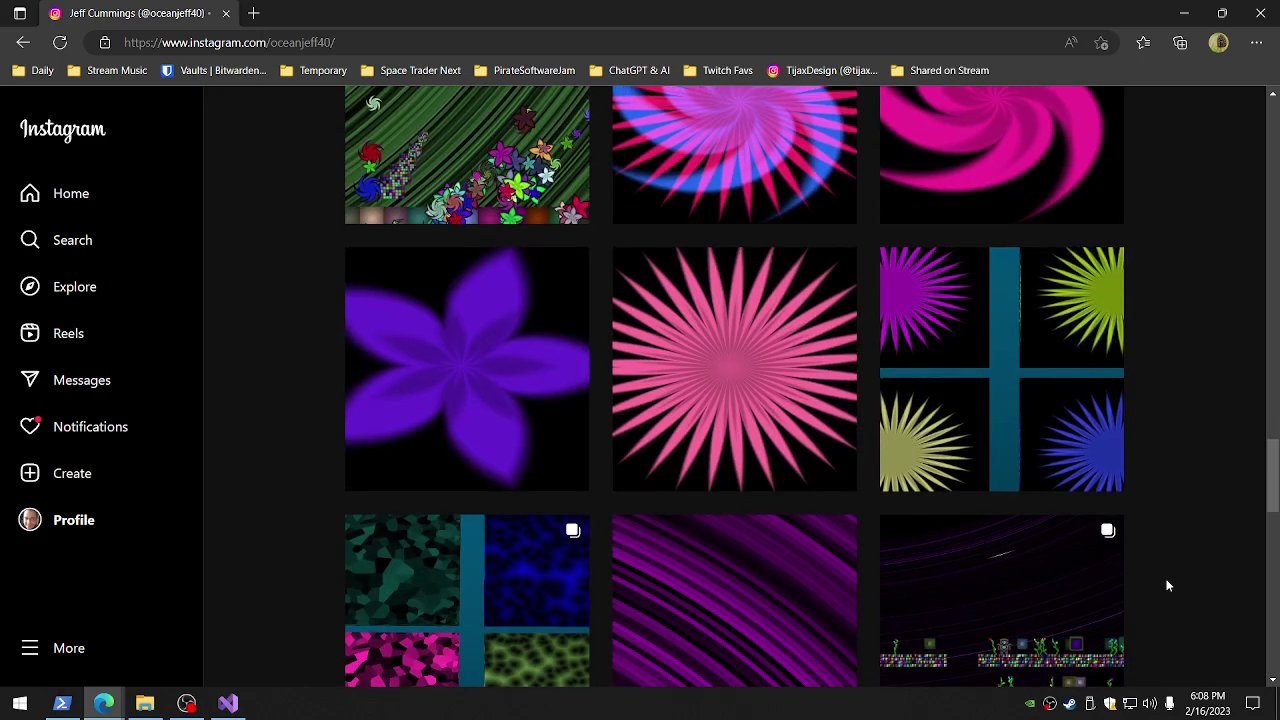
Examine the posts with cell textures, platform levels and planets down to the block landscapes with trees and grass
{"action": "scroll", "coordinate": [1167, 585], "scroll_direction": "down", "scroll_amount": 2}
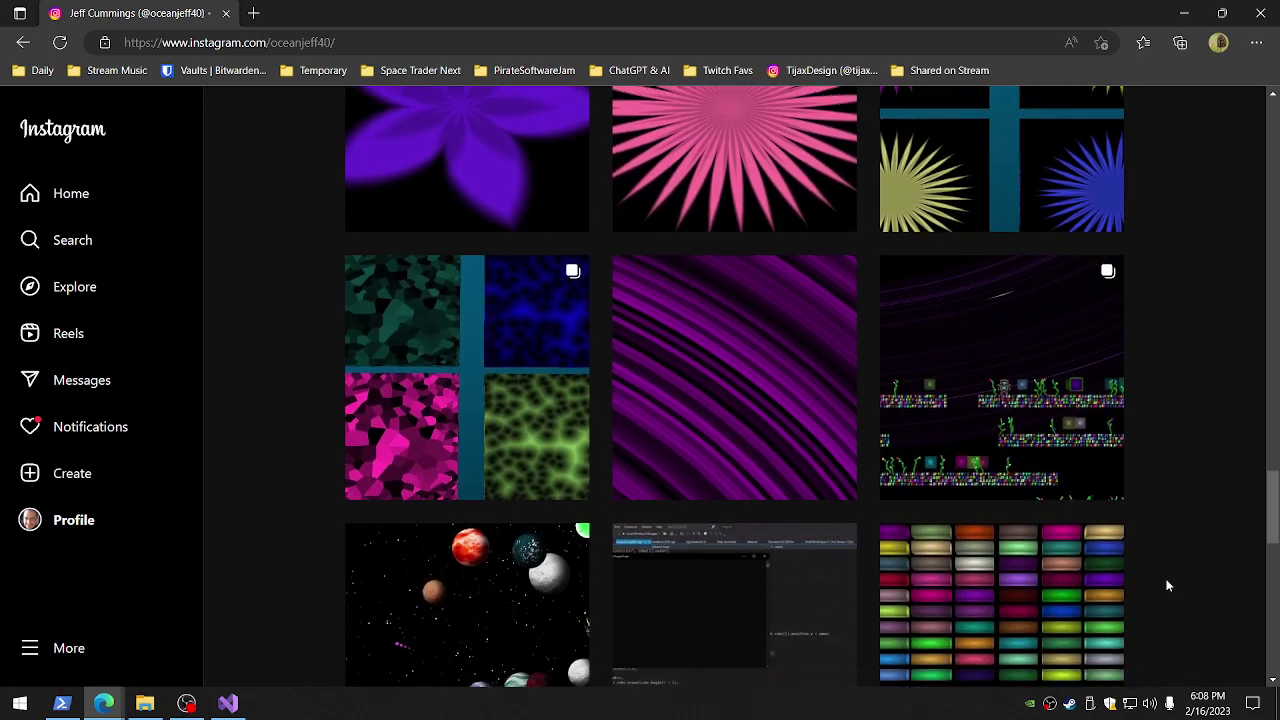
{"action": "scroll", "coordinate": [1167, 585], "scroll_direction": "down", "scroll_amount": 2}
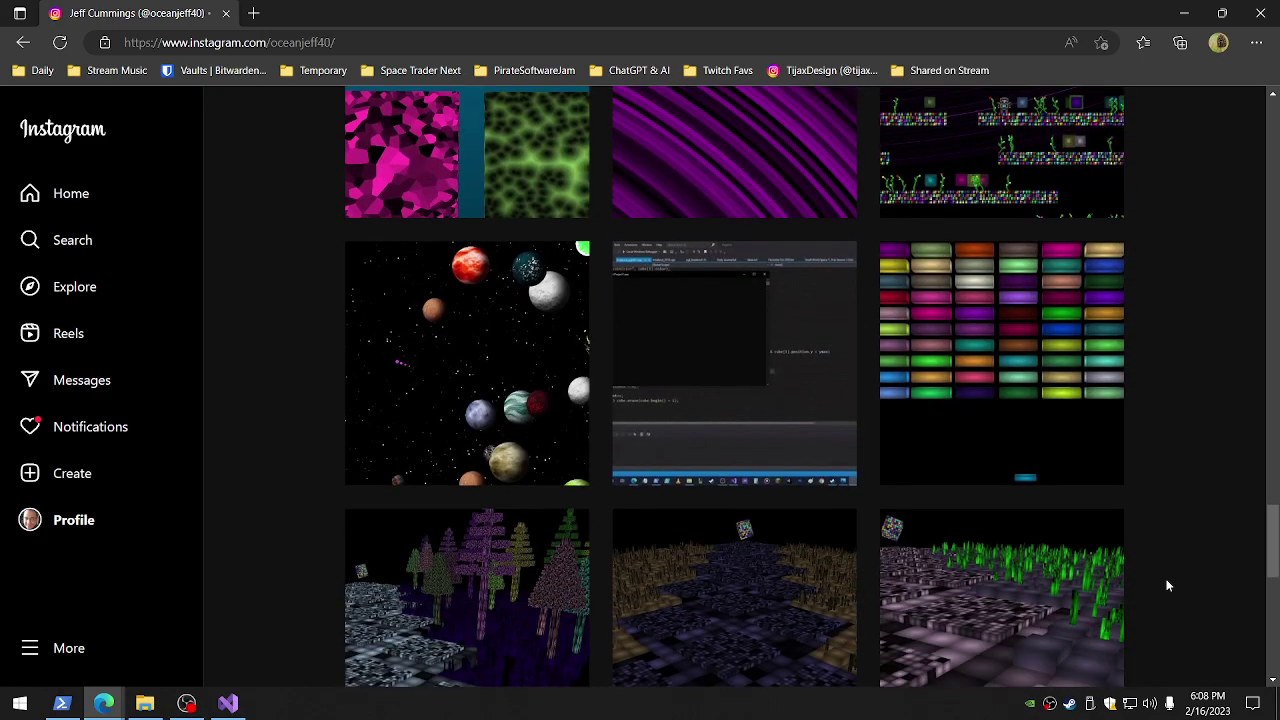
{"action": "scroll", "coordinate": [1167, 585], "scroll_direction": "down", "scroll_amount": 2}
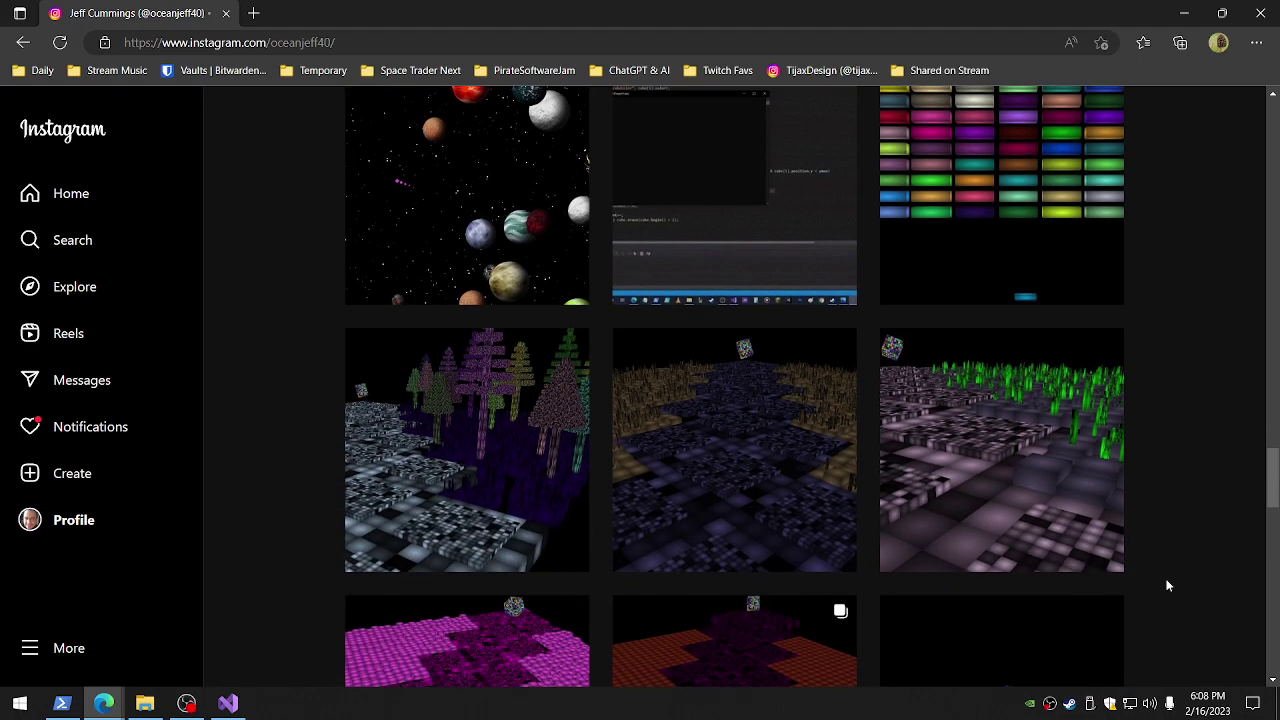
{"action": "scroll", "coordinate": [1167, 585], "scroll_direction": "down", "scroll_amount": 1}
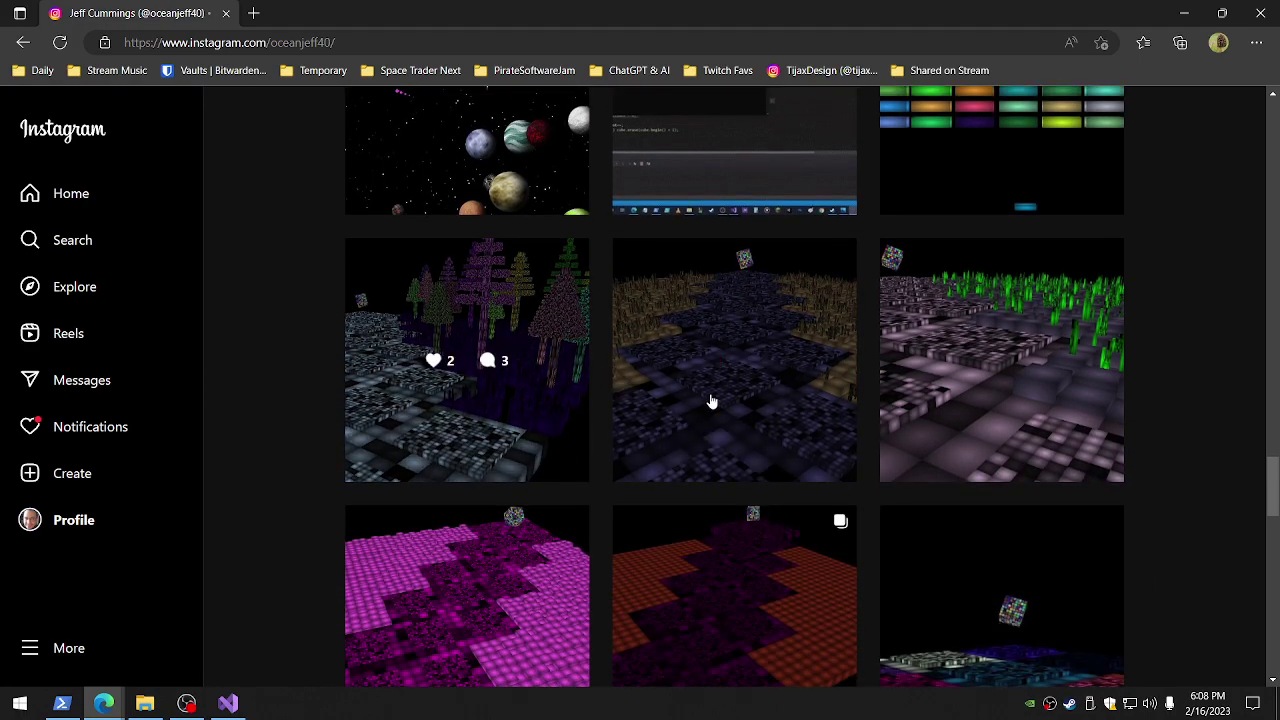
{"action": "scroll", "coordinate": [1210, 524], "scroll_direction": "down", "scroll_amount": 1}
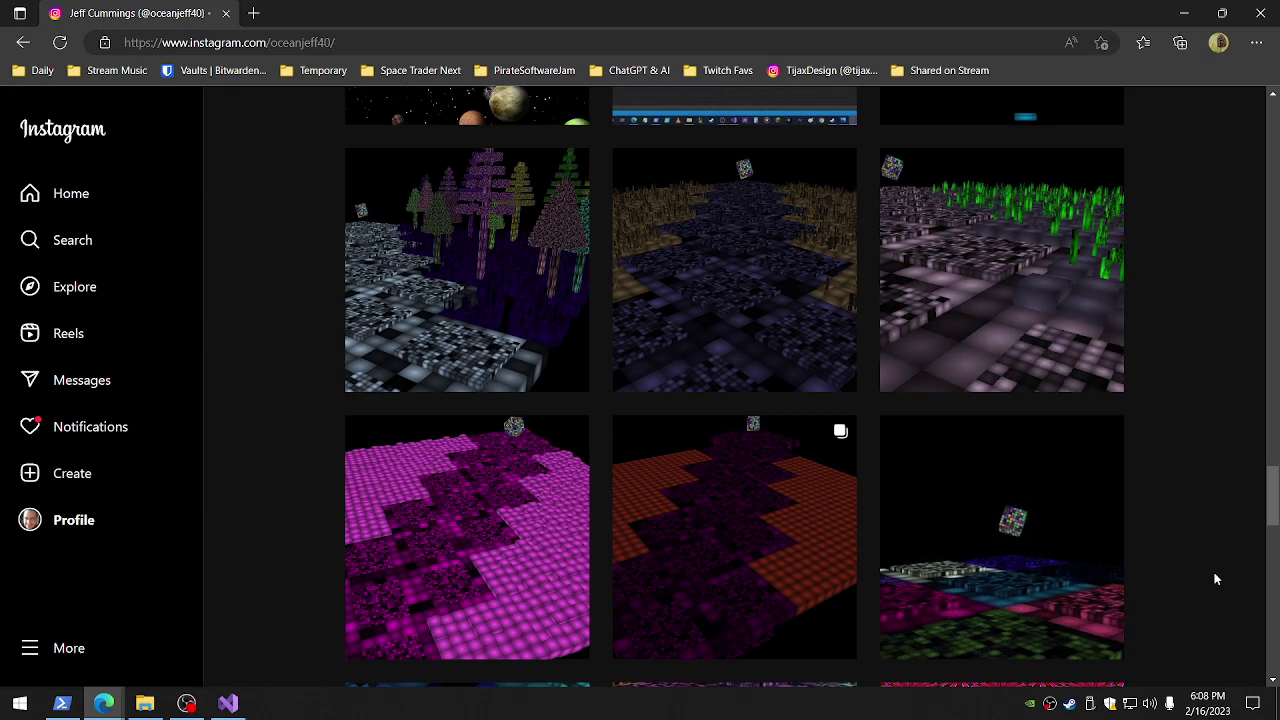
Browse the tiled starburst and block floor posts, and open the one showing a blue hallway lined with pattern artwork
{"action": "scroll", "coordinate": [1216, 579], "scroll_direction": "down", "scroll_amount": 5}
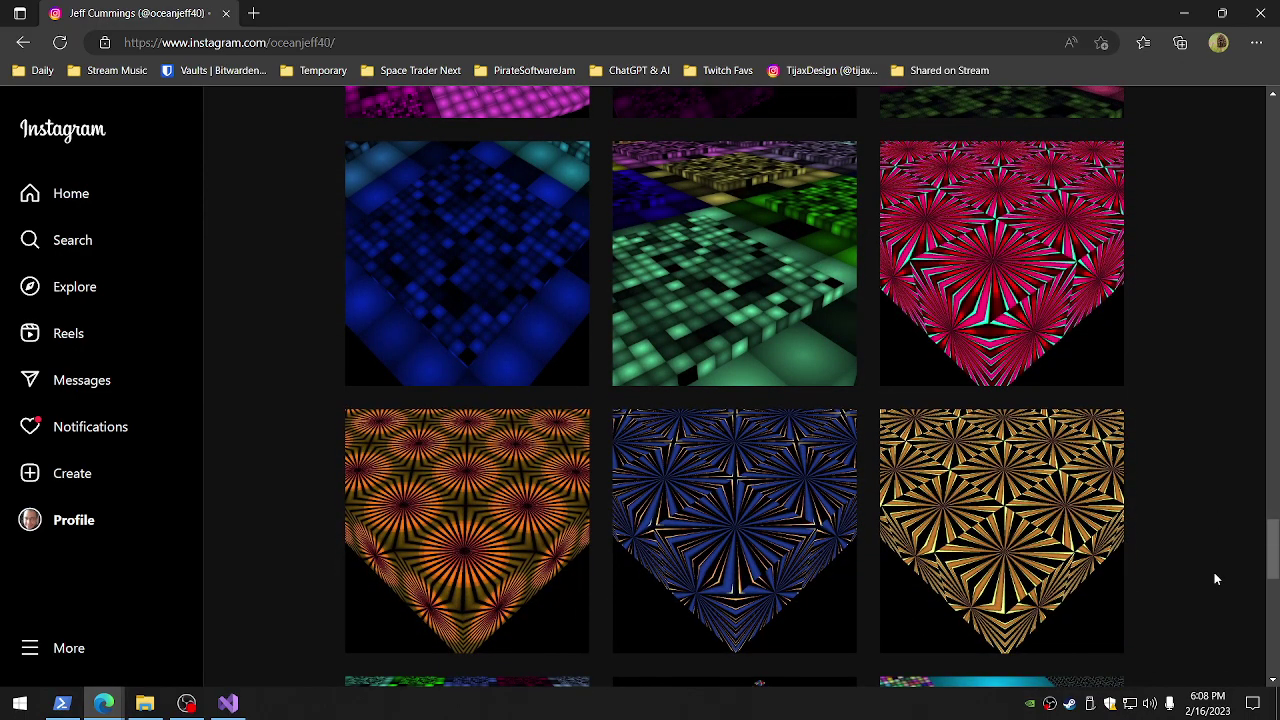
{"action": "scroll", "coordinate": [1216, 579], "scroll_direction": "down", "scroll_amount": 2}
{"action": "scroll", "coordinate": [1216, 579], "scroll_direction": "up", "scroll_amount": 2}
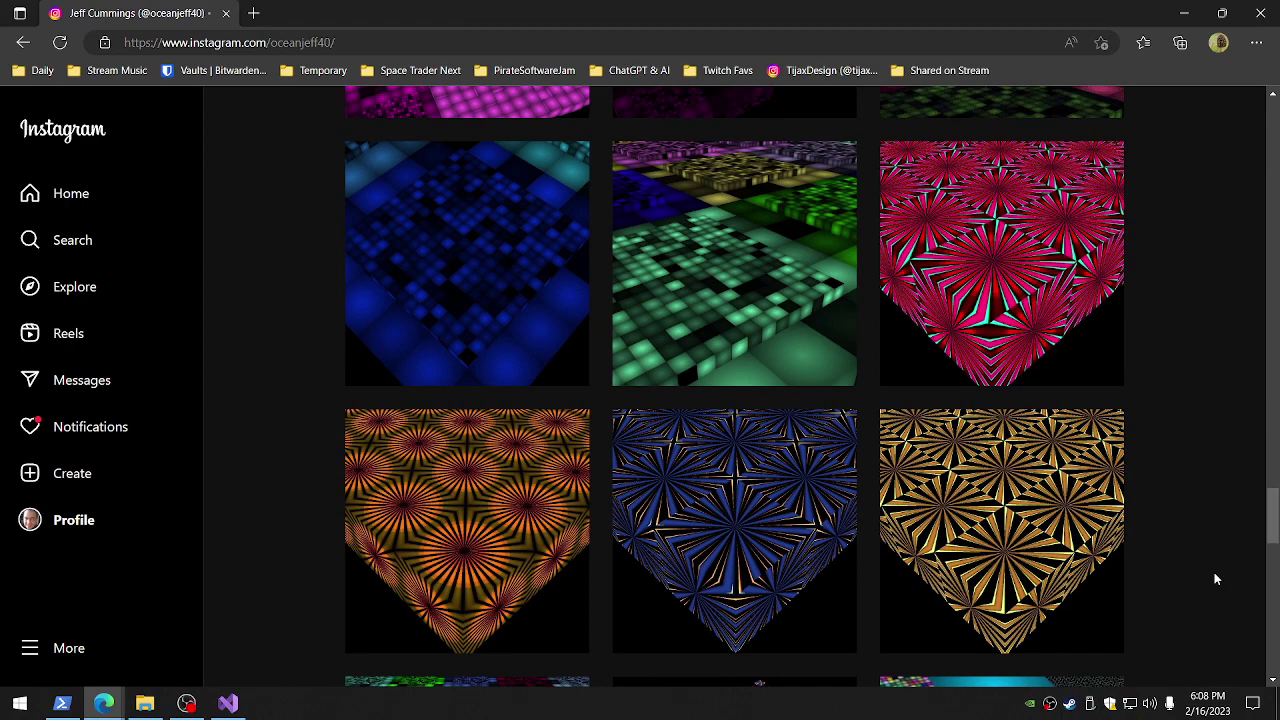
{"action": "scroll", "coordinate": [1170, 538], "scroll_direction": "down", "scroll_amount": 5}
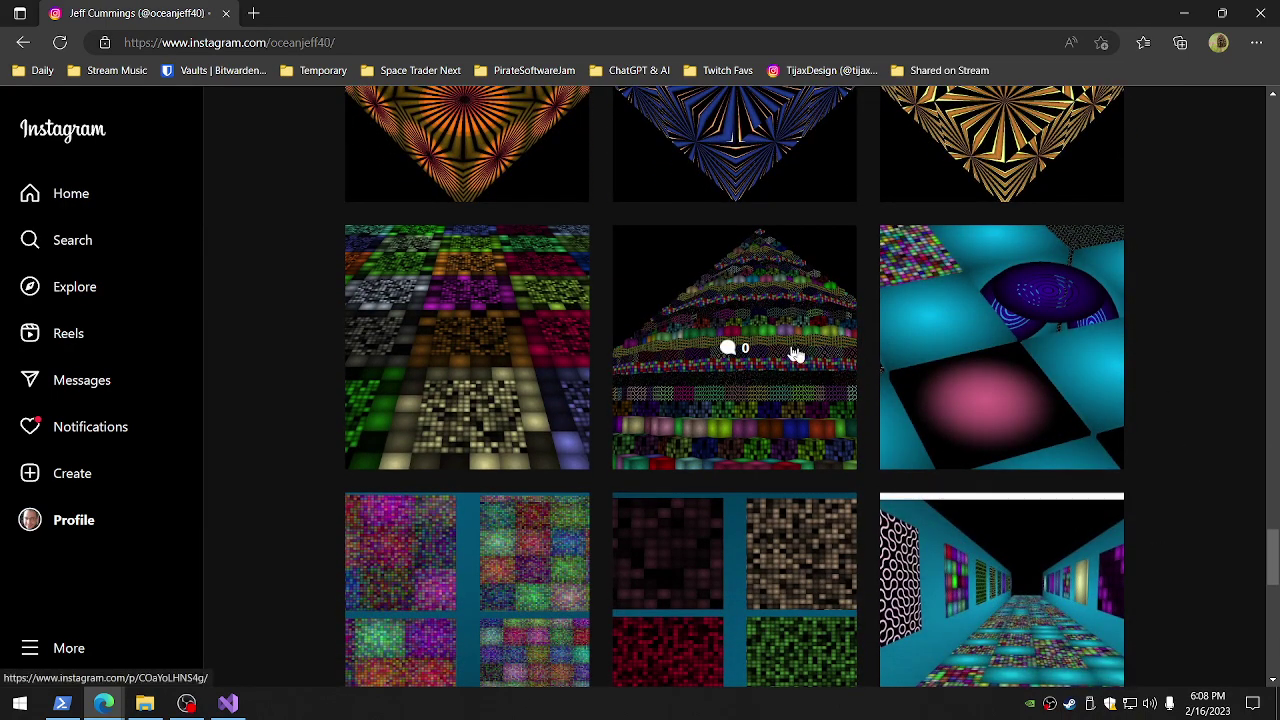
{"action": "scroll", "coordinate": [1216, 509], "scroll_direction": "down", "scroll_amount": 1}
{"action": "scroll", "coordinate": [1218, 516], "scroll_direction": "down", "scroll_amount": 2}
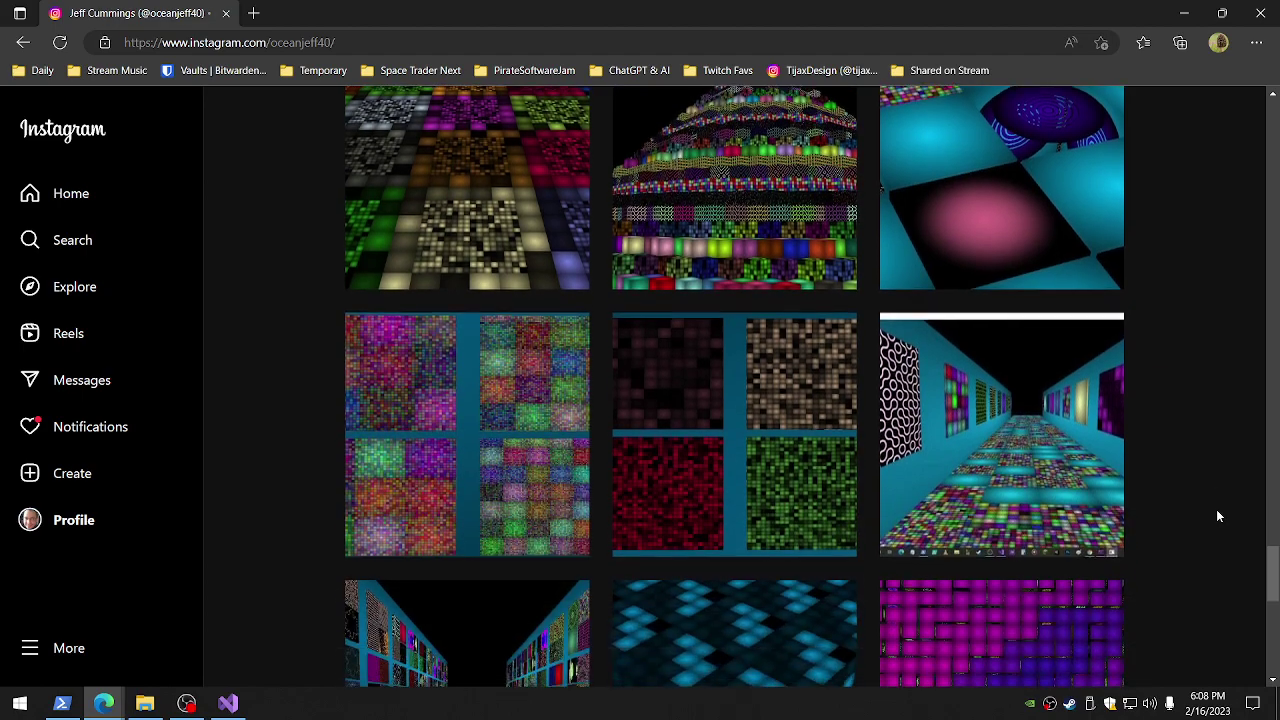
{"action": "scroll", "coordinate": [1218, 516], "scroll_direction": "down", "scroll_amount": 1}
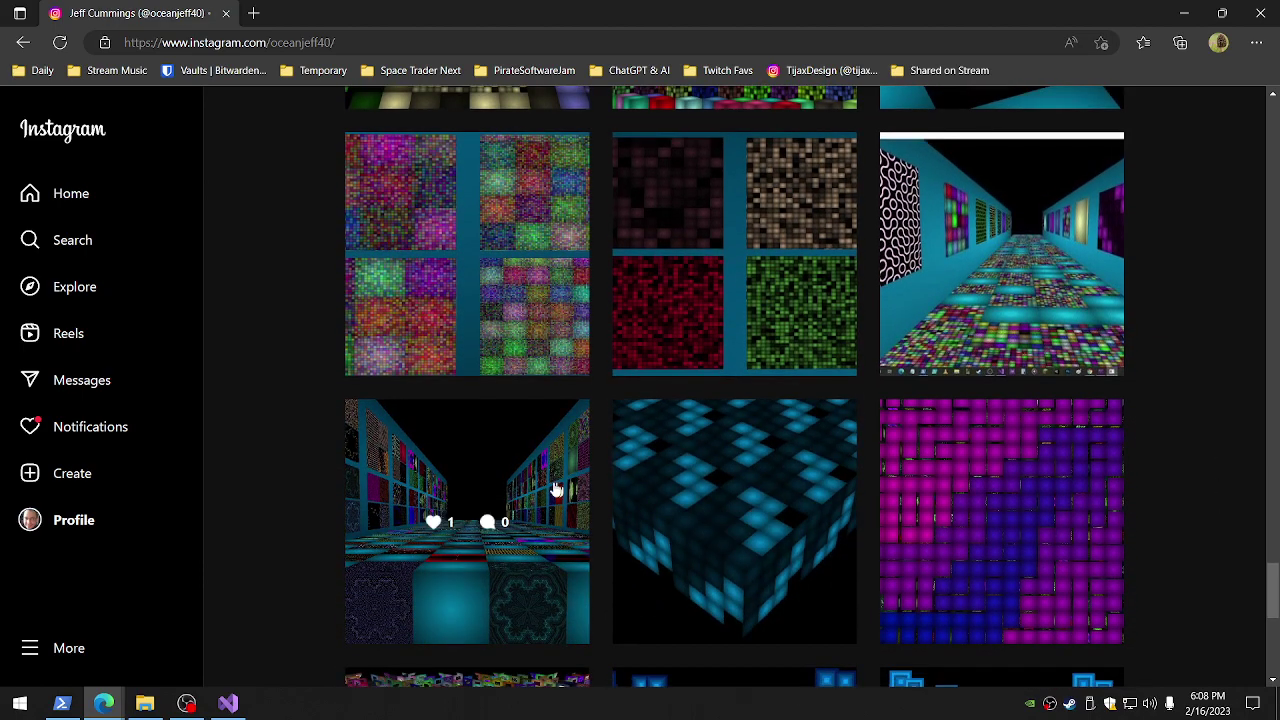
{"action": "left_click", "coordinate": [990, 274]}
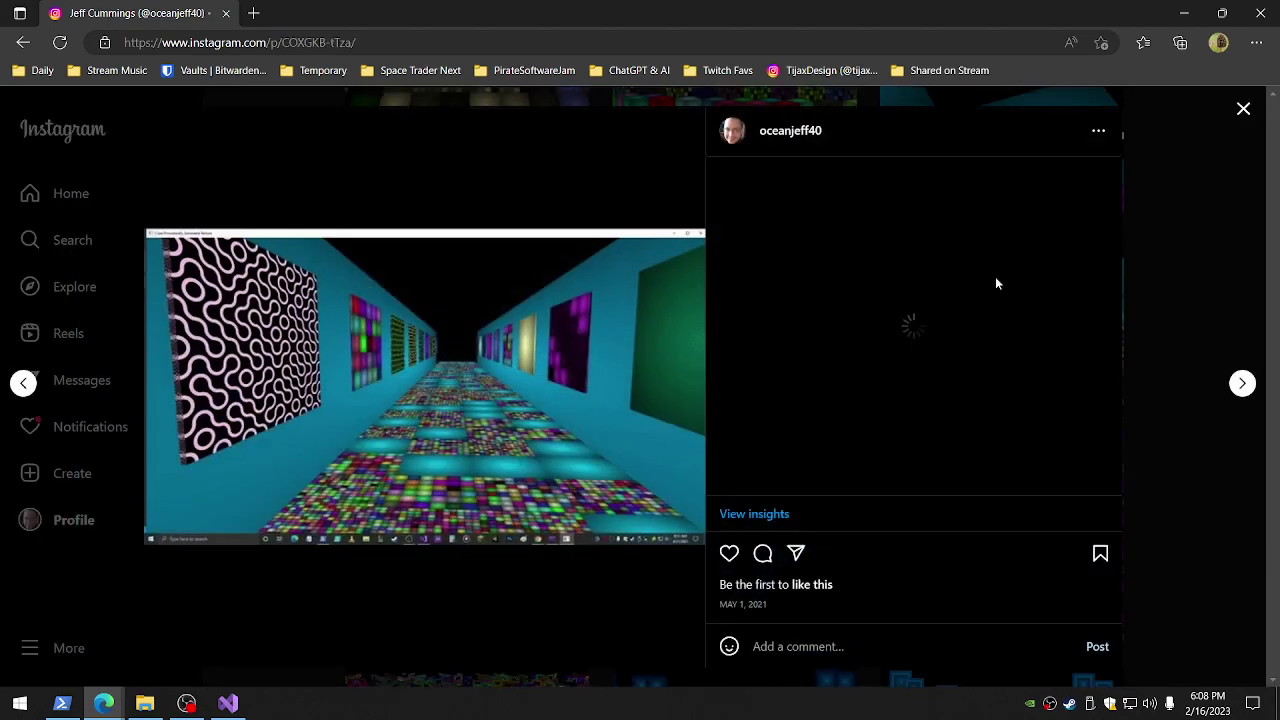
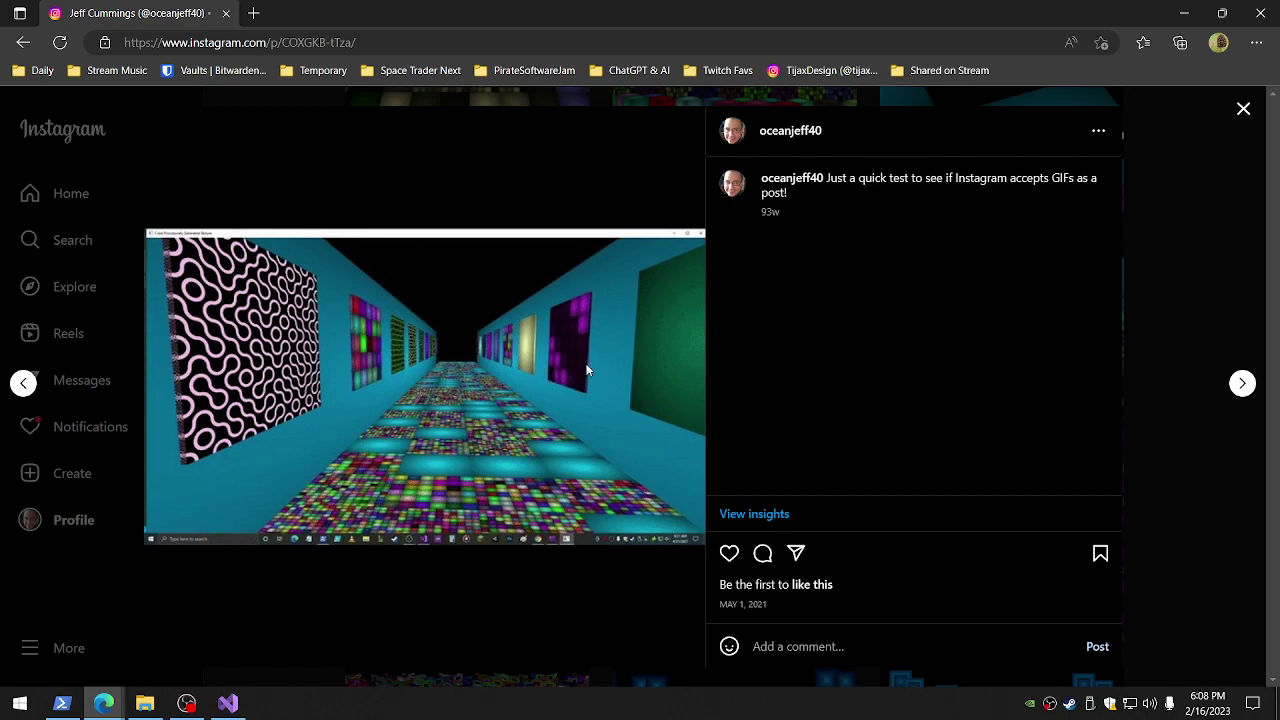
Leave the hallway post to view the one showing a maze of colored patterned walls, and browse down to the profile's oldest posts
{"action": "left_click", "coordinate": [1243, 108]}
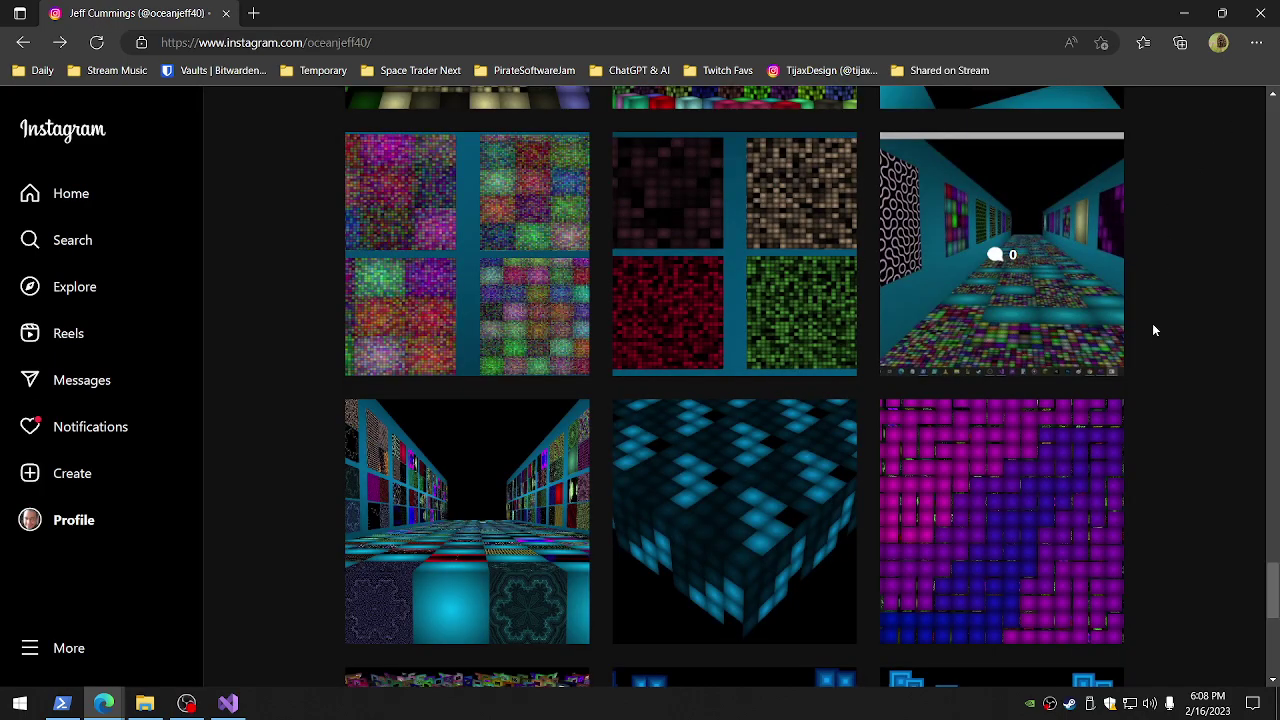
{"action": "scroll", "coordinate": [1176, 408], "scroll_direction": "down", "scroll_amount": 3}
{"action": "scroll", "coordinate": [1176, 410], "scroll_direction": "down", "scroll_amount": 1}
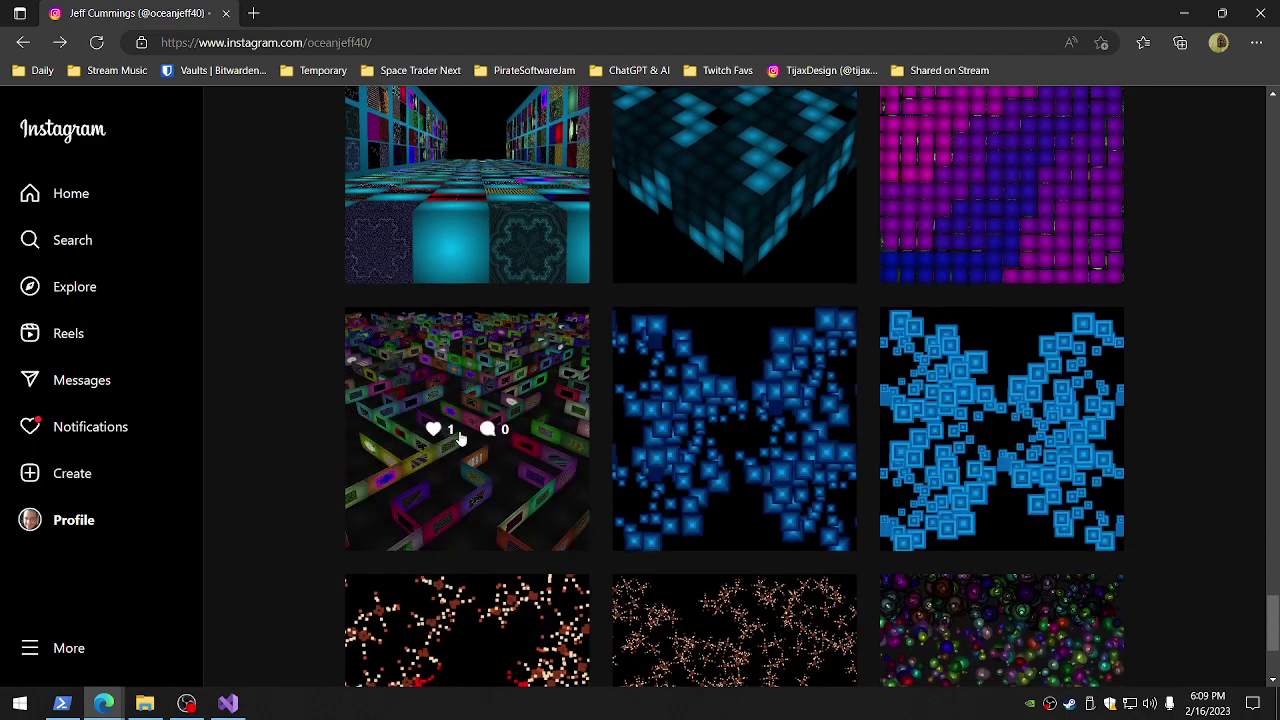
{"action": "left_click", "coordinate": [443, 486]}
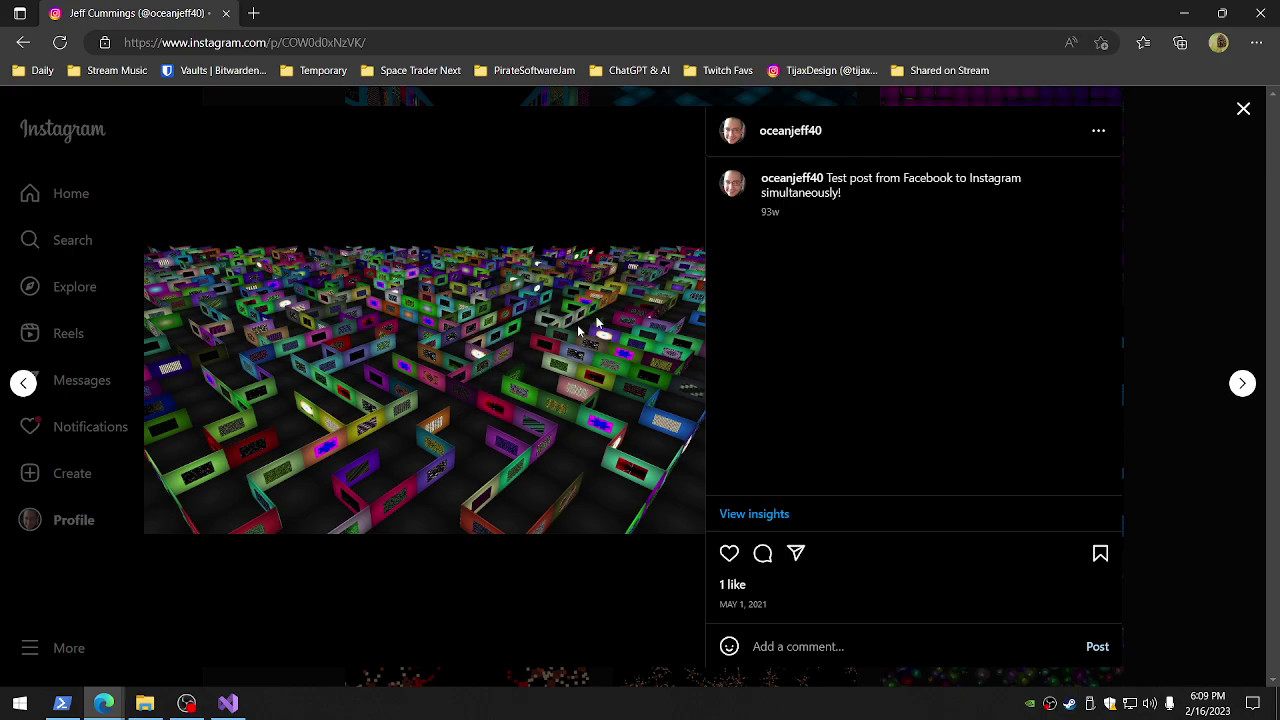
{"action": "left_click", "coordinate": [1243, 111]}
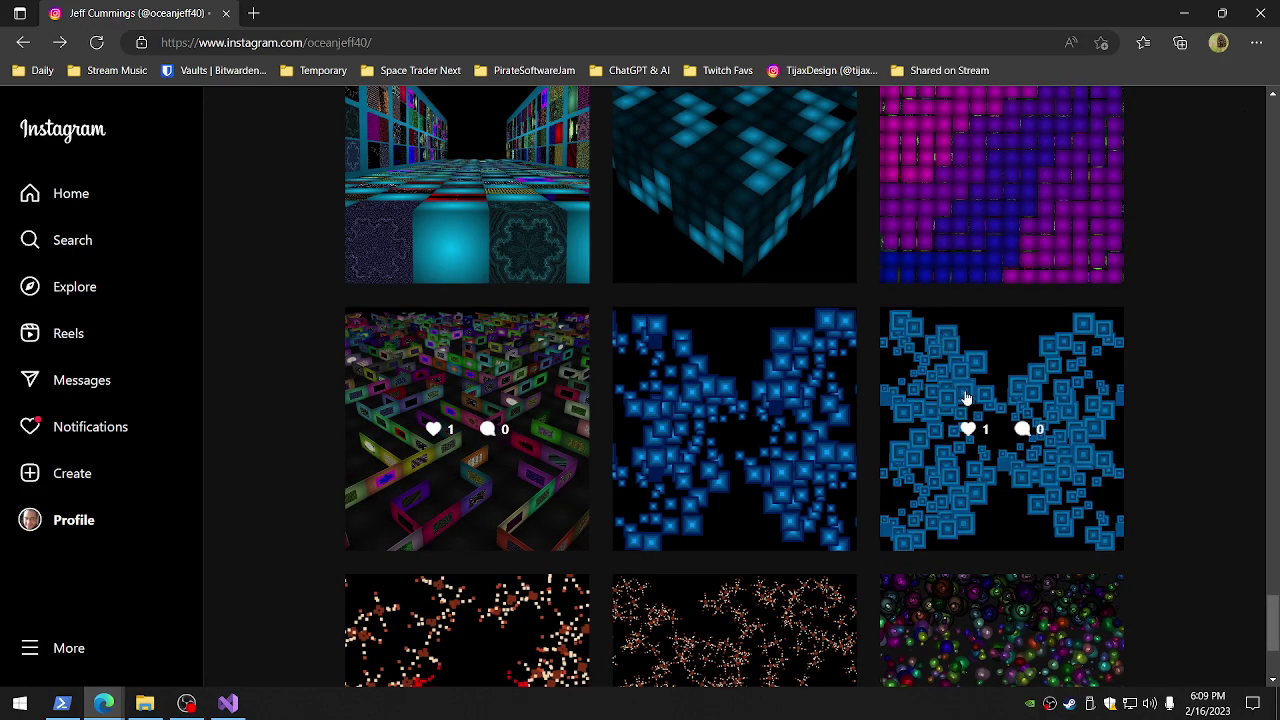
{"action": "scroll", "coordinate": [1189, 528], "scroll_direction": "down", "scroll_amount": 1}
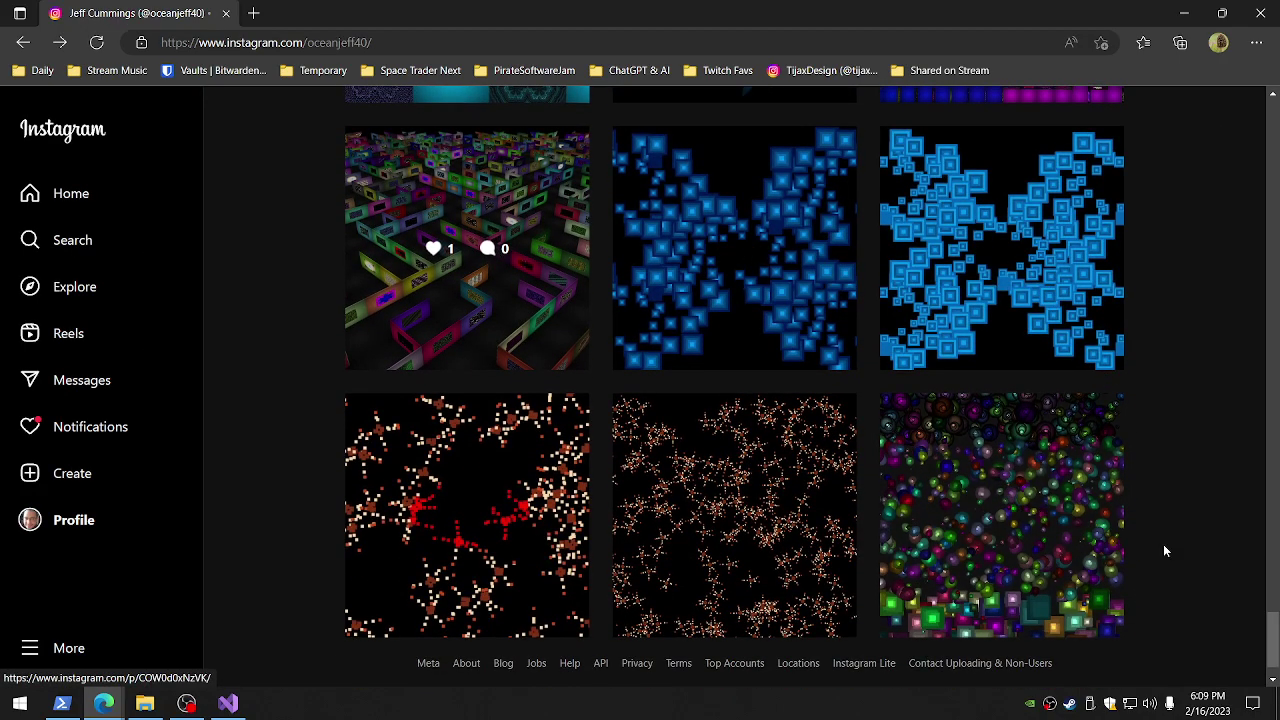
Look over the Instagram profile's artwork, including the "Latest phone background" post, and close that browser window
{"action": "scroll", "coordinate": [1173, 553], "scroll_direction": "down", "scroll_amount": 1}
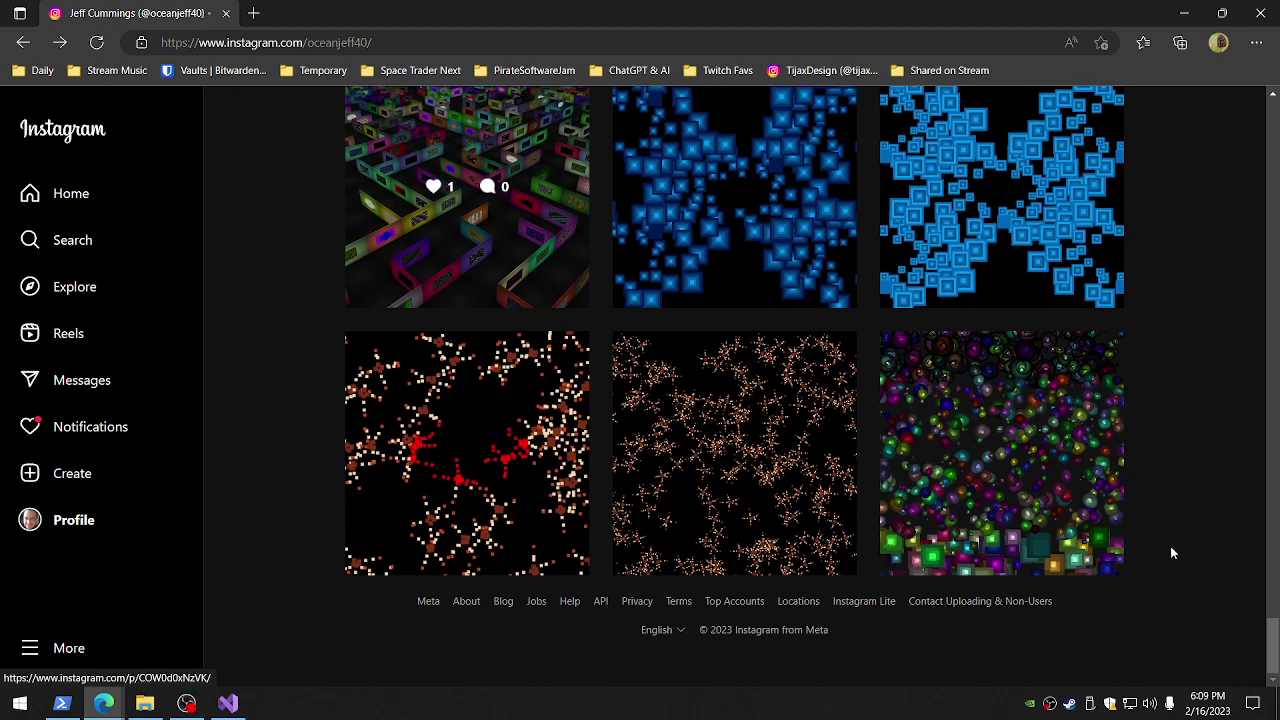
{"action": "left_click", "coordinate": [1066, 403]}
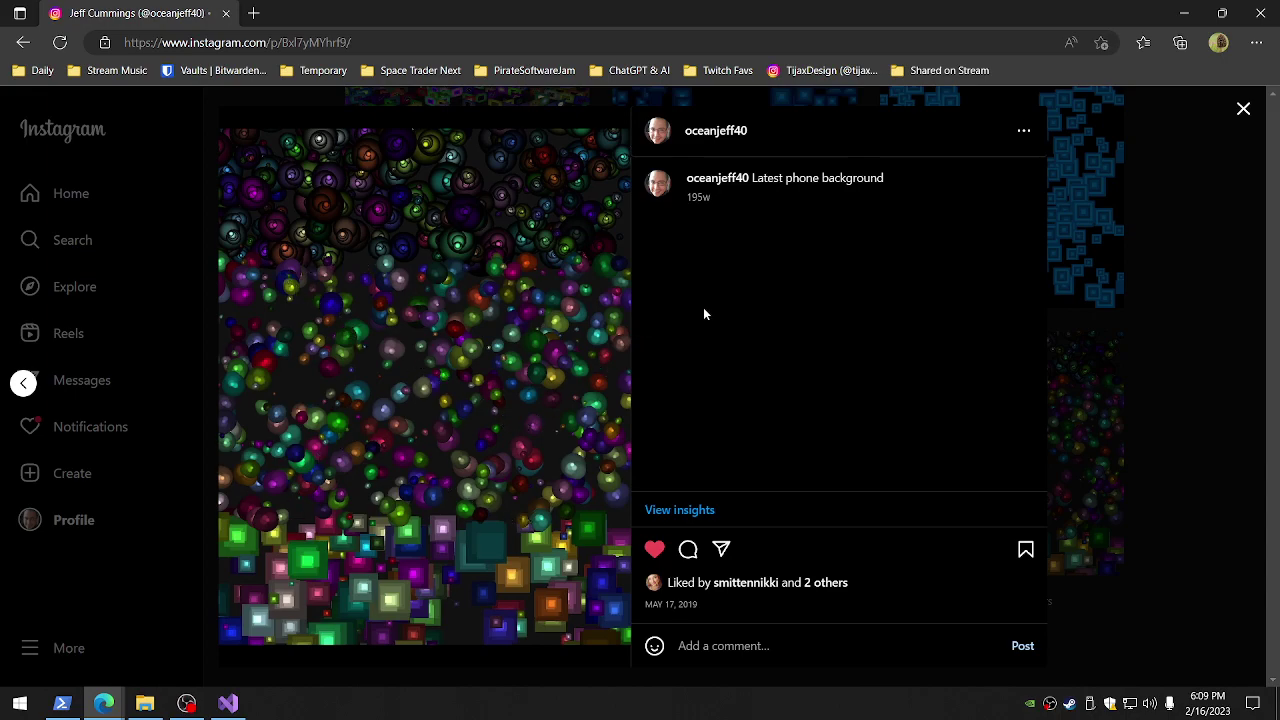
{"action": "left_click", "coordinate": [1242, 109]}
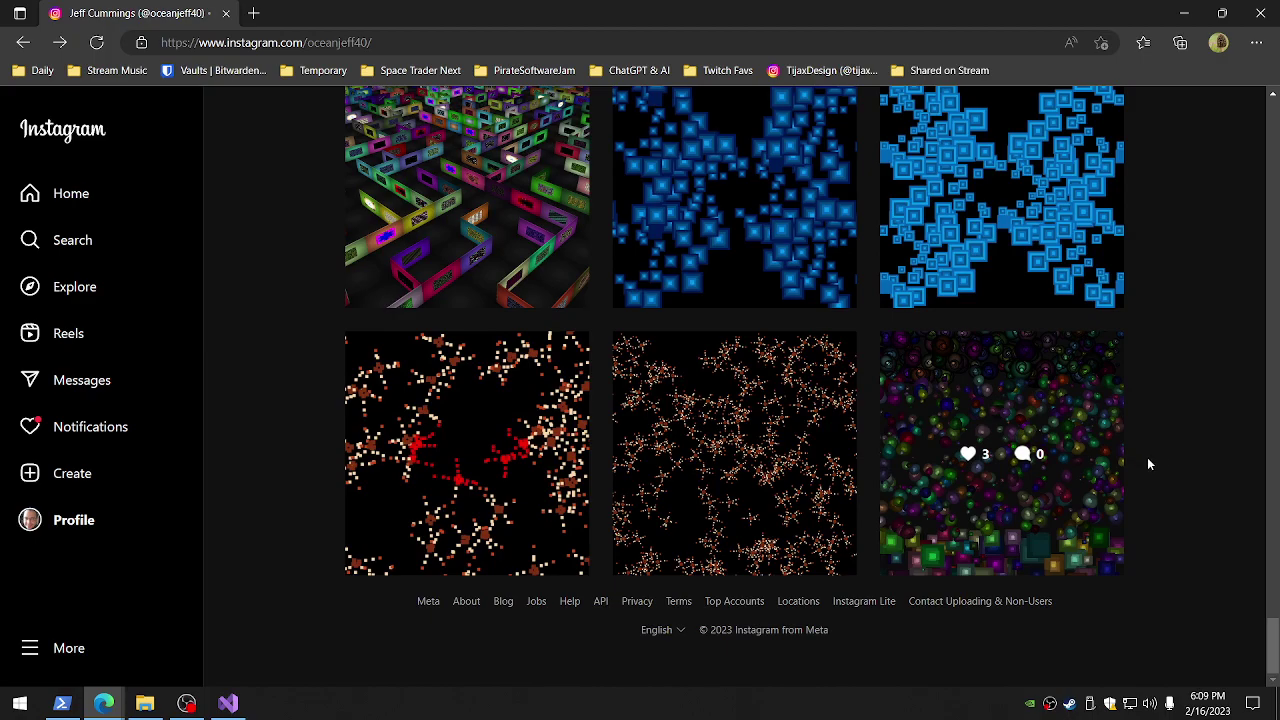
{"action": "scroll", "coordinate": [1148, 464], "scroll_direction": "up", "scroll_amount": 10}
{"action": "scroll", "coordinate": [1148, 463], "scroll_direction": "up", "scroll_amount": 15}
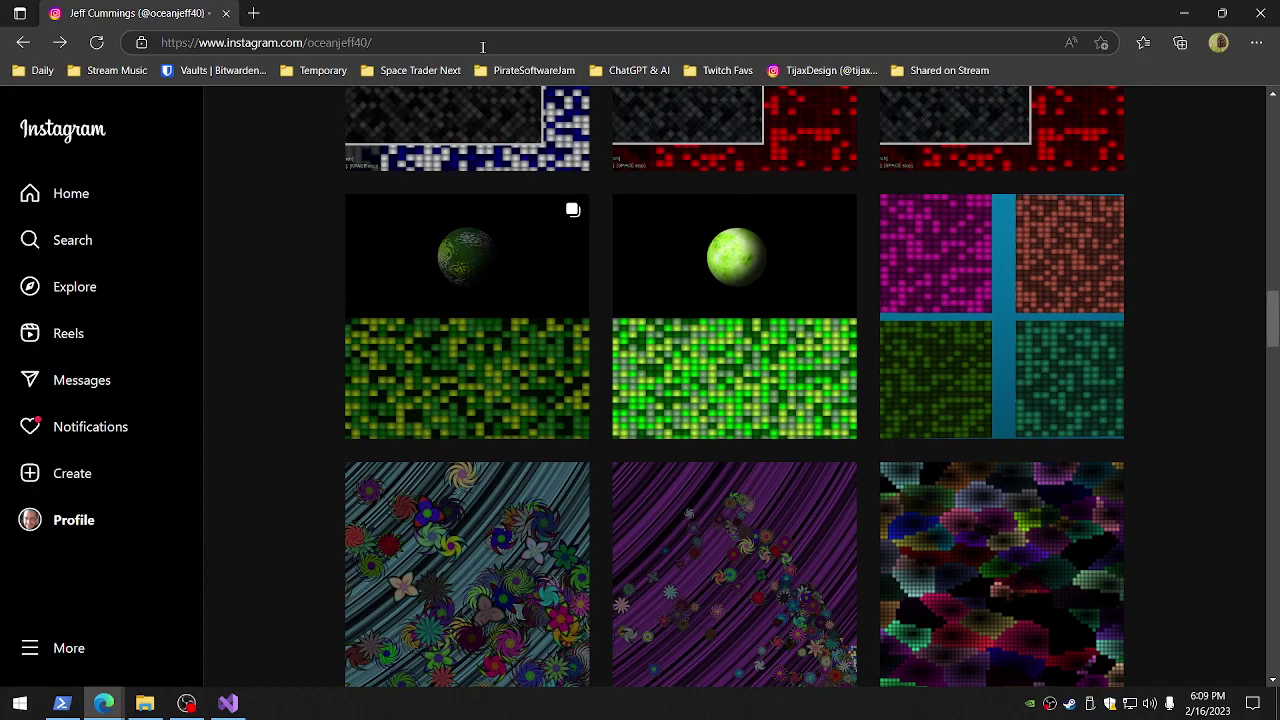
{"action": "left_click", "coordinate": [482, 47]}
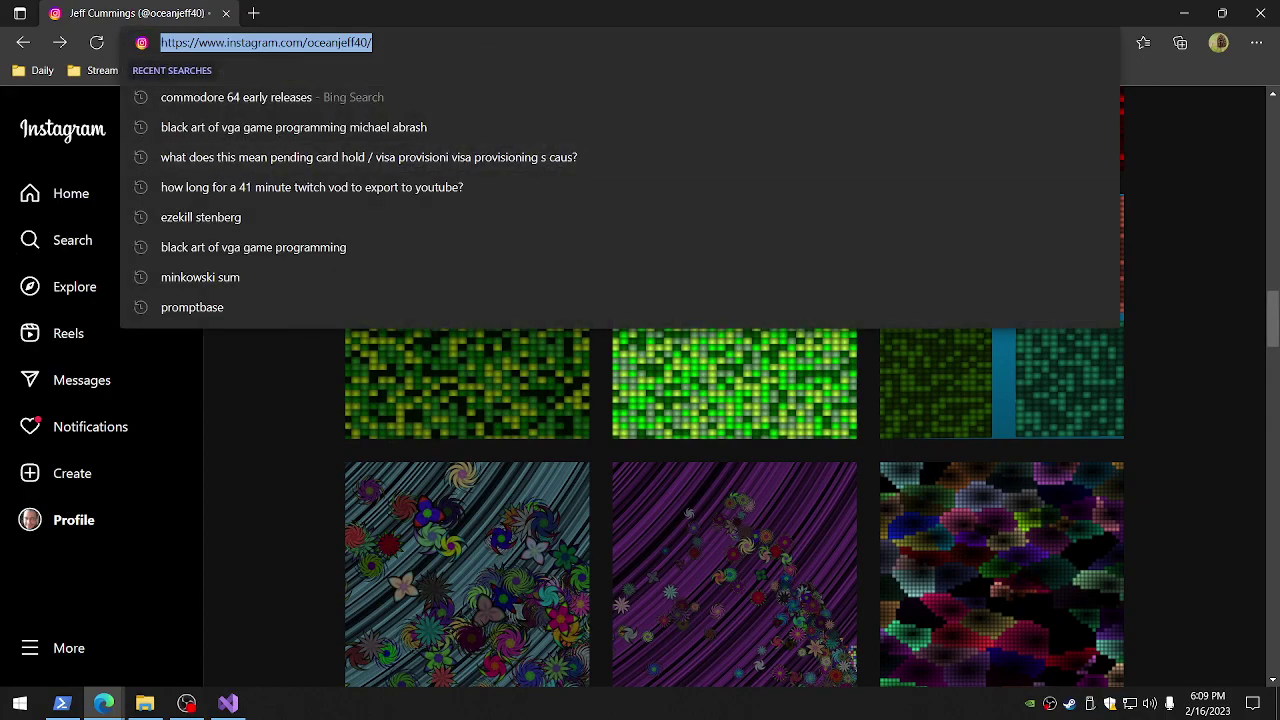
{"action": "key", "text": "alt+Tab"}
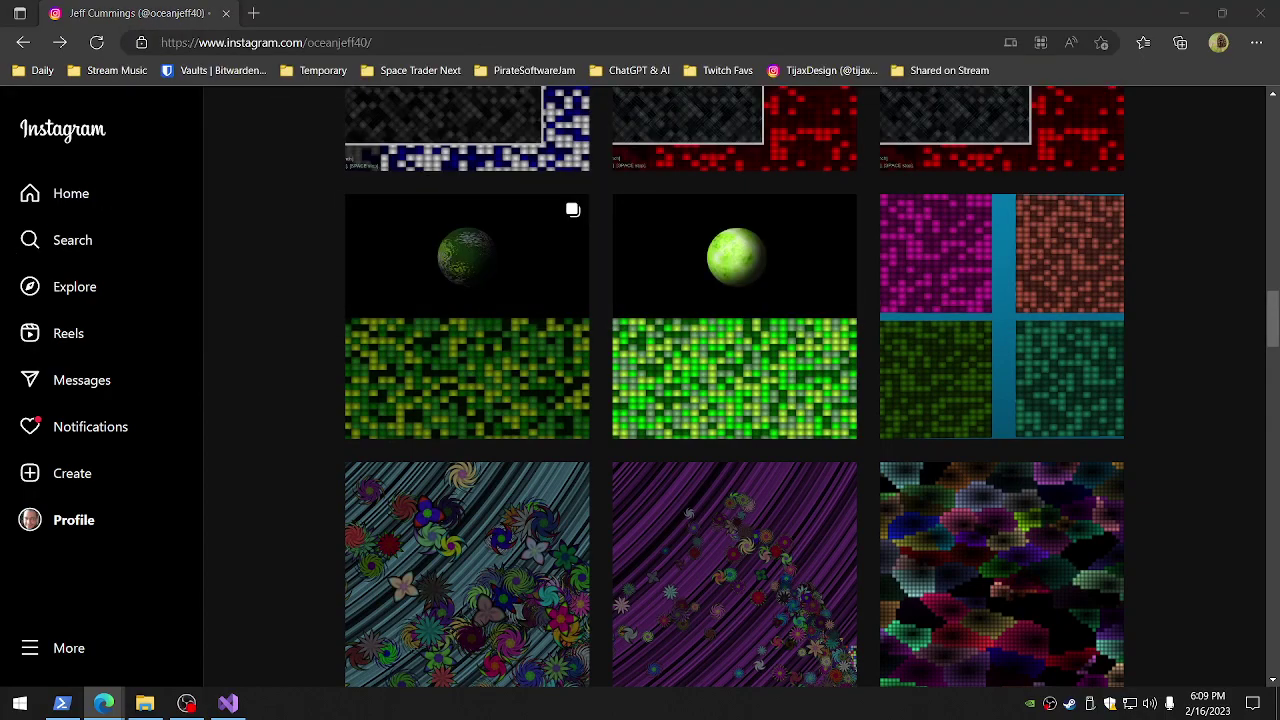
{"action": "left_click_drag", "start_coordinate": [1273, 318], "coordinate": [1275, 265]}
{"action": "scroll", "coordinate": [1250, 262], "scroll_direction": "up", "scroll_amount": 10}
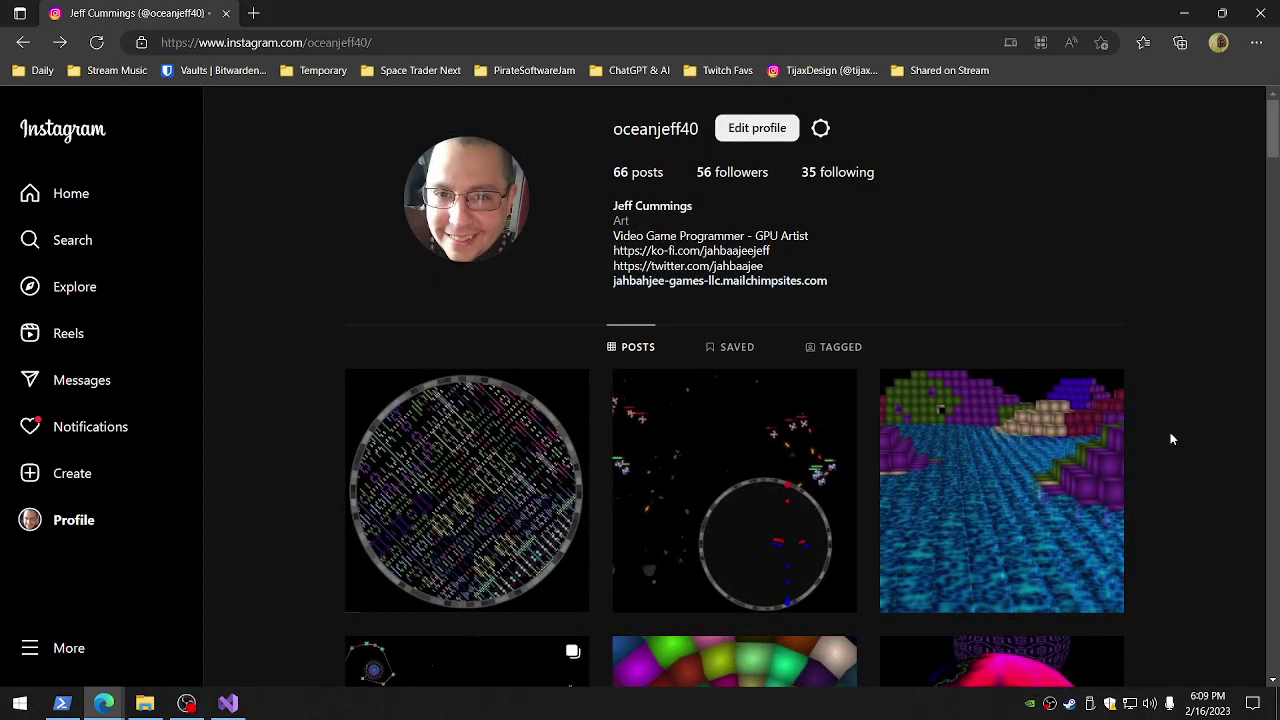
{"action": "left_click", "coordinate": [1260, 13]}
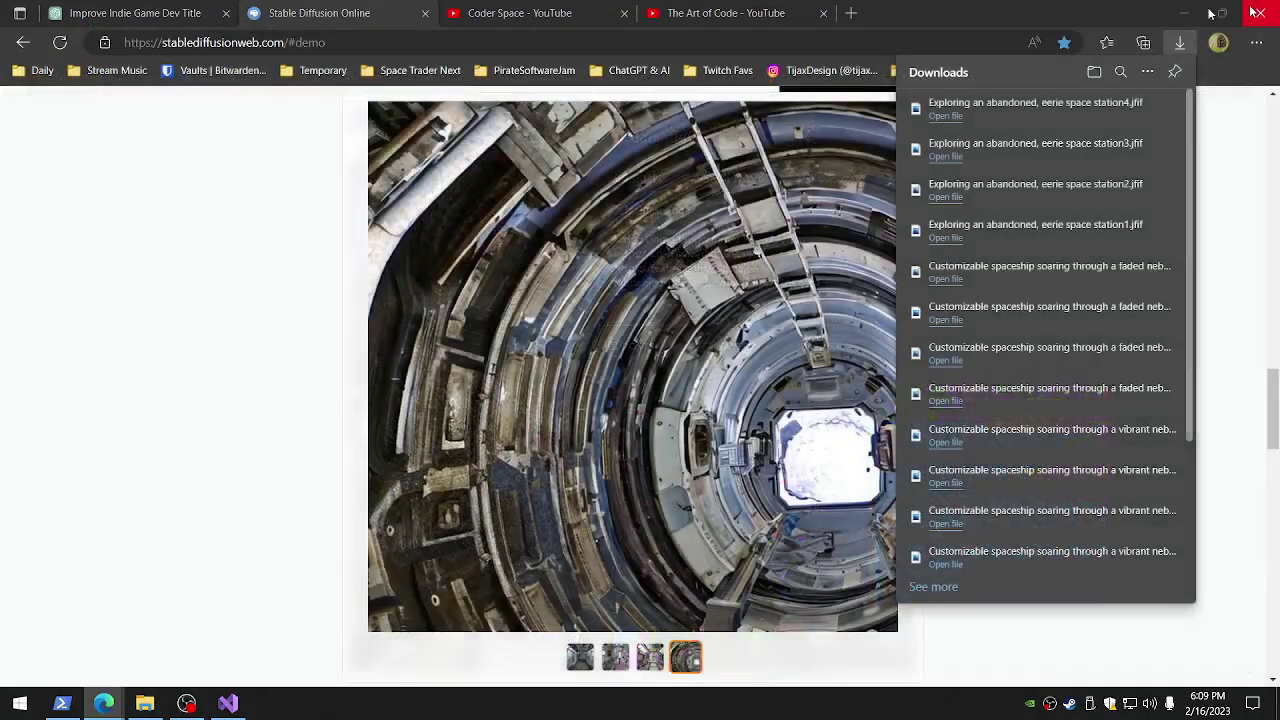
Dismiss the downloads list, switch to the ChatGPT game design conversation, and review the latest sound effects exchange
{"action": "left_click", "coordinate": [262, 380]}
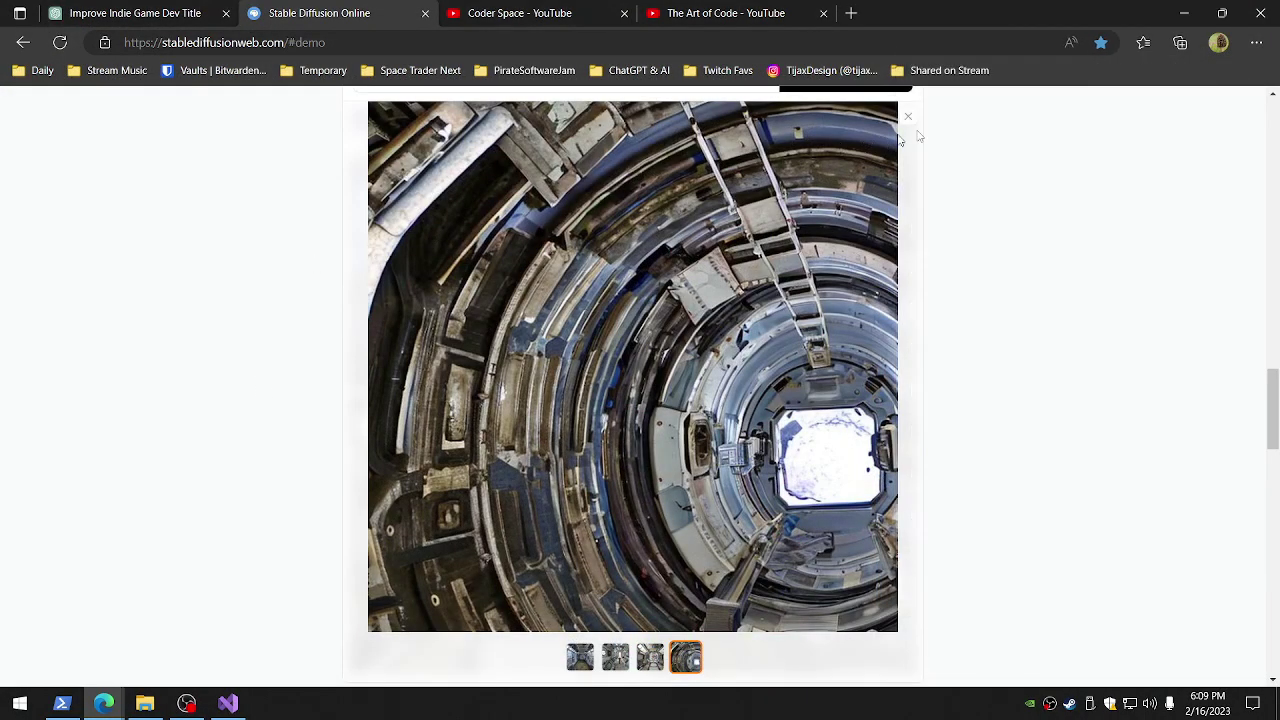
{"action": "left_click", "coordinate": [953, 72]}
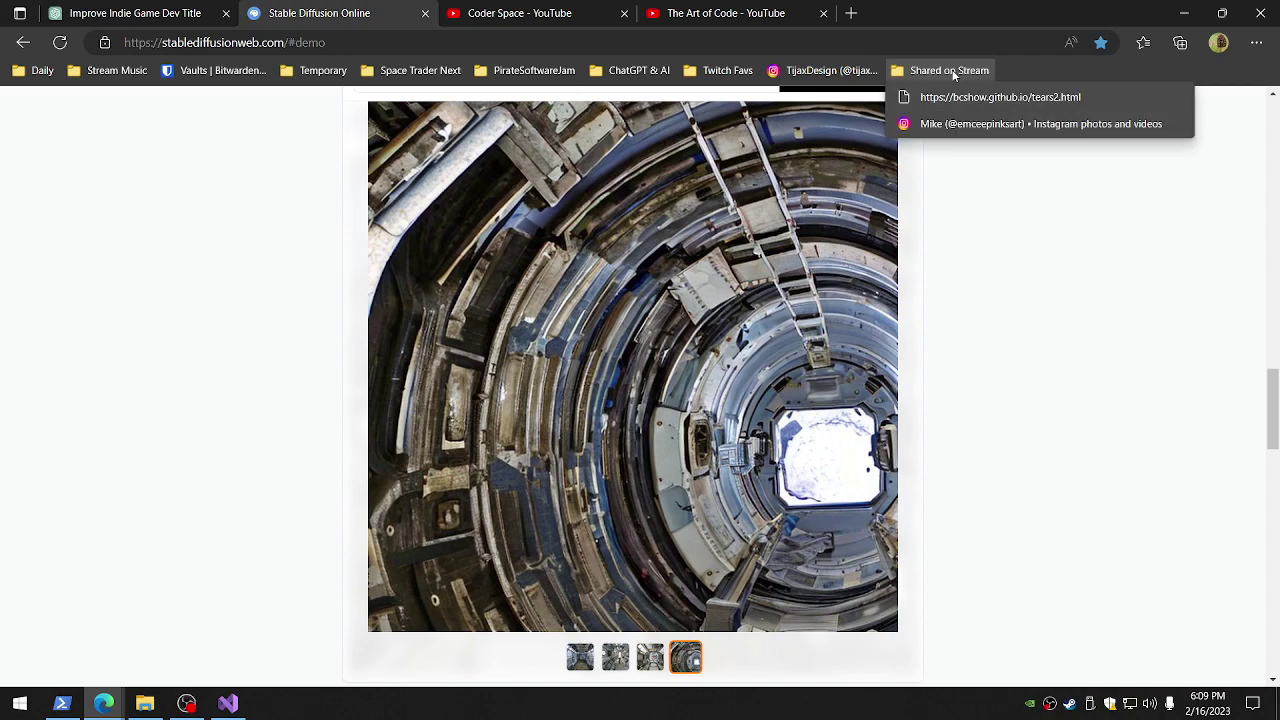
{"action": "left_click", "coordinate": [953, 72]}
{"action": "left_click", "coordinate": [154, 14]}
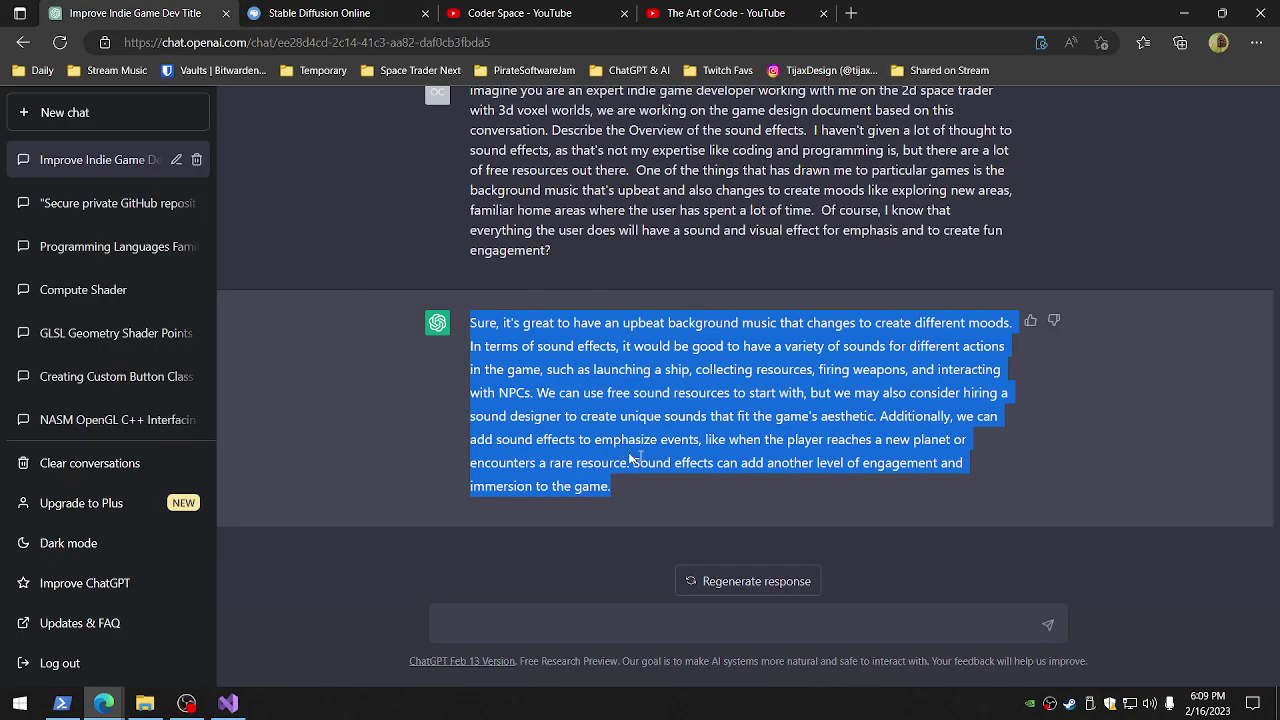
{"action": "left_click", "coordinate": [556, 616]}
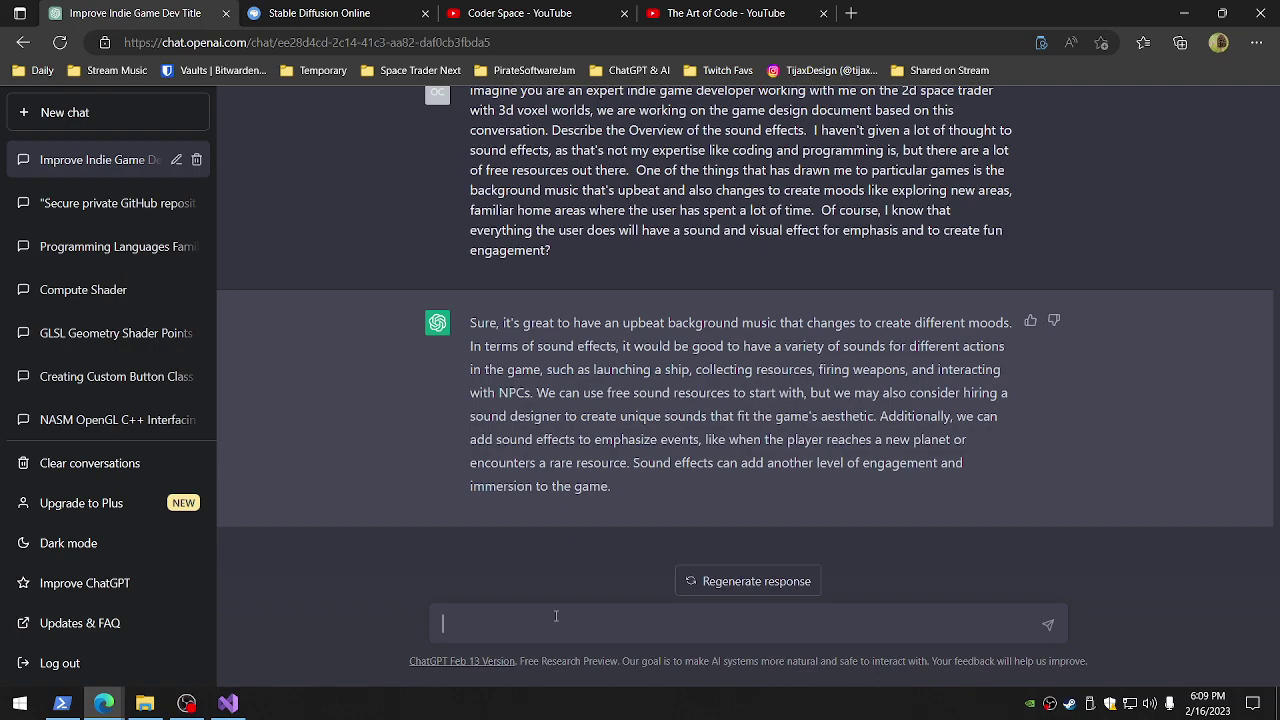
{"action": "scroll", "coordinate": [1105, 518], "scroll_direction": "up", "scroll_amount": 2}
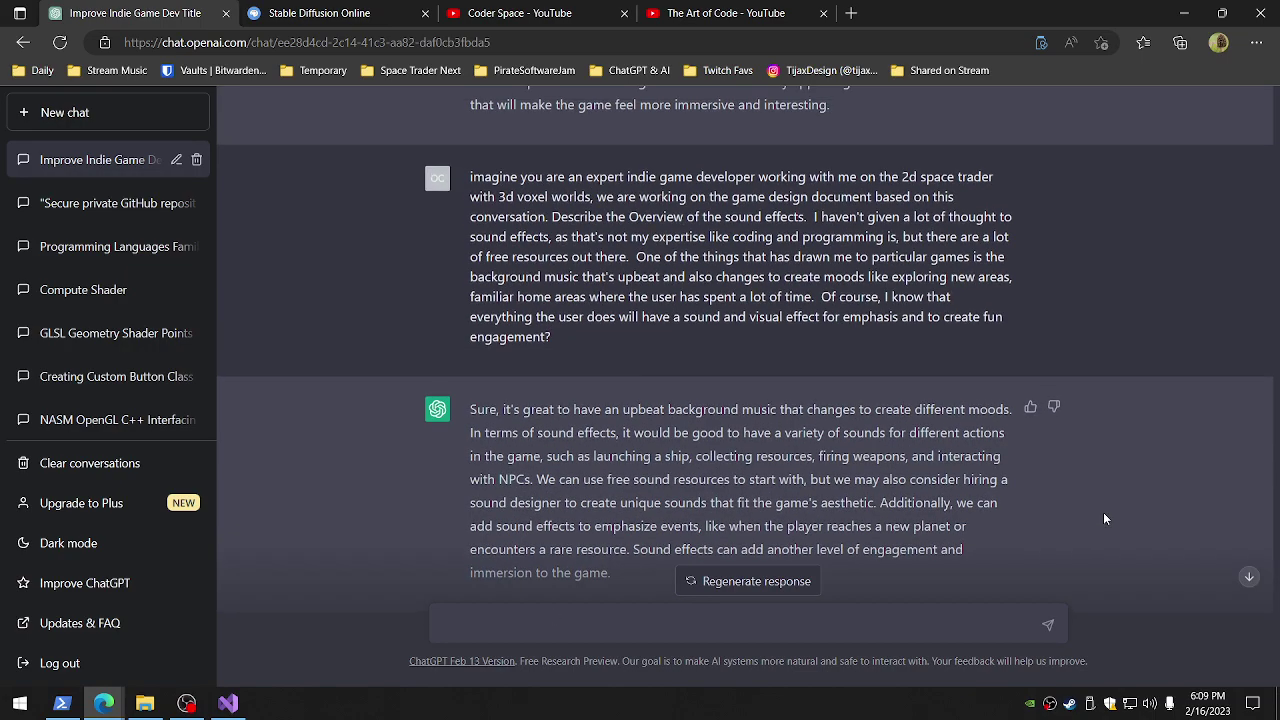
{"action": "scroll", "coordinate": [1105, 518], "scroll_direction": "down", "scroll_amount": 2}
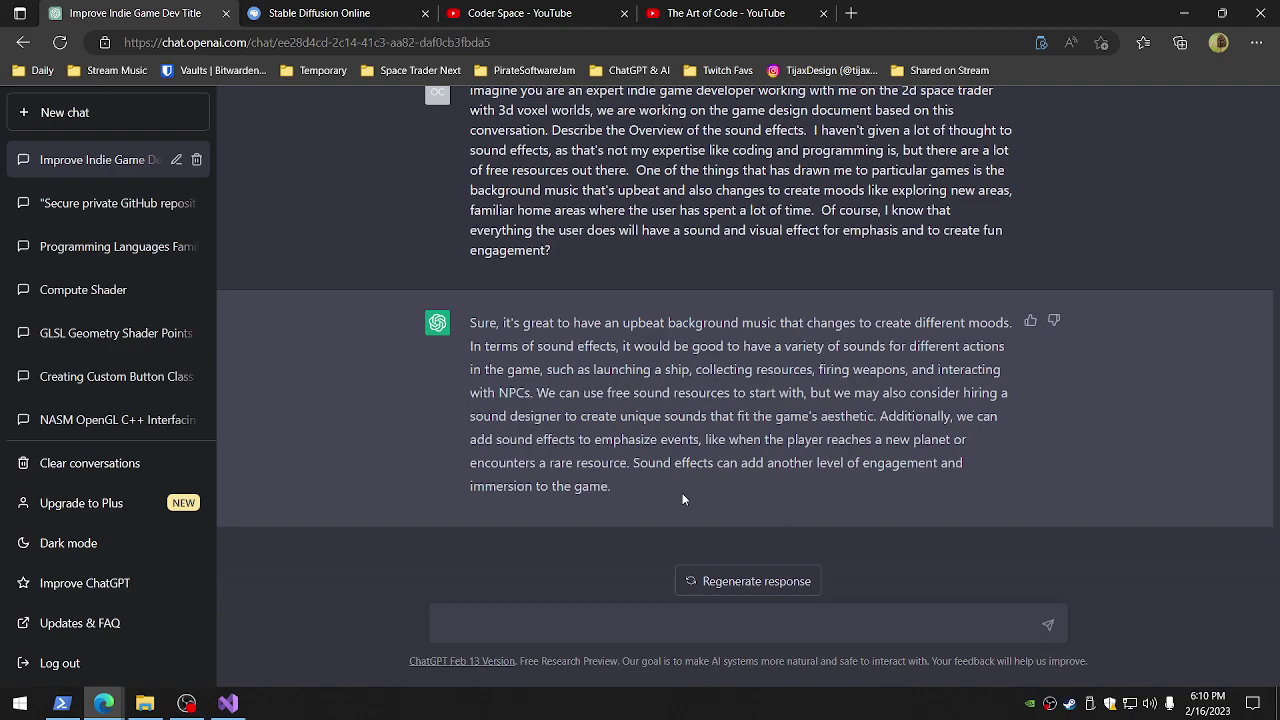
Switch to Visual Studio and copy the section B heading text "Overview of the music" from the game design document
{"action": "left_click", "coordinate": [228, 703]}
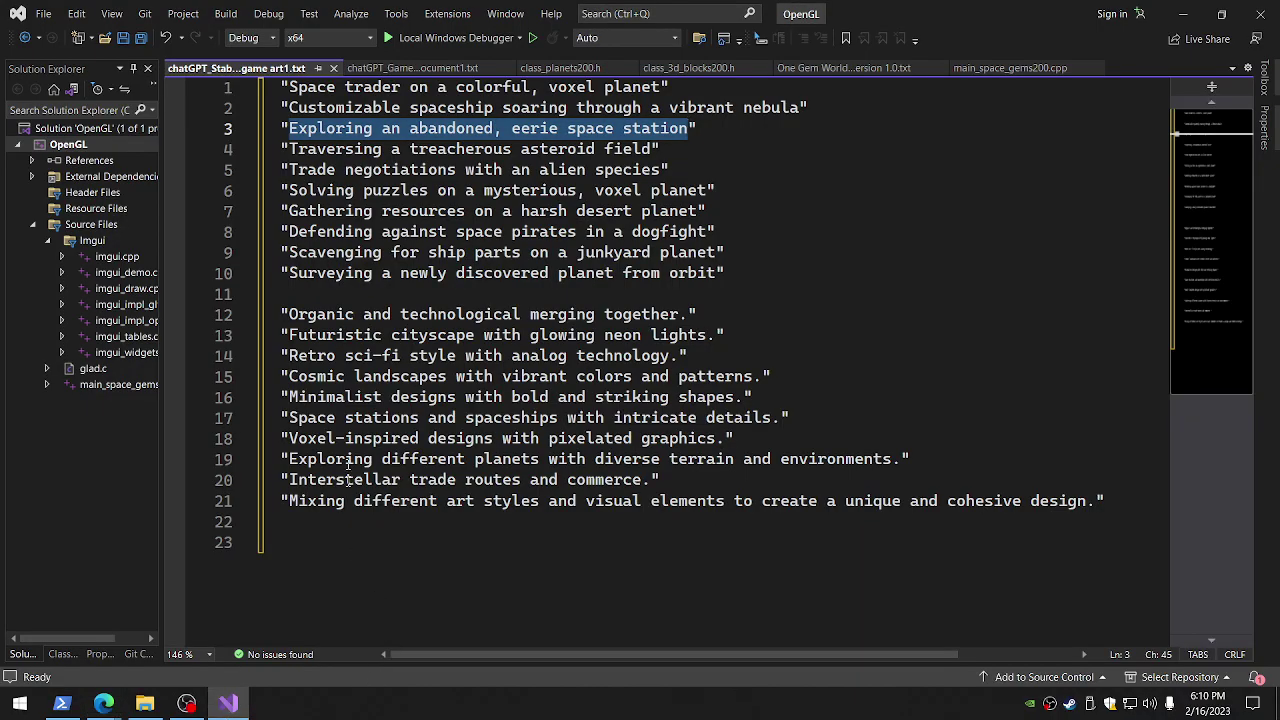
{"action": "left_click", "coordinate": [400, 68]}
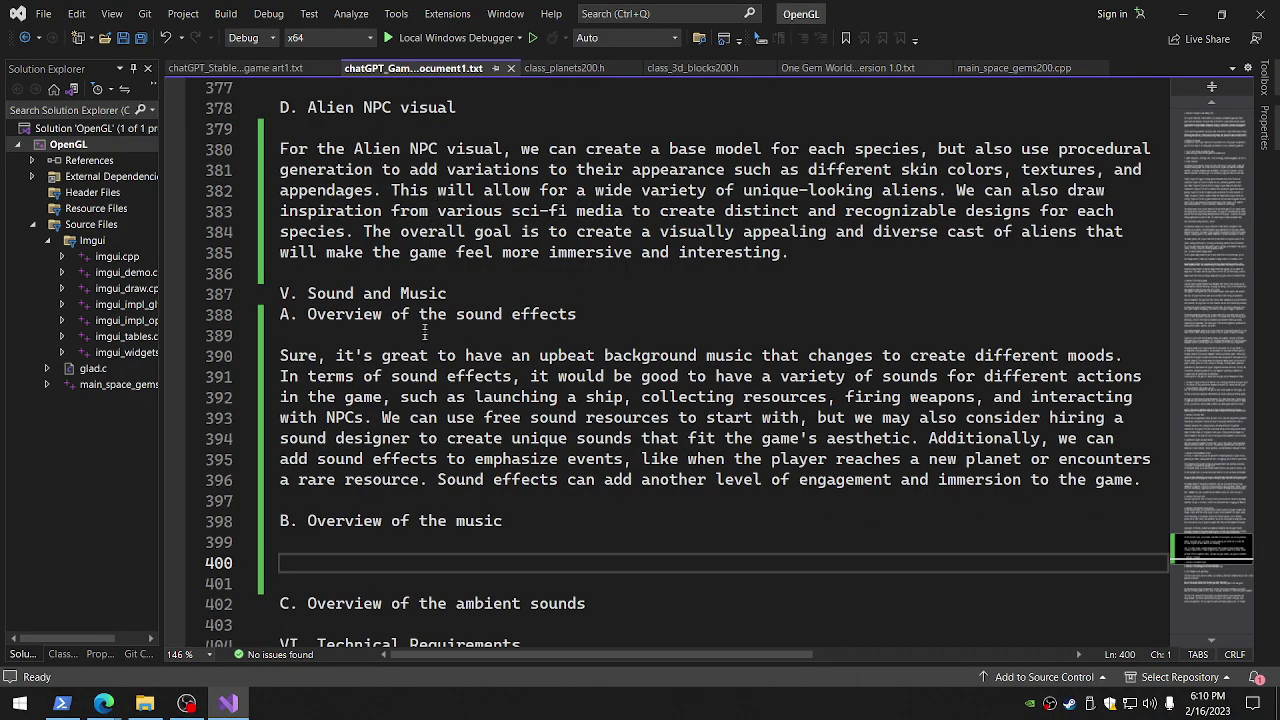
{"action": "scroll", "coordinate": [396, 502], "scroll_direction": "down", "scroll_amount": 2}
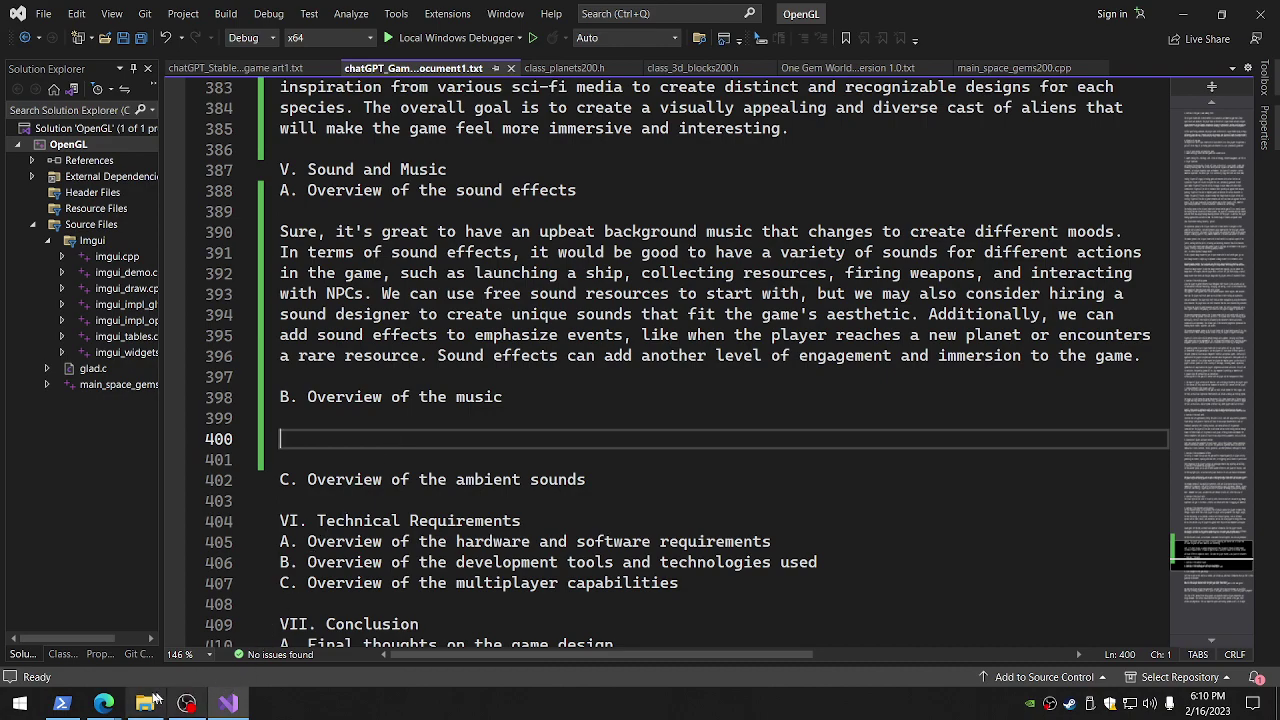
{"action": "left_click_drag", "start_coordinate": [307, 397], "coordinate": [517, 398]}
{"action": "key", "text": "ctrl+c"}
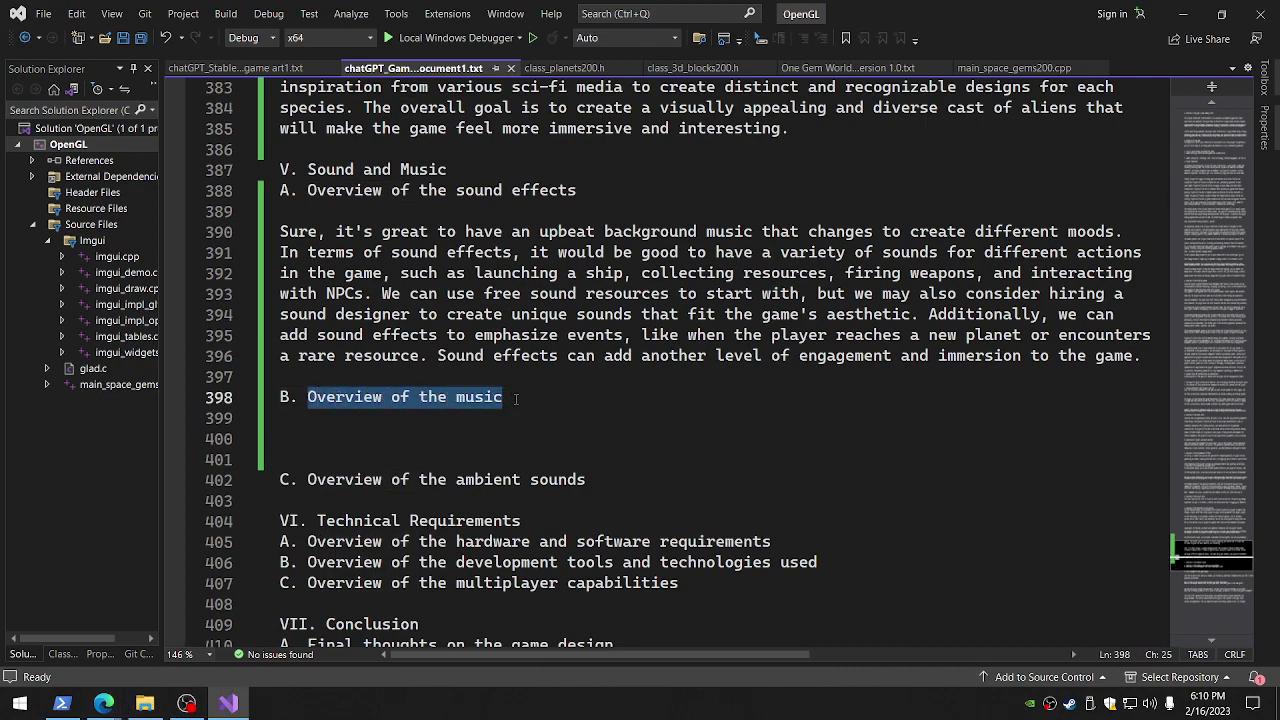
Return to ChatGPT in the browser and paste "Overview of the music" into the message field
{"action": "left_click", "coordinate": [108, 702]}
{"action": "left_click", "coordinate": [118, 675]}
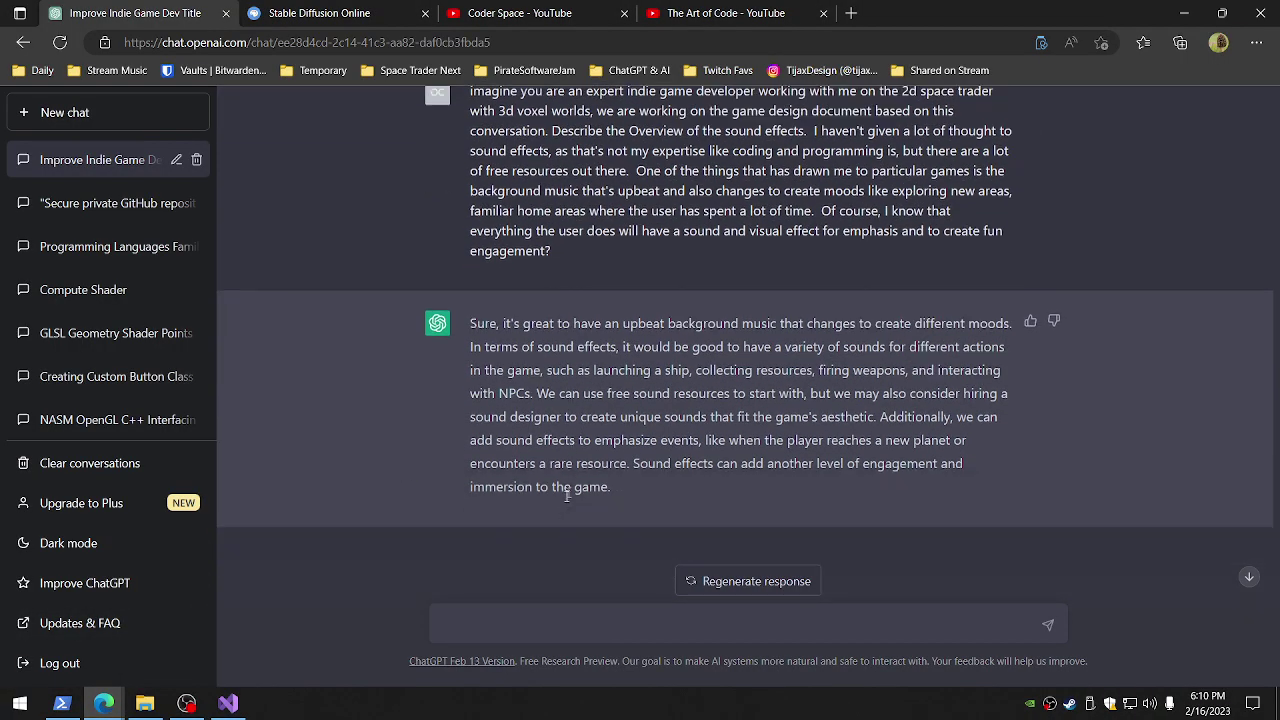
{"action": "left_click", "coordinate": [541, 622]}
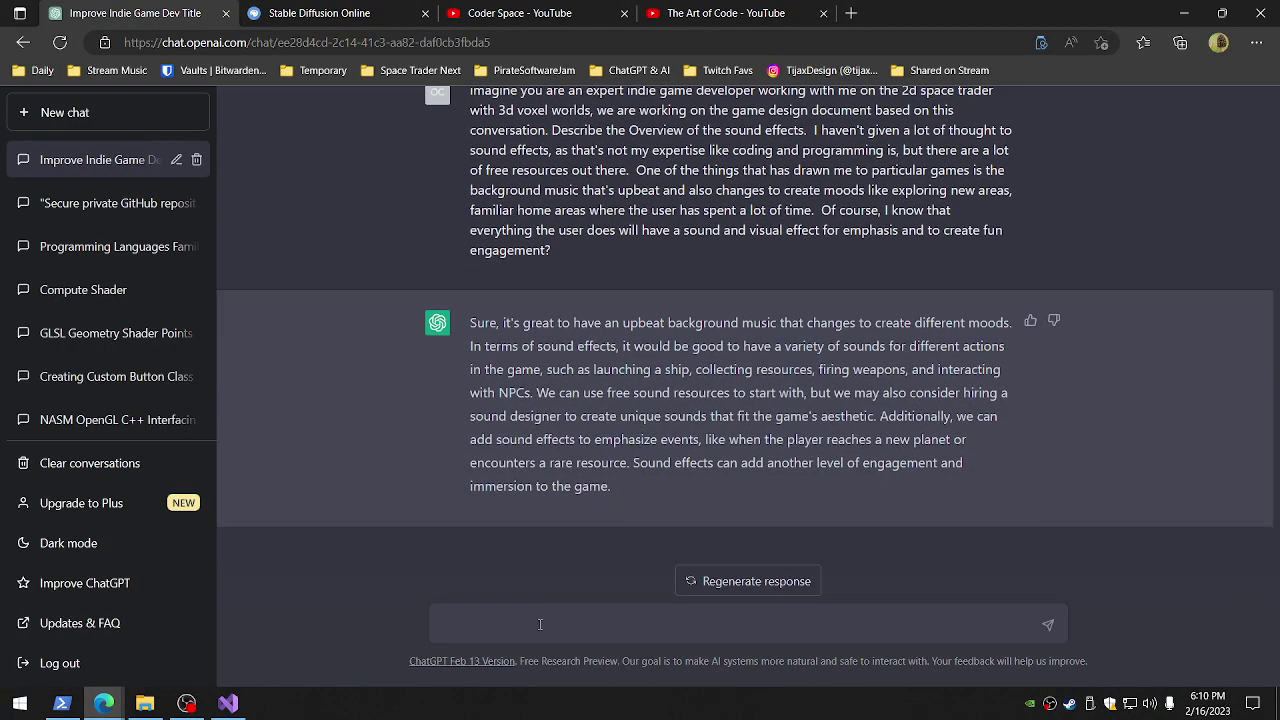
{"action": "key", "text": "ctrl+v"}
Copy the previous prompt's opening, from "imagine you are" through "Describe the", and insert it before "Overview of the music"
{"action": "scroll", "coordinate": [657, 322], "scroll_direction": "up", "scroll_amount": 2}
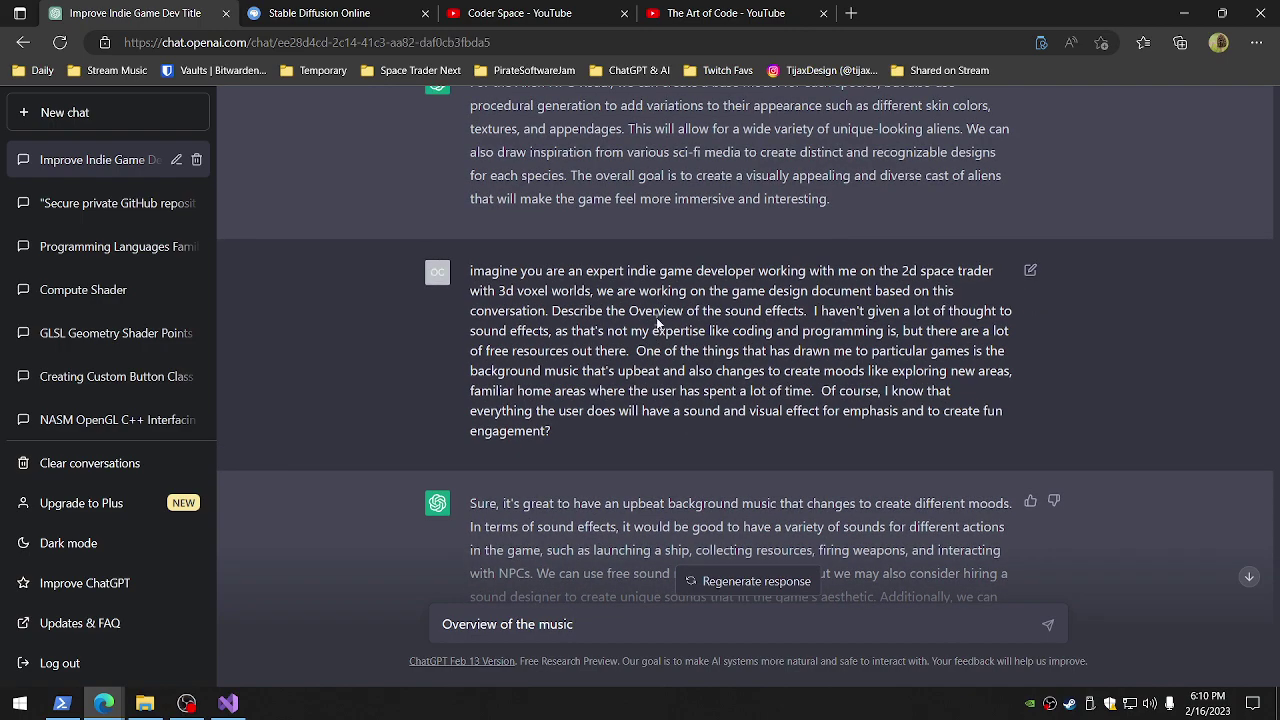
{"action": "left_click_drag", "start_coordinate": [627, 311], "coordinate": [476, 275]}
{"action": "key", "text": "ctrl+c"}
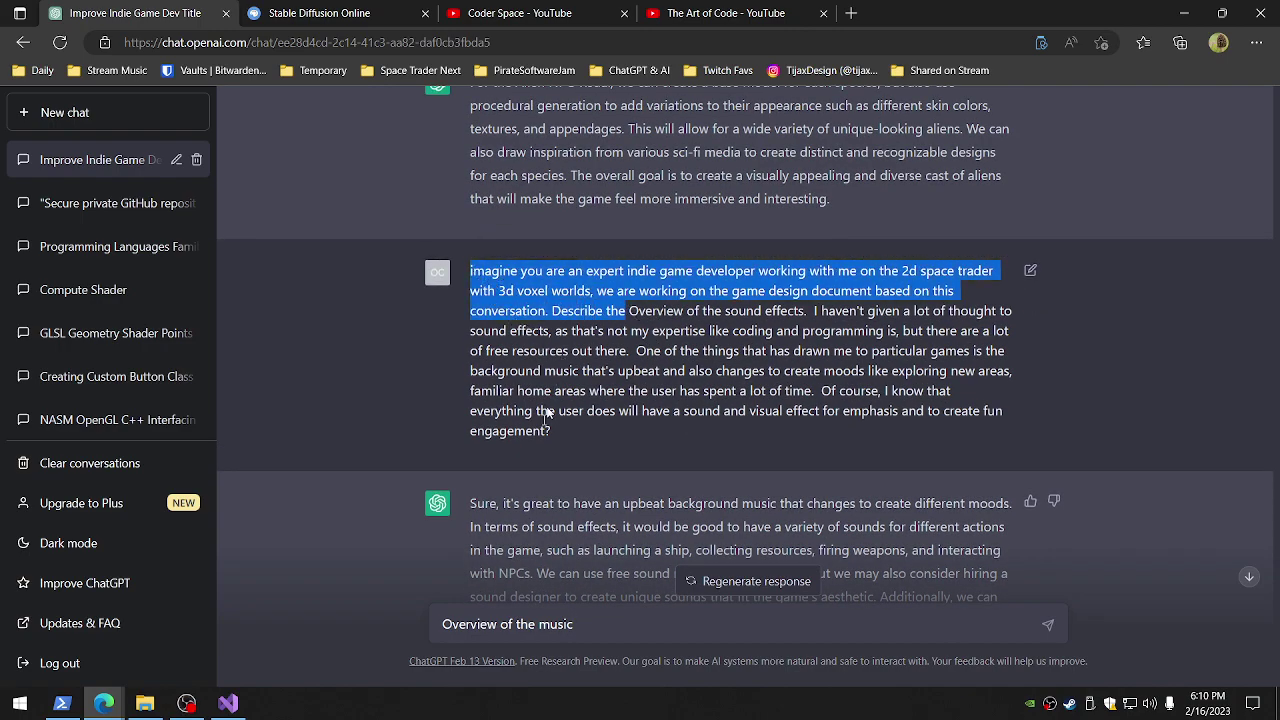
{"action": "scroll", "coordinate": [548, 417], "scroll_direction": "down", "scroll_amount": 2}
{"action": "left_click", "coordinate": [592, 628]}
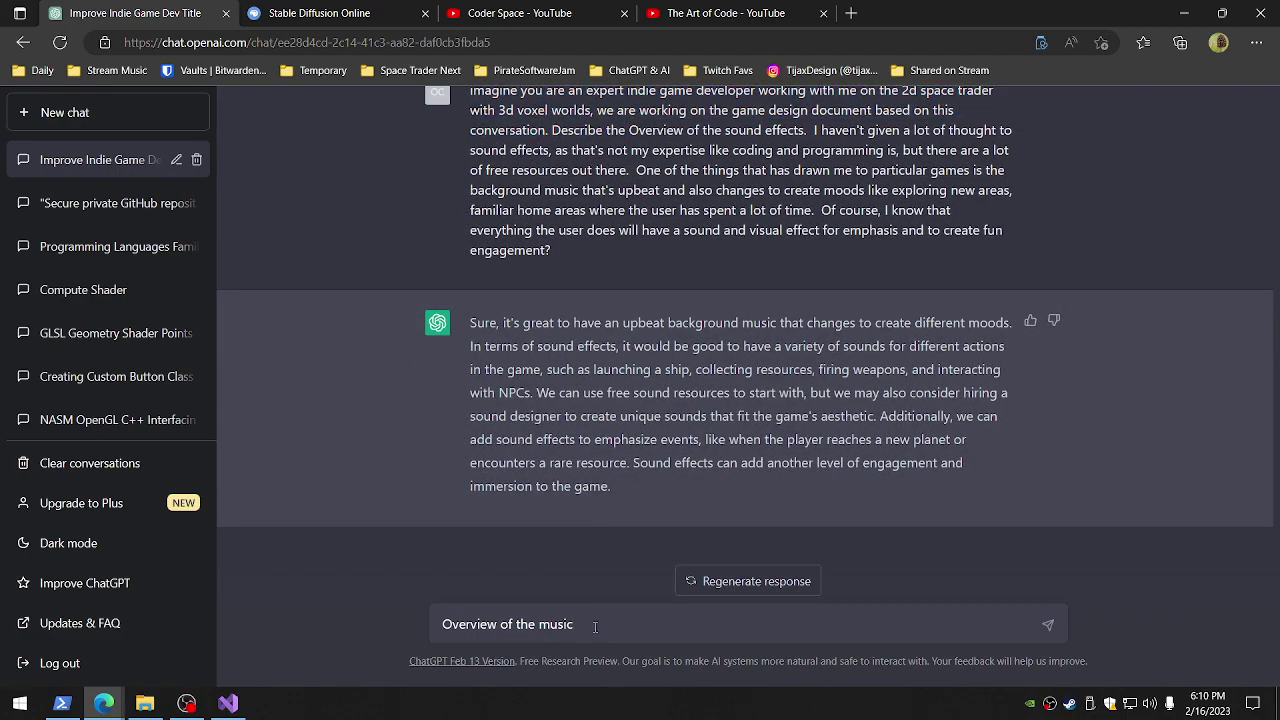
{"action": "key", "text": "ctrl+v"}
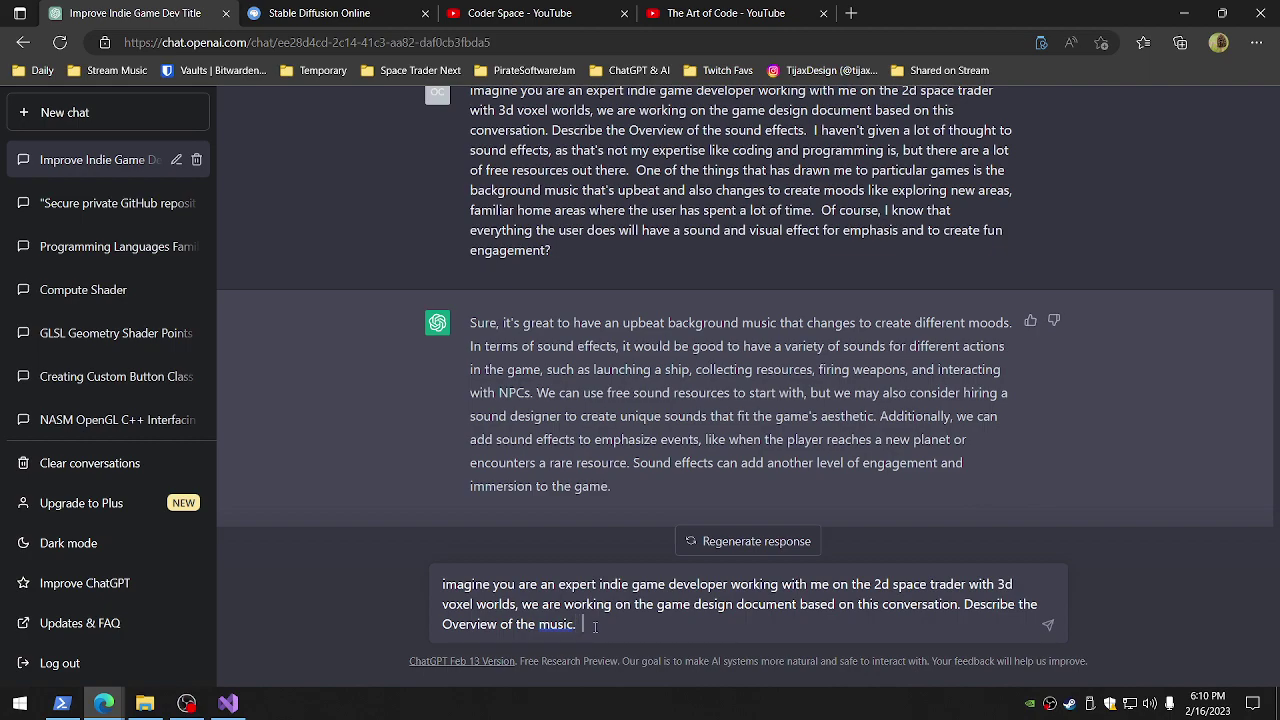
Add to the prompt "I have no music yet, so I'm open to anything, but I really love some of the space themed music out there"
{"action": "type", "text": "I have no music yet"}
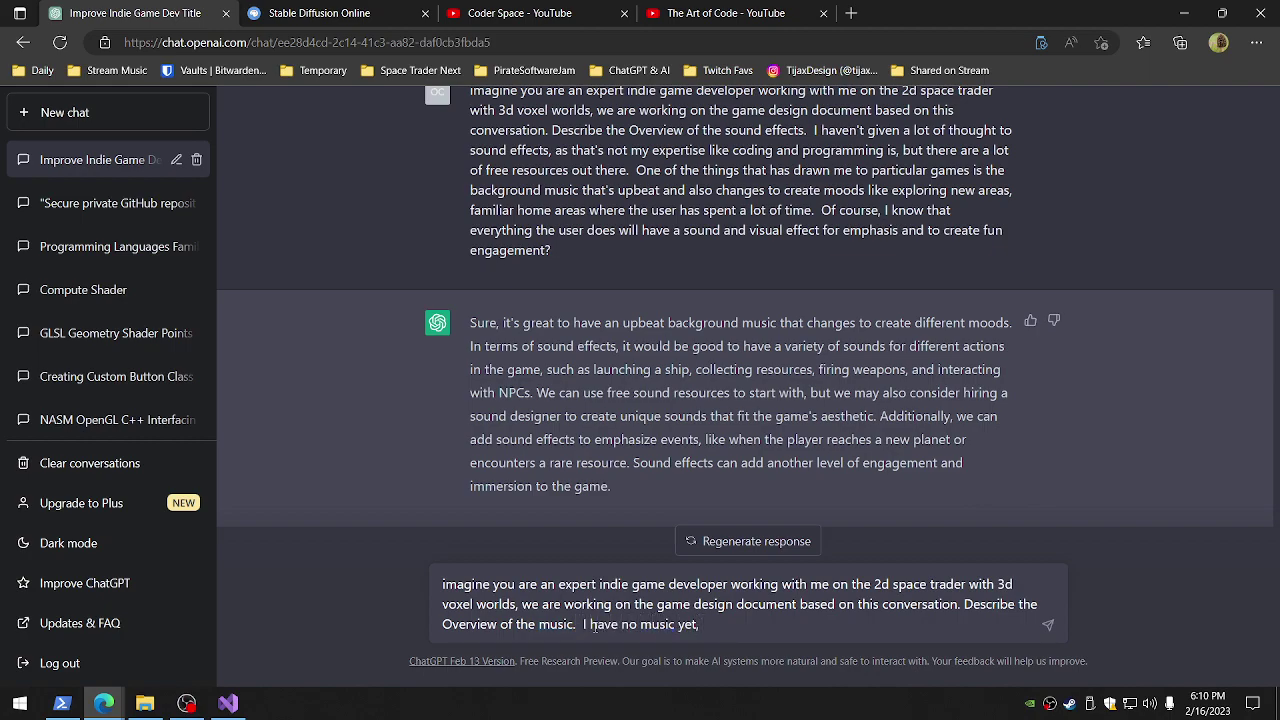
{"action": "type", "text": ", so I'm open to anything, but"}
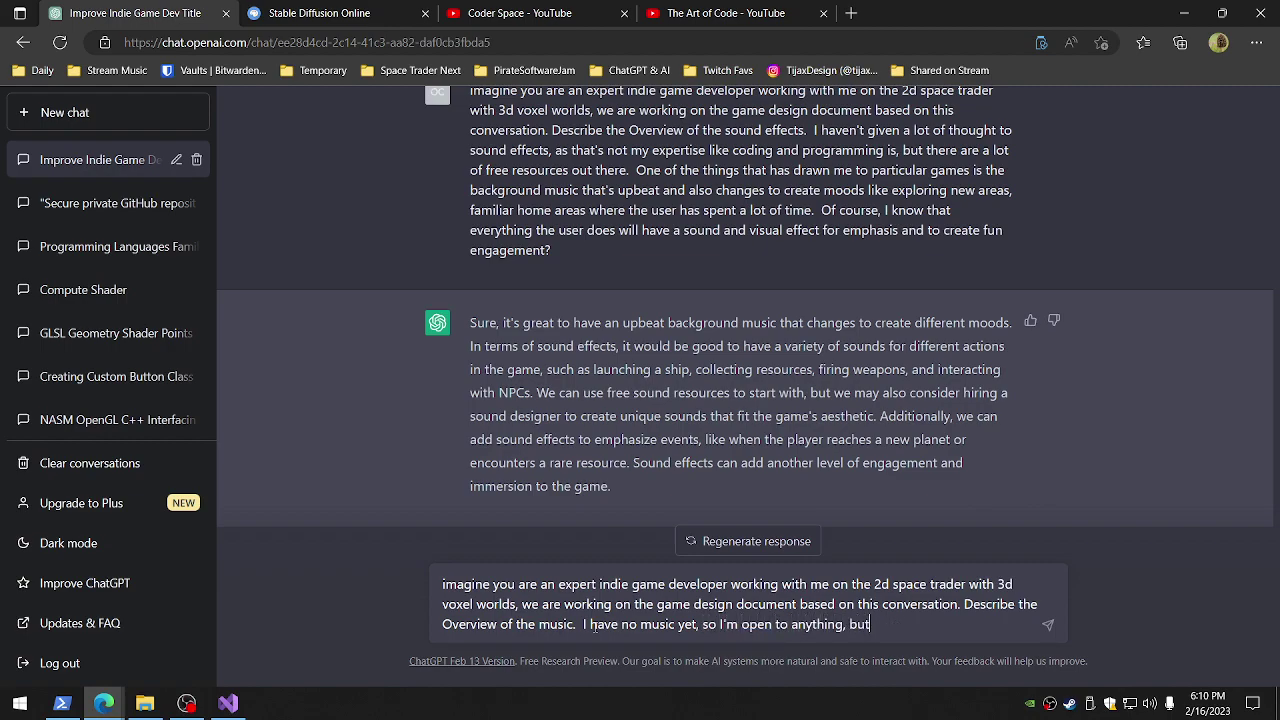
{"action": "type", "text": " I really love some of the space ge"}
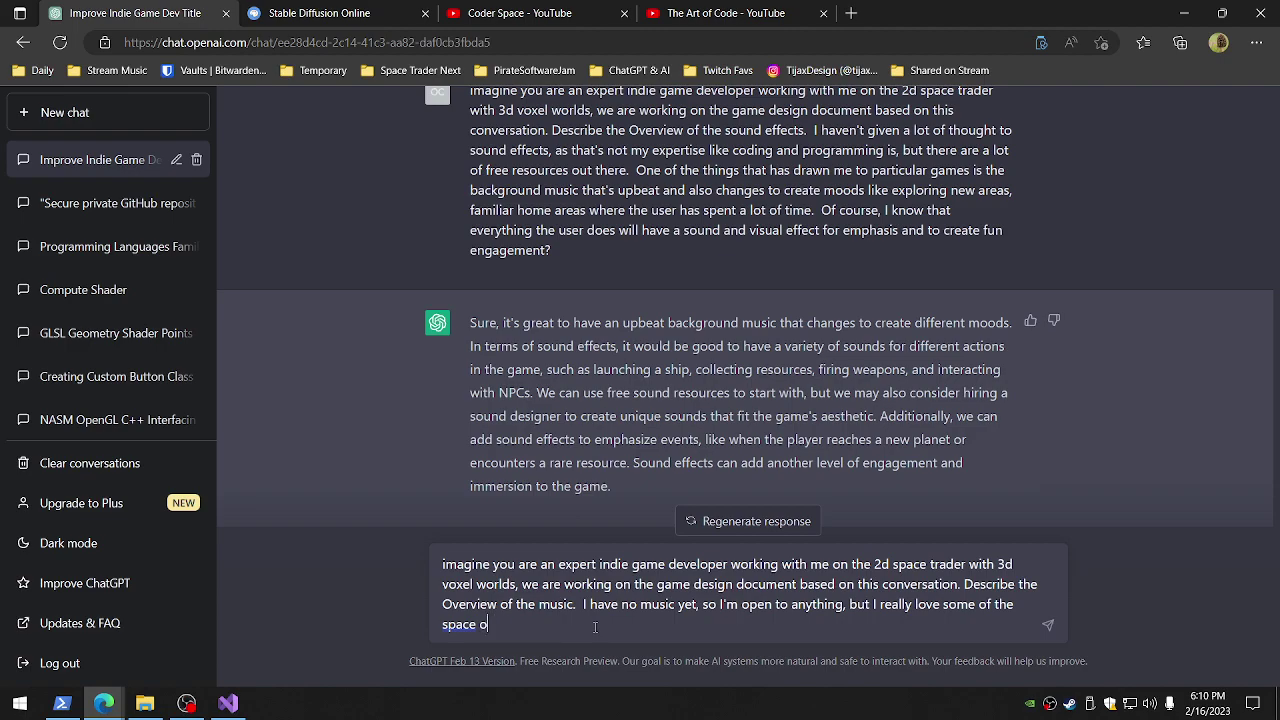
{"action": "type", "text": "themed music out there."}
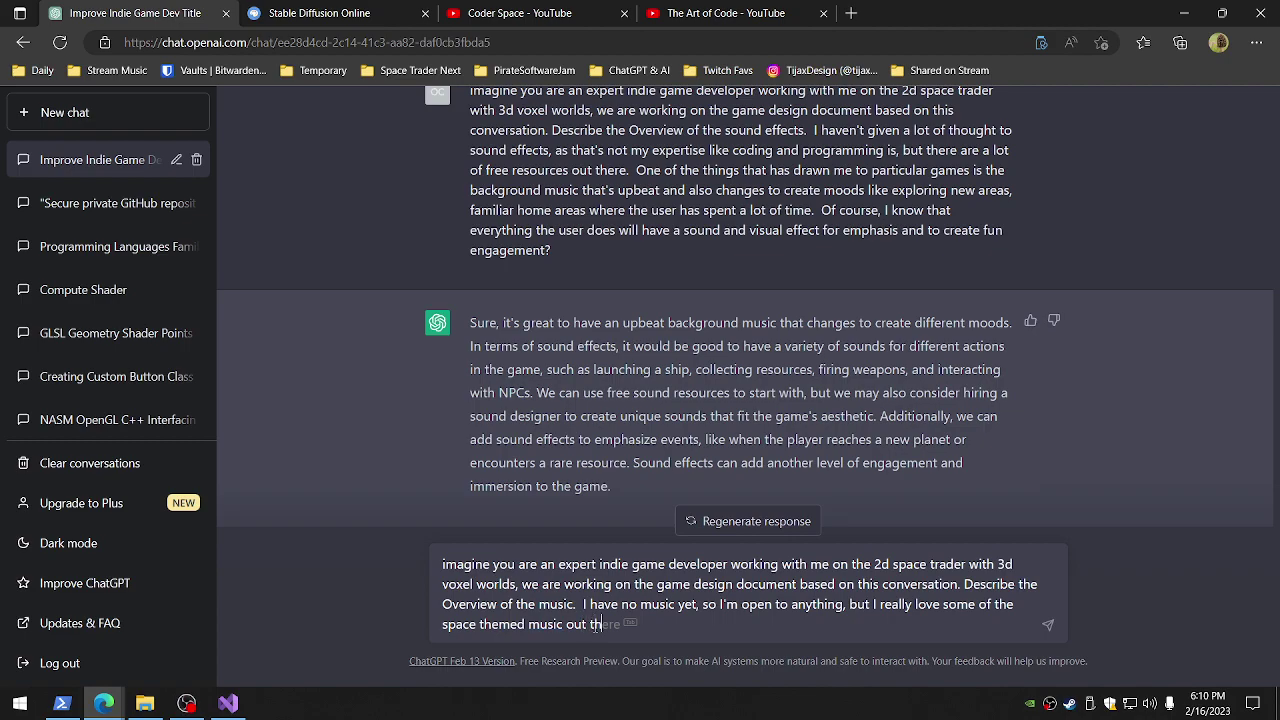
Continue the prompt with "8 bit would be cool, and title screen music that plays to the end when the user starts"
{"action": "type", "text": "it would be cool, and ti"}
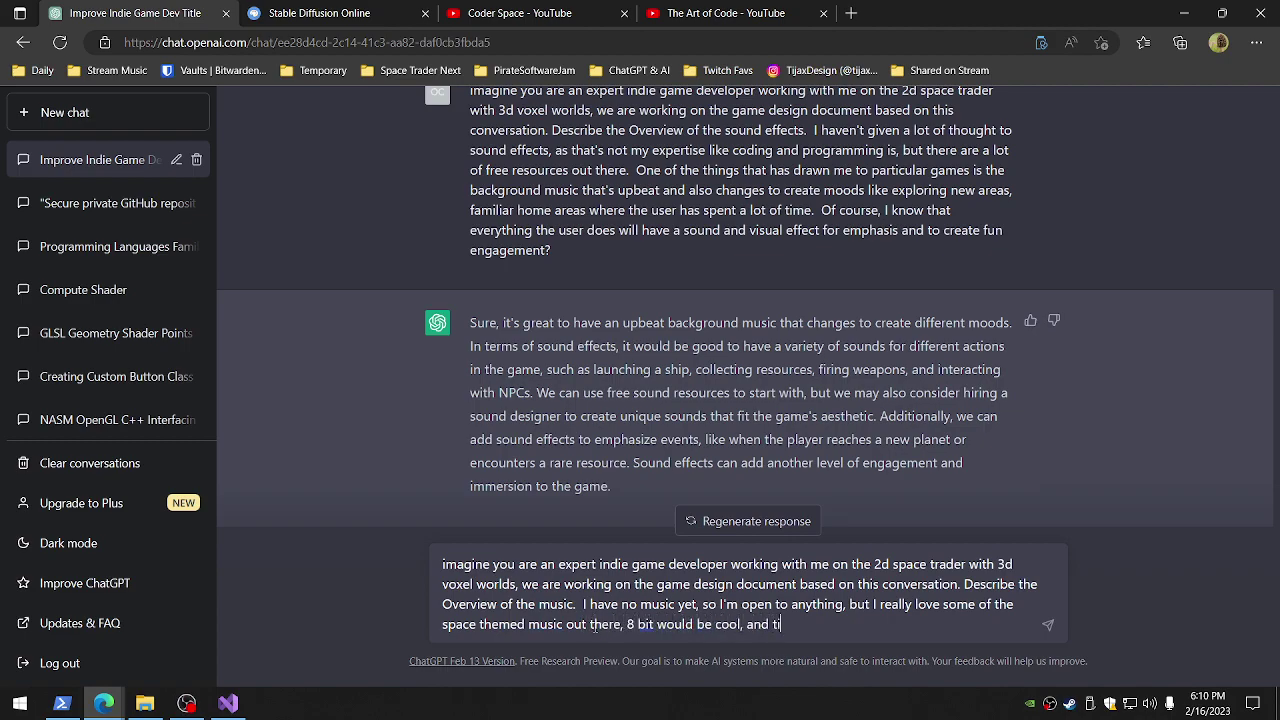
{"action": "type", "text": "tle screen music"}
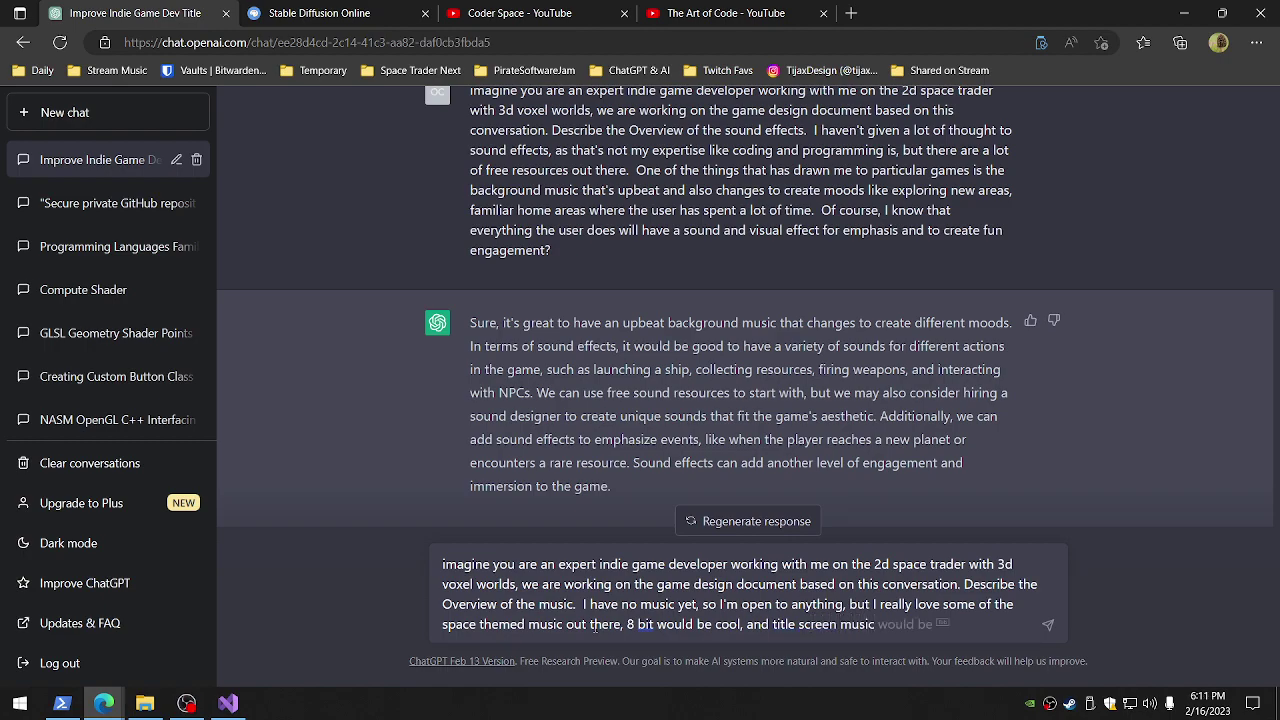
{"action": "type", "text": " that plays to the end wh"}
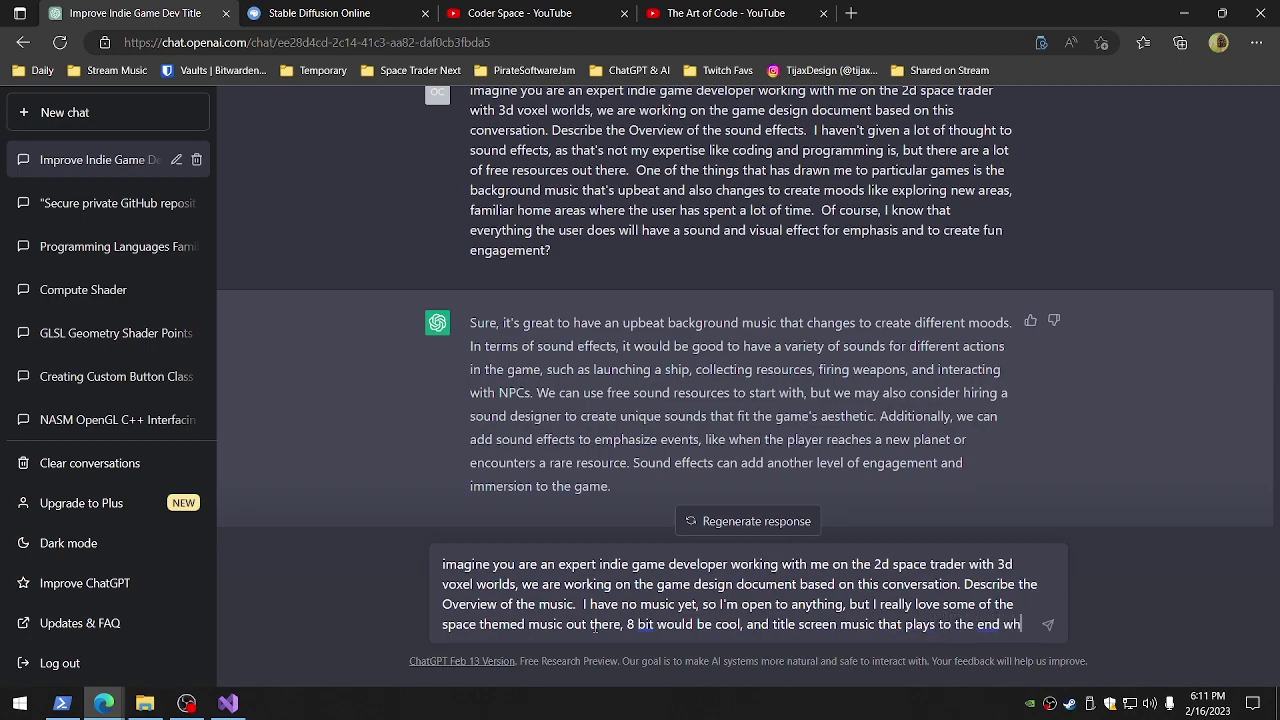
{"action": "type", "text": "en the user star"}
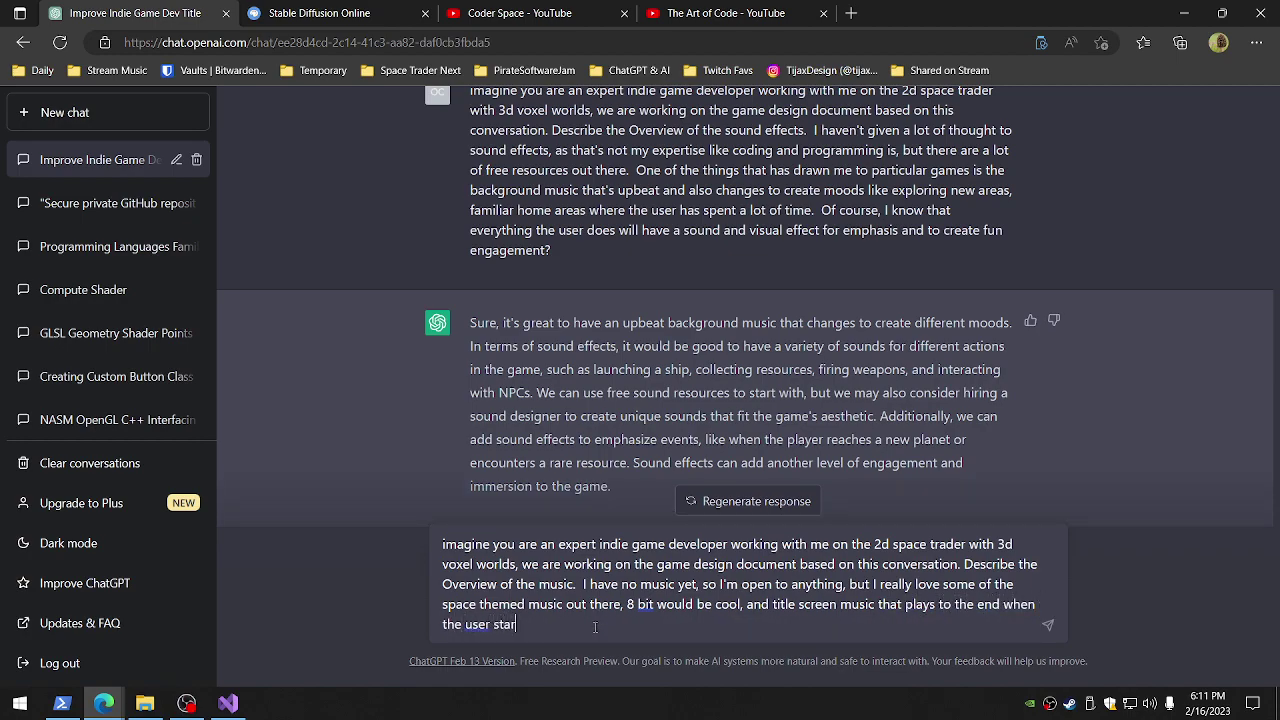
Continue the prompt with "the game, unlike minecraft, which has amazing title screen music that stops when the player starts the game"
{"action": "type", "text": "ts the game, unlike minecraf"}
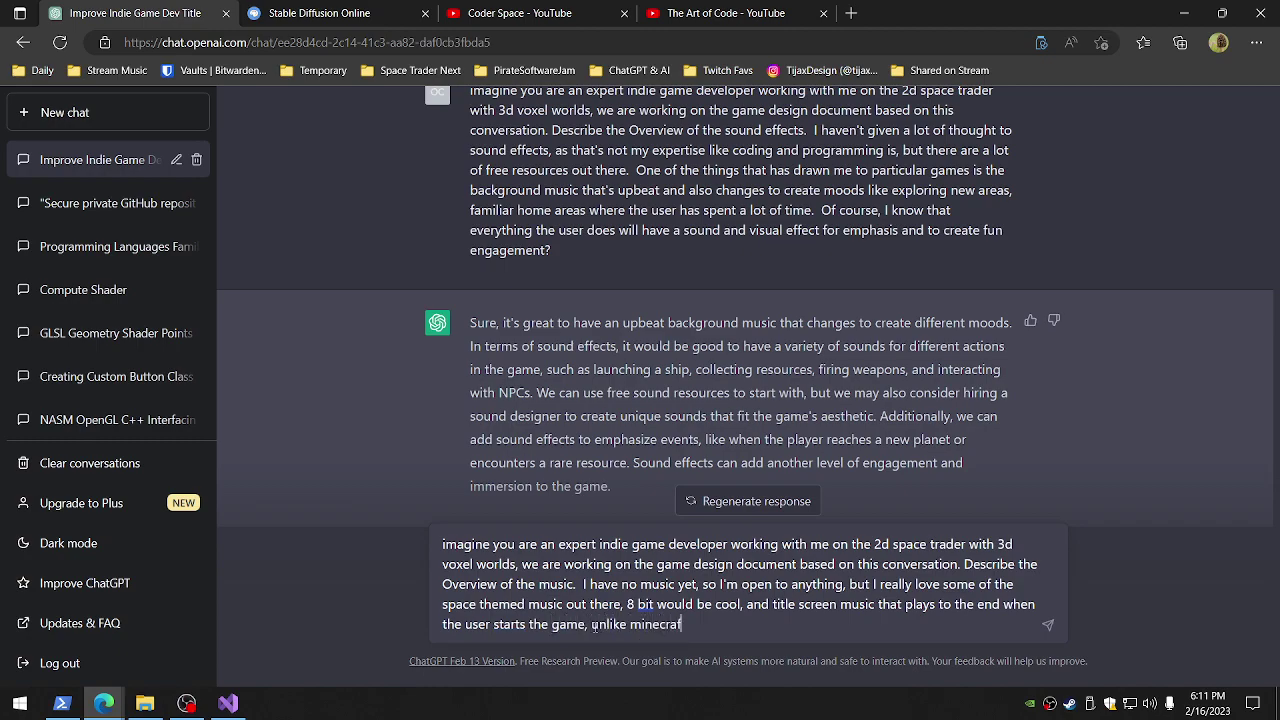
{"action": "type", "text": "t, which has amaz"}
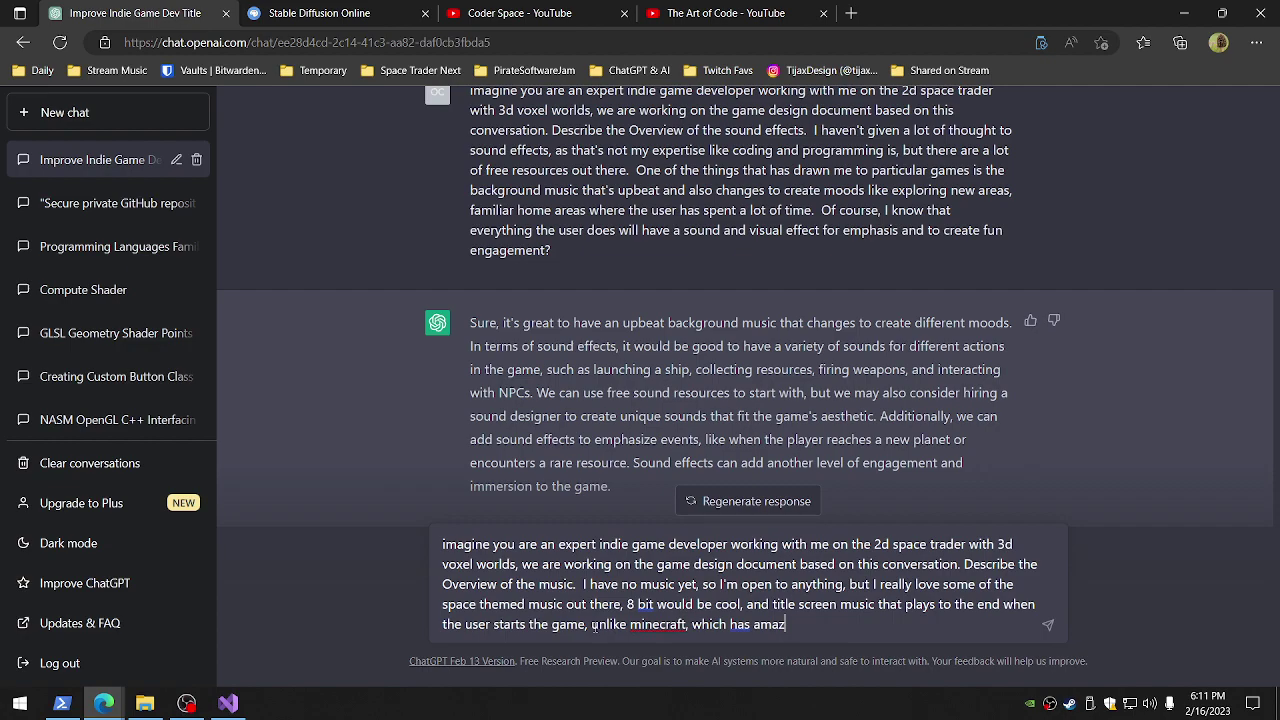
{"action": "type", "text": "ing title screen m"}
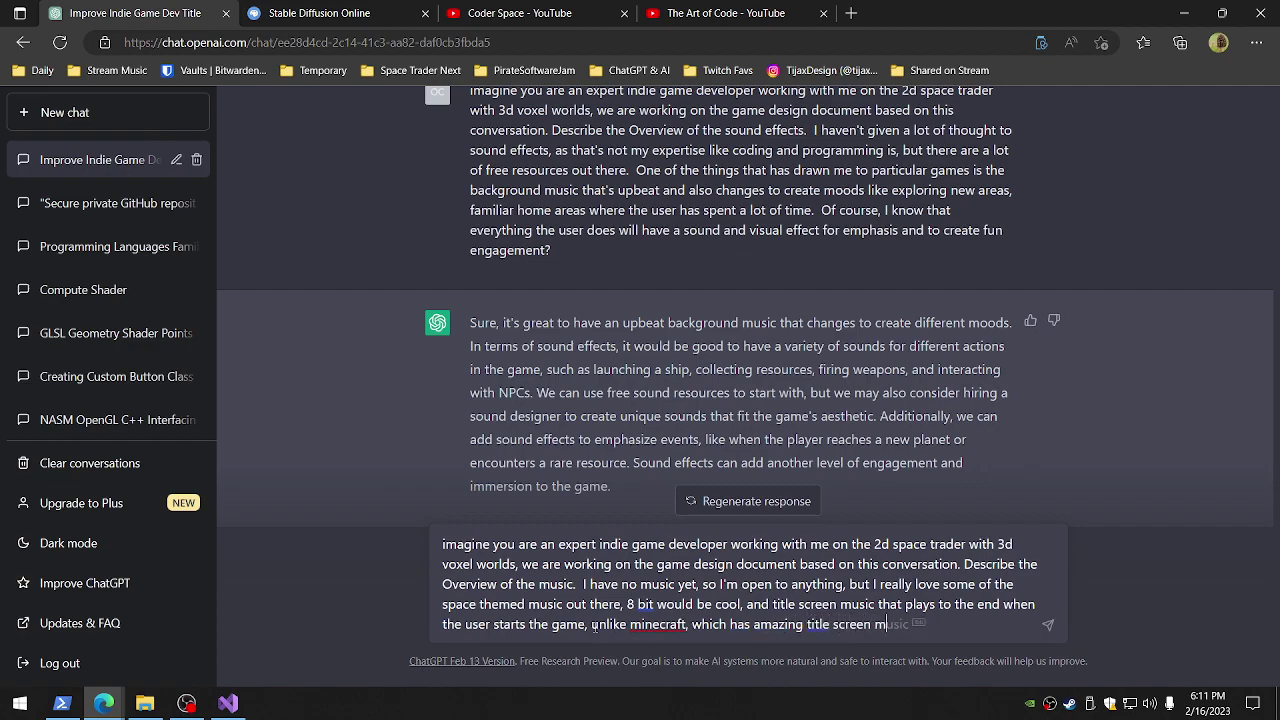
{"action": "type", "text": "usic that stops when the player "}
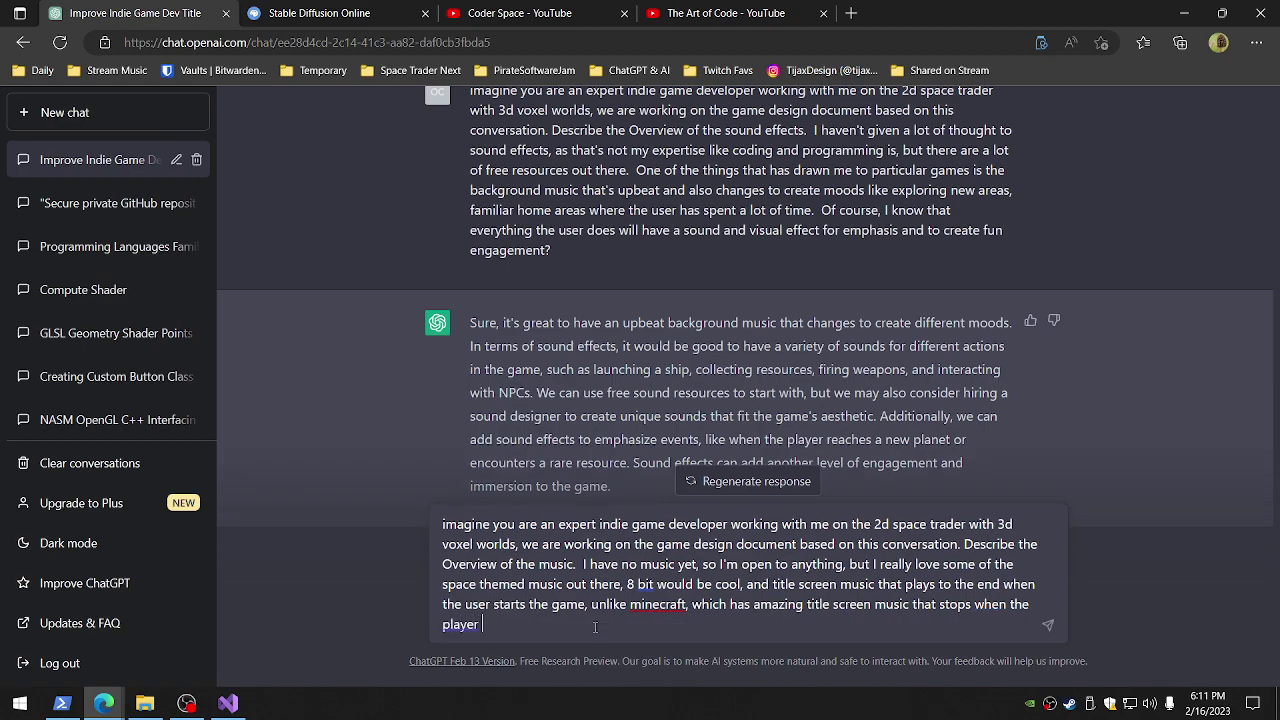
{"action": "type", "text": "starts the game, no"}
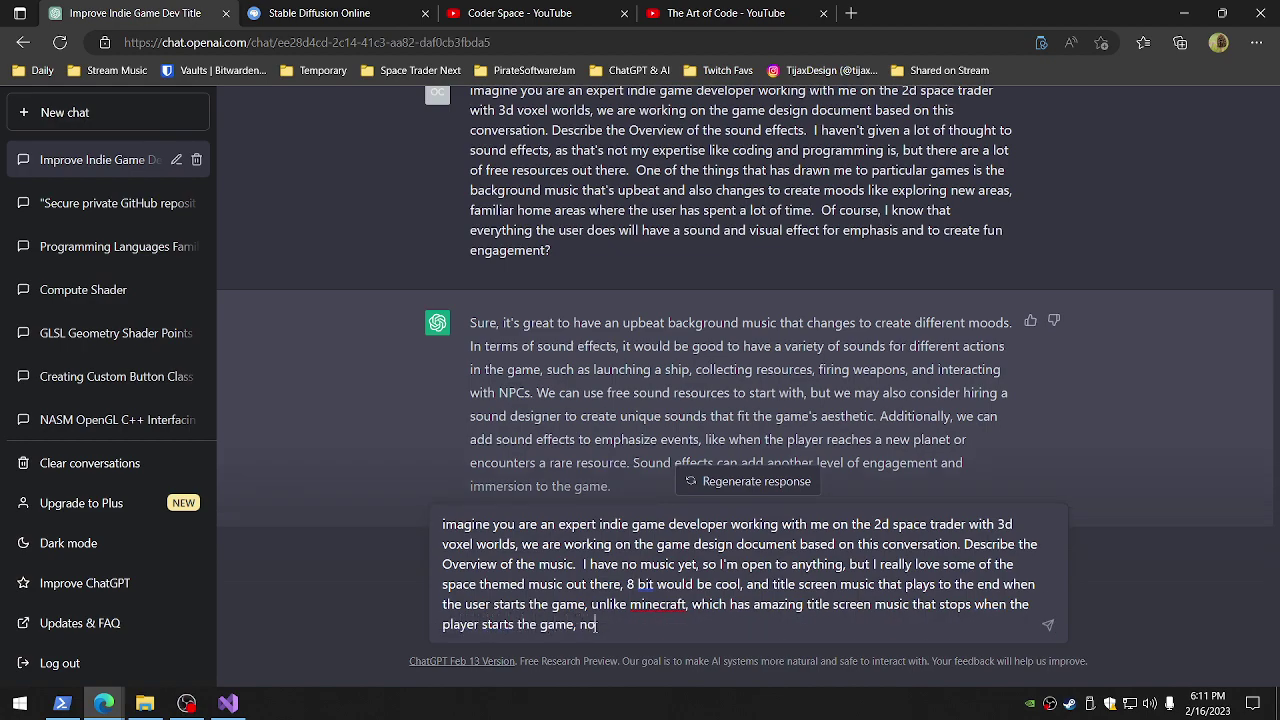
{"action": "key", "text": "BackSpace"}
{"action": "key", "text": "BackSpace"}
Finish the prompt with "that's a big pet peeve of mine, otherwise, I am very open to suggestions on this." and send it
{"action": "type", "text": "that's a big pet peeve of mi"}
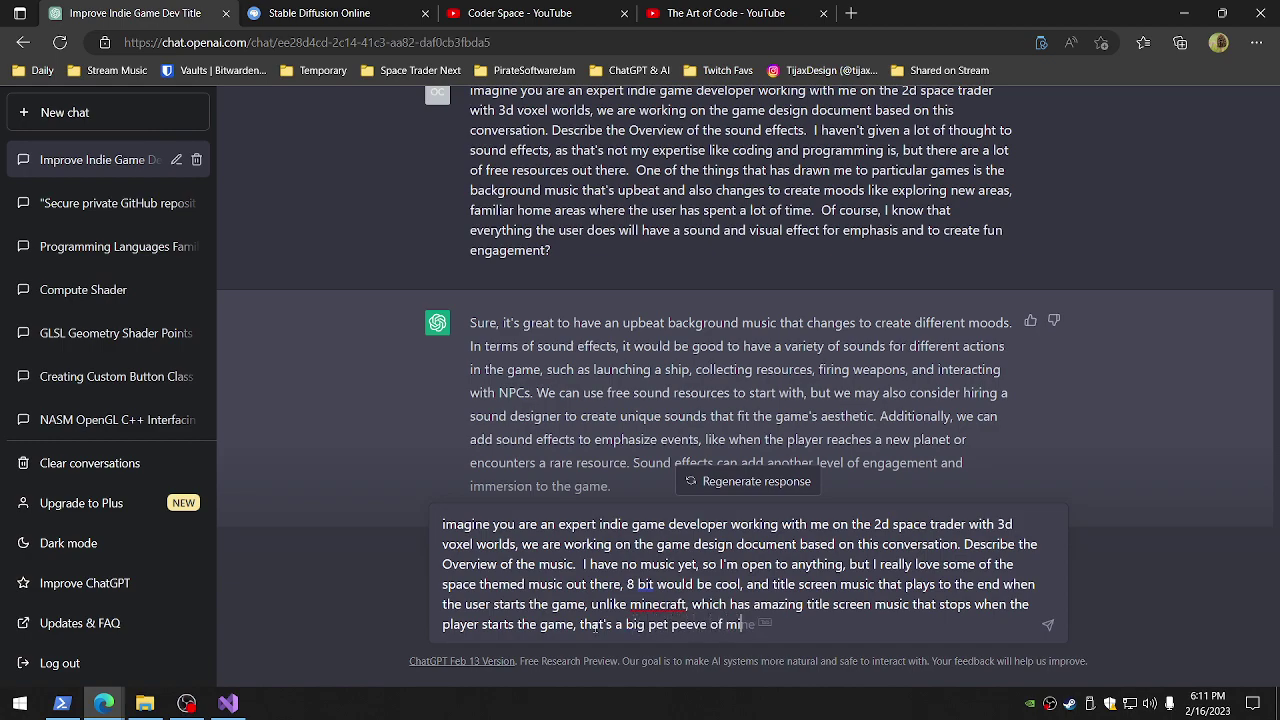
{"action": "type", "text": "ne, otherwise, I have no input"}
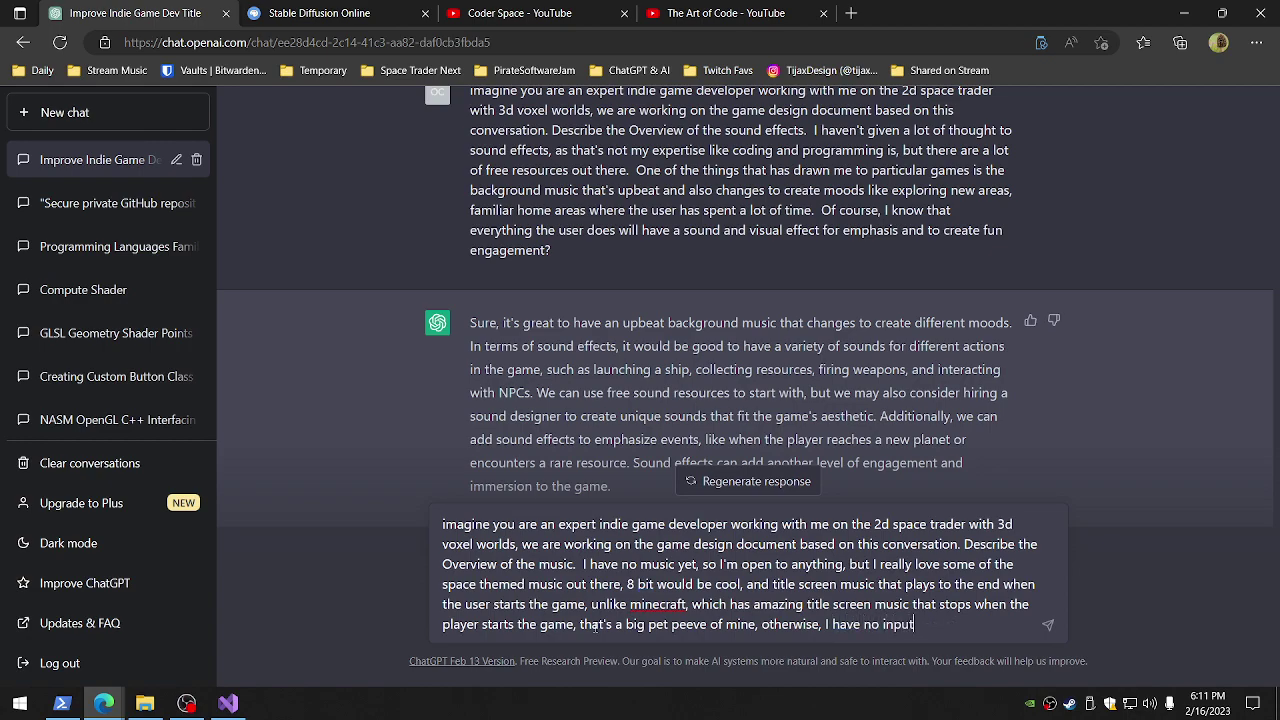
{"action": "key", "text": "BackSpace"}
{"action": "key", "text": "BackSpace"}
{"action": "key", "text": "BackSpace"}
{"action": "key", "text": "BackSpace"}
{"action": "key", "text": "BackSpace"}
{"action": "key", "text": "BackSpace"}
{"action": "key", "text": "BackSpace"}
{"action": "key", "text": "BackSpace"}
{"action": "key", "text": "BackSpace"}
{"action": "key", "text": "BackSpace"}
{"action": "key", "text": "BackSpace"}
{"action": "key", "text": "BackSpace"}
{"action": "type", "text": "am very open "}
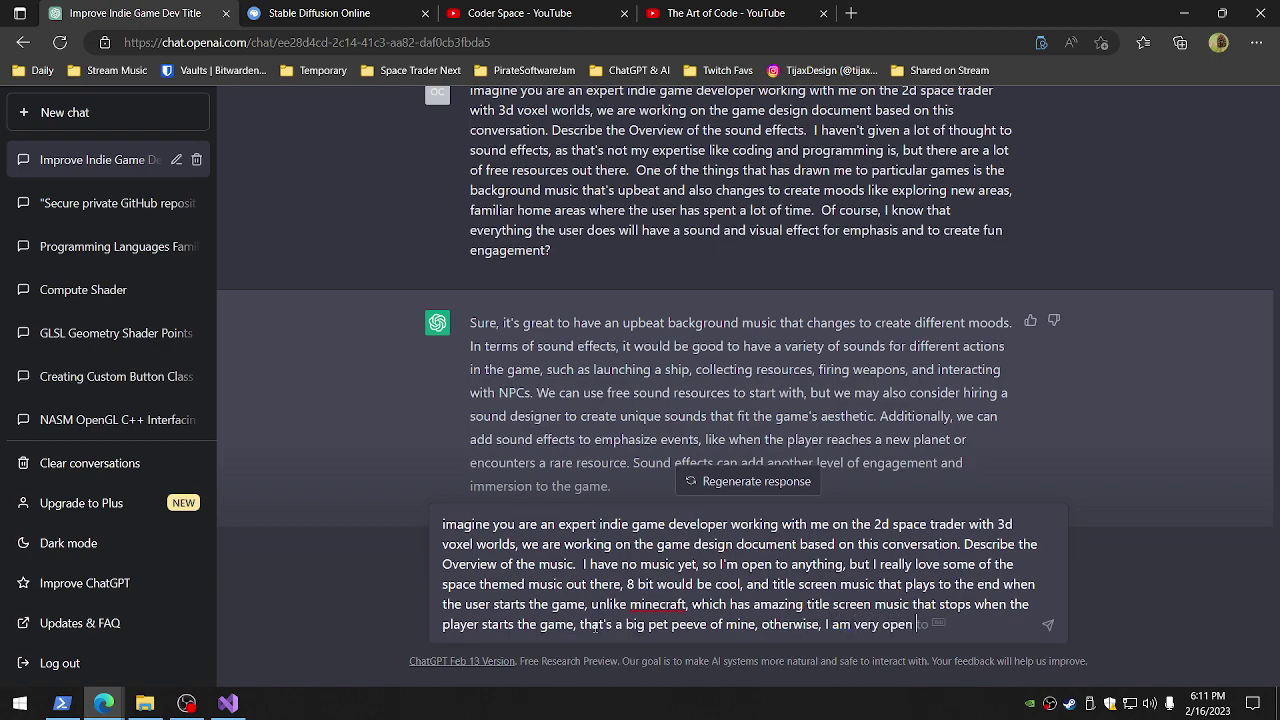
{"action": "type", "text": "to suggestions on this."}
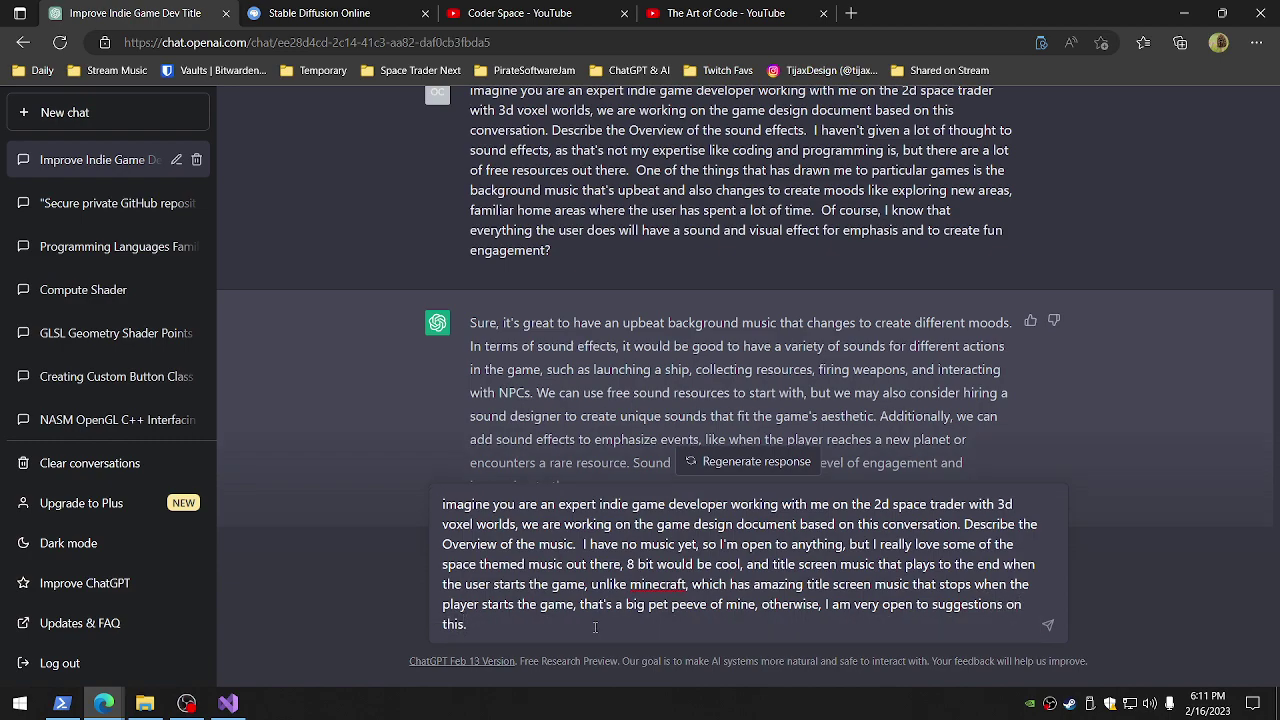
{"action": "key", "text": "Return"}
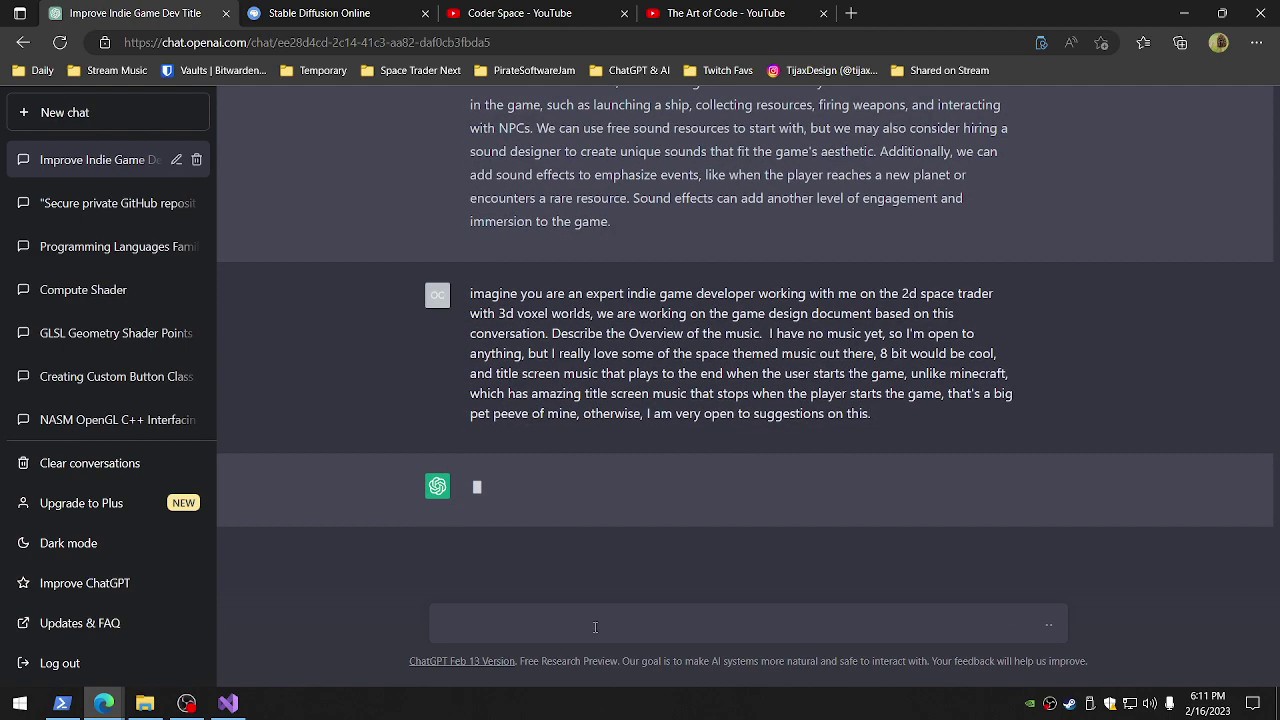
Switch to the game art prompts file in Visual Studio and copy "Traversing a treacherous asteroid field" without the quotation marks
{"action": "left_click", "coordinate": [338, 12]}
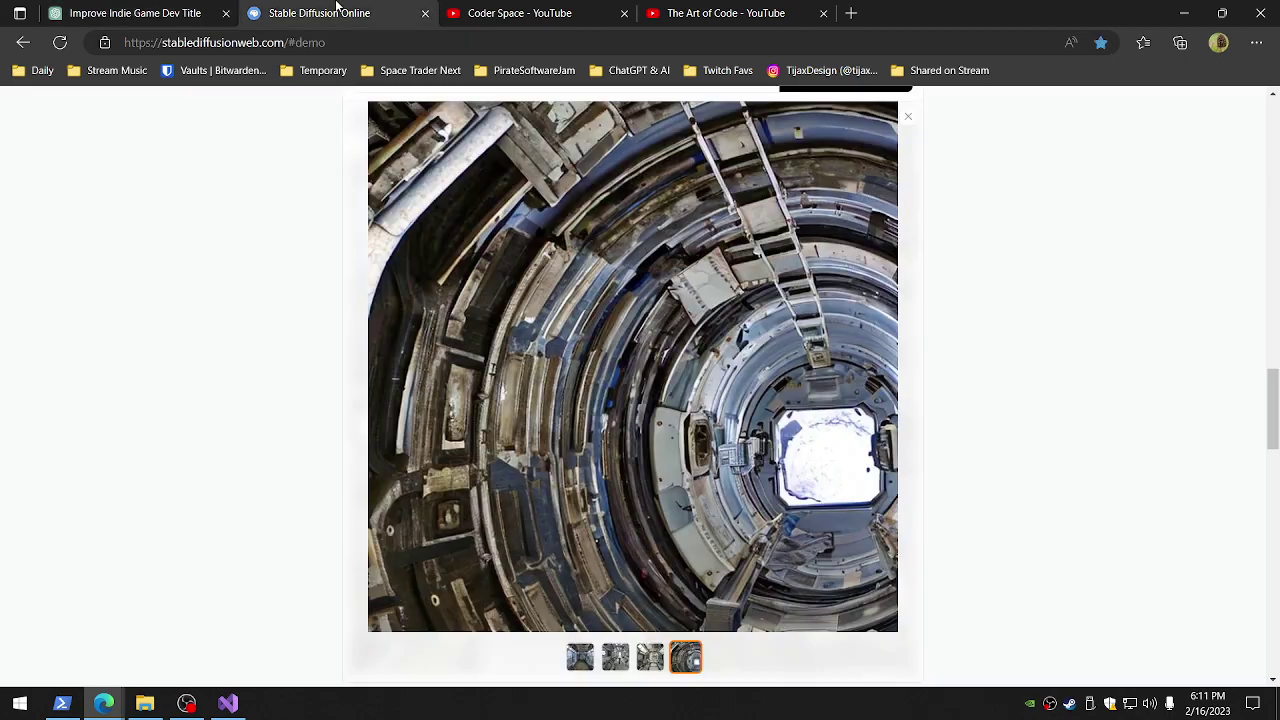
{"action": "scroll", "coordinate": [680, 425], "scroll_direction": "up", "scroll_amount": 3}
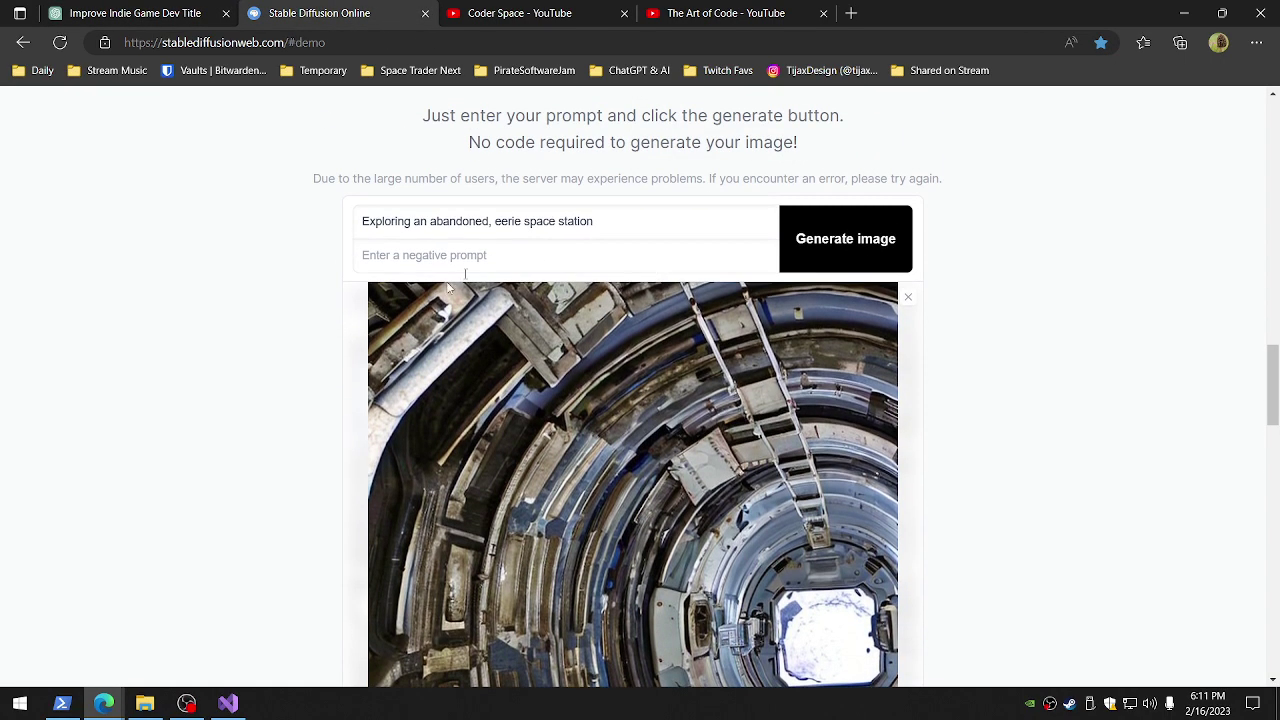
{"action": "left_click", "coordinate": [228, 704]}
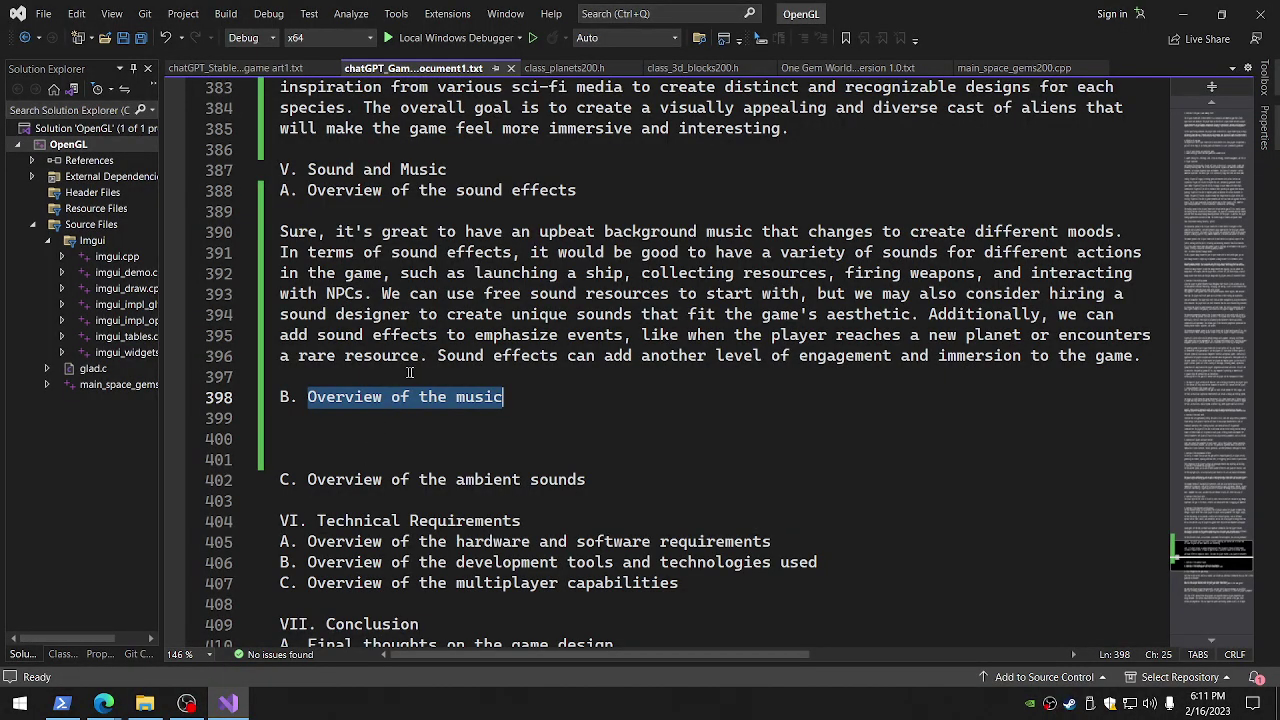
{"action": "left_click", "coordinate": [262, 72]}
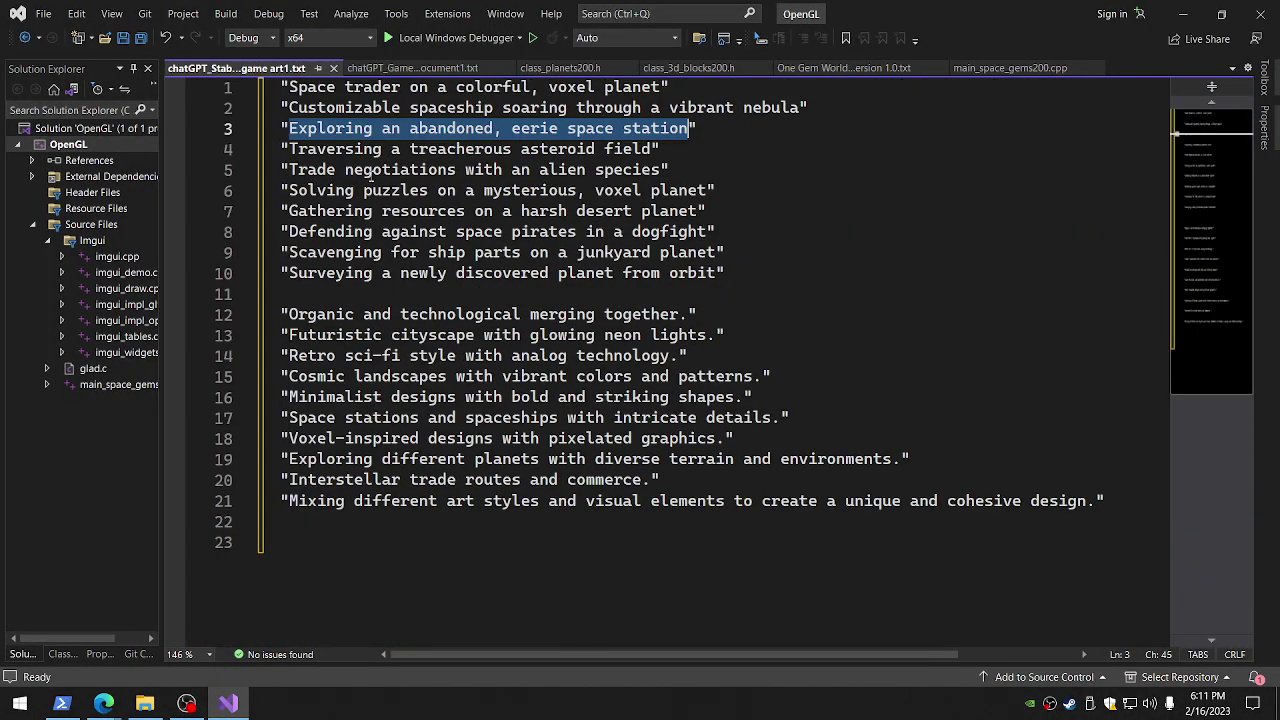
{"action": "left_click_drag", "start_coordinate": [289, 149], "coordinate": [655, 148]}
{"action": "key", "text": "ctrl+c"}
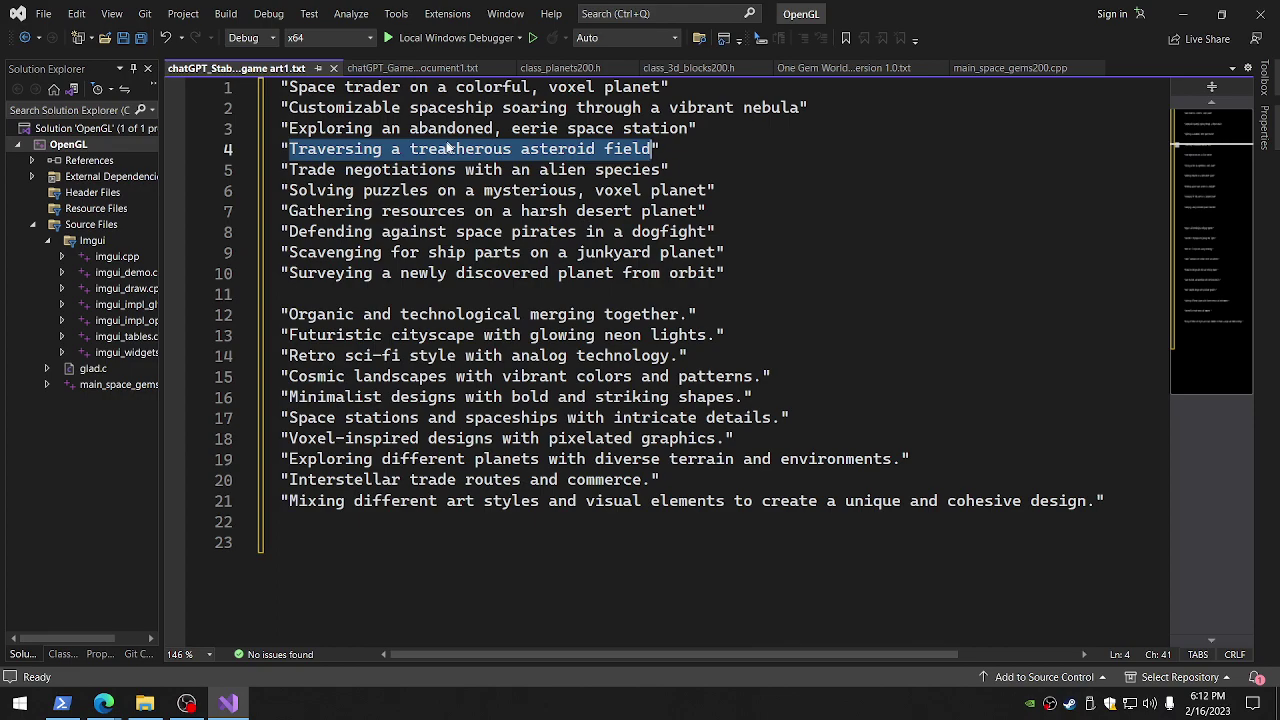
Return to Stable Diffusion in the browser and replace the image prompt with the copied asteroid field text
{"action": "left_click", "coordinate": [103, 704]}
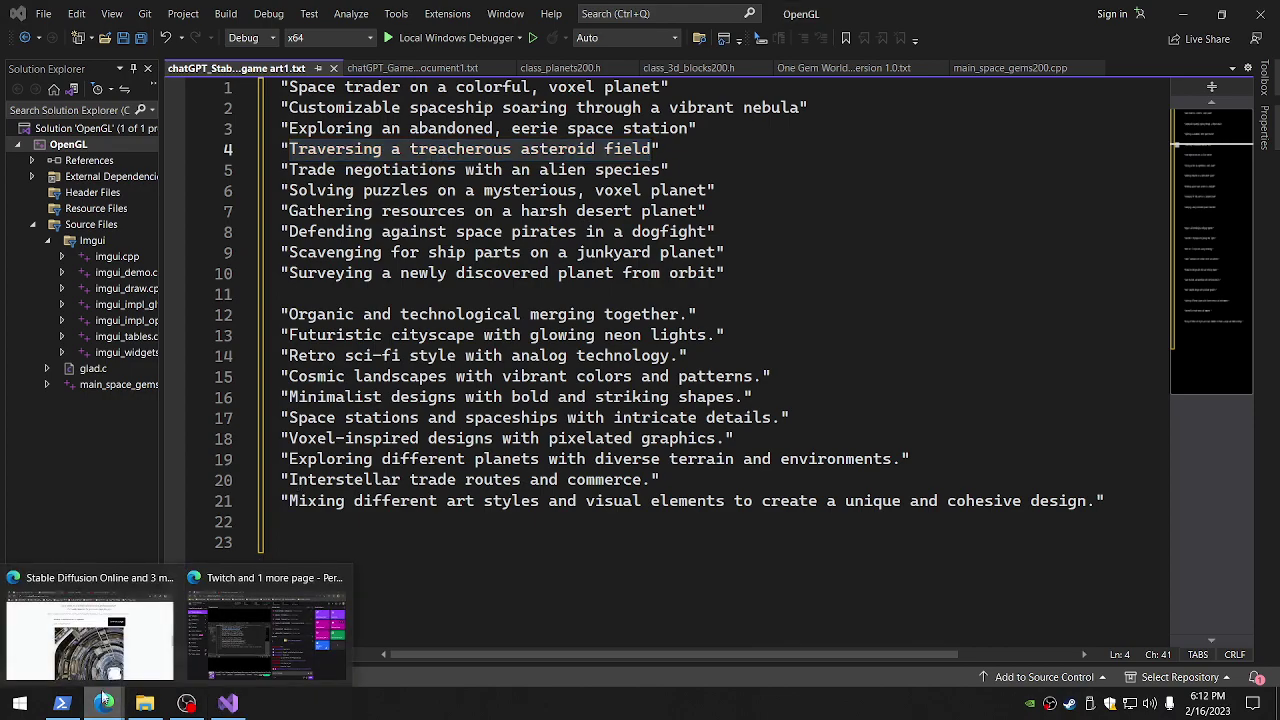
{"action": "left_click", "coordinate": [98, 630]}
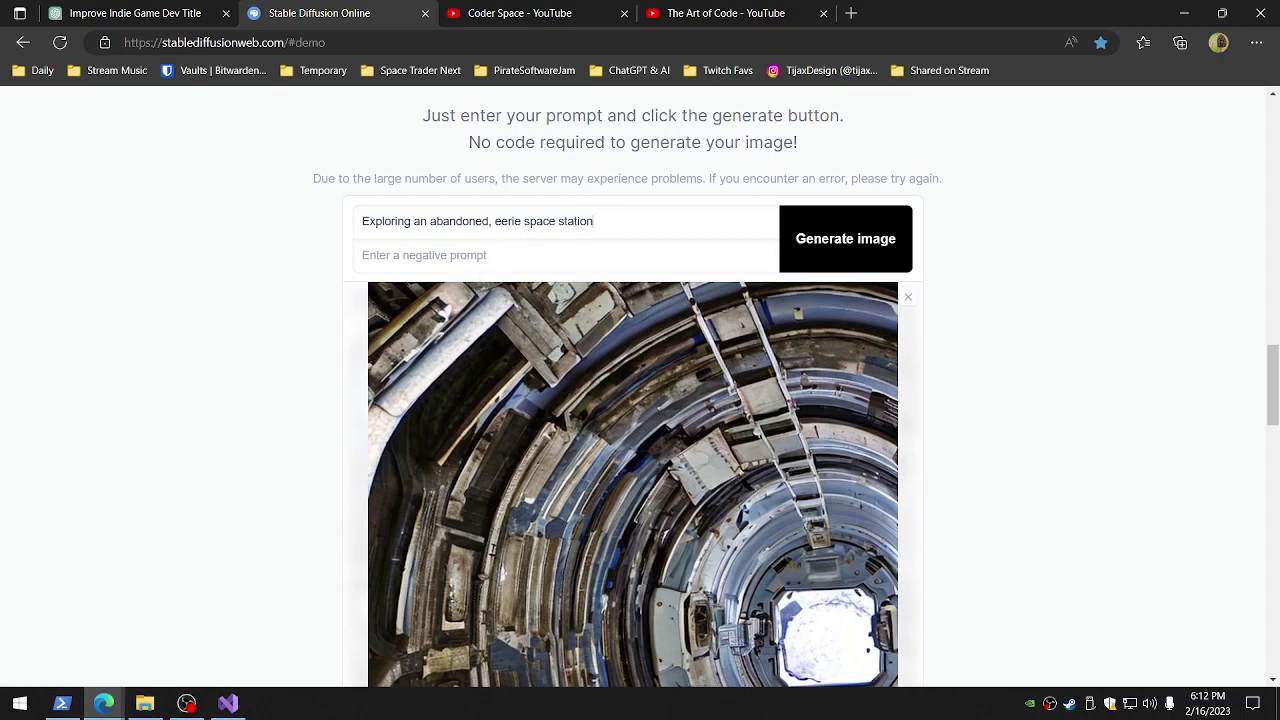
{"action": "key", "text": "ctrl+a"}
{"action": "key", "text": "ctrl+v"}
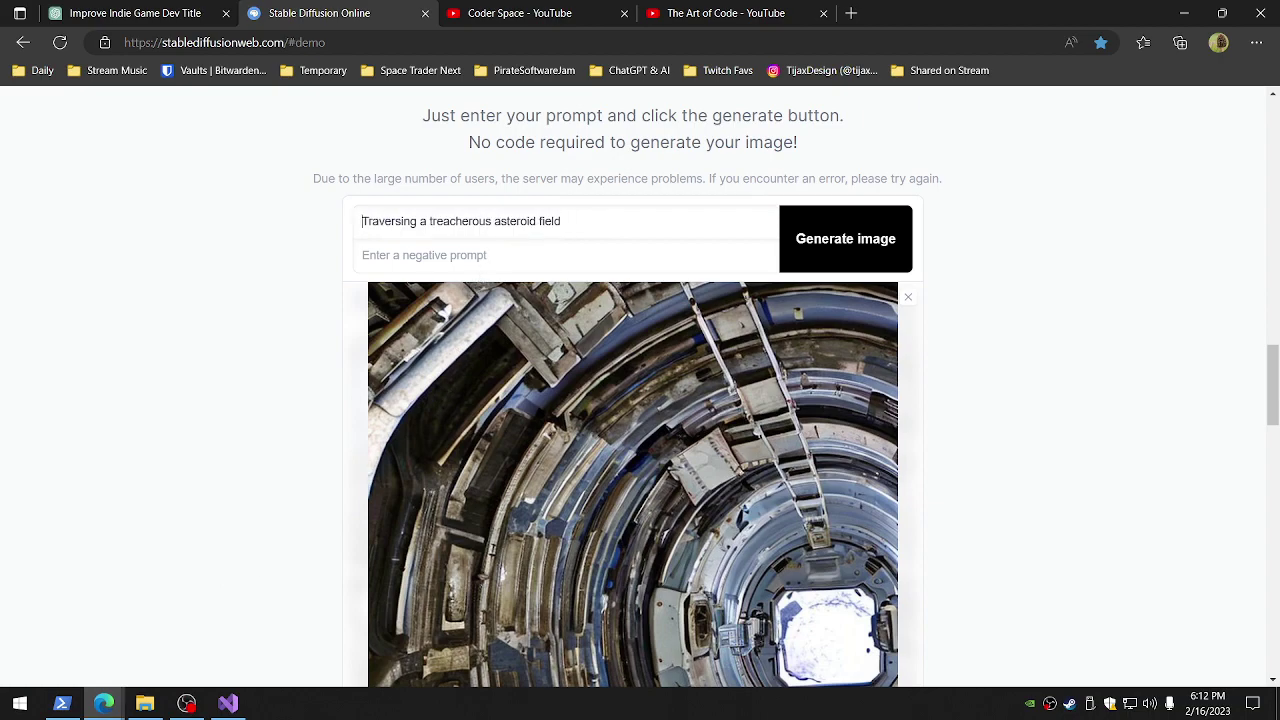
Prefix the image prompt with "Customizable Spaceship" and generate the images
{"action": "type", "text": "Customizabl"}
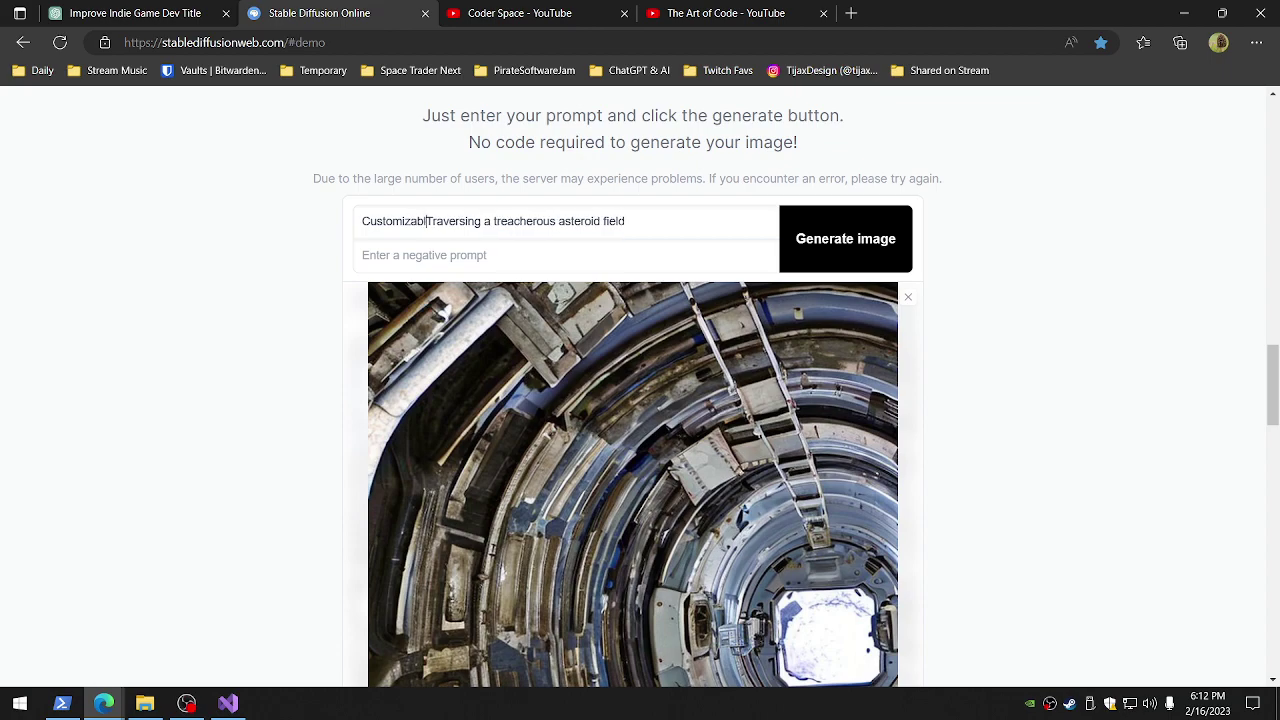
{"action": "type", "text": "e S"}
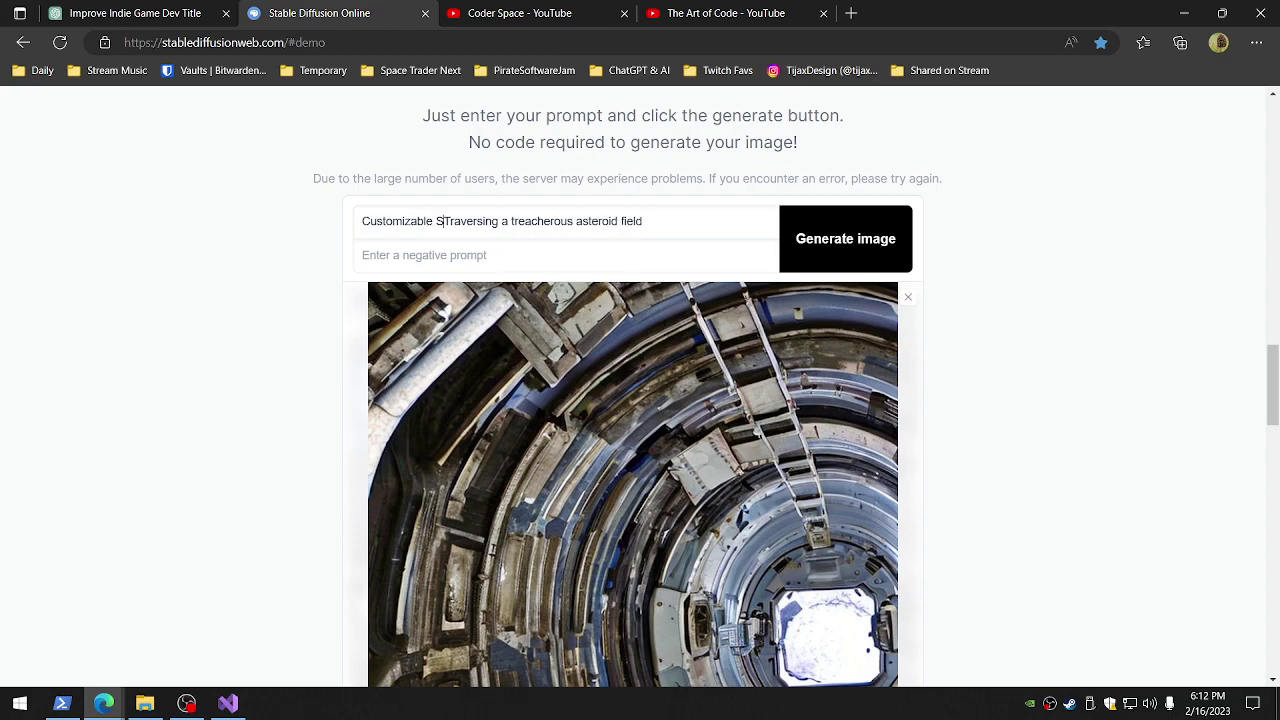
{"action": "type", "text": "paceShip"}
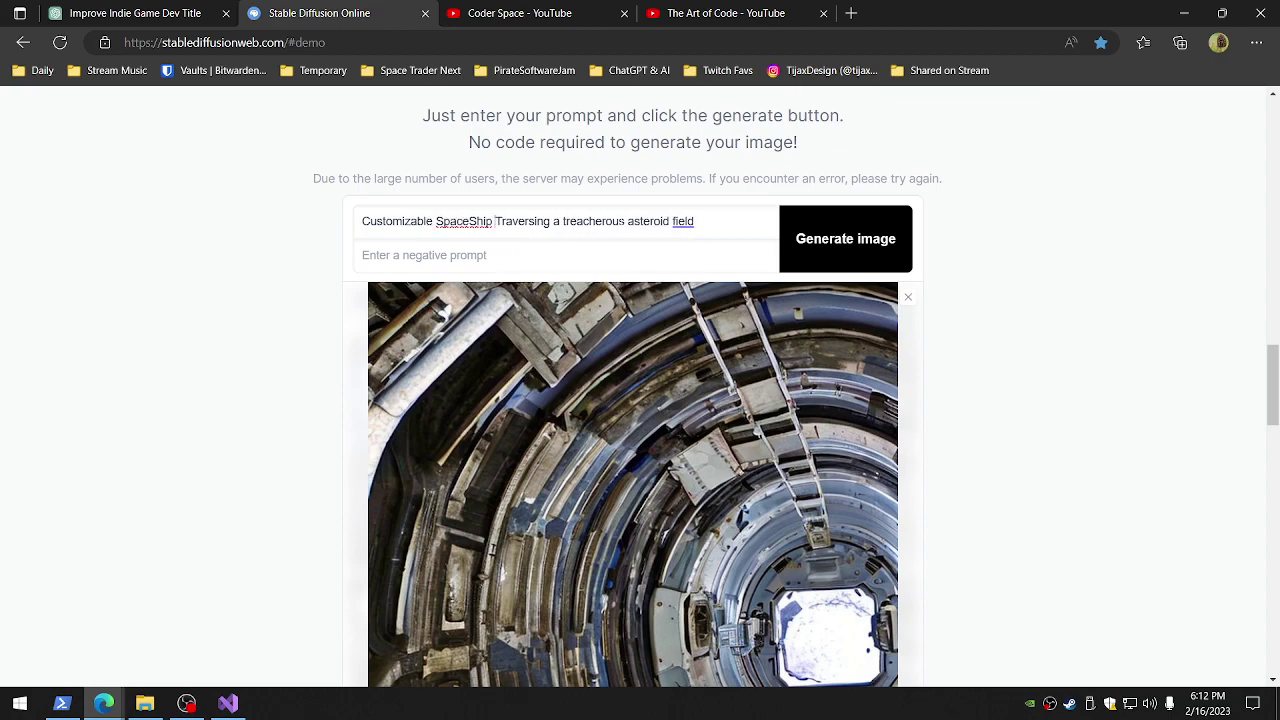
{"action": "key", "text": "BackSpace"}
{"action": "type", "text": "s"}
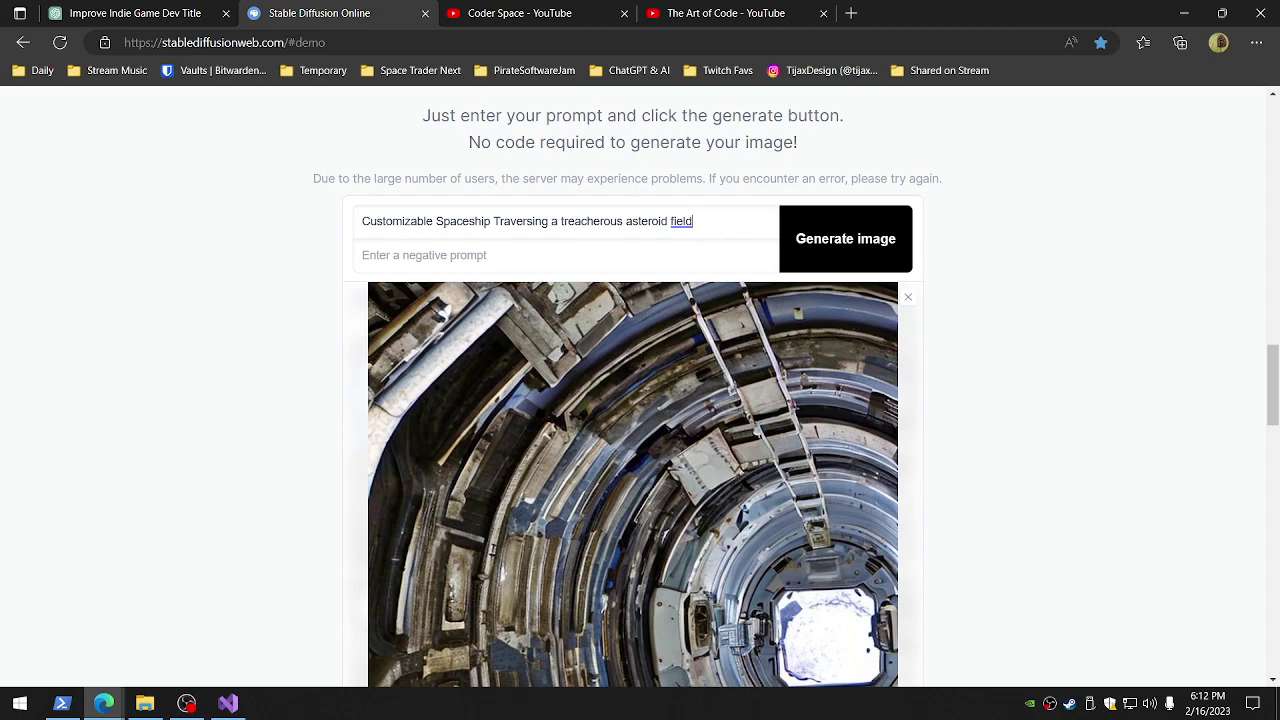
{"action": "left_click", "coordinate": [811, 251]}
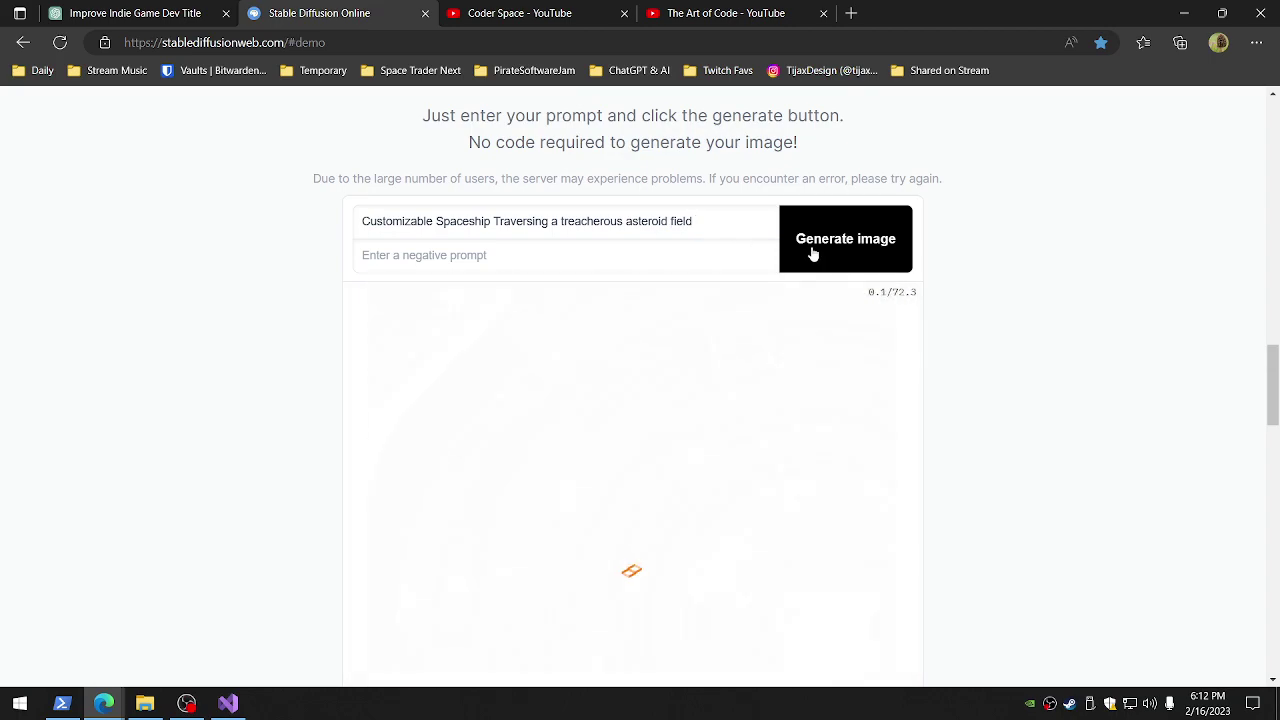
In the Visual Studio art prompts file, insert "Customizable spaceship" before "Traversing a treacherous asteroid field" and save the file
{"action": "left_click", "coordinate": [229, 704]}
{"action": "left_click", "coordinate": [706, 149]}
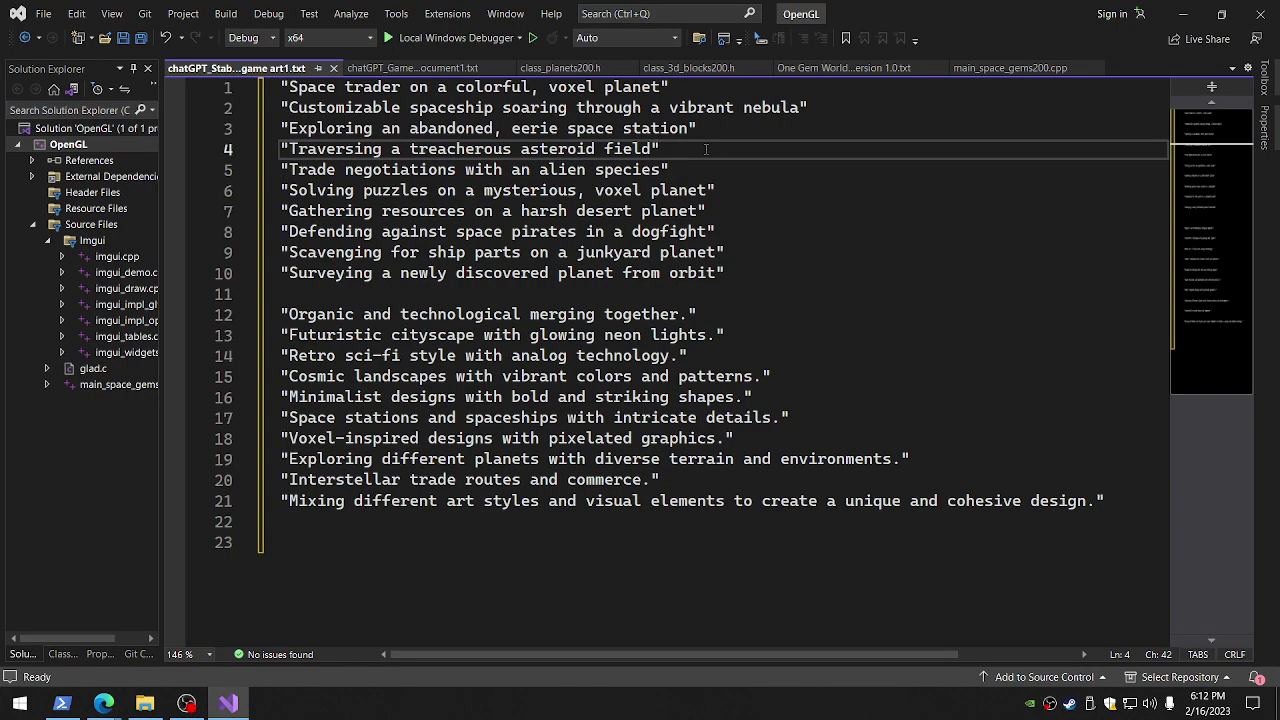
{"action": "key", "text": "Home"}
{"action": "type", "text": "Customizable s"}
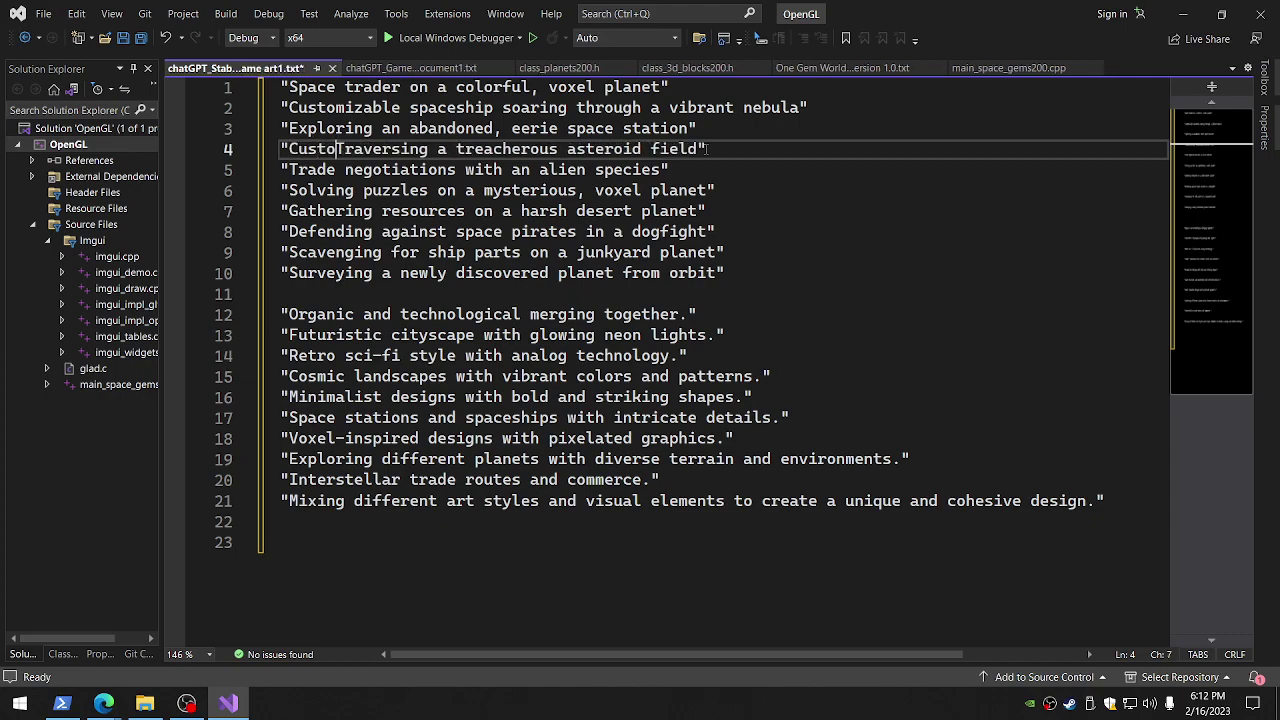
{"action": "type", "text": "paceship"}
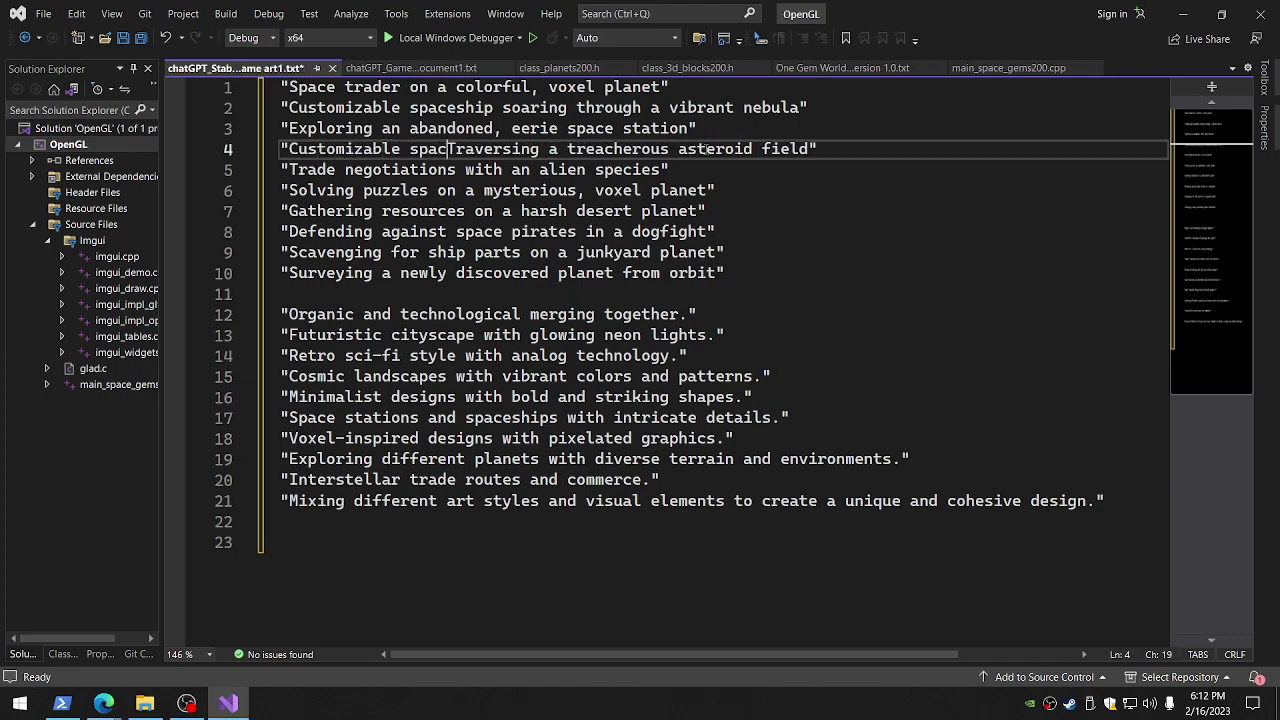
{"action": "key", "text": "End"}
{"action": "key", "text": "ctrl+s"}
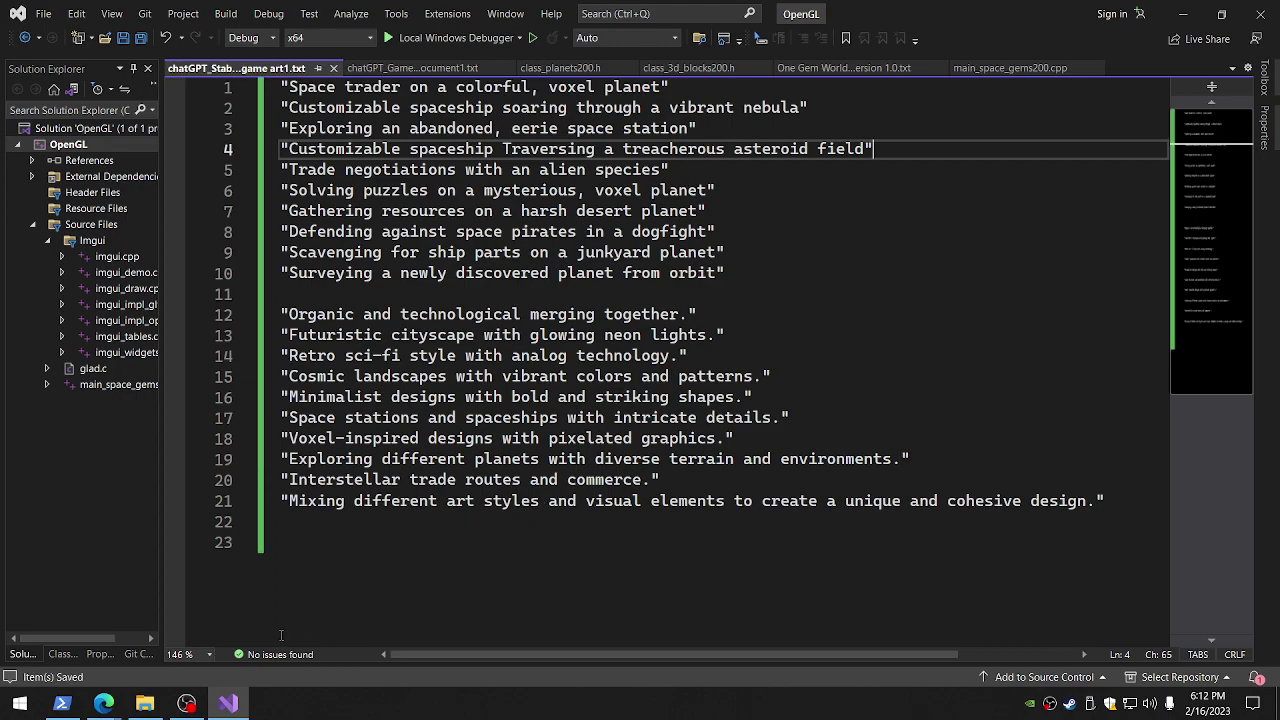
Switch to ChatGPT and send "oh on the previous answer, also allowing the user to customize and add their own music to a playlist would be awesome"
{"action": "mouse_move", "coordinate": [104, 704]}
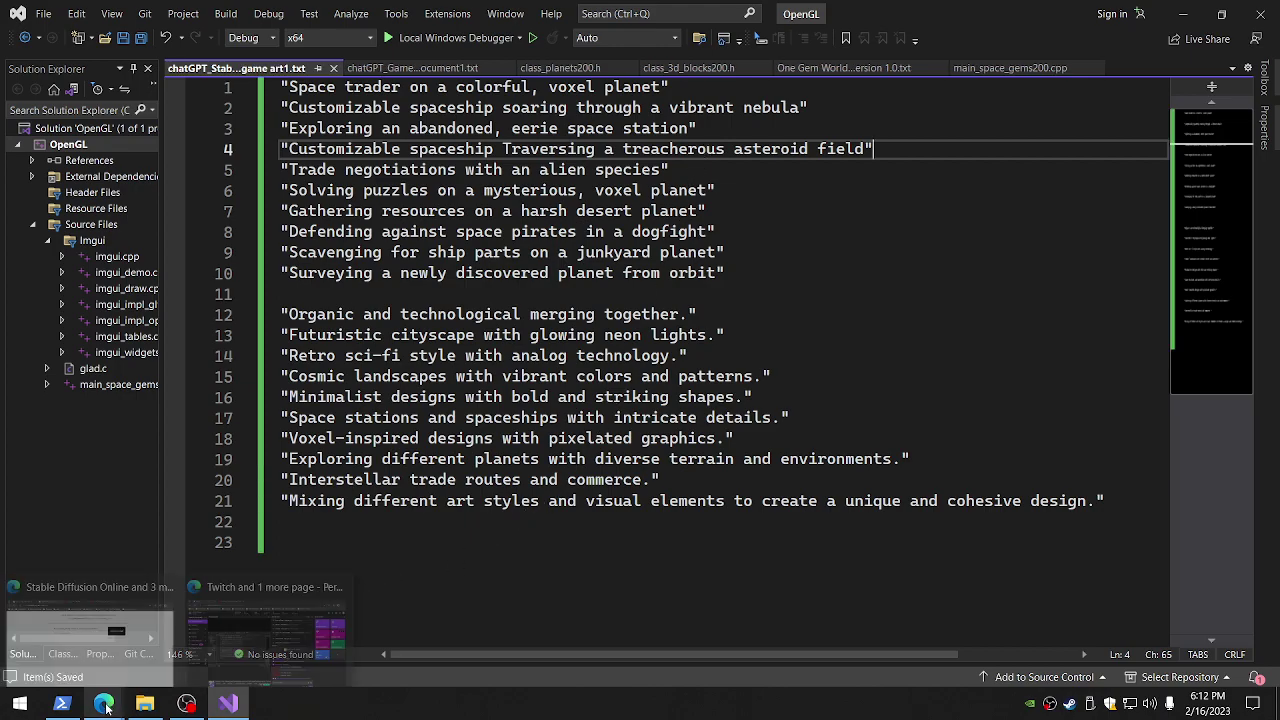
{"action": "left_click", "coordinate": [93, 667]}
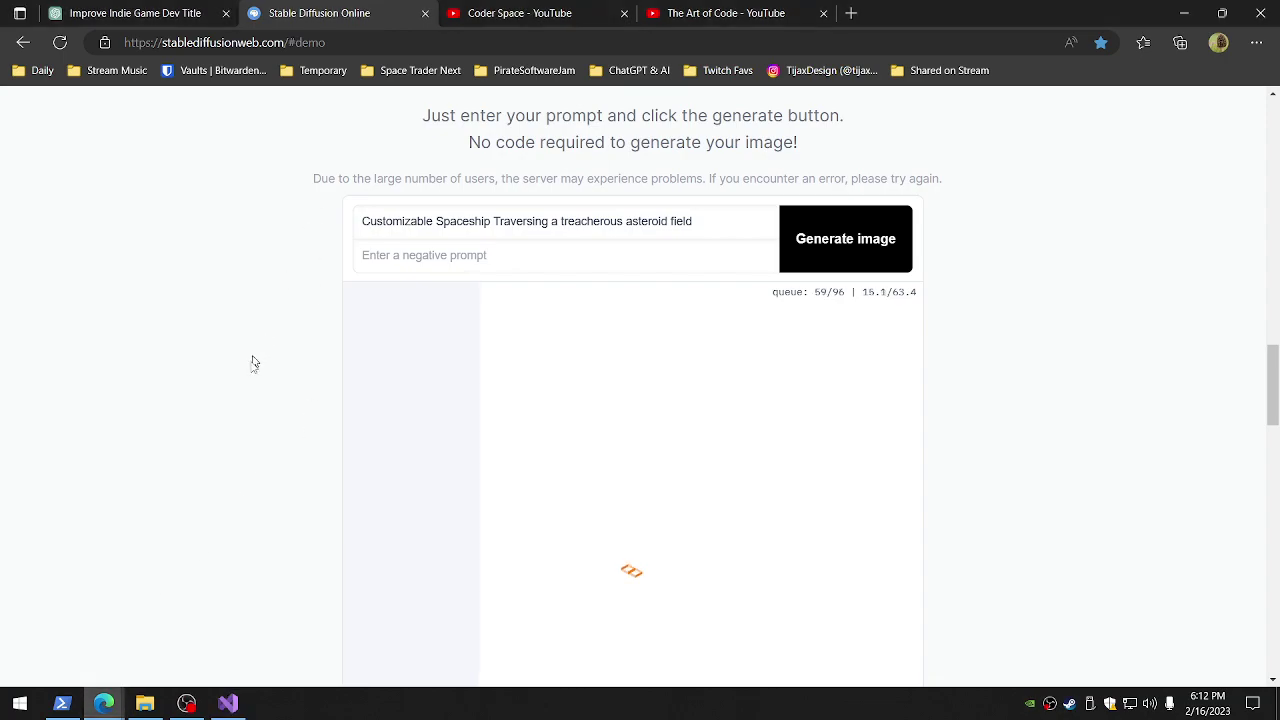
{"action": "left_click", "coordinate": [160, 16]}
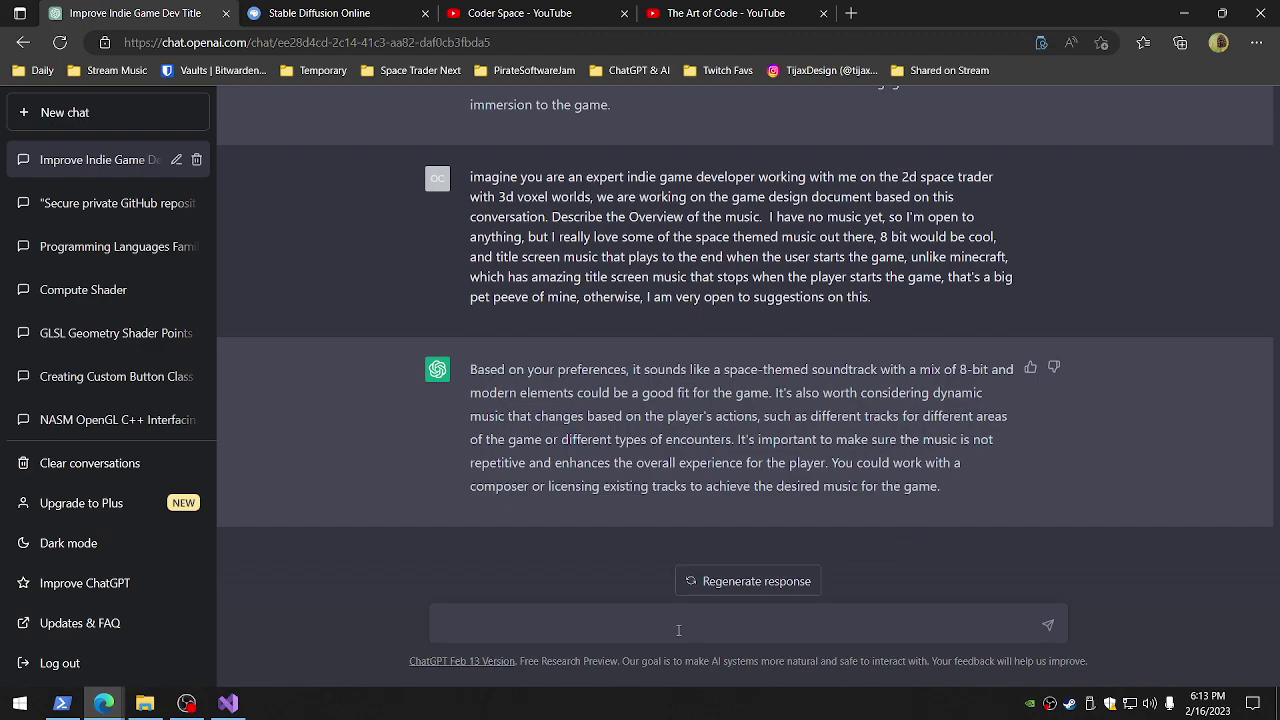
{"action": "type", "text": "oh on the previous answer, also"}
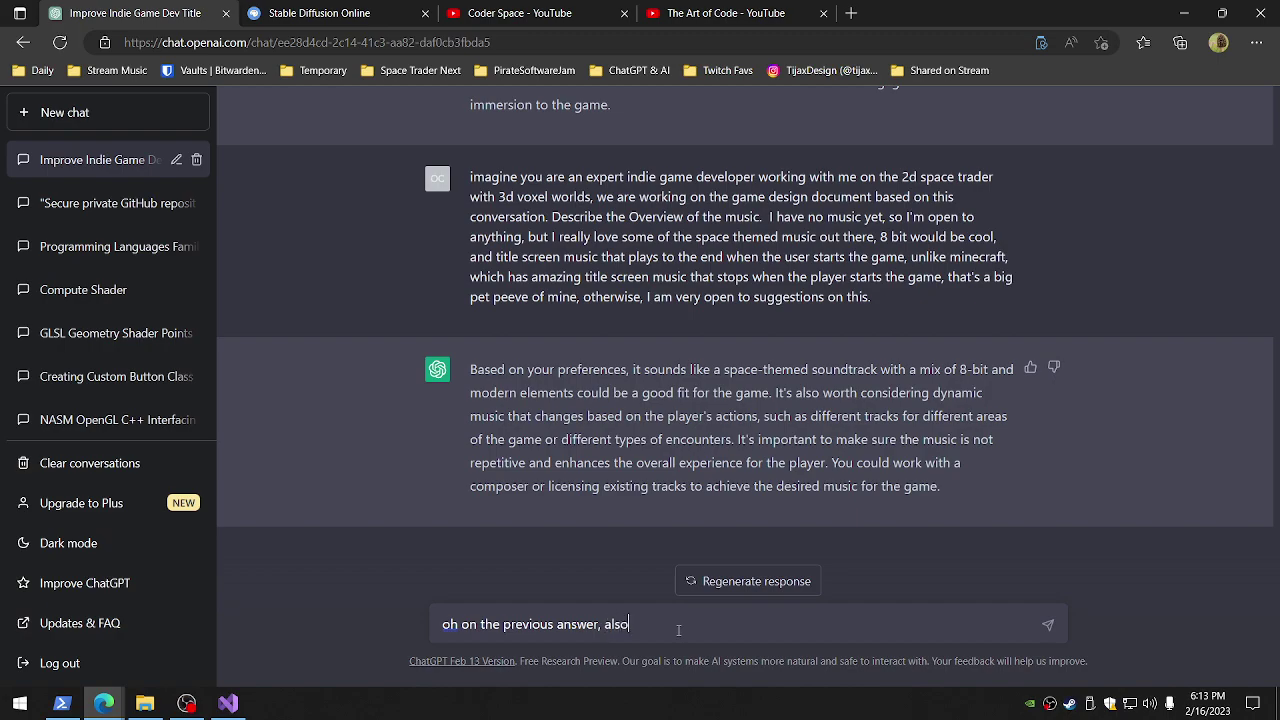
{"action": "type", "text": " allowing the user t"}
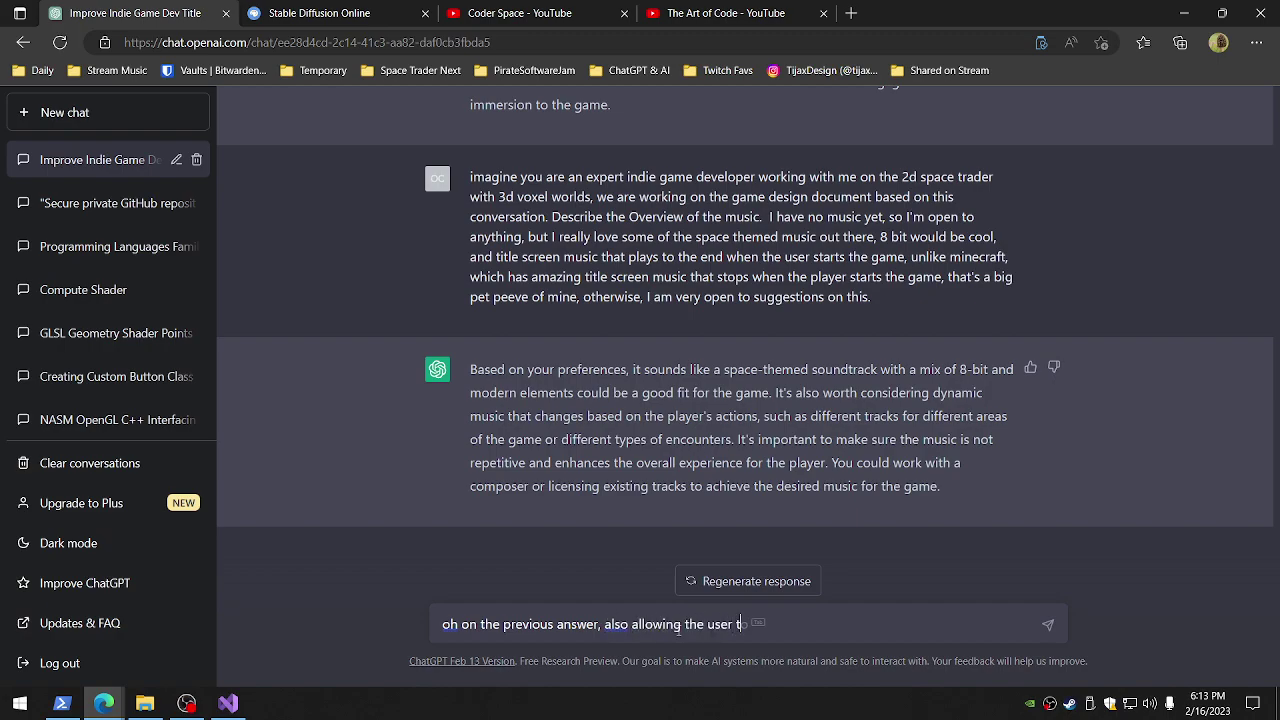
{"action": "type", "text": "o customize and"}
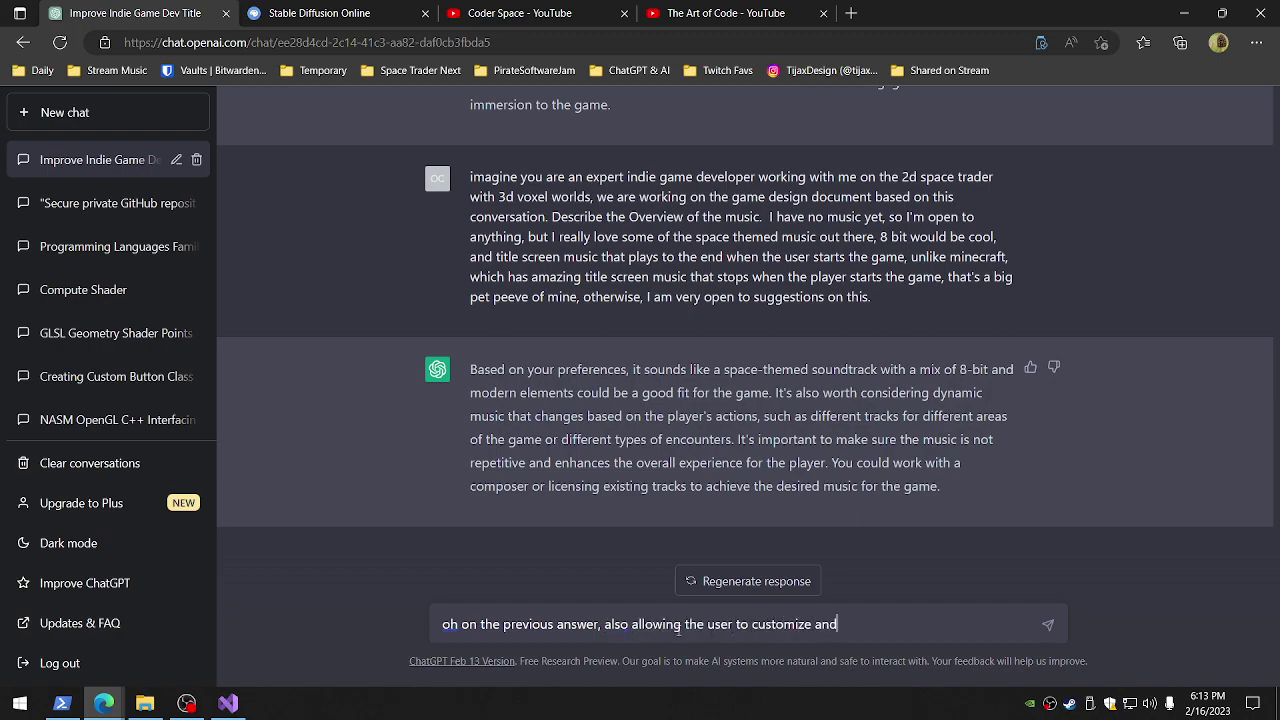
{"action": "type", "text": " add their own mus"}
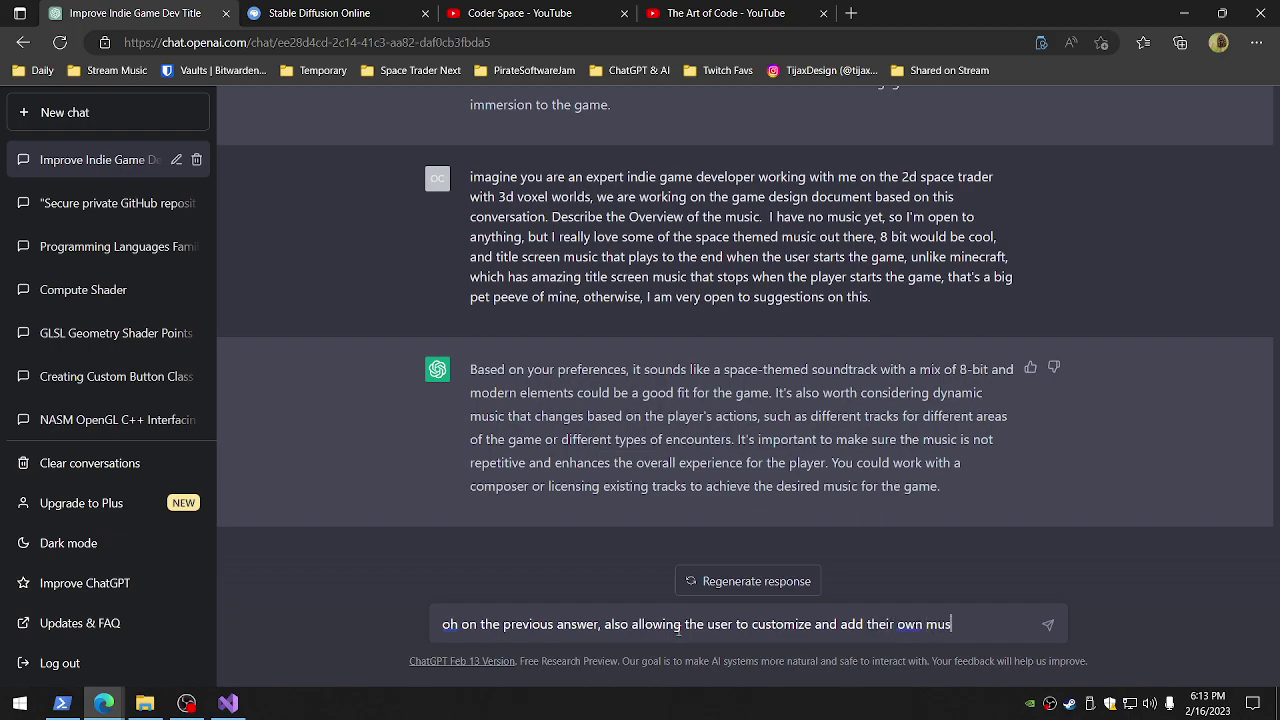
{"action": "type", "text": "ic to a playlist would be "}
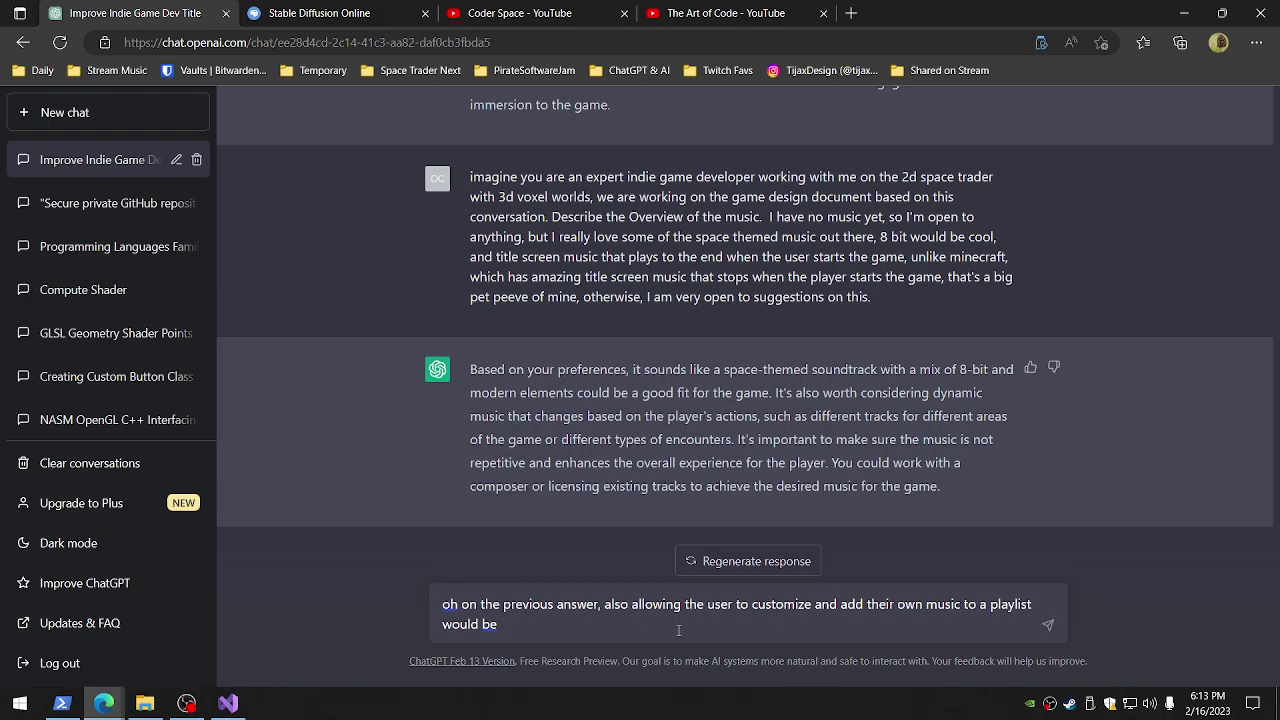
{"action": "type", "text": "awesome"}
{"action": "key", "text": "Return"}
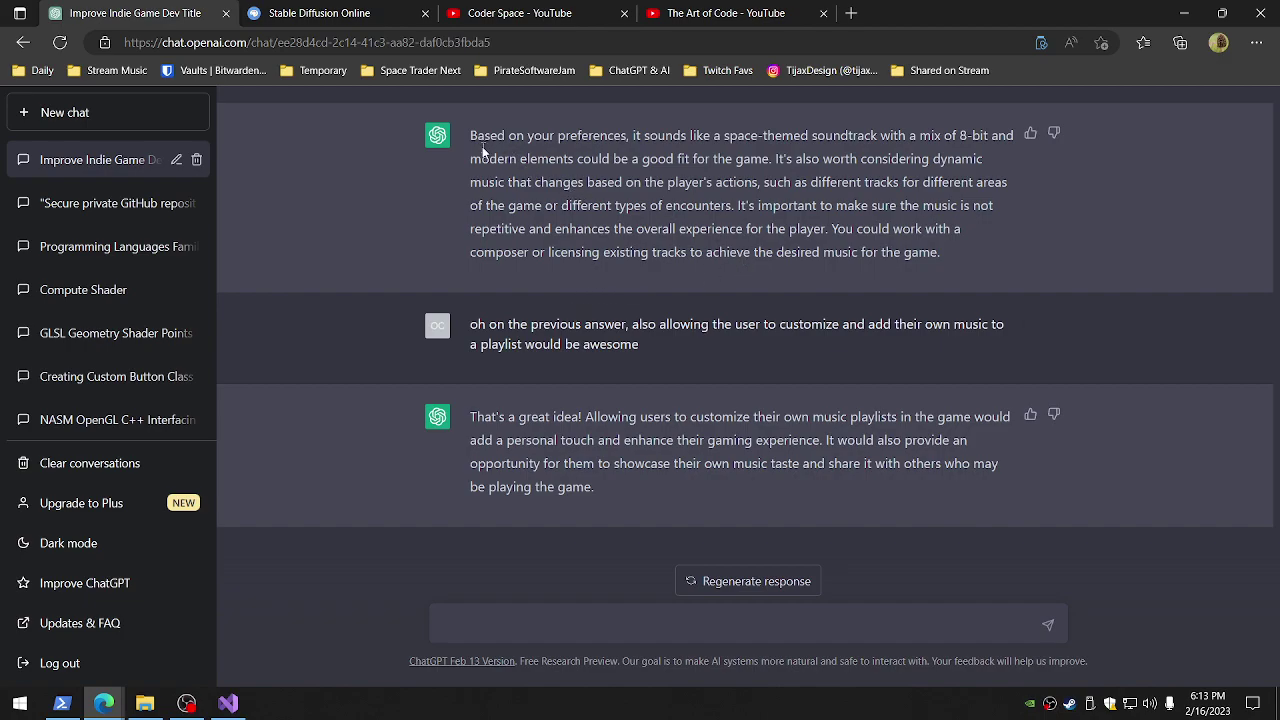
Copy ChatGPT's space-themed soundtrack answer and paste it under "B. Overview of the music" in the Visual Studio game design document
{"action": "left_click_drag", "start_coordinate": [471, 135], "coordinate": [951, 259]}
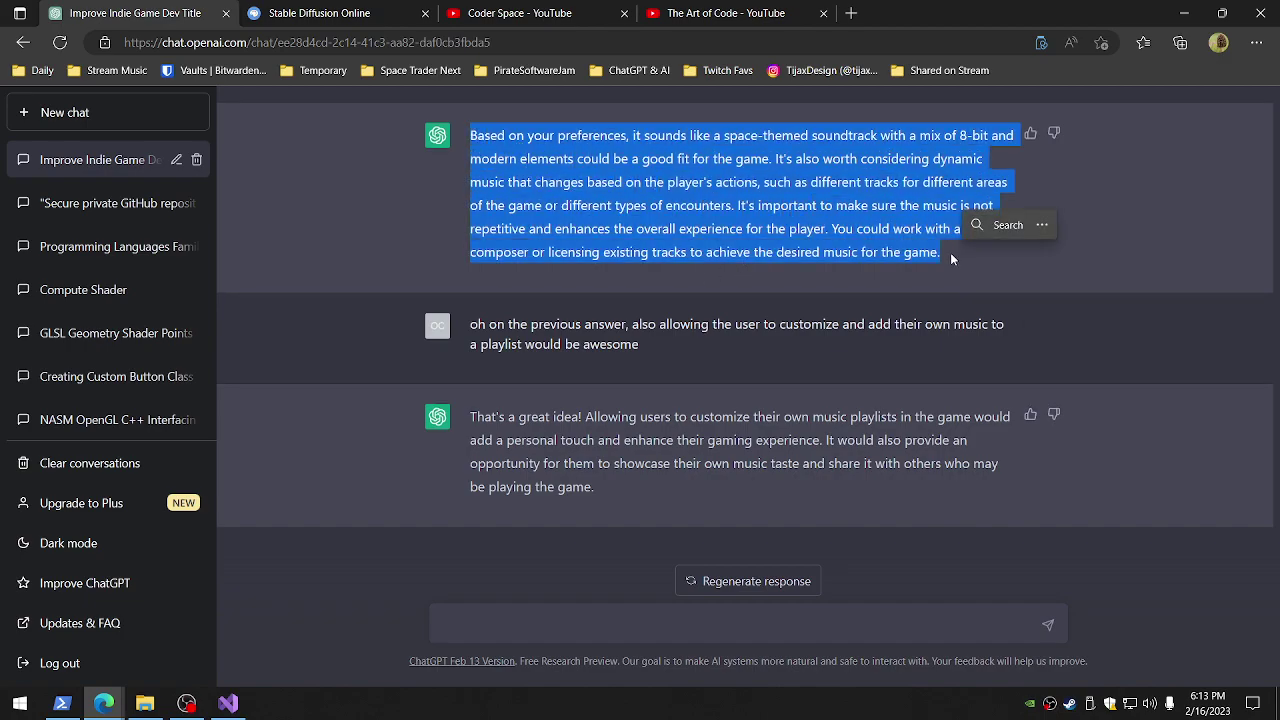
{"action": "left_click", "coordinate": [229, 704]}
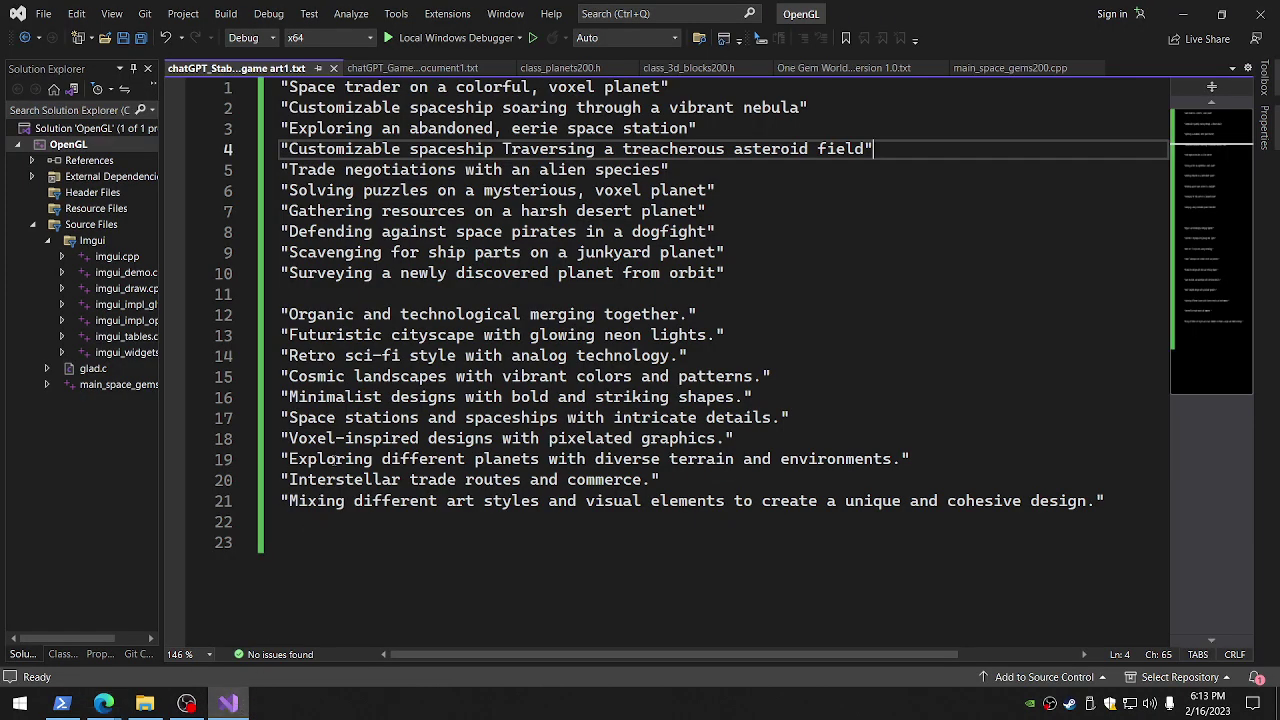
{"action": "left_click", "coordinate": [415, 68]}
{"action": "left_click", "coordinate": [389, 440]}
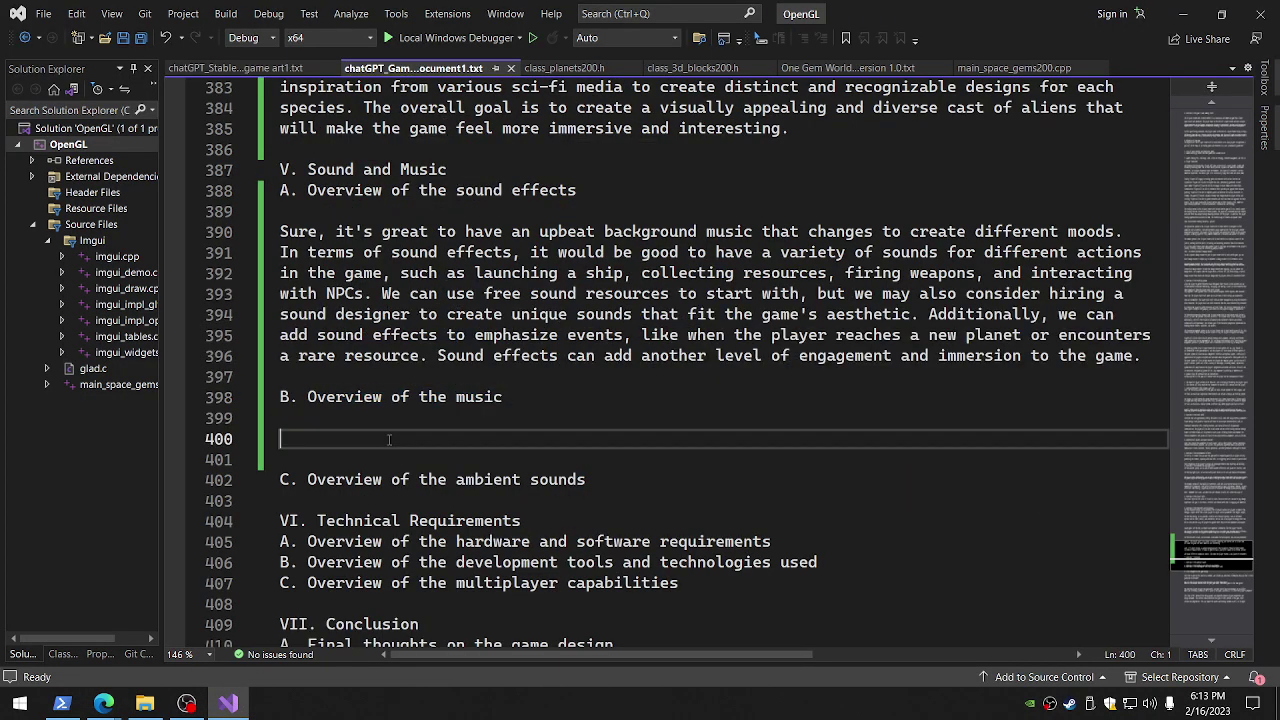
{"action": "key", "text": "ctrl+v"}
{"action": "key", "text": "Return"}
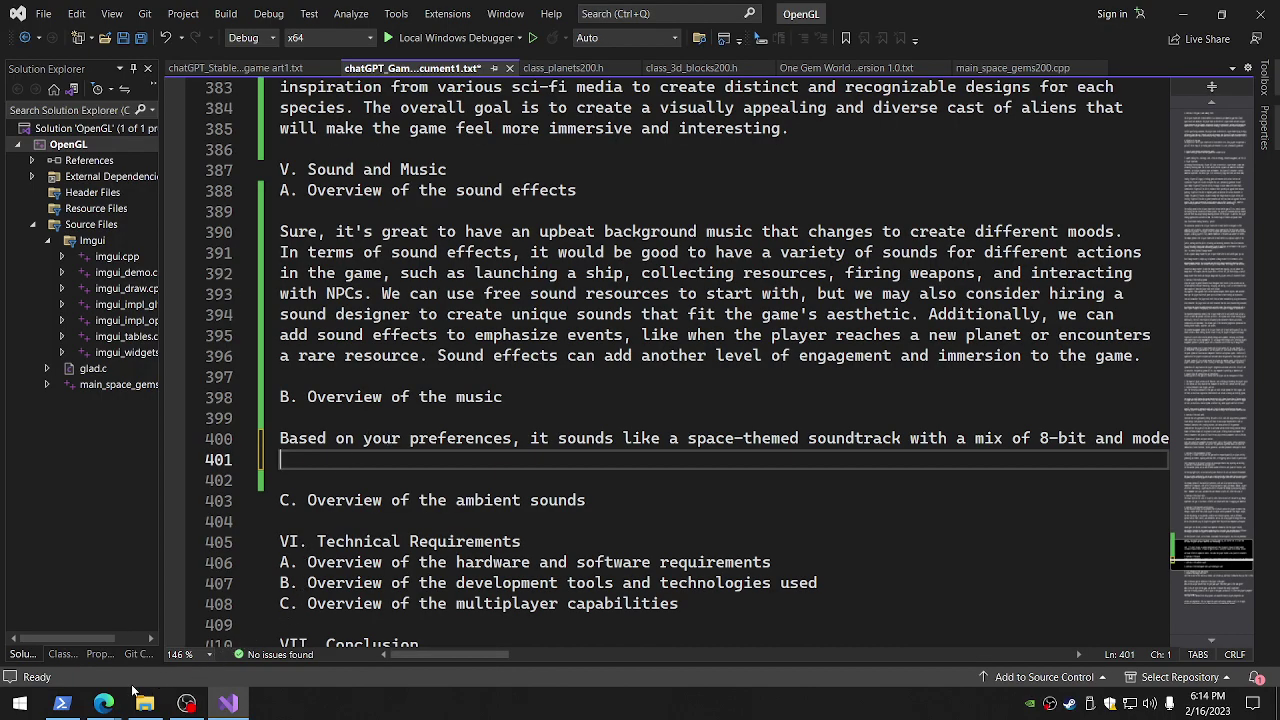
Copy ChatGPT's custom playlist answer from the browser and paste it below the soundtrack paragraph in the Visual Studio design document
{"action": "mouse_move", "coordinate": [110, 688]}
{"action": "left_click", "coordinate": [90, 630]}
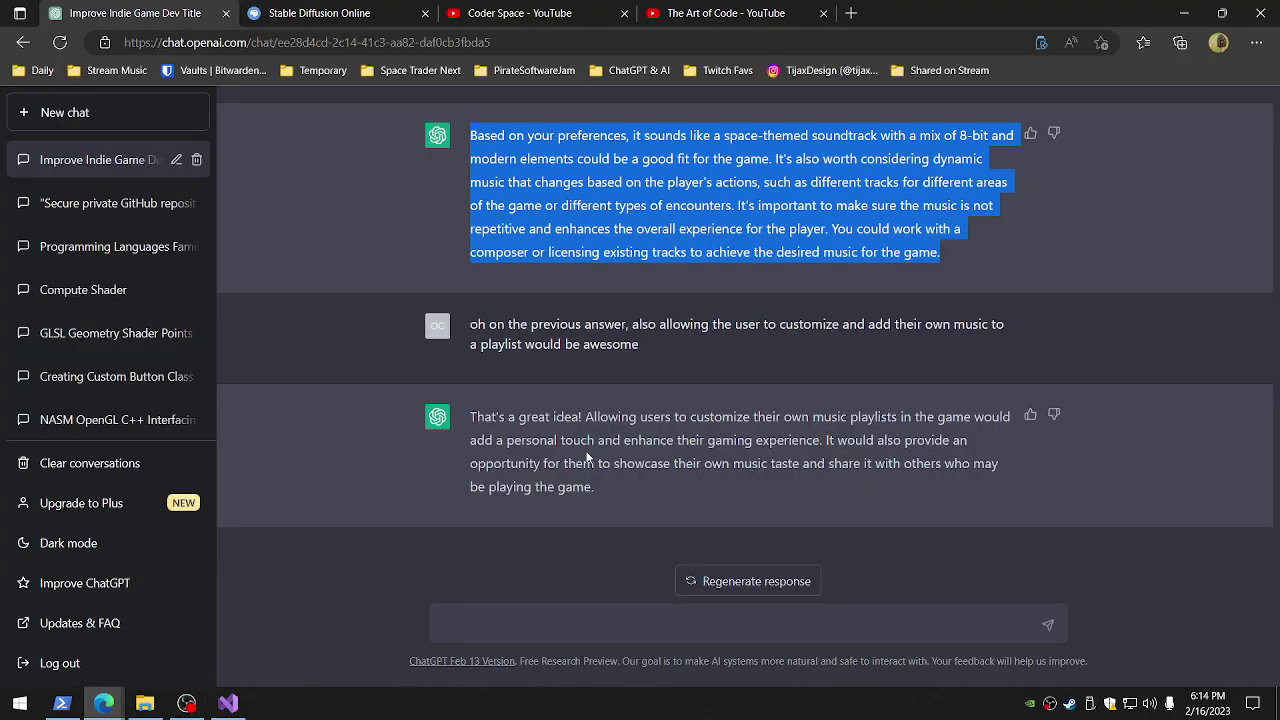
{"action": "left_click_drag", "start_coordinate": [601, 488], "coordinate": [470, 417]}
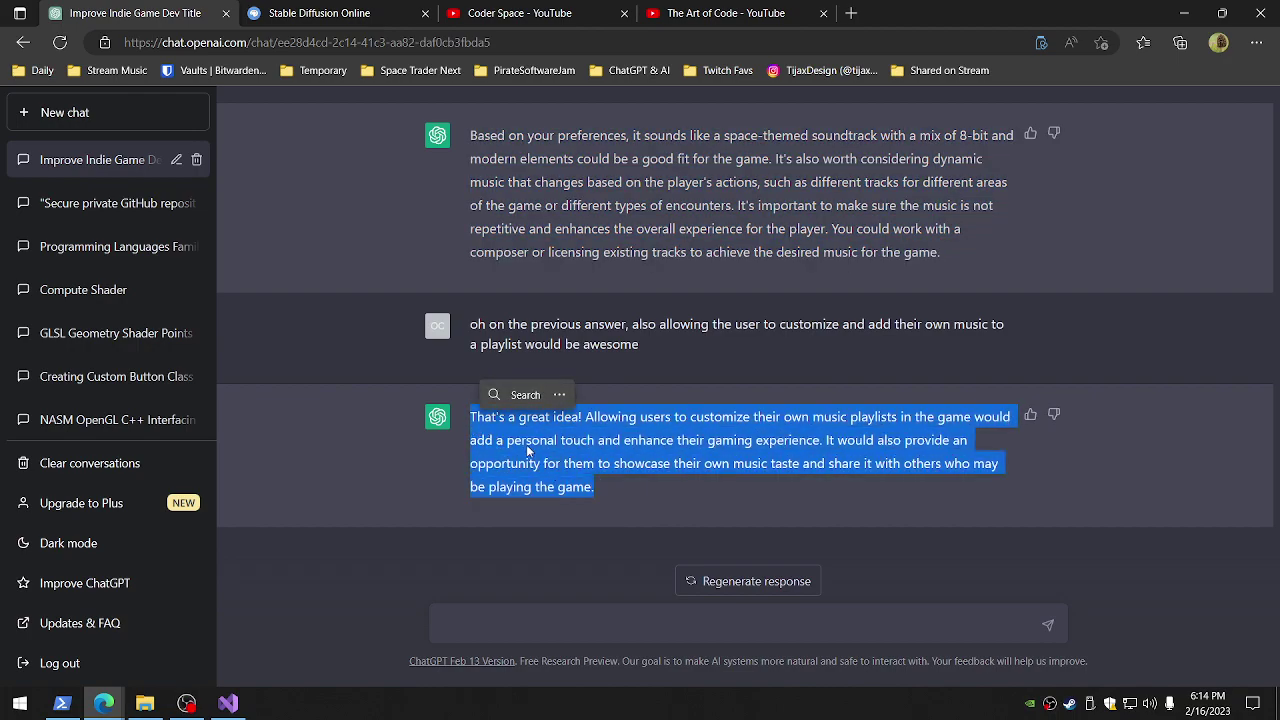
{"action": "left_click", "coordinate": [228, 703]}
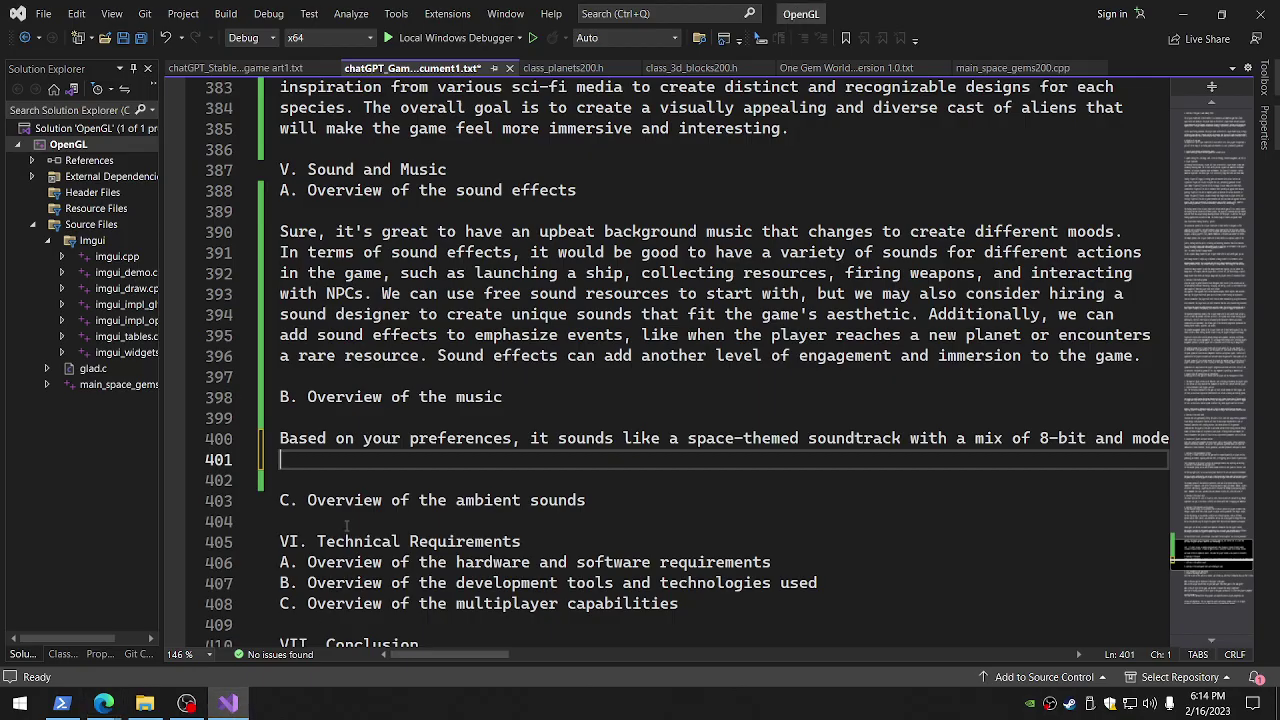
{"action": "key", "text": "ctrl+v"}
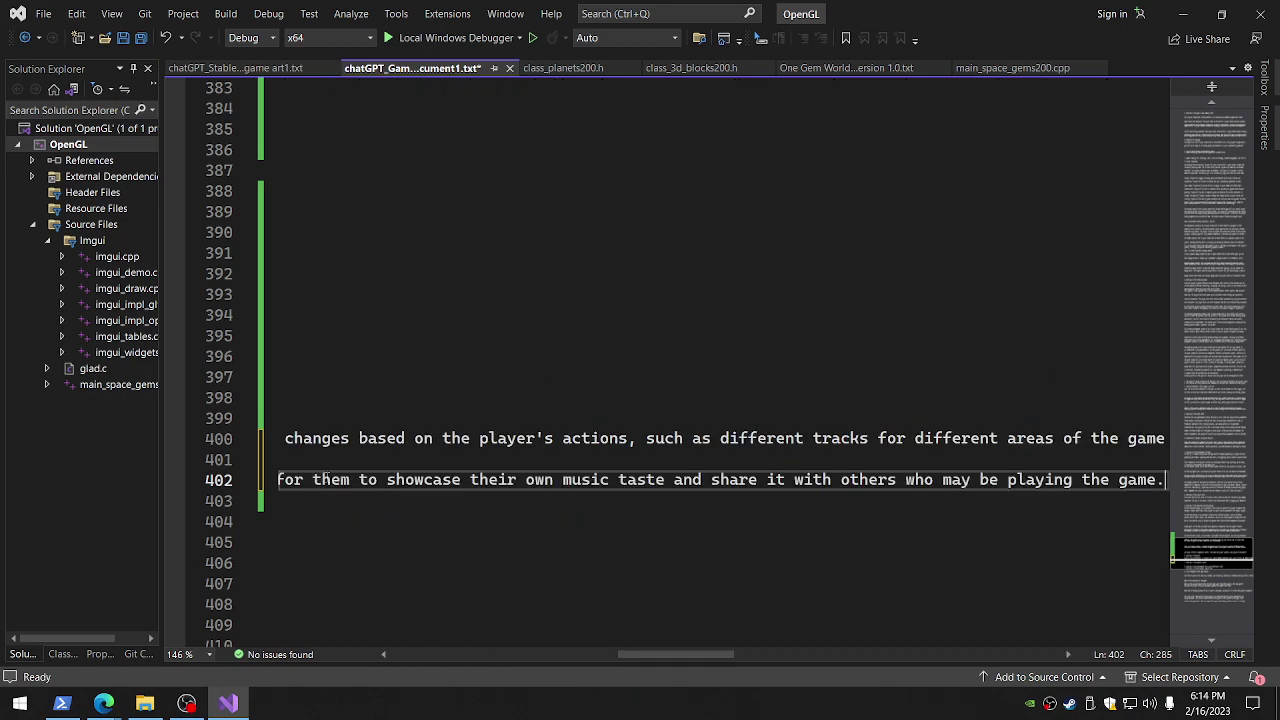
Break the pasted "Based on your preferences" paragraph into shorter lines that fit the editor width
{"action": "key", "text": "Up"}
{"action": "key", "text": "Up"}
{"action": "key", "text": "Up"}
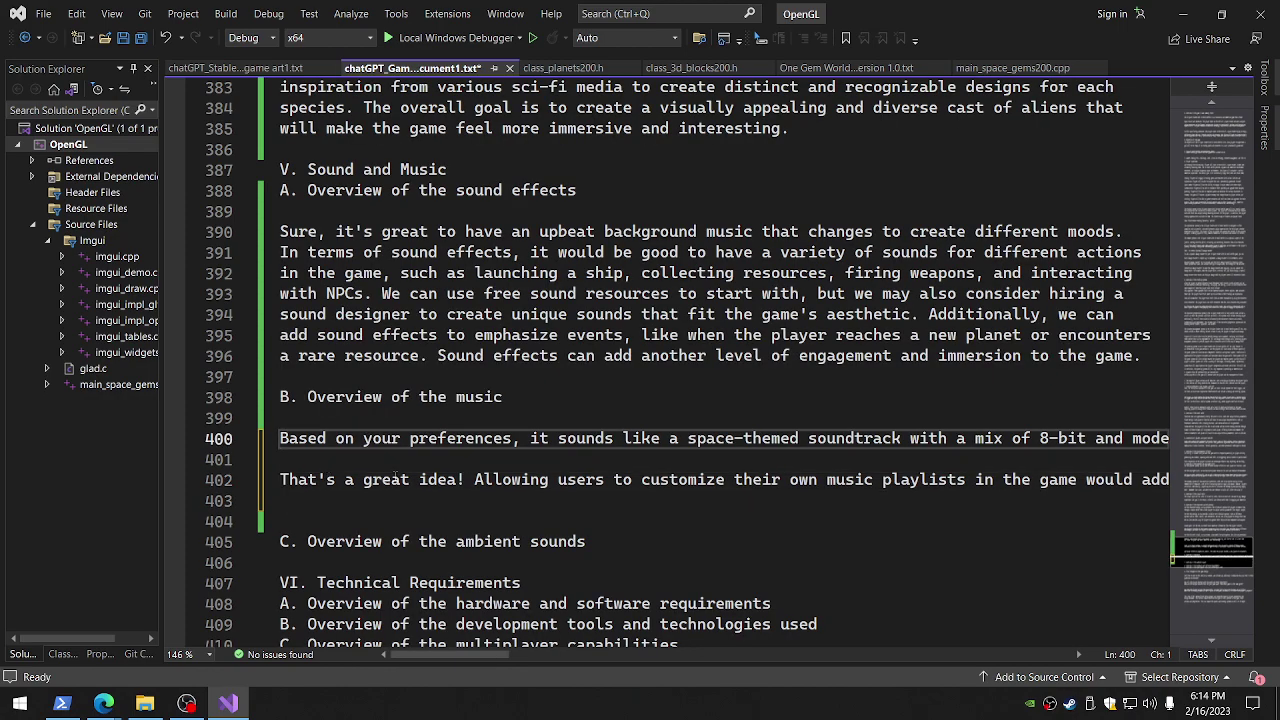
{"action": "left_click", "coordinate": [1127, 441]}
{"action": "key", "text": "Return"}
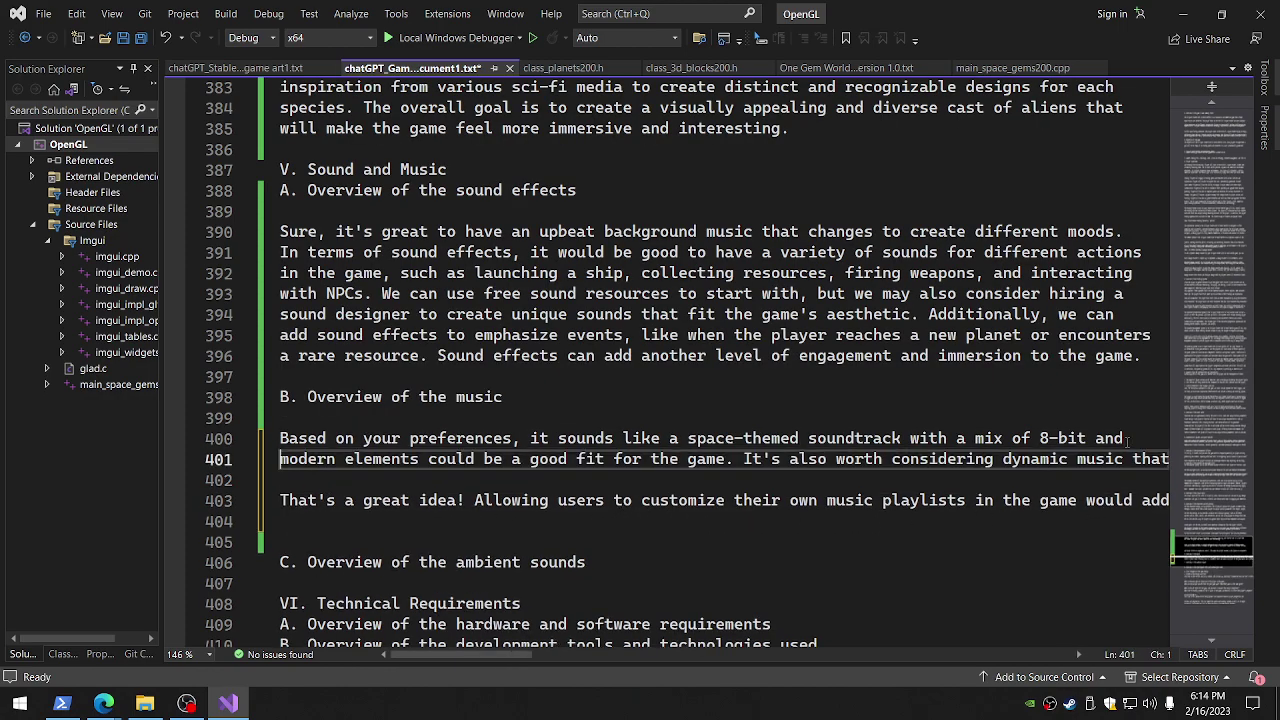
{"action": "left_click", "coordinate": [1126, 459]}
{"action": "key", "text": "Return"}
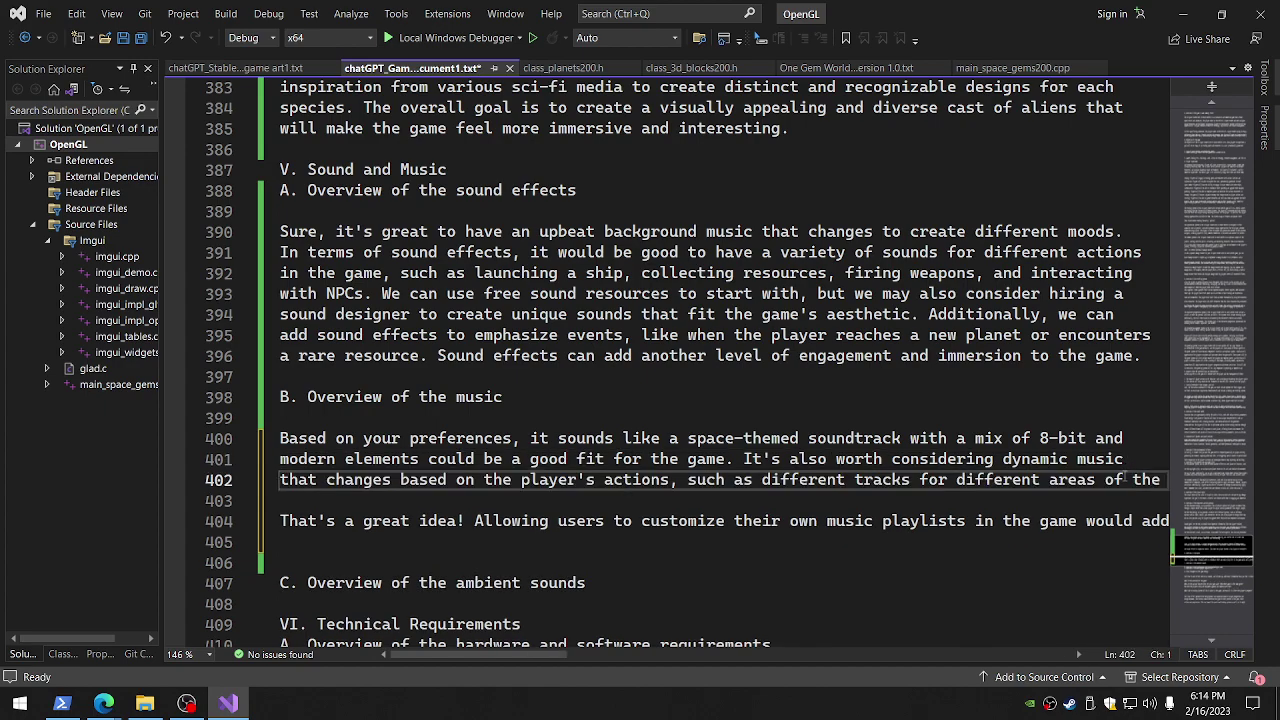
{"action": "left_click", "coordinate": [1127, 479]}
{"action": "key", "text": "Return"}
{"action": "left_click", "coordinate": [1087, 505]}
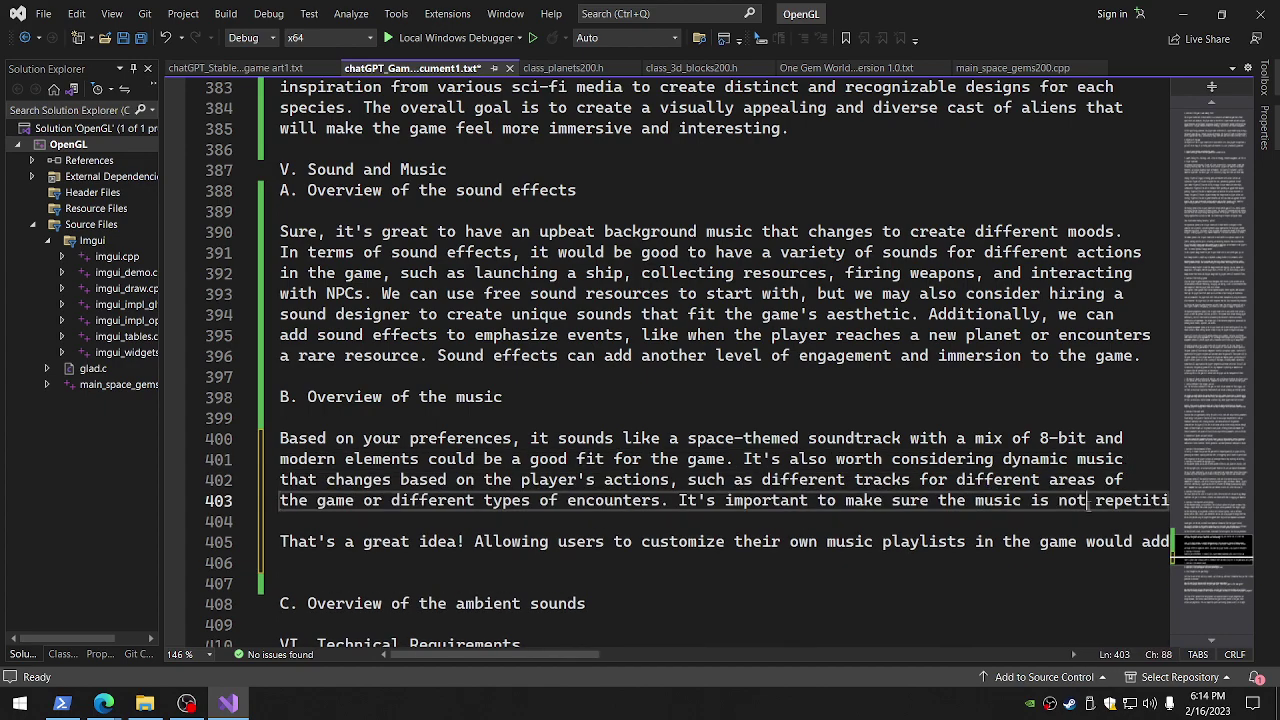
{"action": "key", "text": "Return"}
{"action": "left_click", "coordinate": [1142, 521]}
{"action": "key", "text": "Return"}
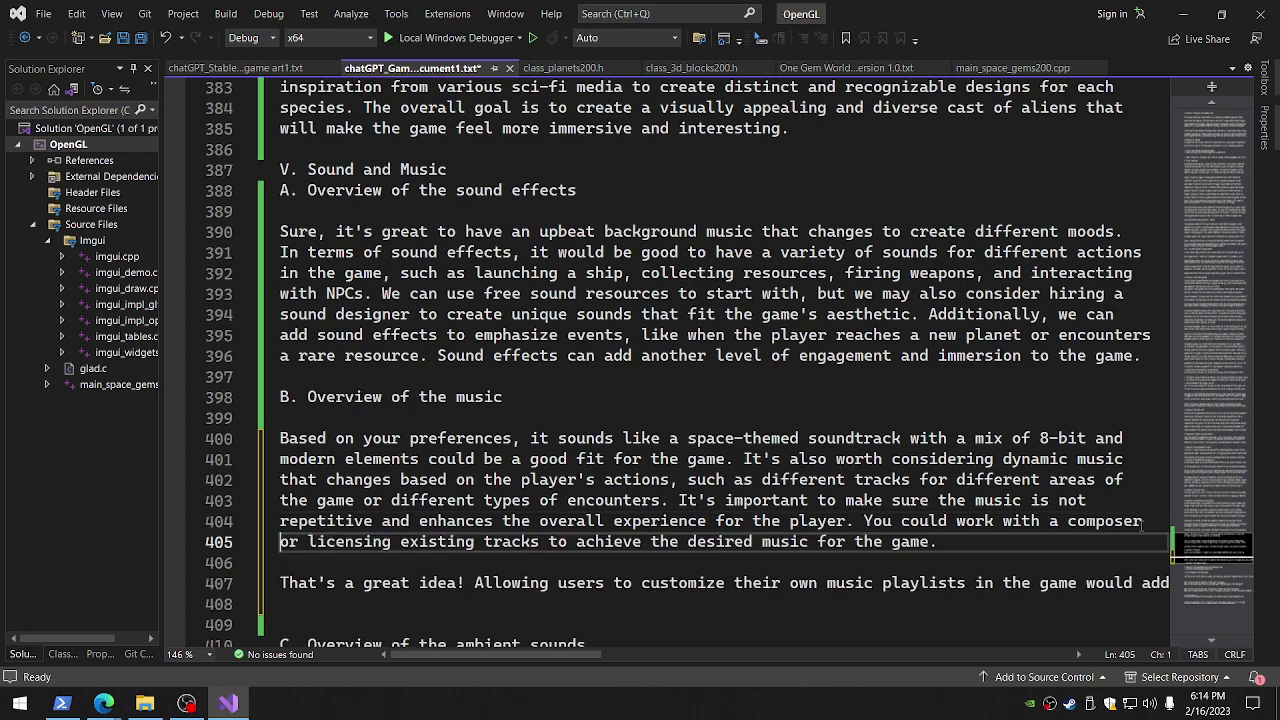
Break the "That's a great idea!" paragraph into shorter lines, delete the extra blank line below it and save the document
{"action": "left_click", "coordinate": [1138, 586]}
{"action": "key", "text": "Return"}
{"action": "scroll", "coordinate": [1135, 584], "scroll_direction": "down", "scroll_amount": 1}
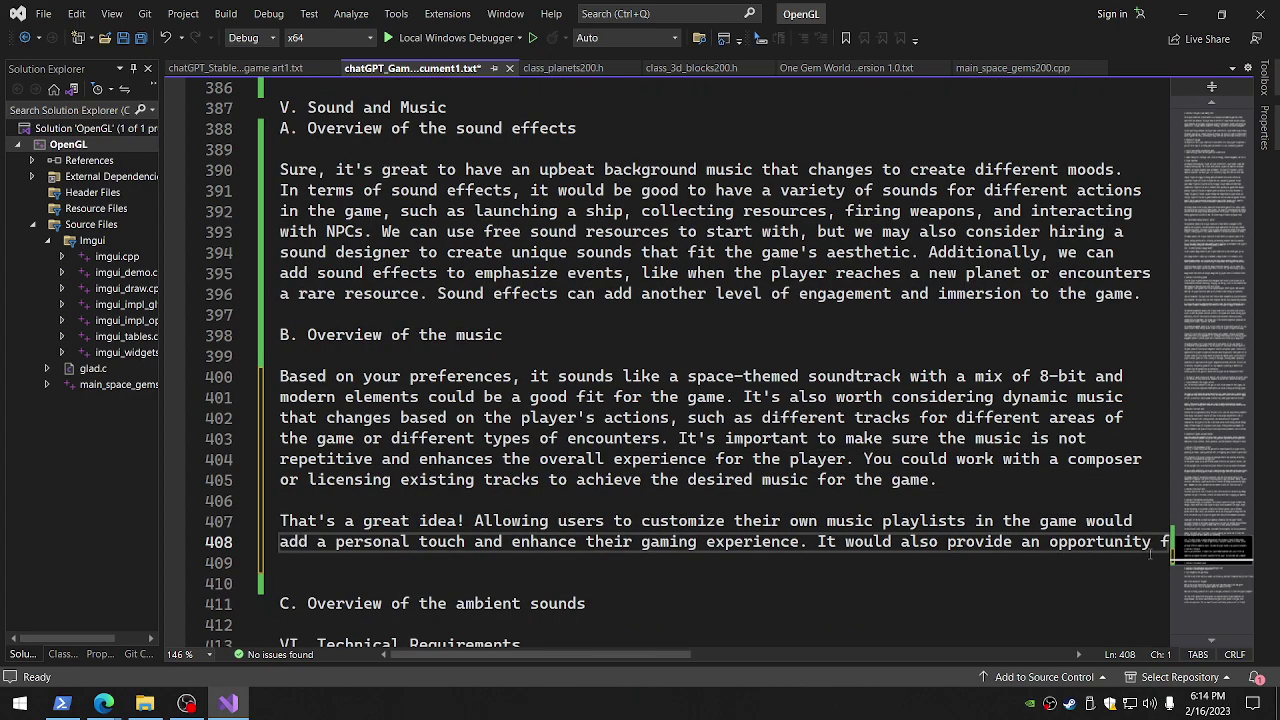
{"action": "left_click", "coordinate": [1157, 543]}
{"action": "key", "text": "Return"}
{"action": "scroll", "coordinate": [1118, 560], "scroll_direction": "down", "scroll_amount": 1}
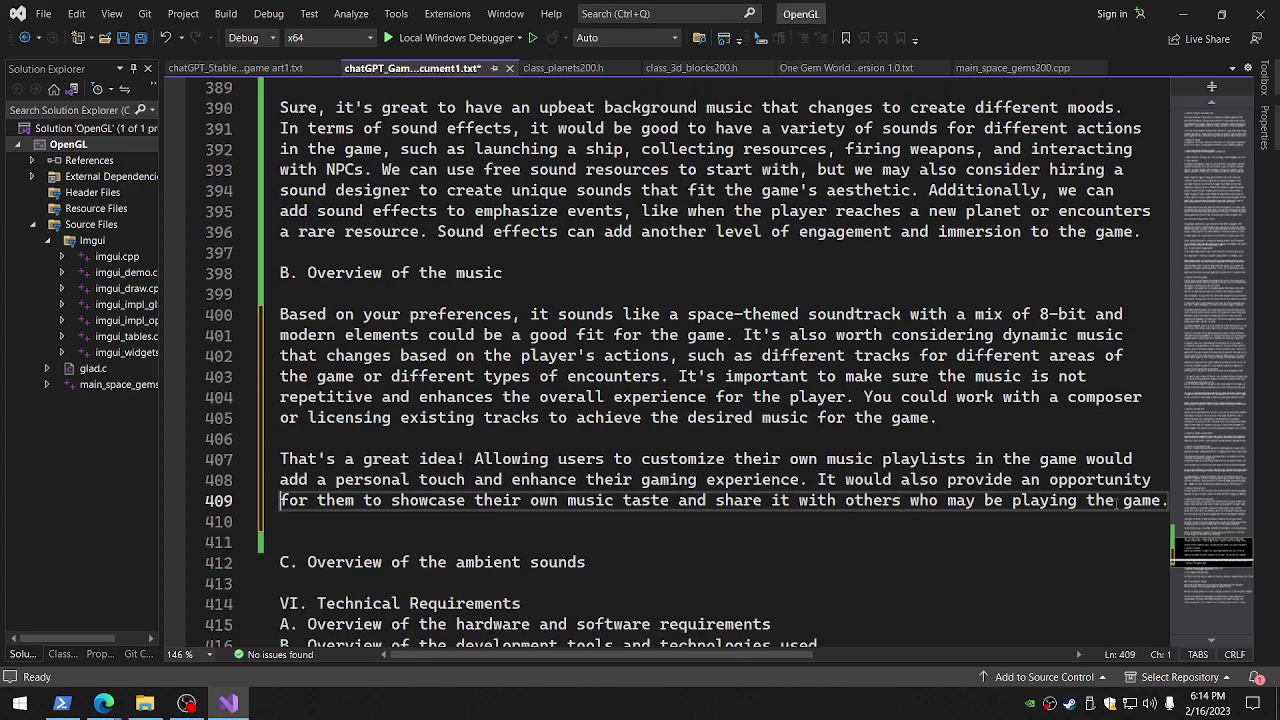
{"action": "left_click", "coordinate": [1118, 502]}
{"action": "key", "text": "Return"}
{"action": "left_click", "coordinate": [650, 549]}
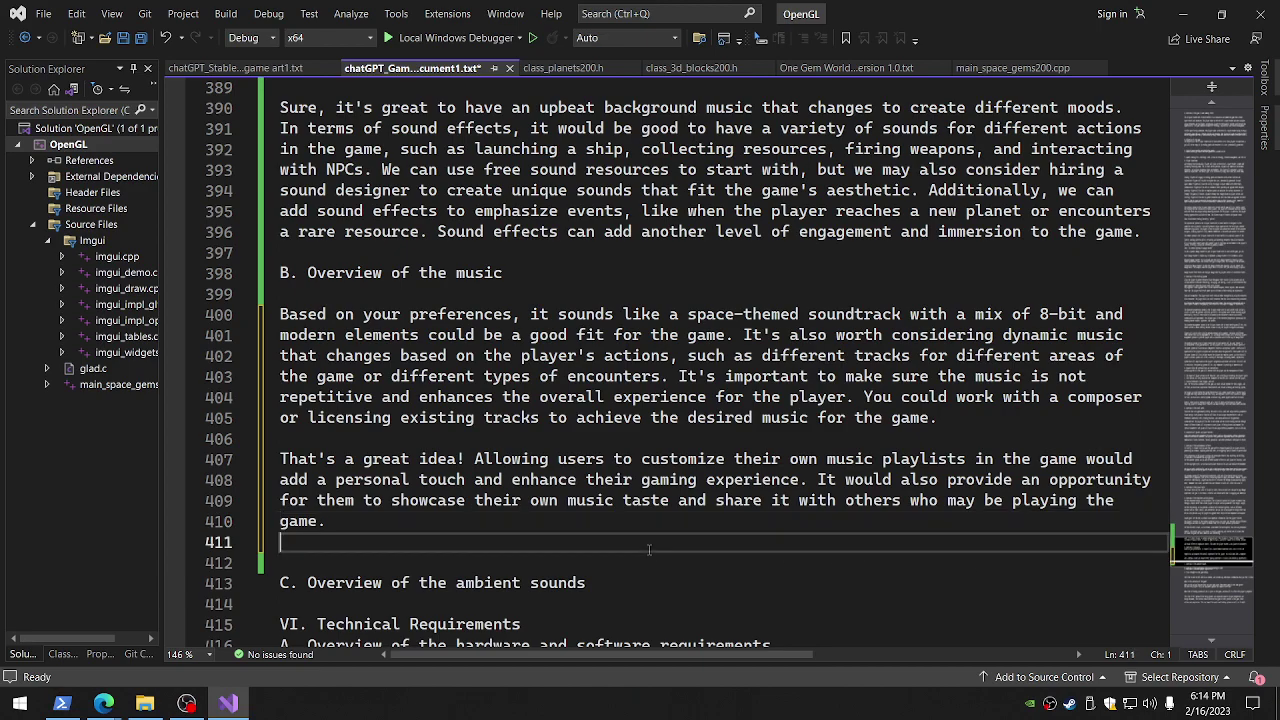
{"action": "key", "text": "Delete"}
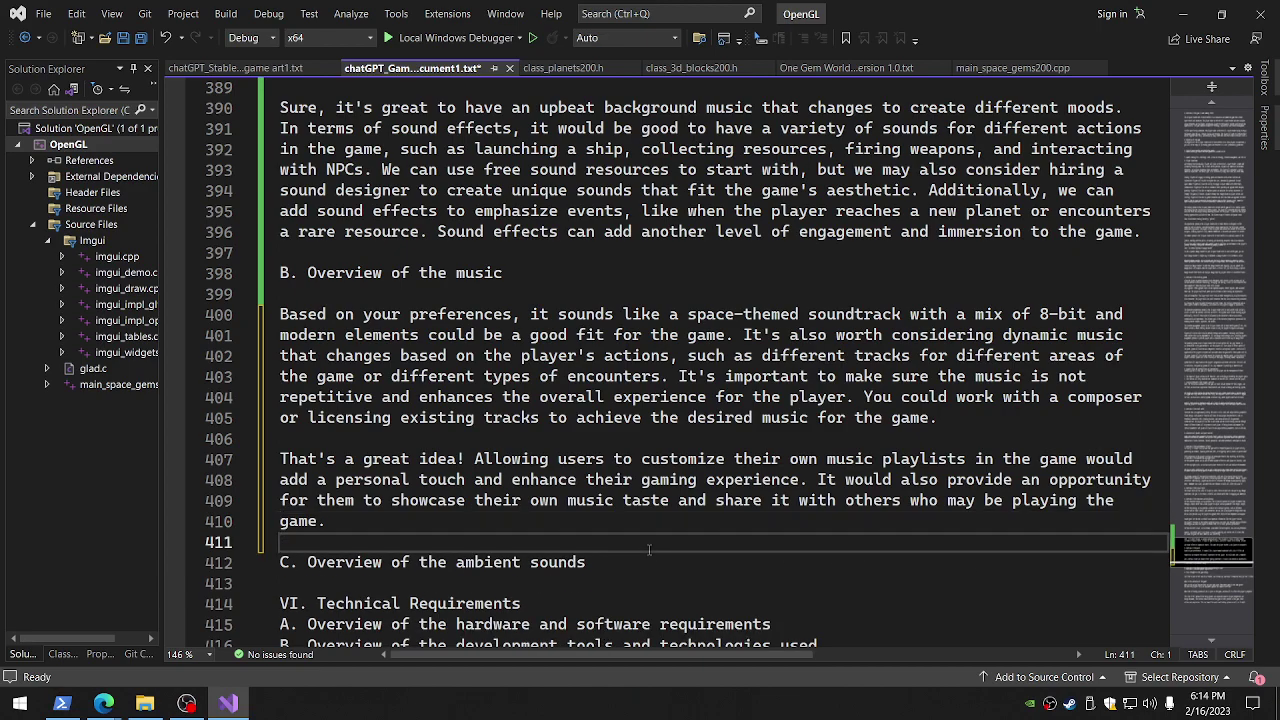
{"action": "key", "text": "ctrl+s"}
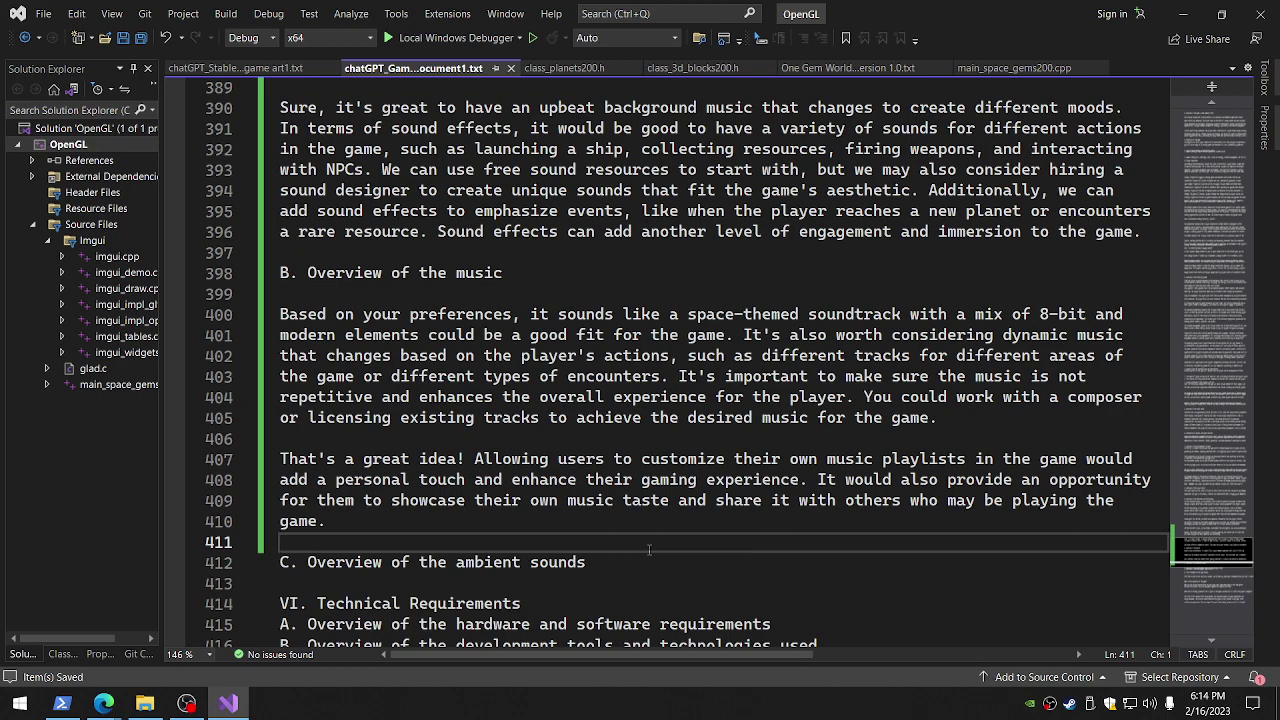
Insert two blank lines below the "C. Overview of the ambient sounds" heading and place the cursor on the middle blank line
{"action": "scroll", "coordinate": [650, 549], "scroll_direction": "down", "scroll_amount": 4}
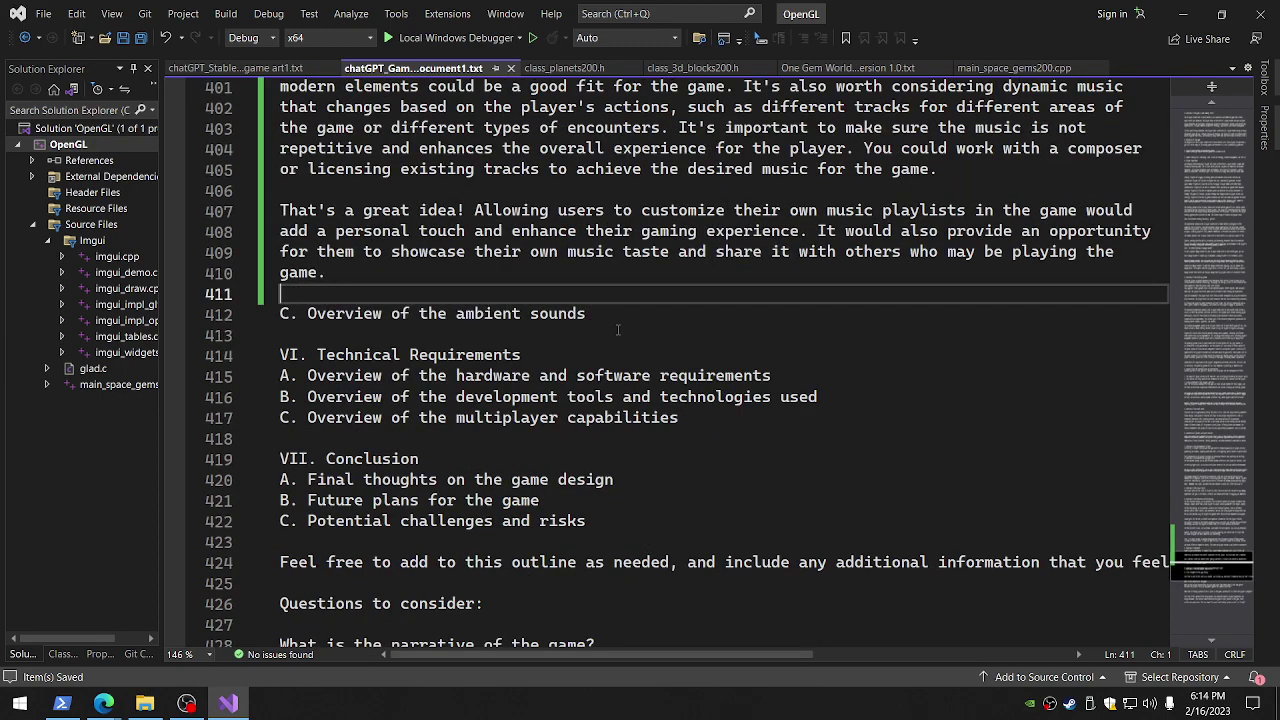
{"action": "left_click", "coordinate": [618, 330]}
{"action": "key", "text": "Return"}
{"action": "key", "text": "Return"}
{"action": "key", "text": "Up"}
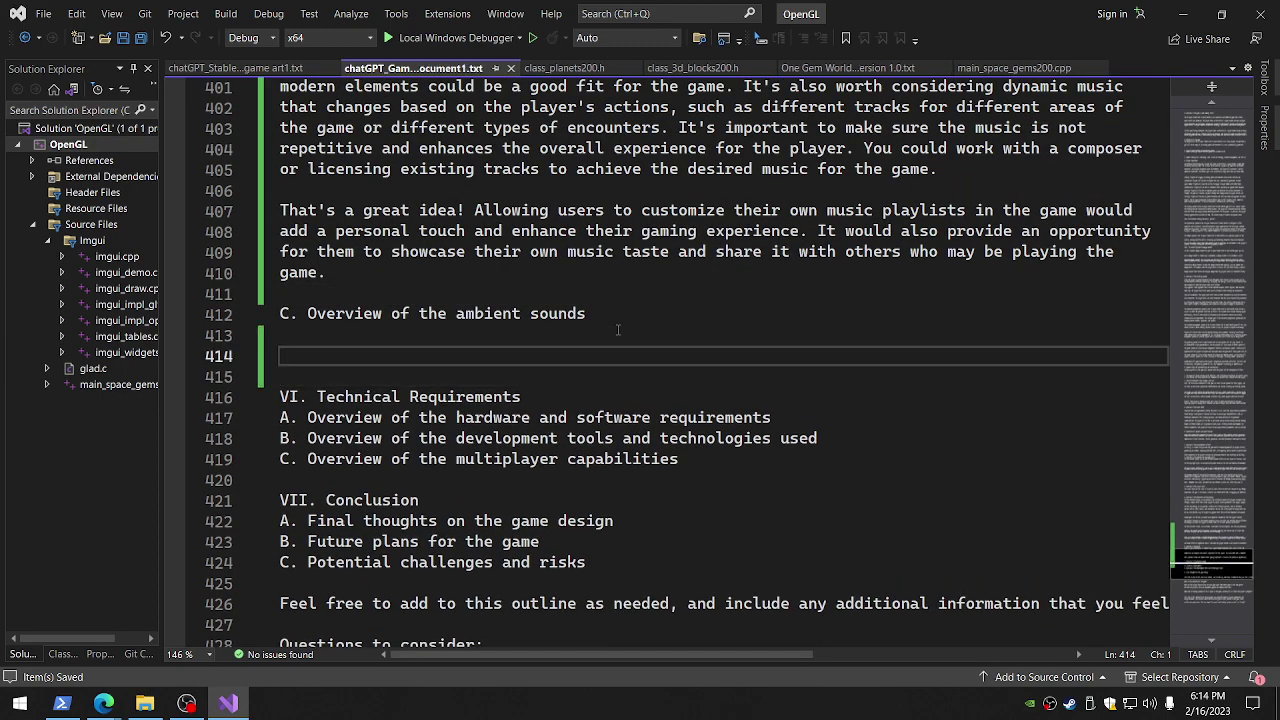
Switch to the Stable Diffusion page in Edge and copy the prompt "Customizable Spaceship Traversing a treacherous asteroid field"
{"action": "mouse_move", "coordinate": [104, 703]}
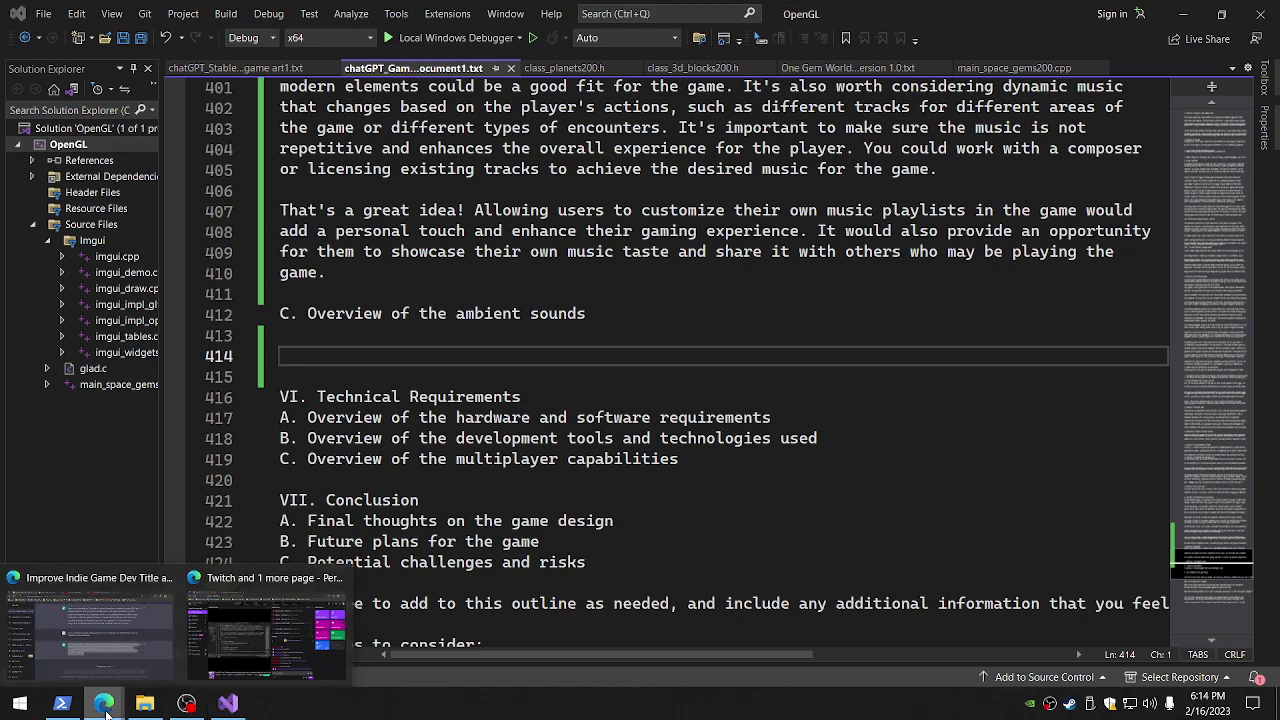
{"action": "left_click", "coordinate": [103, 650]}
{"action": "left_click", "coordinate": [330, 13]}
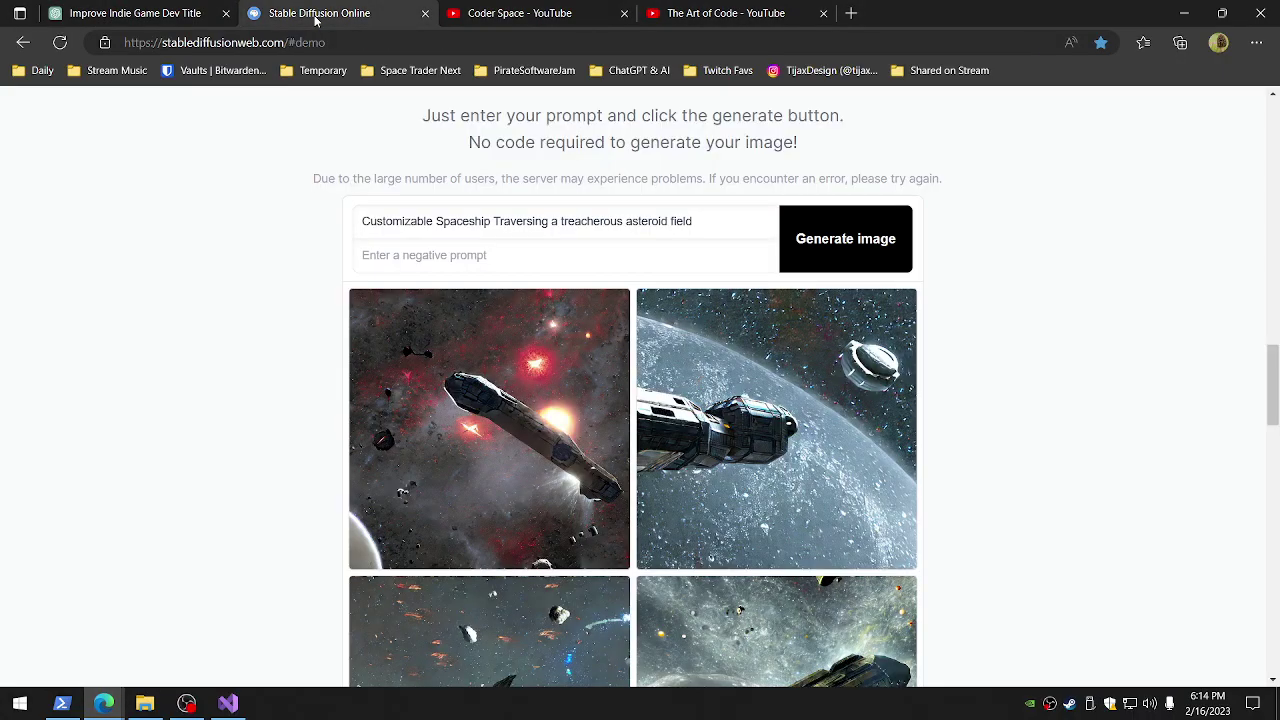
{"action": "scroll", "coordinate": [1005, 414], "scroll_direction": "down", "scroll_amount": 3}
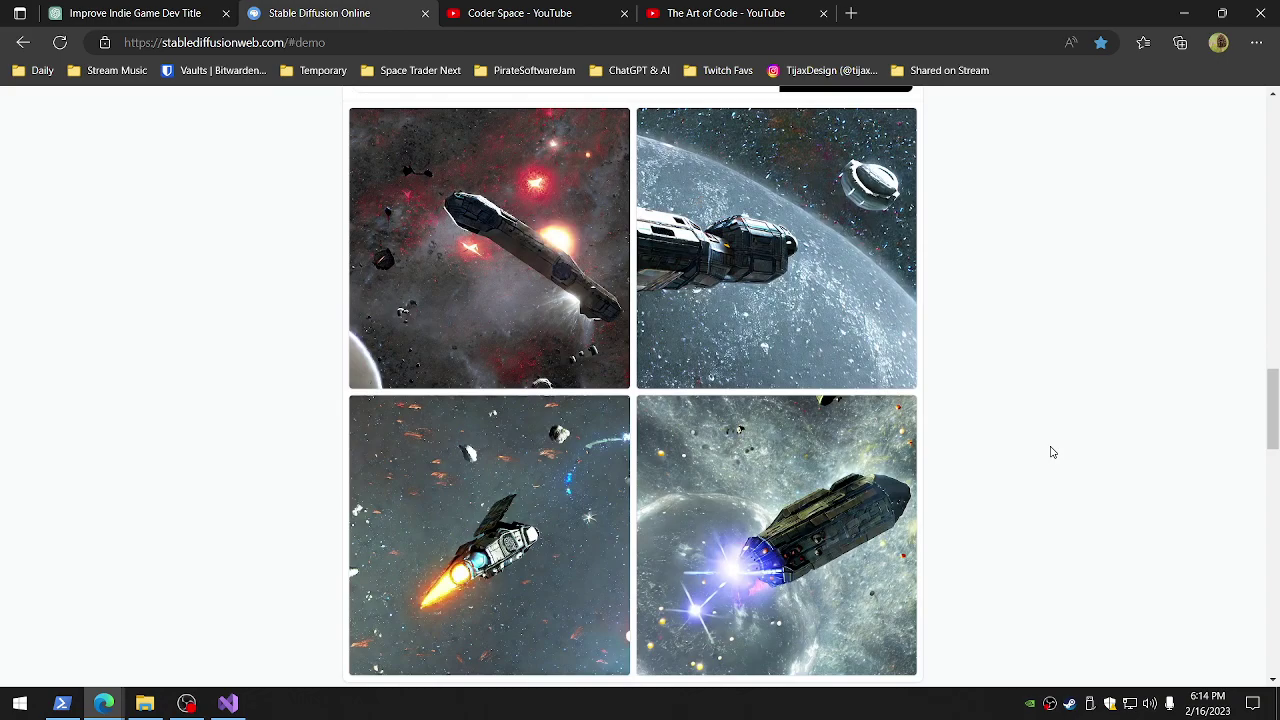
{"action": "scroll", "coordinate": [1000, 400], "scroll_direction": "up", "scroll_amount": 1}
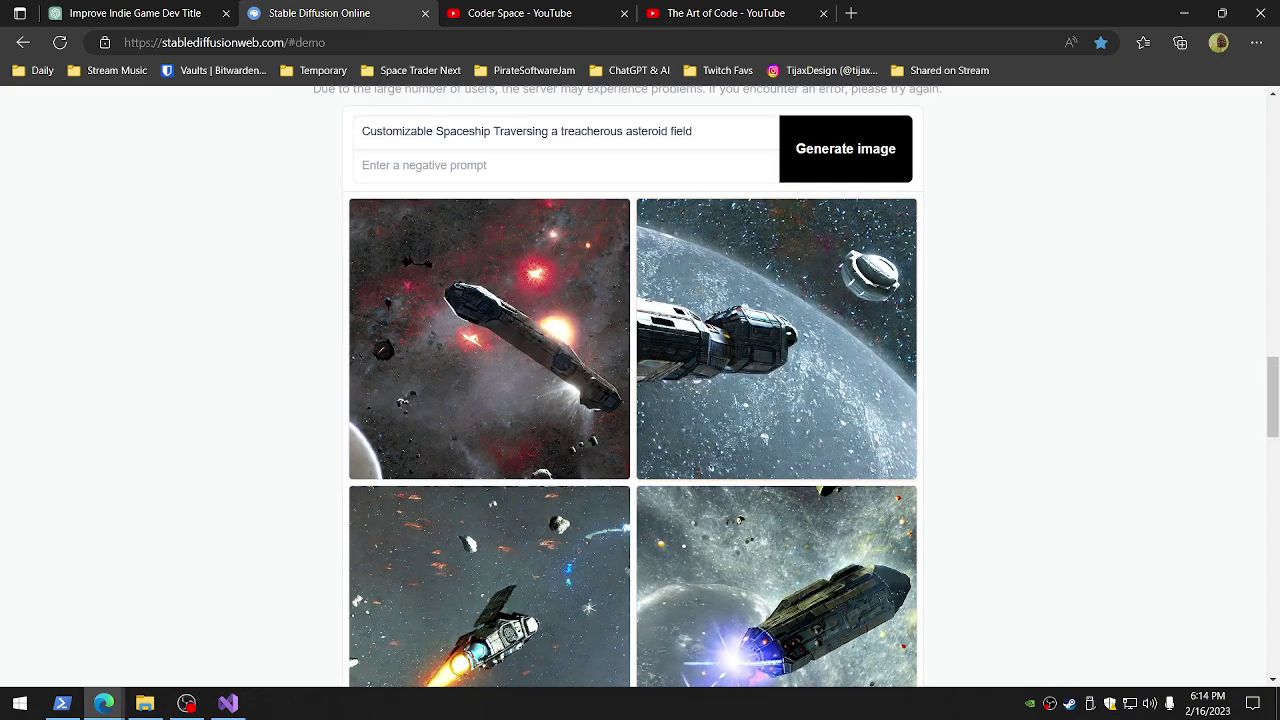
{"action": "key", "text": "ctrl+a"}
{"action": "key", "text": "ctrl+c"}
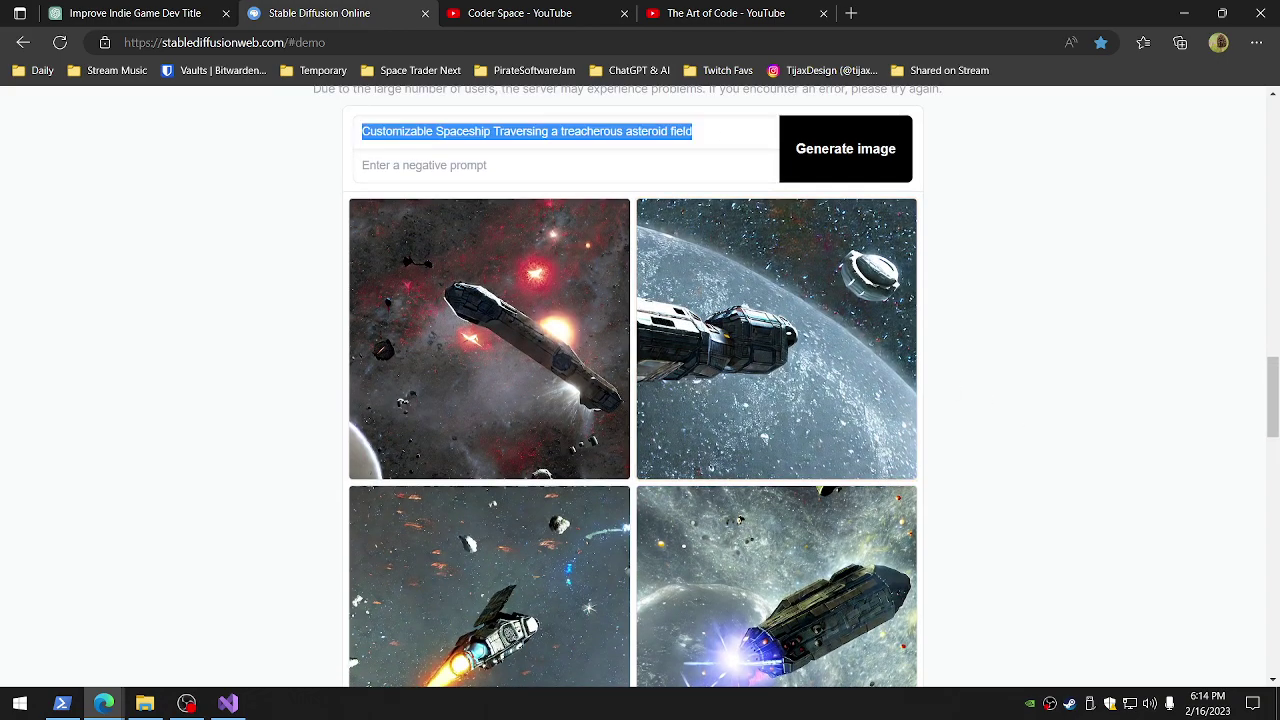
Enlarge the first generated asteroid field image and save it to Pictures, using the copied prompt plus a number as its file name
{"action": "left_click", "coordinate": [500, 362]}
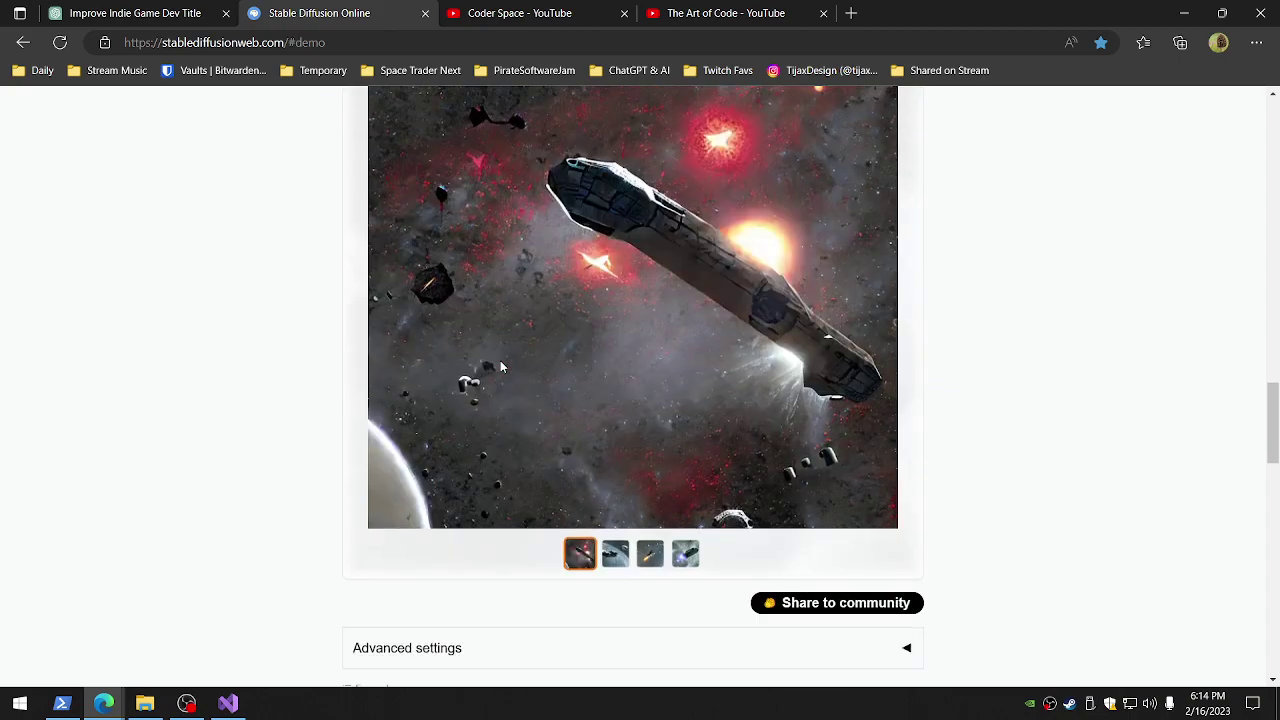
{"action": "scroll", "coordinate": [500, 362], "scroll_direction": "down", "scroll_amount": 2}
{"action": "scroll", "coordinate": [376, 494], "scroll_direction": "up", "scroll_amount": 3}
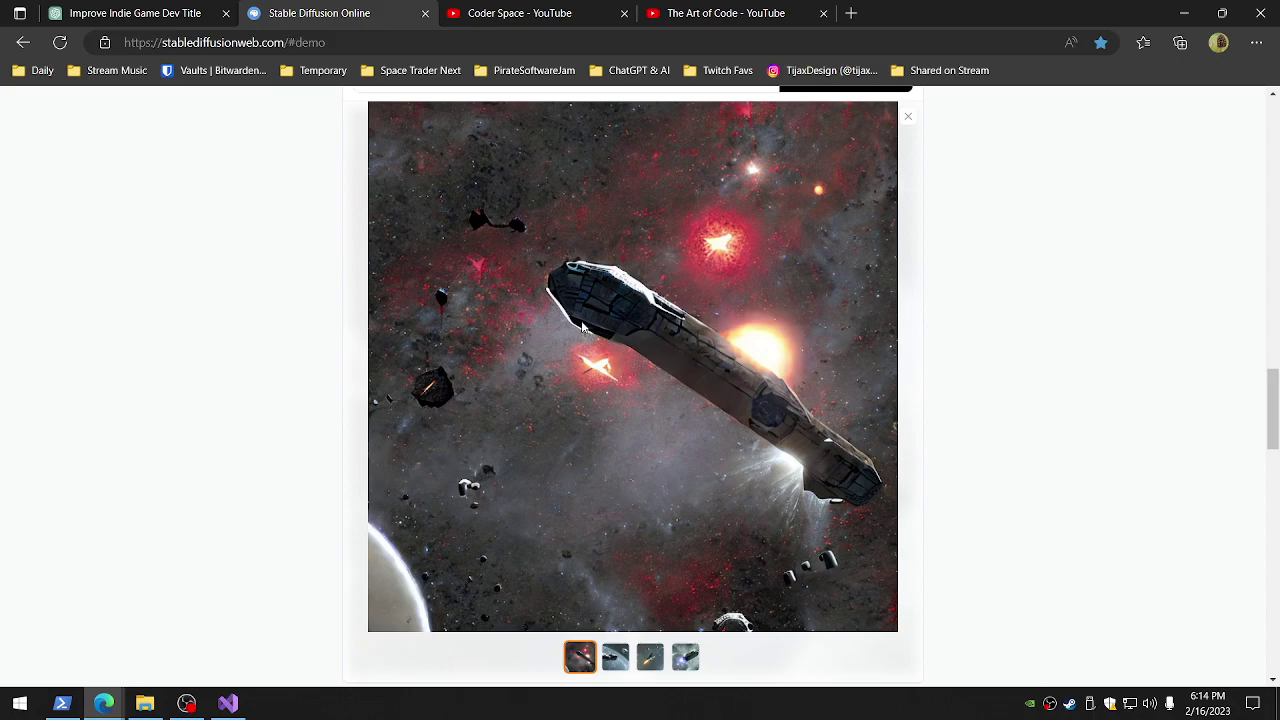
{"action": "right_click", "coordinate": [601, 371]}
{"action": "left_click", "coordinate": [667, 416]}
{"action": "type", "text": "Customizable spaceship soaring through a faded nebula"}
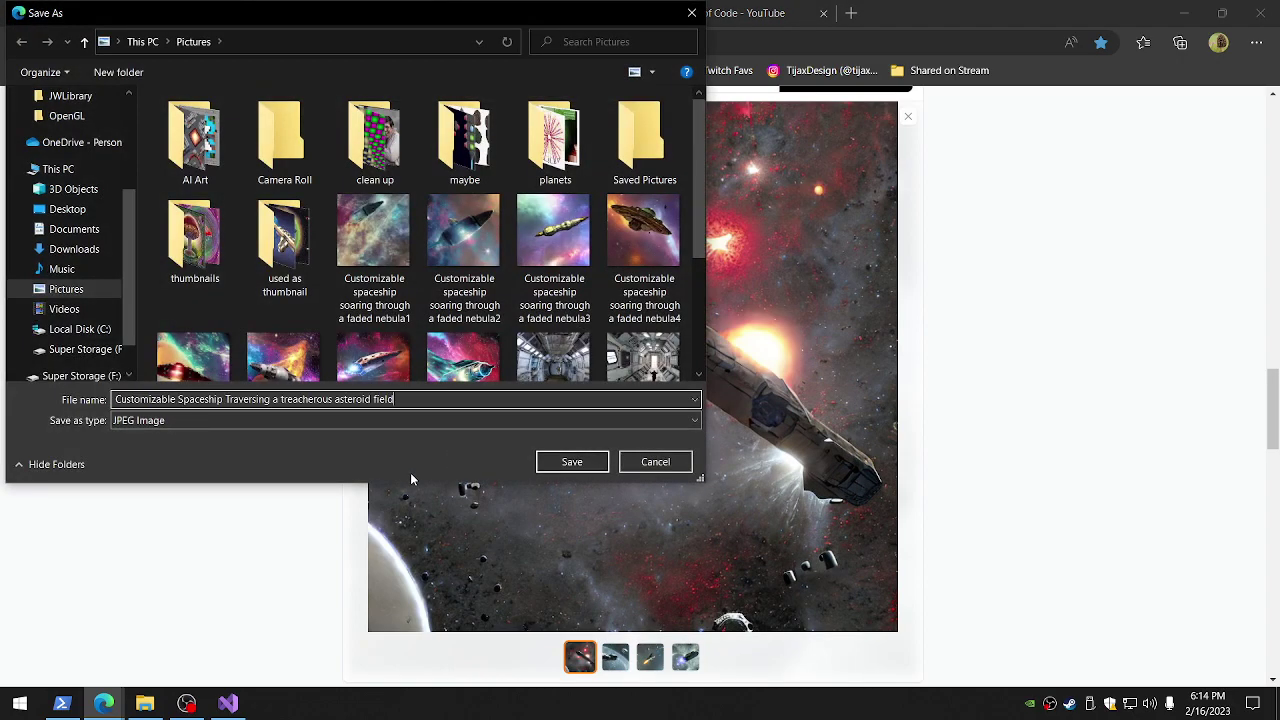
{"action": "type", "text": "5"}
{"action": "left_click", "coordinate": [571, 461]}
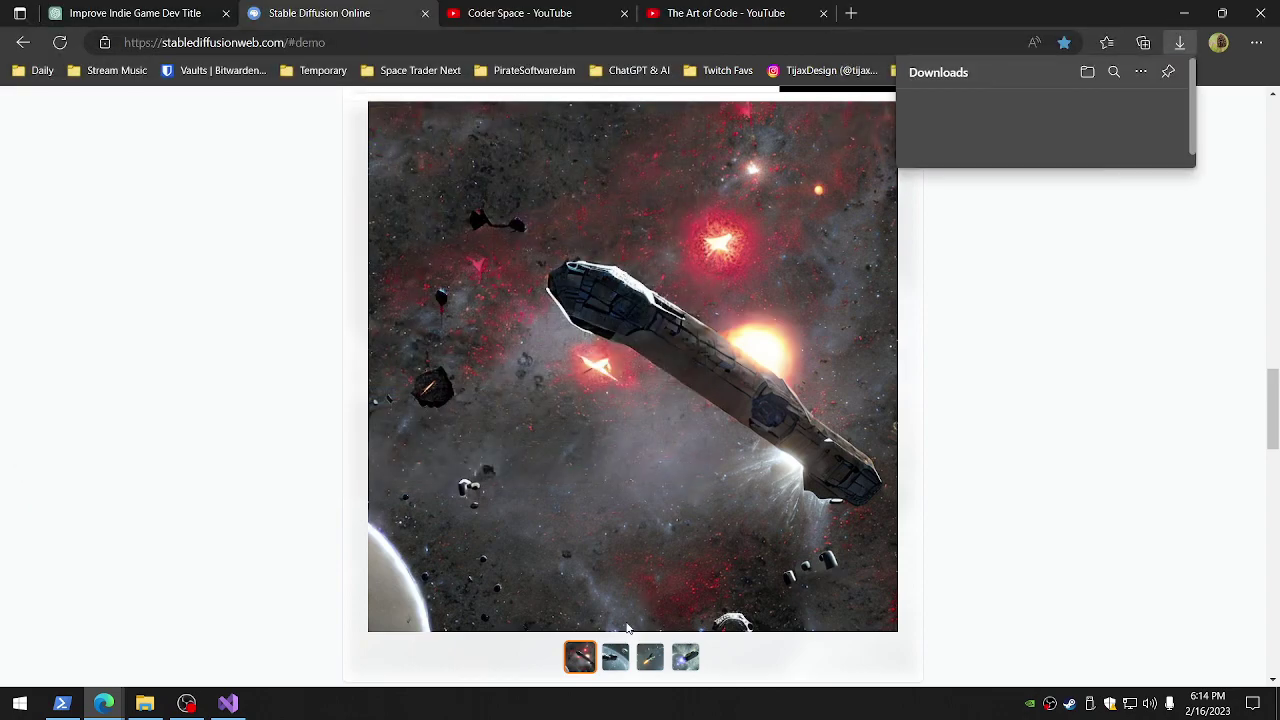
Save the second generated image to Pictures as "Customizable Spaceship Traversing a treacherous asteroid field2"
{"action": "left_click", "coordinate": [615, 656]}
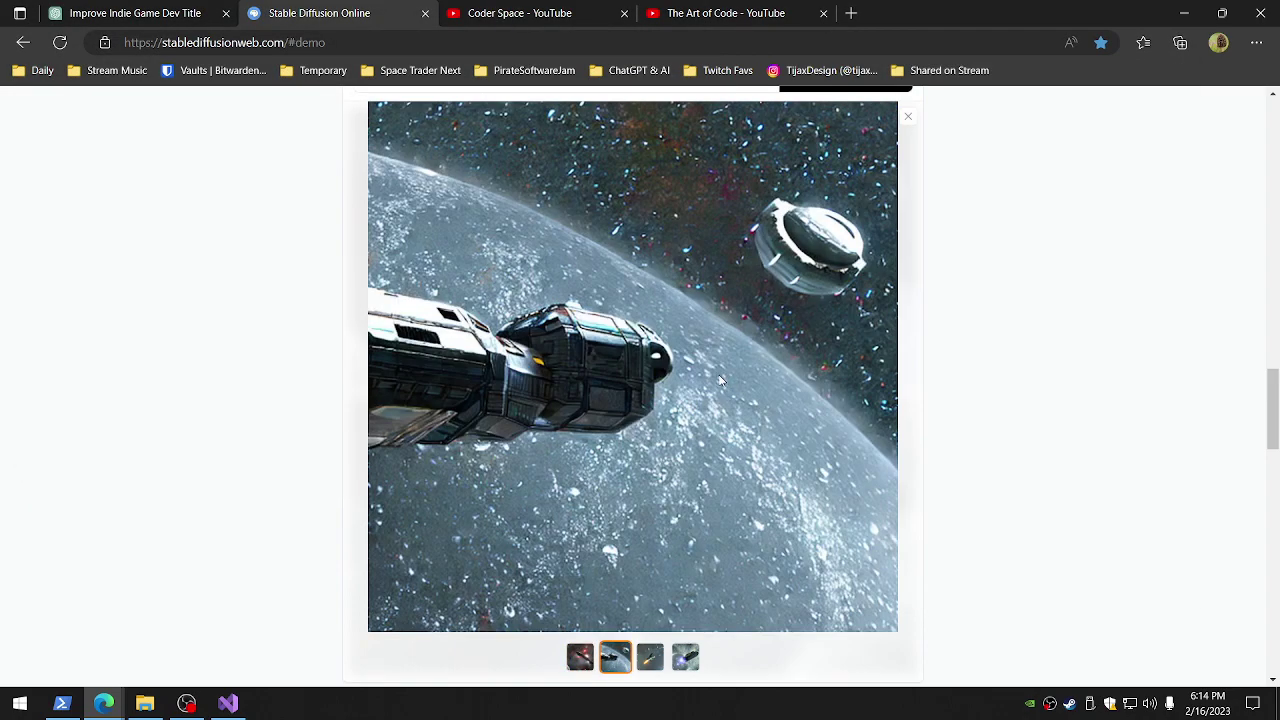
{"action": "right_click", "coordinate": [637, 358]}
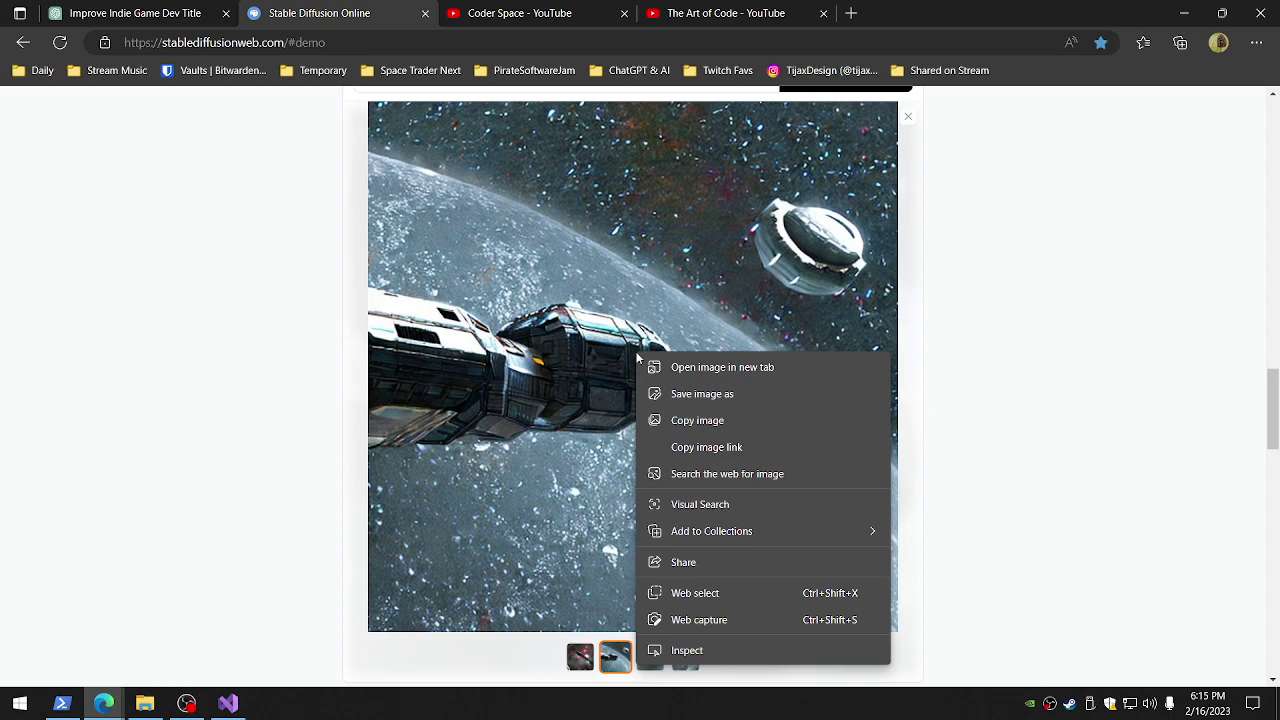
{"action": "left_click", "coordinate": [694, 393]}
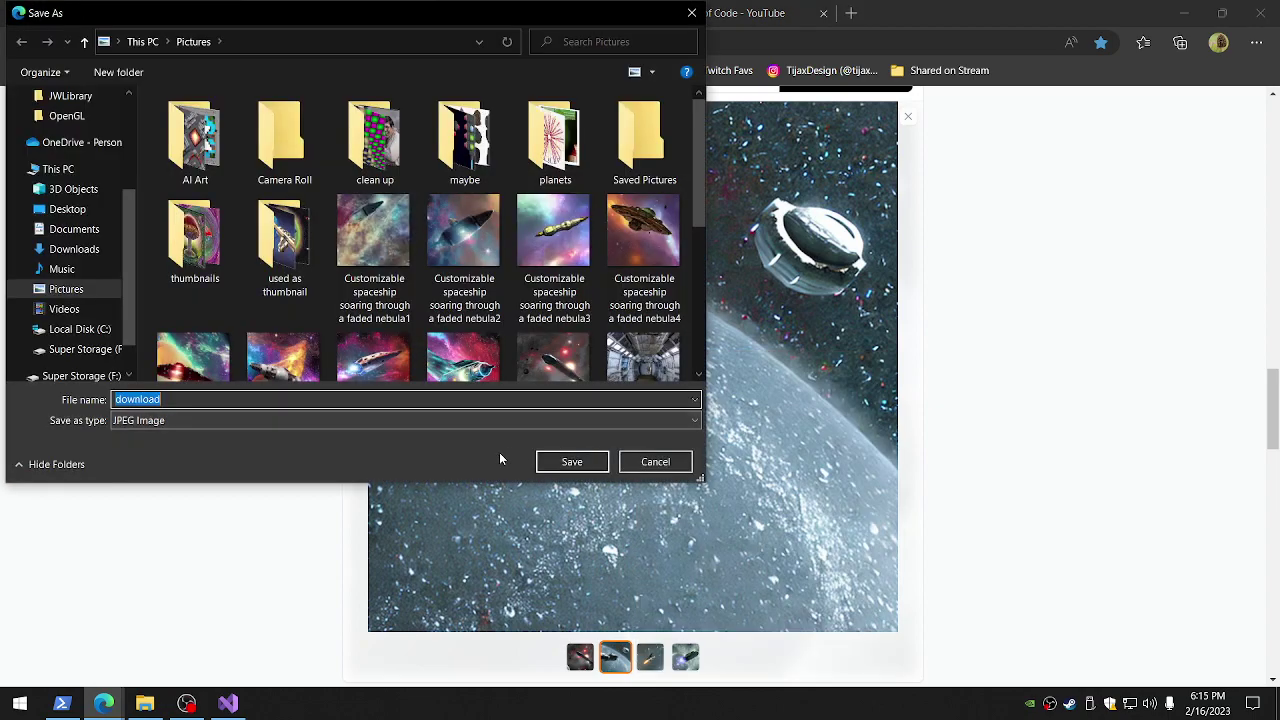
{"action": "key", "text": "ctrl+v"}
{"action": "type", "text": "2"}
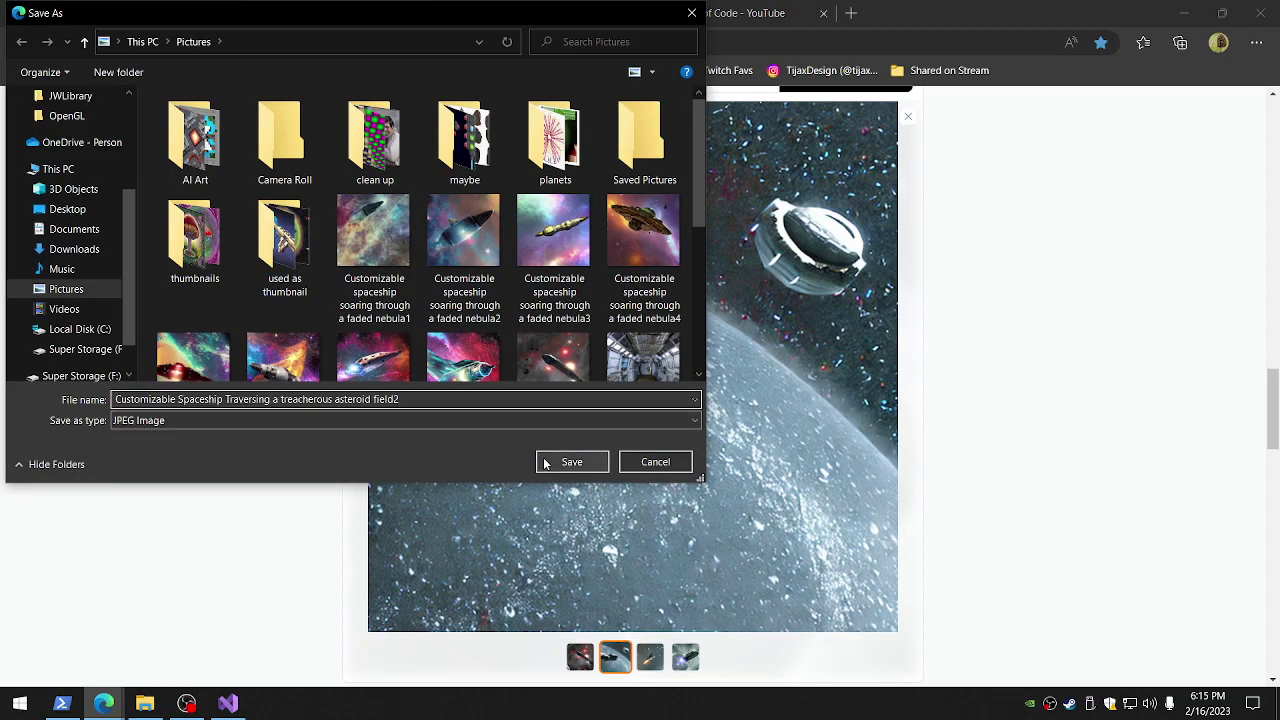
{"action": "left_click", "coordinate": [545, 460]}
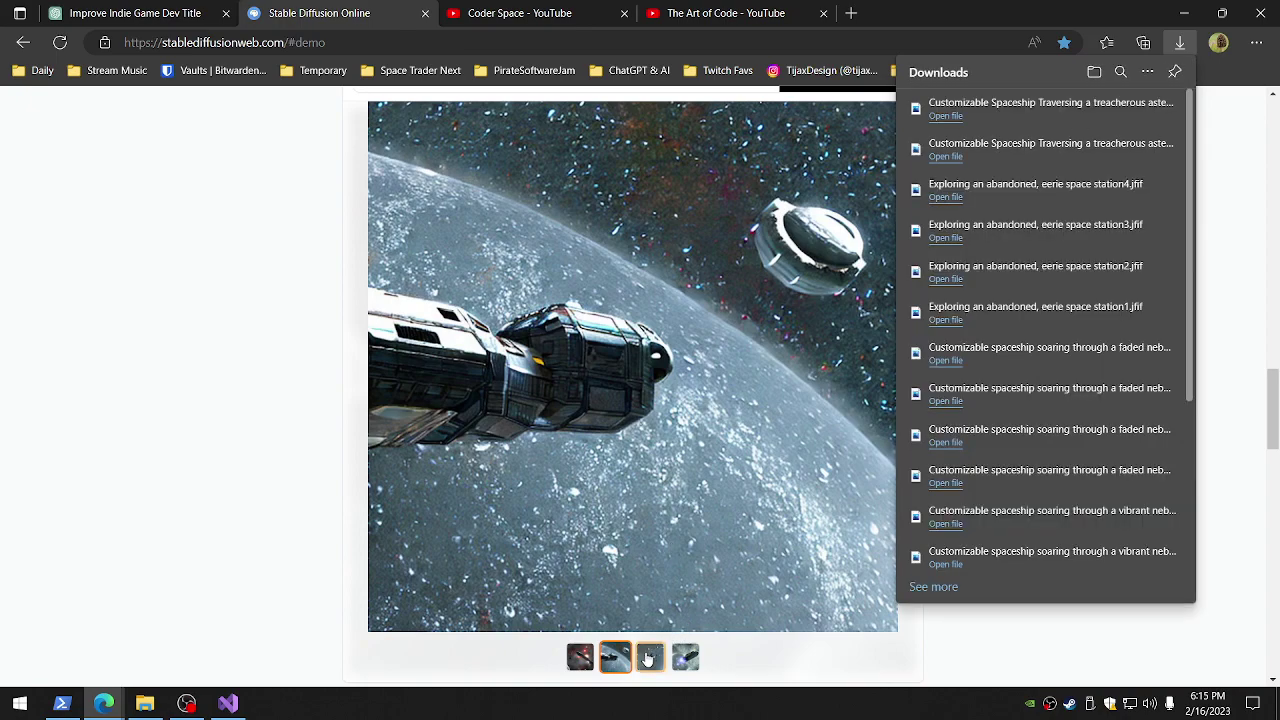
Save the third generated image to Pictures as "Customizable Spaceship Traversing a treacherous asteroid field3"
{"action": "left_click", "coordinate": [650, 657]}
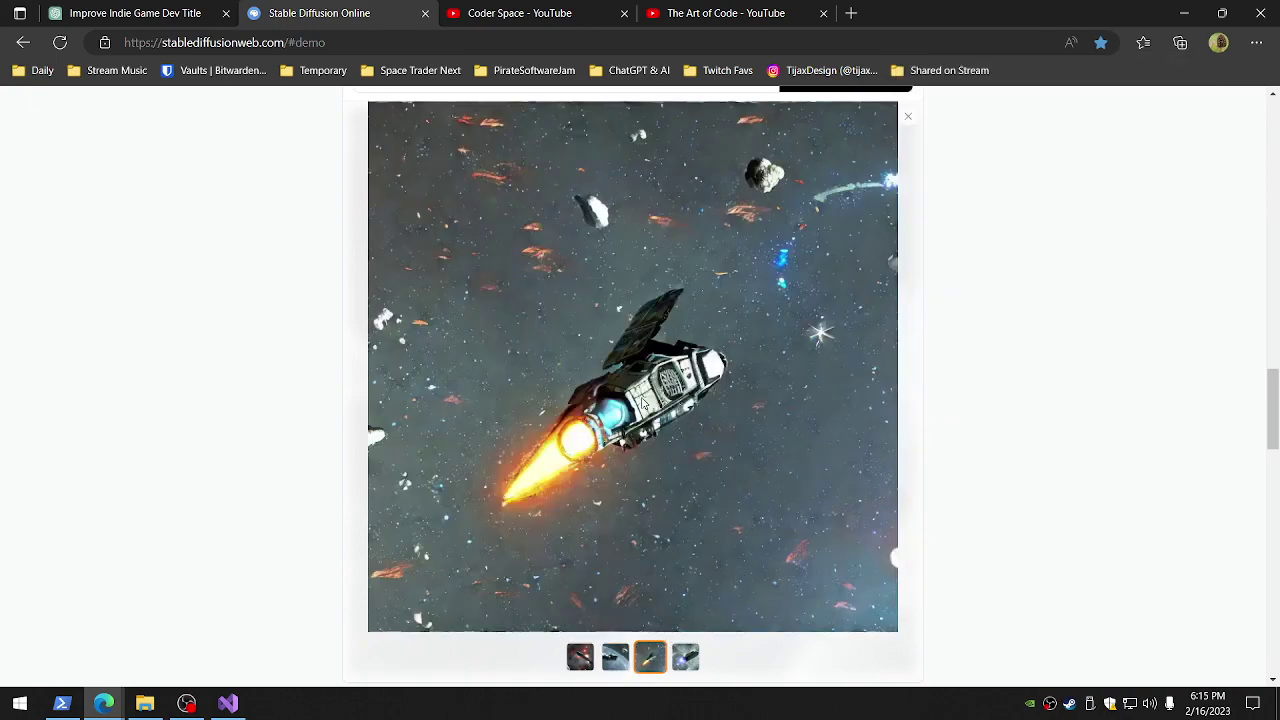
{"action": "right_click", "coordinate": [579, 357]}
{"action": "left_click", "coordinate": [625, 395]}
{"action": "type", "text": "Customizable Spaceship Traversing a treacherous asteroid field3"}
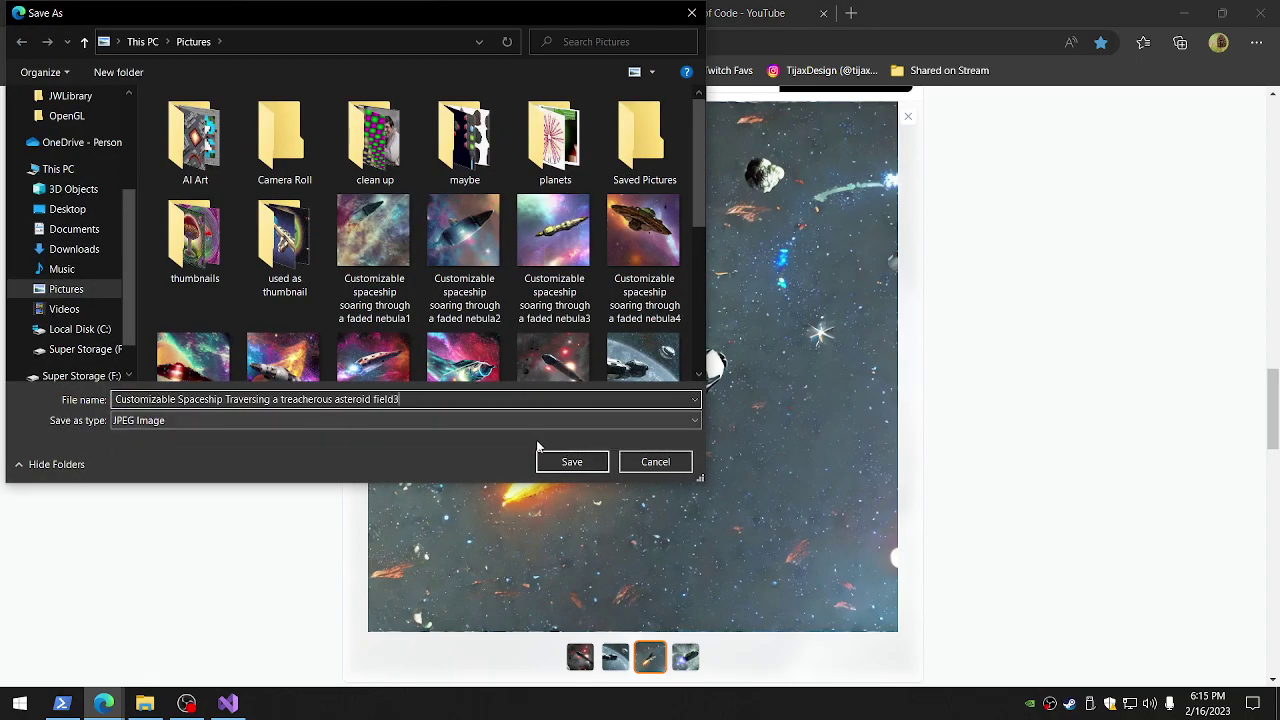
{"action": "left_click", "coordinate": [555, 461]}
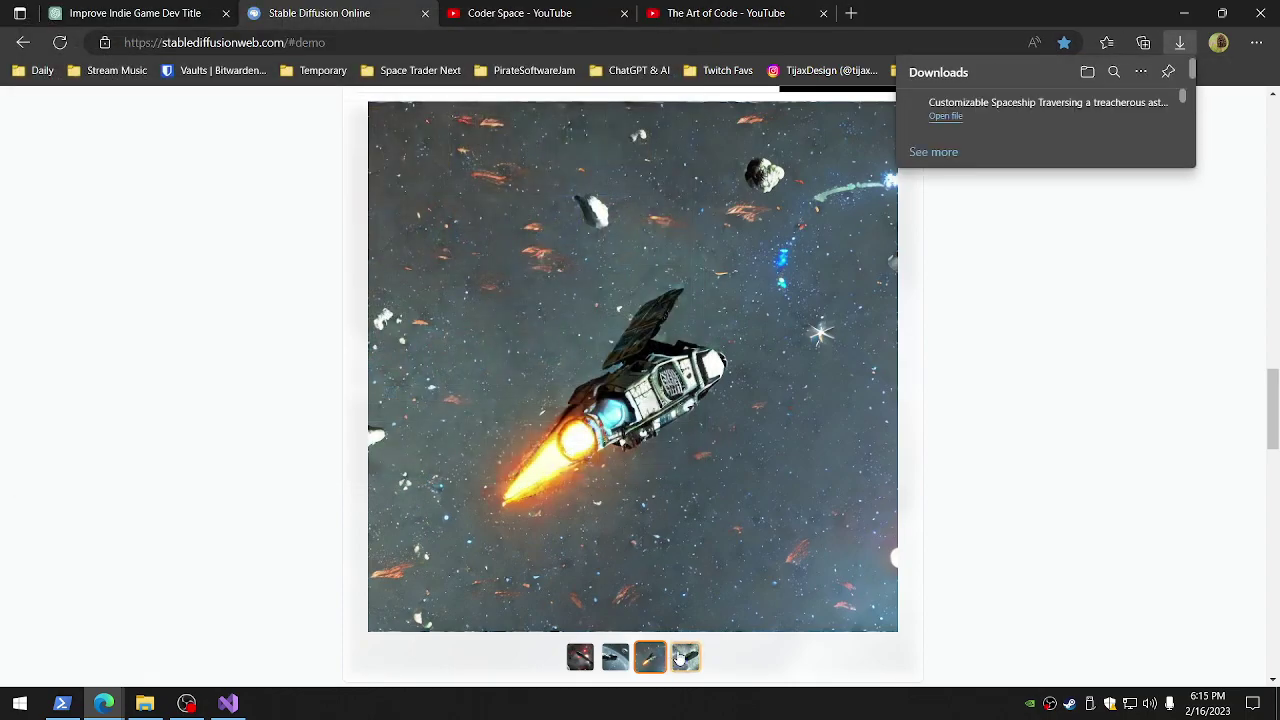
Save the fourth generated image to Pictures as "Customizable Spaceship Traversing a treacherous asteroid field4"
{"action": "left_click", "coordinate": [684, 657]}
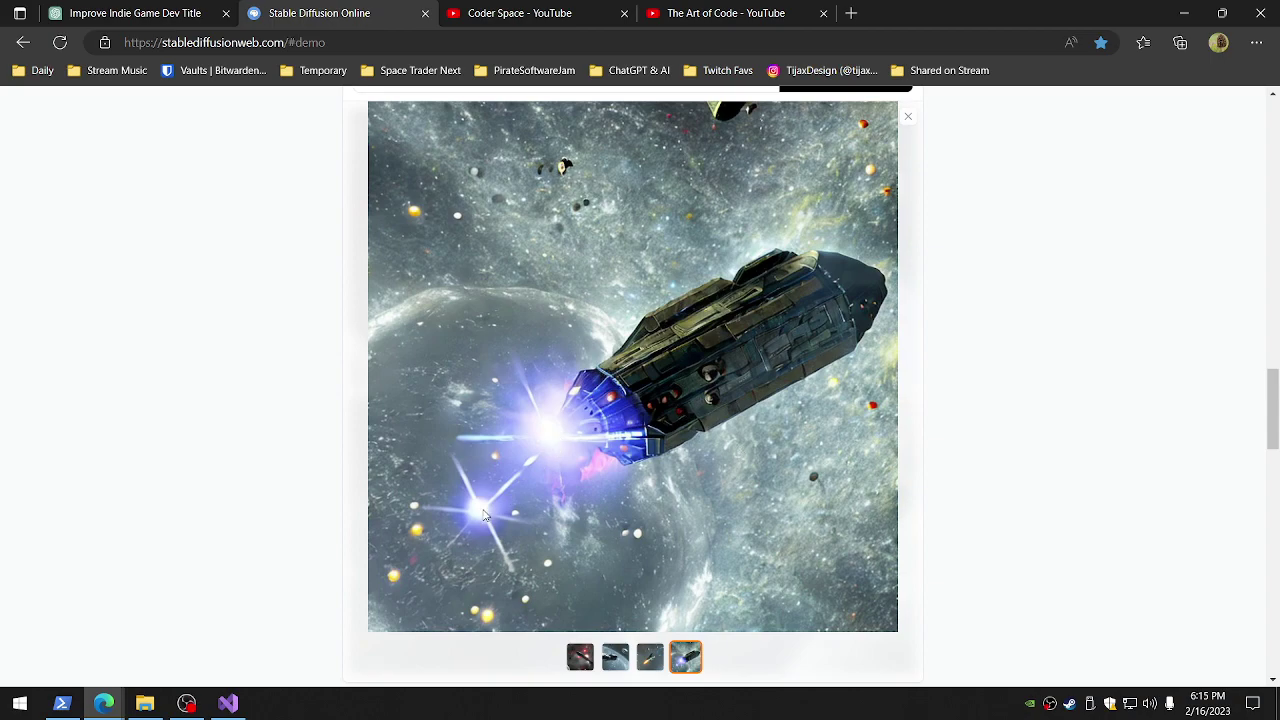
{"action": "right_click", "coordinate": [591, 326]}
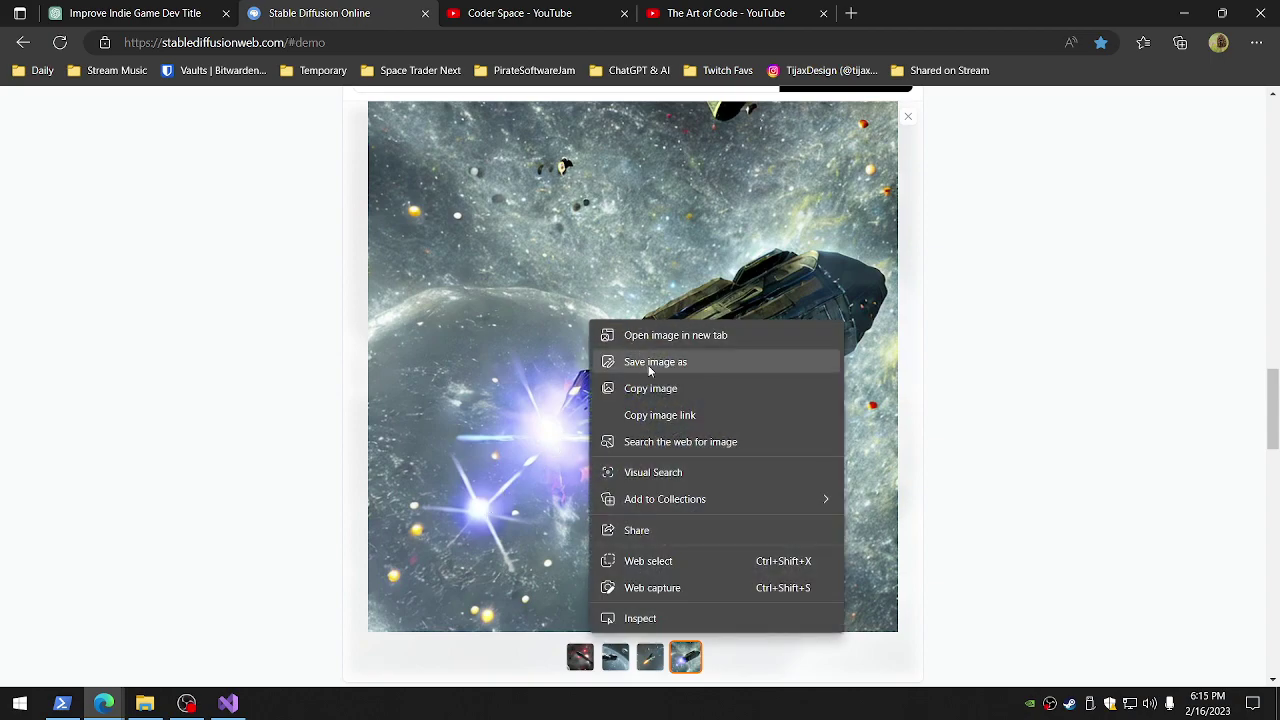
{"action": "left_click", "coordinate": [648, 362]}
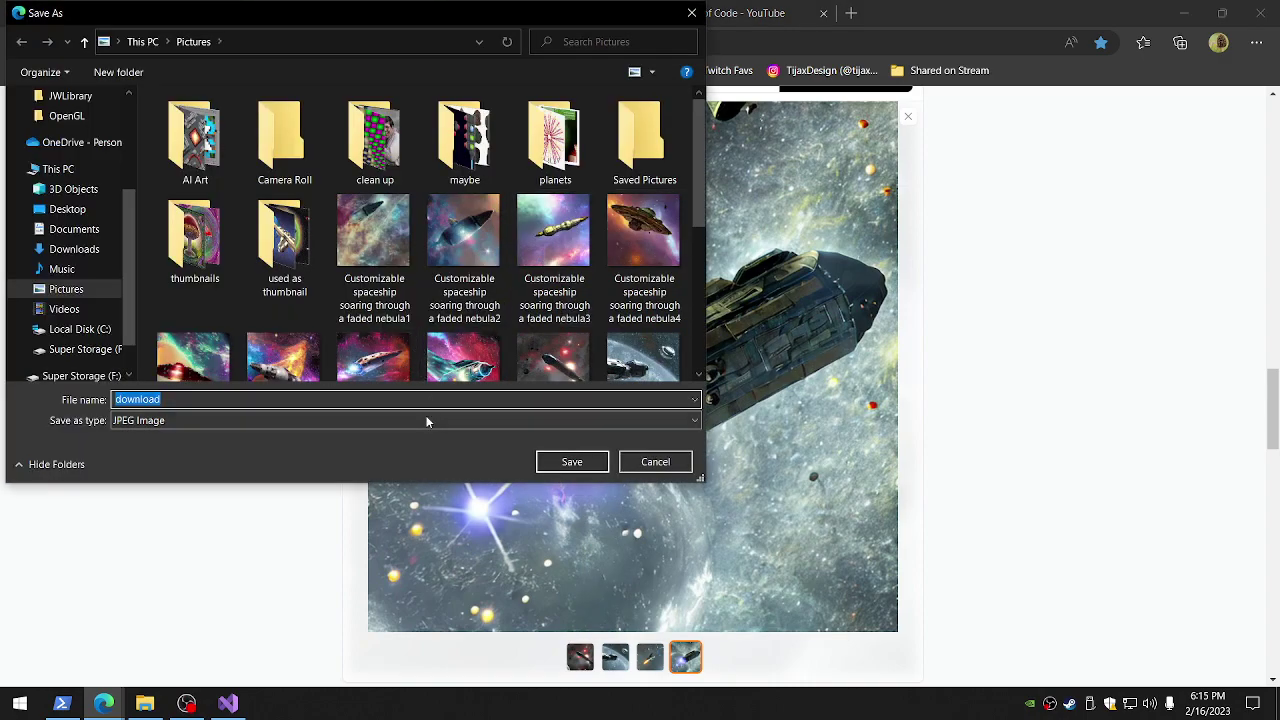
{"action": "key", "text": "ctrl+v"}
{"action": "key", "text": "Escape"}
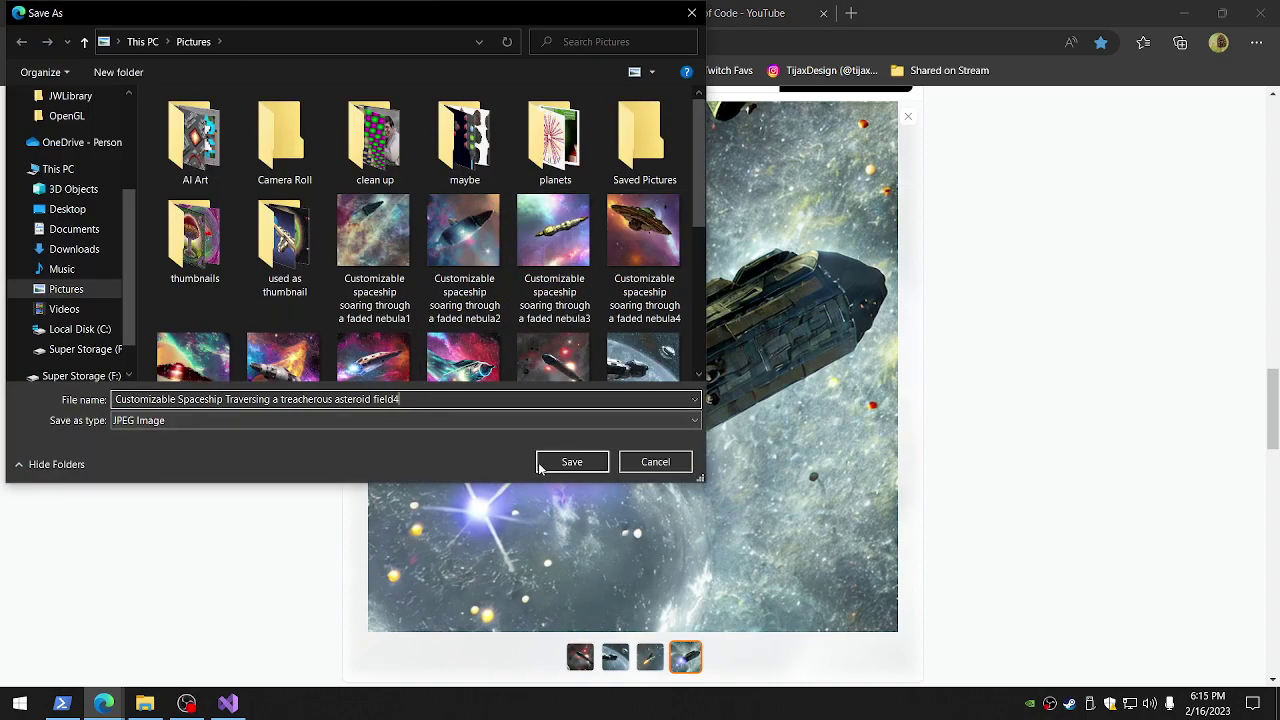
{"action": "left_click", "coordinate": [569, 460]}
Switch to File Explorer and create a folder named "thumbnail favs" in Pictures
{"action": "left_click", "coordinate": [145, 703]}
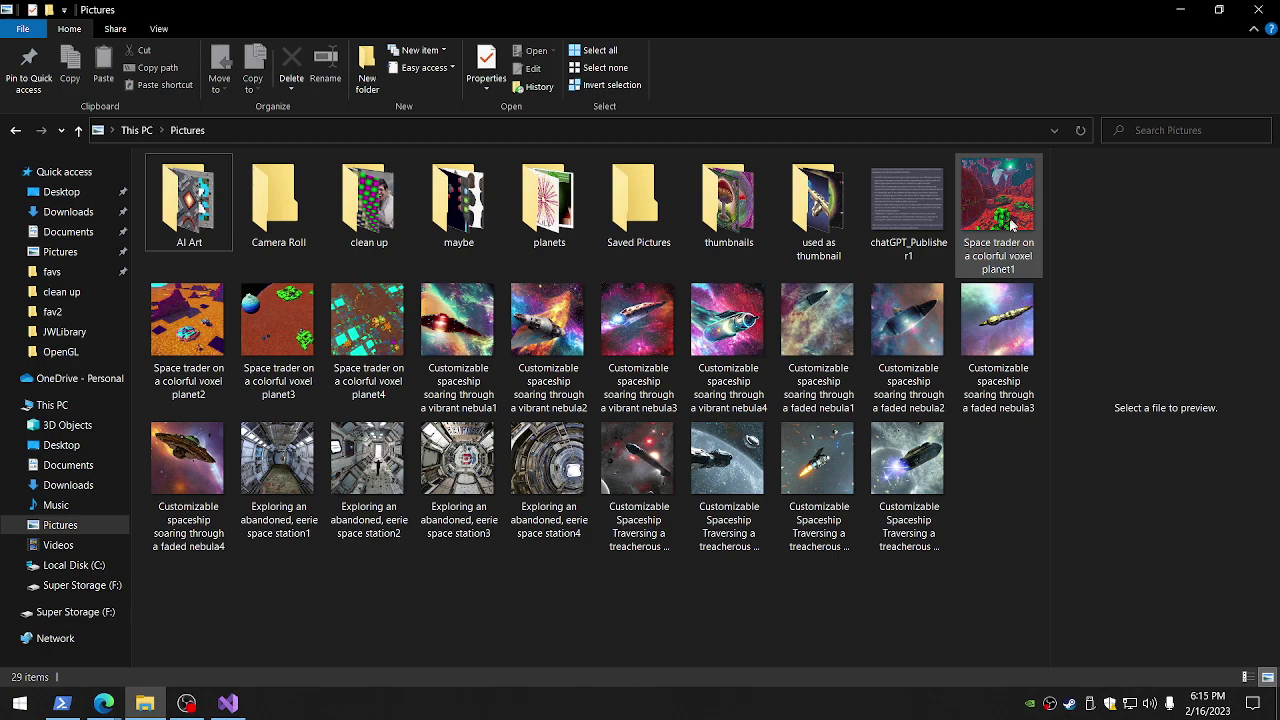
{"action": "right_click", "coordinate": [810, 627]}
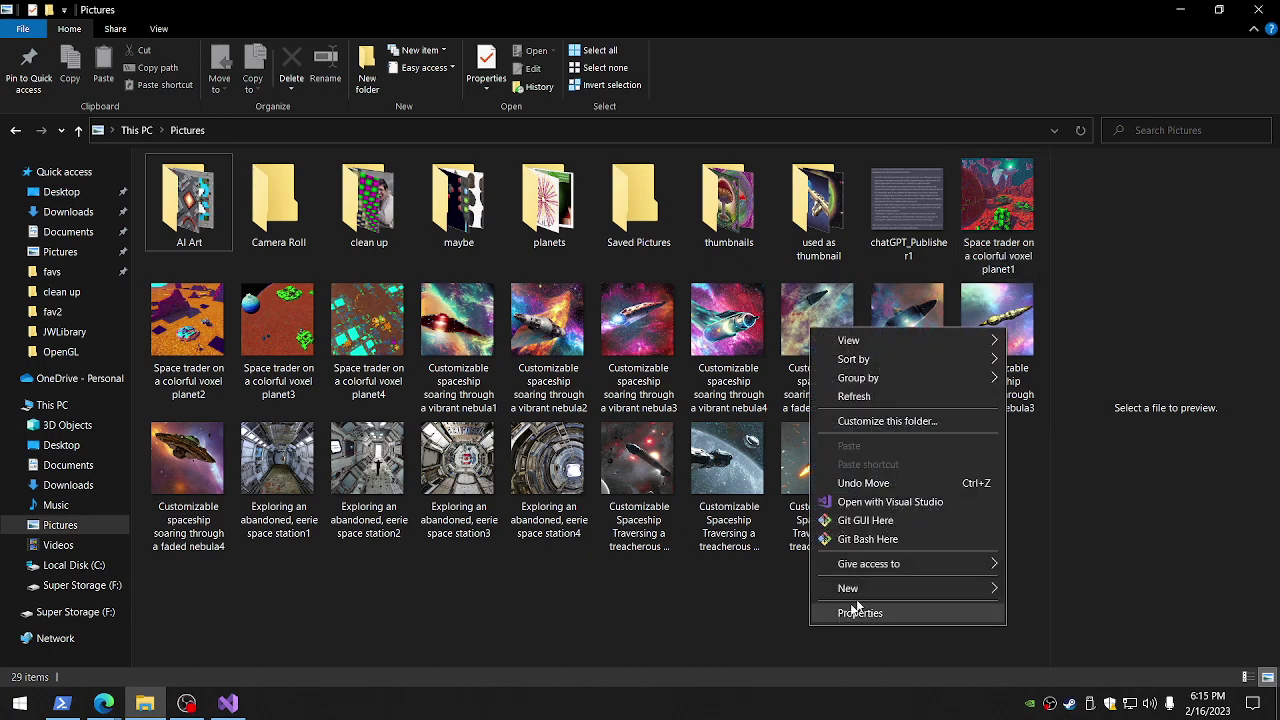
{"action": "left_click", "coordinate": [1038, 590]}
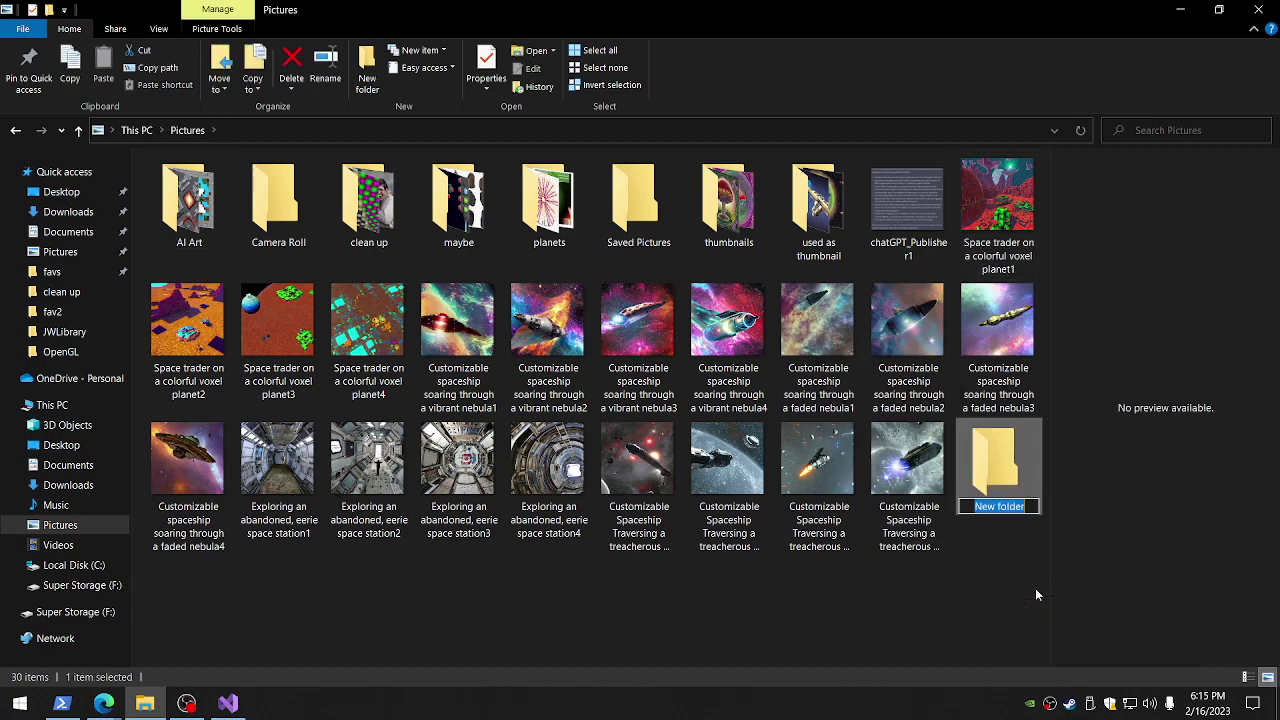
{"action": "type", "text": "thum"}
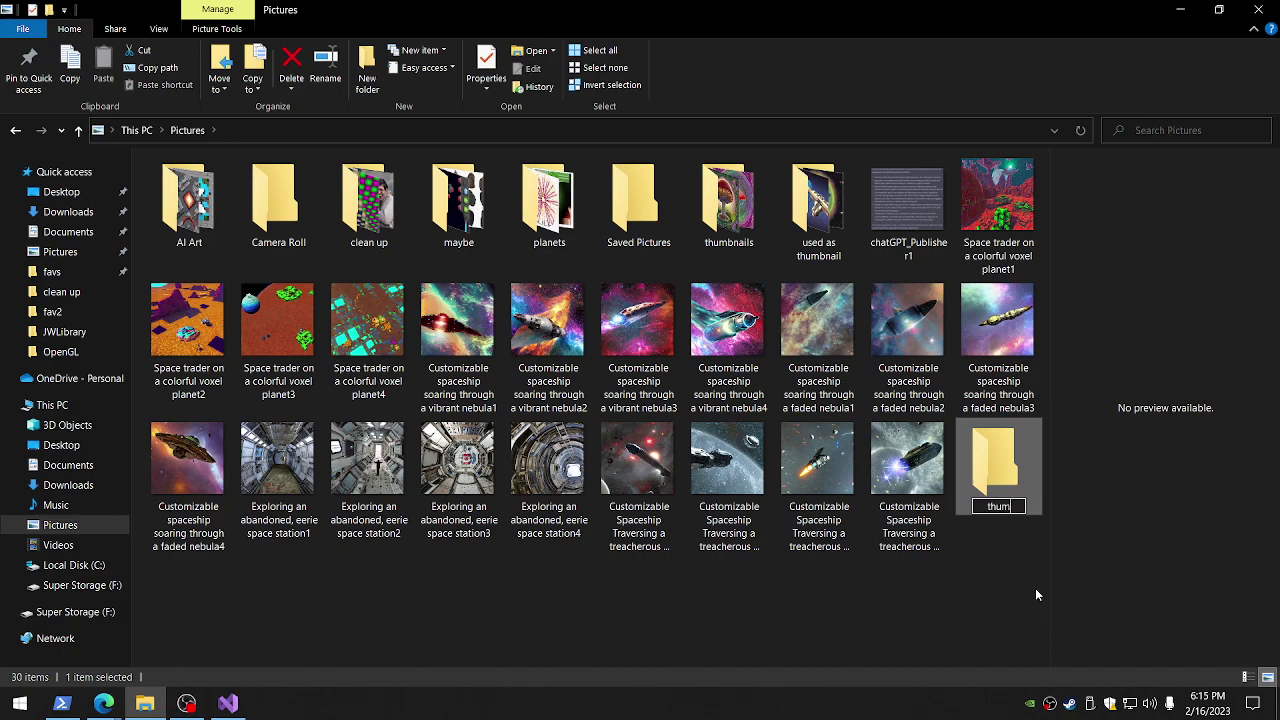
{"action": "type", "text": "bnail favs"}
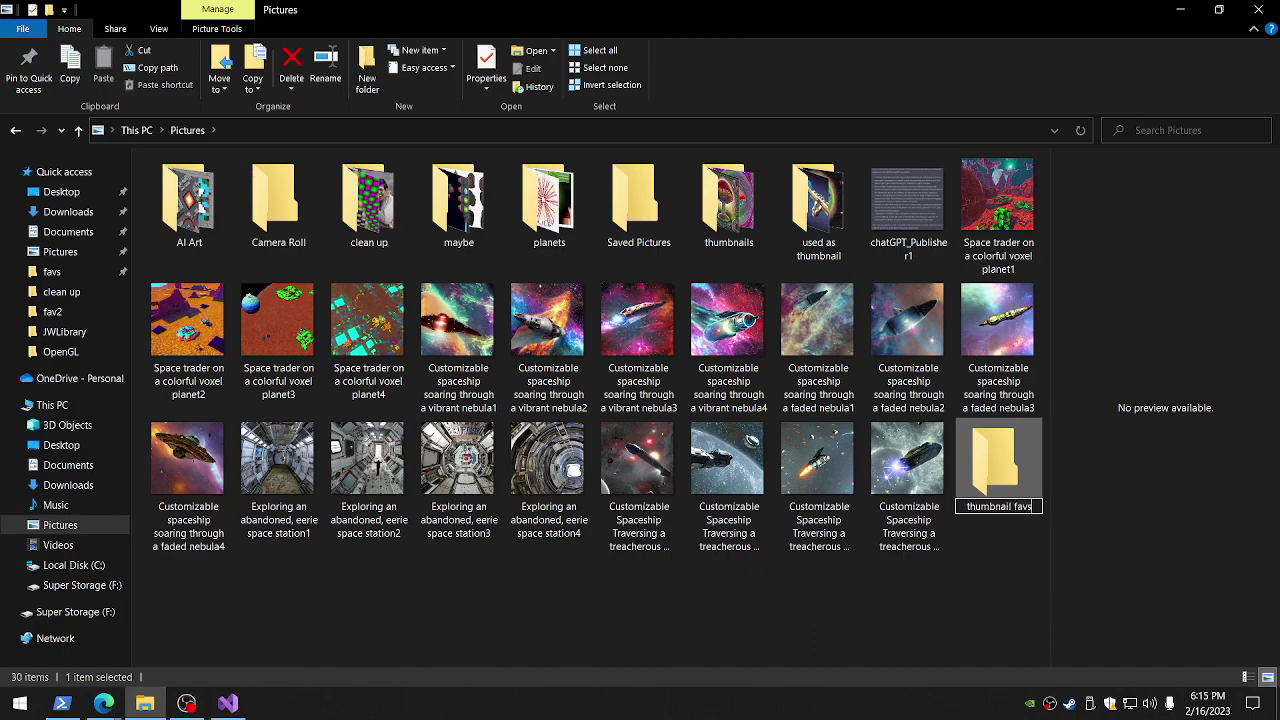
{"action": "key", "text": "Return"}
Move the fourth asteroid field image, "Space trader on a colorful voxel planet1" and "Exploring an abandoned, eerie space station4" into the thumbnail favs folder
{"action": "left_click", "coordinate": [926, 472]}
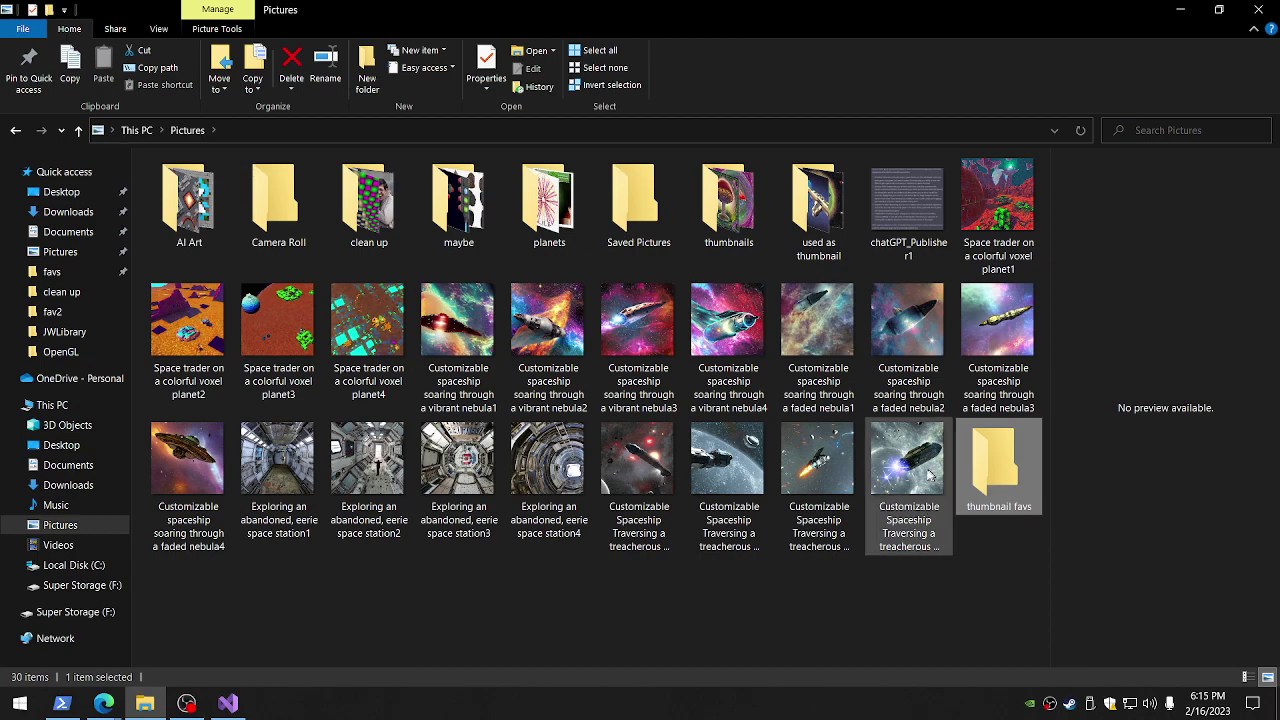
{"action": "left_click_drag", "start_coordinate": [926, 472], "coordinate": [995, 465]}
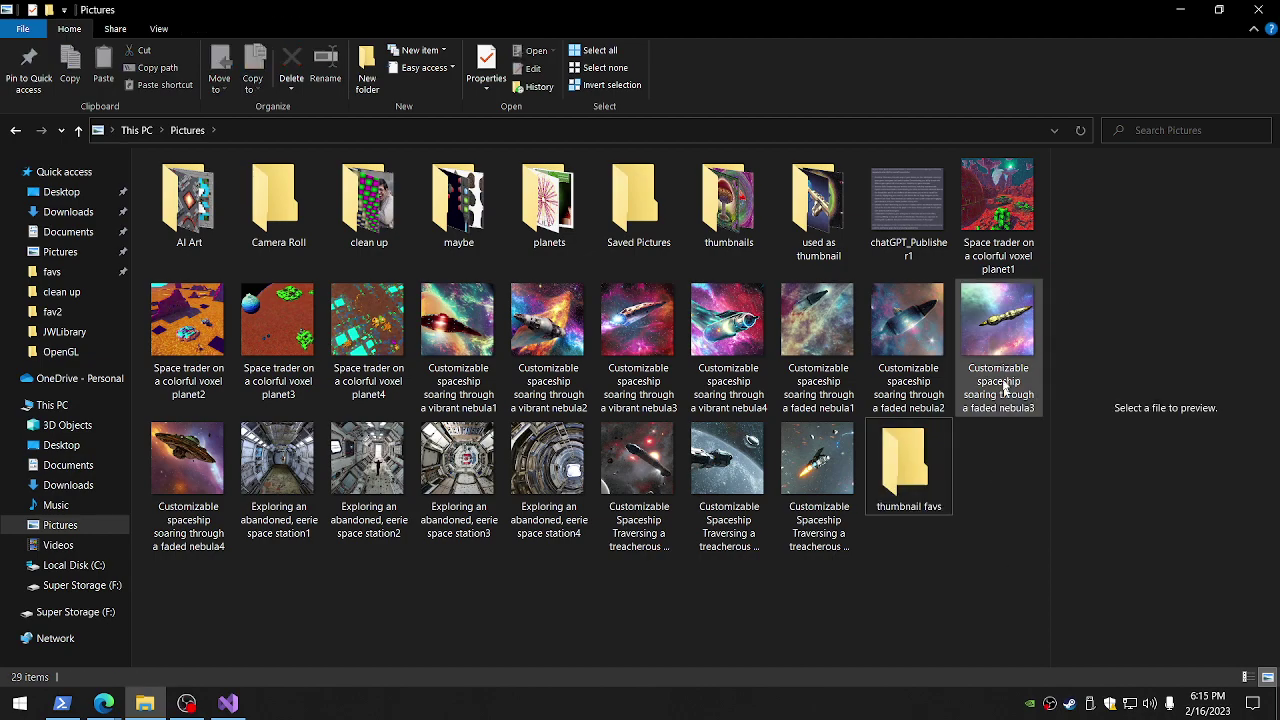
{"action": "left_click", "coordinate": [993, 218]}
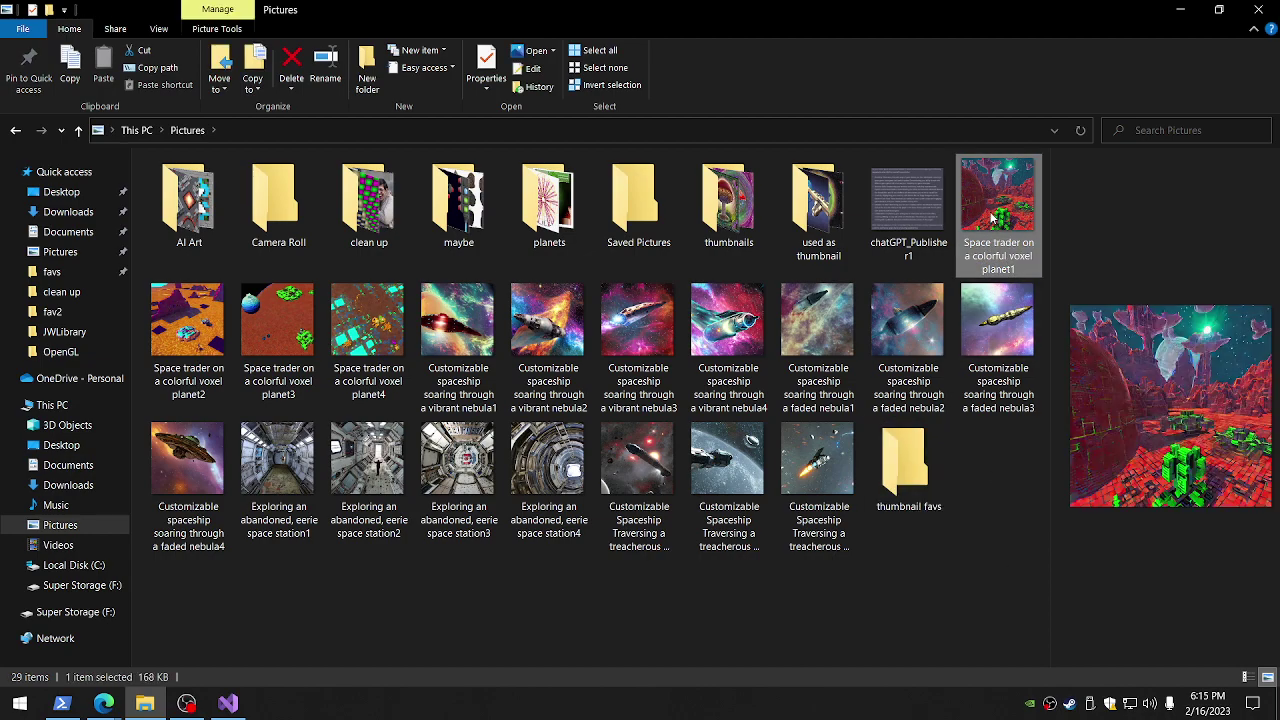
{"action": "left_click_drag", "start_coordinate": [997, 215], "coordinate": [920, 480]}
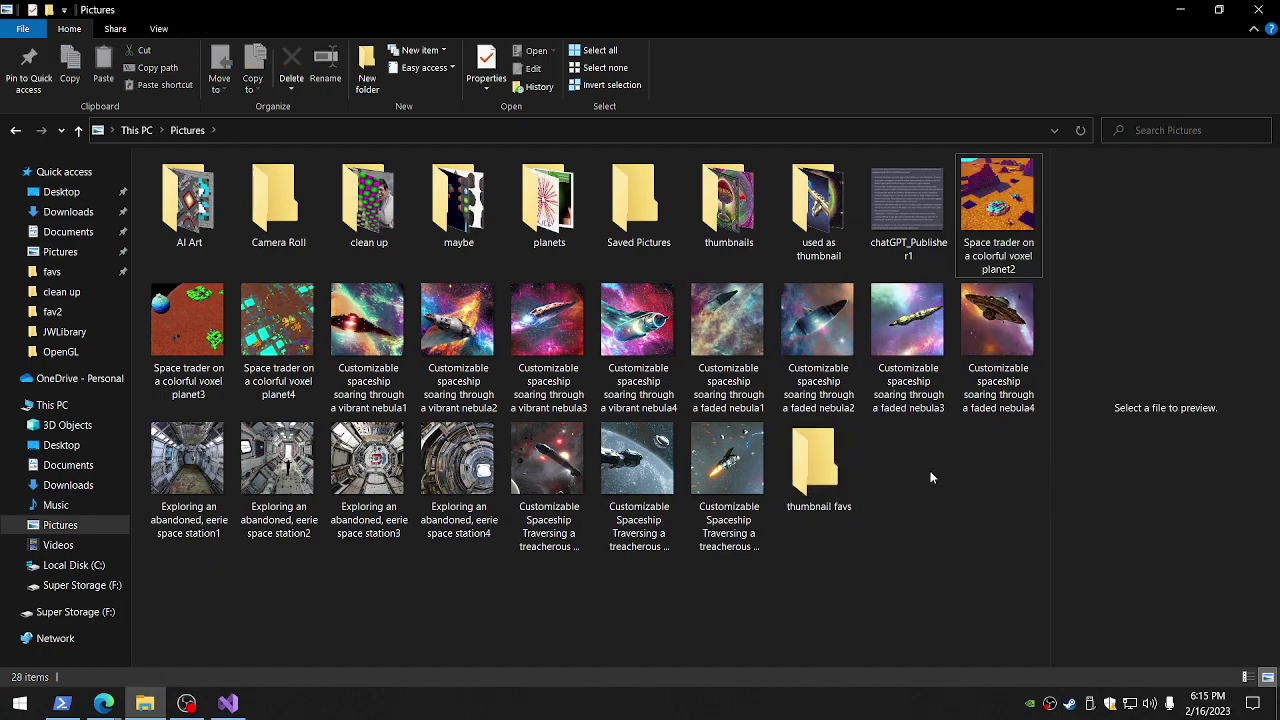
{"action": "left_click_drag", "start_coordinate": [460, 465], "coordinate": [812, 472]}
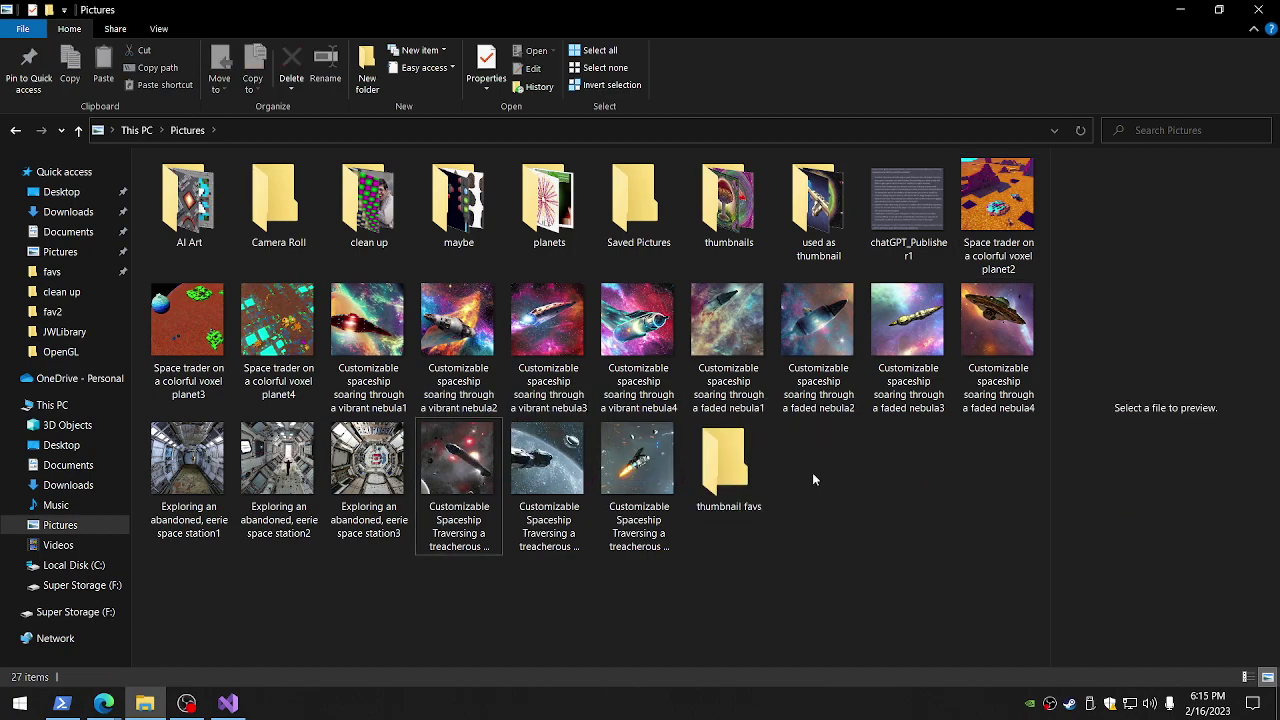
Move the thumbnail favs folder and all images from "Space trader on a colorful voxel planet2" onward into the thumbnails folder, and open that folder
{"action": "left_click_drag", "start_coordinate": [720, 478], "coordinate": [740, 232]}
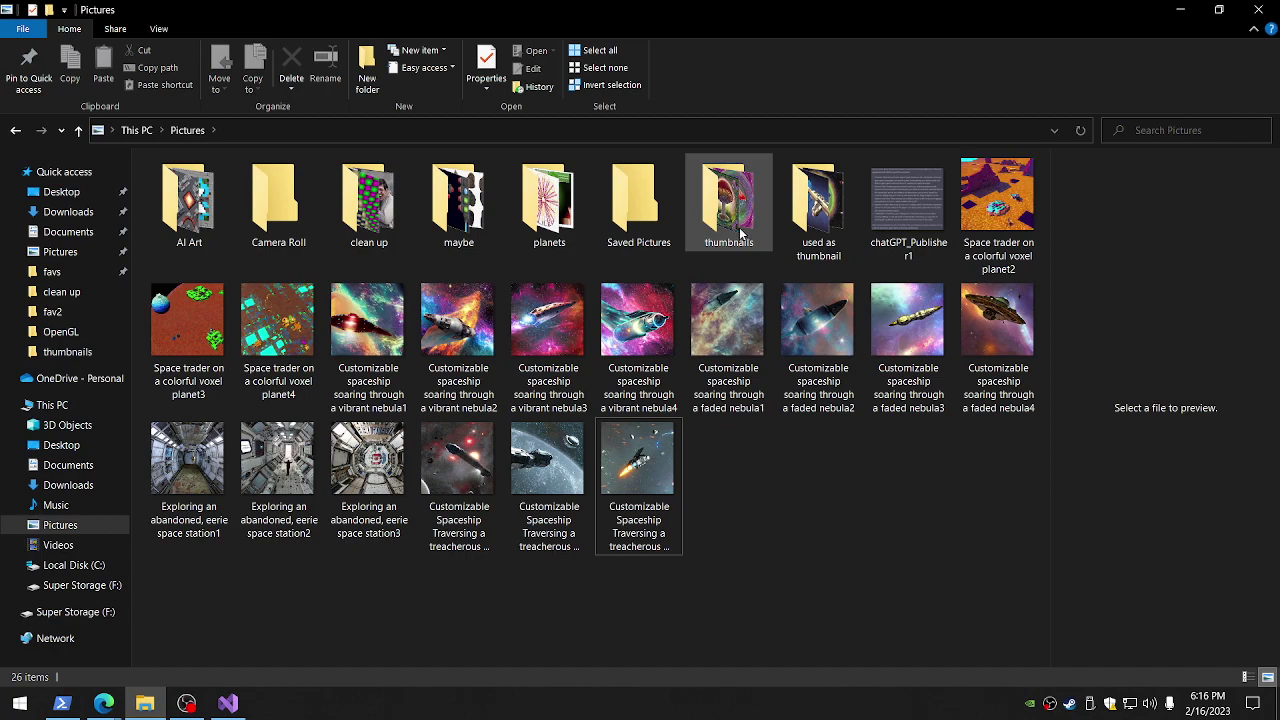
{"action": "left_click", "coordinate": [995, 215]}
{"action": "key", "text": "shift+End"}
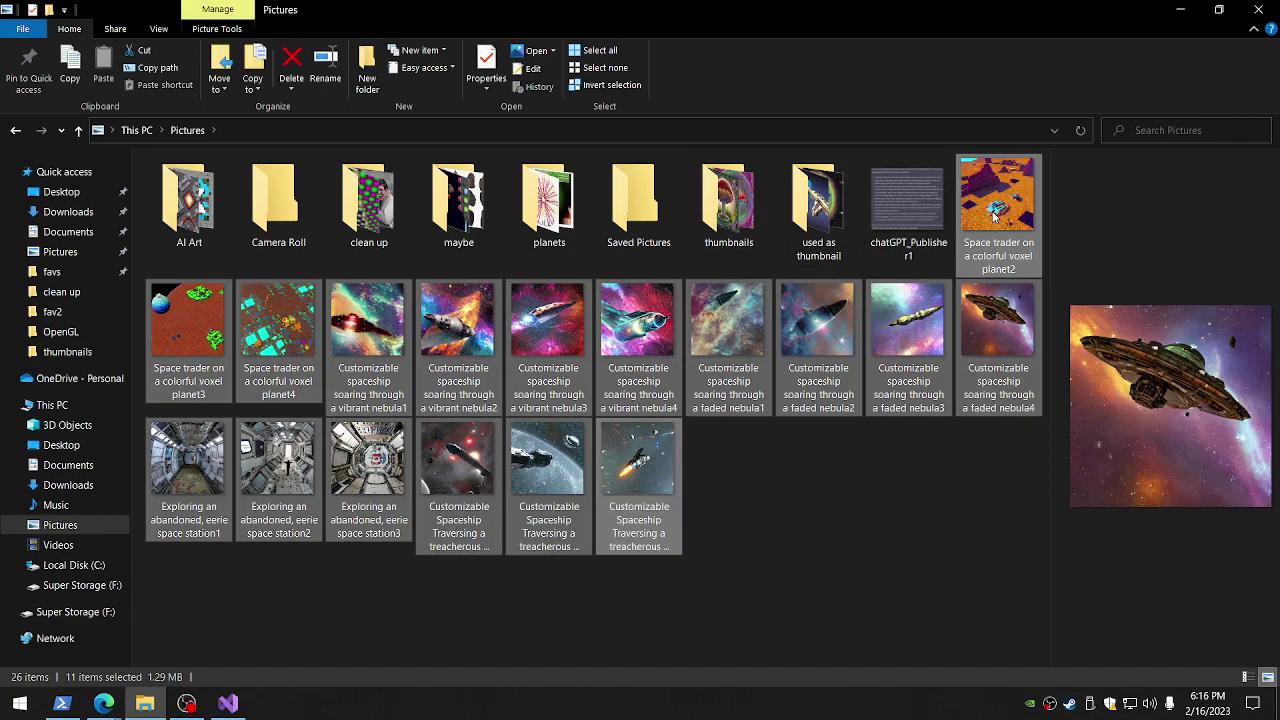
{"action": "left_click_drag", "start_coordinate": [995, 215], "coordinate": [727, 228]}
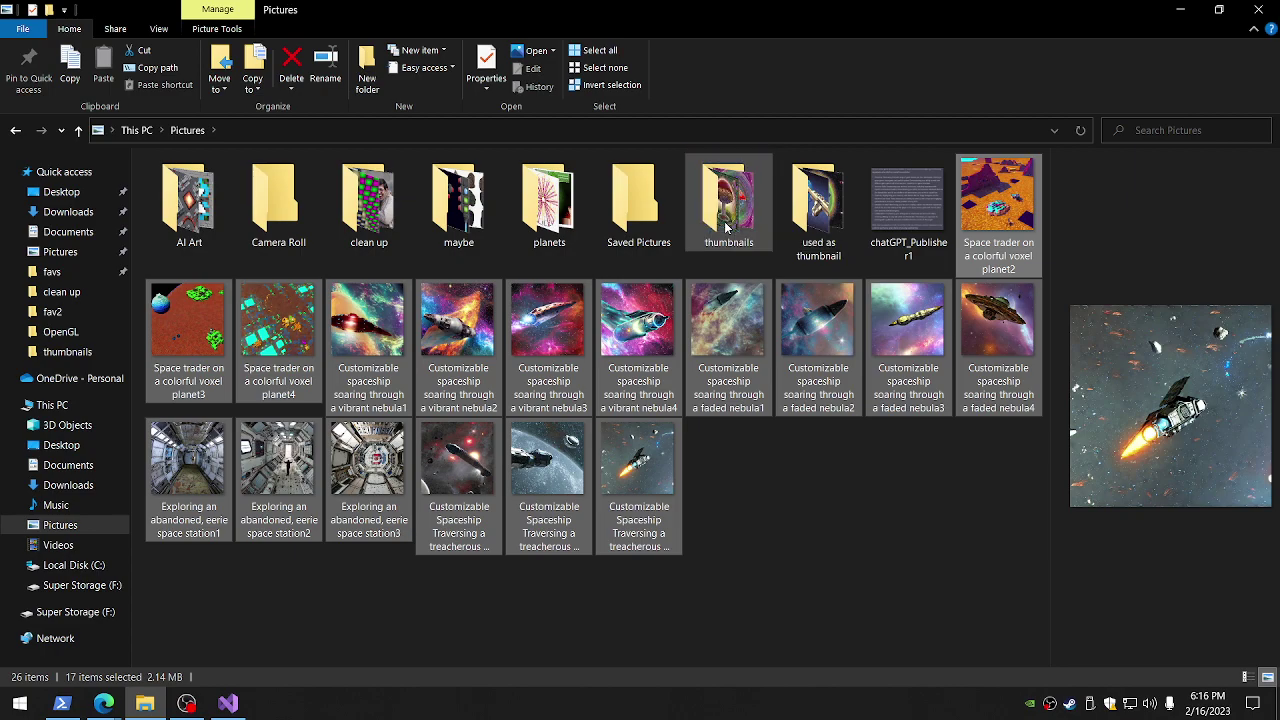
{"action": "double_click", "coordinate": [727, 228]}
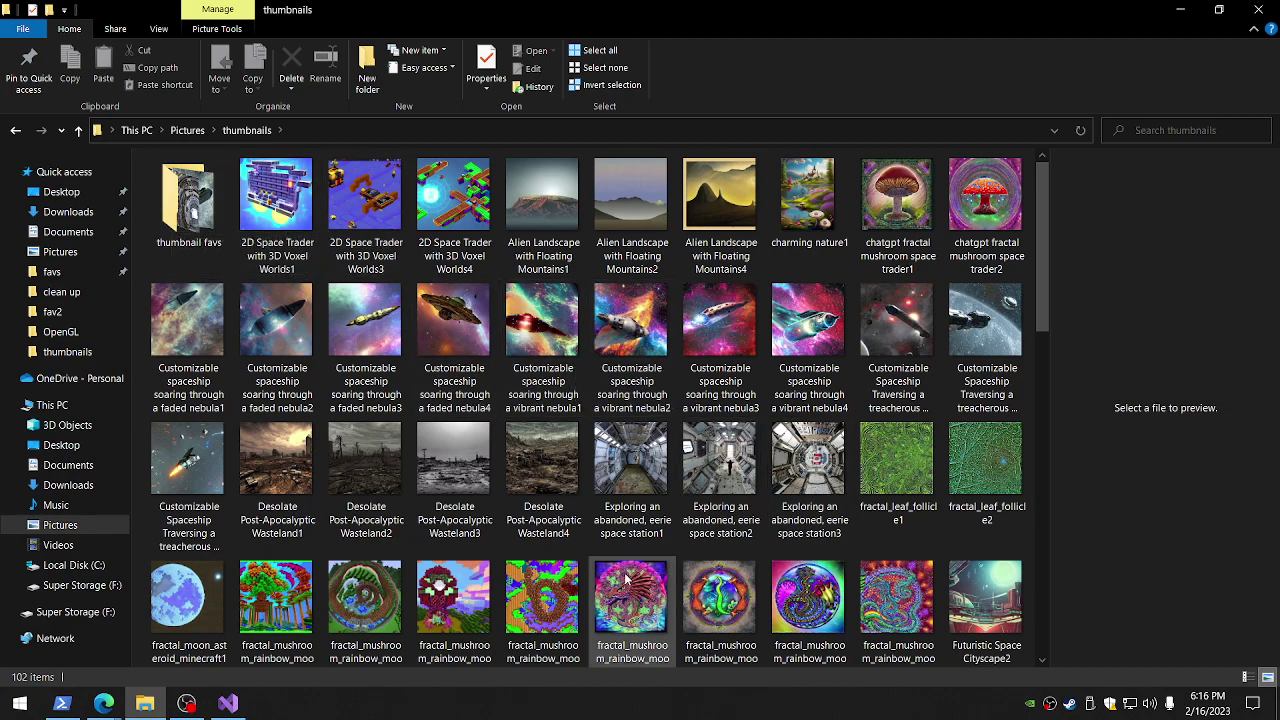
Preview wasteland, fractal moon, futuristic cityscape and enchanted forest images in the thumbnails folder to look for favorites
{"action": "left_click", "coordinate": [299, 486]}
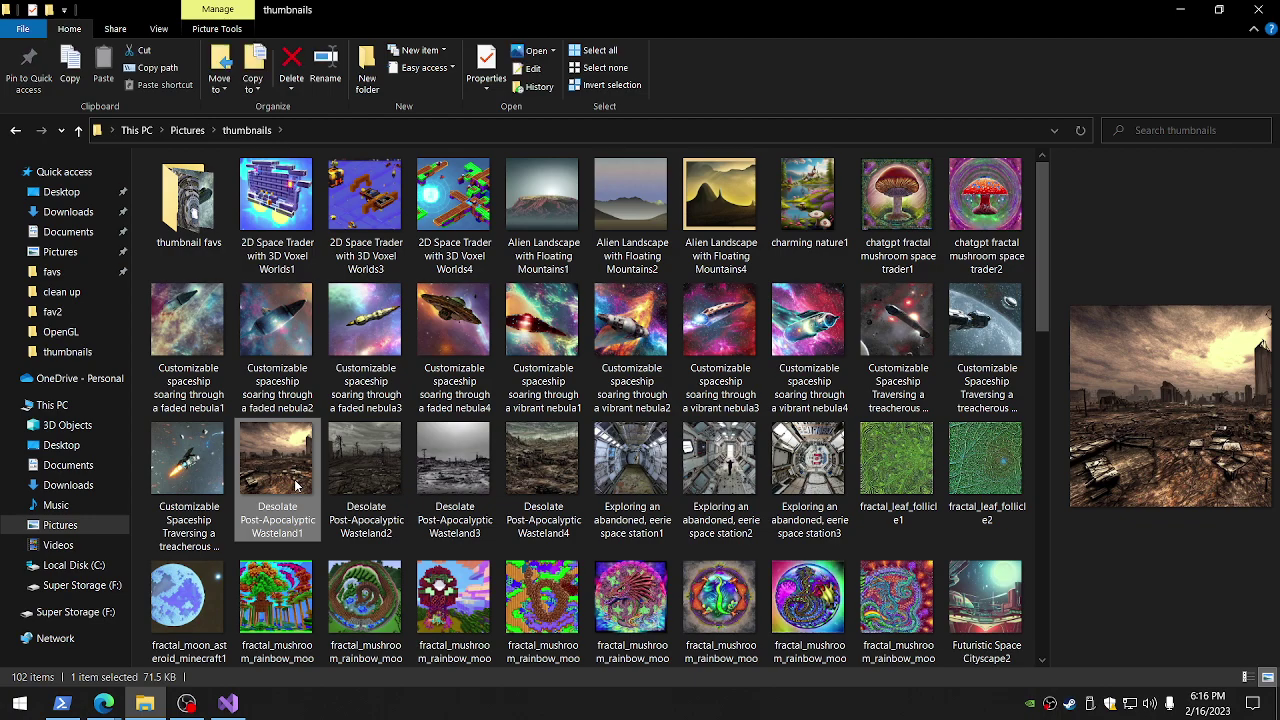
{"action": "left_click", "coordinate": [372, 480]}
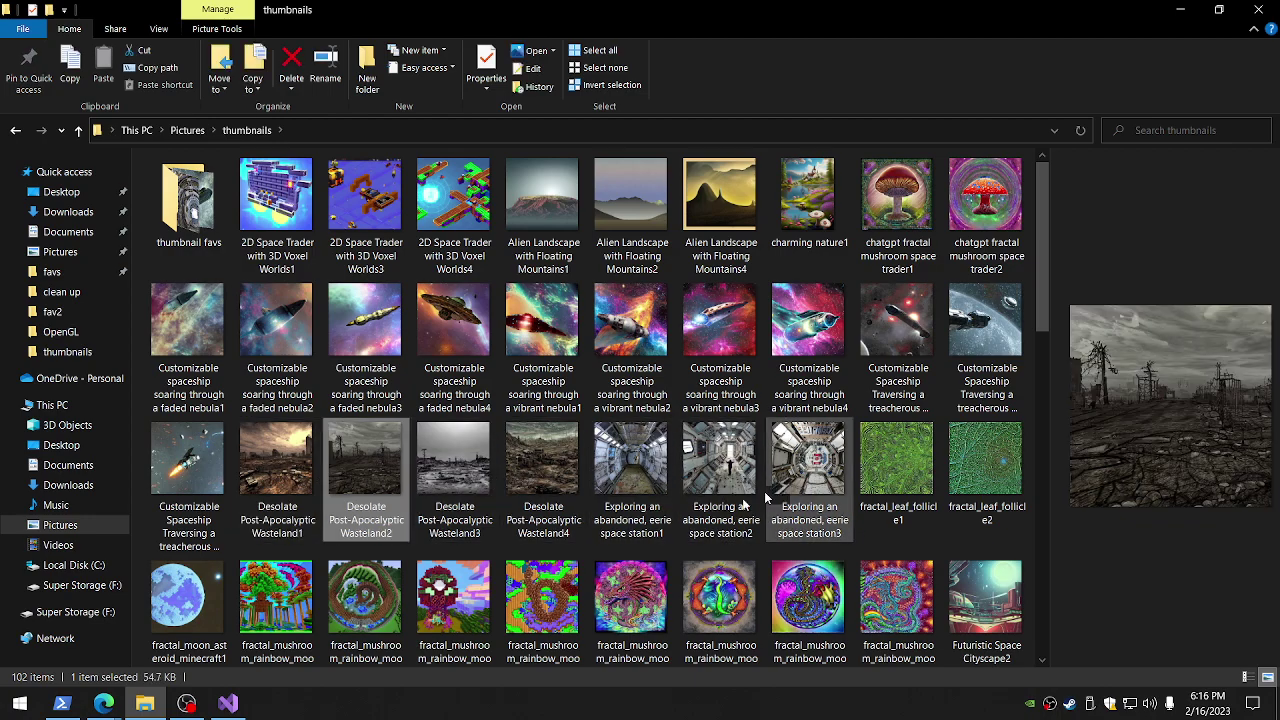
{"action": "scroll", "coordinate": [659, 527], "scroll_direction": "down", "scroll_amount": 1}
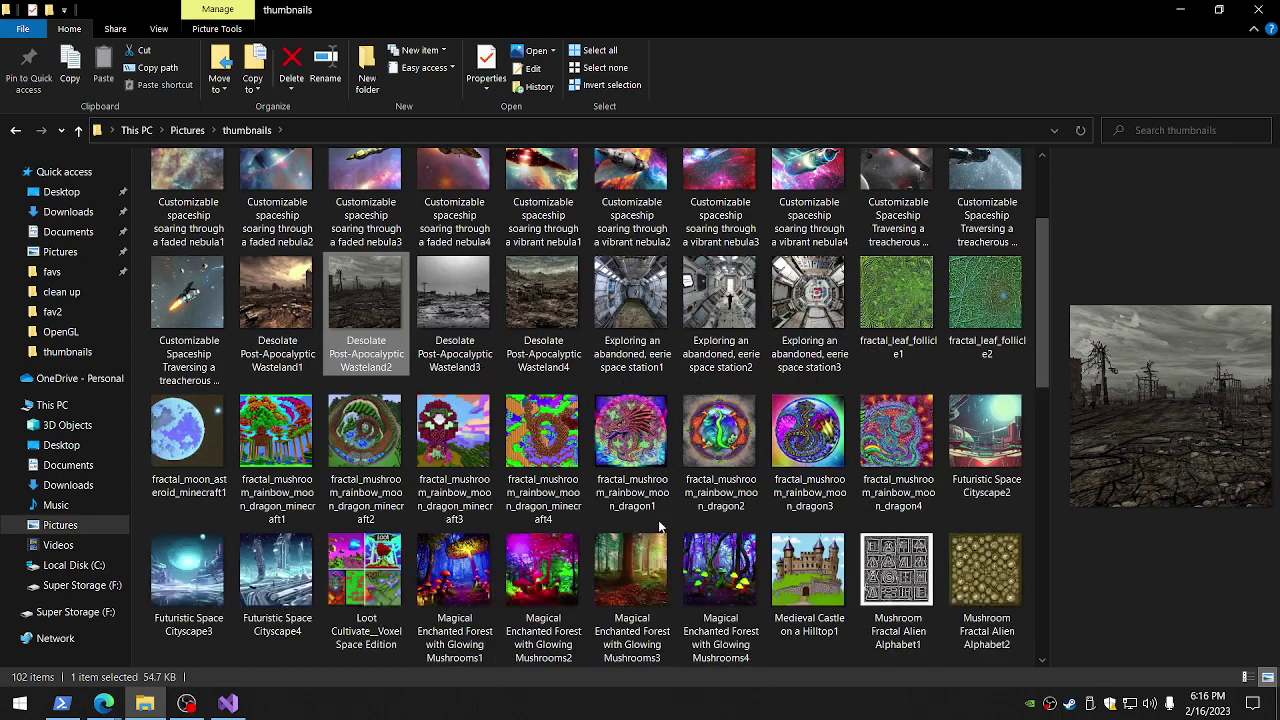
{"action": "left_click", "coordinate": [306, 452]}
{"action": "left_click", "coordinate": [181, 452]}
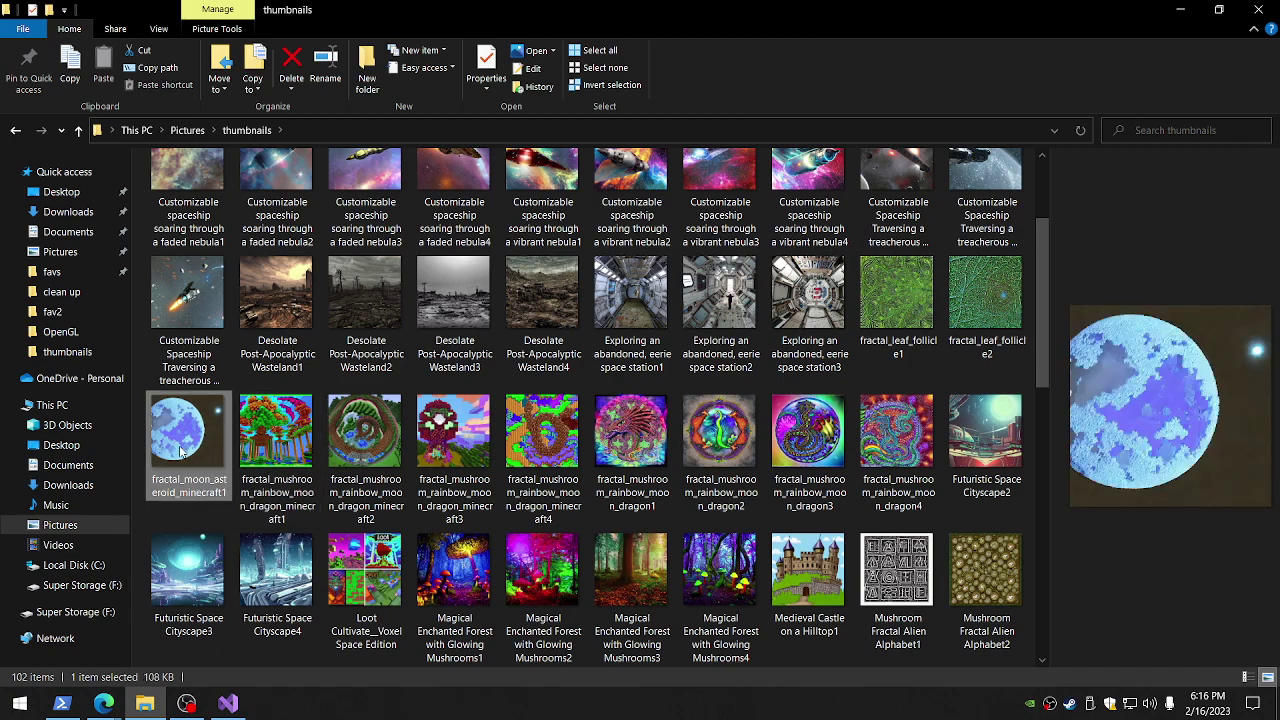
{"action": "left_click", "coordinate": [278, 570]}
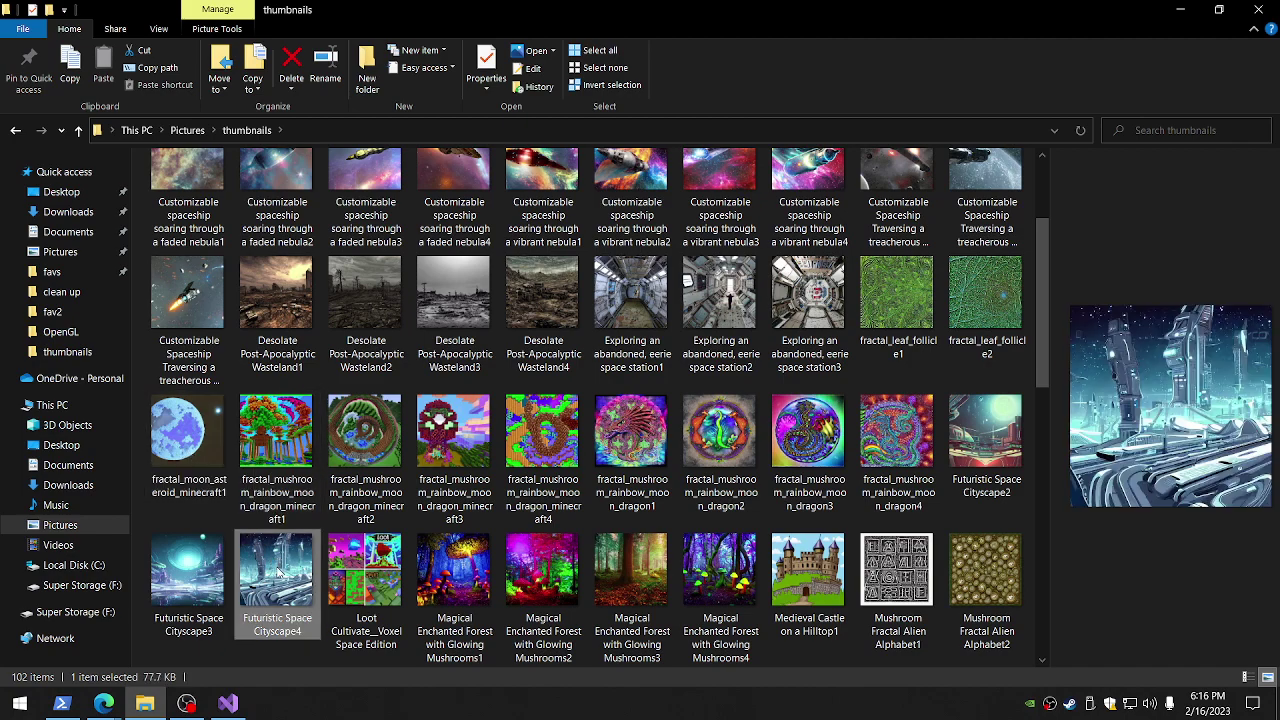
{"action": "left_click", "coordinate": [488, 567]}
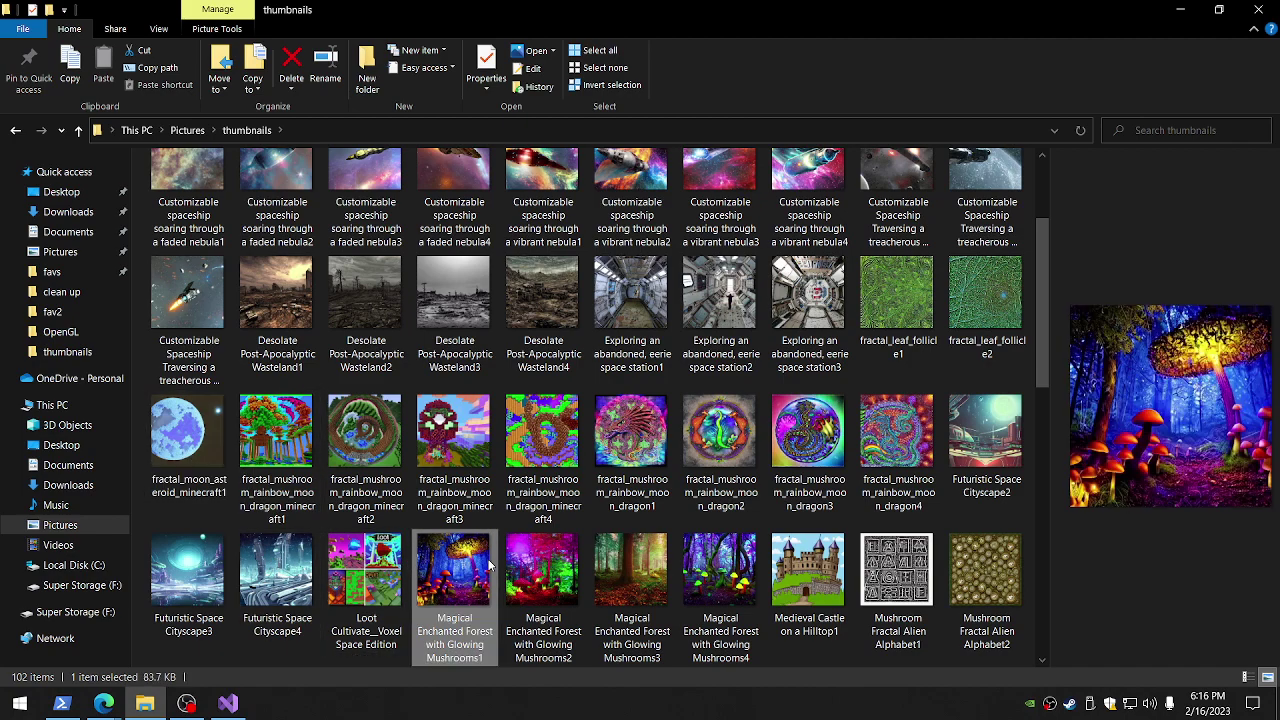
{"action": "left_click", "coordinate": [548, 564]}
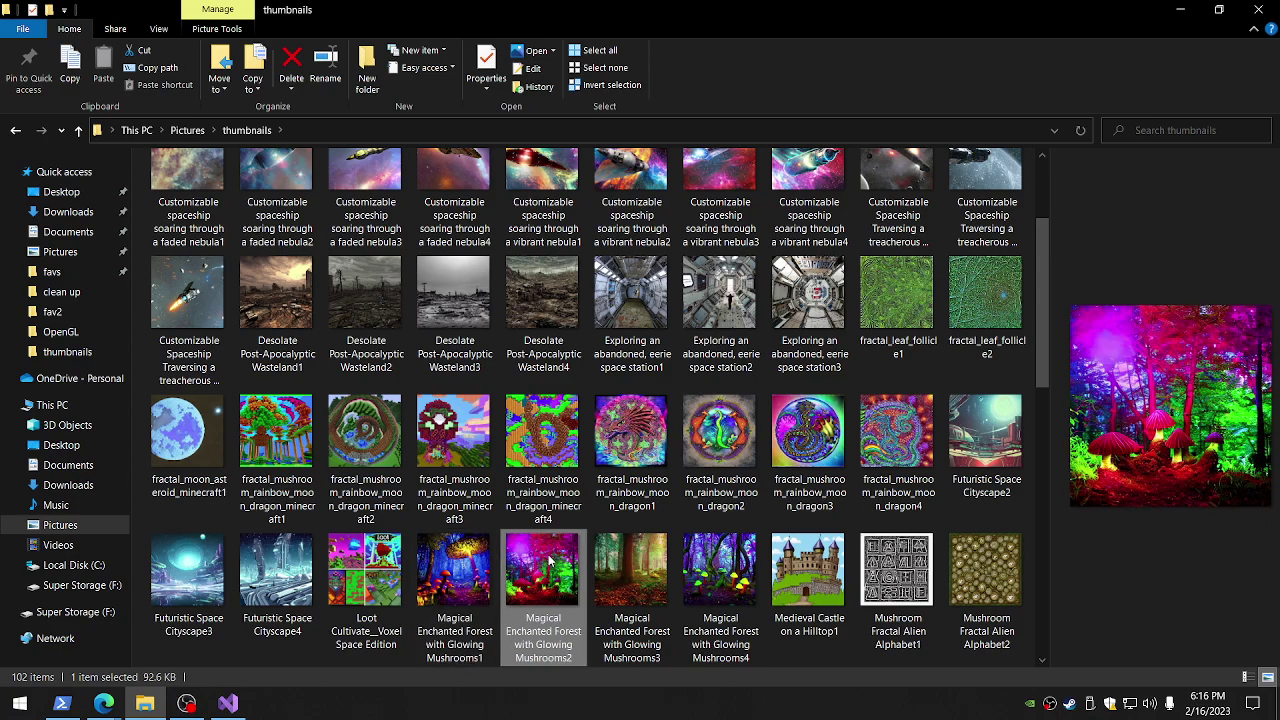
{"action": "scroll", "coordinate": [548, 563], "scroll_direction": "down", "scroll_amount": 3}
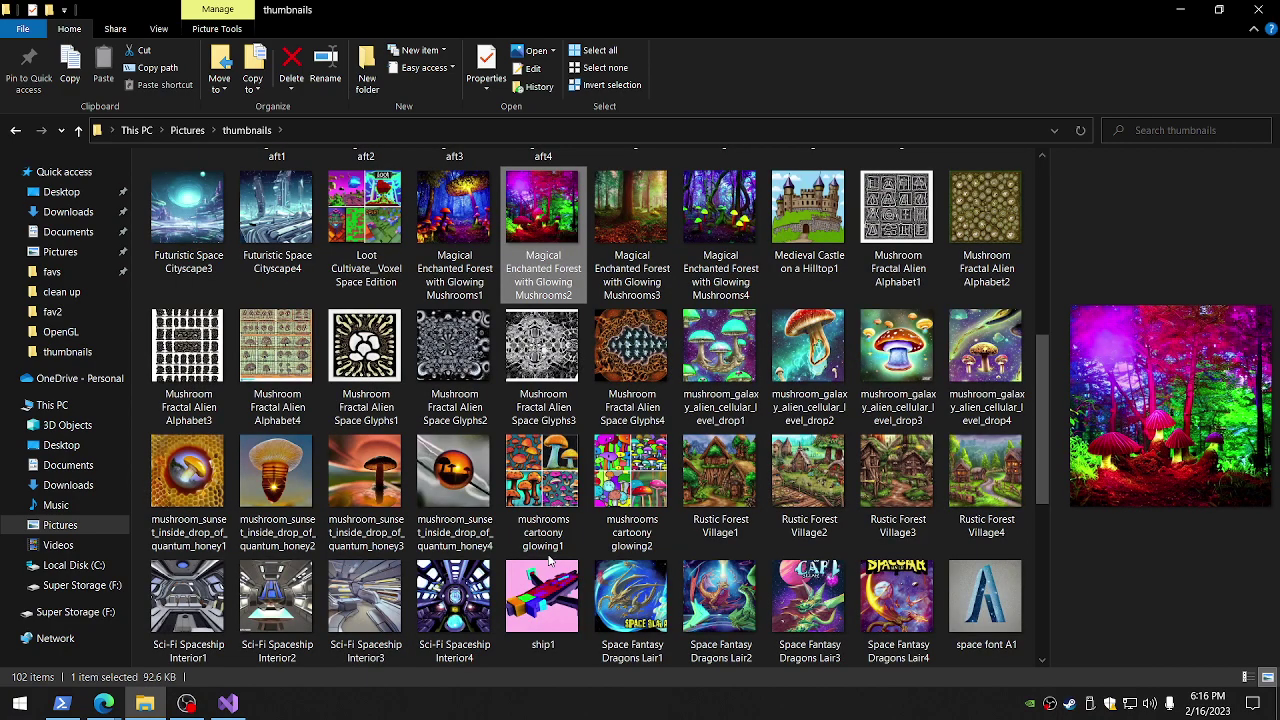
Preview and compare the four Sci-Fi Spaceship Interior images in the thumbnails folder
{"action": "left_click", "coordinate": [192, 598]}
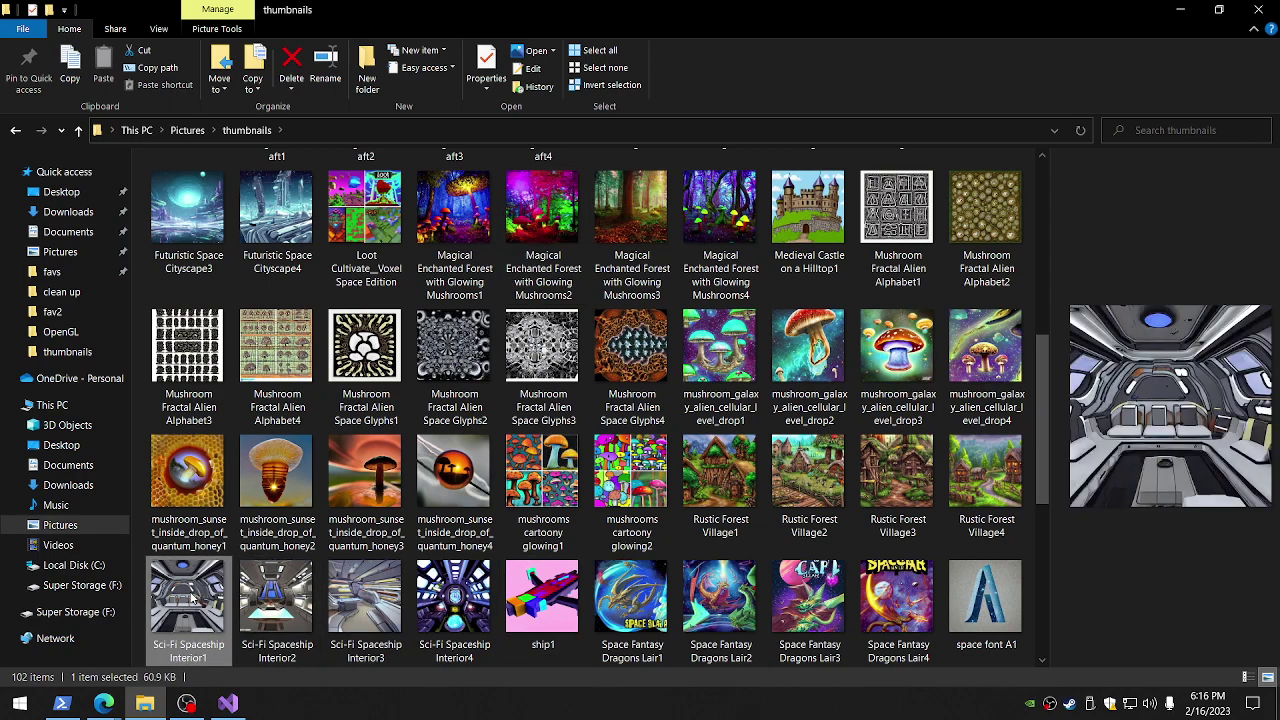
{"action": "key", "text": "shift+Right"}
{"action": "key", "text": "shift+Right"}
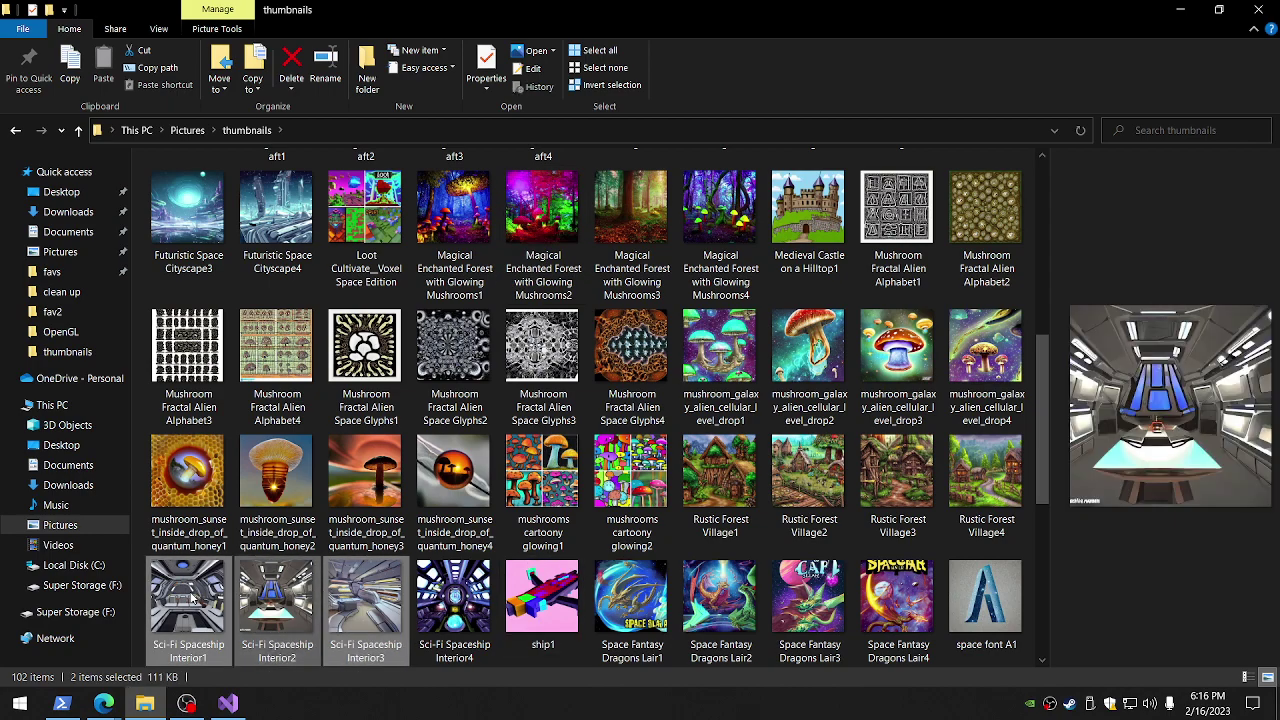
{"action": "key", "text": "shift+Right"}
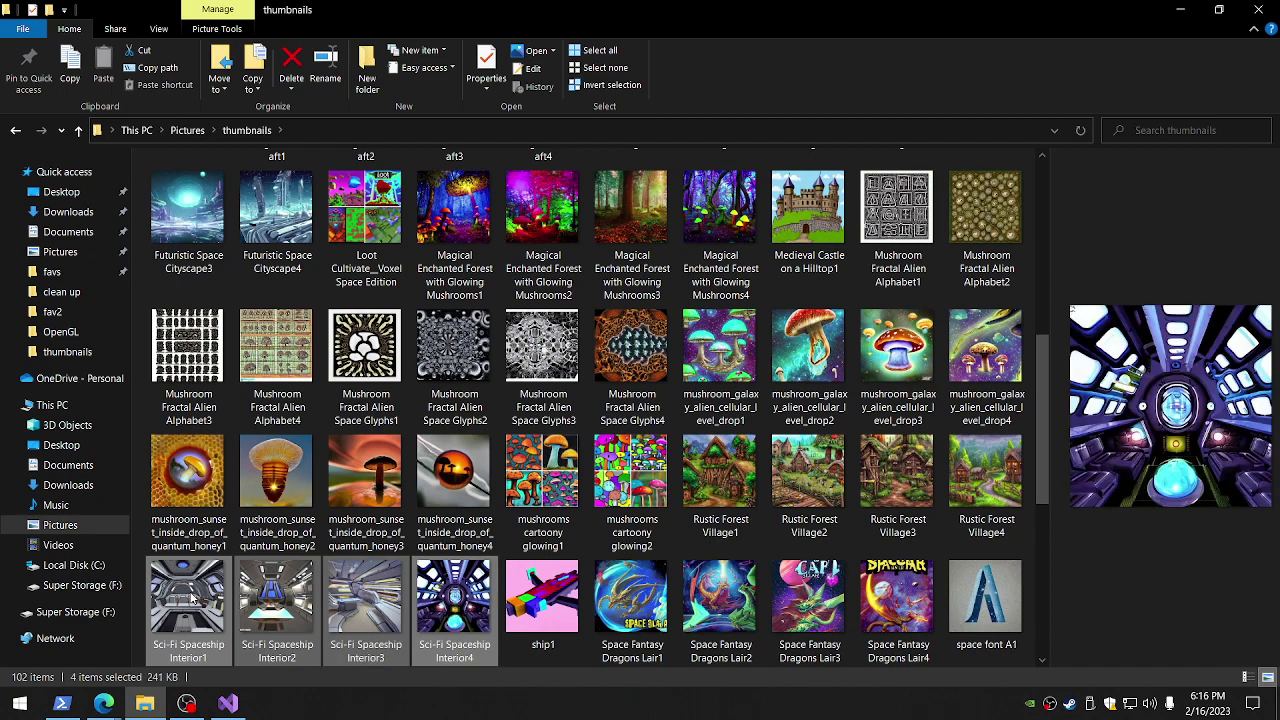
{"action": "key", "text": "shift+Right"}
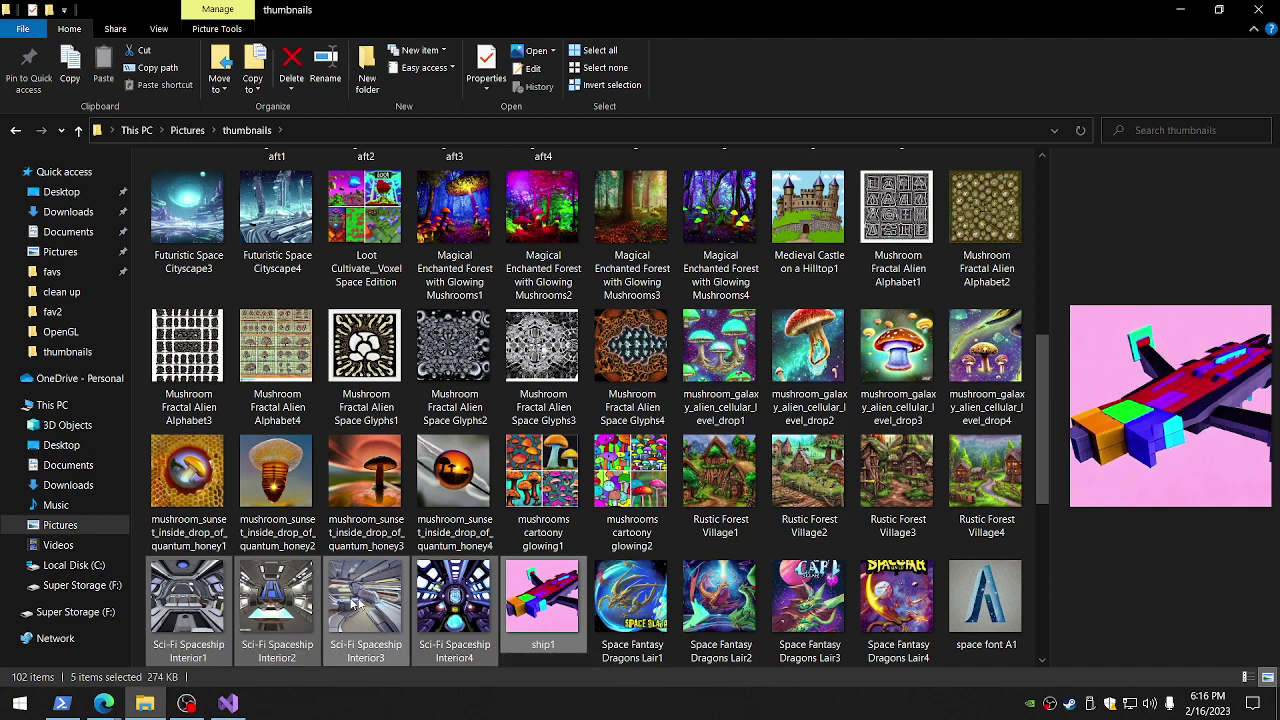
{"action": "left_click", "coordinate": [455, 598]}
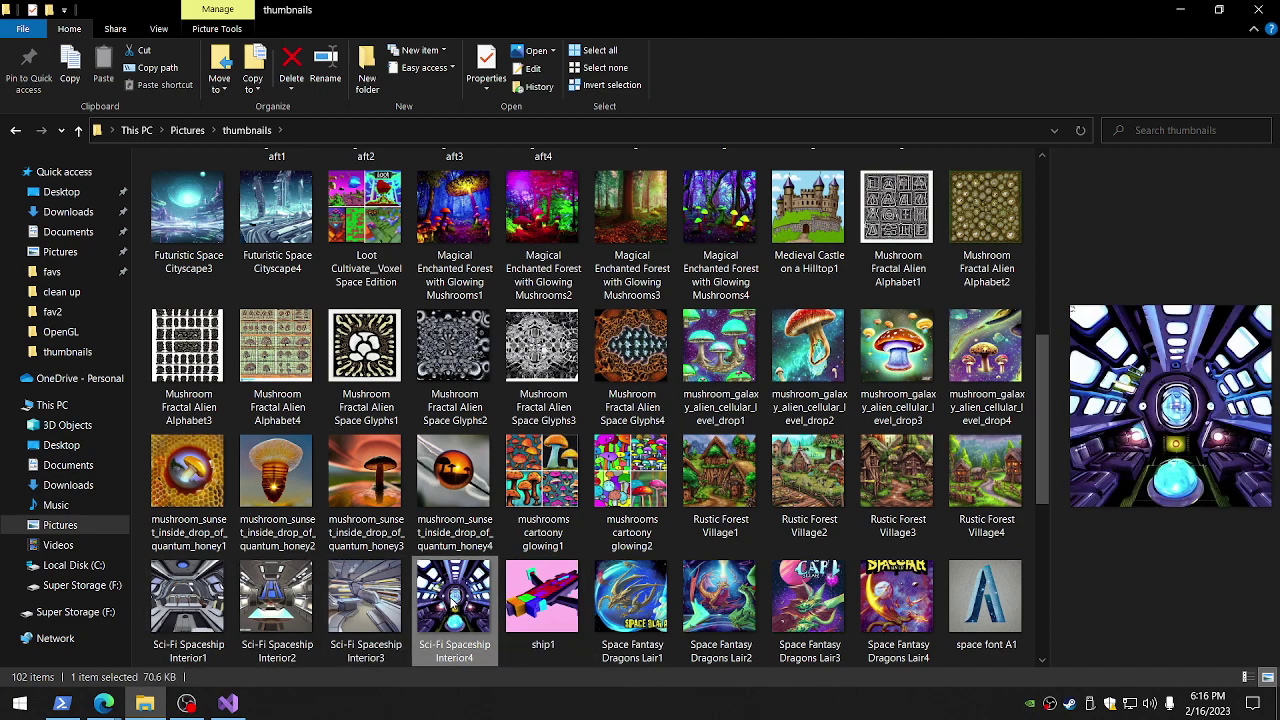
{"action": "left_click", "coordinate": [364, 604]}
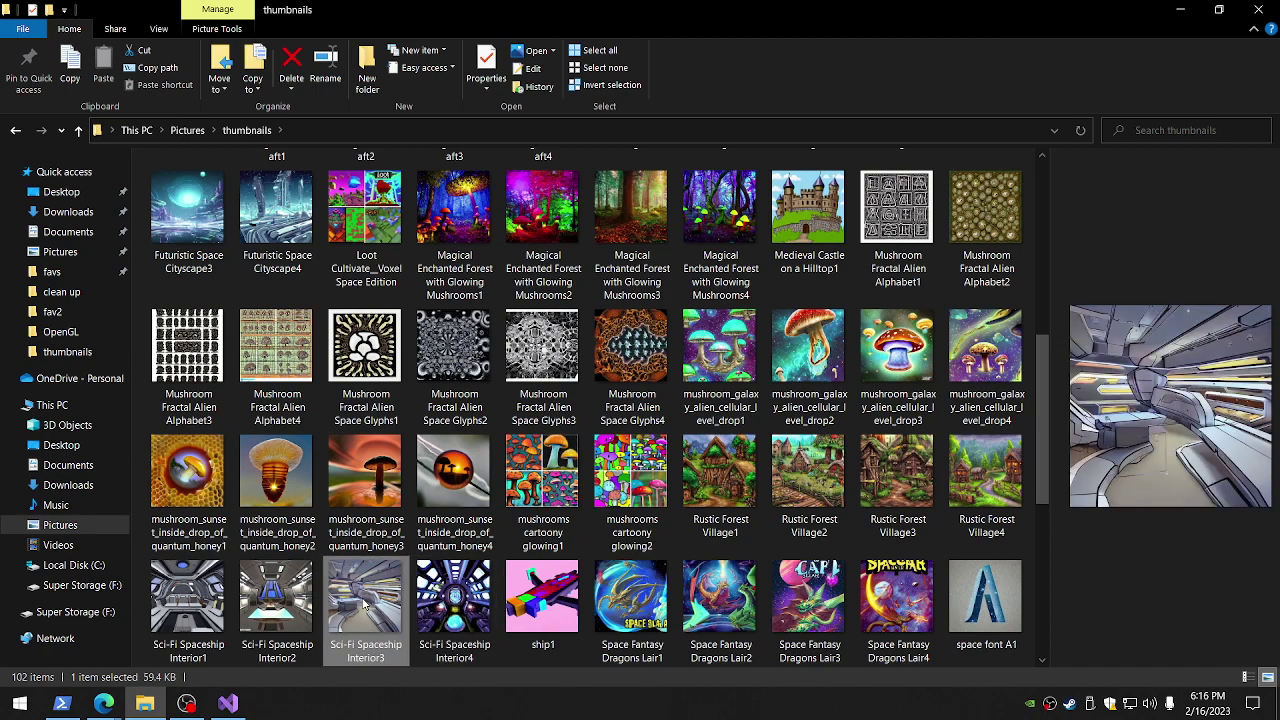
{"action": "left_click", "coordinate": [310, 606]}
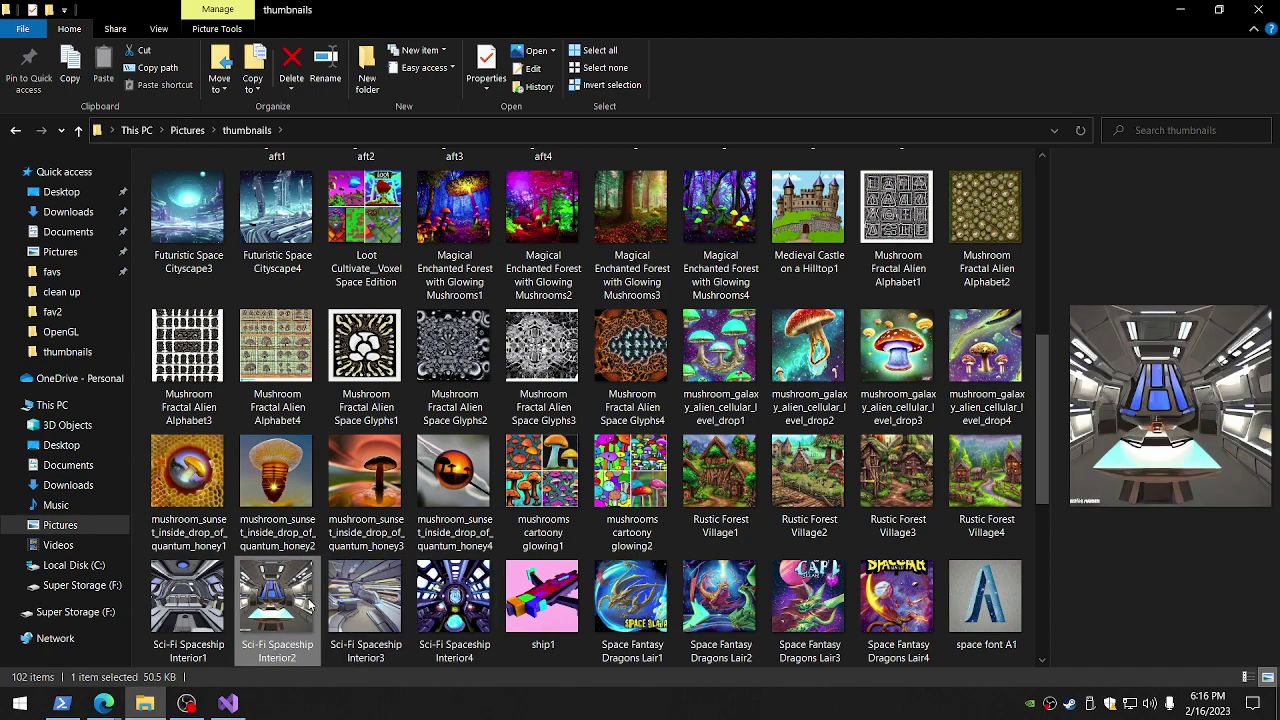
{"action": "left_click", "coordinate": [190, 605]}
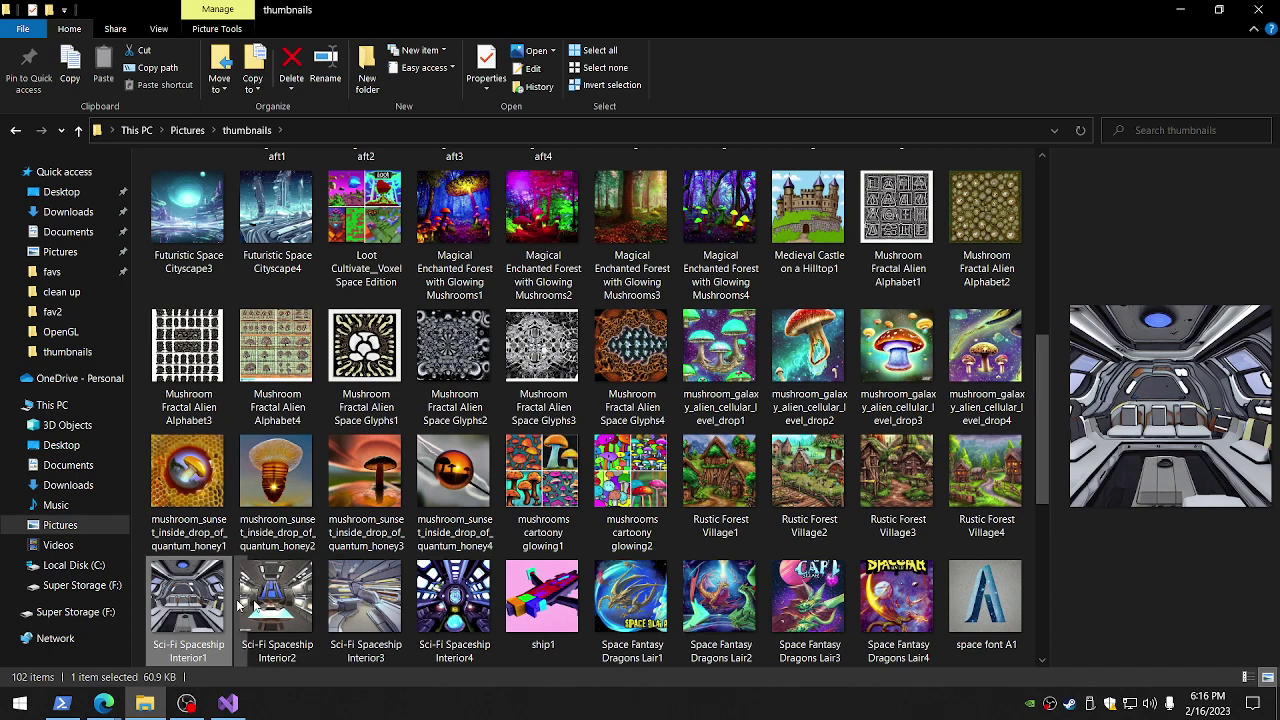
Move "Sci-Fi Spaceship Interior2" and "Sci-Fi Spaceship Interior4" into the thumbnail favs folder
{"action": "left_click", "coordinate": [430, 602]}
{"action": "left_click", "coordinate": [298, 603], "text": "ctrl"}
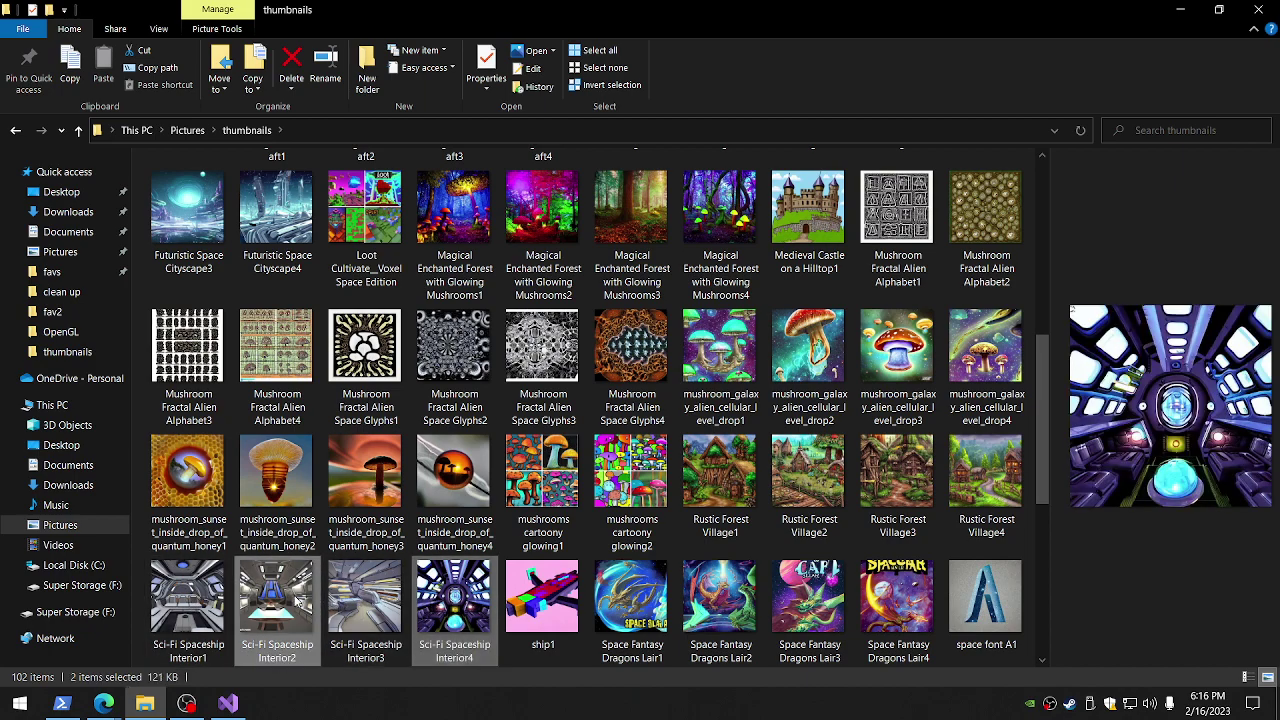
{"action": "right_click", "coordinate": [288, 605]}
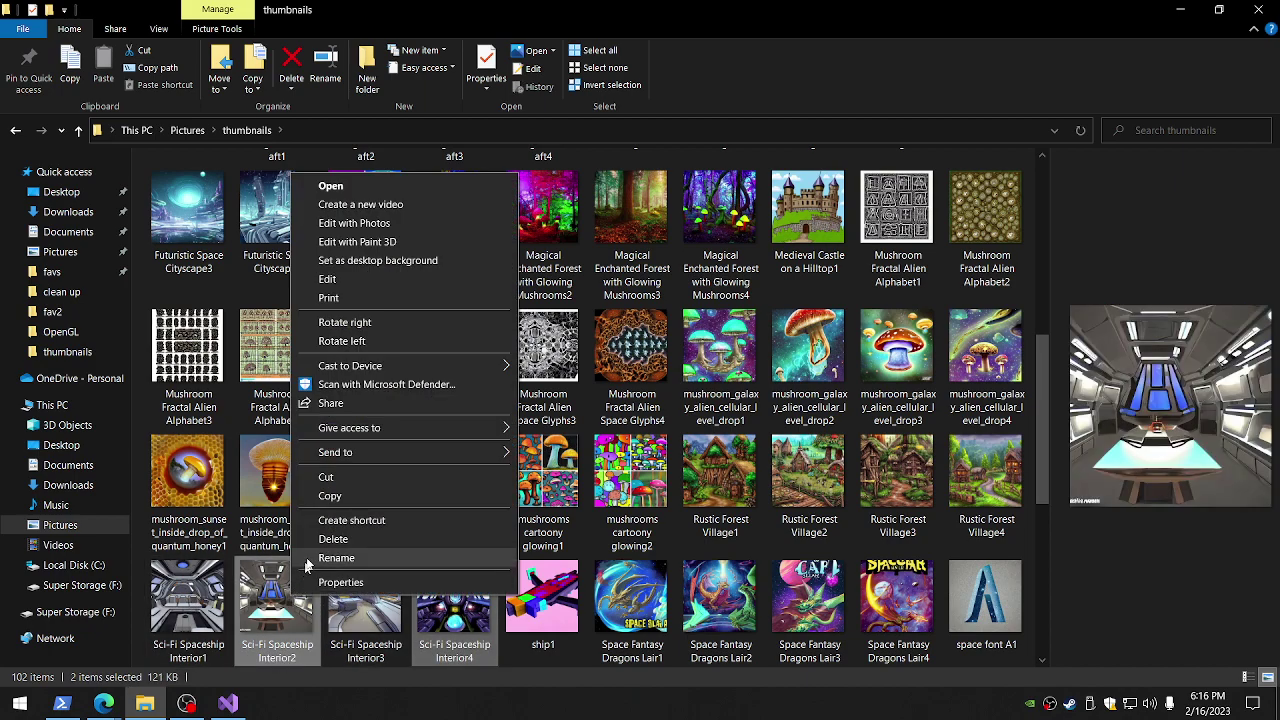
{"action": "left_click", "coordinate": [320, 476]}
{"action": "scroll", "coordinate": [324, 347], "scroll_direction": "up", "scroll_amount": 4}
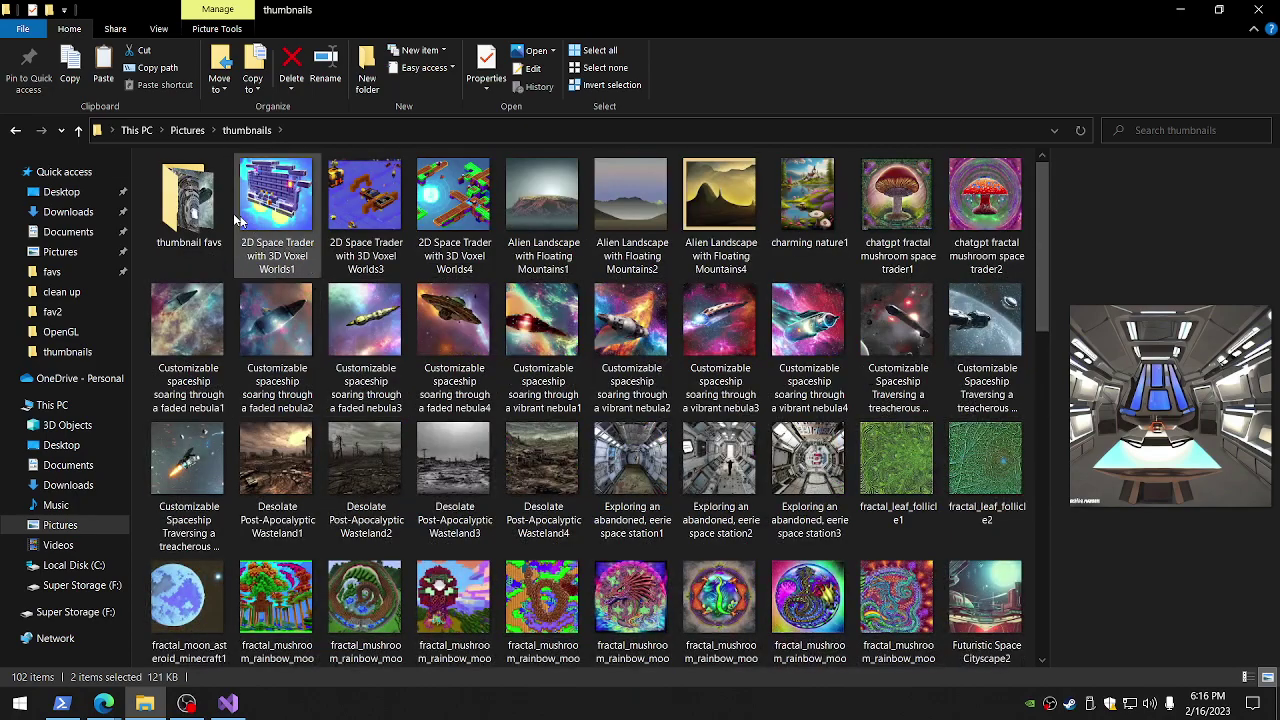
{"action": "double_click", "coordinate": [188, 195]}
{"action": "right_click", "coordinate": [351, 405]}
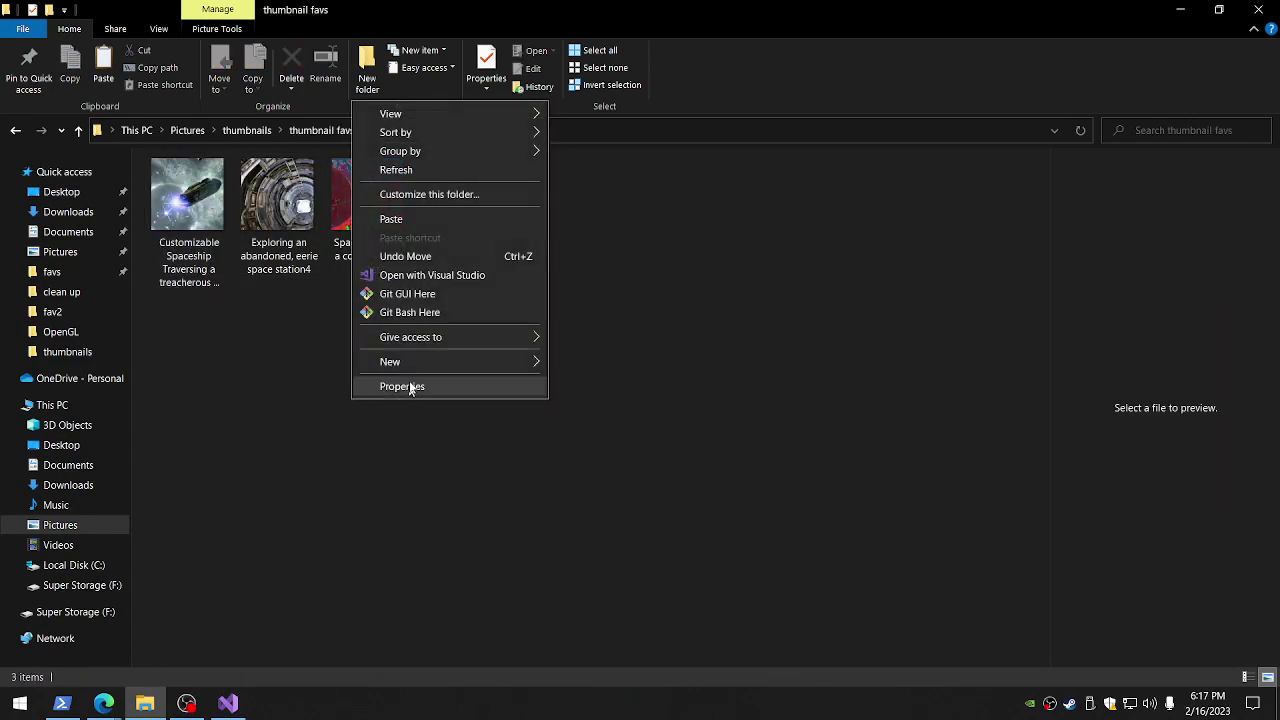
{"action": "left_click", "coordinate": [405, 220]}
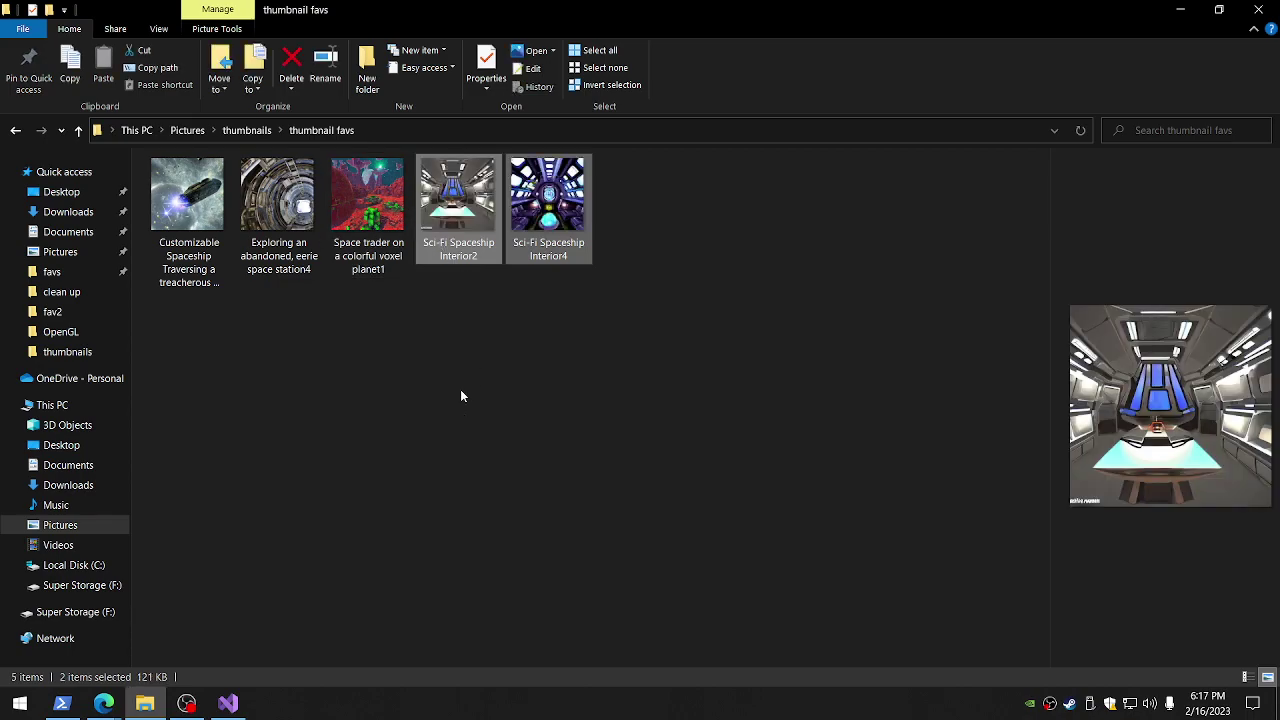
Display the thumbnail favs folder with extra large icons and clear the selection
{"action": "left_click", "coordinate": [159, 28]}
{"action": "left_click", "coordinate": [183, 51]}
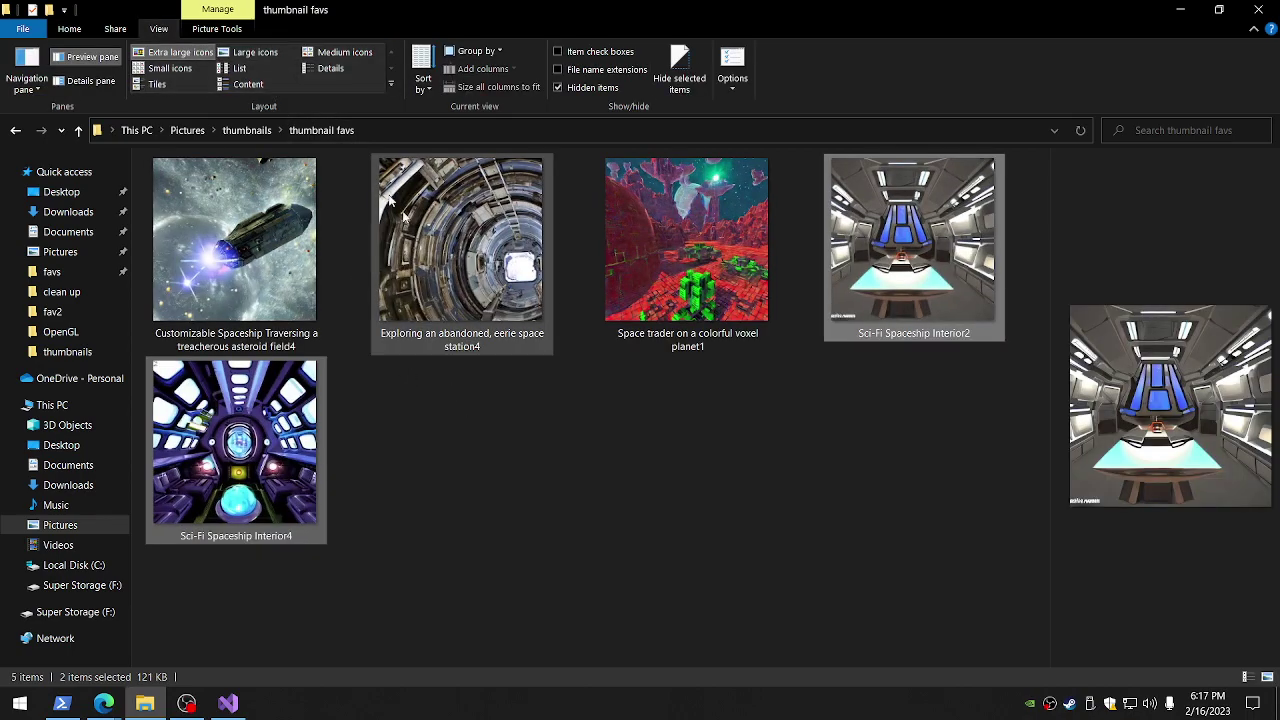
{"action": "left_click", "coordinate": [615, 550]}
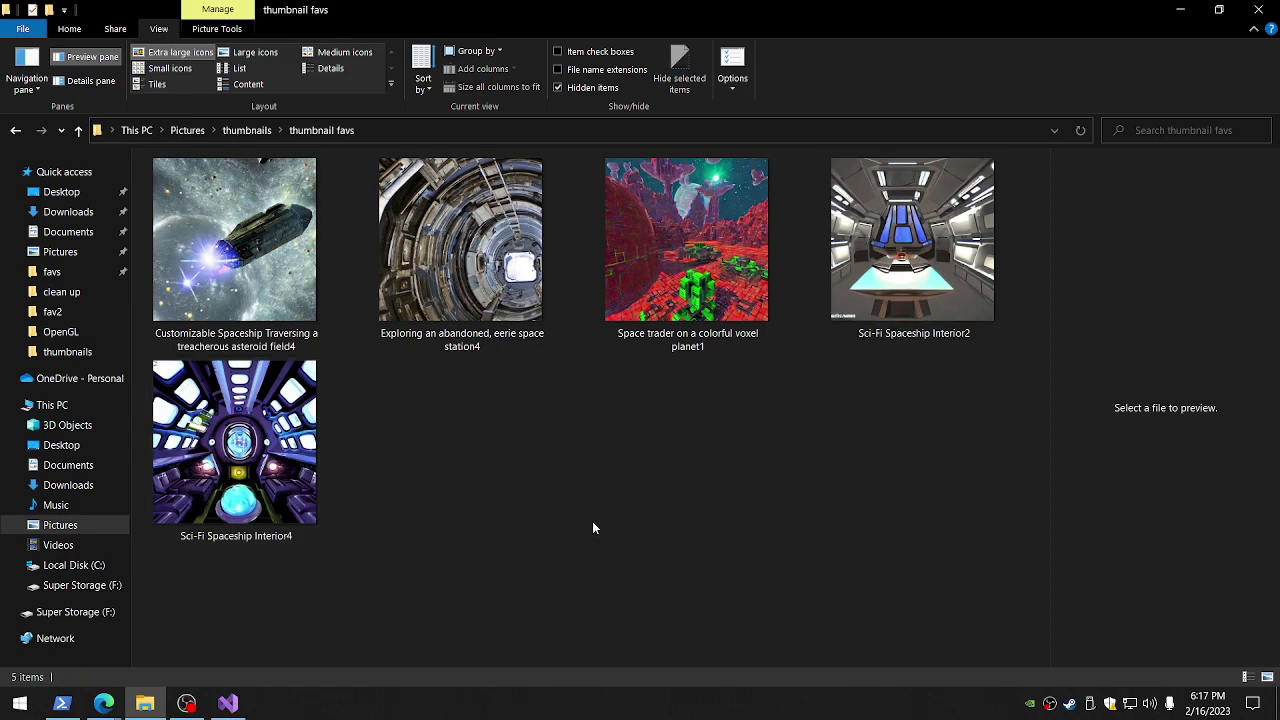
Return to the thumbnails folder and preview abandoned space station, vibrant nebula and fractal mushroom images
{"action": "left_click", "coordinate": [246, 130]}
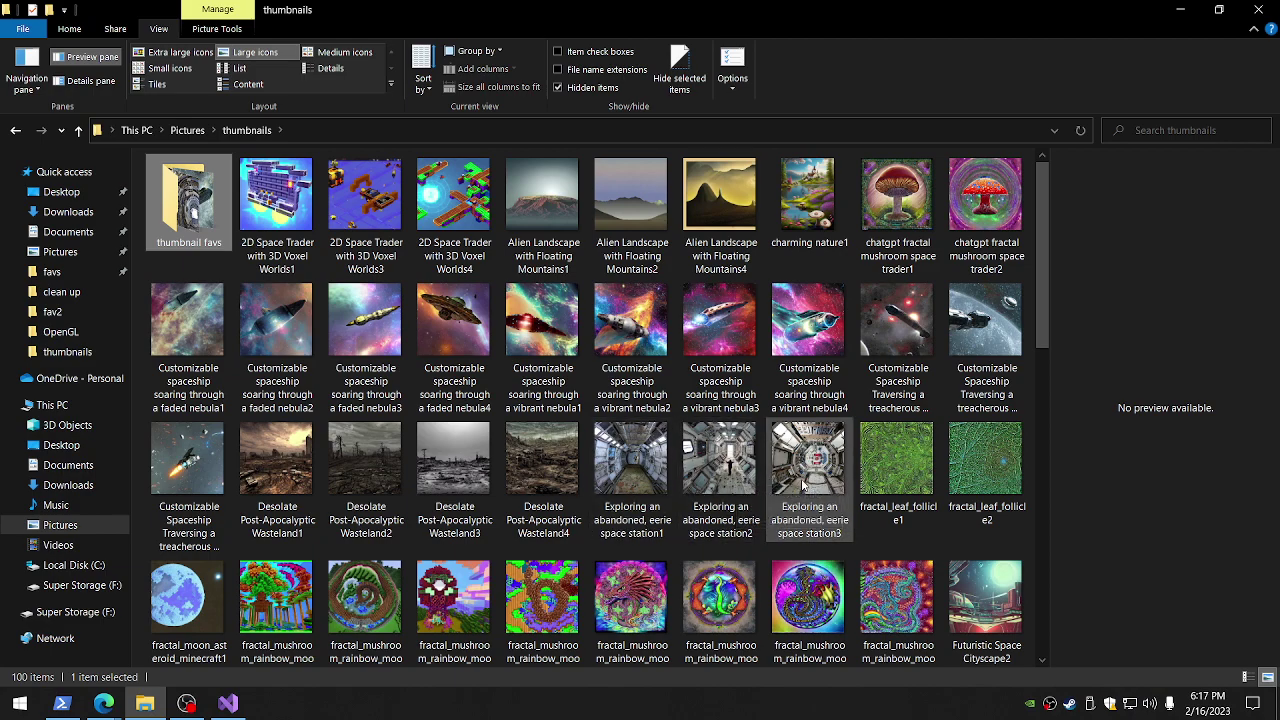
{"action": "left_click", "coordinate": [648, 480]}
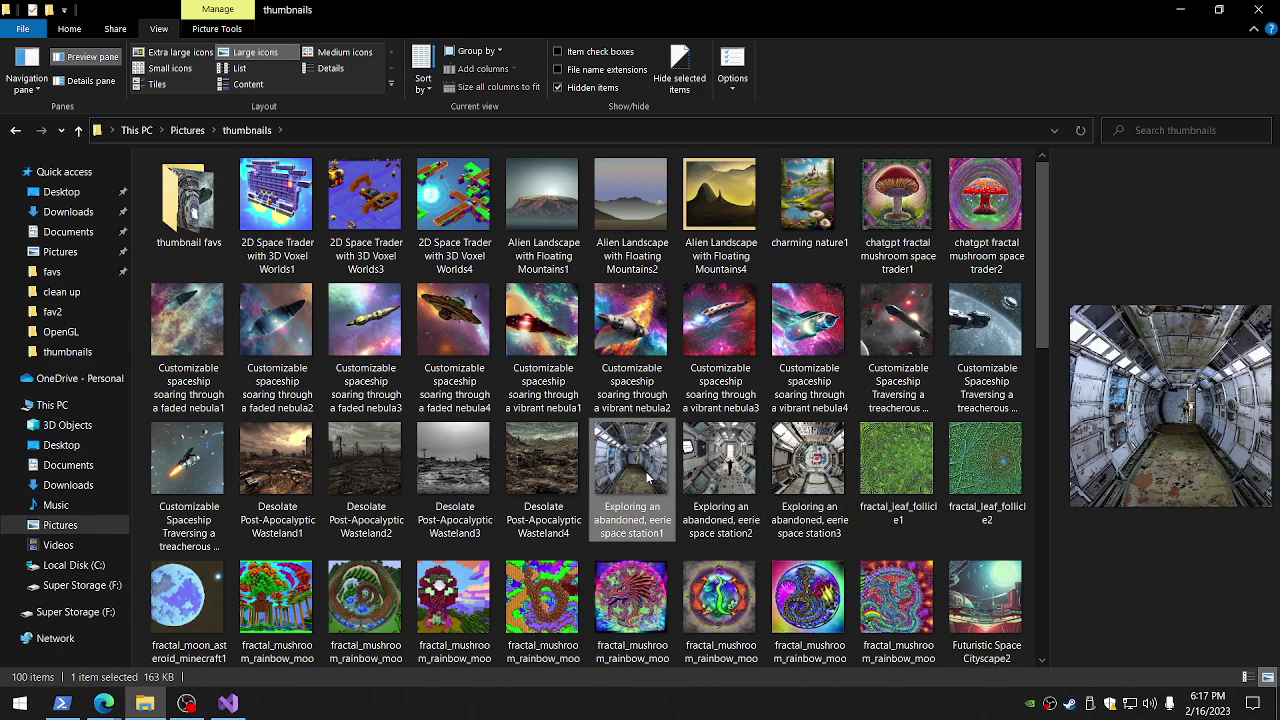
{"action": "left_click", "coordinate": [720, 478]}
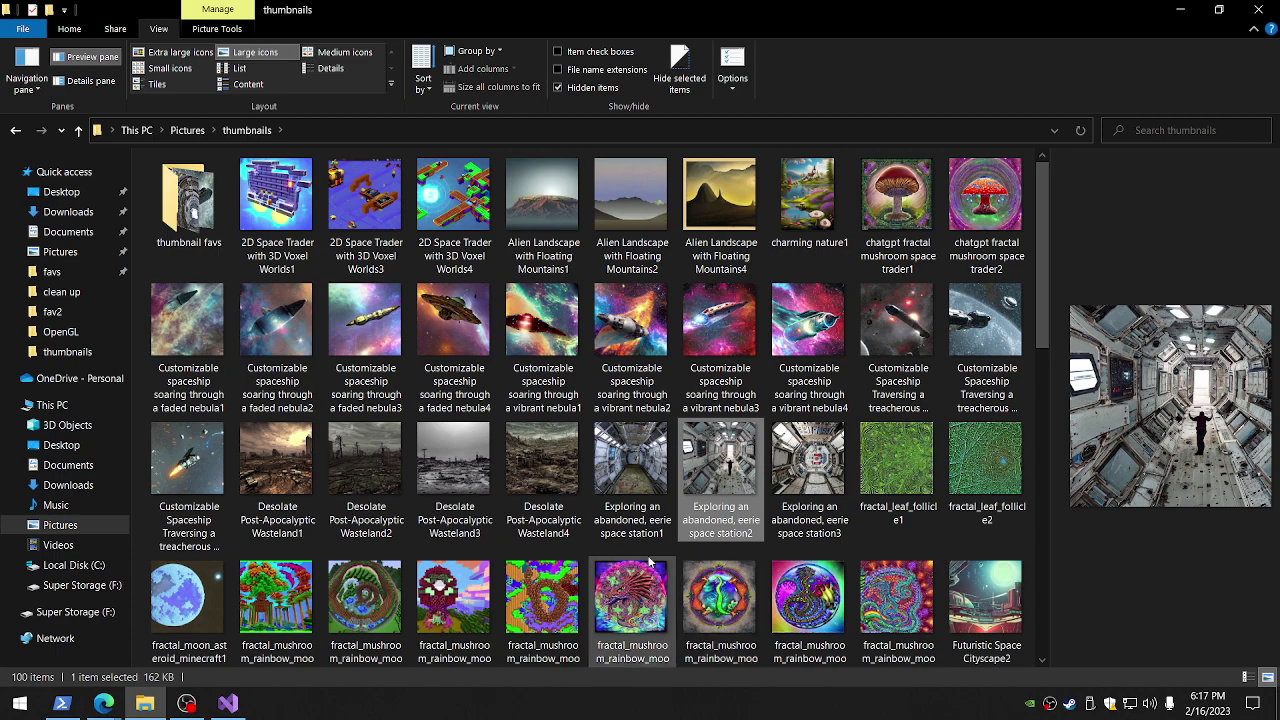
{"action": "left_click", "coordinate": [796, 354]}
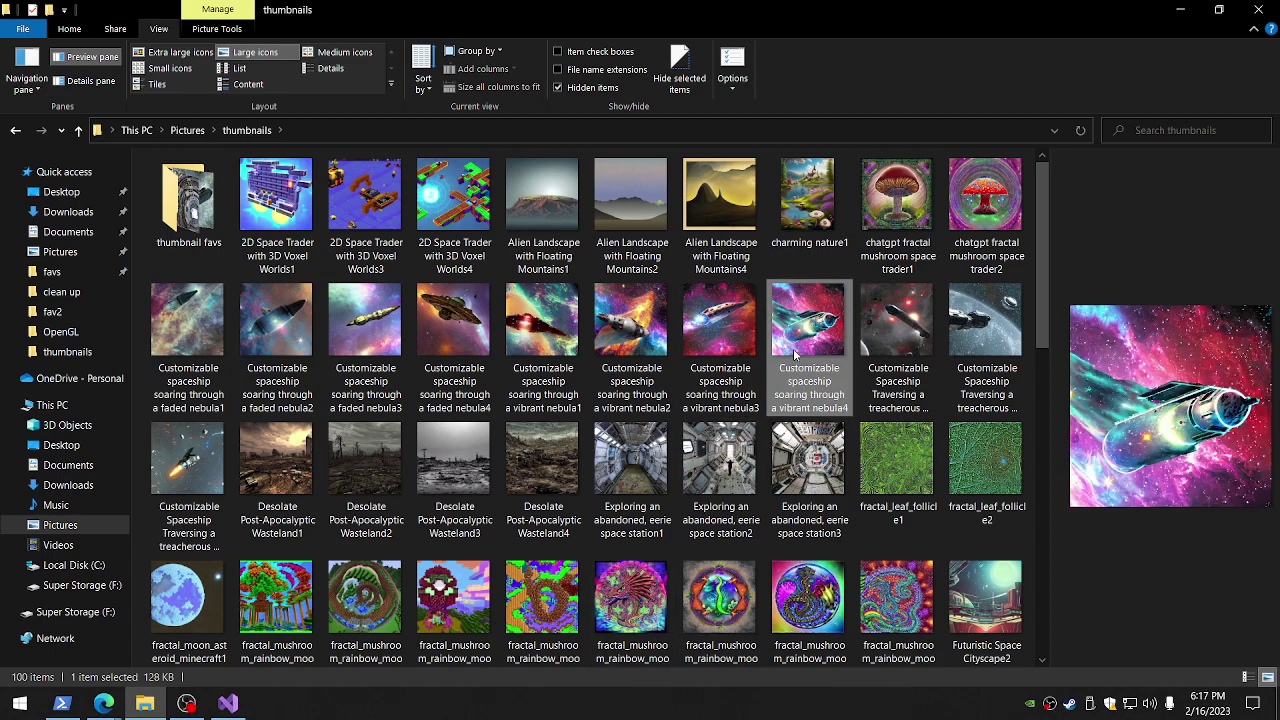
{"action": "left_click", "coordinate": [884, 234]}
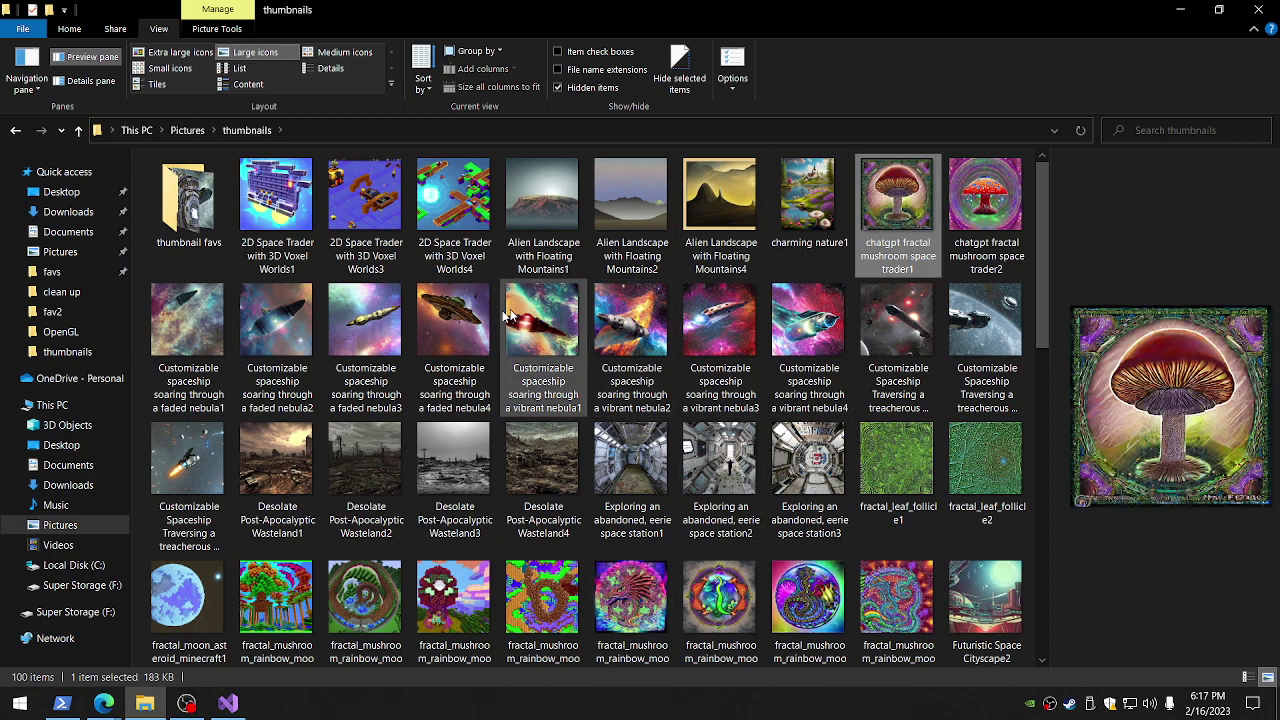
Look through the faded nebula images and move "Customizable spaceship soaring through a vibrant nebula1" into the thumbnail favs folder
{"action": "left_click", "coordinate": [177, 324]}
{"action": "key", "text": "Right"}
{"action": "key", "text": "Right"}
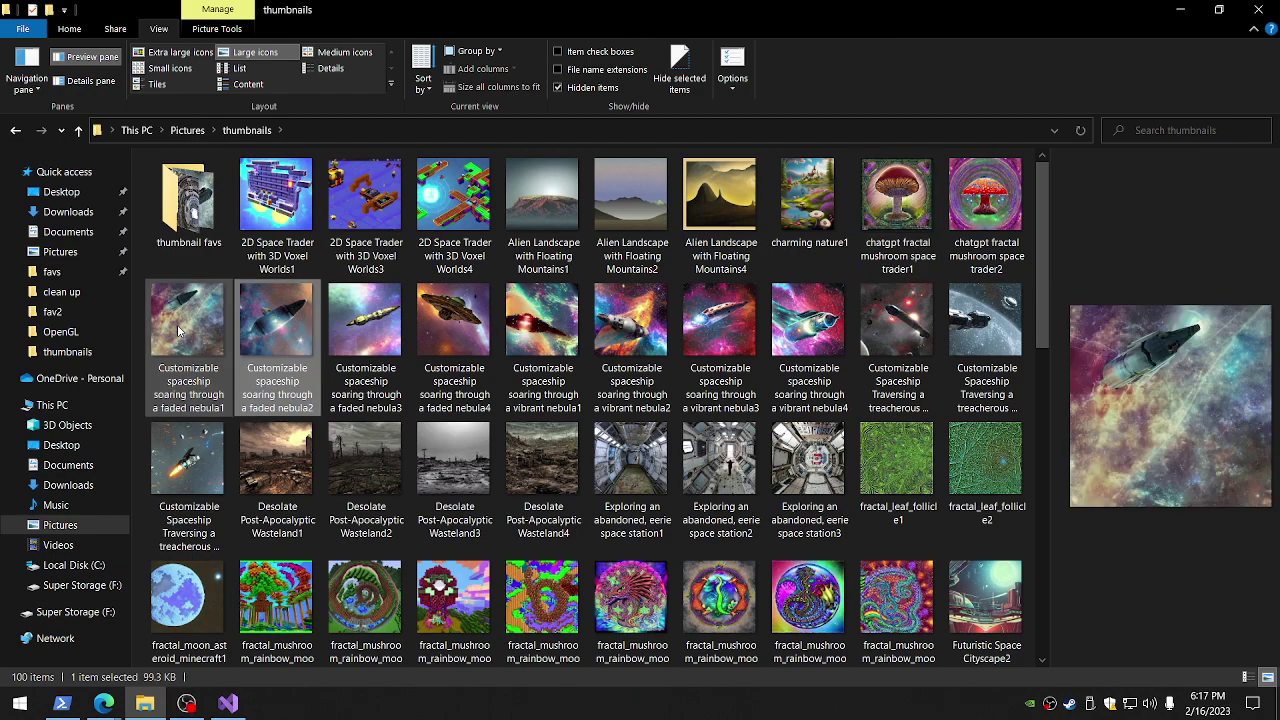
{"action": "key", "text": "Right"}
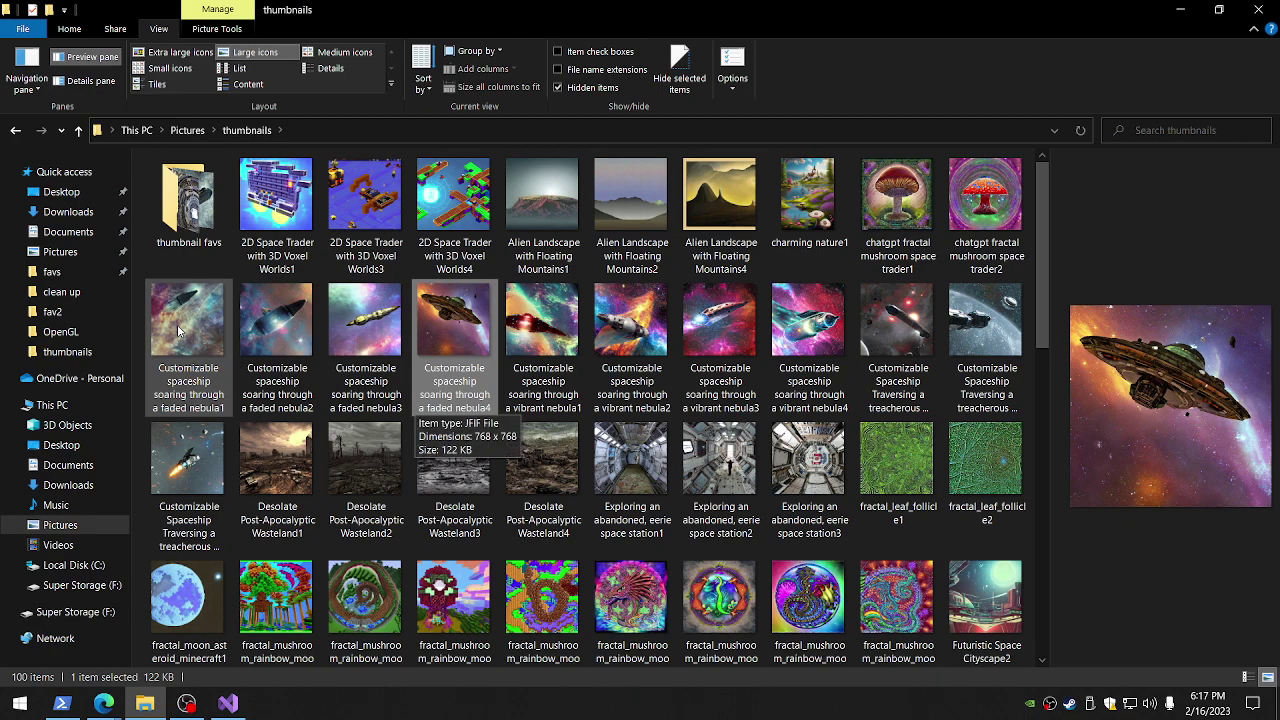
{"action": "key", "text": "Right"}
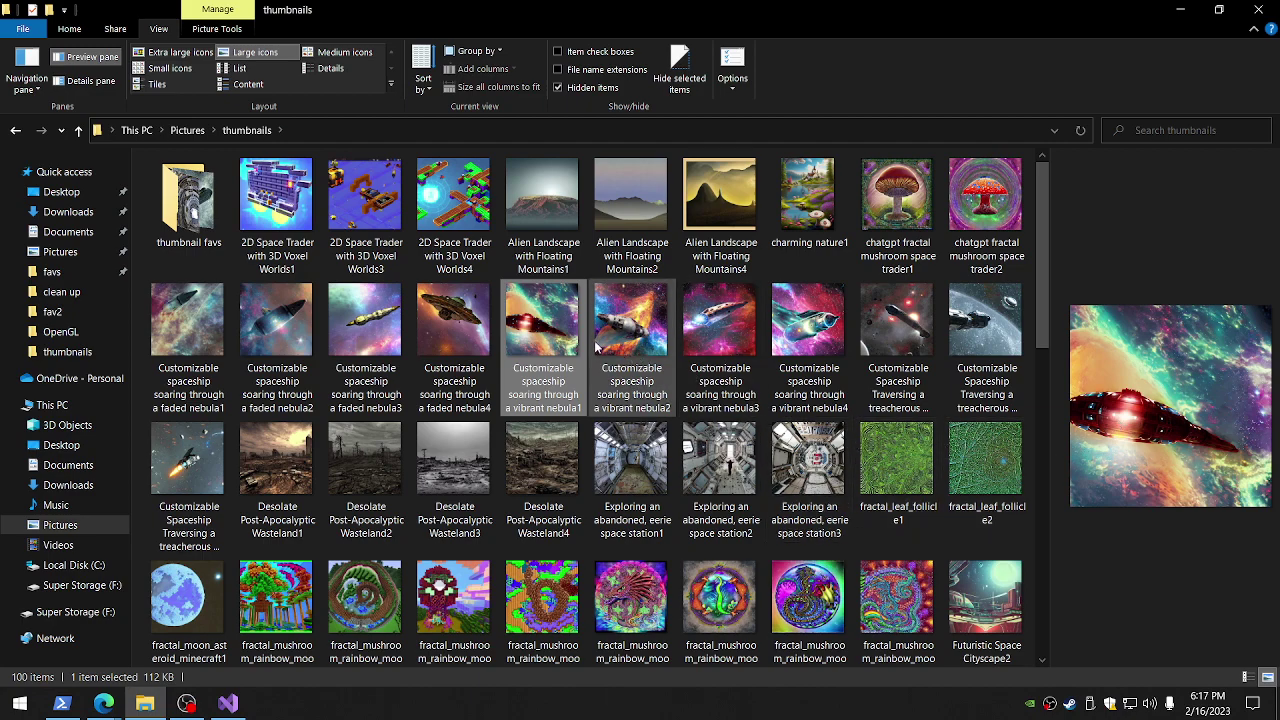
{"action": "left_click_drag", "start_coordinate": [547, 339], "coordinate": [188, 205]}
Preview the vibrant nebula and treacherous spaceship images and move the treacherous-journey spaceship image beside the large grey moon into the thumbnail favs folder
{"action": "left_click", "coordinate": [555, 343]}
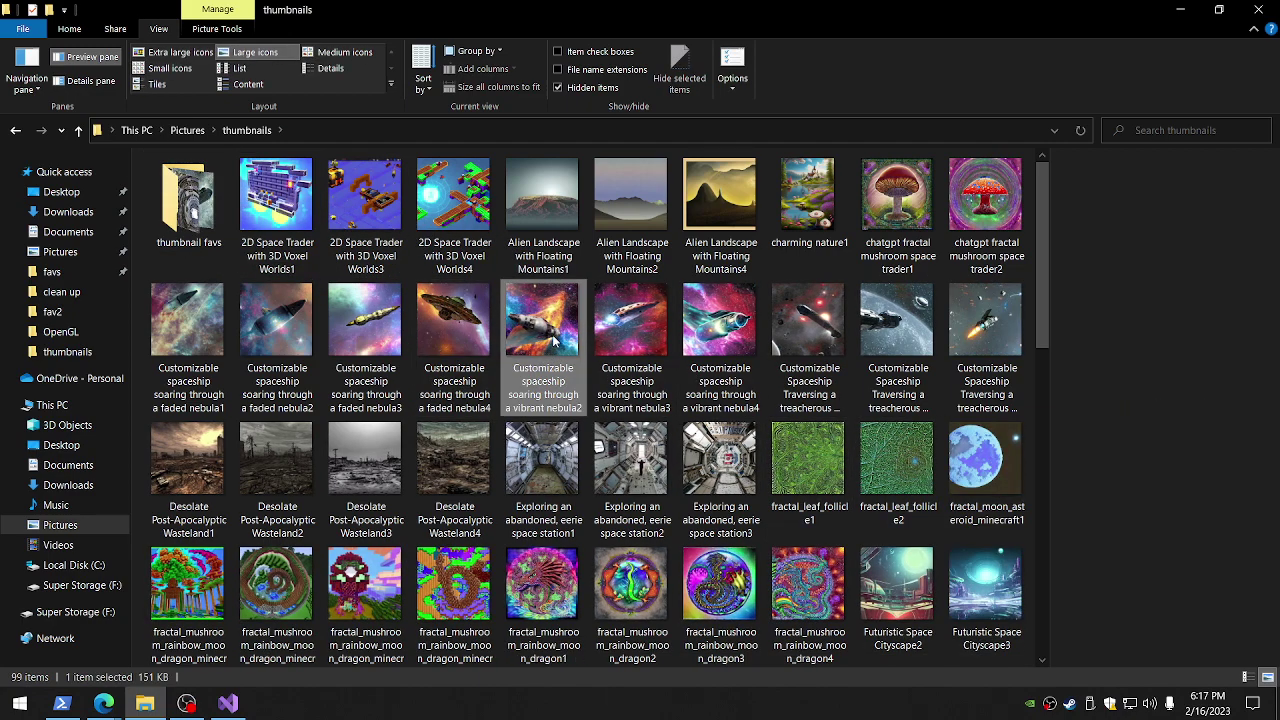
{"action": "key", "text": "Right"}
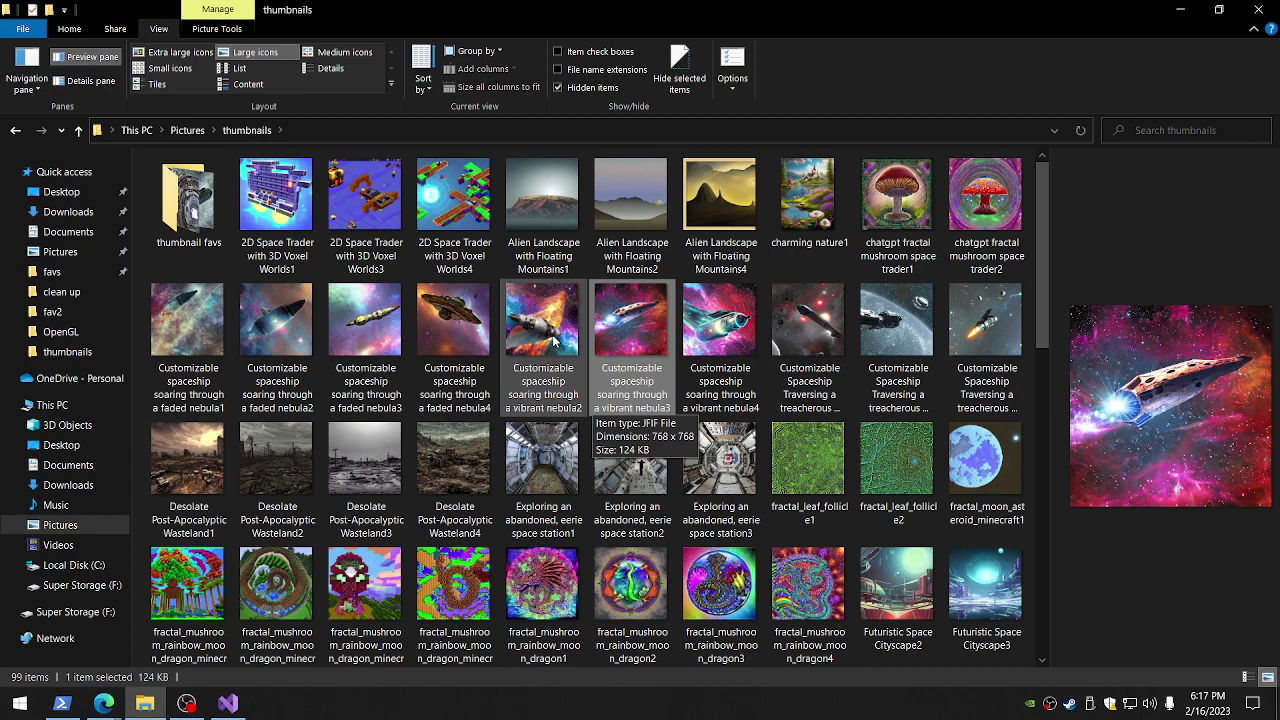
{"action": "key", "text": "Right"}
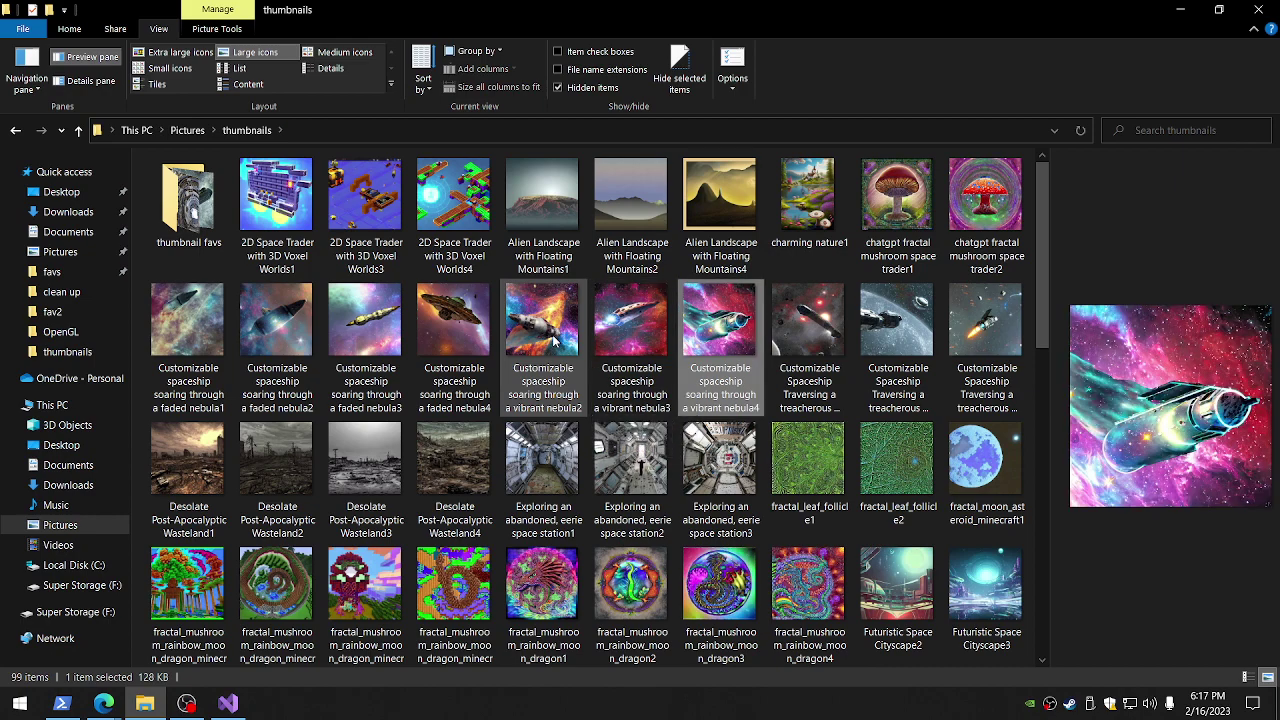
{"action": "key", "text": "Right"}
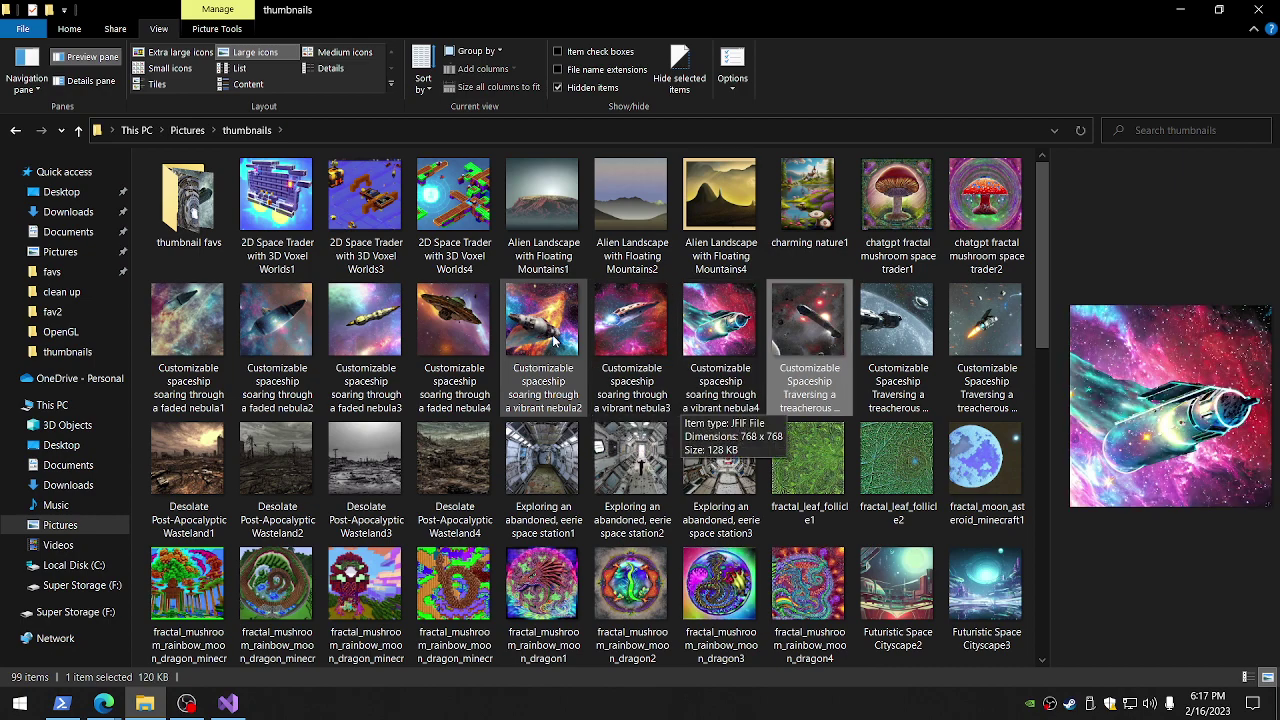
{"action": "key", "text": "Right"}
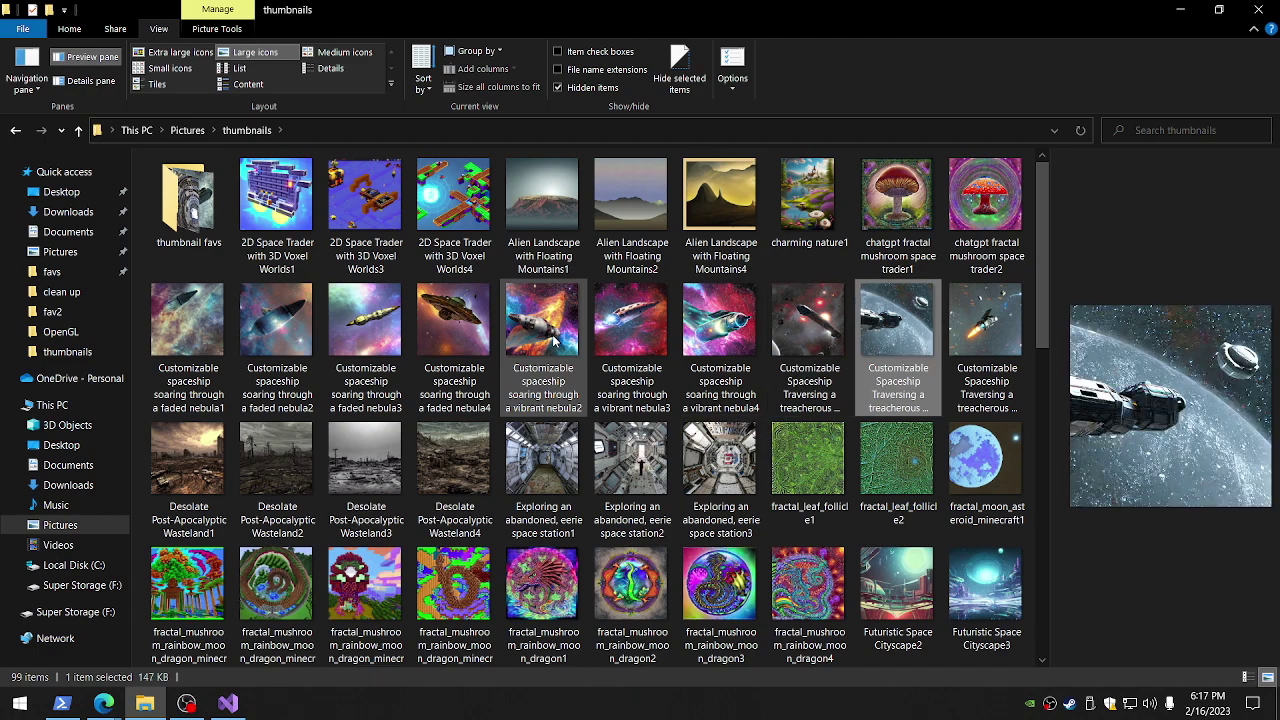
{"action": "key", "text": "Right"}
{"action": "key", "text": "Left"}
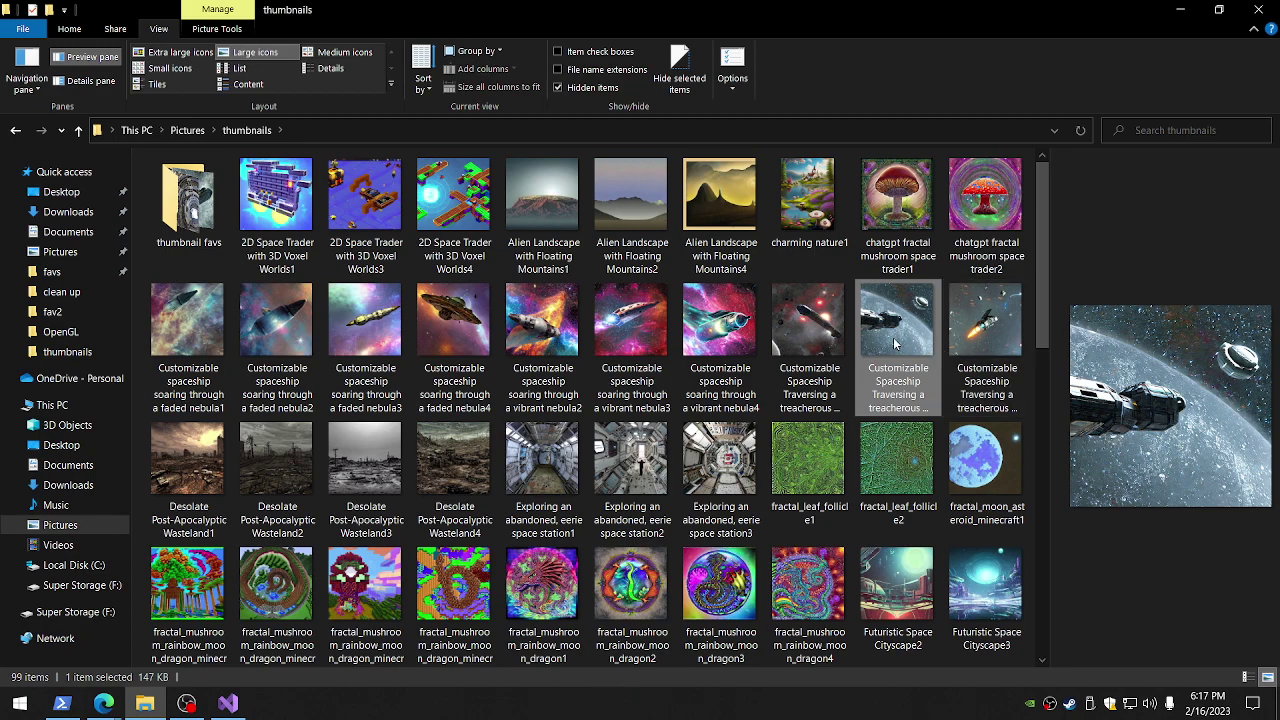
{"action": "left_click_drag", "start_coordinate": [895, 343], "coordinate": [192, 212]}
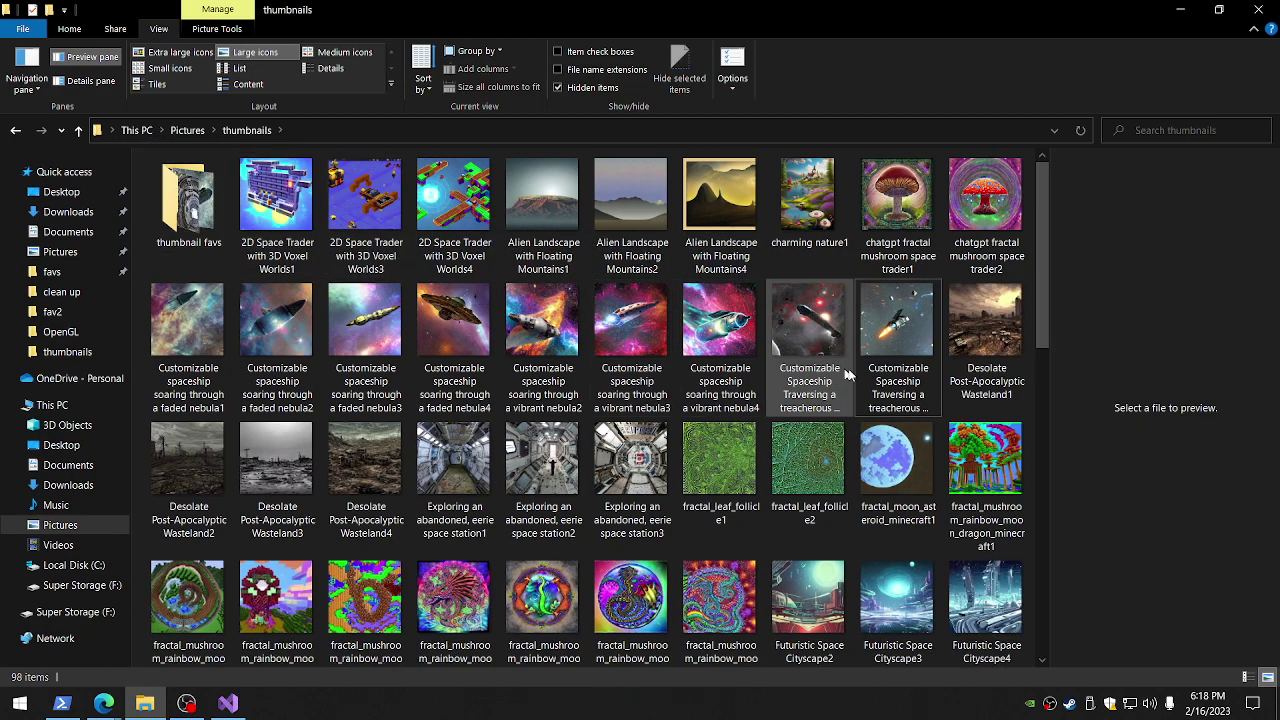
Preview the remaining treacherous spaceship image, the desolate wasteland images, the abandoned space station images and "fractal_leaf_follicle1"
{"action": "left_click", "coordinate": [907, 338]}
{"action": "key", "text": "Right"}
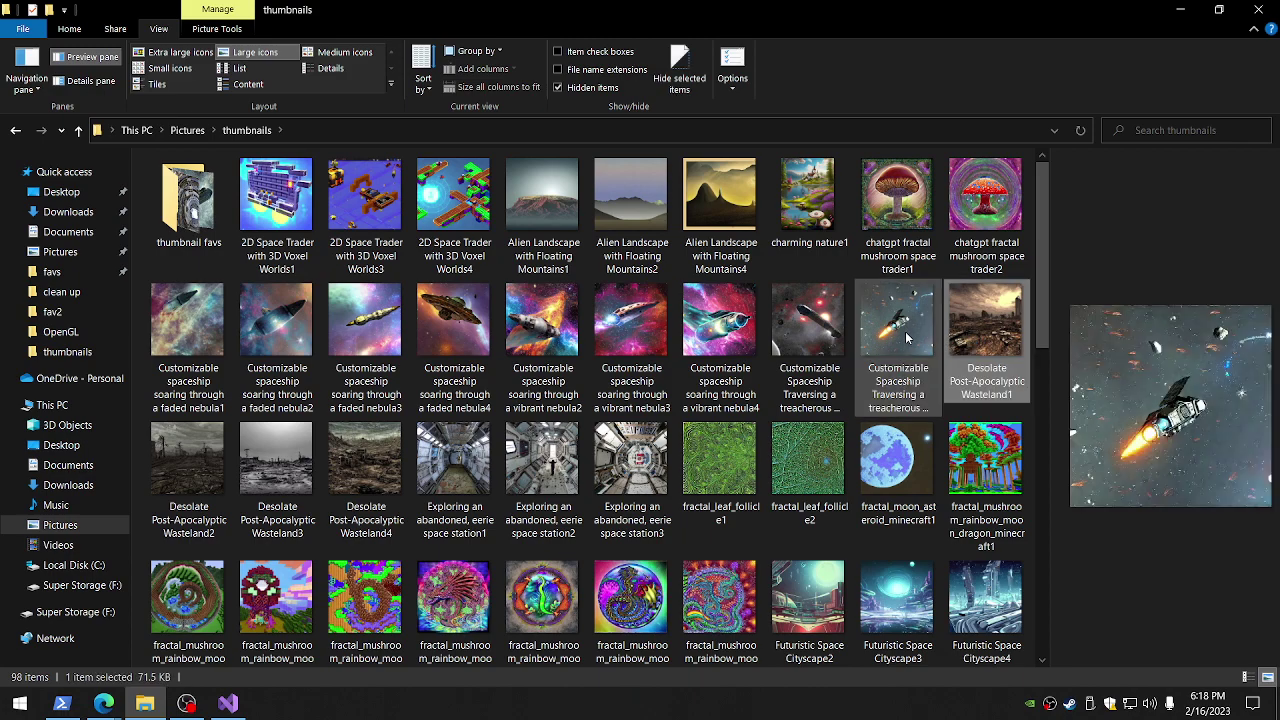
{"action": "key", "text": "Left"}
{"action": "key", "text": "Left"}
{"action": "key", "text": "Left"}
{"action": "key", "text": "Left"}
{"action": "key", "text": "Left"}
{"action": "key", "text": "Left"}
{"action": "key", "text": "Left"}
{"action": "key", "text": "Left"}
{"action": "key", "text": "Left"}
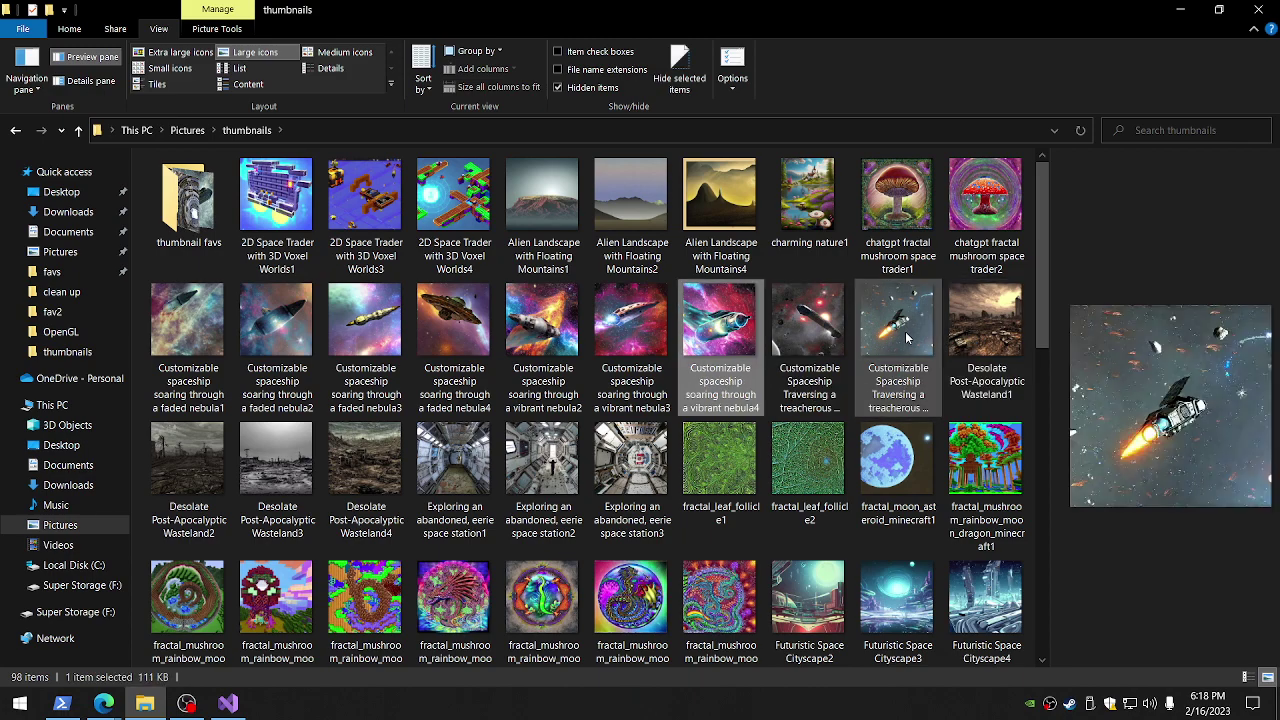
{"action": "key", "text": "Down"}
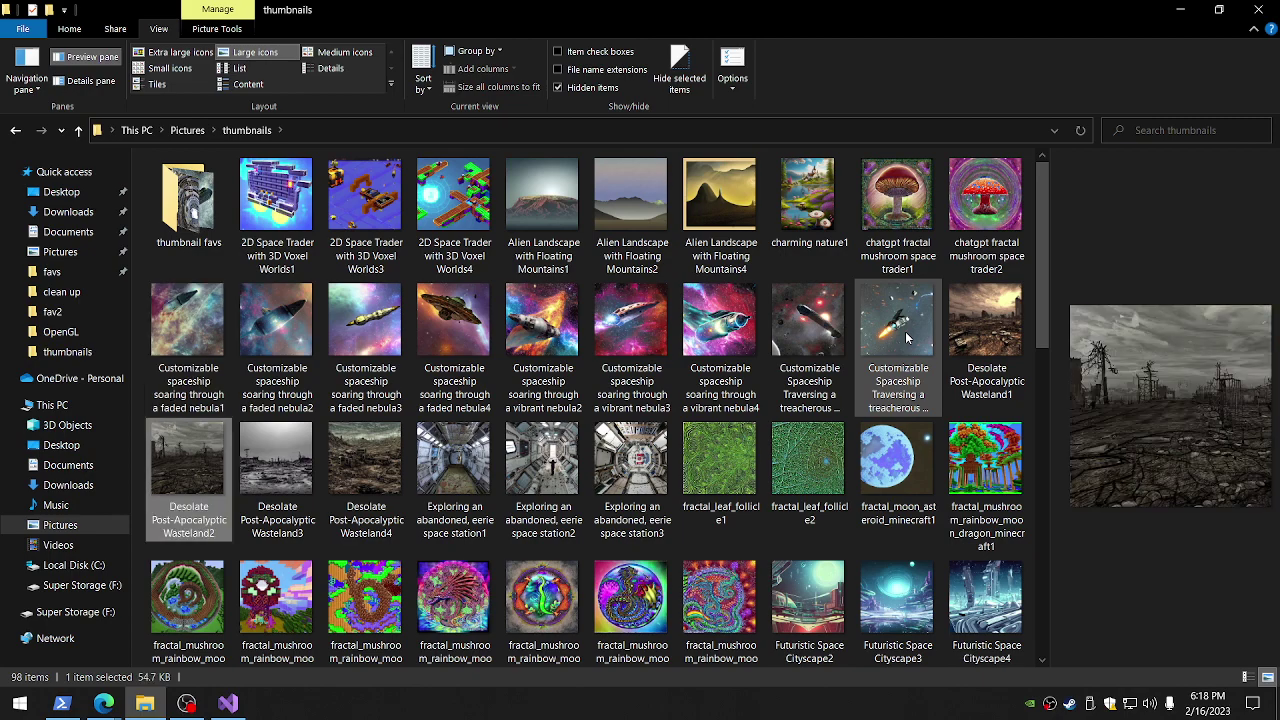
{"action": "key", "text": "Right"}
{"action": "key", "text": "Right"}
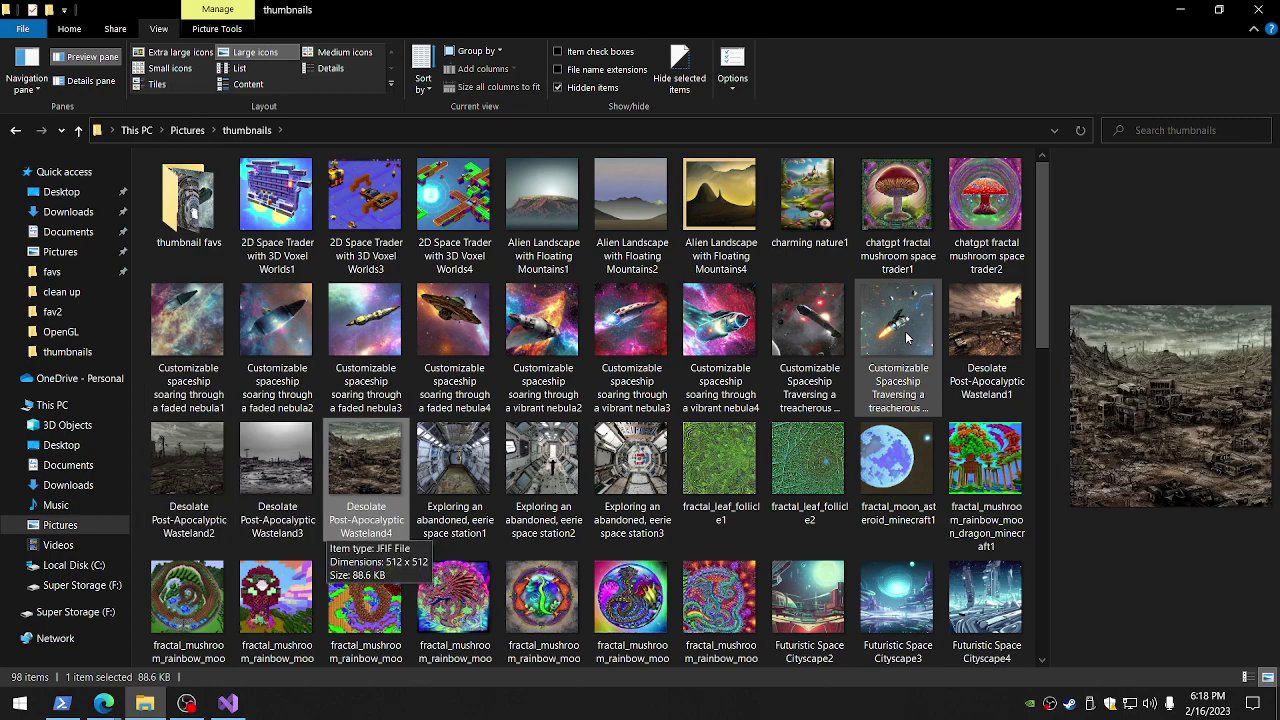
{"action": "key", "text": "Right"}
{"action": "key", "text": "Right"}
{"action": "key", "text": "Right"}
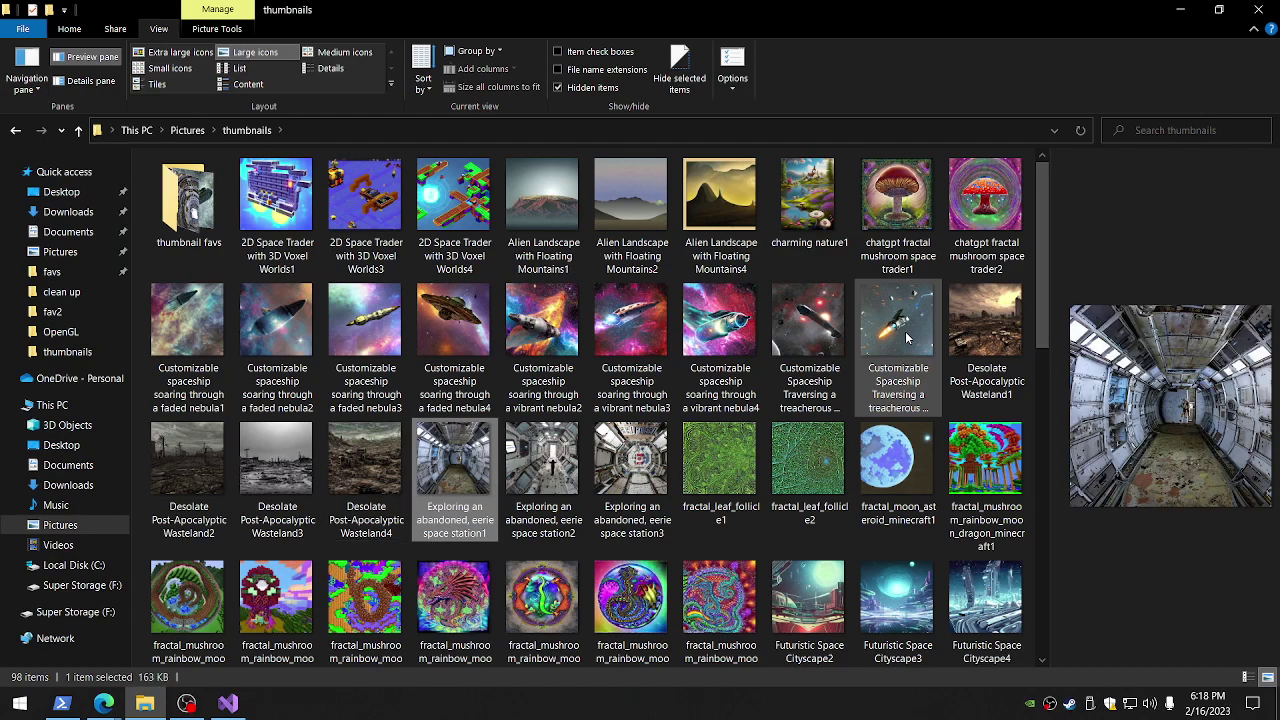
{"action": "key", "text": "Right"}
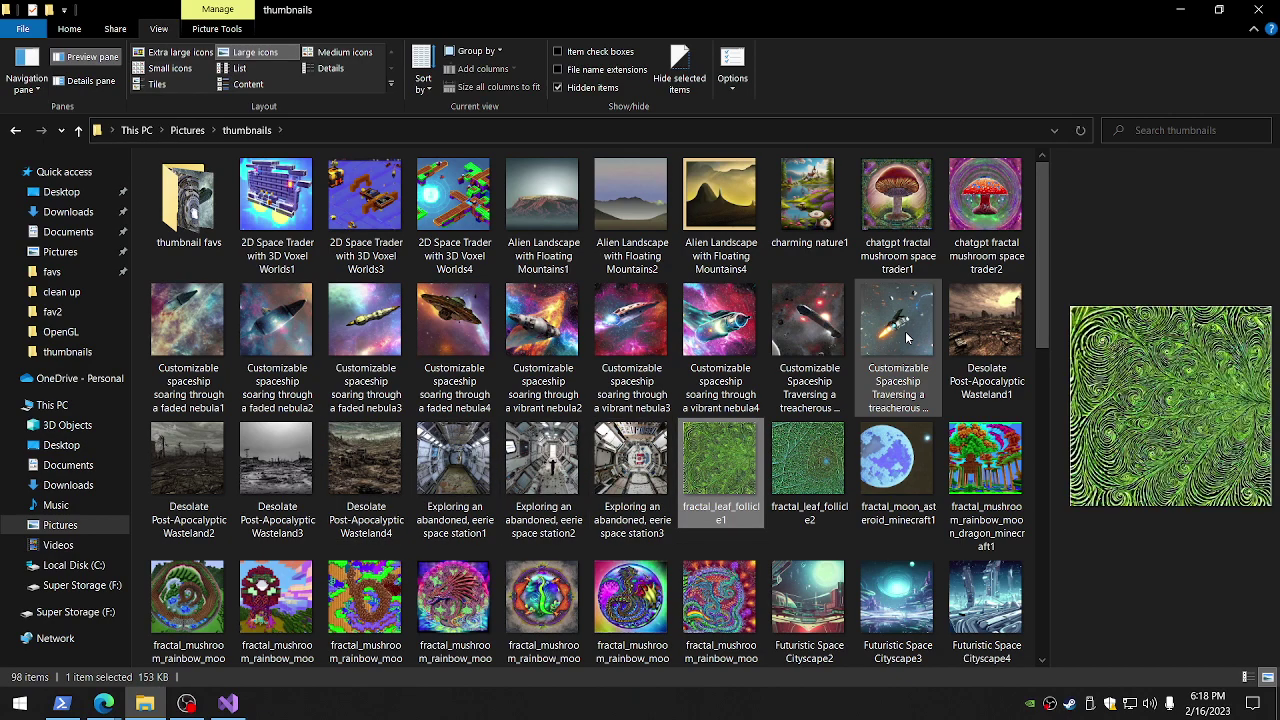
Move "fractal_moon_asteroid_minecraft1" into the thumbnail favs folder
{"action": "key", "text": "Right"}
{"action": "key", "text": "Right"}
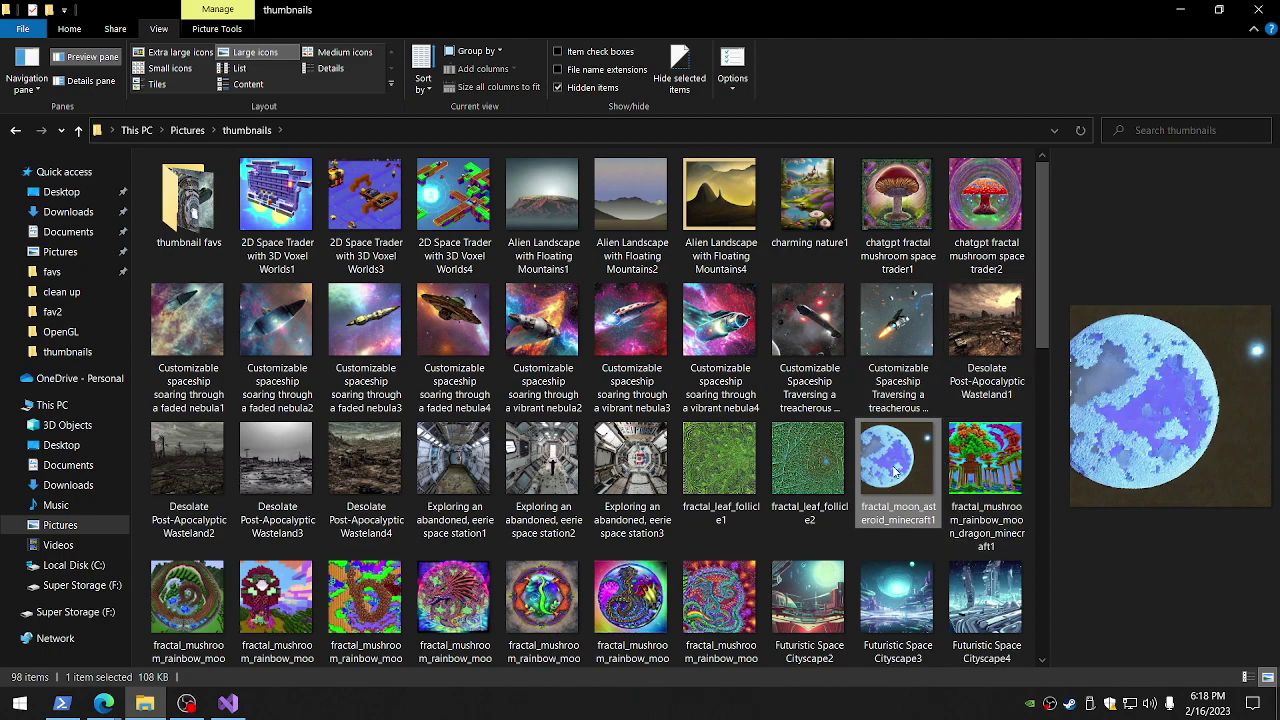
{"action": "key", "text": "Delete"}
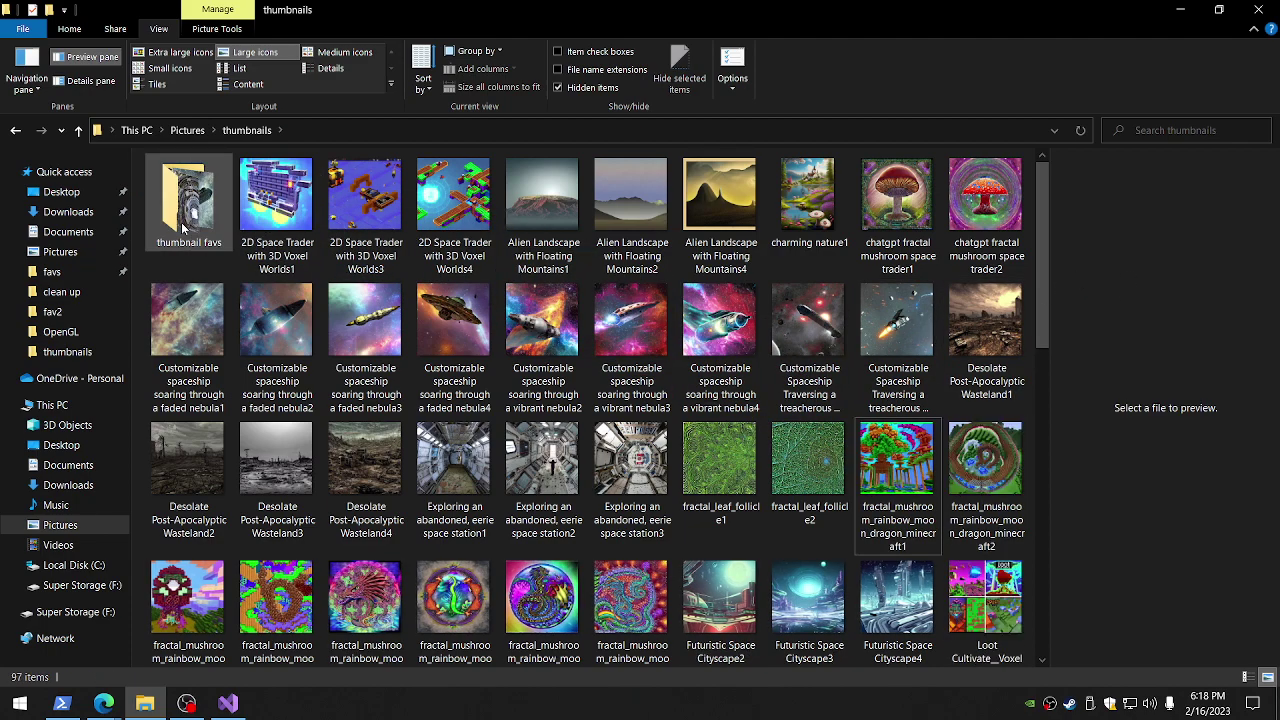
Preview the fractal mushroom rainbow moon dragon images, including the four Minecraft-style versions
{"action": "left_click", "coordinate": [873, 467]}
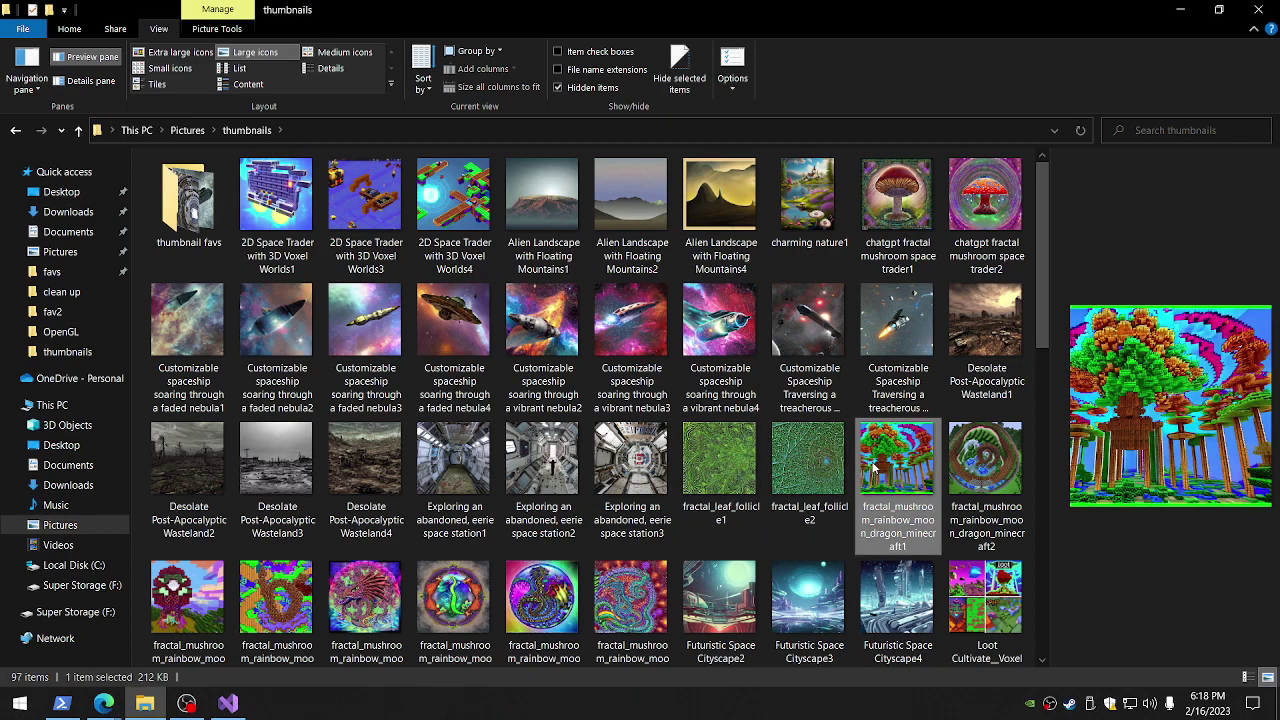
{"action": "key", "text": "Right"}
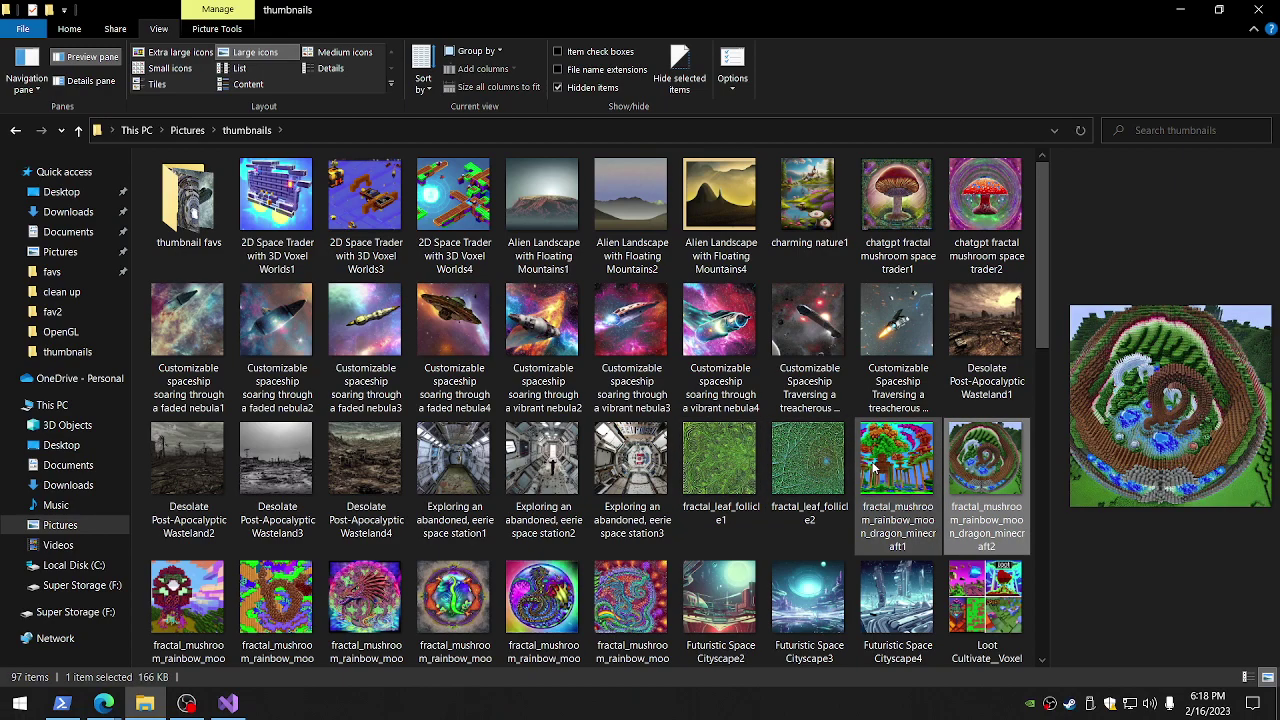
{"action": "key", "text": "Left"}
{"action": "key", "text": "Left"}
{"action": "key", "text": "Left"}
{"action": "key", "text": "Left"}
{"action": "key", "text": "Left"}
{"action": "key", "text": "Left"}
{"action": "key", "text": "Left"}
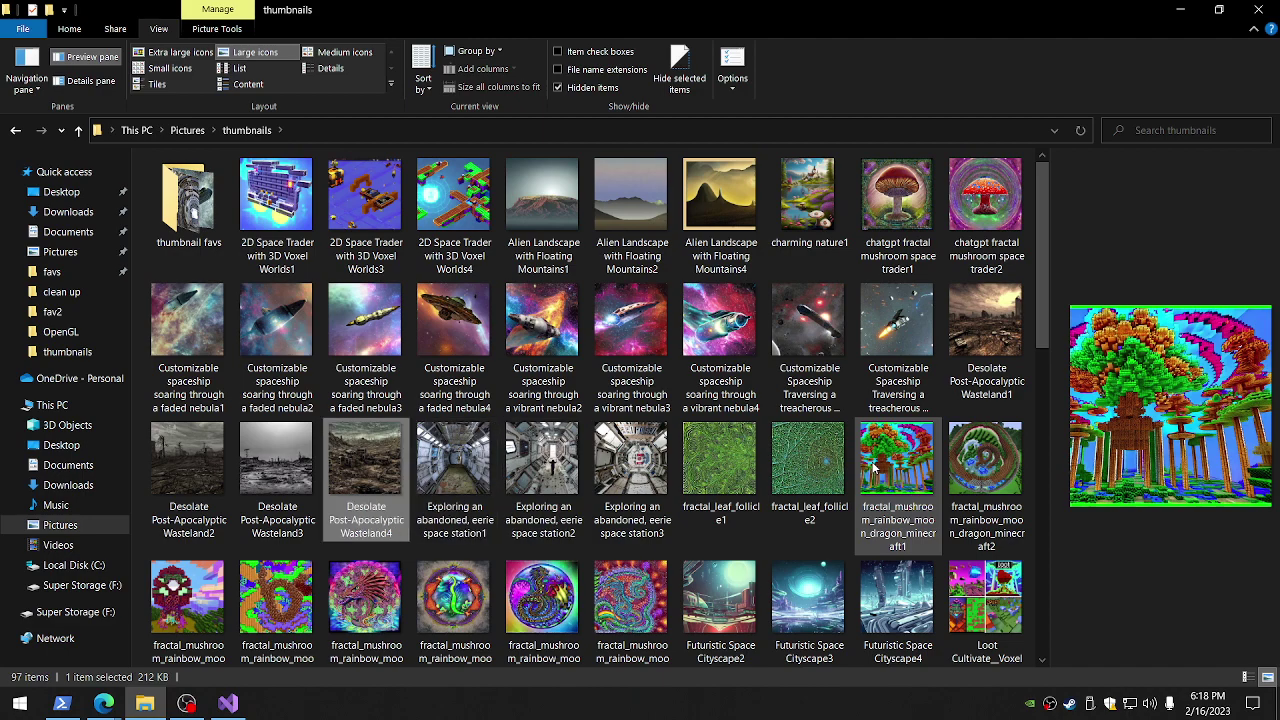
{"action": "key", "text": "Left"}
{"action": "key", "text": "Left"}
{"action": "key", "text": "Down"}
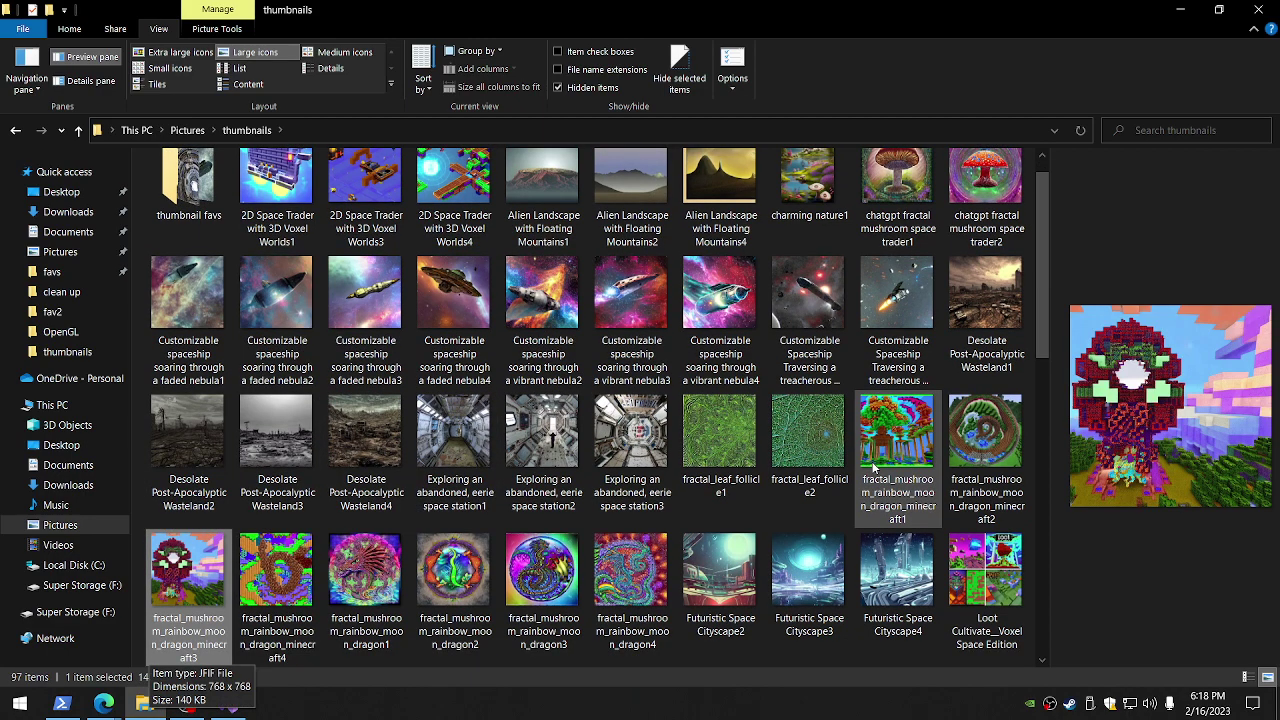
{"action": "key", "text": "Right"}
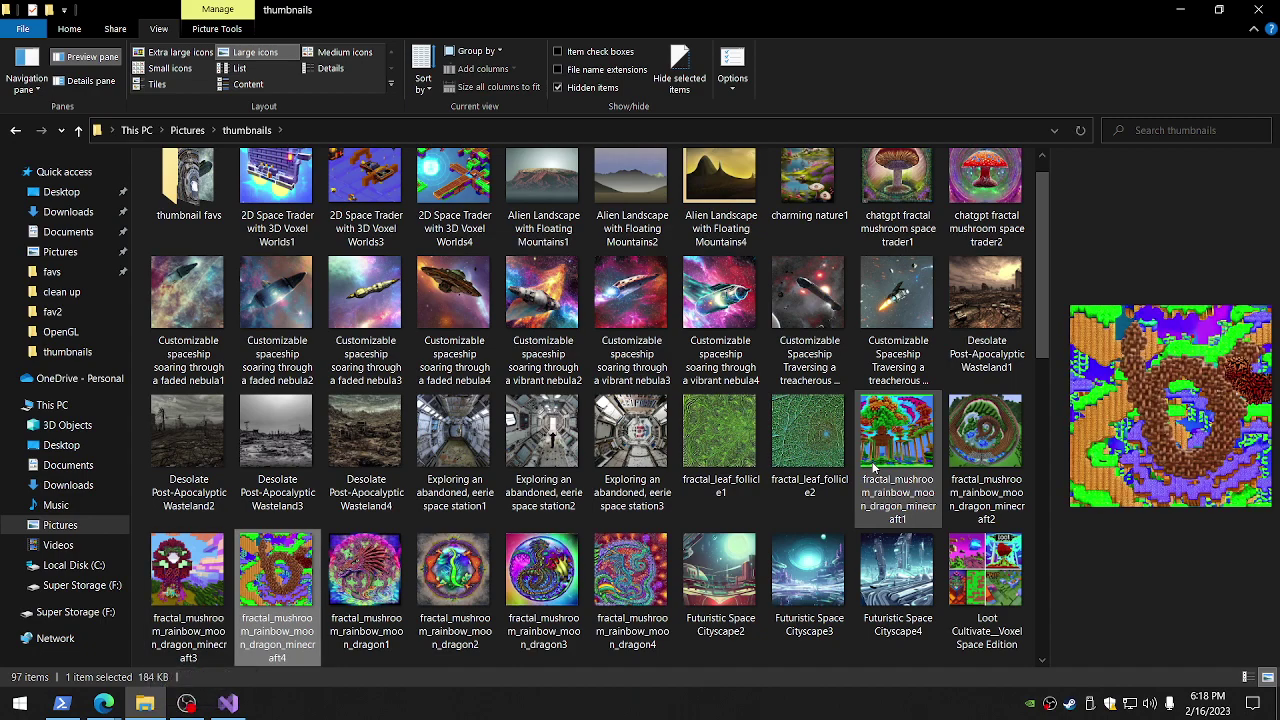
{"action": "key", "text": "Right"}
{"action": "key", "text": "Right"}
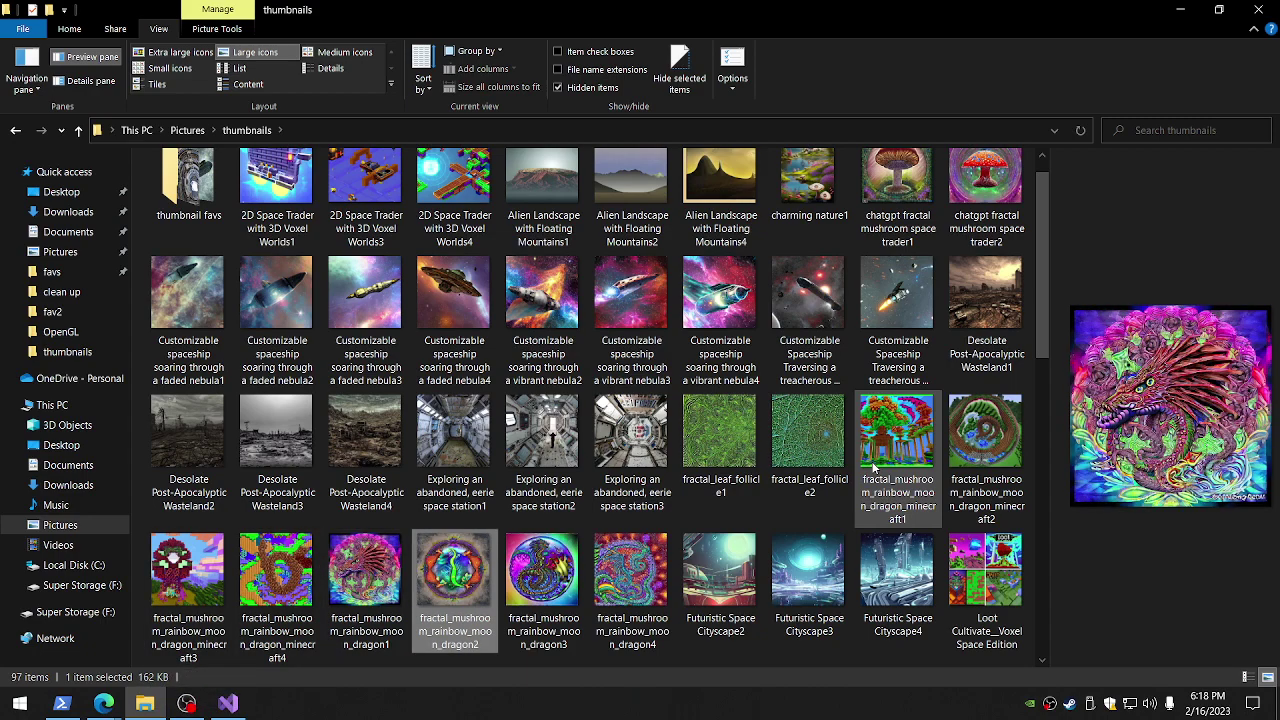
{"action": "key", "text": "Right"}
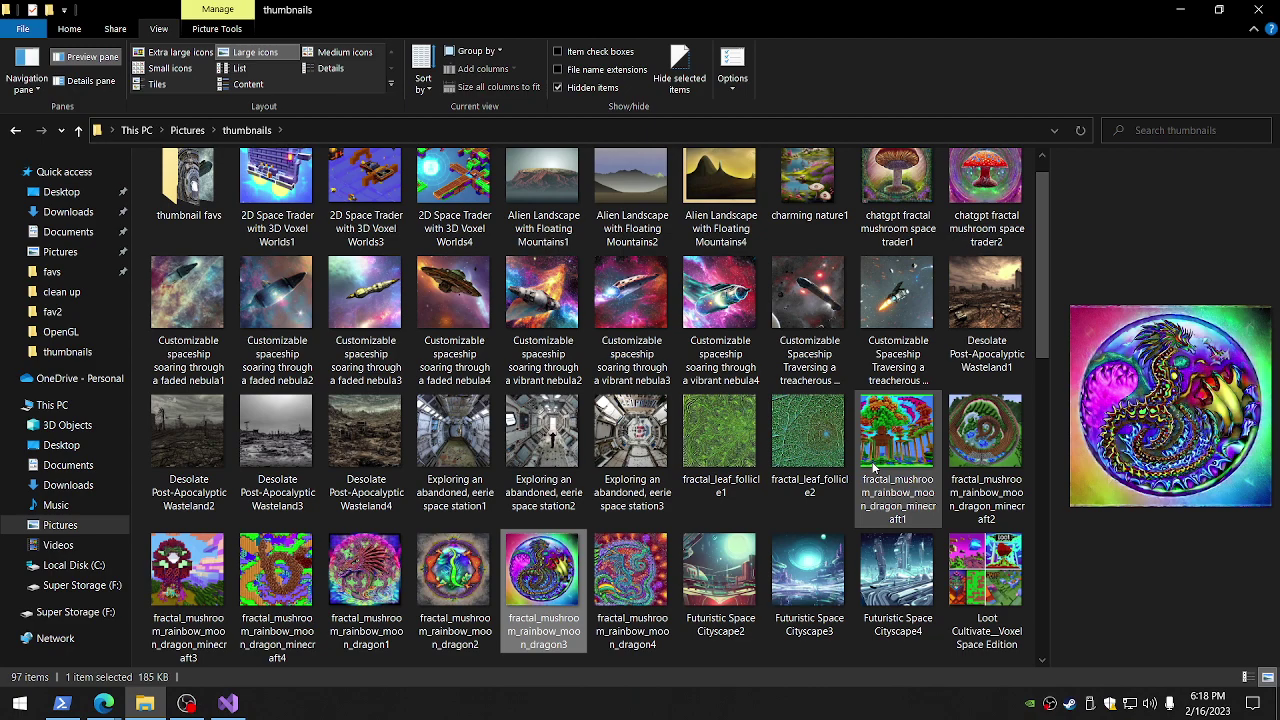
{"action": "key", "text": "Right"}
Compare the futuristic cityscape images and move "Futuristic Space Cityscape2" and "Futuristic Space Cityscape3" into the thumbnail favs folder
{"action": "key", "text": "Right"}
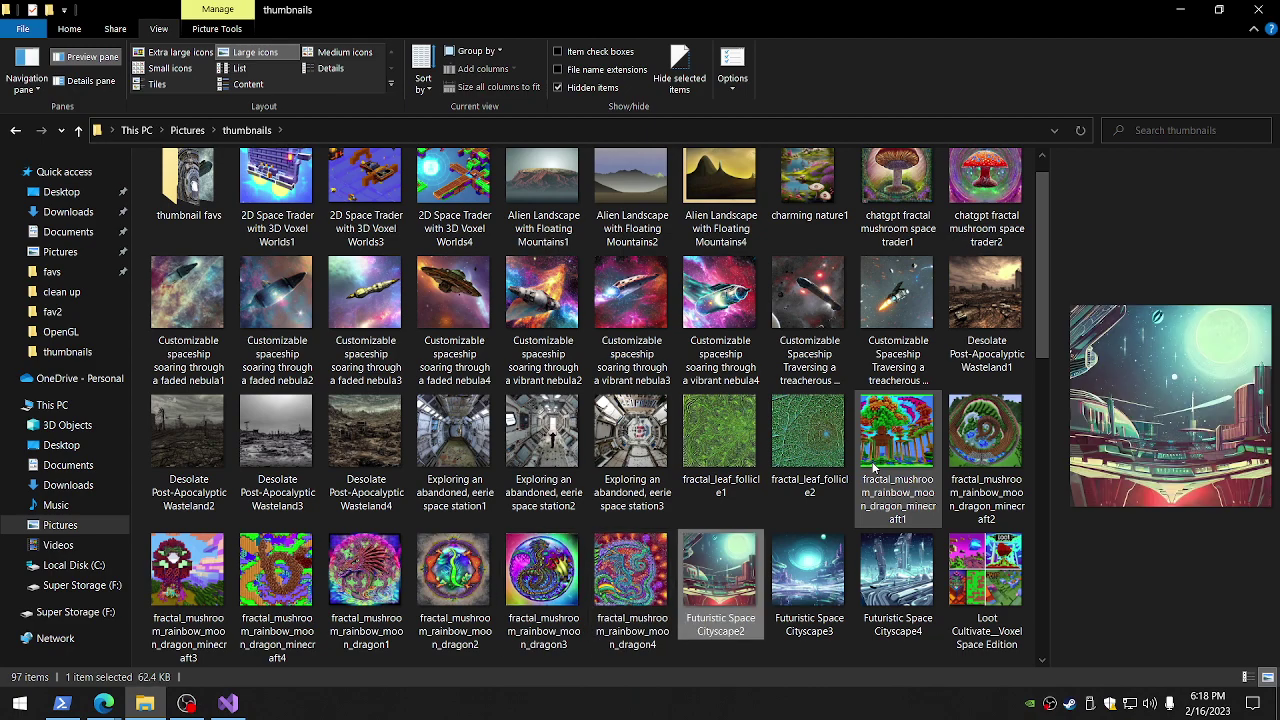
{"action": "key", "text": "Right"}
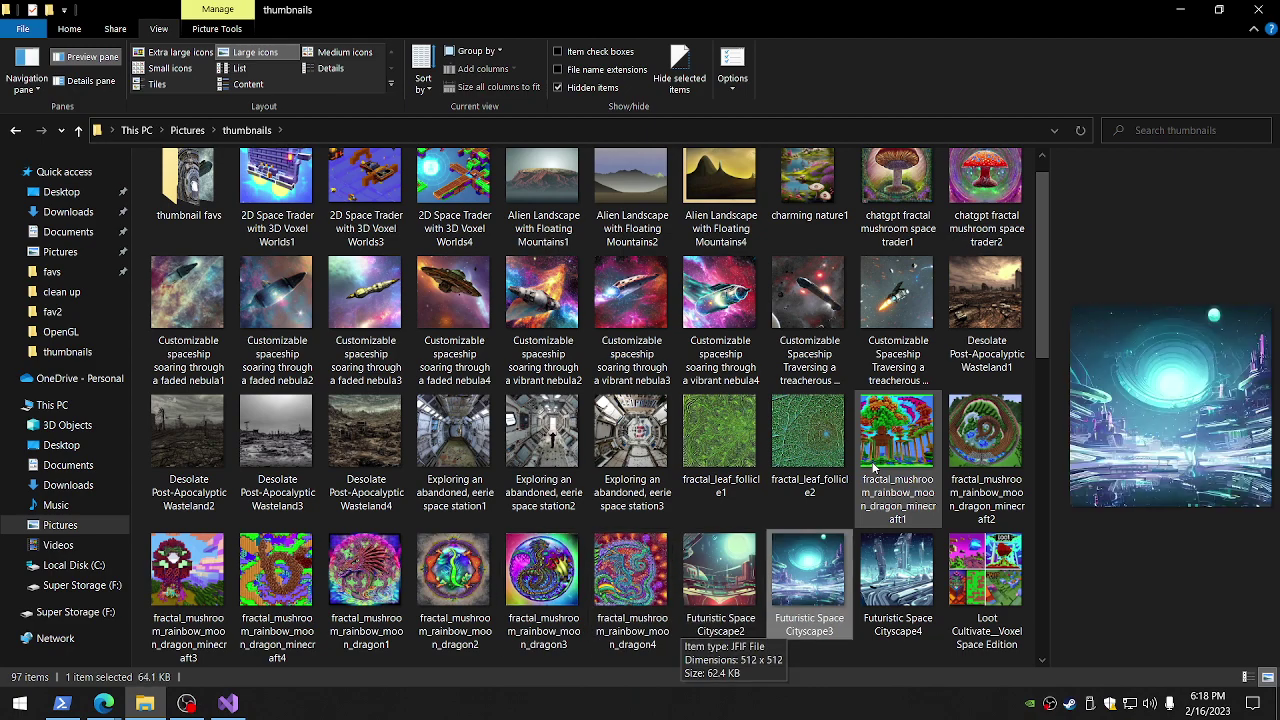
{"action": "key", "text": "Right"}
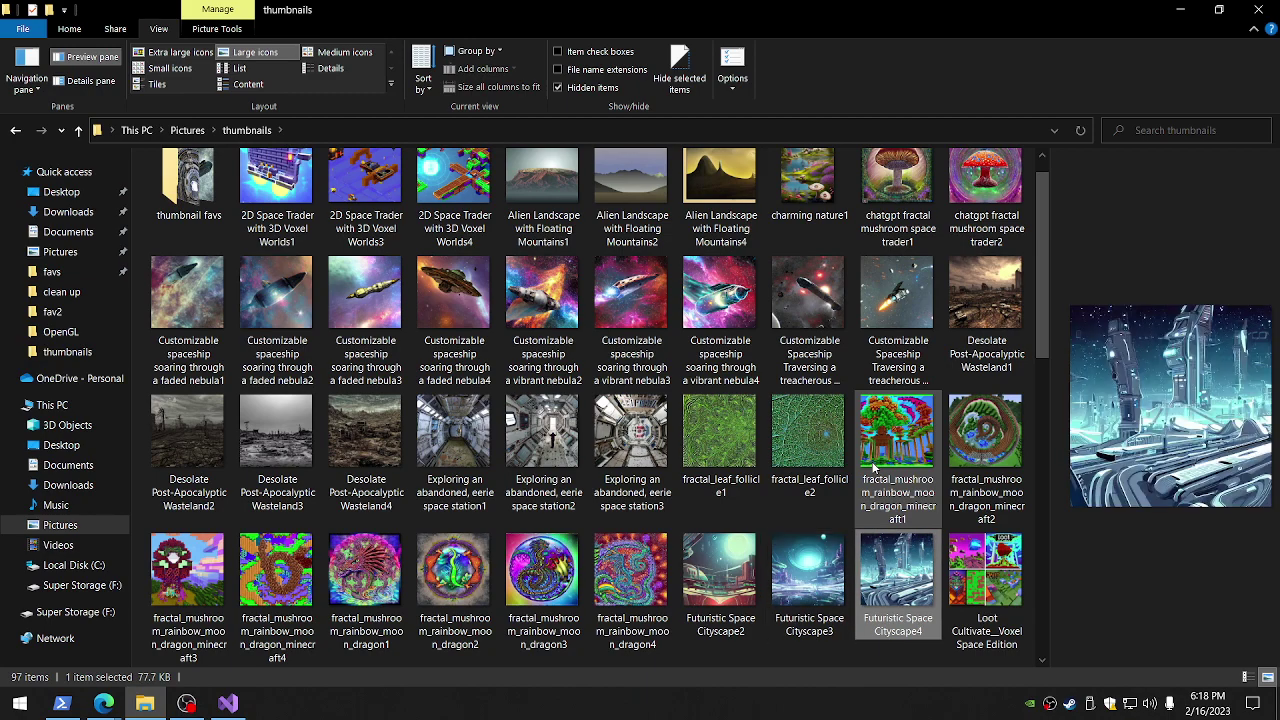
{"action": "key", "text": "Left"}
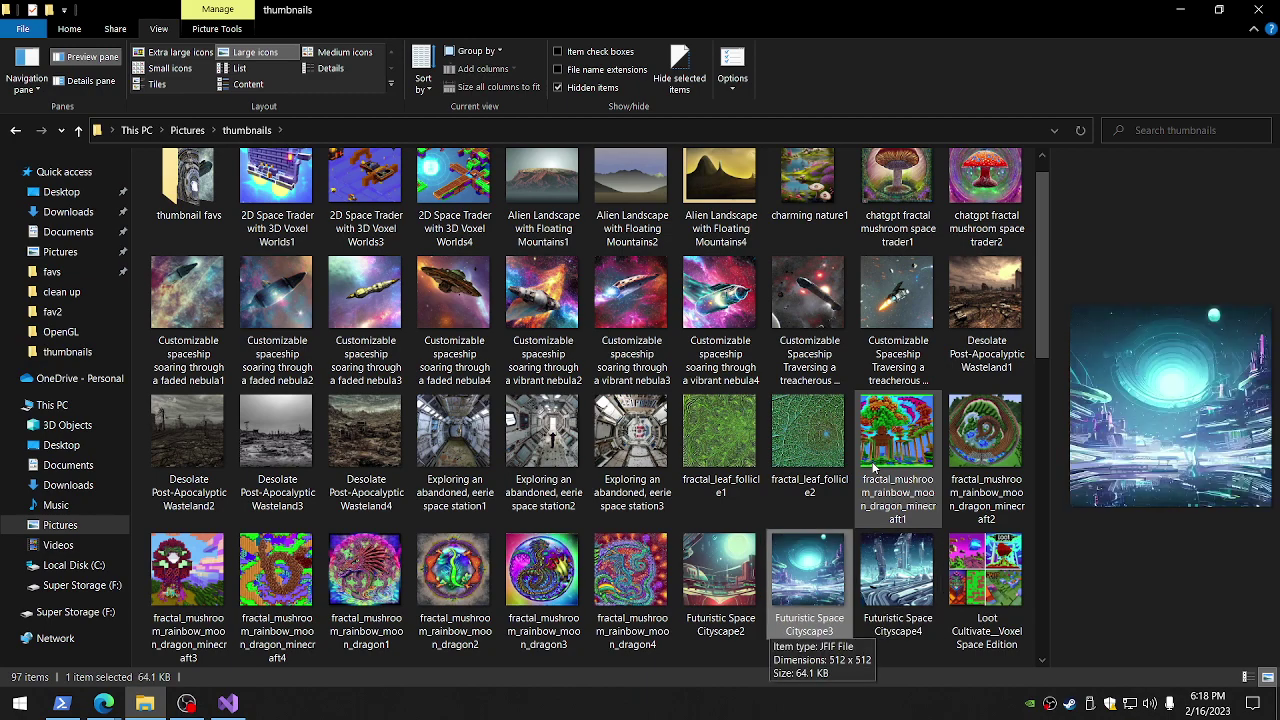
{"action": "key", "text": "Left"}
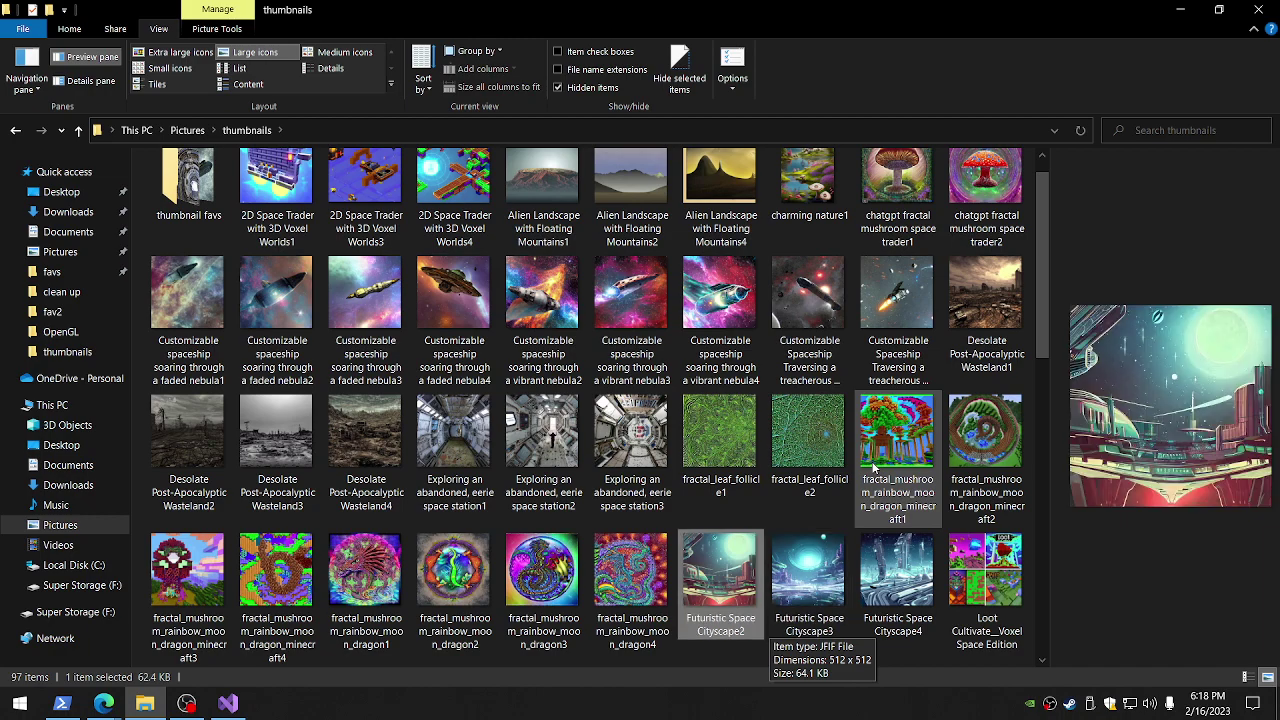
{"action": "key", "text": "shift+Right"}
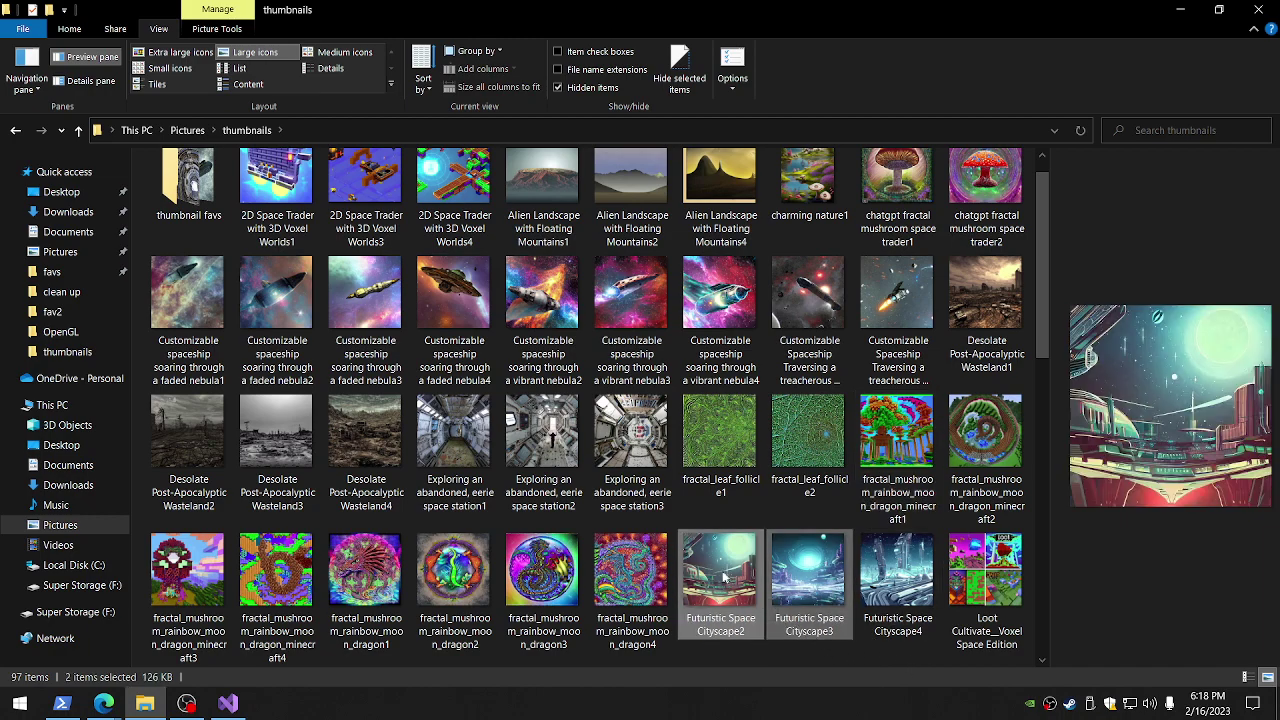
{"action": "left_click_drag", "start_coordinate": [724, 577], "coordinate": [188, 188]}
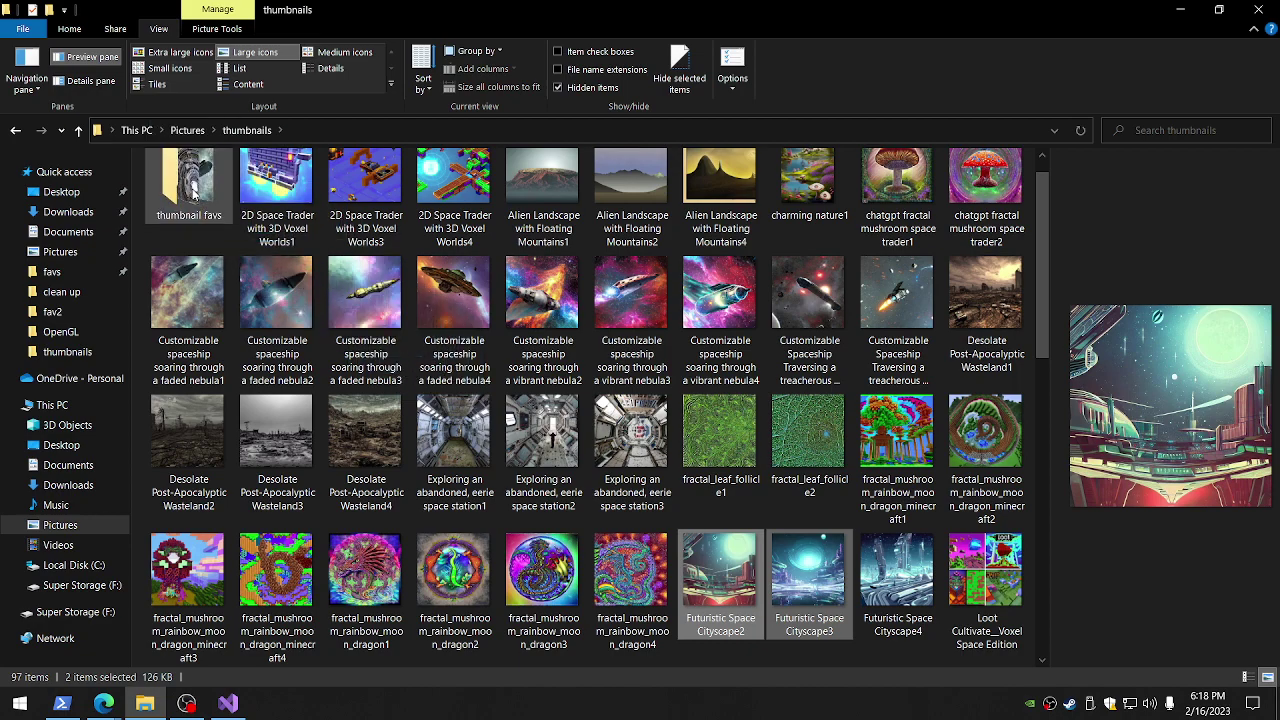
Preview "Futuristic Space Cityscape4", "Loot Cultivate__Voxel Space Edition" and the glowing mushroom forest images up to "Mushroom Fractal Alien Space Glyphs3"
{"action": "left_click", "coordinate": [705, 589]}
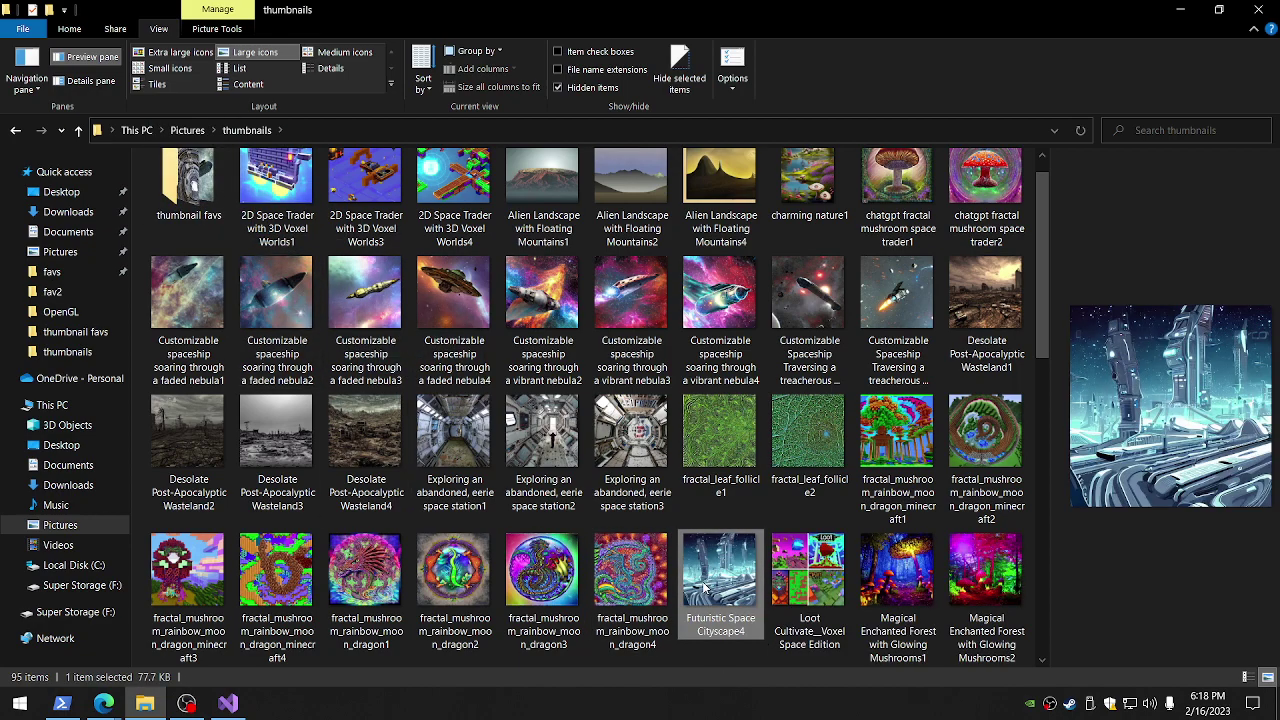
{"action": "left_click", "coordinate": [792, 591]}
{"action": "key", "text": "Right"}
{"action": "key", "text": "Right"}
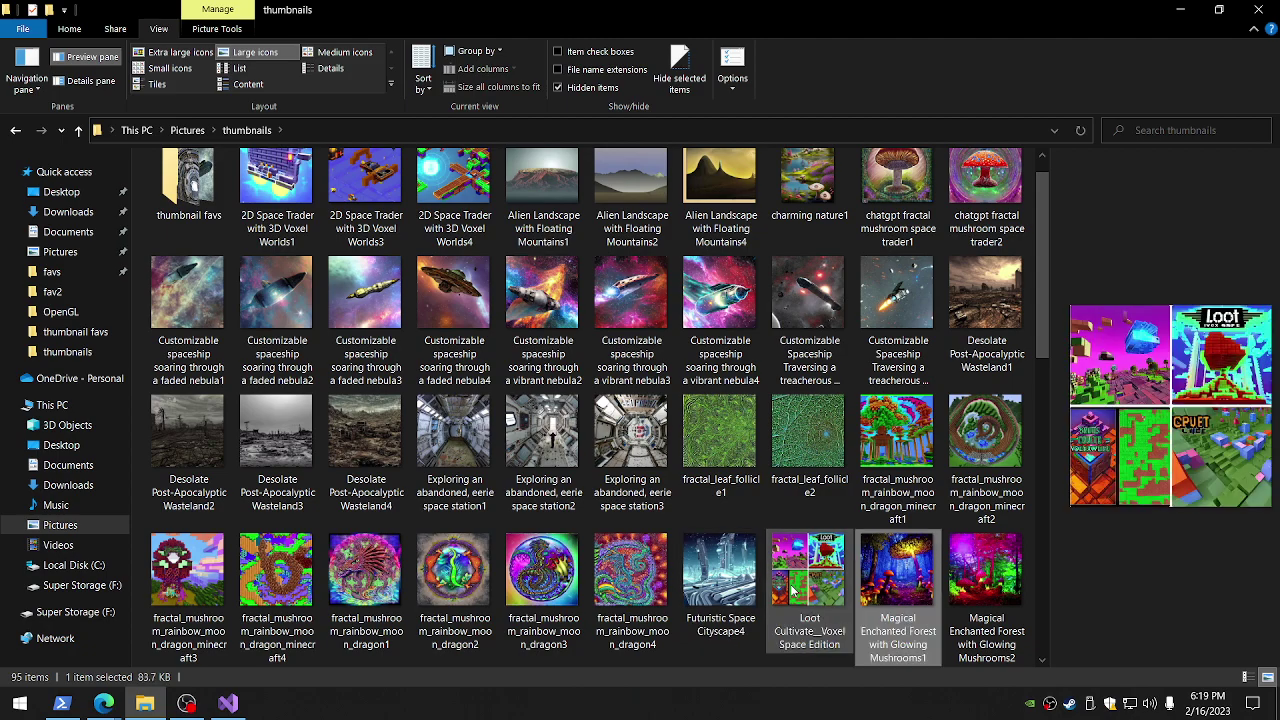
{"action": "key", "text": "Down"}
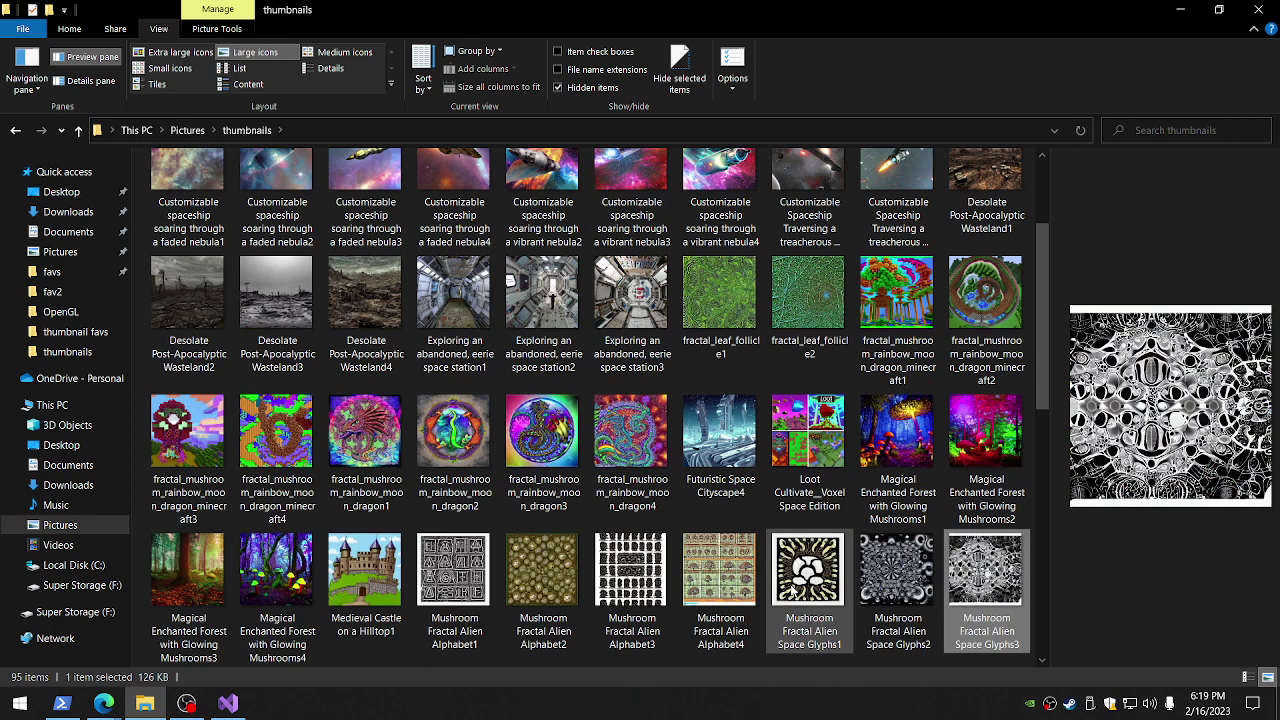
Preview the mushroom fractal glyph and alphabet images, the medieval castle and "Magical Enchanted Forest with Glowing Mushrooms4"
{"action": "key", "text": "Left"}
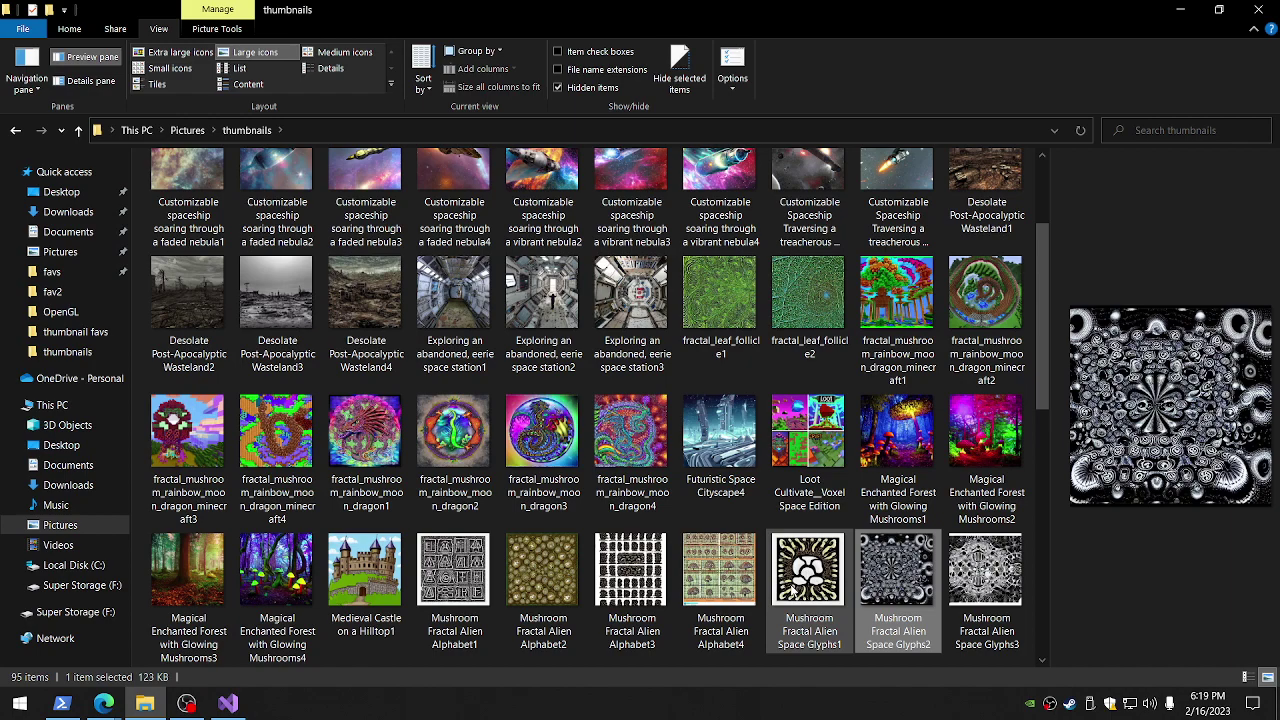
{"action": "key", "text": "Left"}
{"action": "key", "text": "Left"}
{"action": "key", "text": "Left"}
{"action": "key", "text": "Left"}
{"action": "key", "text": "Left"}
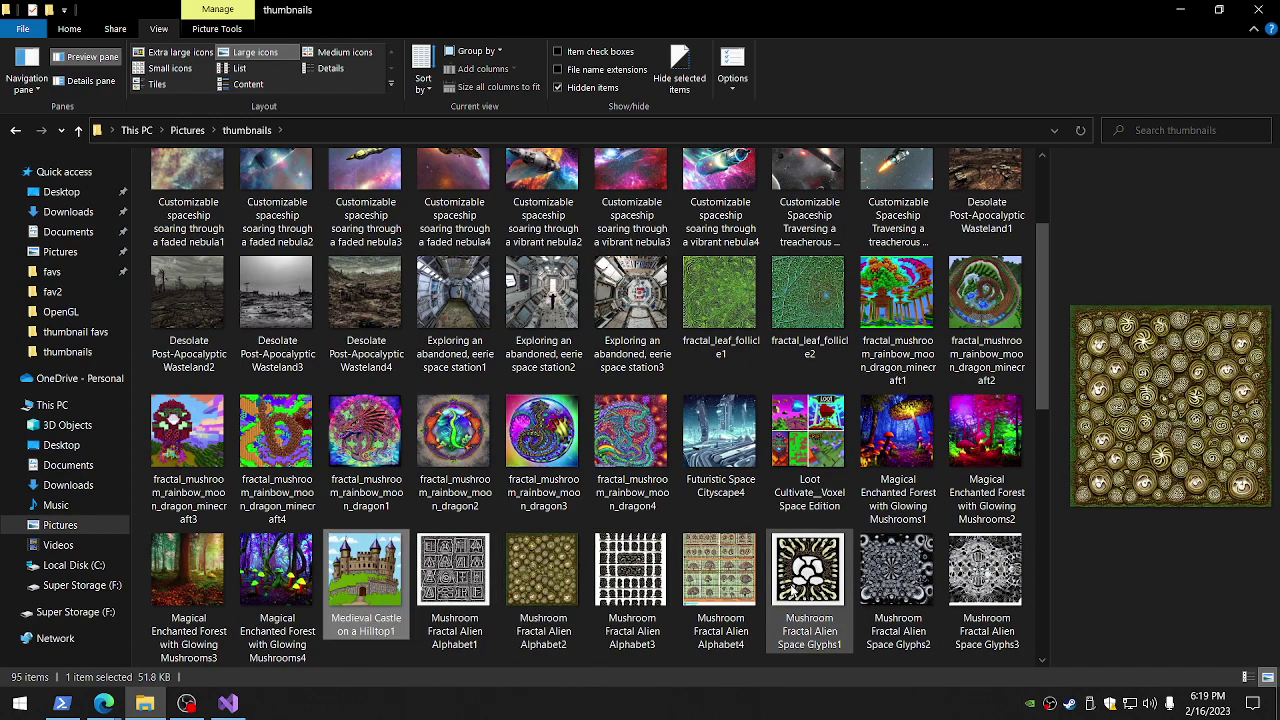
{"action": "key", "text": "Left"}
{"action": "key", "text": "Left"}
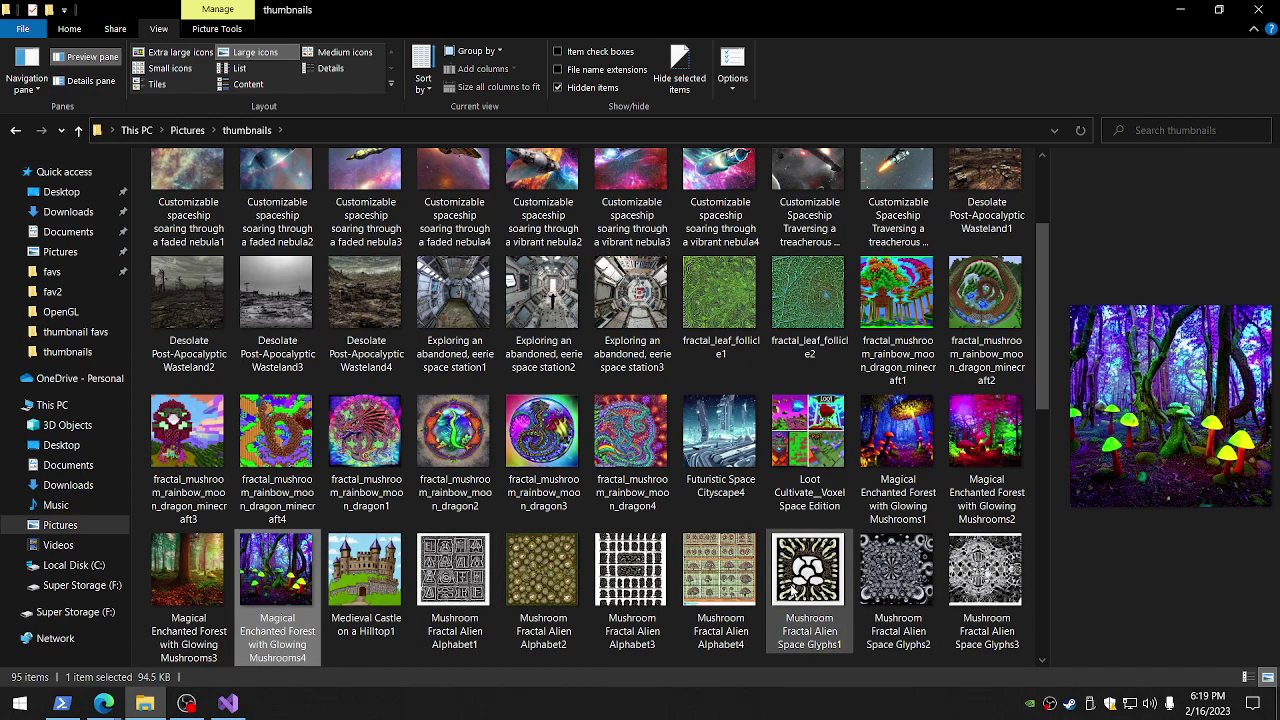
Preview "Mushroom Fractal Alien Space Glyphs4", "mushrooms cartoony glowing2" and the four rustic forest village images
{"action": "key", "text": "Down"}
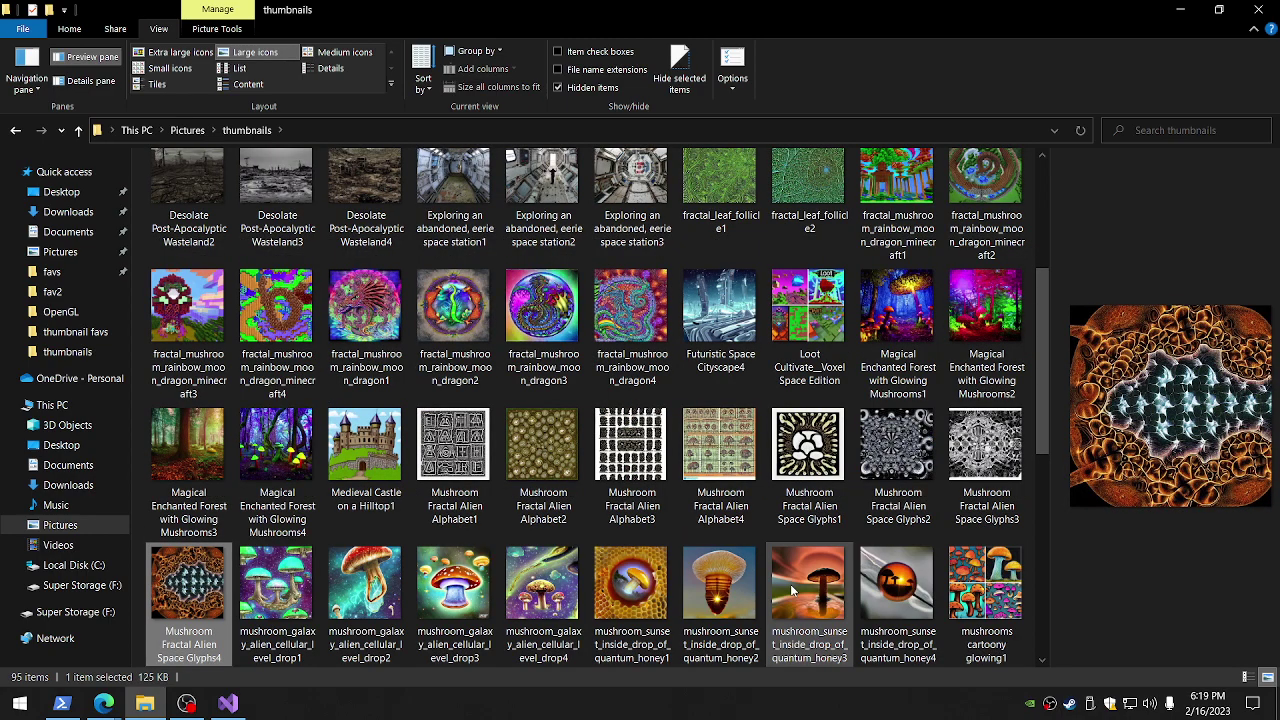
{"action": "key", "text": "Down"}
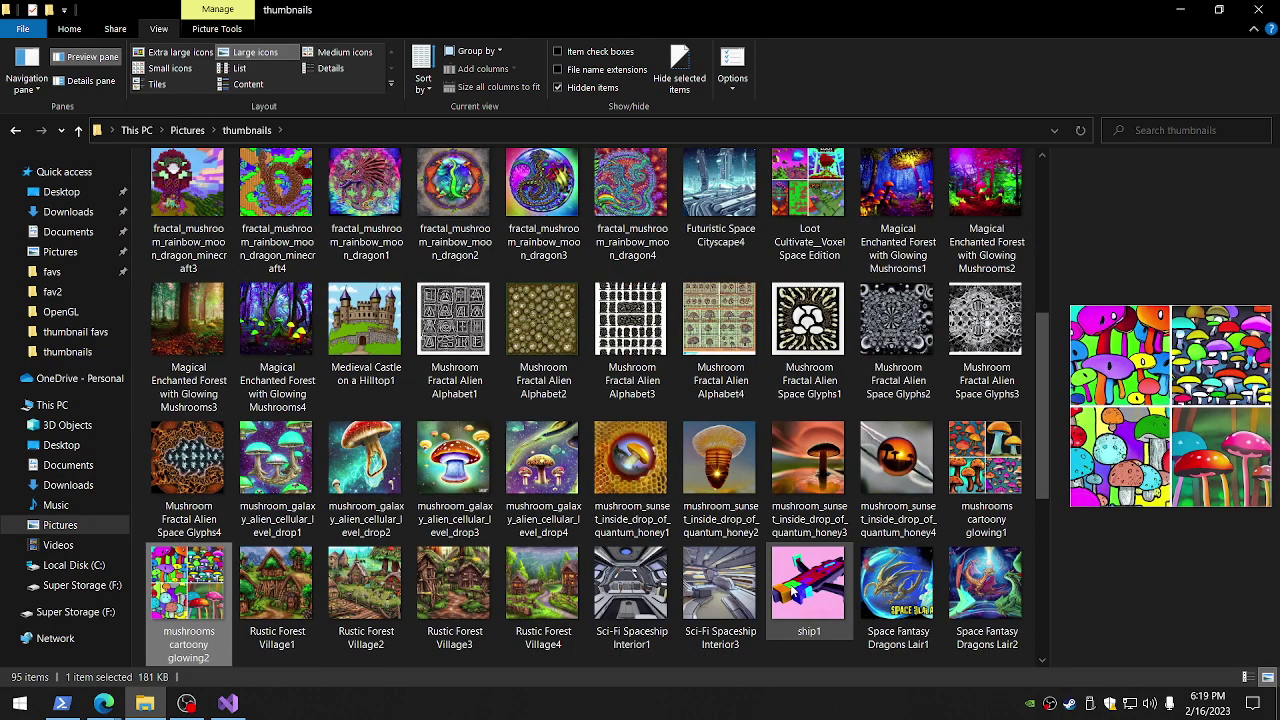
{"action": "key", "text": "Down"}
{"action": "key", "text": "Up"}
{"action": "key", "text": "Right"}
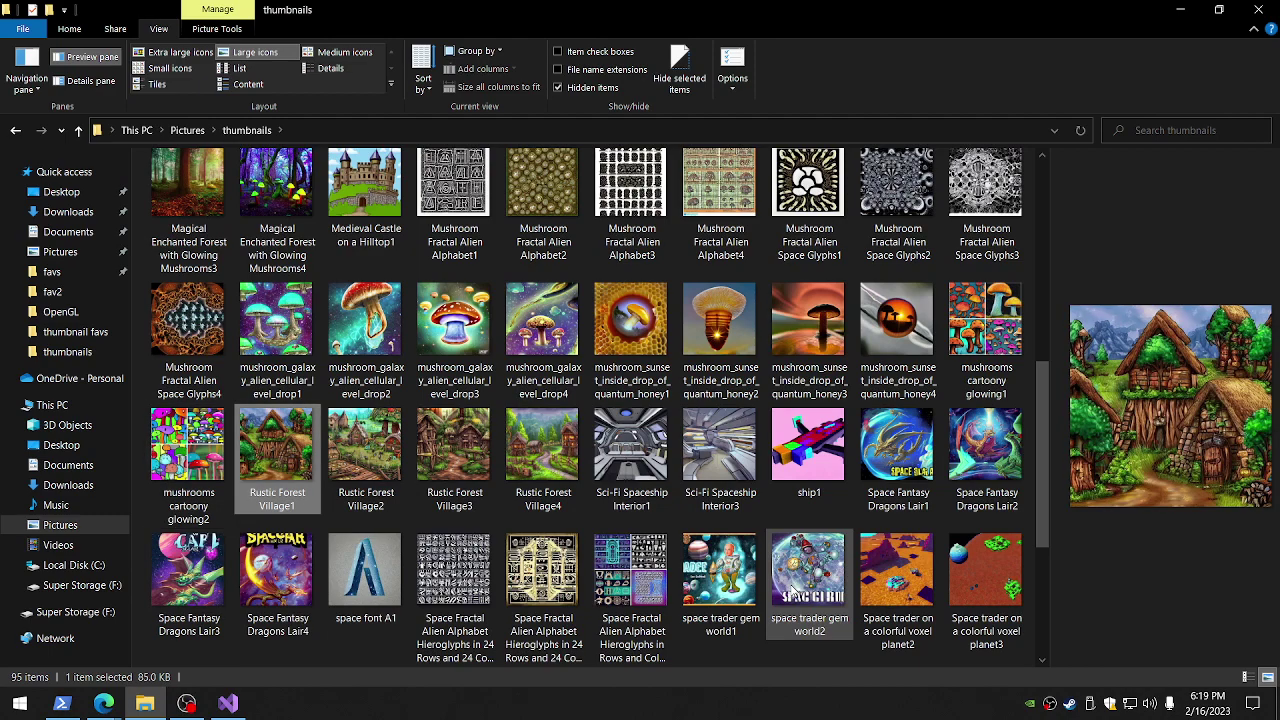
{"action": "key", "text": "Right"}
{"action": "key", "text": "Right"}
{"action": "key", "text": "Right"}
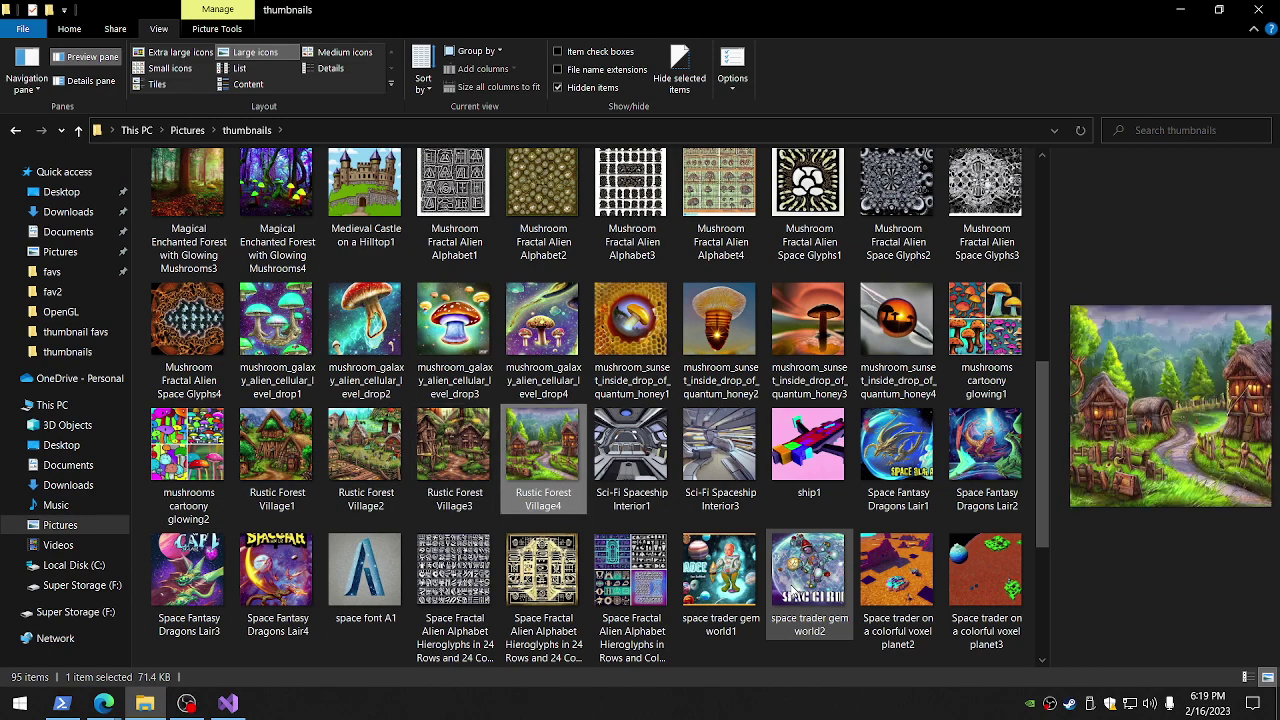
Preview the sci-fi spaceship interiors, "ship1" and the first two space fantasy dragons lair images
{"action": "key", "text": "Right"}
{"action": "key", "text": "Right"}
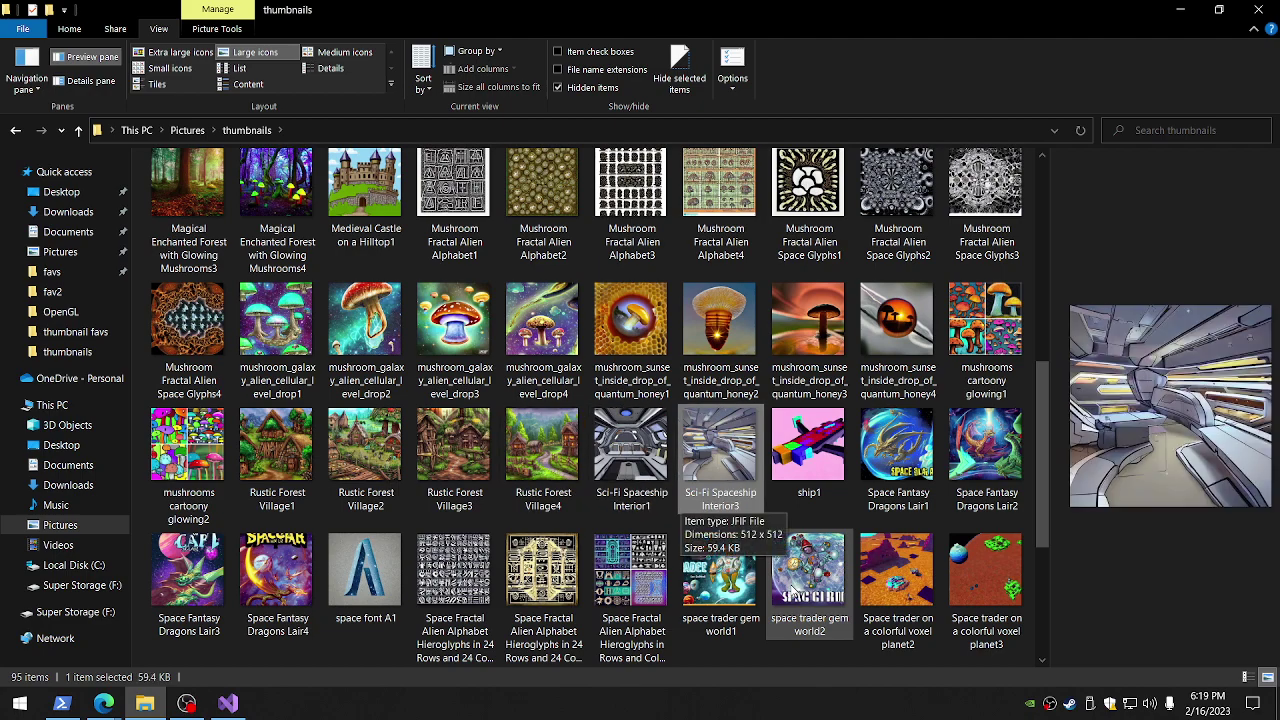
{"action": "key", "text": "Right"}
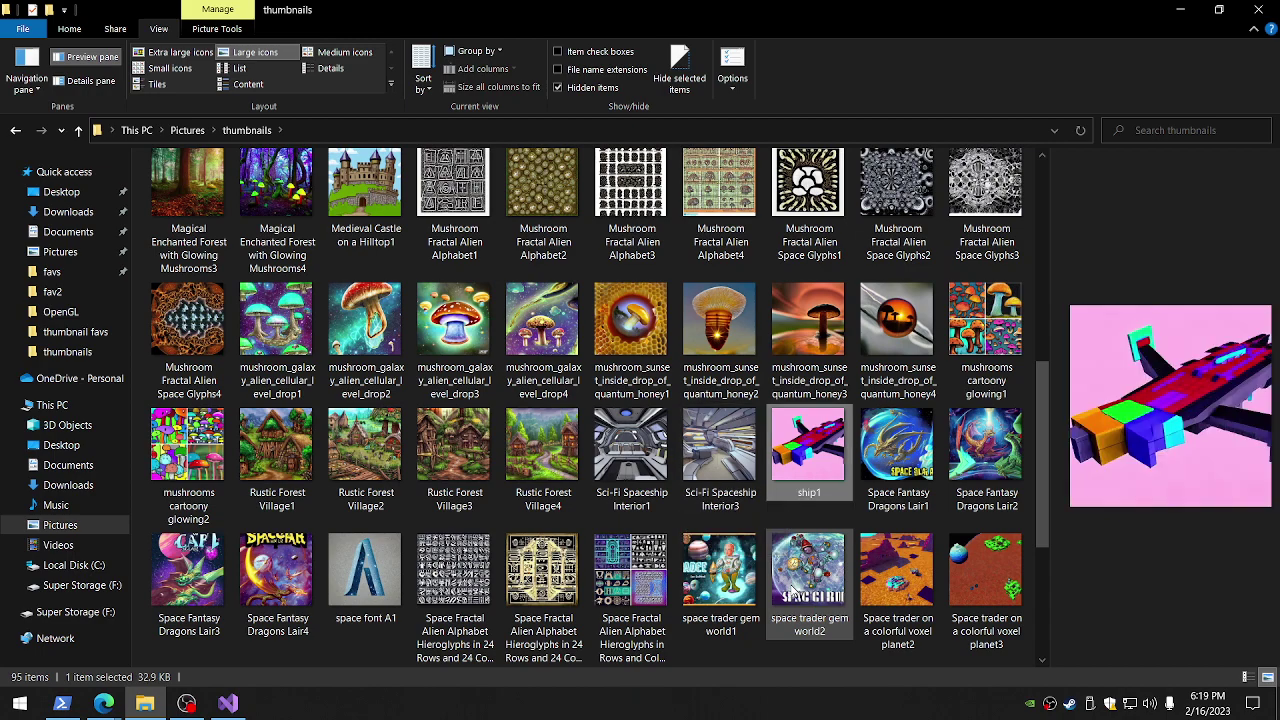
{"action": "key", "text": "Right"}
{"action": "key", "text": "Right"}
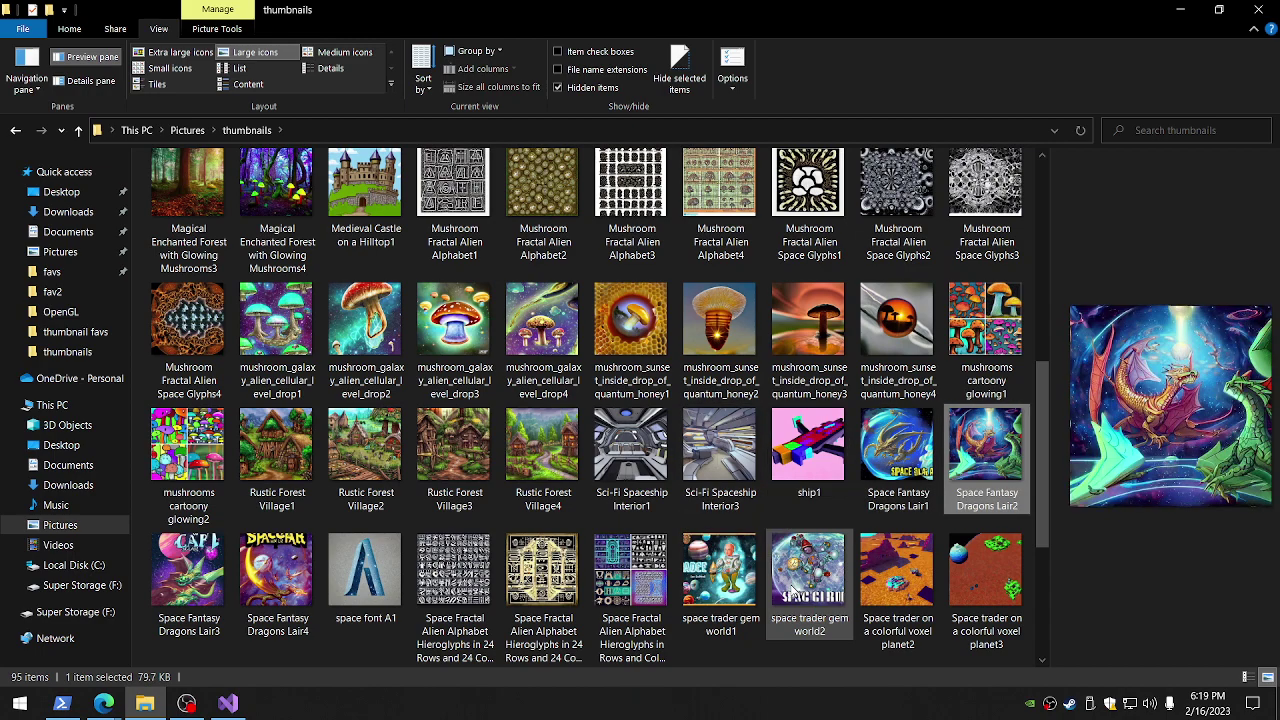
Compare two of the colorful voxel planet images and move "Space trader on a colorful voxel planet2" into the thumbnail favs folder
{"action": "key", "text": "Down"}
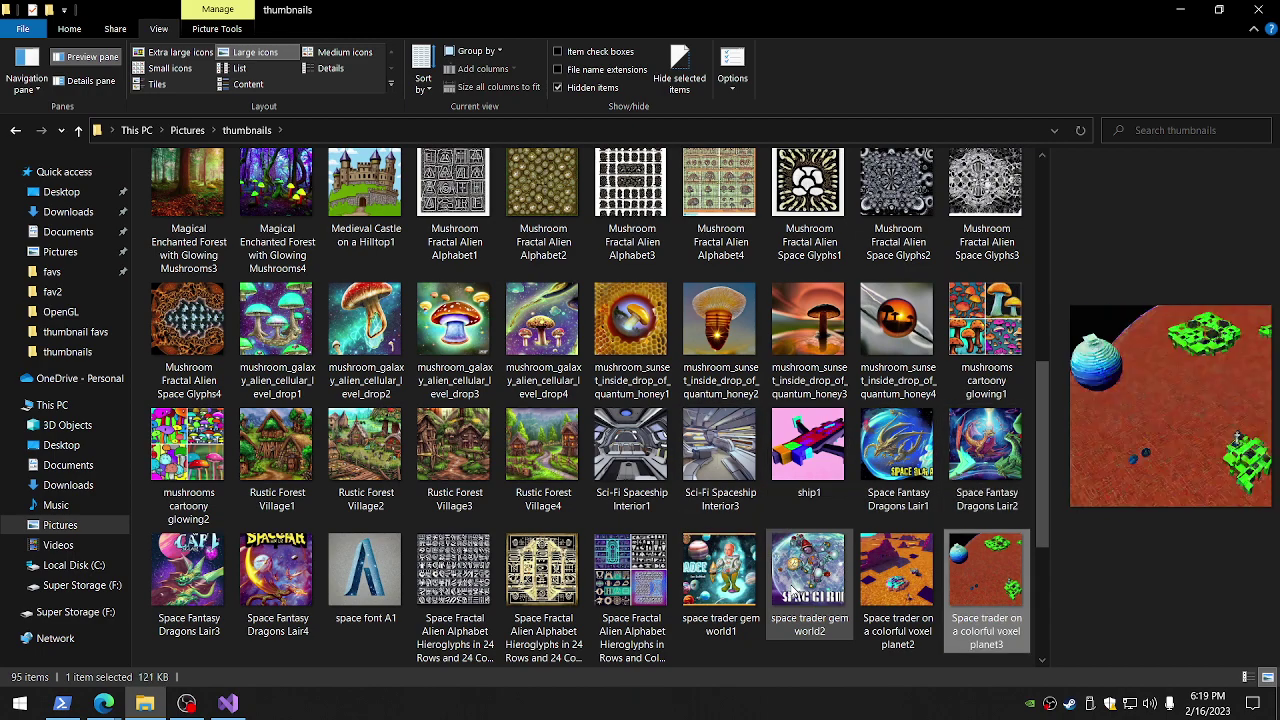
{"action": "key", "text": "Left"}
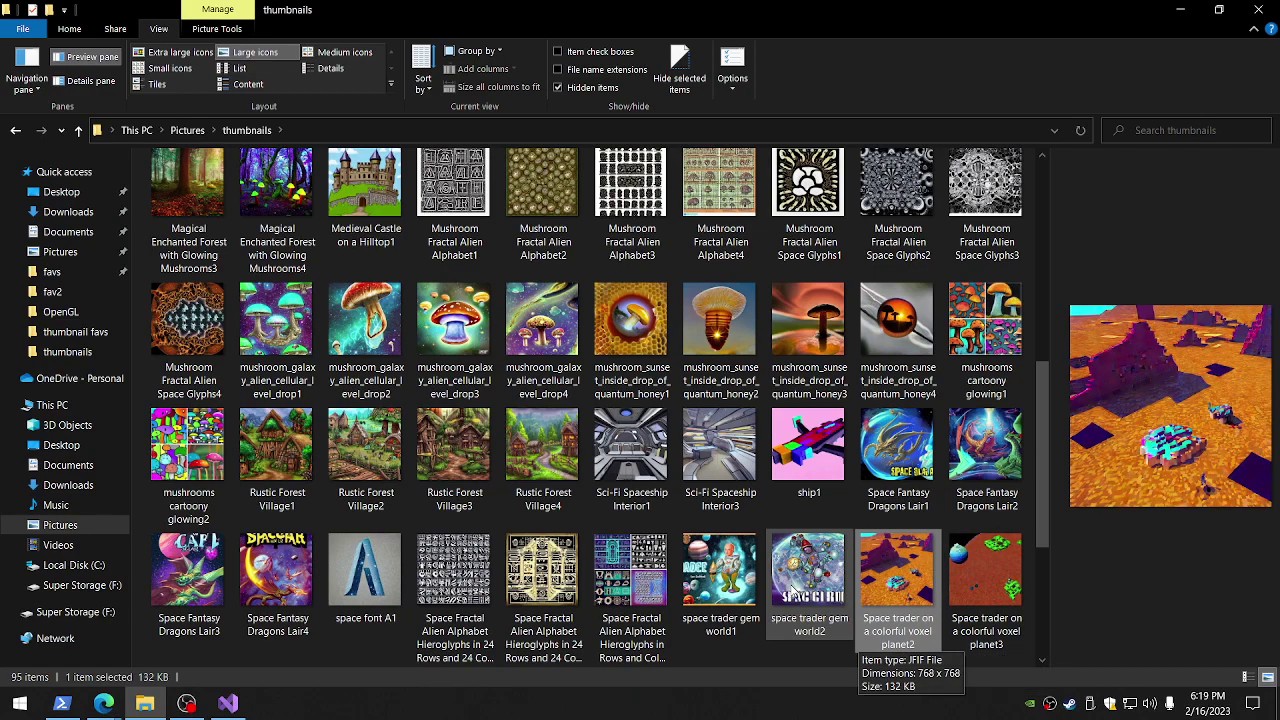
{"action": "right_click", "coordinate": [891, 569]}
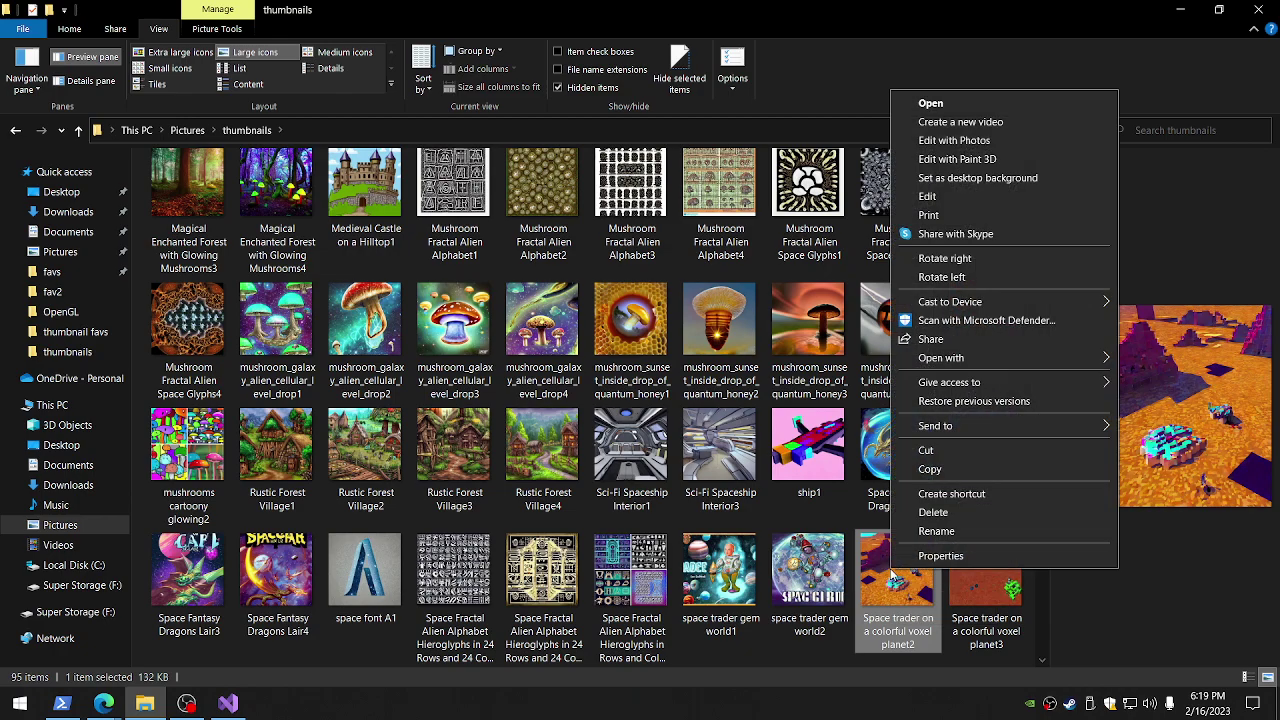
{"action": "left_click", "coordinate": [925, 450]}
{"action": "scroll", "coordinate": [560, 400], "scroll_direction": "up", "scroll_amount": 5}
{"action": "left_click", "coordinate": [198, 210]}
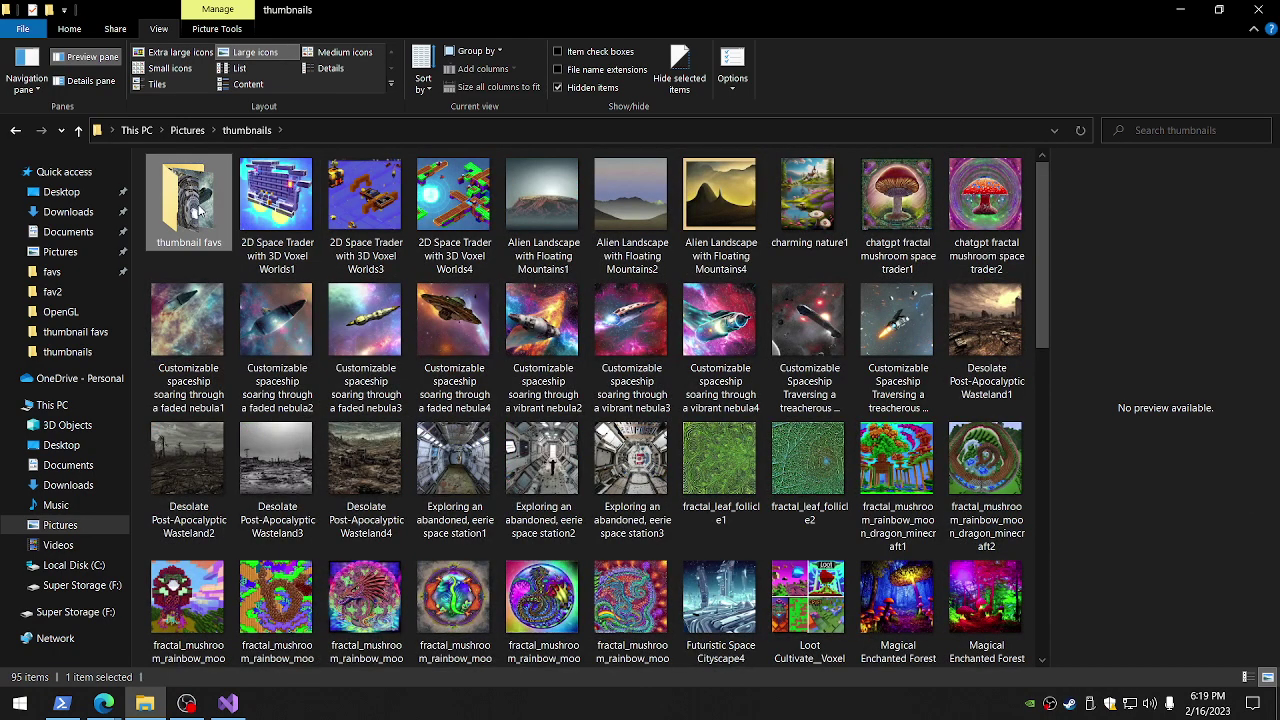
{"action": "right_click", "coordinate": [198, 210]}
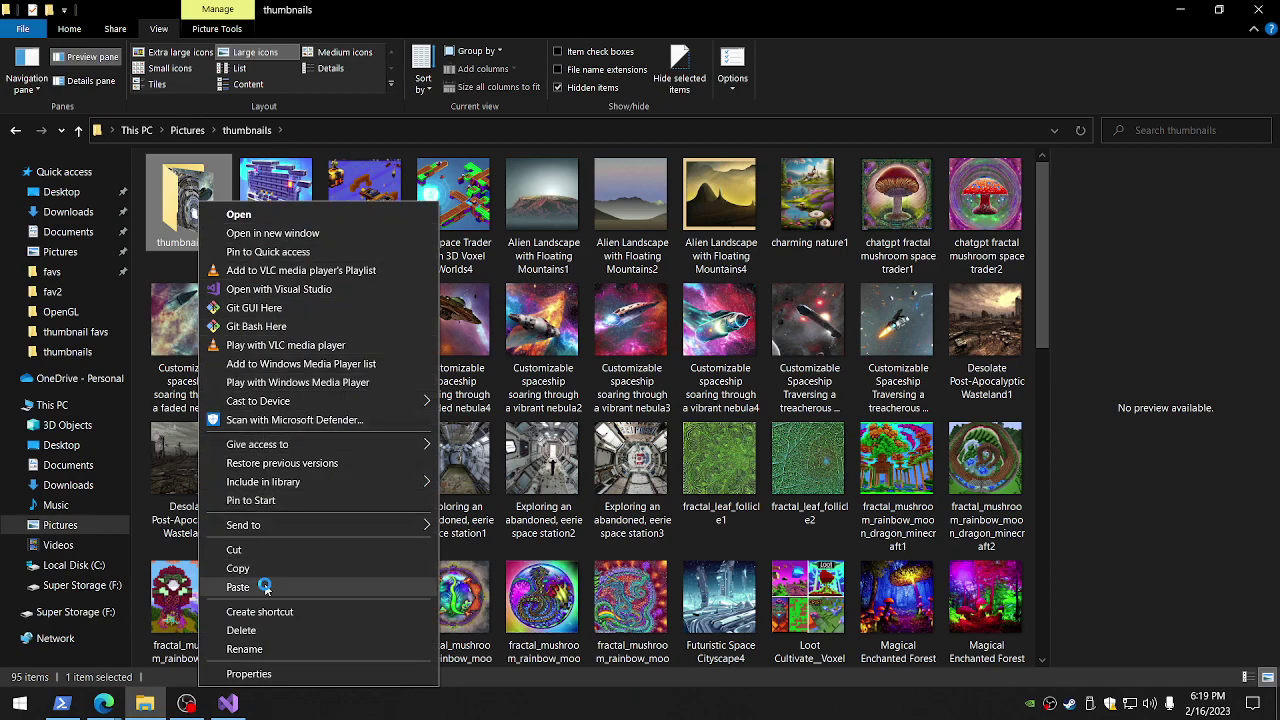
{"action": "left_click", "coordinate": [265, 589]}
Preview "space trader gem world1" and "space trader gem world2" and move both into the thumbnail favs folder
{"action": "scroll", "coordinate": [755, 555], "scroll_direction": "down", "scroll_amount": 10}
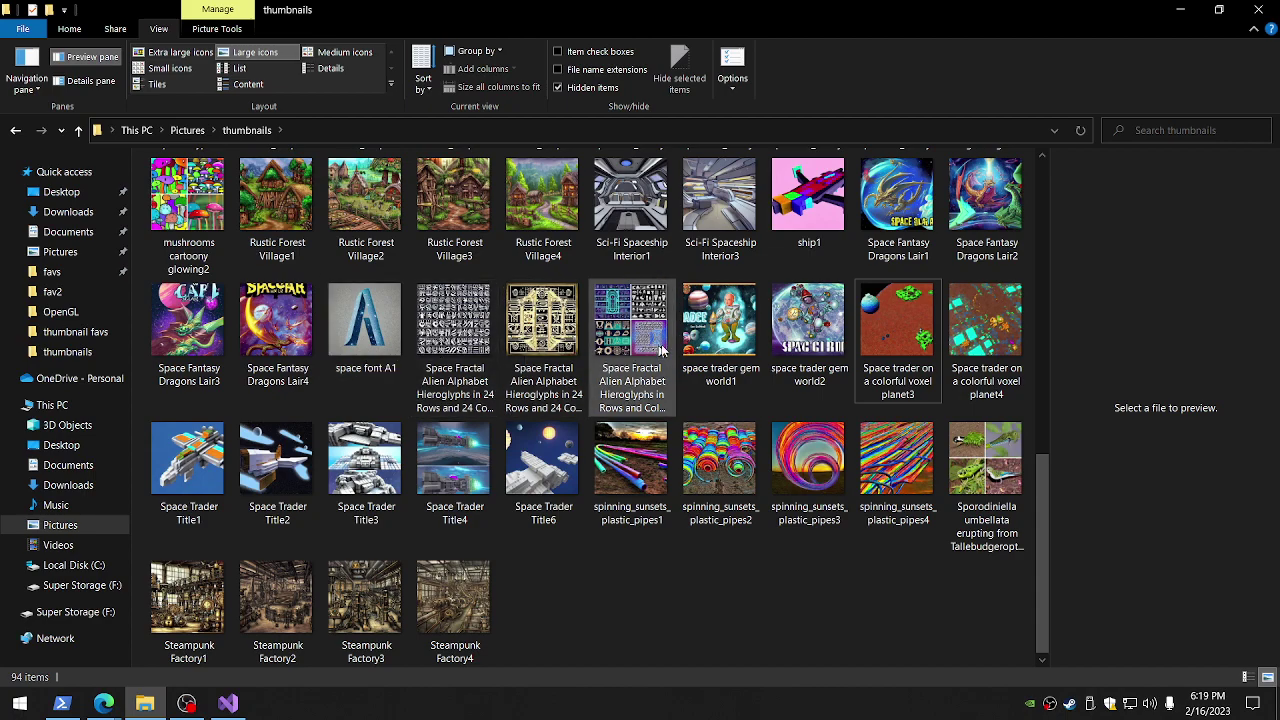
{"action": "left_click", "coordinate": [727, 339]}
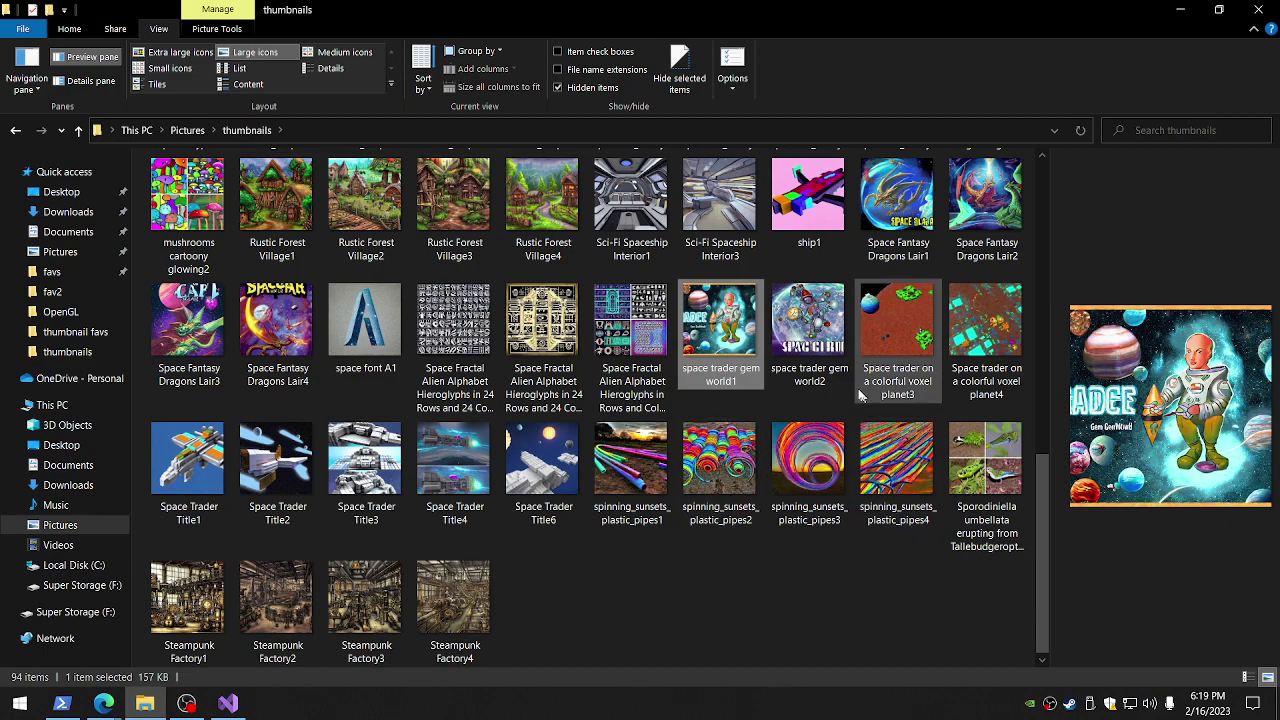
{"action": "left_click", "coordinate": [815, 335]}
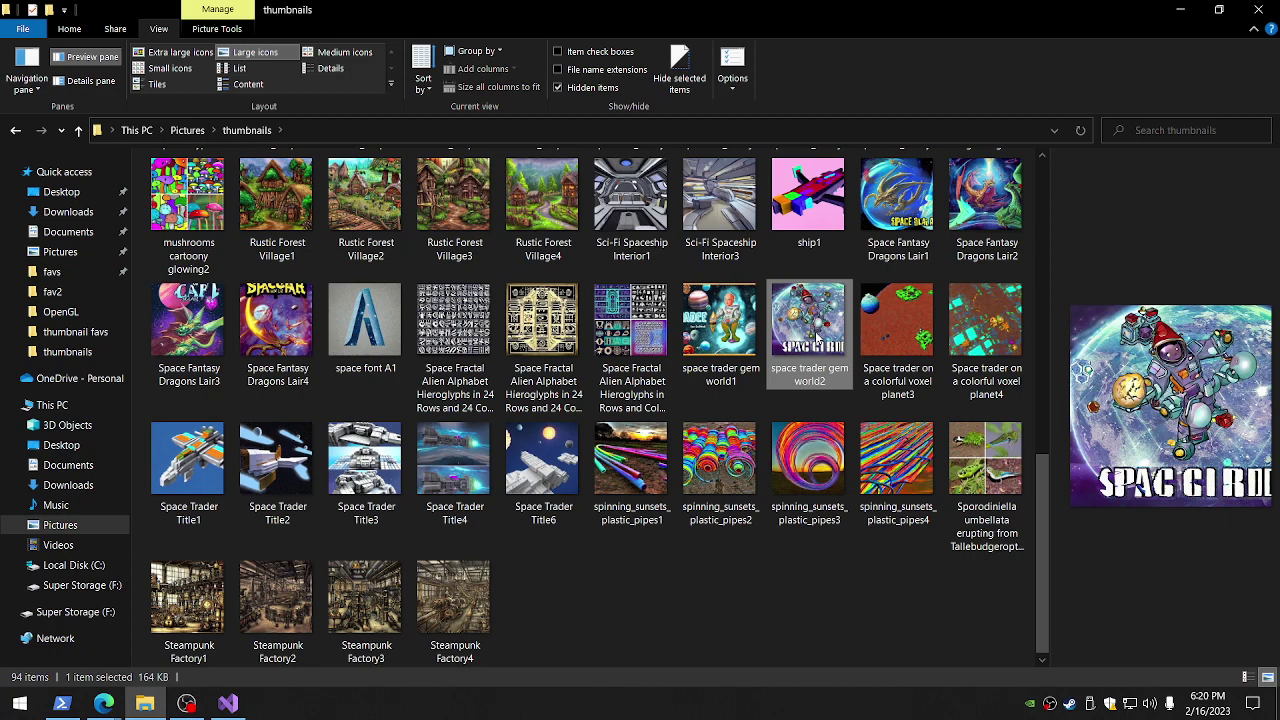
{"action": "key", "text": "shift+Left"}
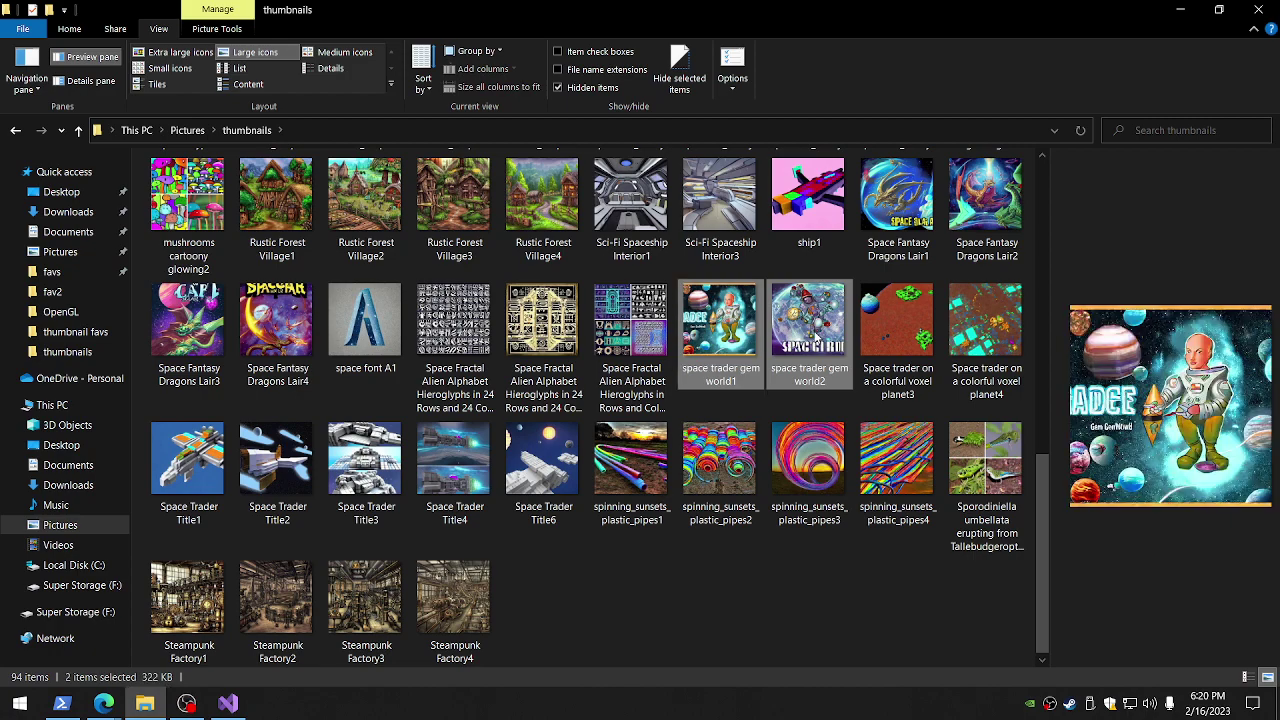
{"action": "right_click", "coordinate": [737, 343]}
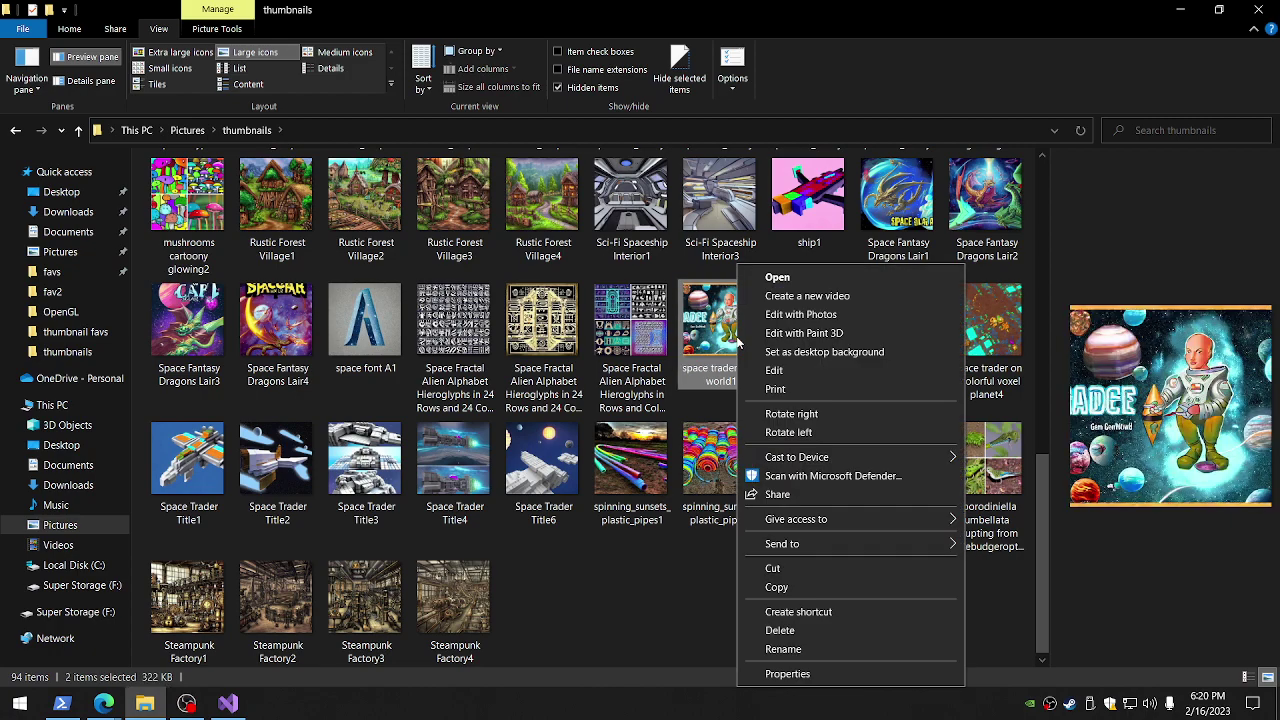
{"action": "left_click", "coordinate": [793, 571]}
{"action": "scroll", "coordinate": [285, 307], "scroll_direction": "up", "scroll_amount": 10}
{"action": "left_click", "coordinate": [190, 200]}
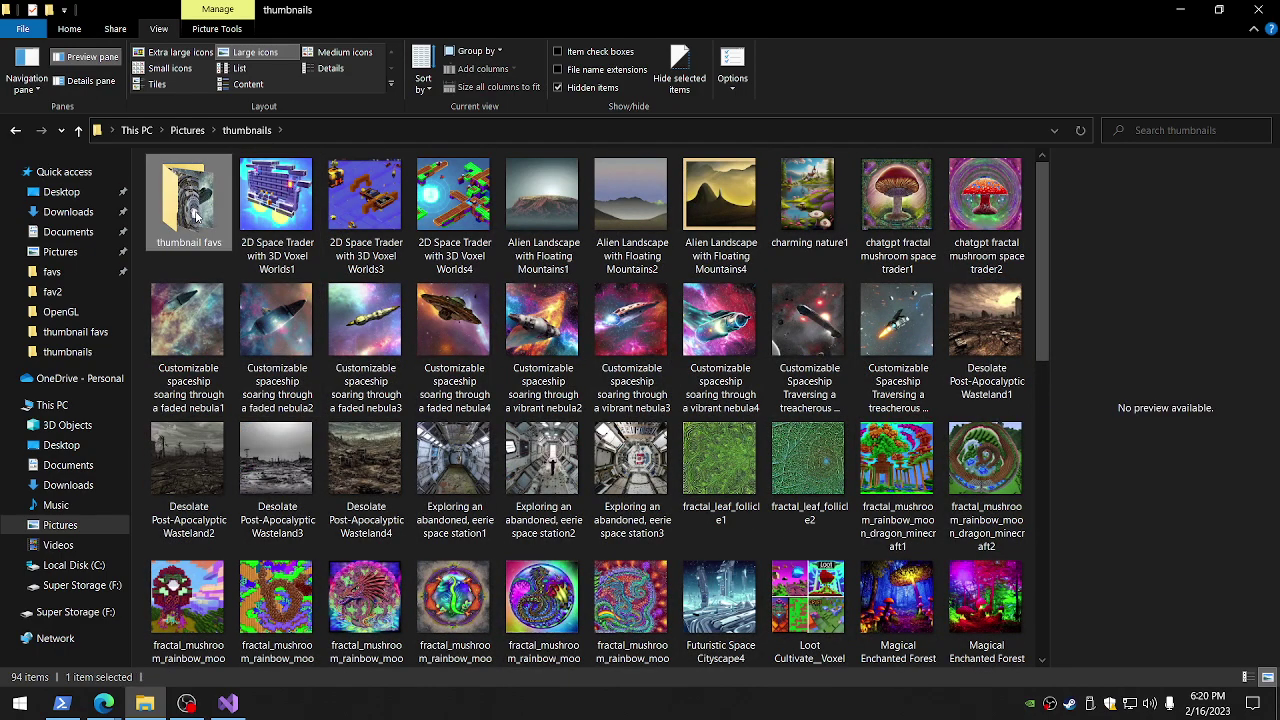
{"action": "right_click", "coordinate": [195, 204]}
{"action": "left_click", "coordinate": [253, 584]}
Compare "Space Trader Title1" and "Space Trader Title2" with "Space trader on a colorful voxel planet4" in the preview
{"action": "scroll", "coordinate": [440, 578], "scroll_direction": "down", "scroll_amount": 10}
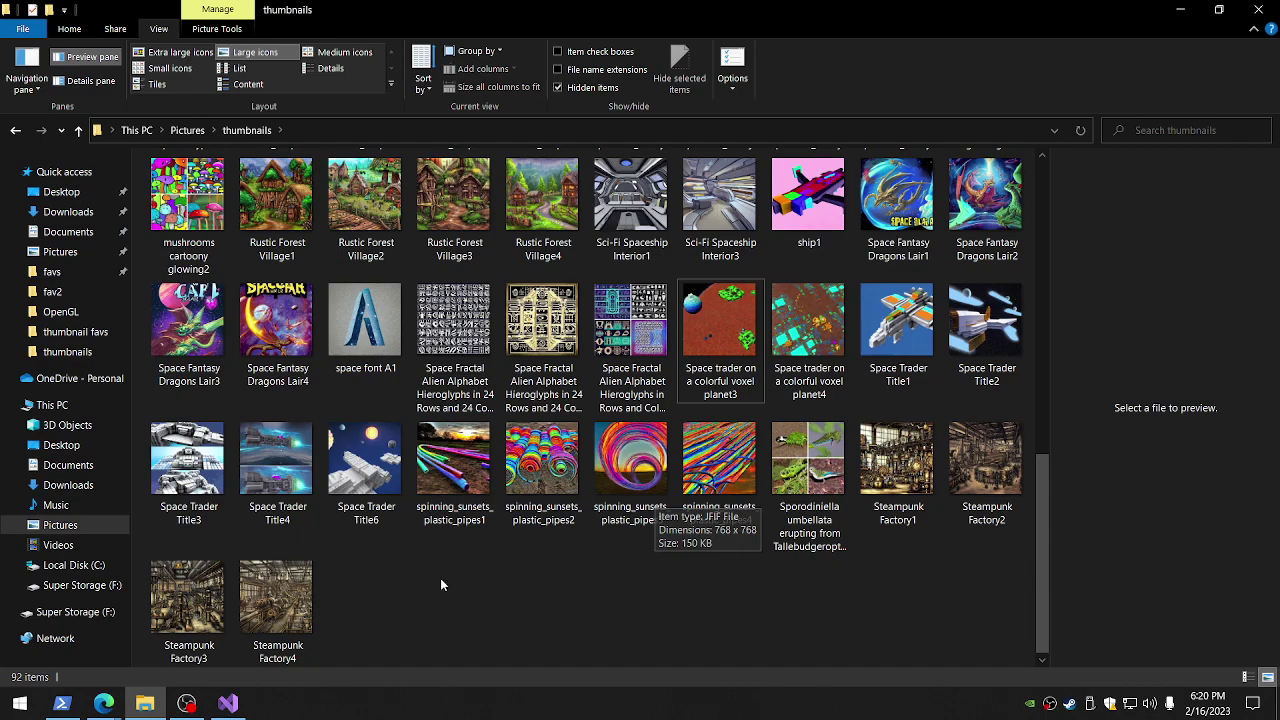
{"action": "left_click", "coordinate": [912, 333]}
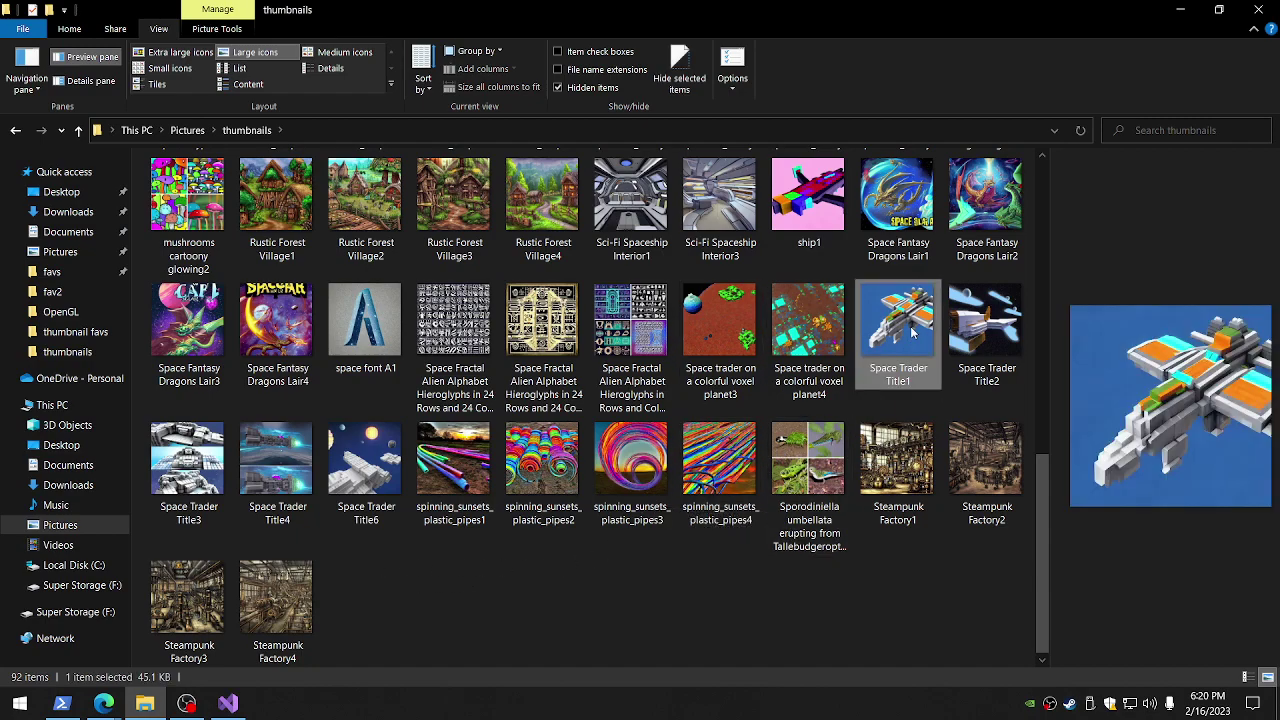
{"action": "left_click", "coordinate": [810, 340]}
{"action": "key", "text": "Right"}
{"action": "key", "text": "Right"}
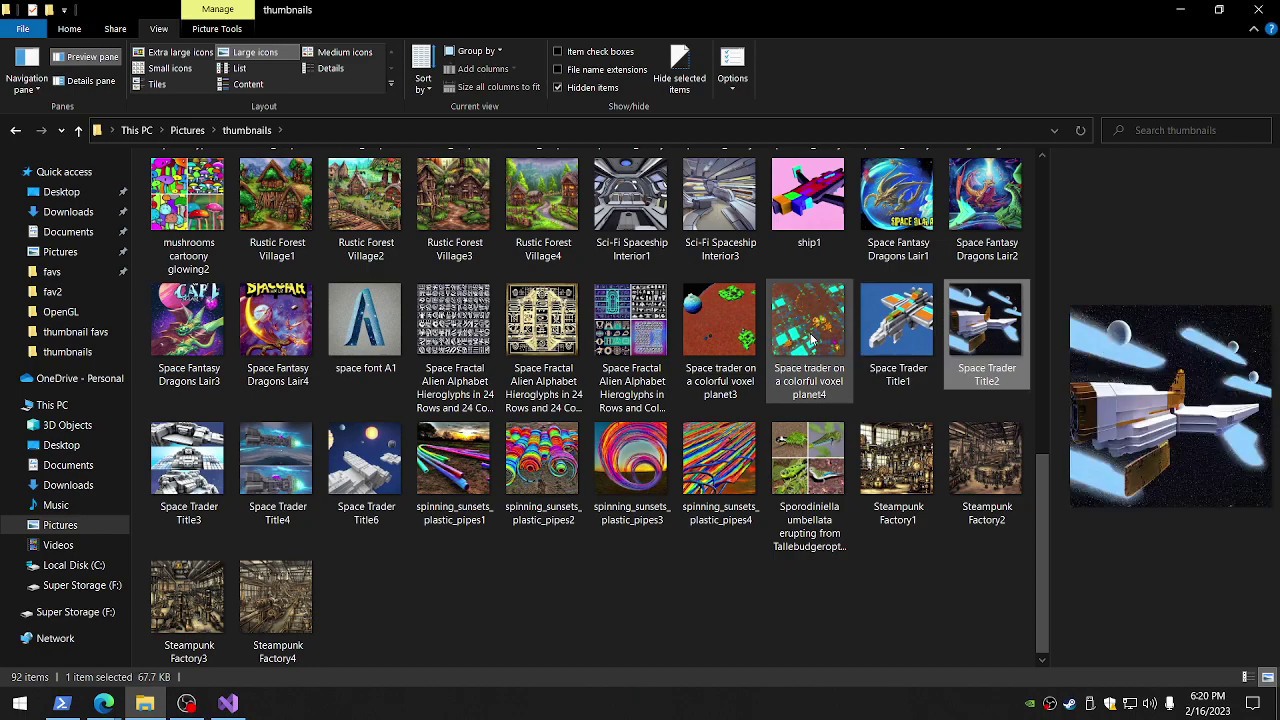
{"action": "key", "text": "Left"}
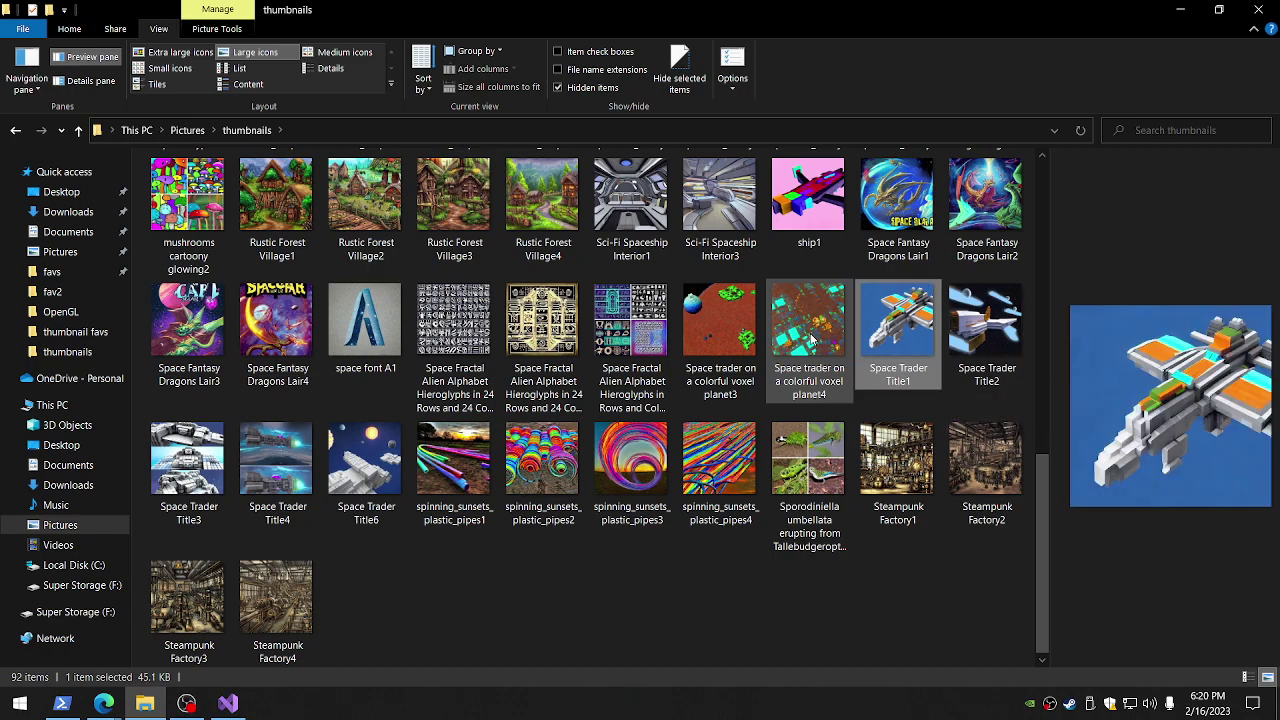
Preview the images from "Steampunk Factory1" back through the spinning sunsets pipes to "Space Trader Title3"
{"action": "key", "text": "Down"}
{"action": "key", "text": "Left"}
{"action": "key", "text": "Left"}
{"action": "key", "text": "Left"}
{"action": "key", "text": "Left"}
{"action": "key", "text": "Left"}
{"action": "key", "text": "Left"}
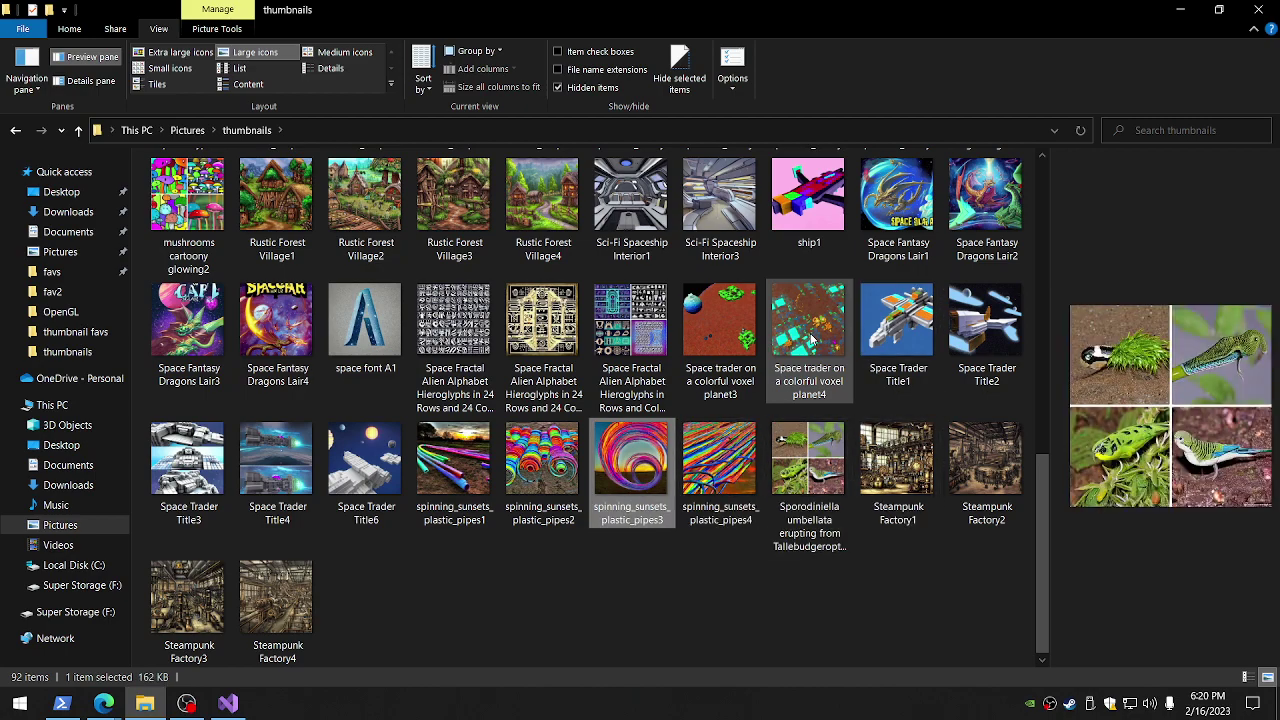
{"action": "key", "text": "Left"}
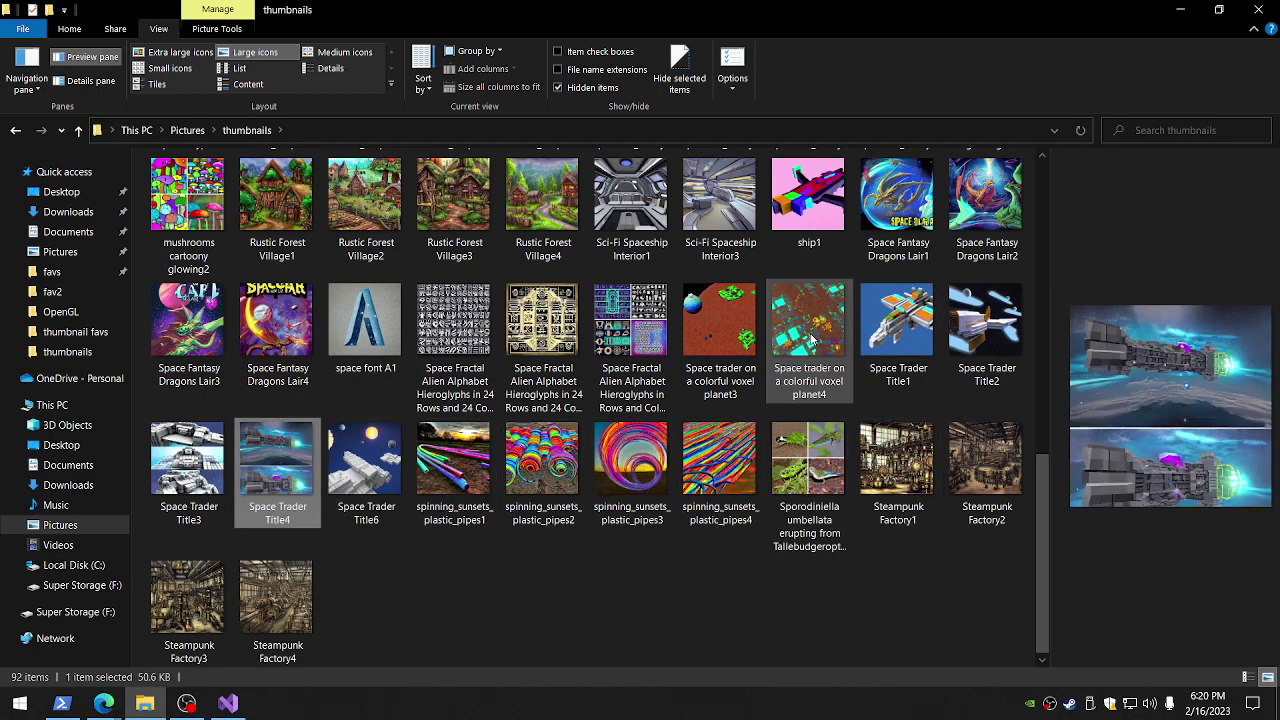
{"action": "key", "text": "Left"}
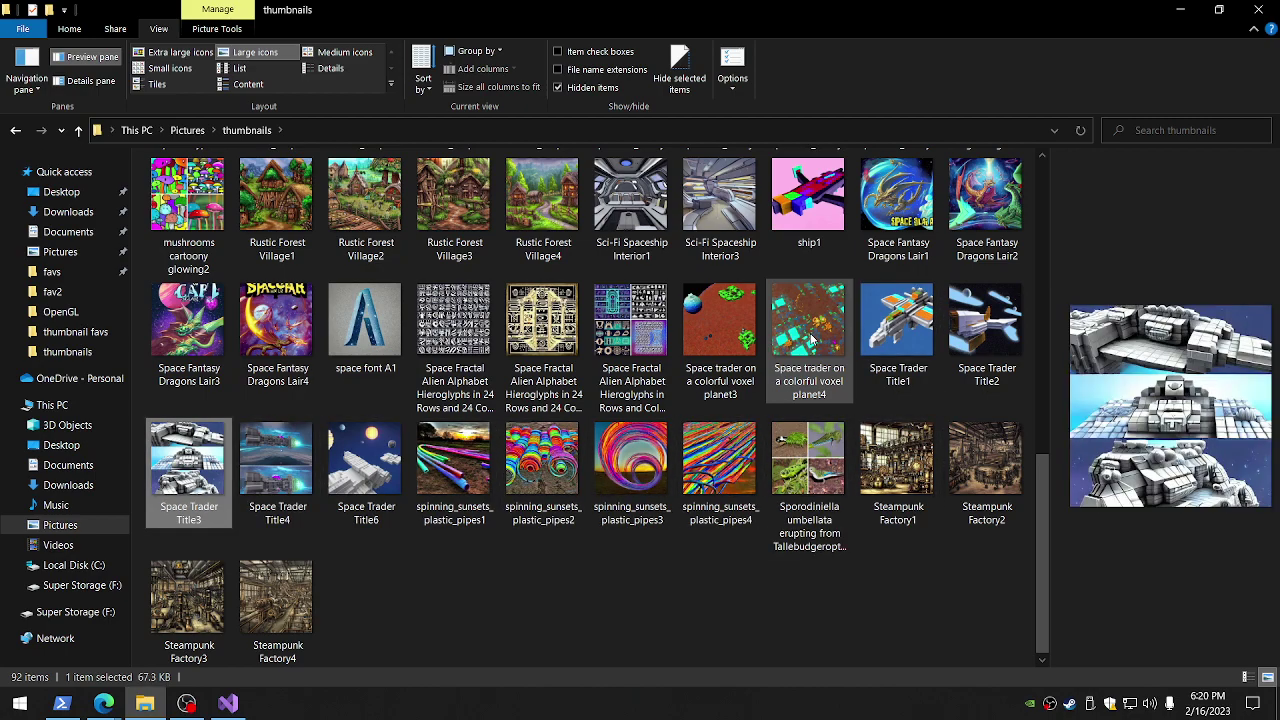
Move the images "Space Trader Title1", "Title2", "Title3", "Title4" and "Title6" into the thumbnail favs folder
{"action": "key", "text": "shift+Right"}
{"action": "key", "text": "shift+Right"}
{"action": "key", "text": "shift+Up"}
{"action": "key", "text": "shift+Right"}
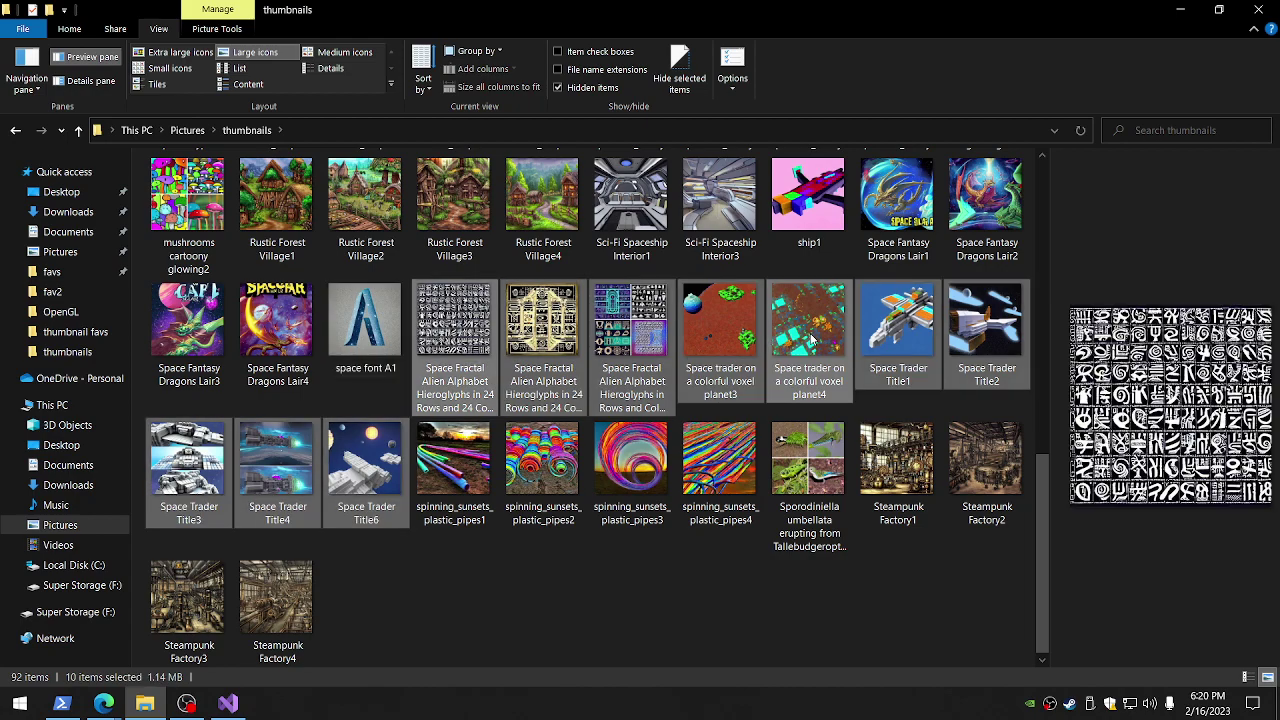
{"action": "key", "text": "shift+Right"}
{"action": "key", "text": "shift+Right"}
{"action": "key", "text": "shift+Right"}
{"action": "key", "text": "shift+Right"}
{"action": "key", "text": "shift+Right"}
{"action": "key", "text": "shift+Right"}
{"action": "key", "text": "shift+Right"}
{"action": "key", "text": "shift+Right"}
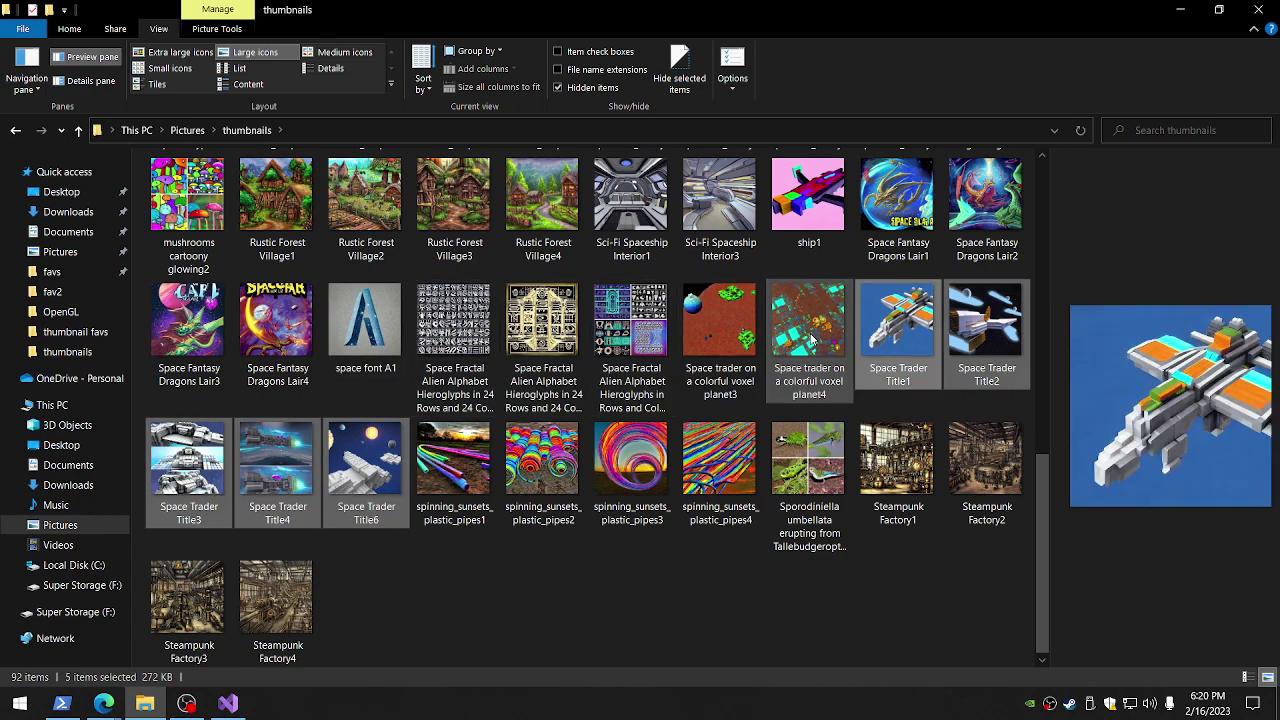
{"action": "right_click", "coordinate": [912, 356]}
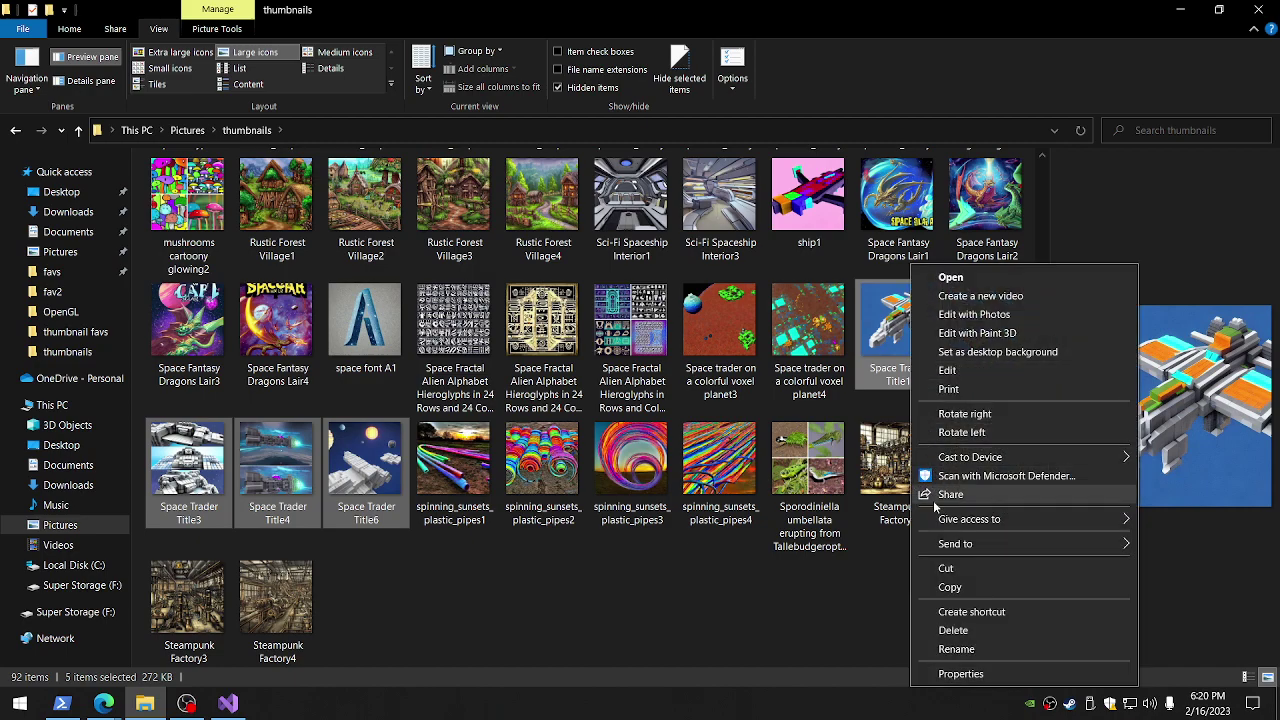
{"action": "left_click", "coordinate": [945, 568]}
{"action": "scroll", "coordinate": [517, 631], "scroll_direction": "up", "scroll_amount": 10}
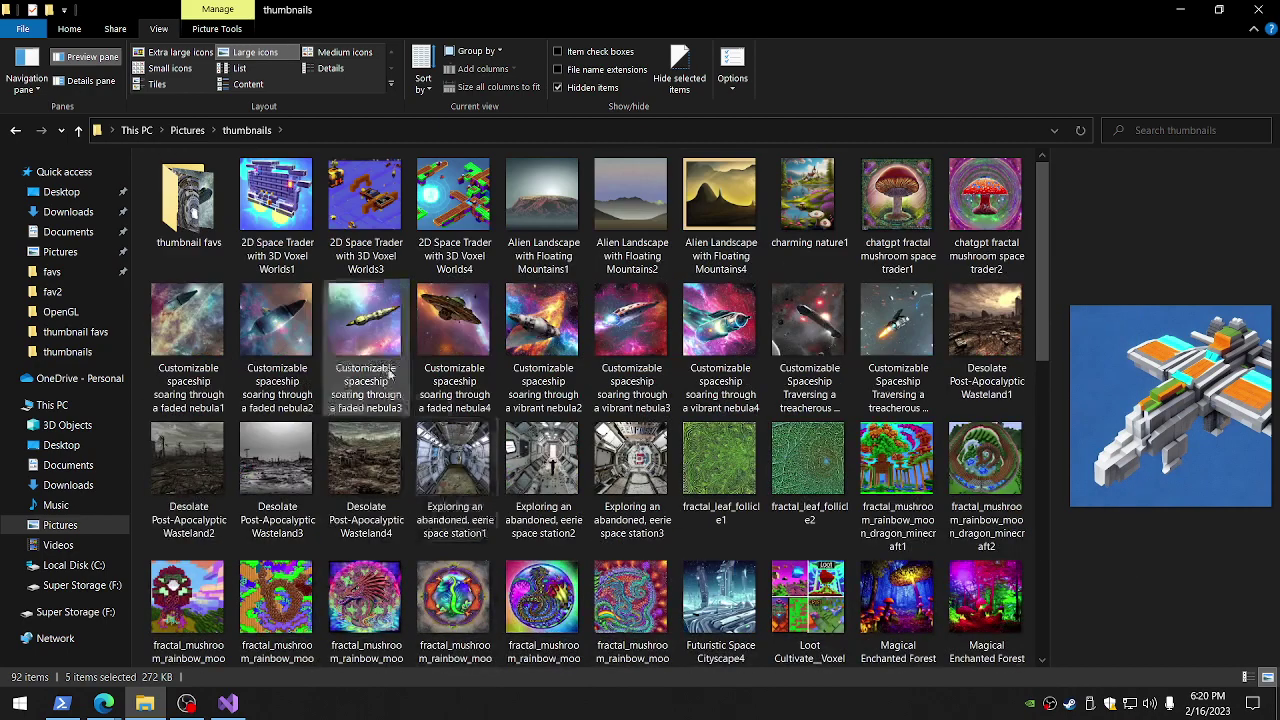
{"action": "double_click", "coordinate": [198, 248]}
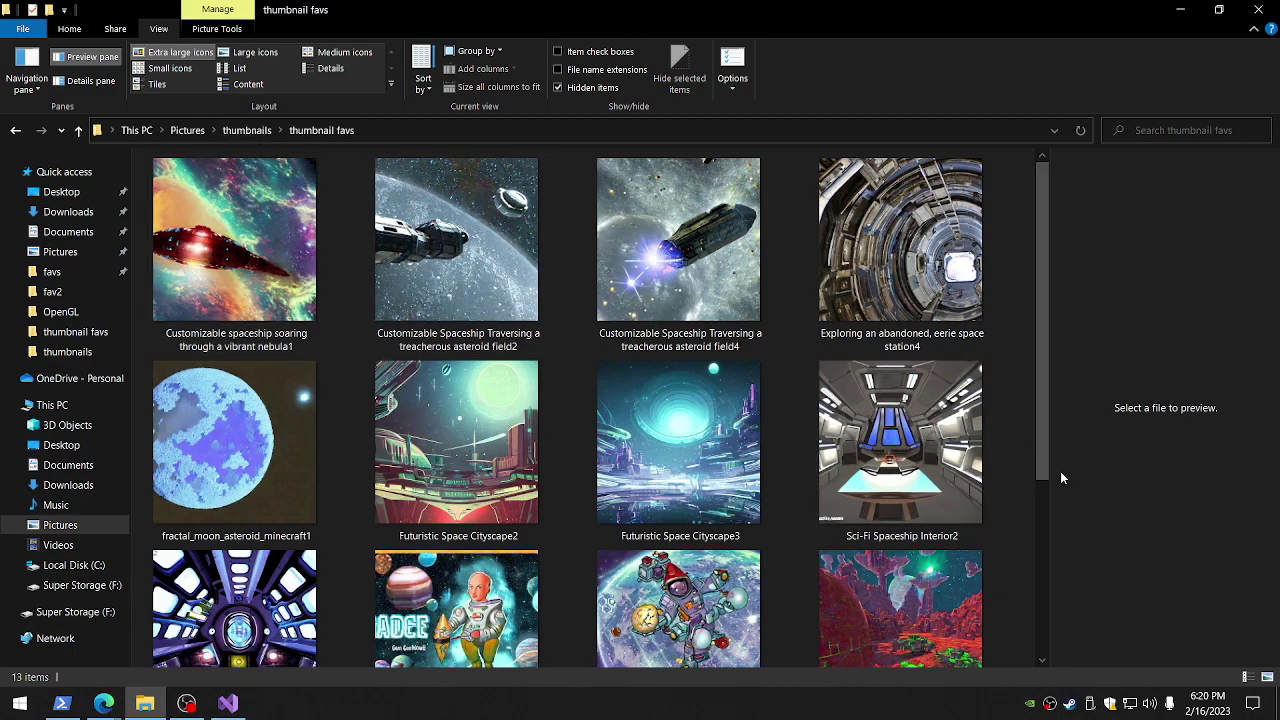
{"action": "right_click", "coordinate": [1027, 511]}
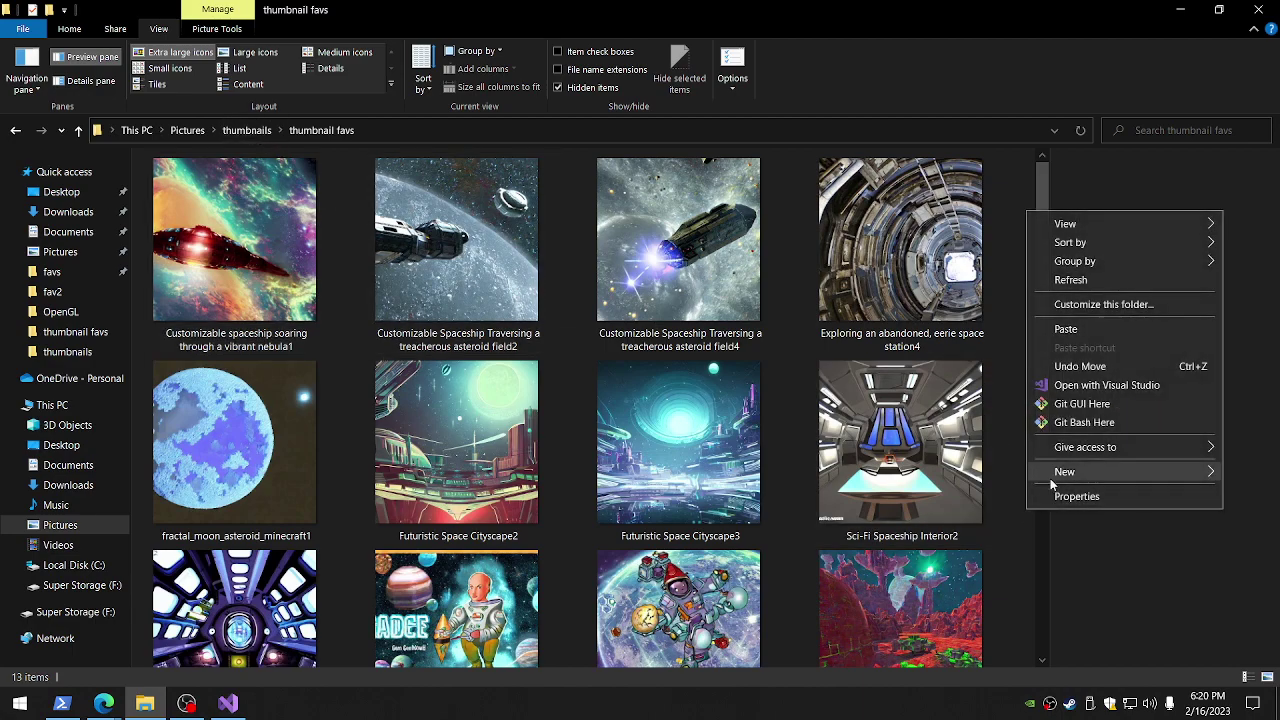
{"action": "left_click", "coordinate": [1066, 329]}
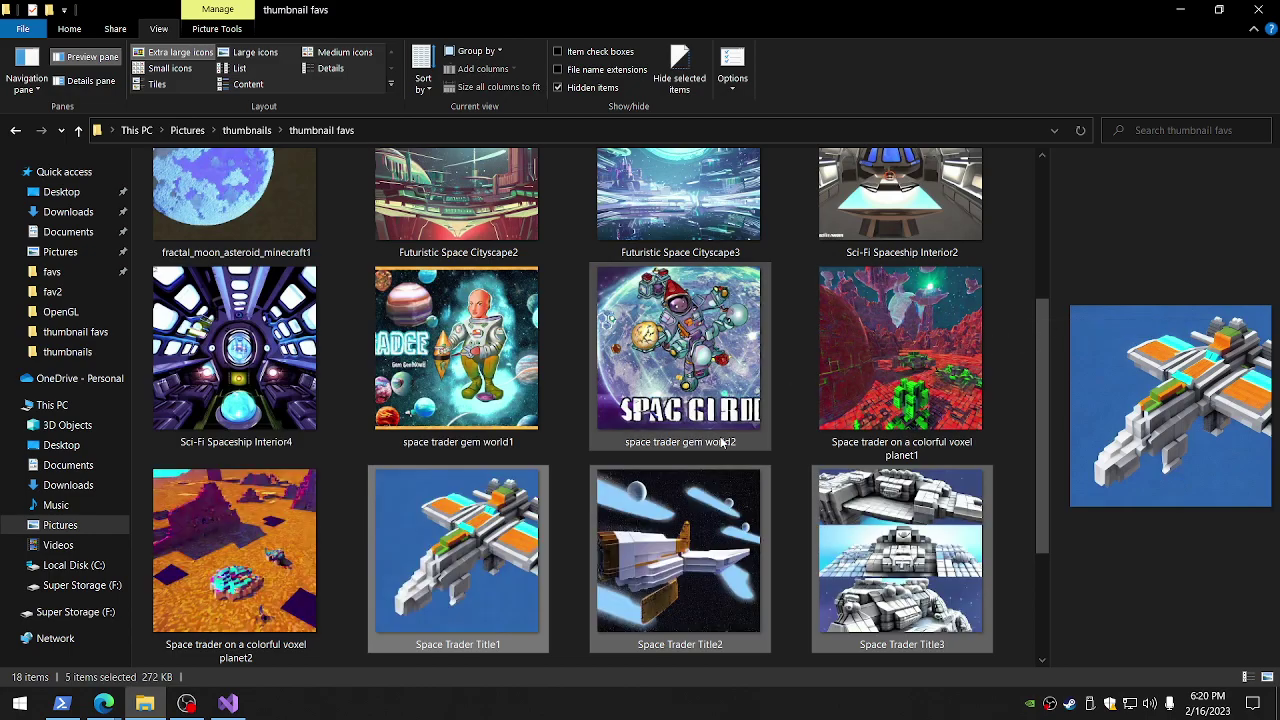
Look over the thumbnail favs folder, show its images as large icons and clear the selection
{"action": "scroll", "coordinate": [585, 494], "scroll_direction": "up", "scroll_amount": 2}
{"action": "scroll", "coordinate": [583, 492], "scroll_direction": "down", "scroll_amount": 2}
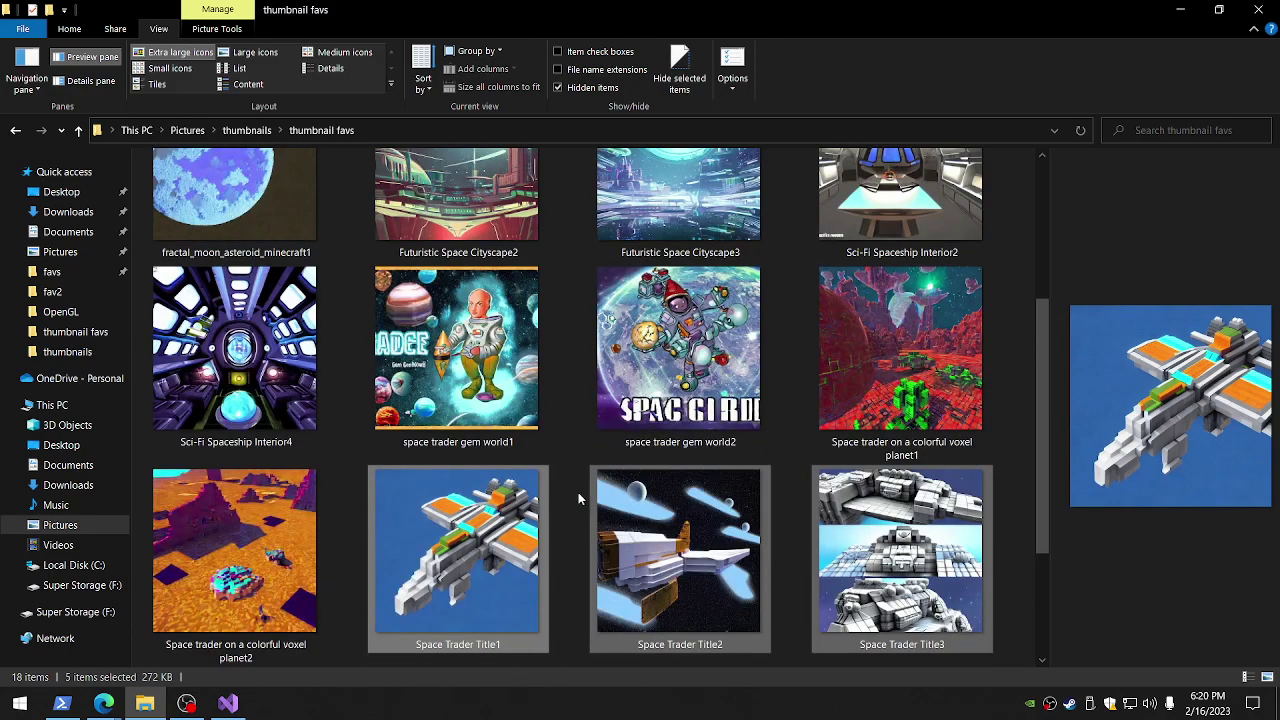
{"action": "scroll", "coordinate": [578, 492], "scroll_direction": "down", "scroll_amount": 1}
{"action": "scroll", "coordinate": [577, 510], "scroll_direction": "up", "scroll_amount": 4}
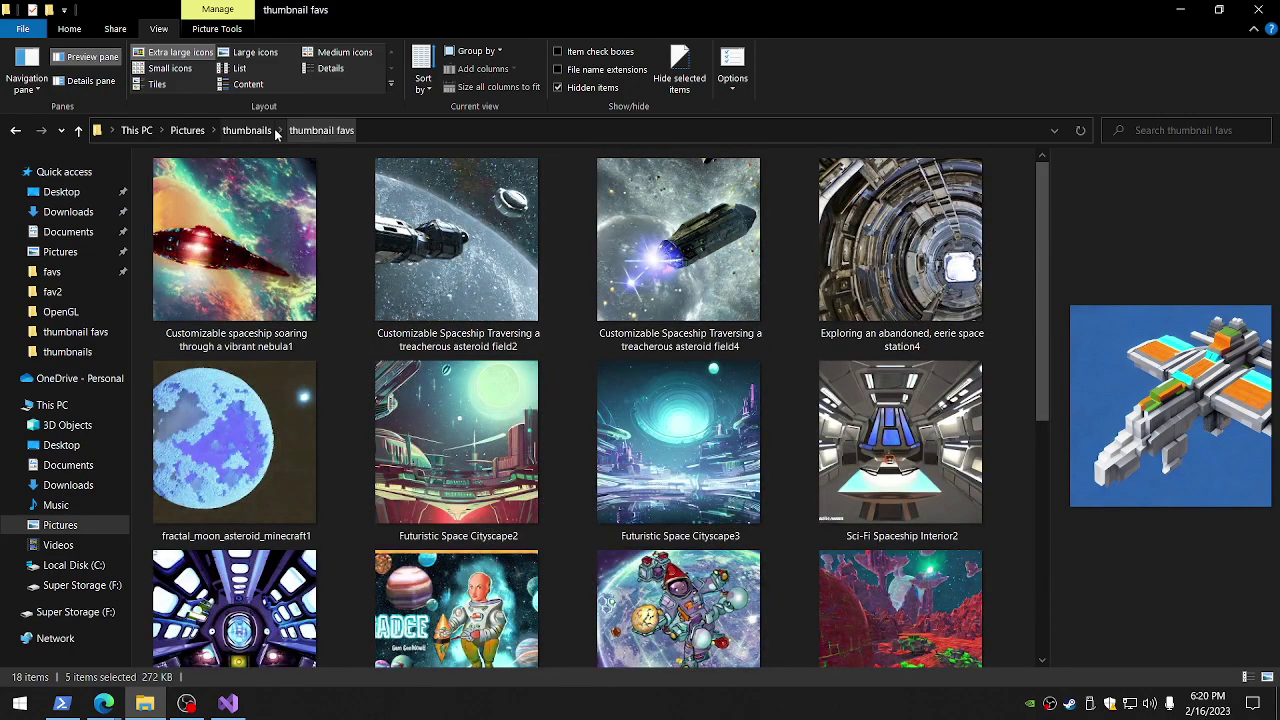
{"action": "left_click", "coordinate": [255, 52]}
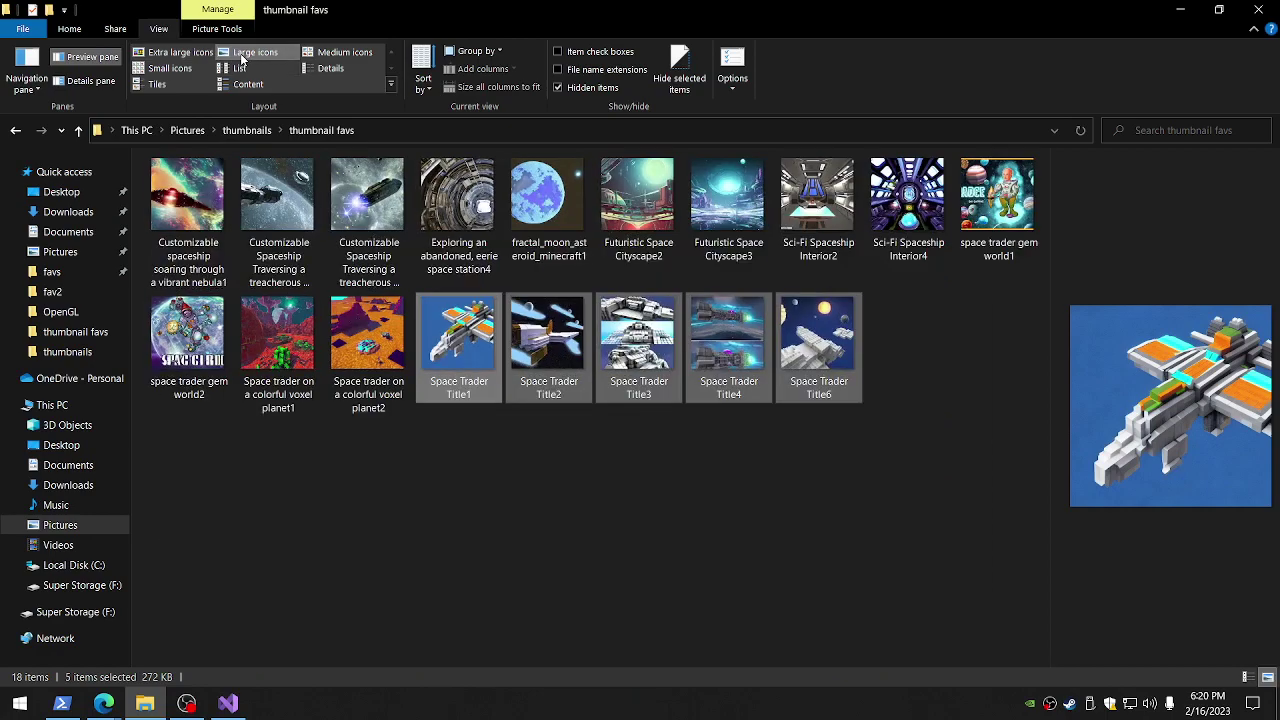
{"action": "left_click", "coordinate": [934, 531]}
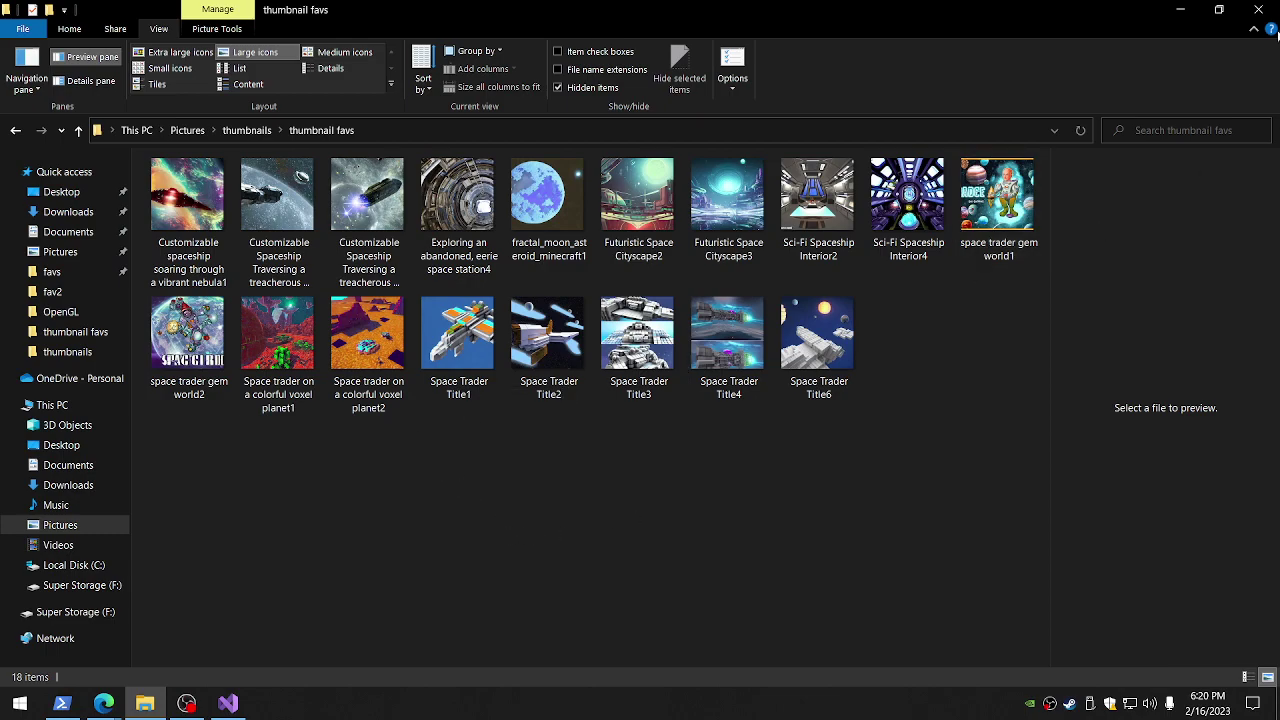
Return to the thumbnails folder and minimize the File Explorer window
{"action": "left_click", "coordinate": [241, 130]}
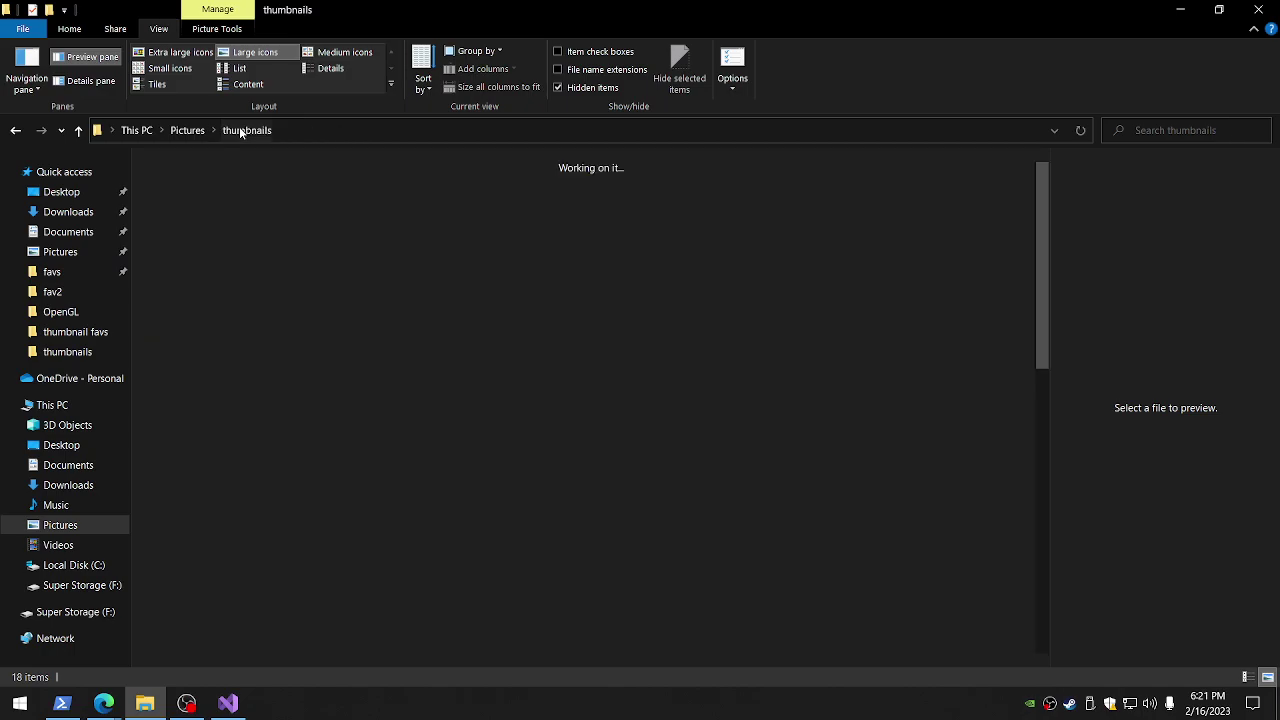
{"action": "scroll", "coordinate": [729, 491], "scroll_direction": "down", "scroll_amount": 10}
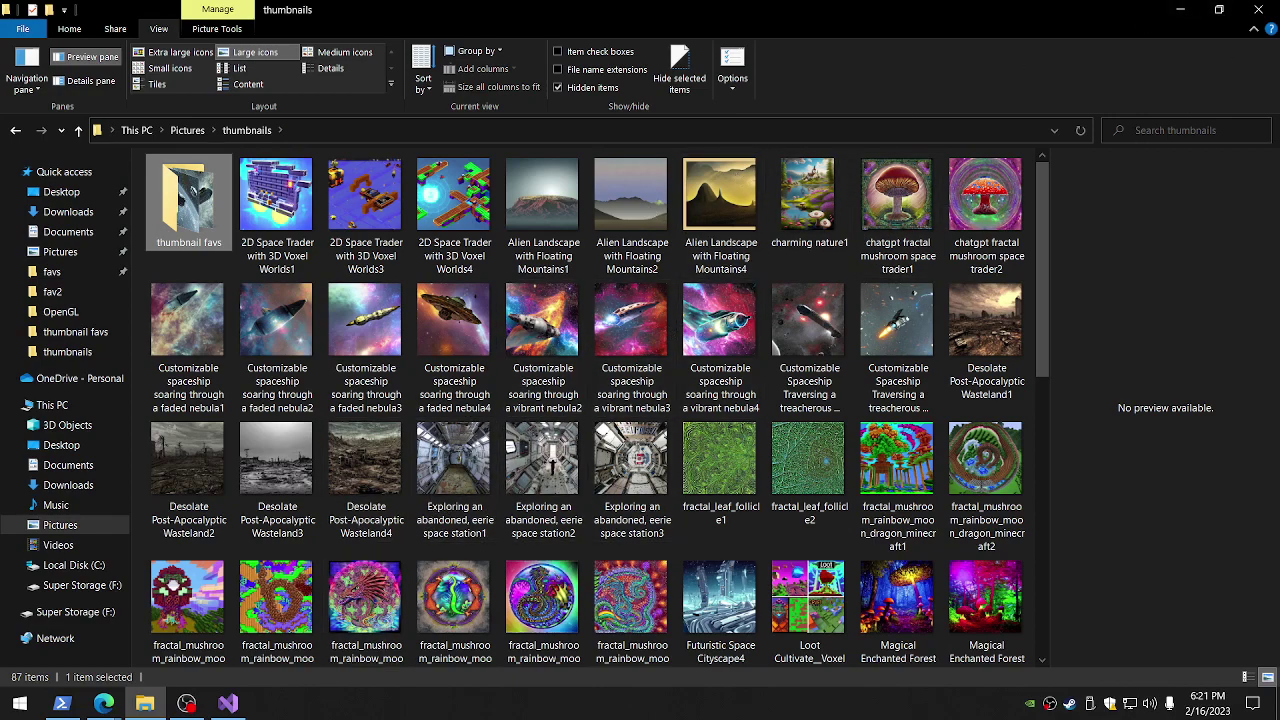
{"action": "left_click", "coordinate": [1180, 10]}
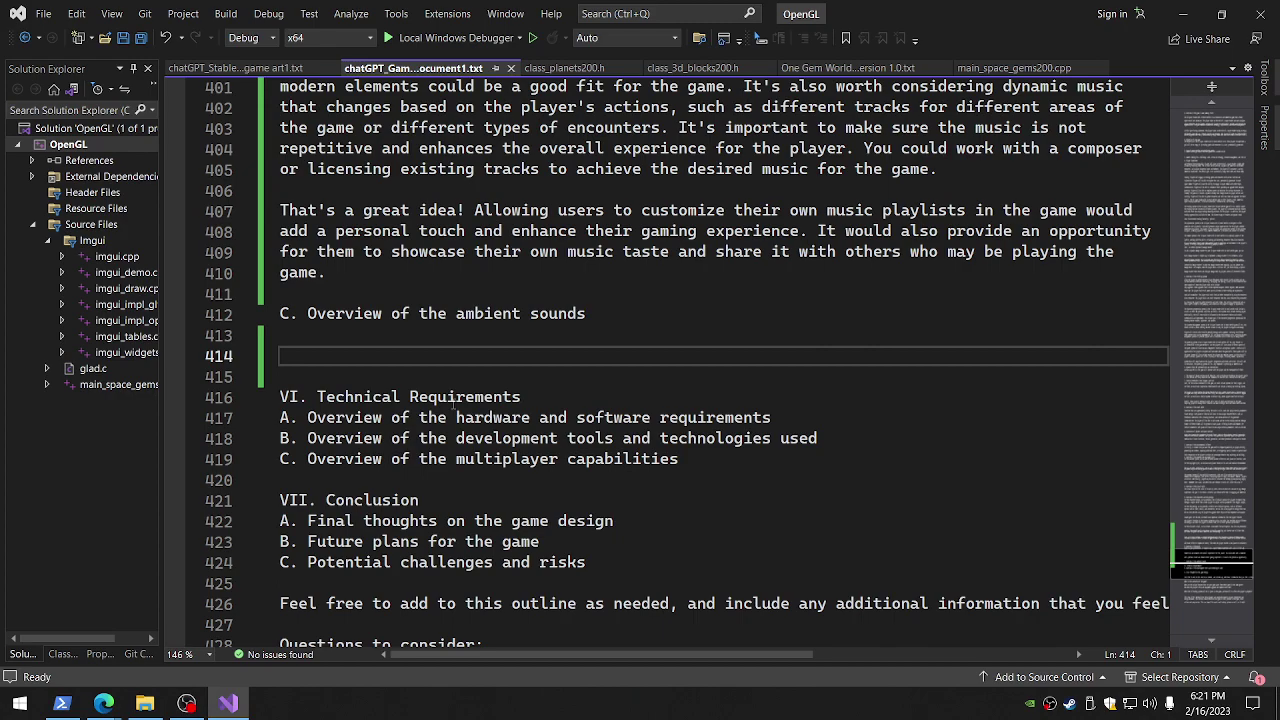
Copy the prompt "Trade negotiations with an alien species" from the game art text file in Visual Studio
{"action": "mouse_move", "coordinate": [104, 703]}
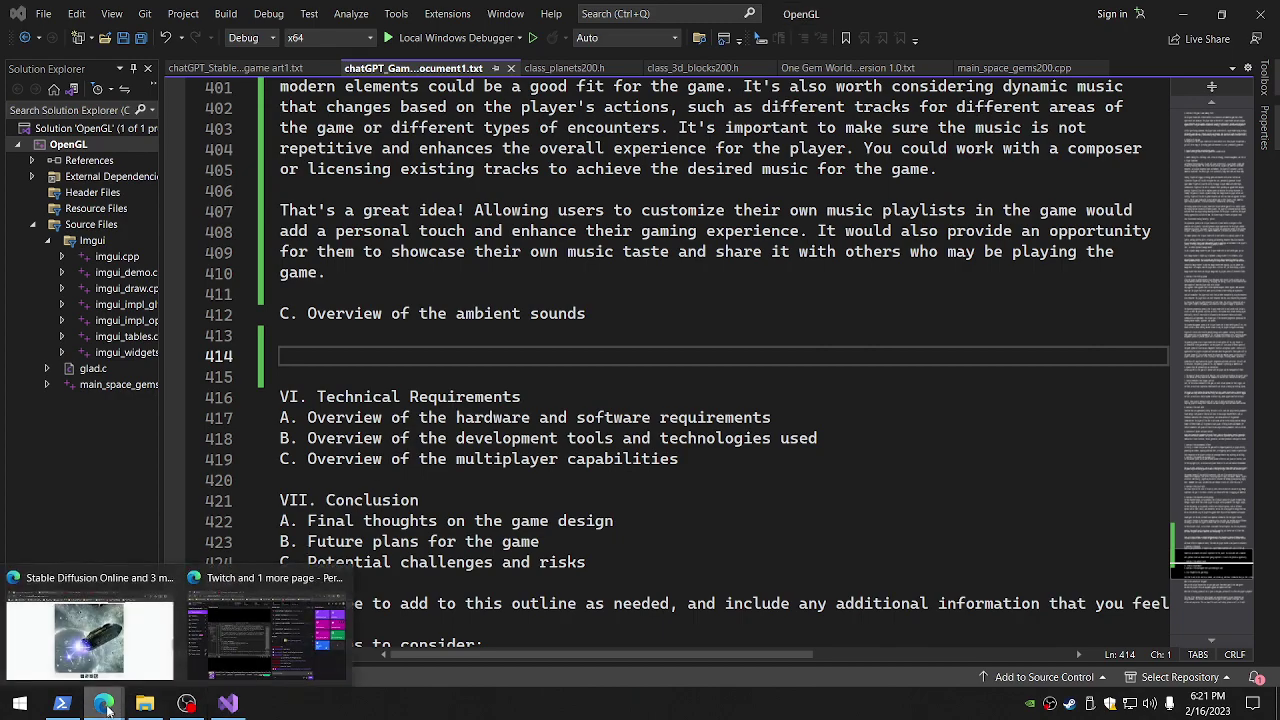
{"action": "left_click", "coordinate": [97, 657]}
{"action": "scroll", "coordinate": [324, 469], "scroll_direction": "up", "scroll_amount": 3}
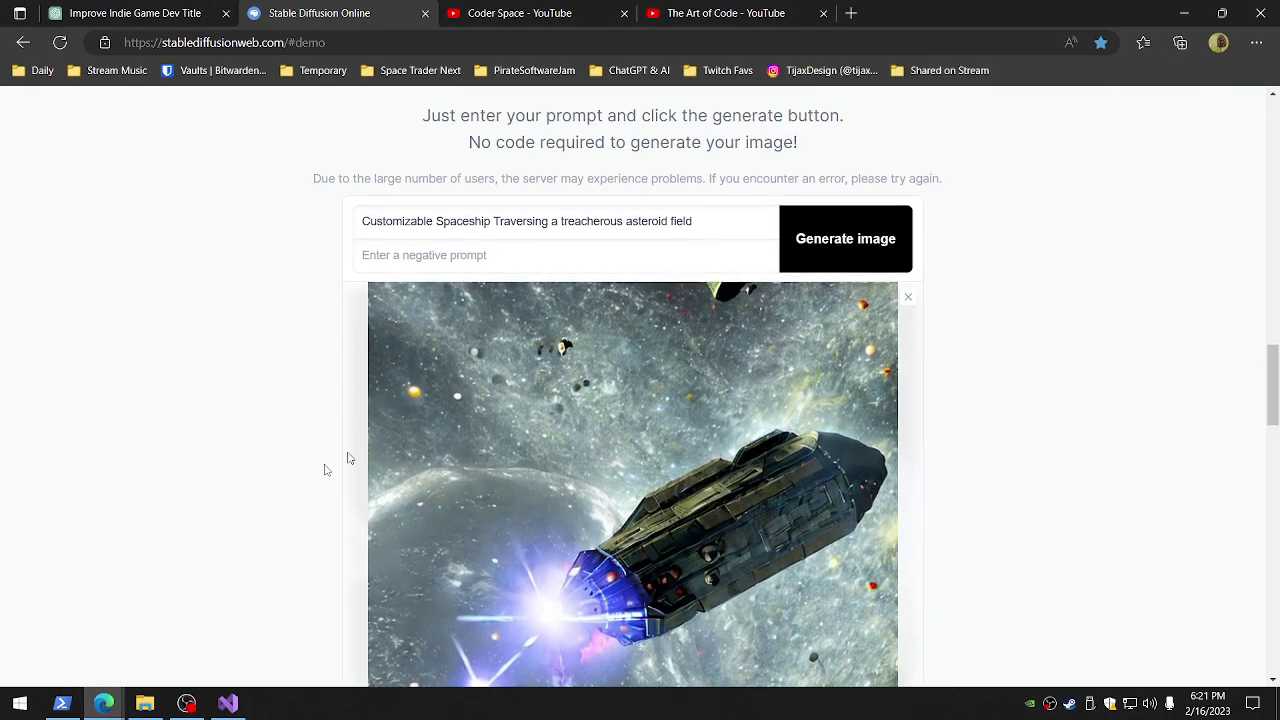
{"action": "left_click", "coordinate": [228, 703]}
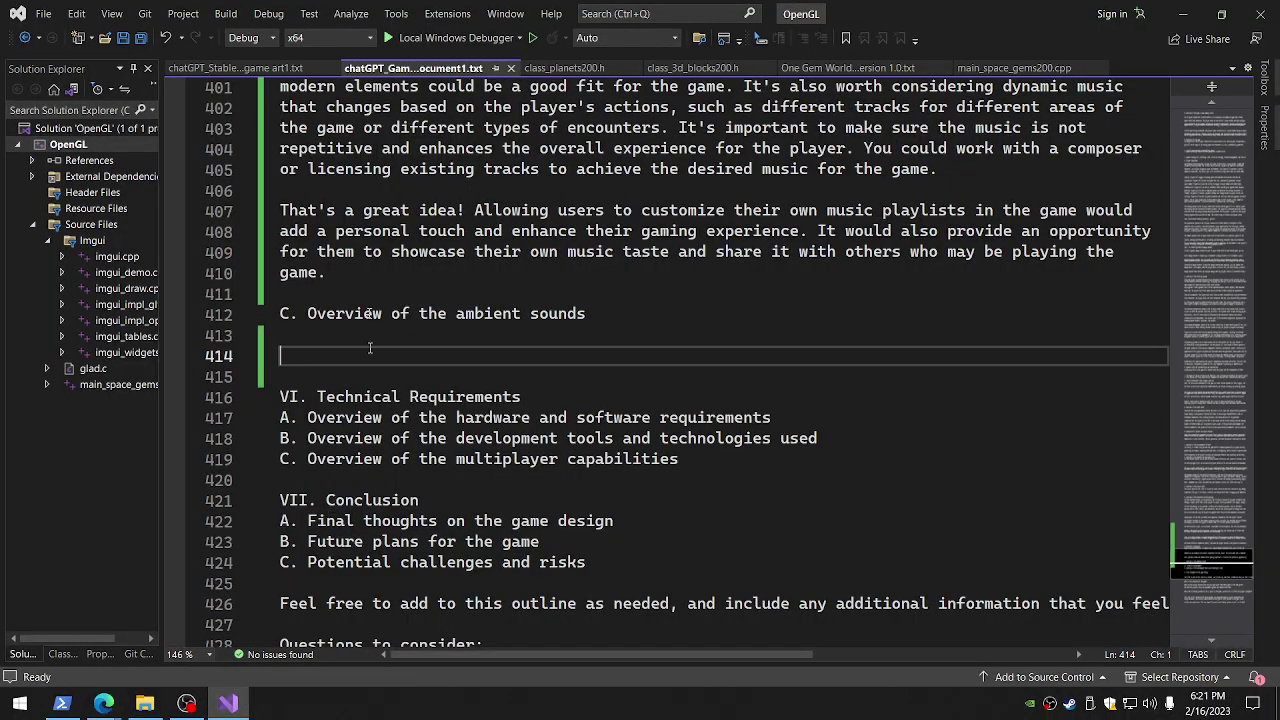
{"action": "left_click", "coordinate": [262, 69]}
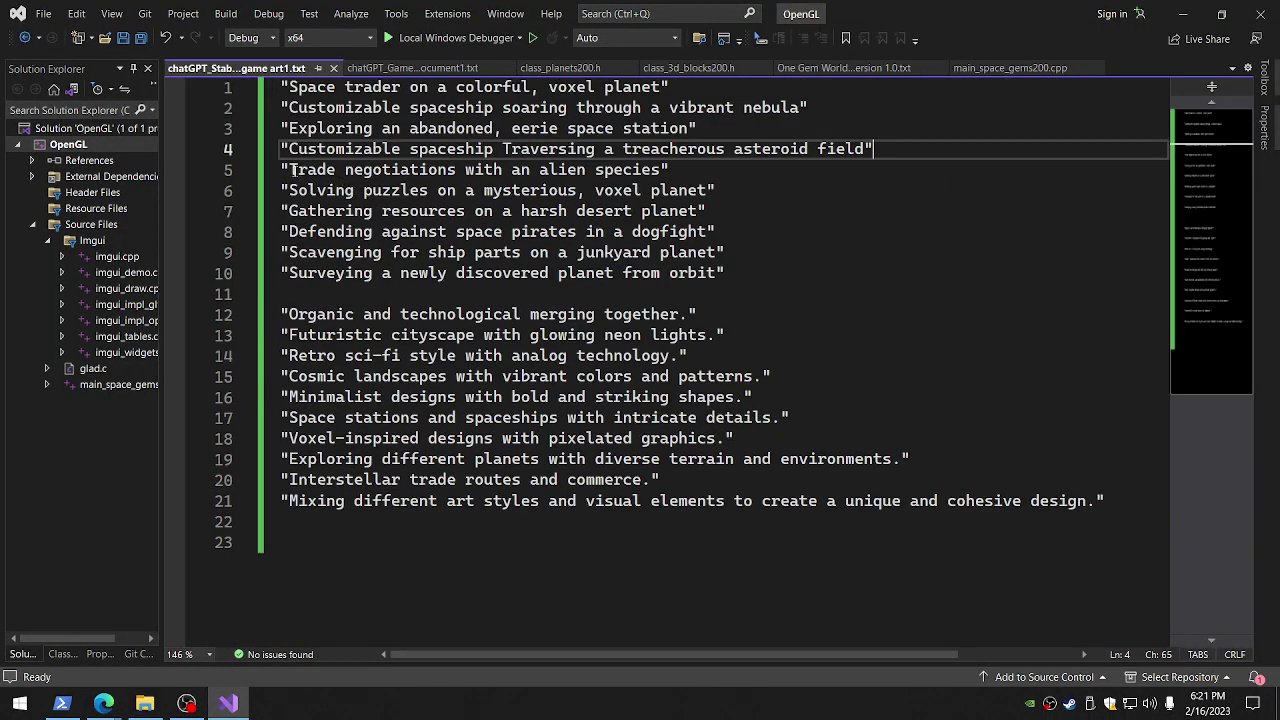
{"action": "left_click_drag", "start_coordinate": [290, 170], "coordinate": [663, 170]}
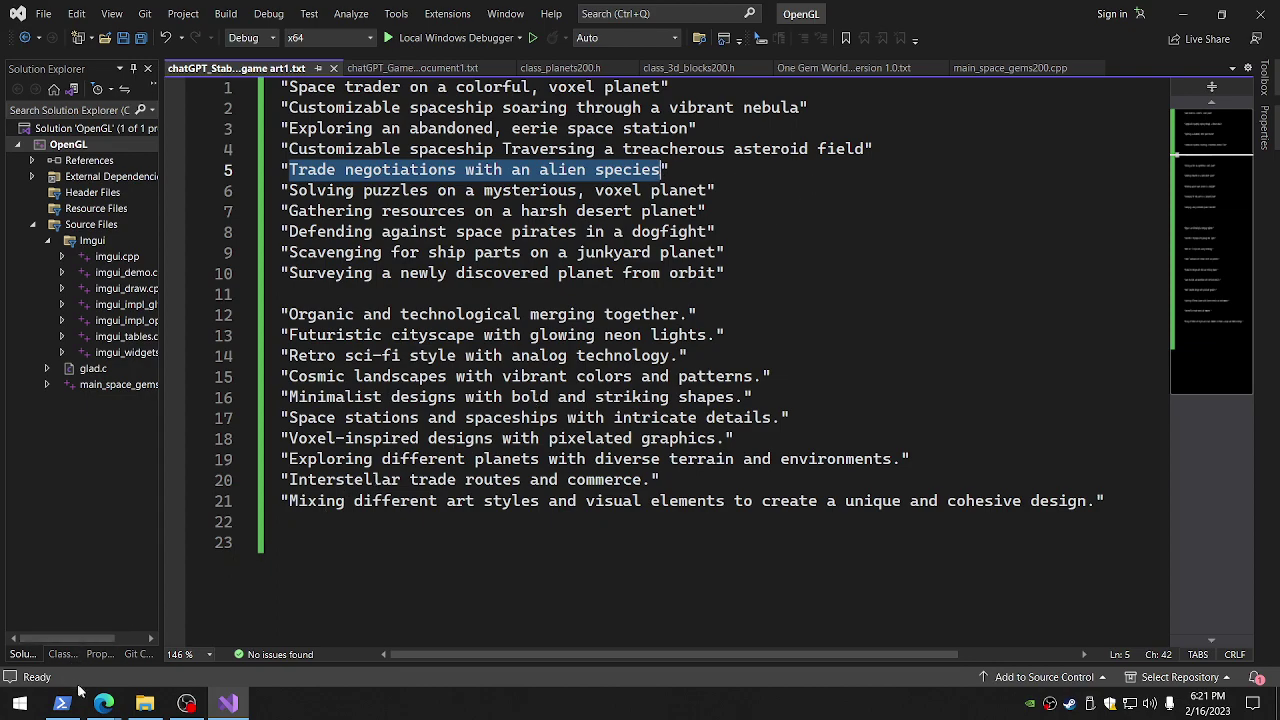
In Stable Diffusion Online, replace the prompt with "Trade negotiations with an alien species" and generate the images
{"action": "left_click", "coordinate": [104, 703]}
{"action": "left_click", "coordinate": [166, 612]}
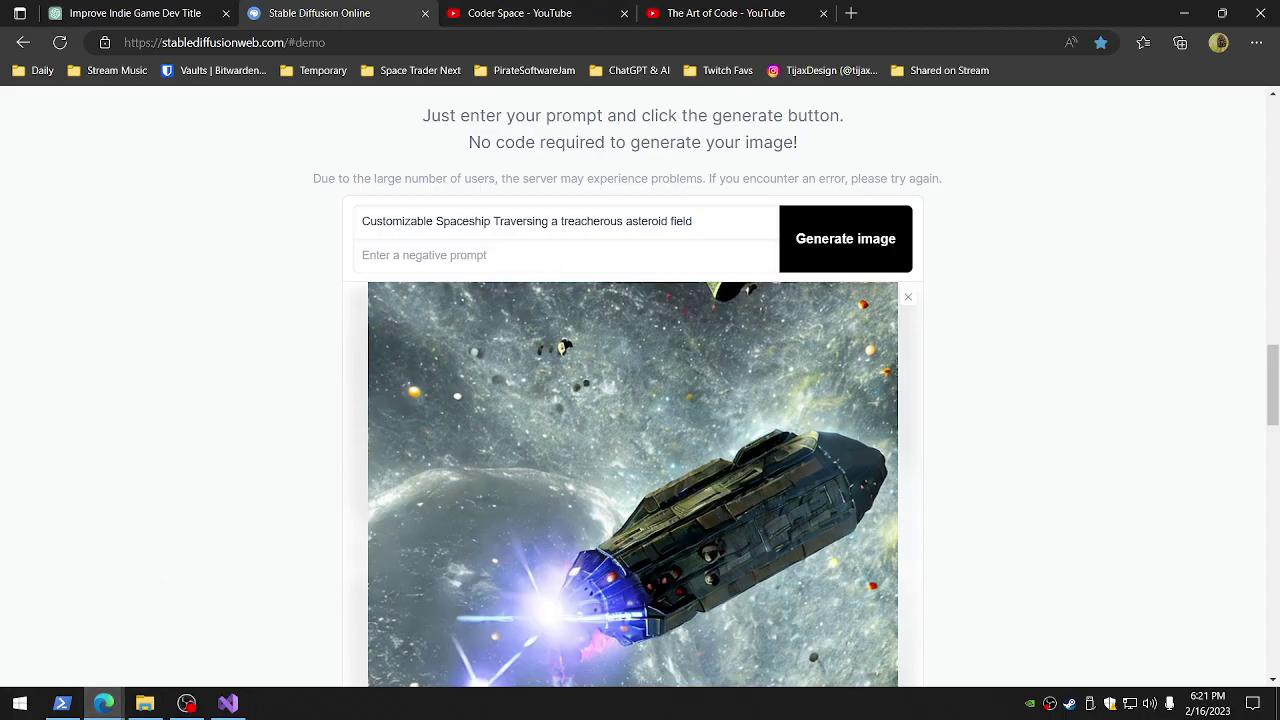
{"action": "key", "text": "ctrl+a"}
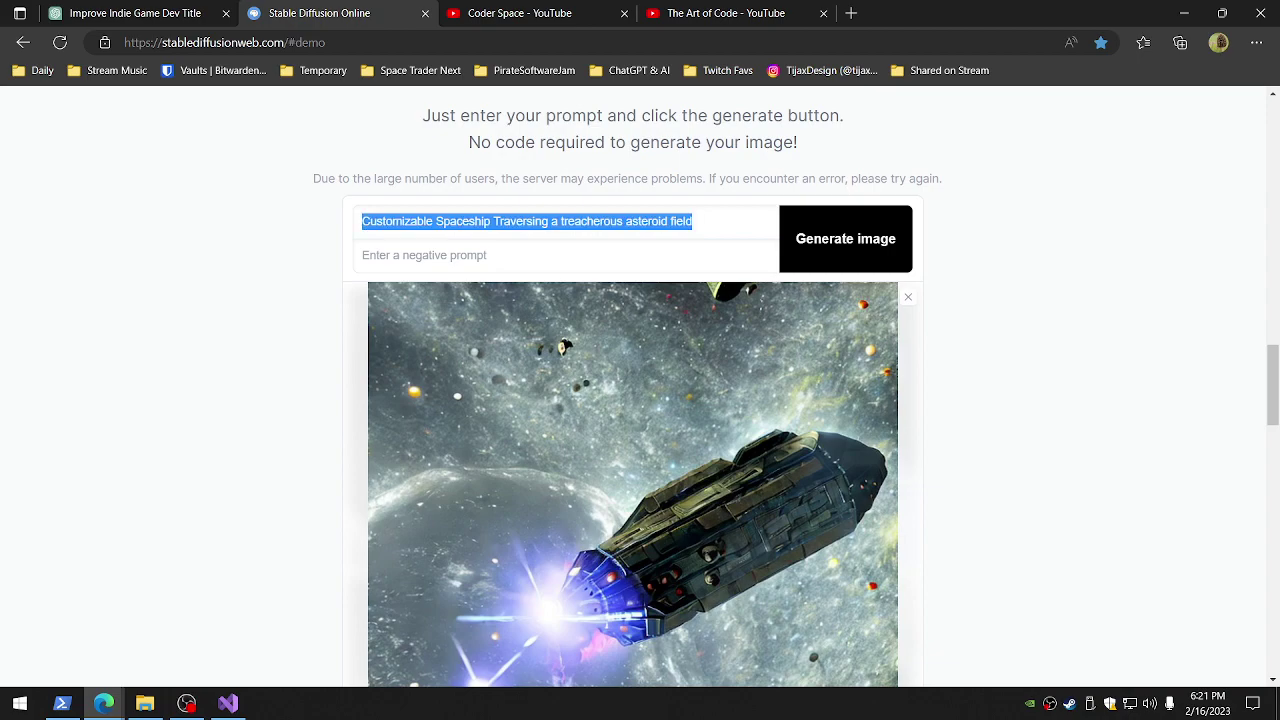
{"action": "key", "text": "ctrl+v"}
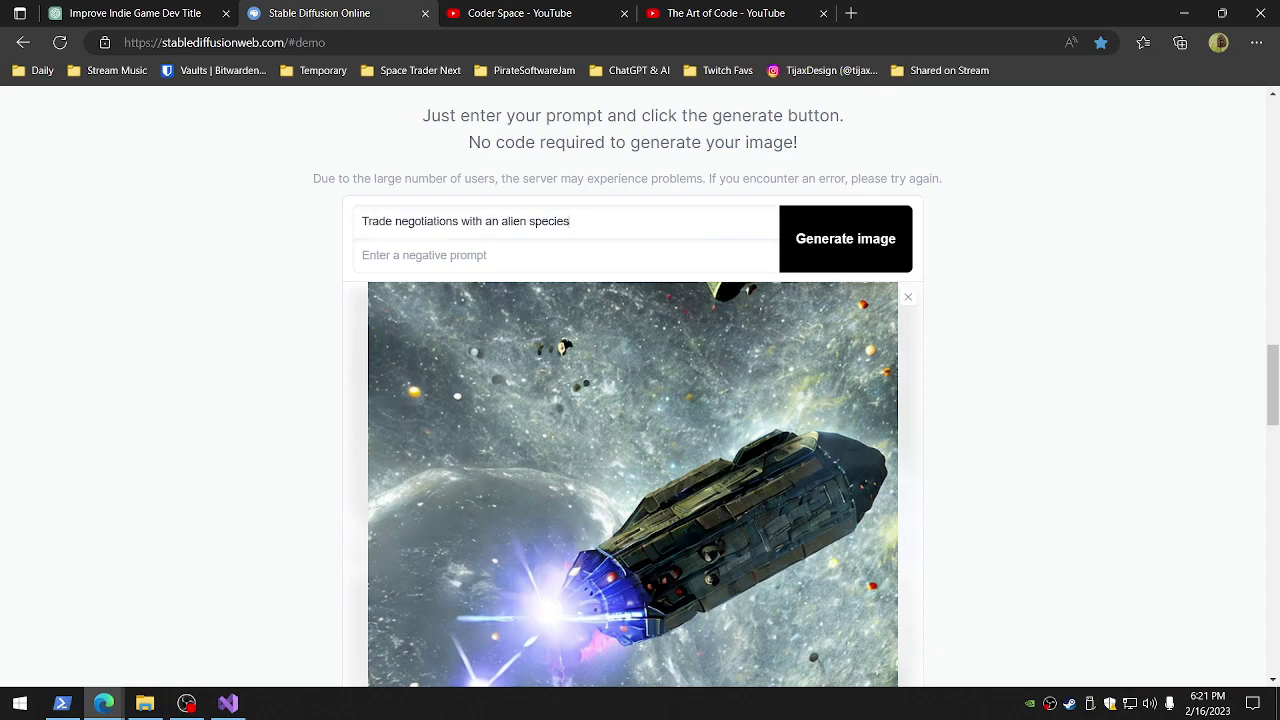
{"action": "left_click", "coordinate": [846, 257]}
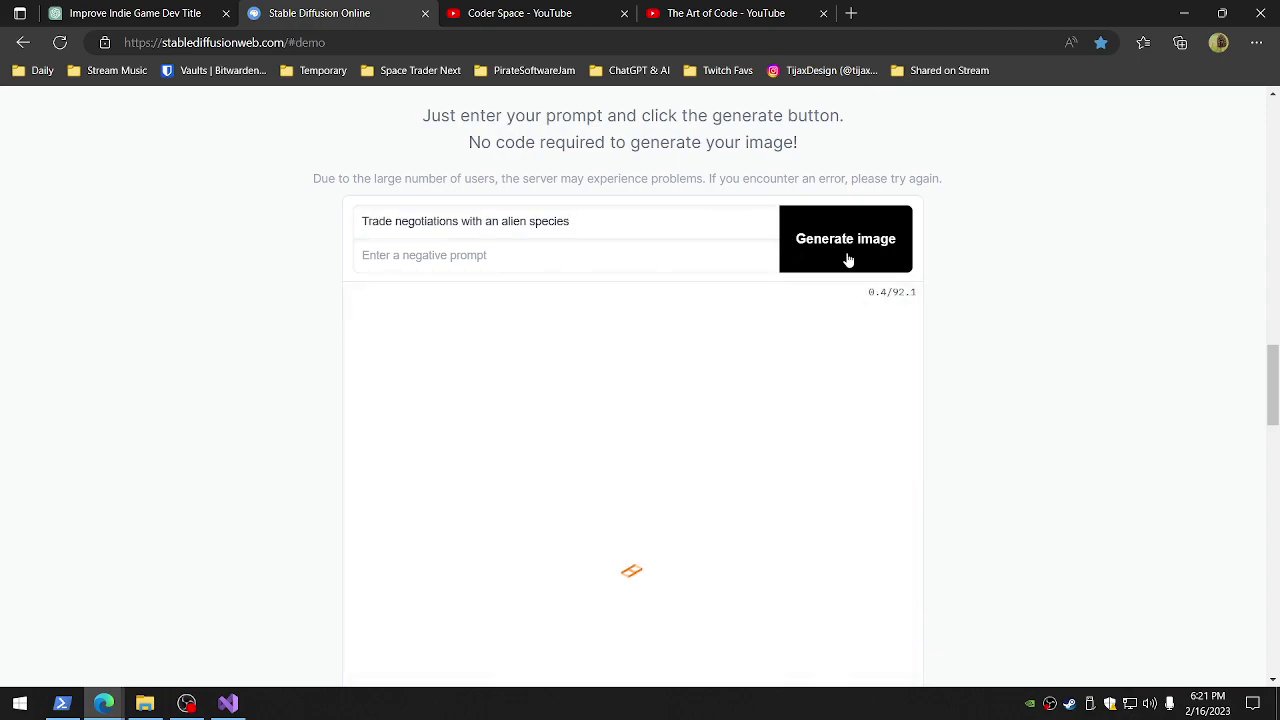
Copy "Overview of the ambient sounds" from the game design document in Visual Studio into a new ChatGPT message
{"action": "left_click", "coordinate": [228, 702]}
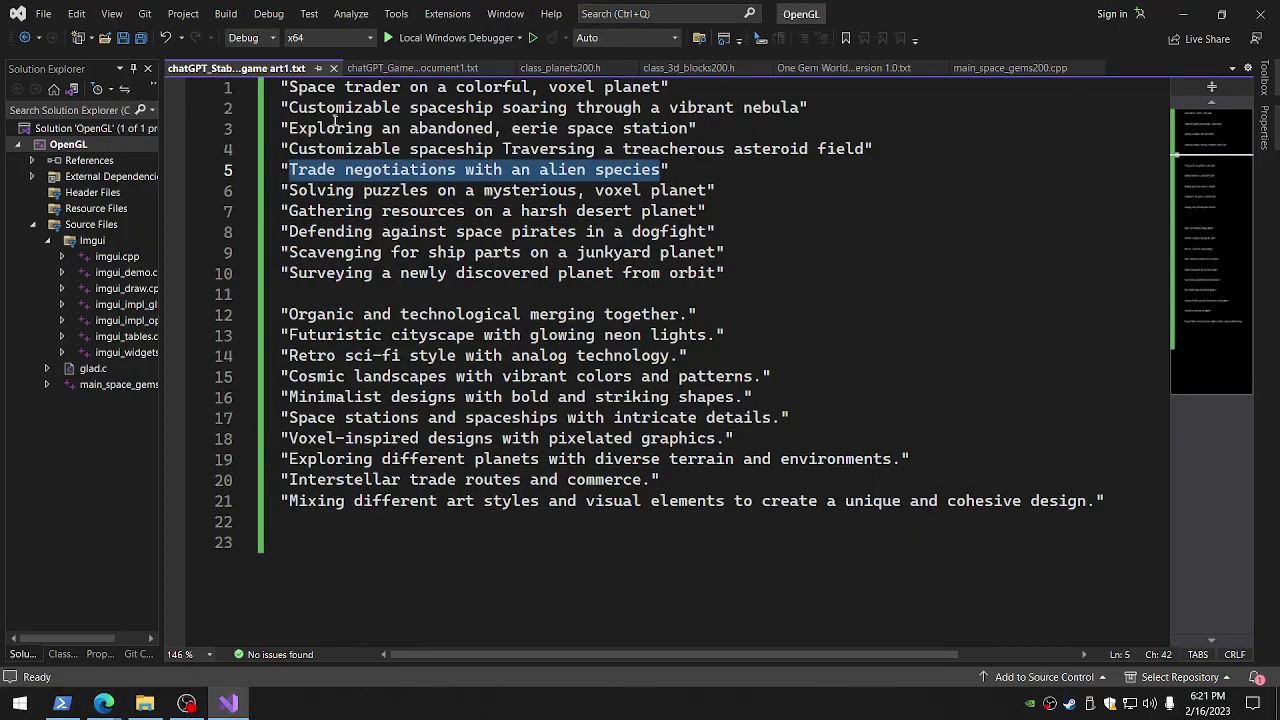
{"action": "left_click", "coordinate": [376, 68]}
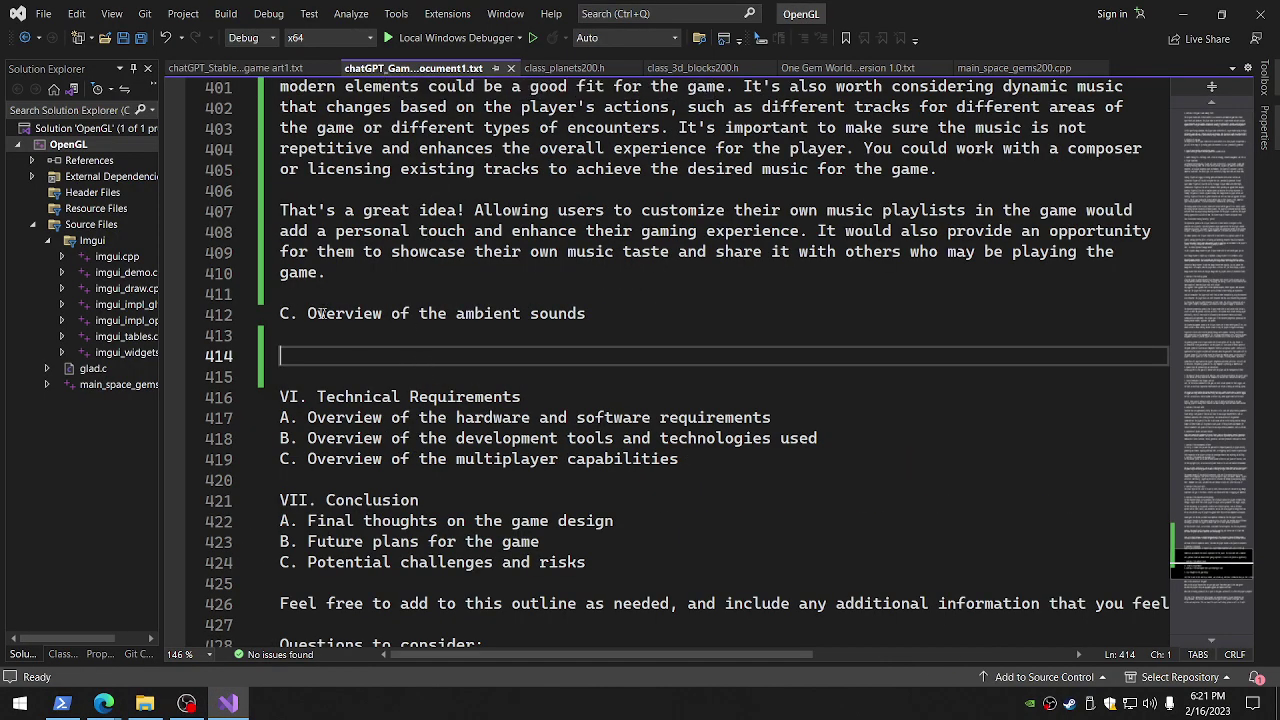
{"action": "left_click_drag", "start_coordinate": [308, 313], "coordinate": [587, 314]}
{"action": "key", "text": "ctrl+c"}
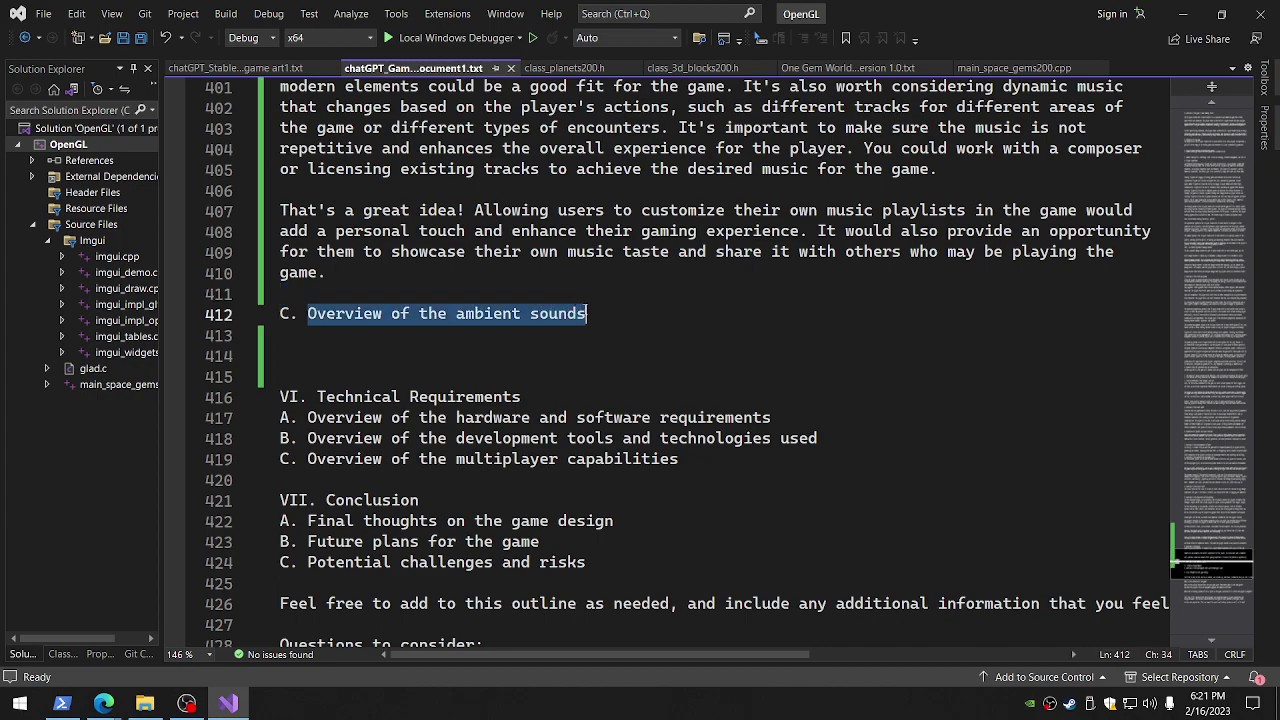
{"action": "left_click", "coordinate": [104, 703]}
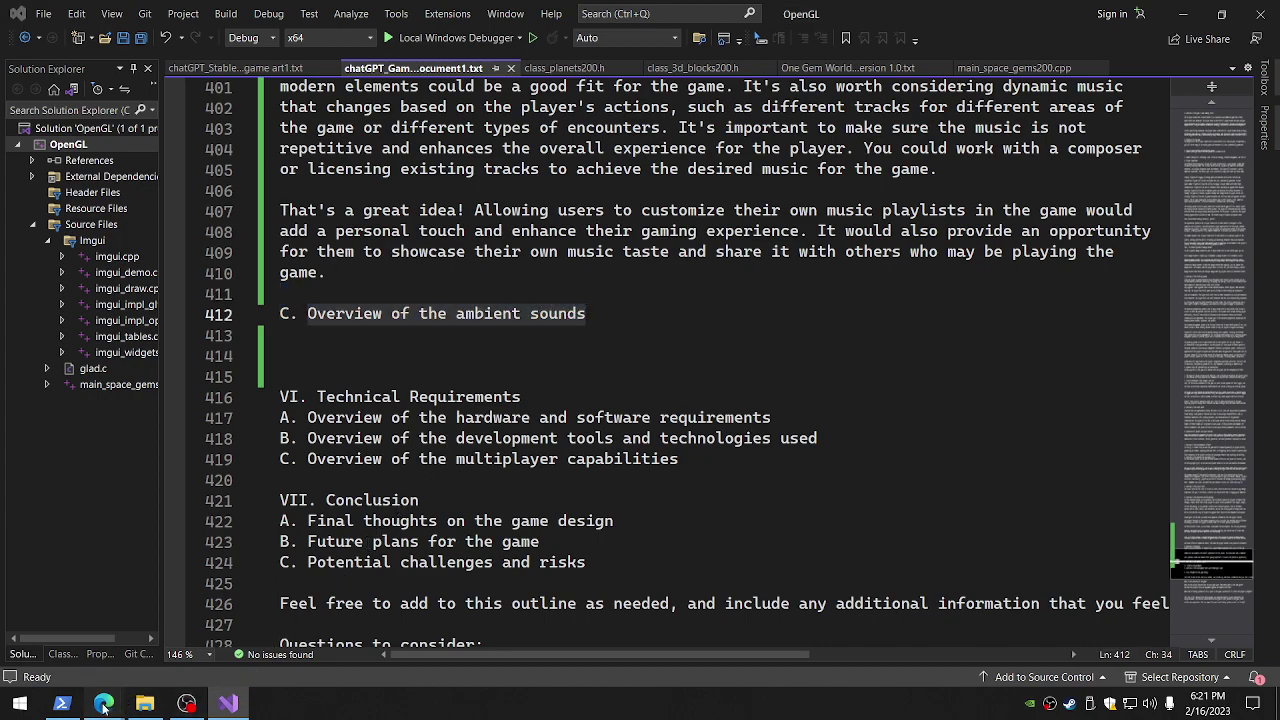
{"action": "left_click", "coordinate": [96, 680]}
{"action": "left_click", "coordinate": [189, 13]}
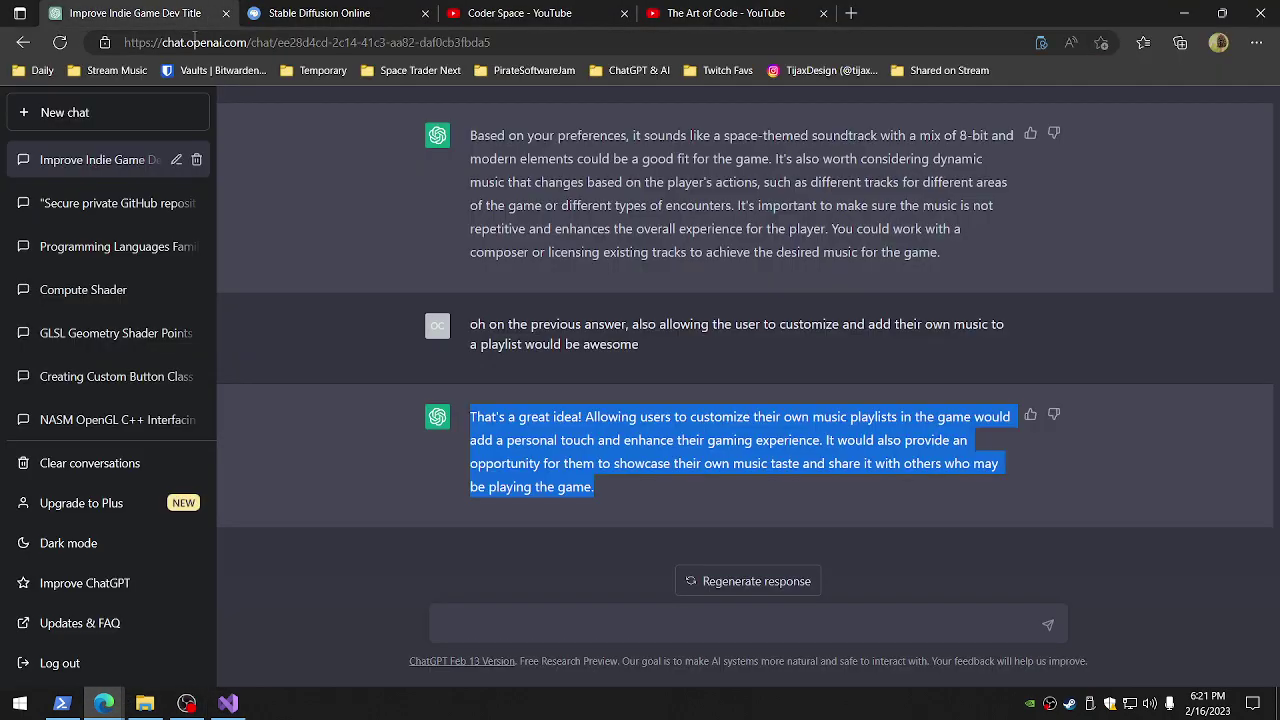
{"action": "left_click", "coordinate": [514, 616]}
{"action": "key", "text": "ctrl+v"}
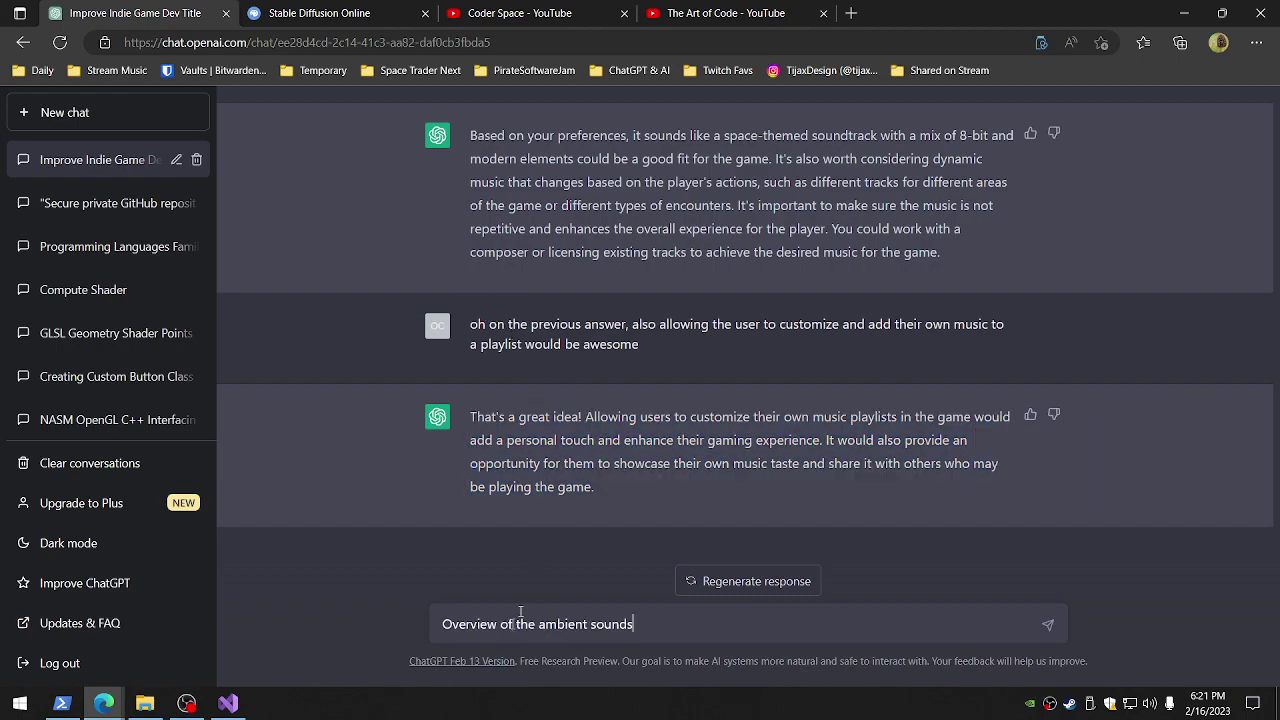
Prefix the message with the earlier music prompt's opening, from "imagine you are an expert indie game developer" to "Describe the"
{"action": "scroll", "coordinate": [614, 371], "scroll_direction": "up", "scroll_amount": 4}
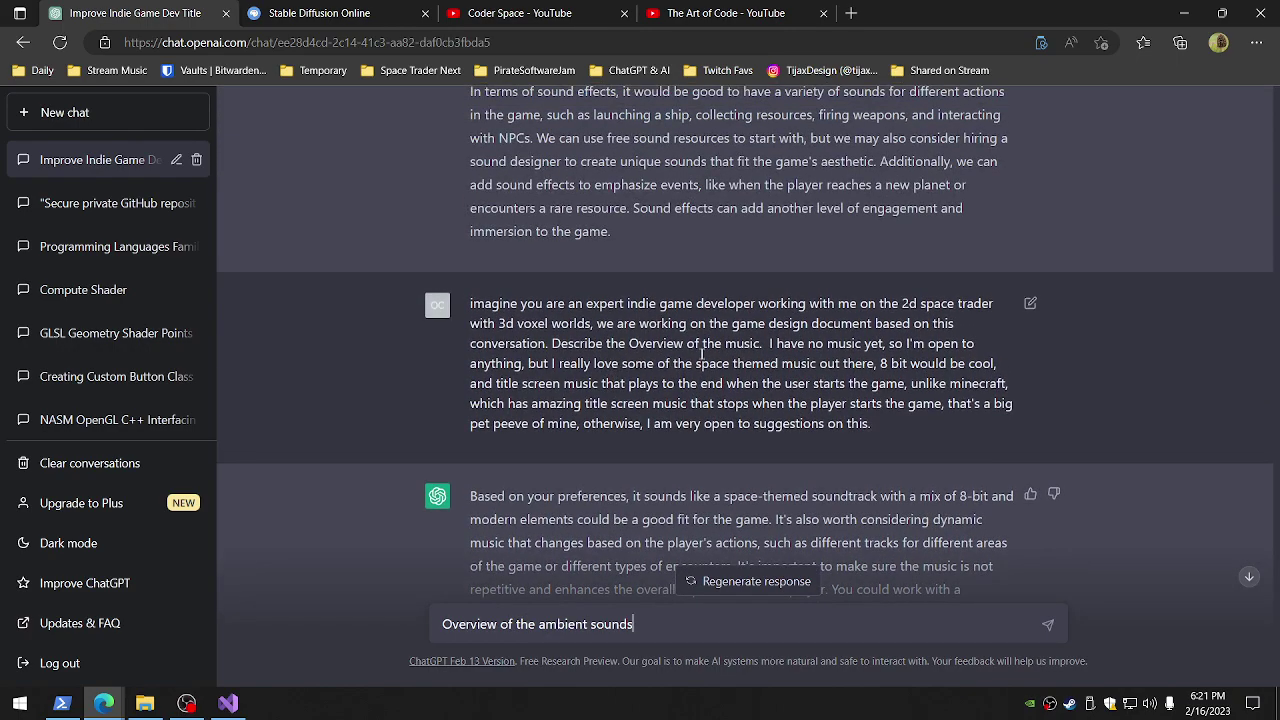
{"action": "left_click_drag", "start_coordinate": [625, 343], "coordinate": [473, 306]}
{"action": "key", "text": "ctrl+c"}
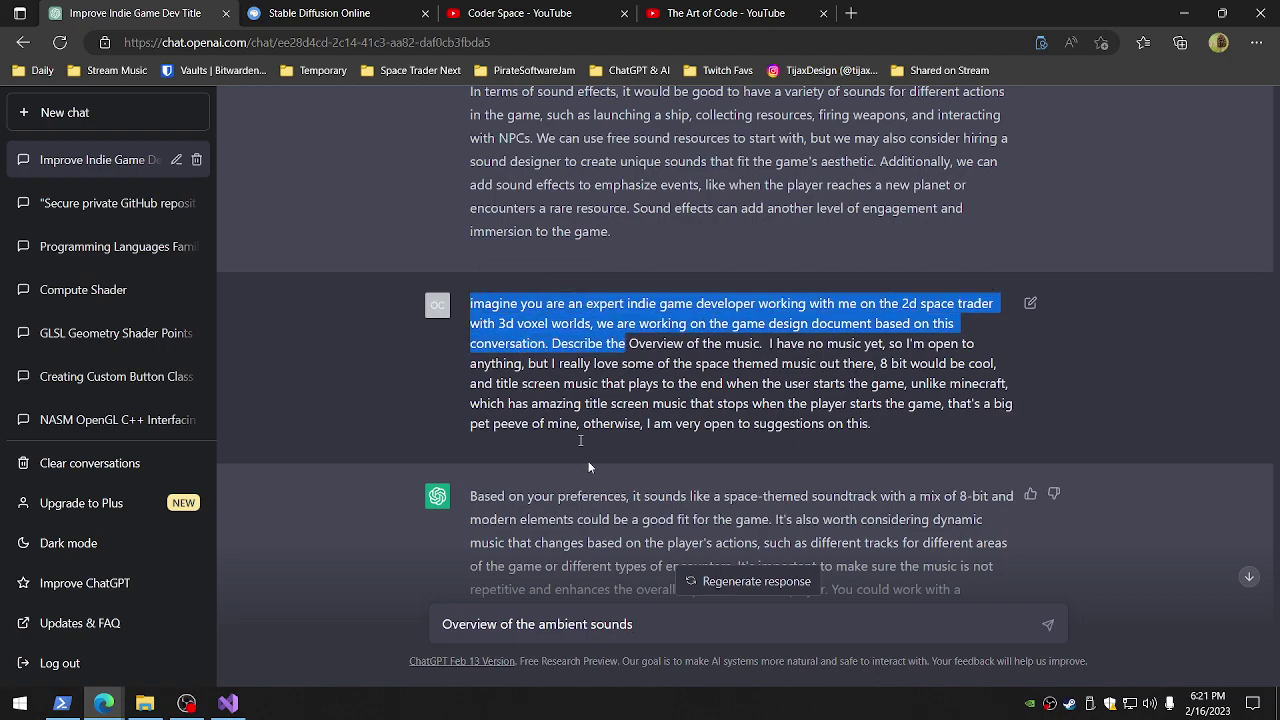
{"action": "scroll", "coordinate": [590, 470], "scroll_direction": "down", "scroll_amount": 5}
{"action": "left_click", "coordinate": [635, 622]}
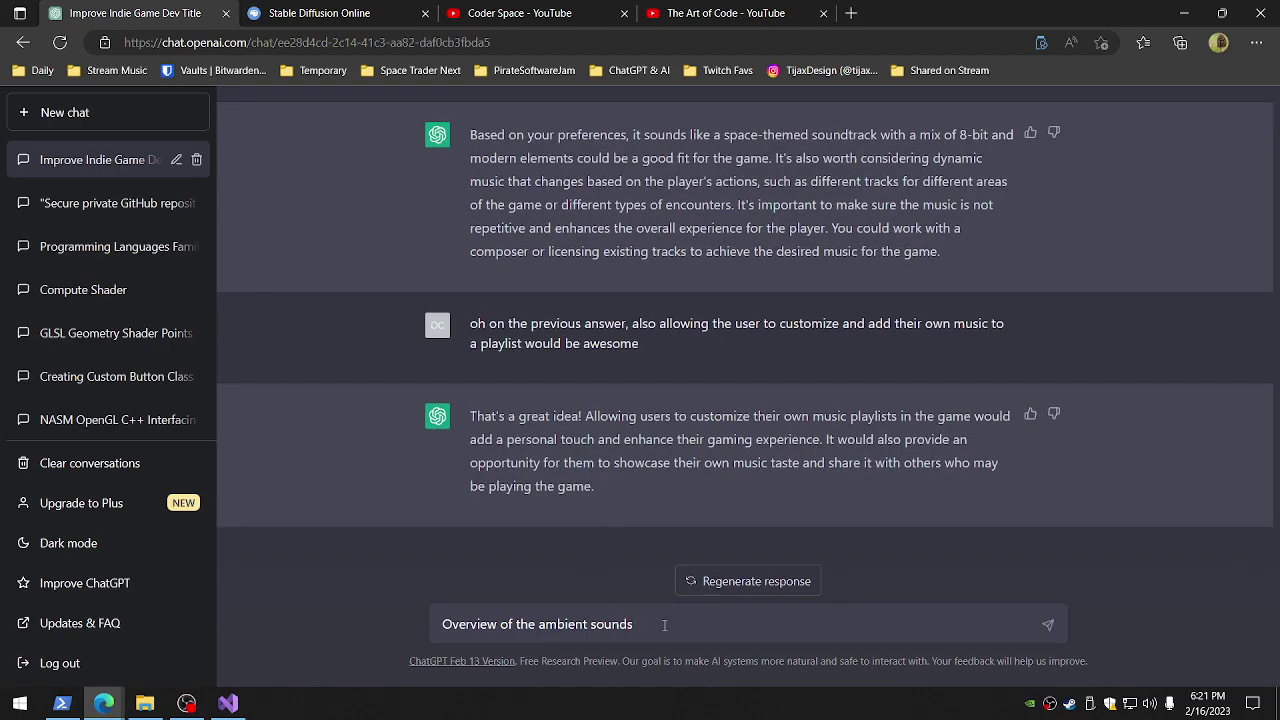
{"action": "key", "text": "ctrl+v"}
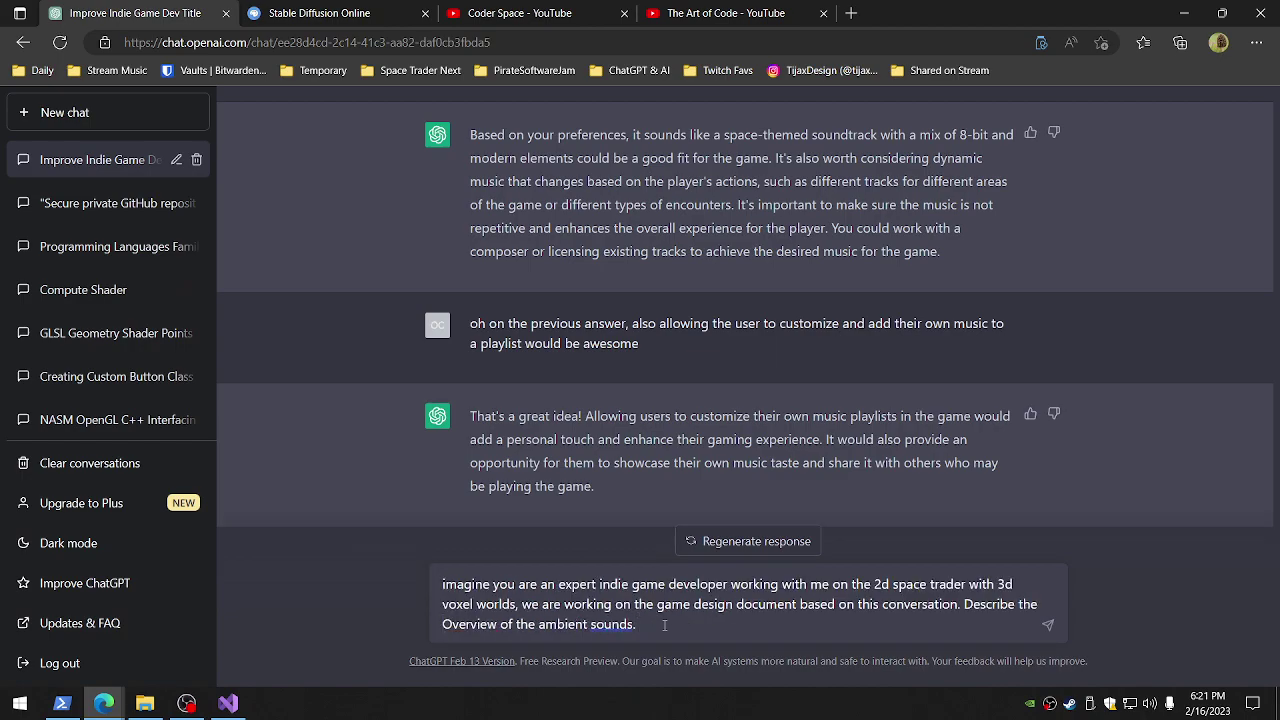
Add "This seems pretty straightforward, not sure what to say or think about it, other than spacey!" to the message and send it
{"action": "type", "text": "This seems pretty straight"}
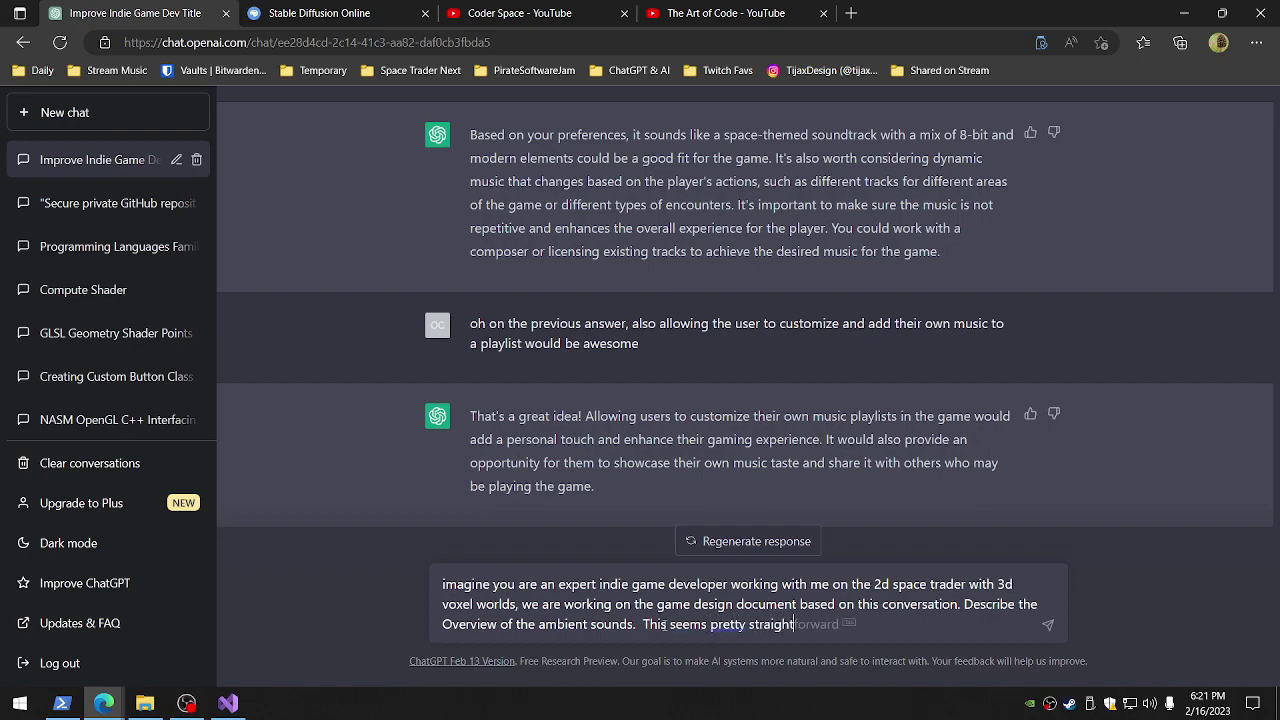
{"action": "key", "text": "Tab"}
{"action": "type", "text": ", not sure what "}
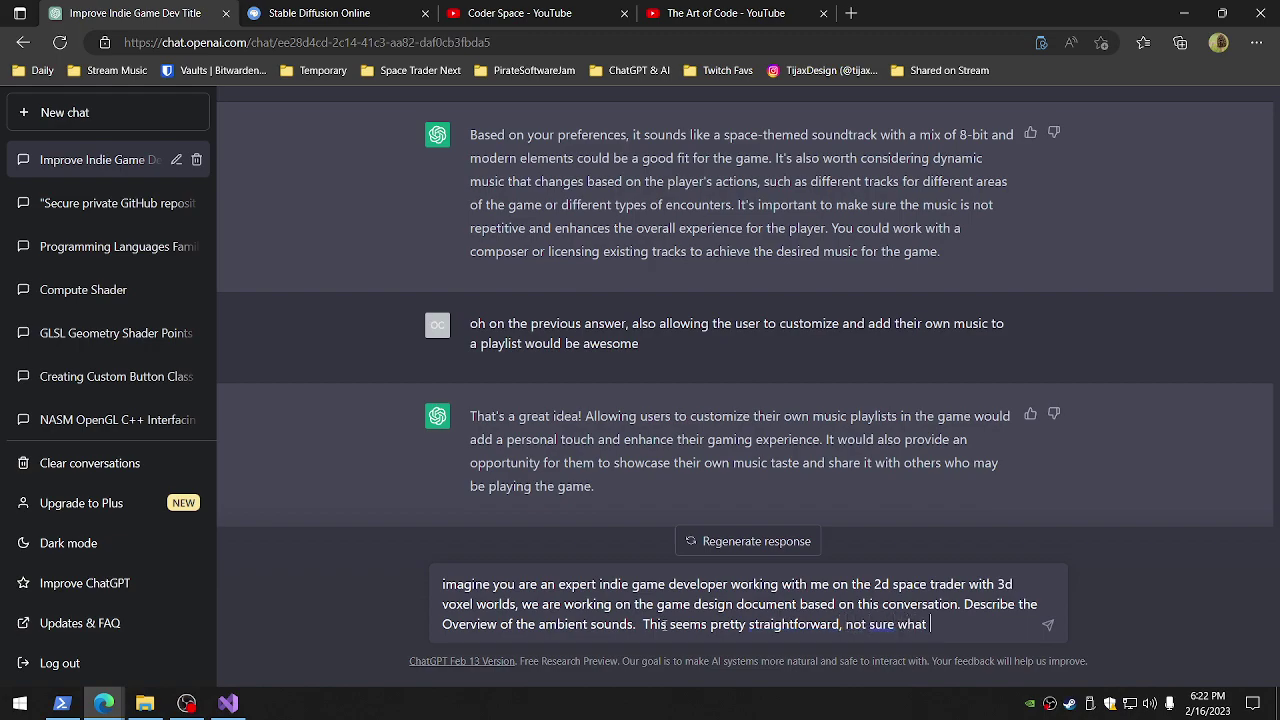
{"action": "type", "text": "to say or think about i"}
{"action": "type", "text": "t, other than"}
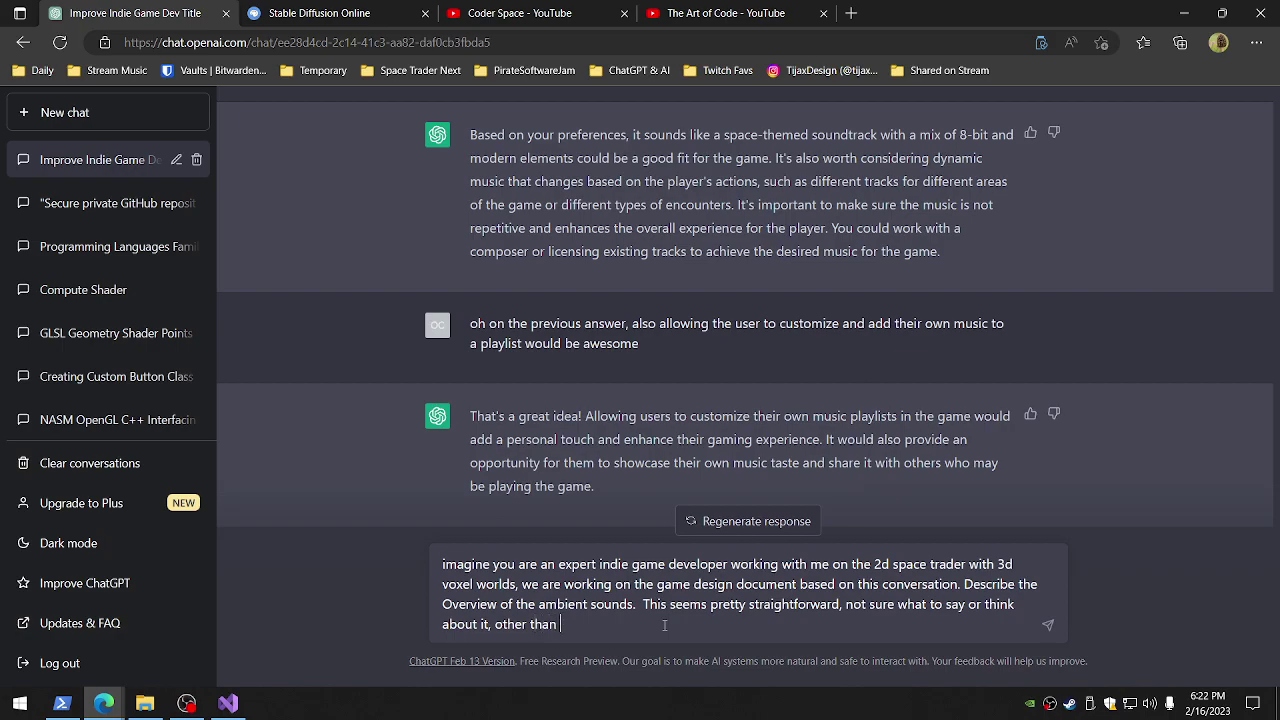
{"action": "type", "text": " spacey!"}
{"action": "key", "text": "Return"}
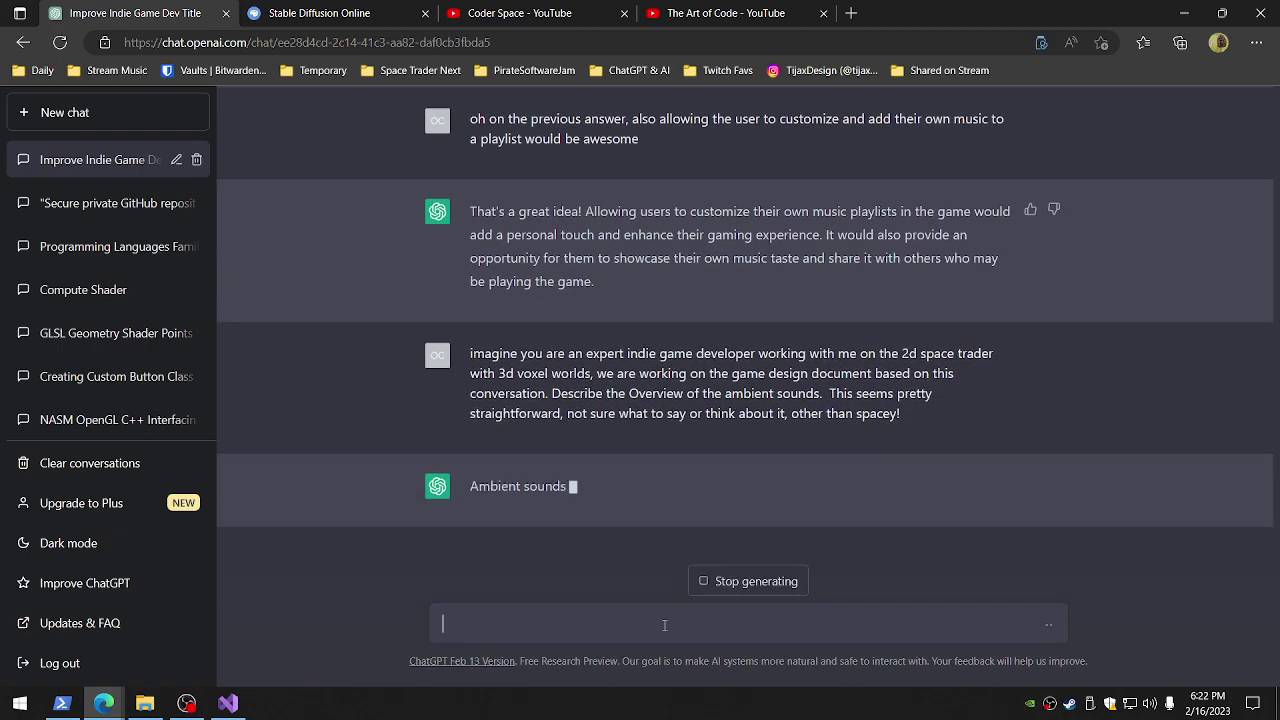